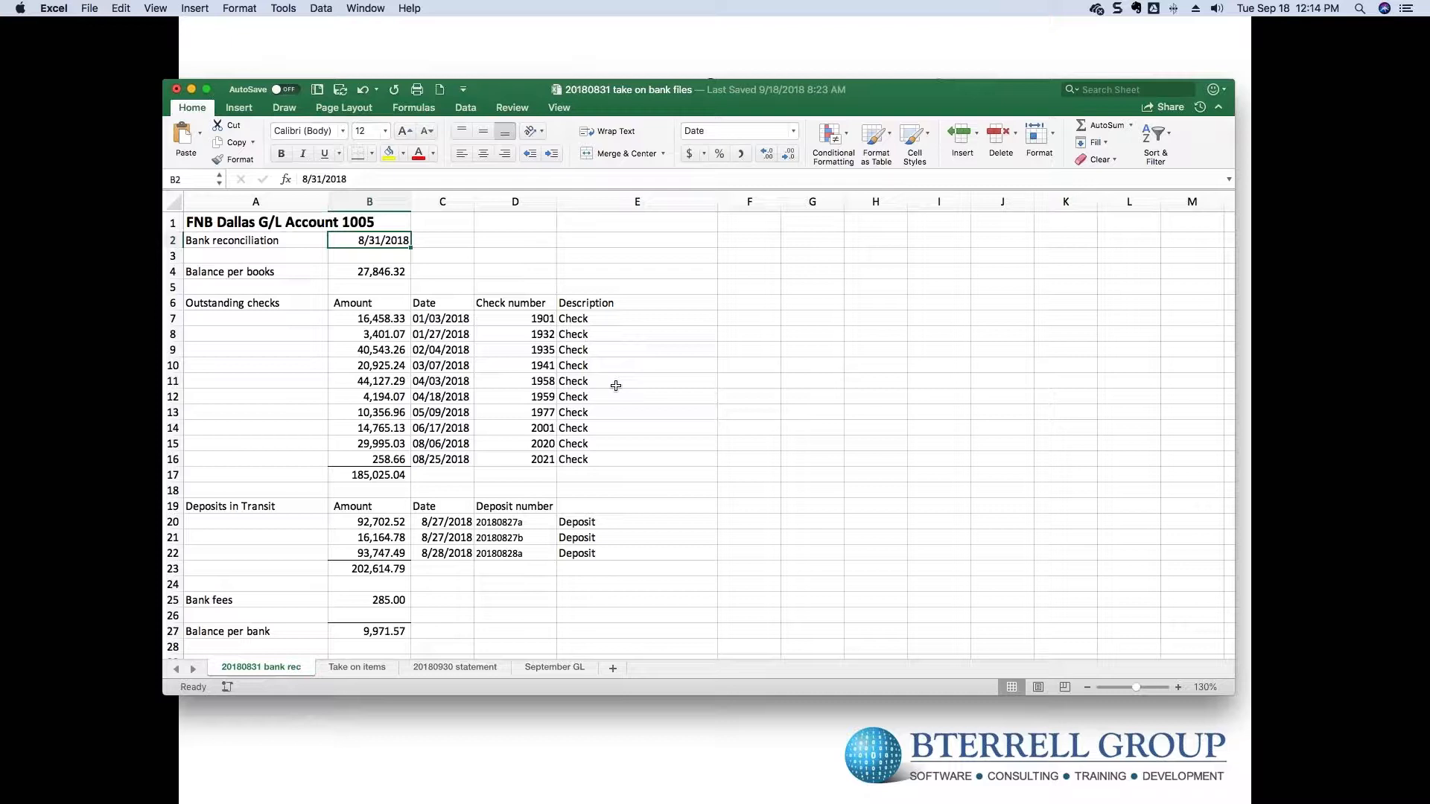
- Check the balance per books, outstanding items totals and 285.00 bank fees in the bank rec sheet
{"action": "key", "text": "Down"}
{"action": "key", "text": "Down"}
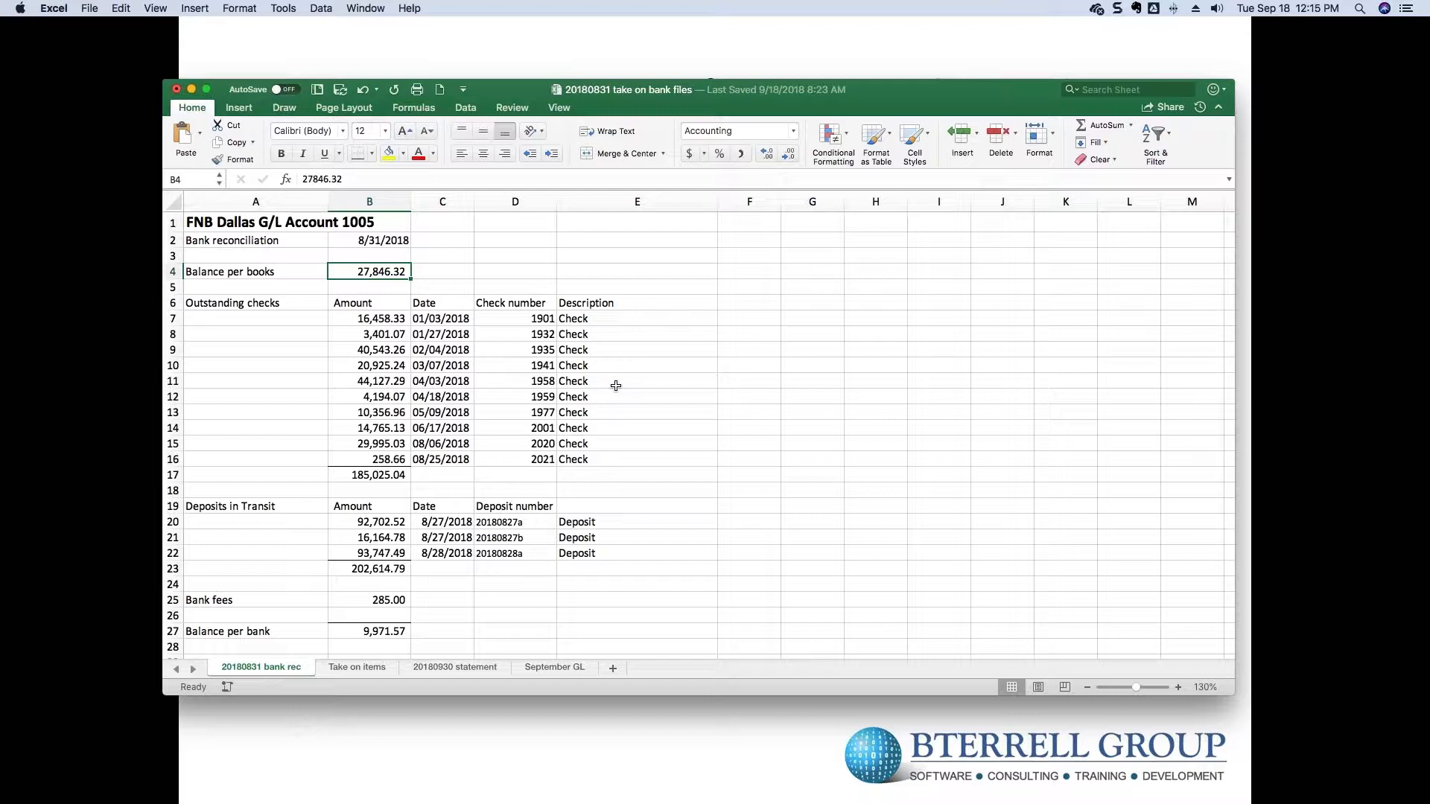
{"action": "left_click_drag", "start_coordinate": [391, 318], "coordinate": [382, 555]}
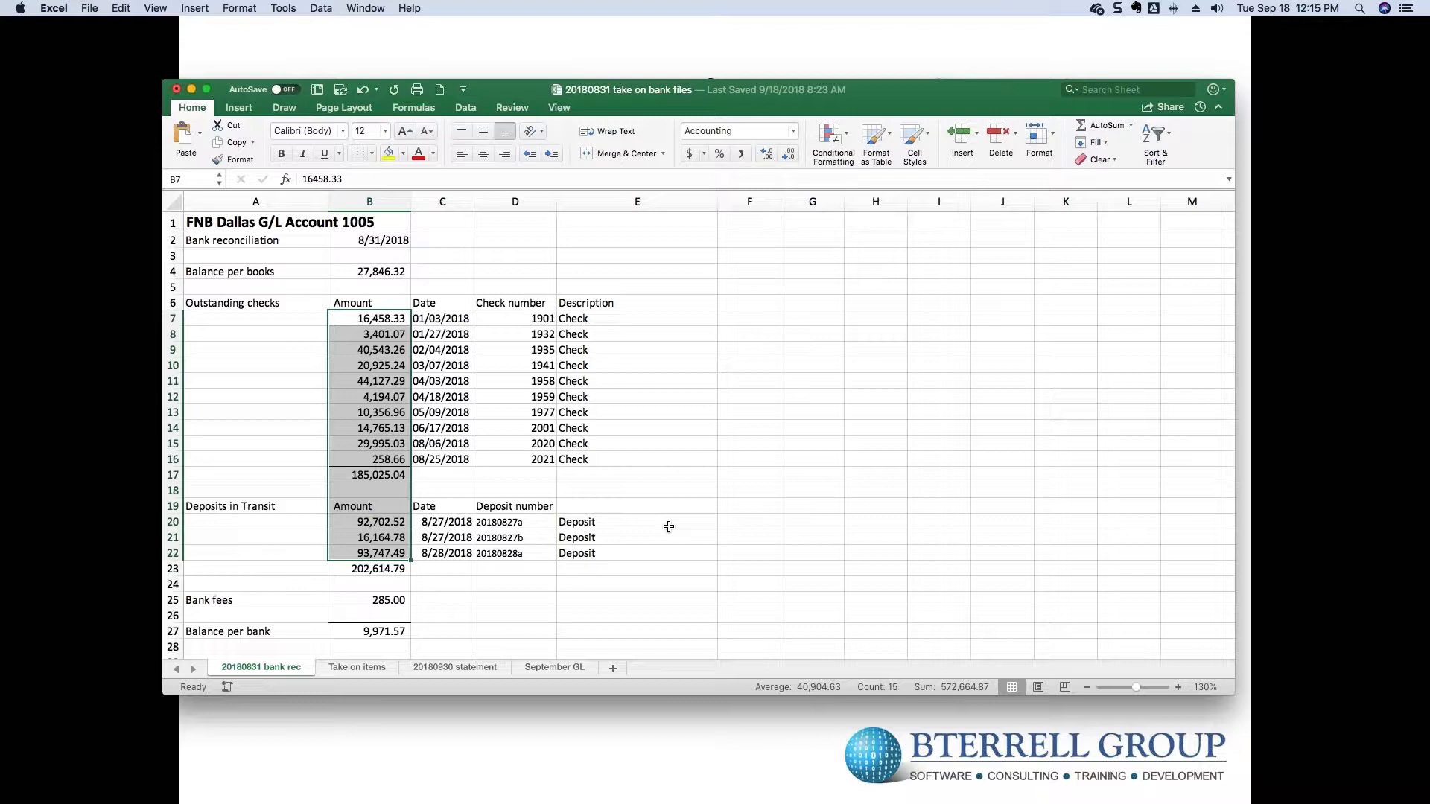
{"action": "left_click", "coordinate": [402, 598]}
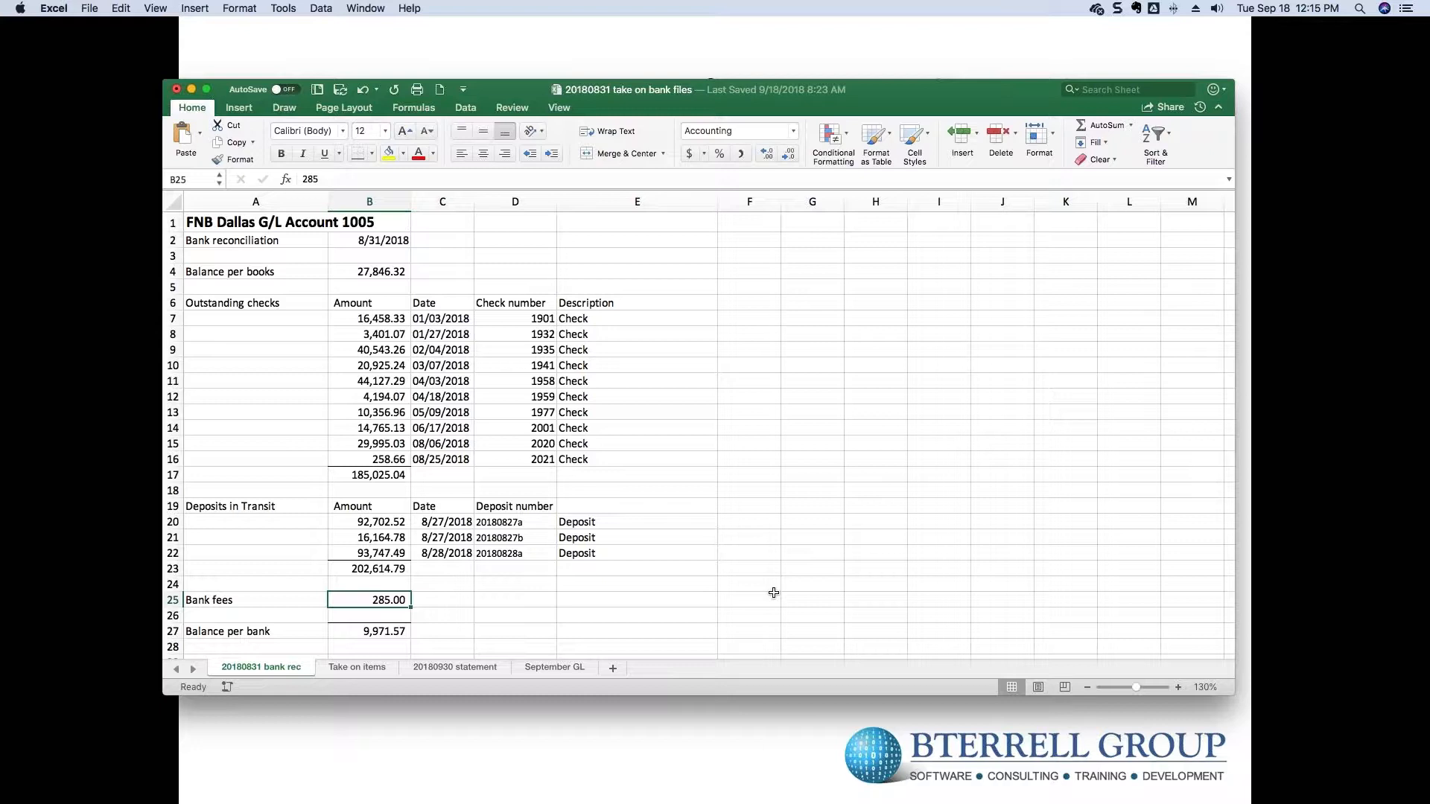
{"action": "key", "text": "Down"}
{"action": "key", "text": "Down"}
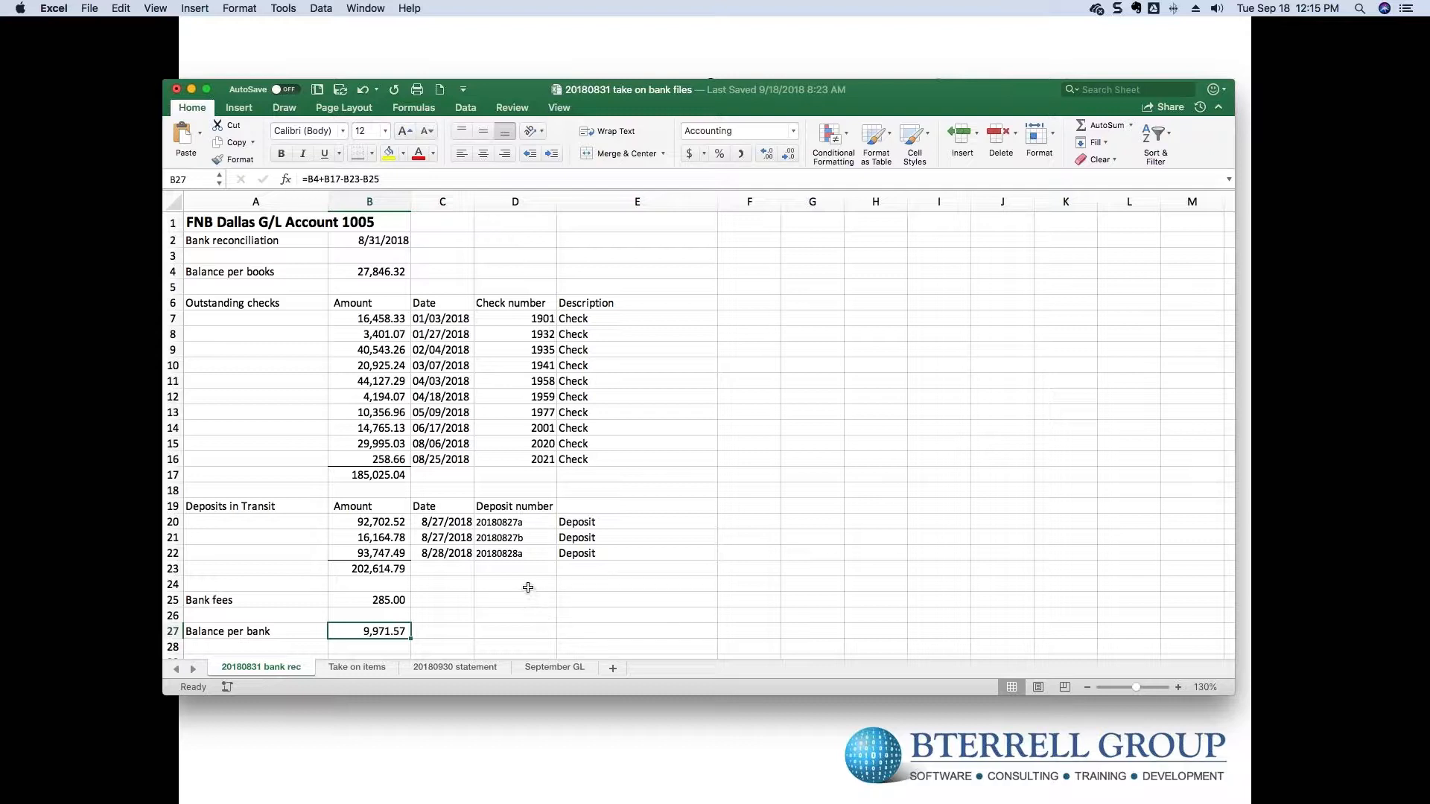
{"action": "left_click_drag", "start_coordinate": [379, 275], "coordinate": [386, 633]}
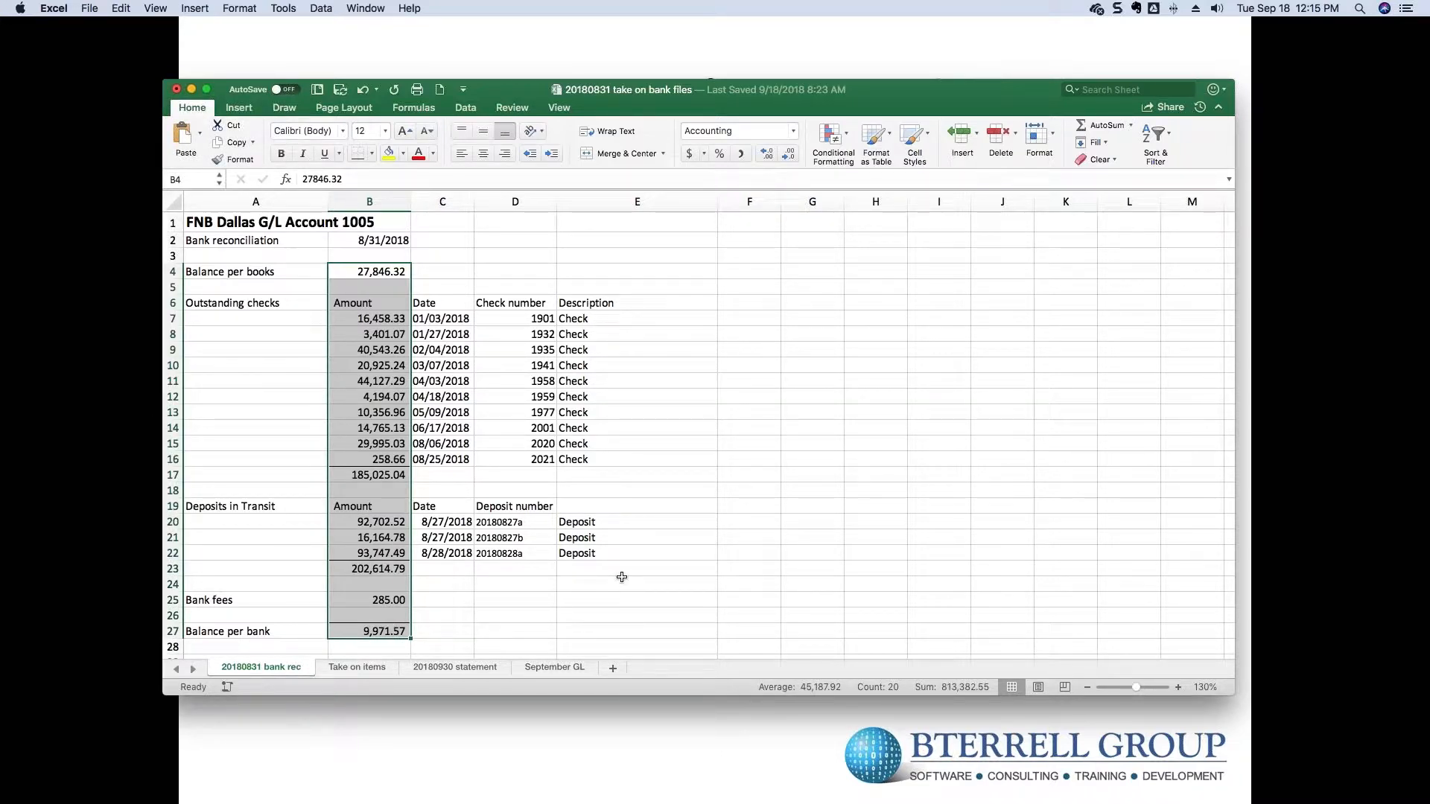
{"action": "left_click", "coordinate": [395, 275]}
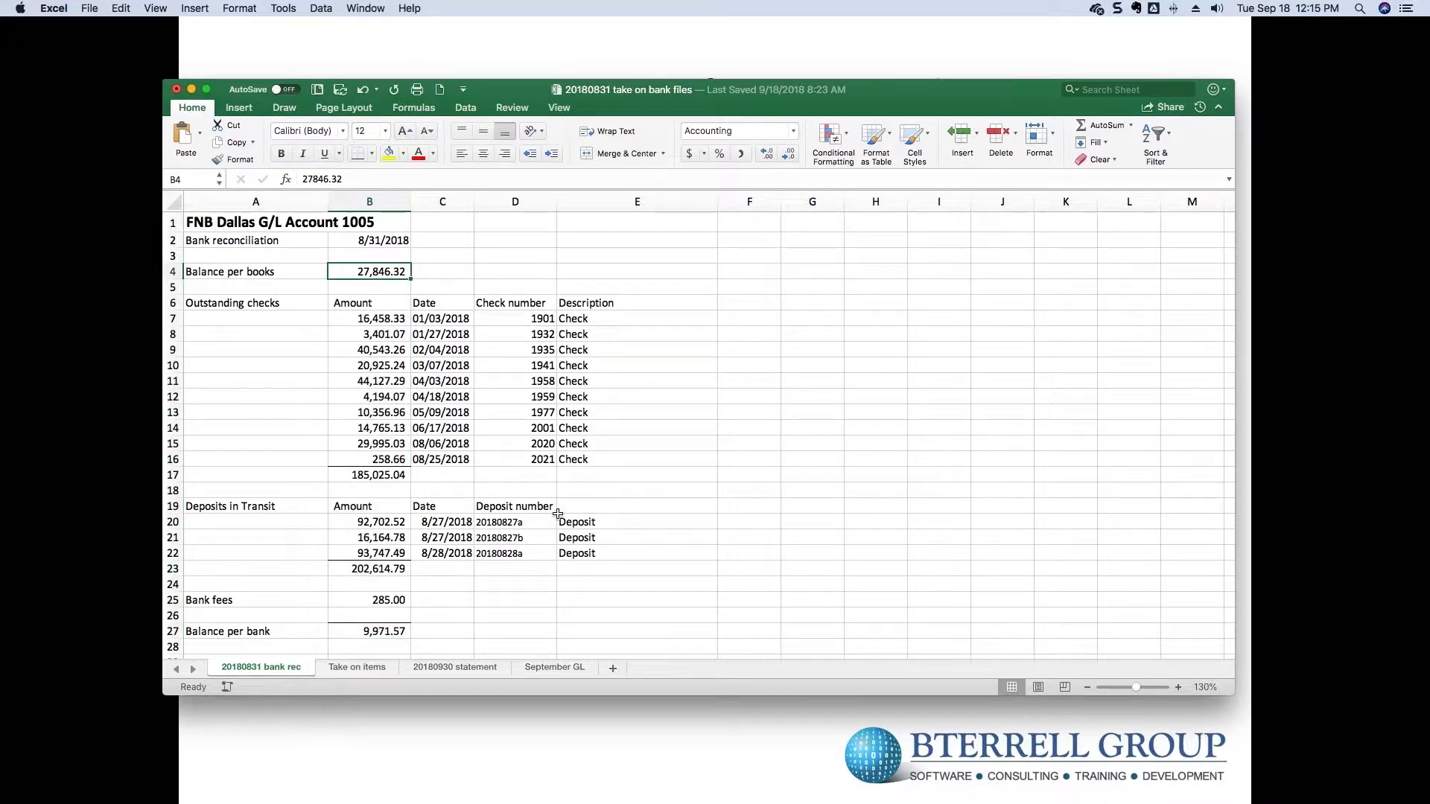
{"action": "left_click", "coordinate": [400, 600]}
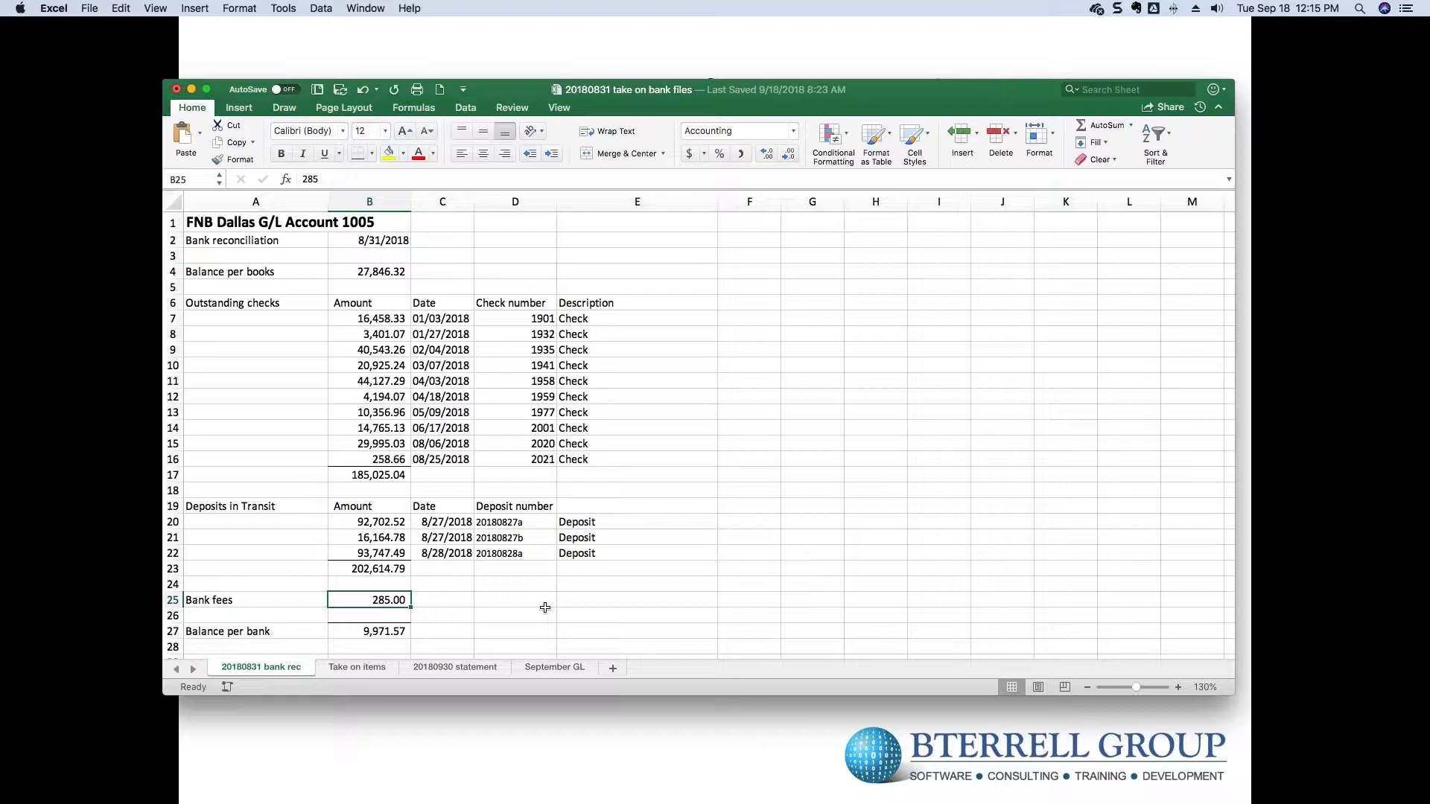
- Inspect the take-on G/L balance and take-on items formulas and the Take on items sheet
{"action": "scroll", "coordinate": [545, 608], "scroll_direction": "down", "scroll_amount": 5}
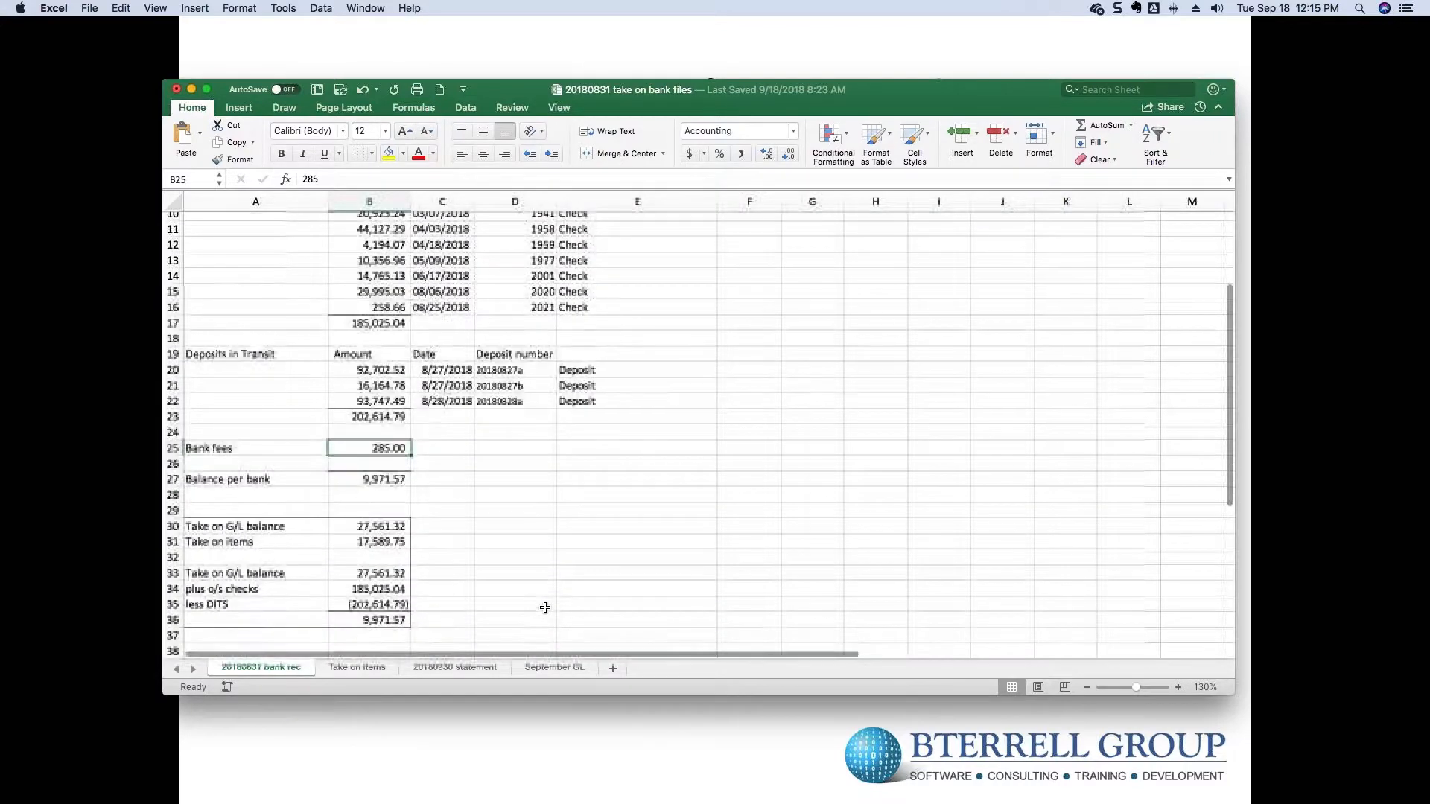
{"action": "left_click", "coordinate": [388, 527]}
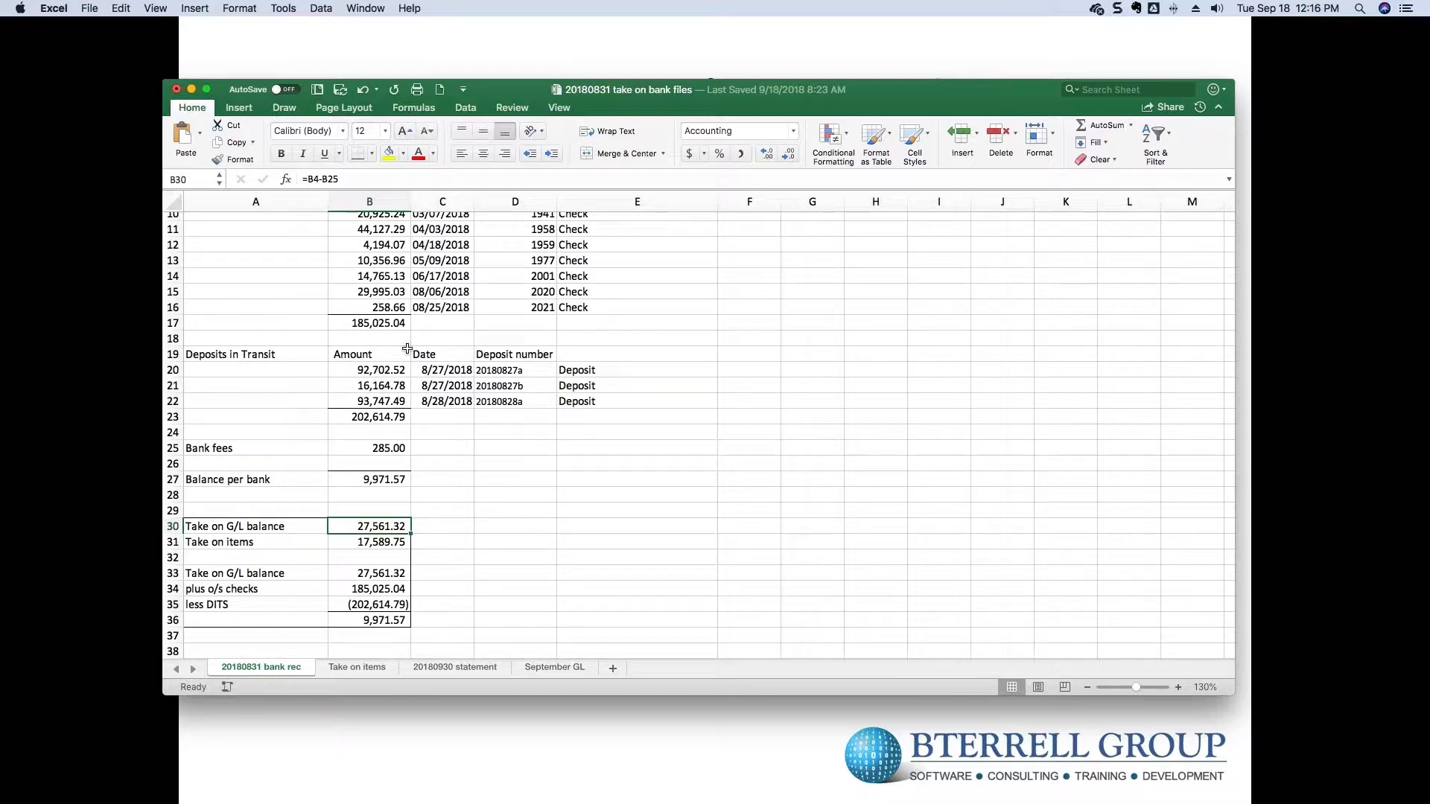
{"action": "left_click", "coordinate": [375, 543]}
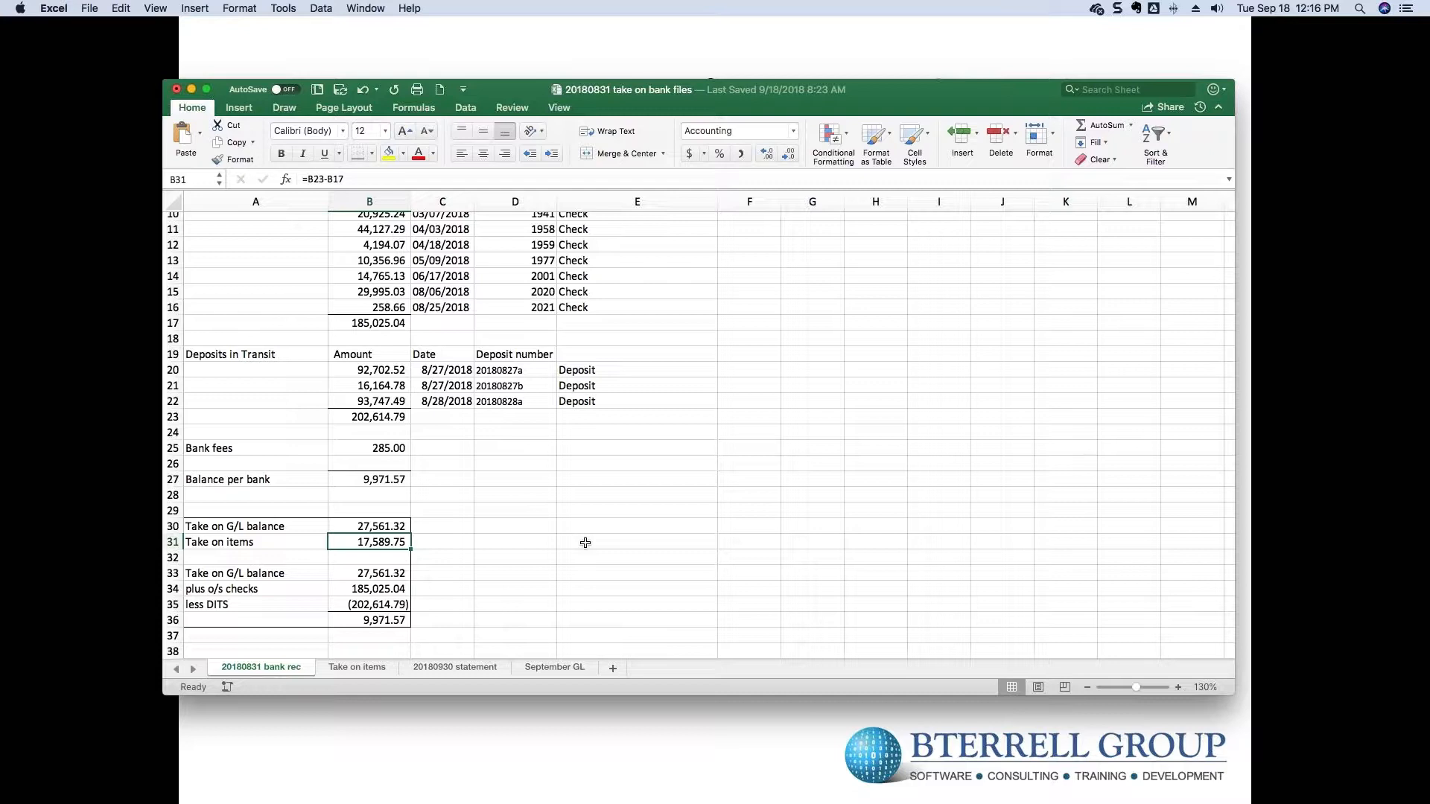
{"action": "left_click", "coordinate": [373, 666]}
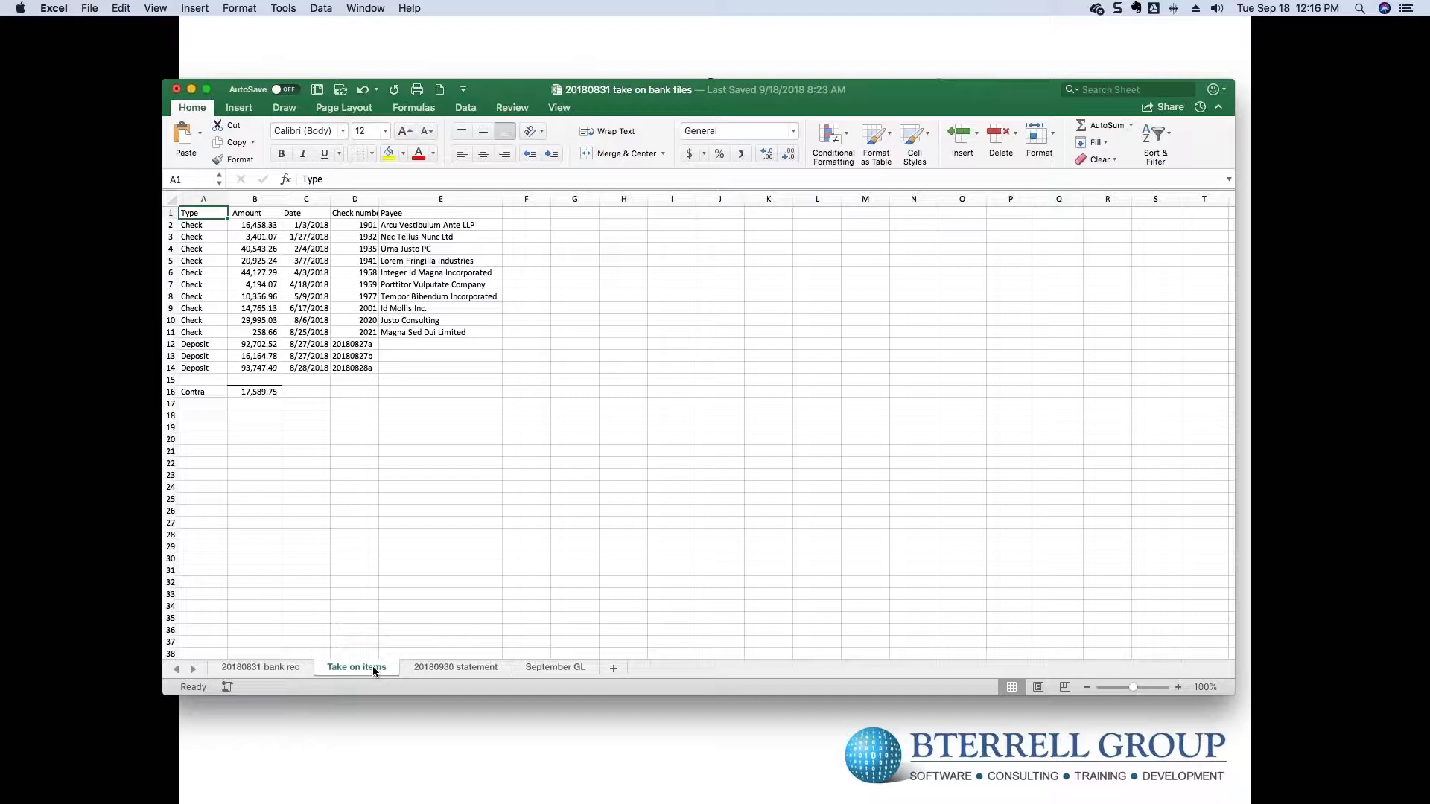
{"action": "left_click", "coordinate": [284, 668]}
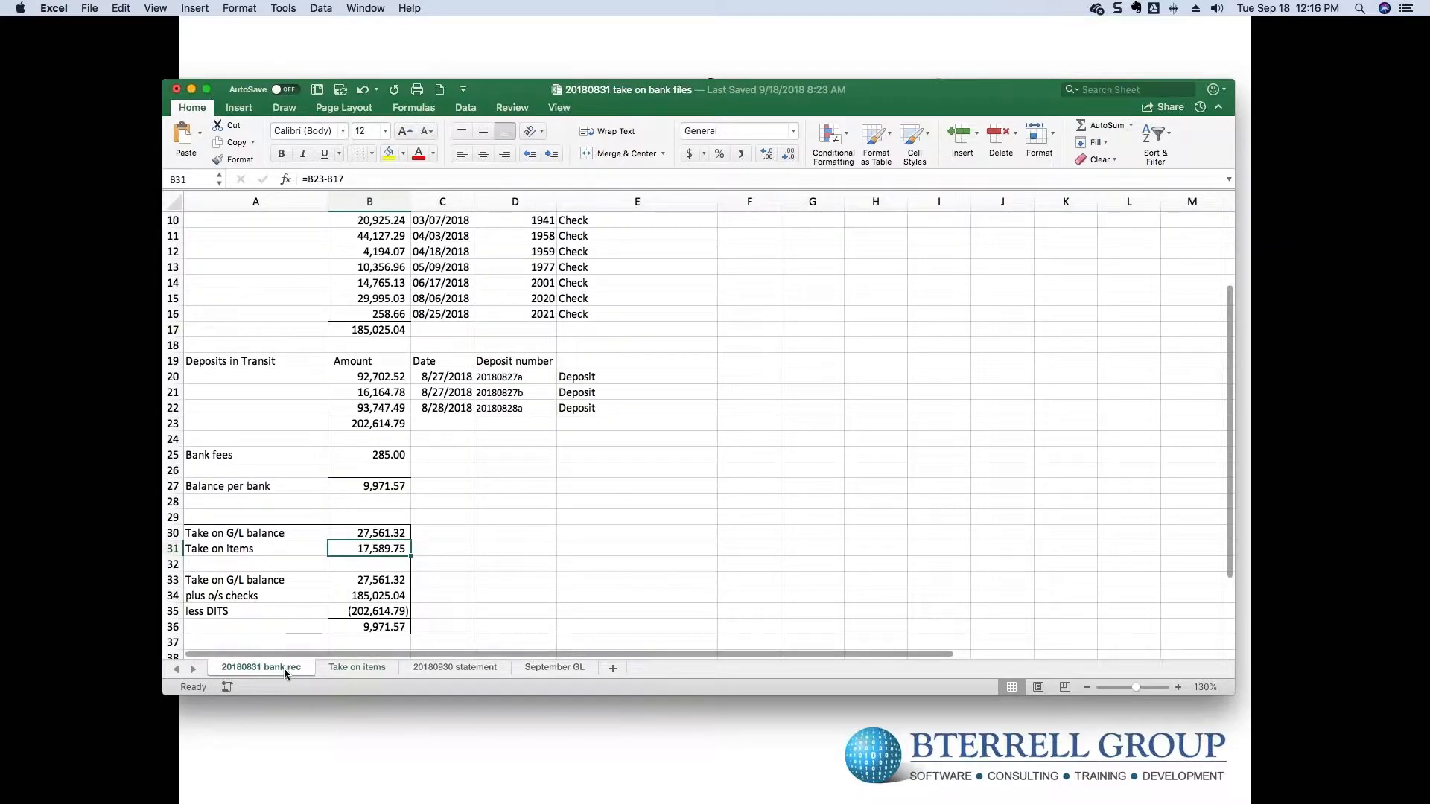
{"action": "scroll", "coordinate": [314, 534], "scroll_direction": "up", "scroll_amount": 3}
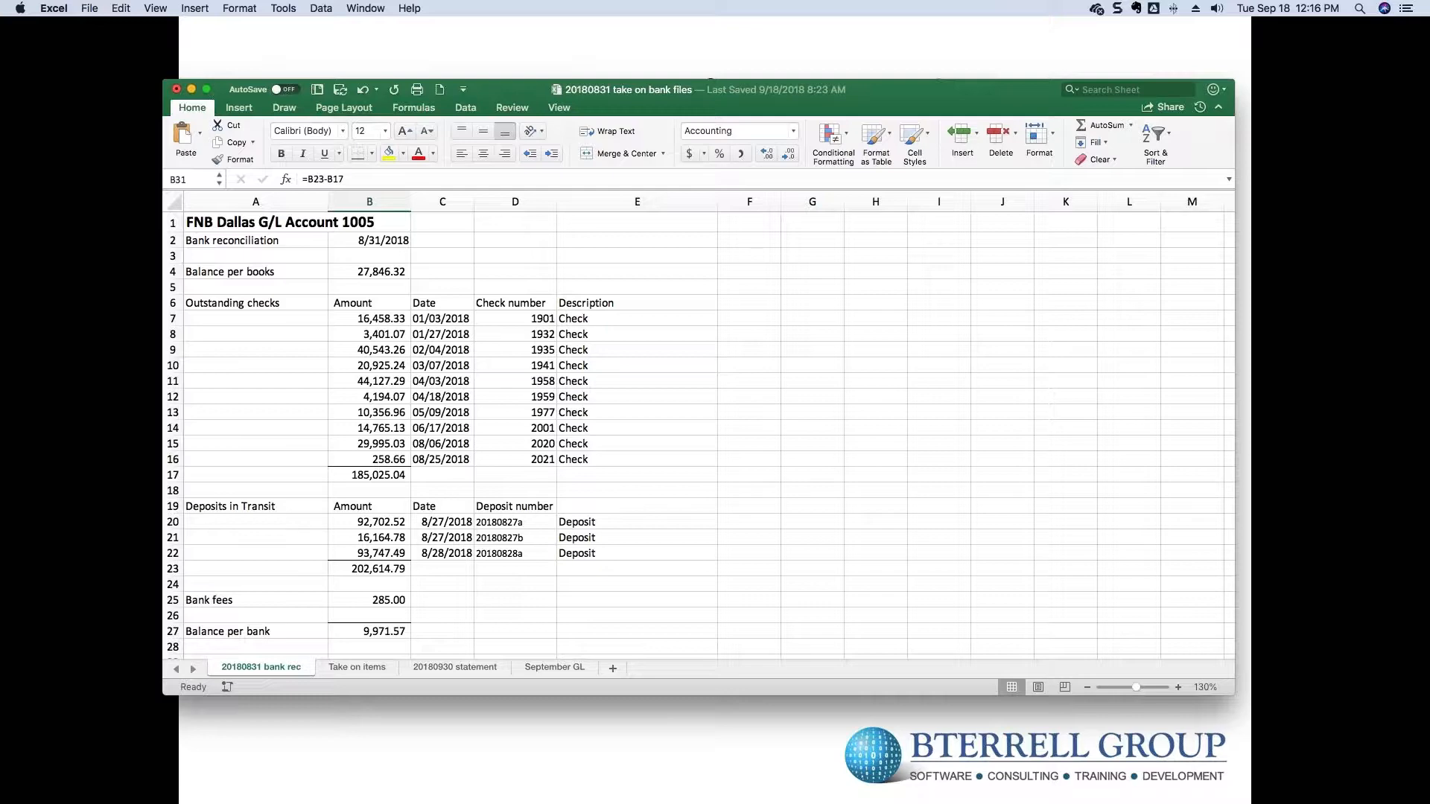
{"action": "key", "text": "super+Tab"}
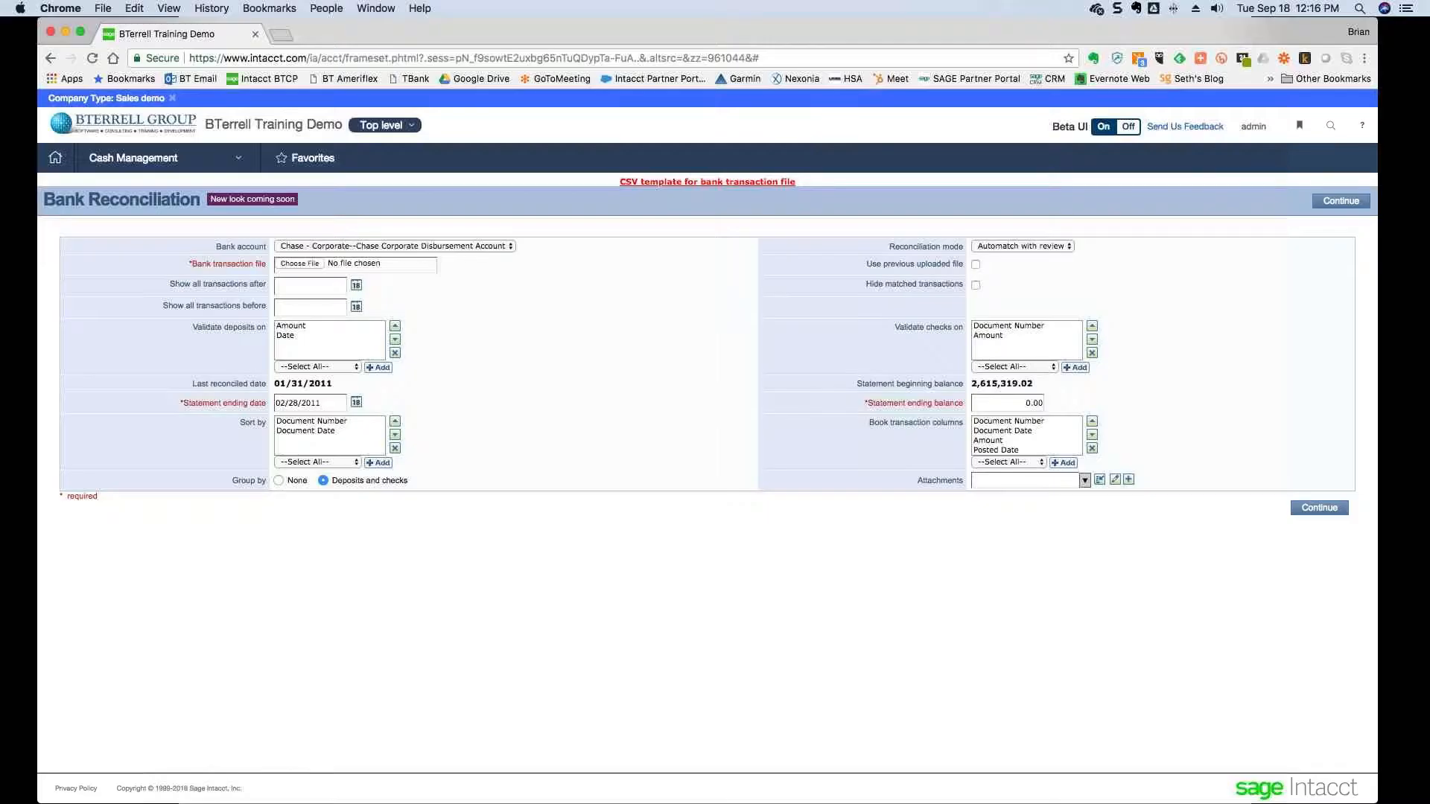
- Add a new transaction from the General Journal's journal entry list
{"action": "left_click", "coordinate": [128, 159]}
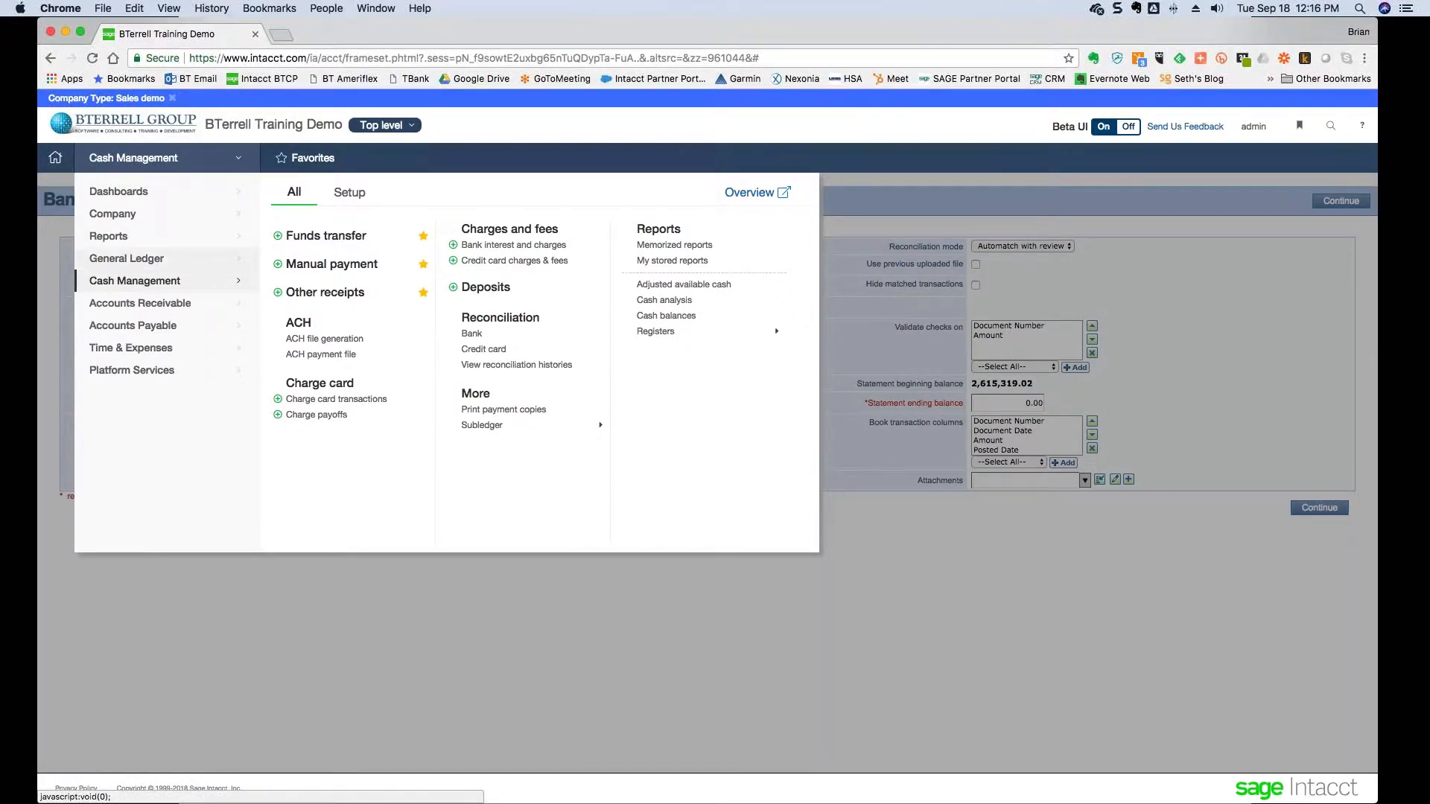
{"action": "mouse_move", "coordinate": [158, 259]}
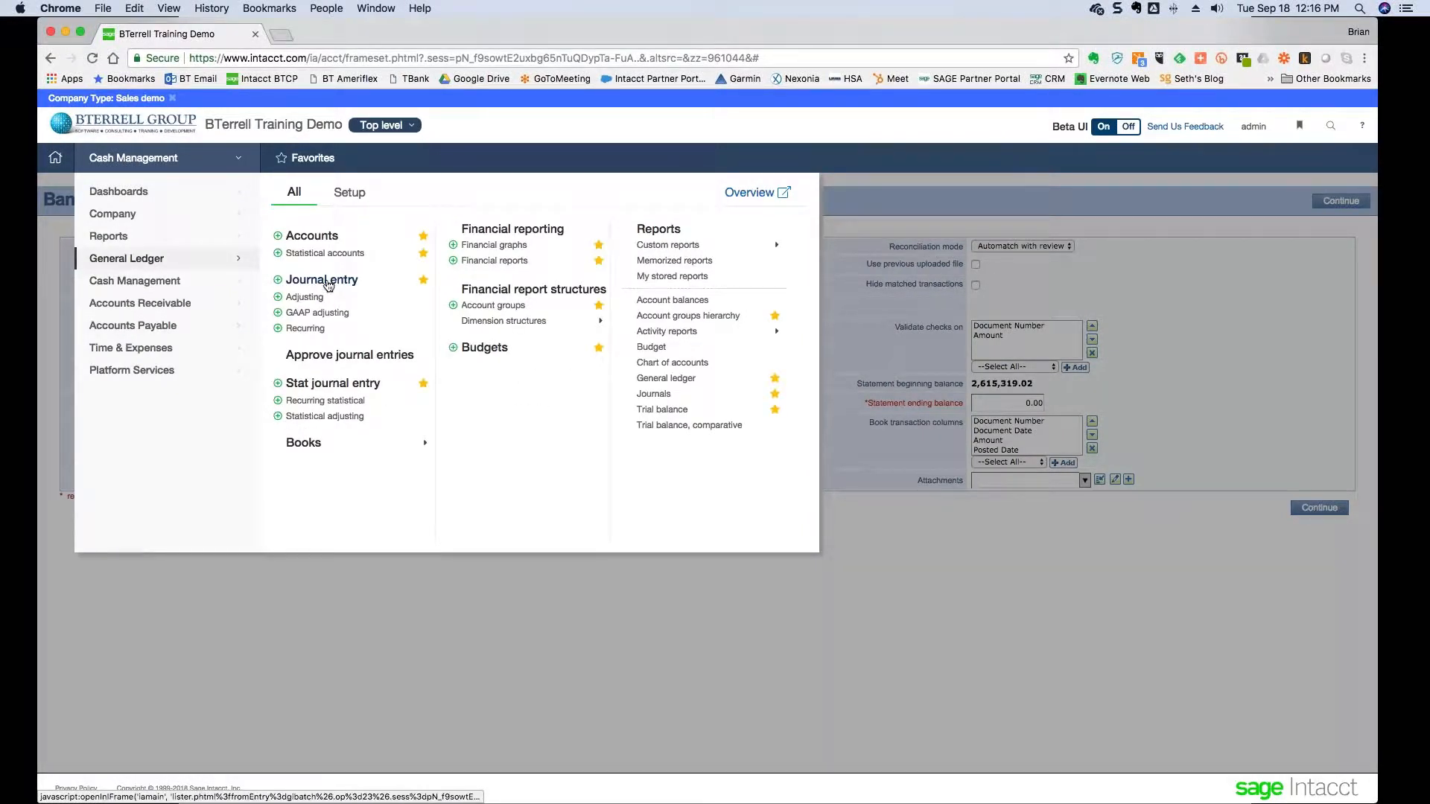
{"action": "left_click", "coordinate": [322, 283]}
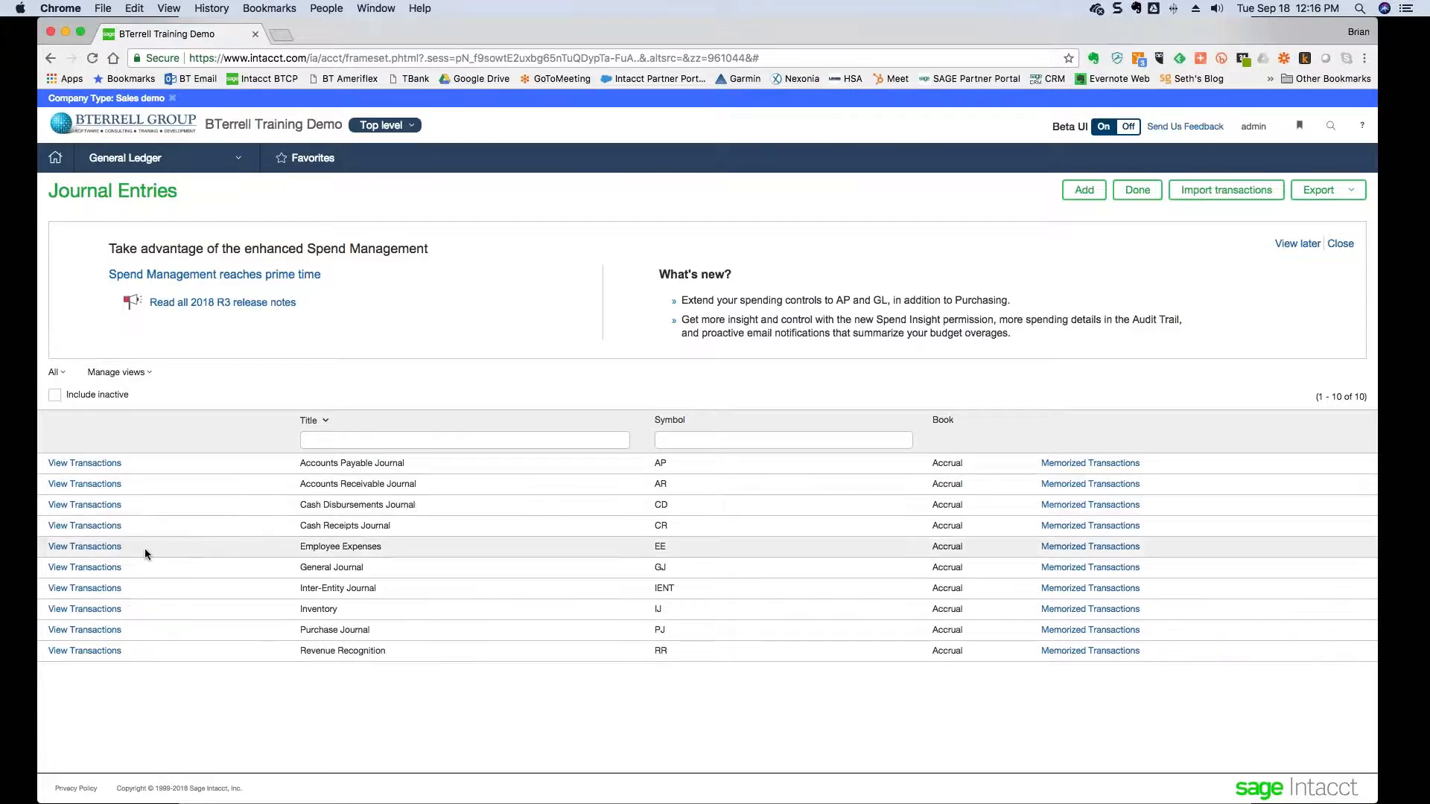
{"action": "left_click", "coordinate": [105, 567]}
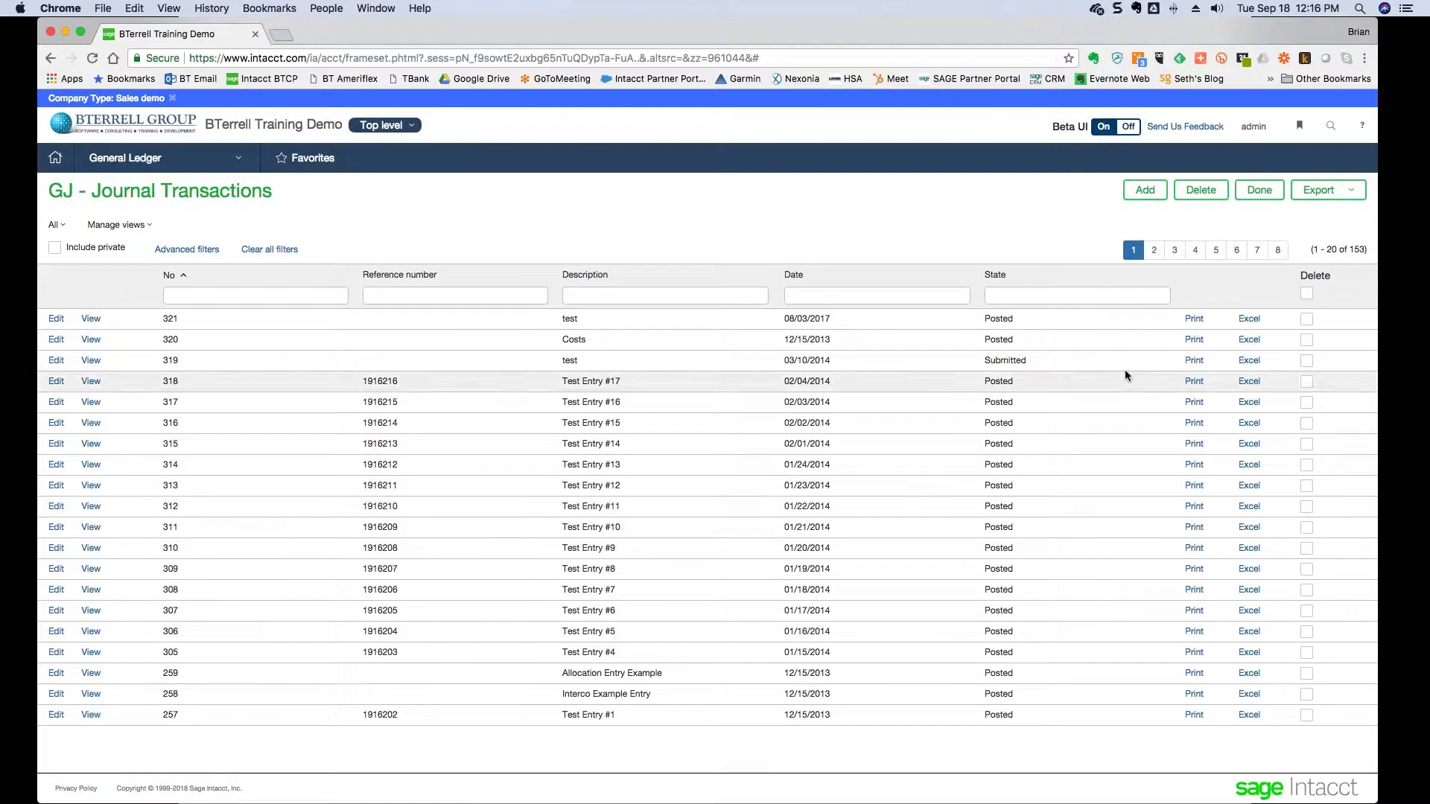
{"action": "left_click", "coordinate": [1145, 191]}
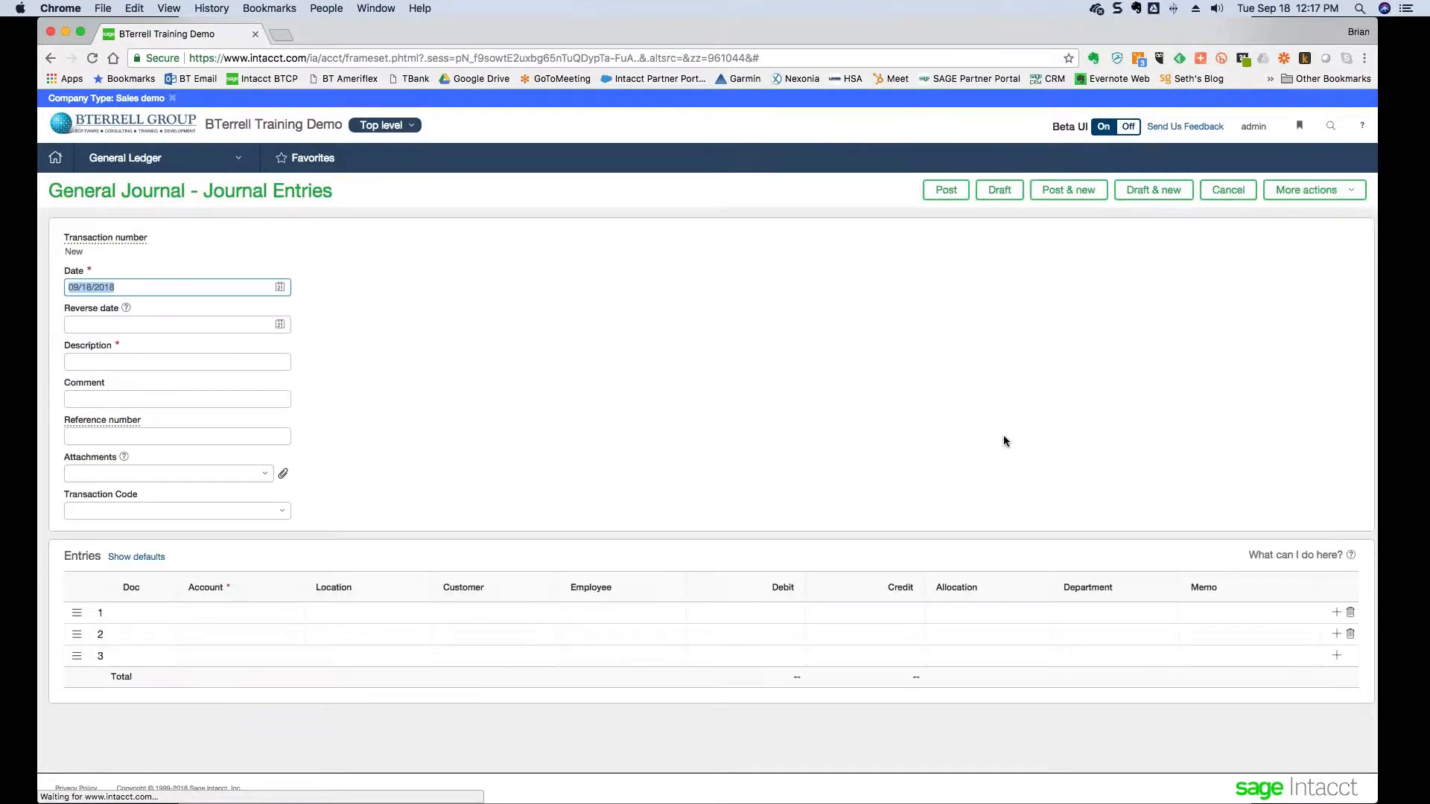
- Date the journal entry 08/31/2018 and describe it as 'Take on entry'
{"action": "type", "text": "8/"}
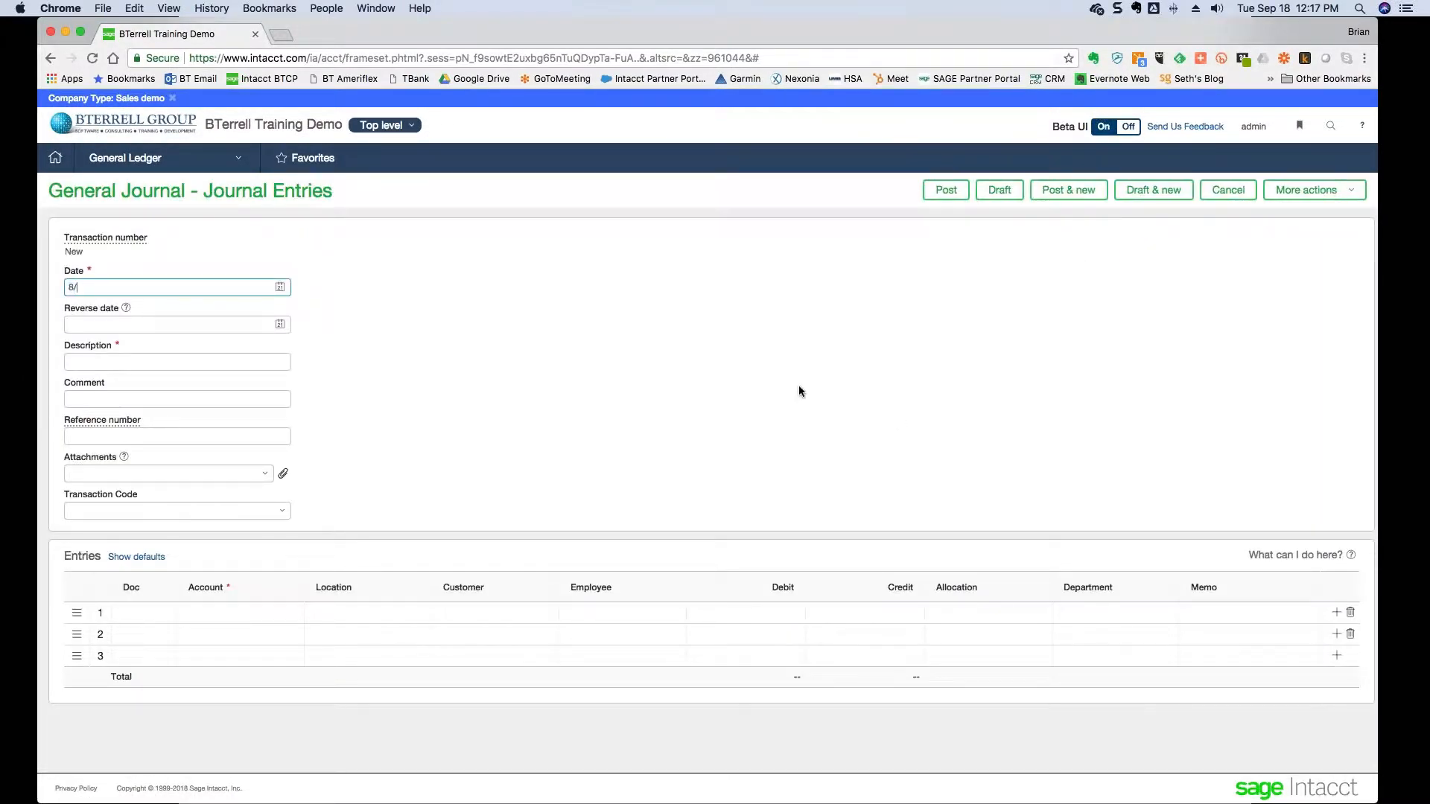
{"action": "type", "text": "31/2018"}
{"action": "key", "text": "Tab"}
{"action": "key", "text": "Tab"}
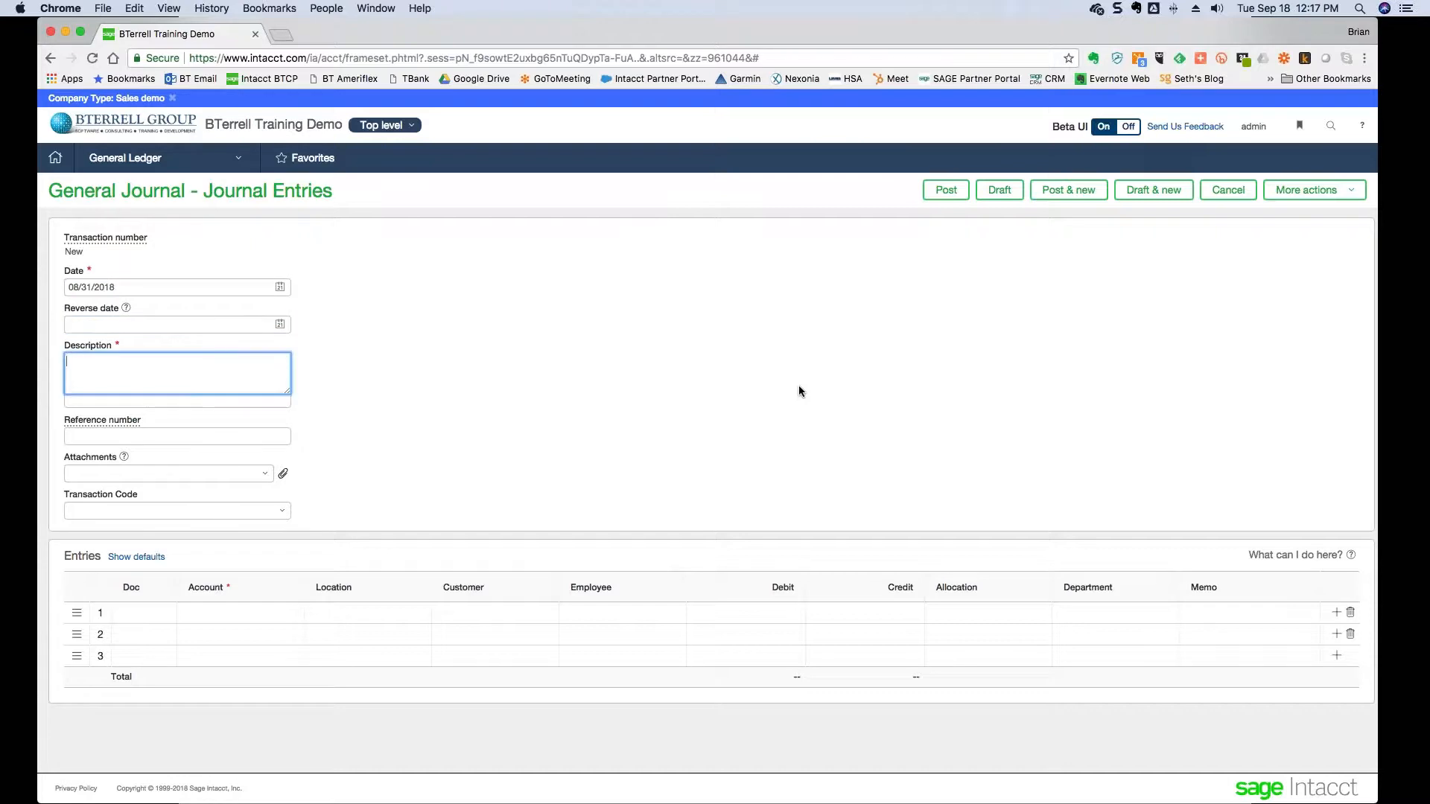
{"action": "type", "text": "Take on entry"}
{"action": "key", "text": "Tab"}
{"action": "key", "text": "Tab"}
{"action": "key", "text": "Tab"}
{"action": "key", "text": "Tab"}
{"action": "key", "text": "Tab"}
{"action": "key", "text": "Tab"}
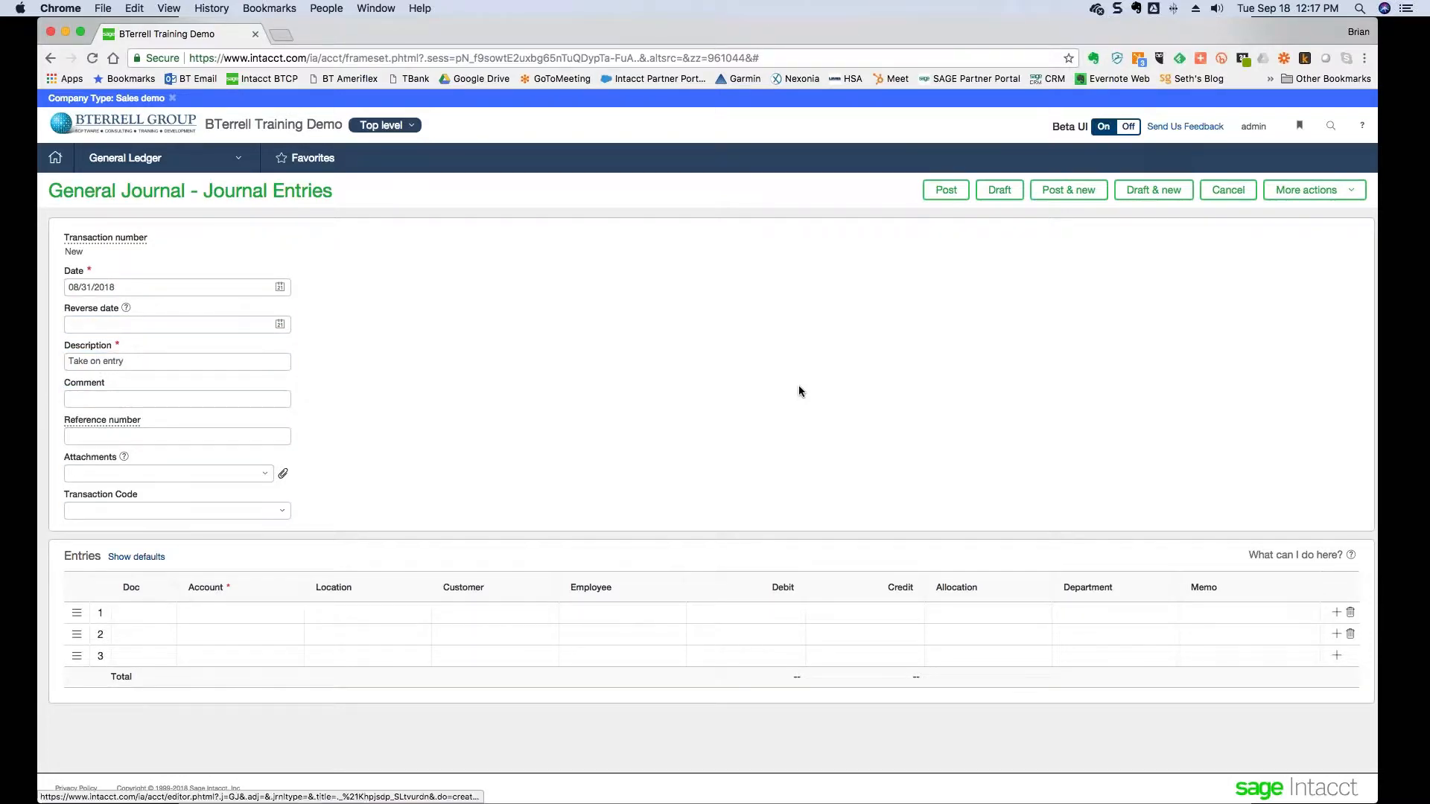
- Set line 1 to account 1005--FNB Dallas at location 10--#10
{"action": "key", "text": "Tab"}
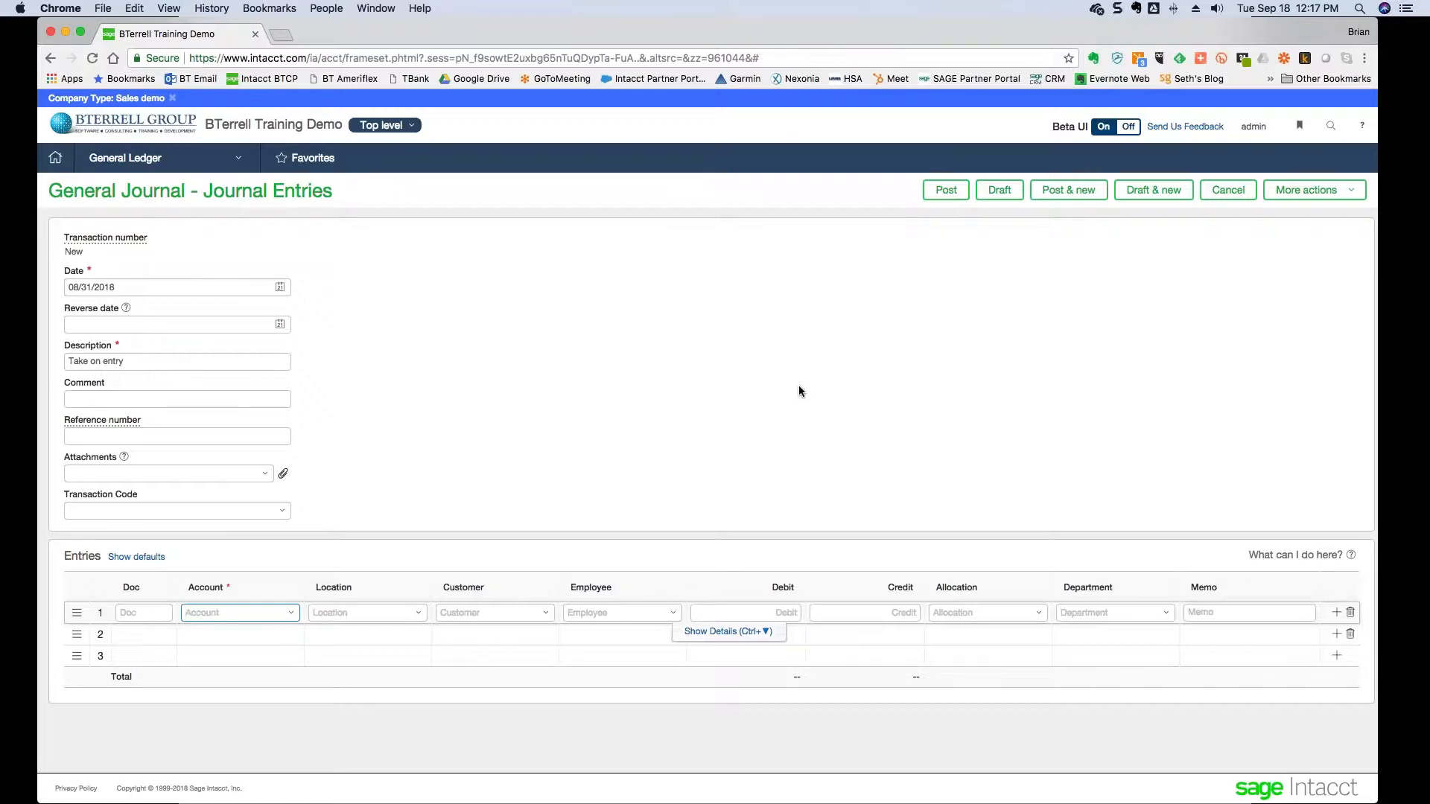
{"action": "type", "text": "1005"}
{"action": "key", "text": "Tab"}
{"action": "key", "text": "Tab"}
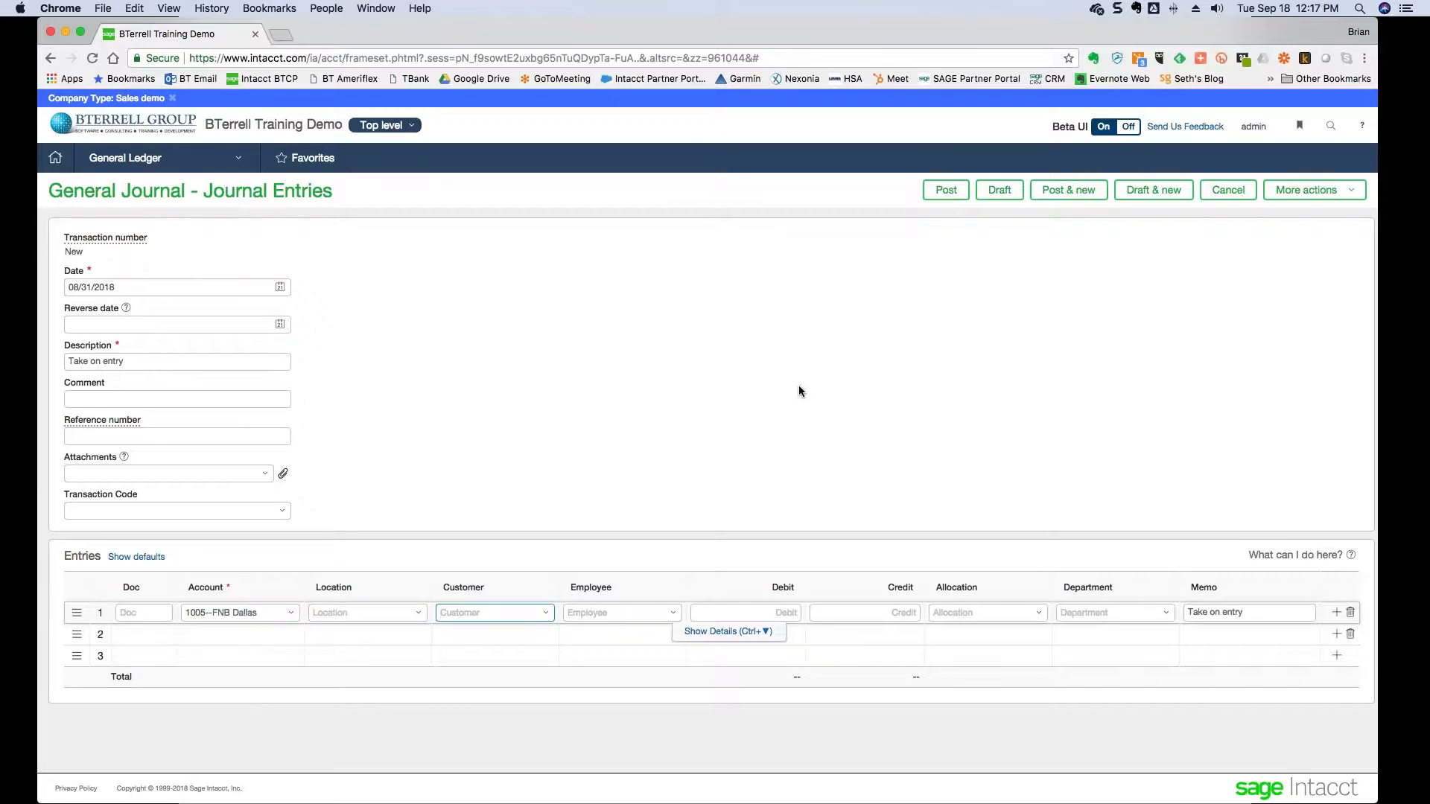
{"action": "key", "text": "shift+Tab"}
{"action": "type", "text": "10"}
{"action": "key", "text": "Tab"}
{"action": "key", "text": "Tab"}
{"action": "key", "text": "Tab"}
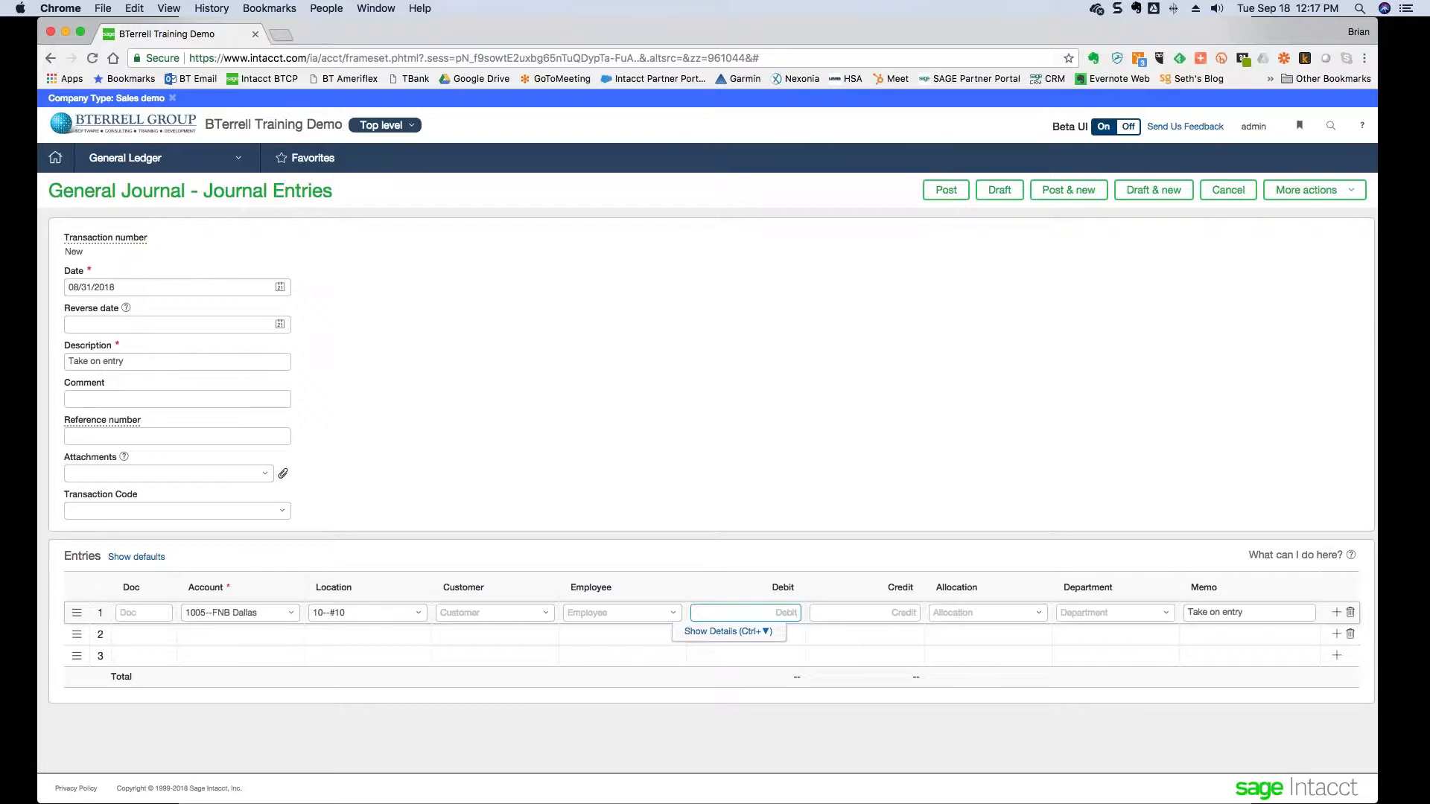
{"action": "key", "text": "super+Tab"}
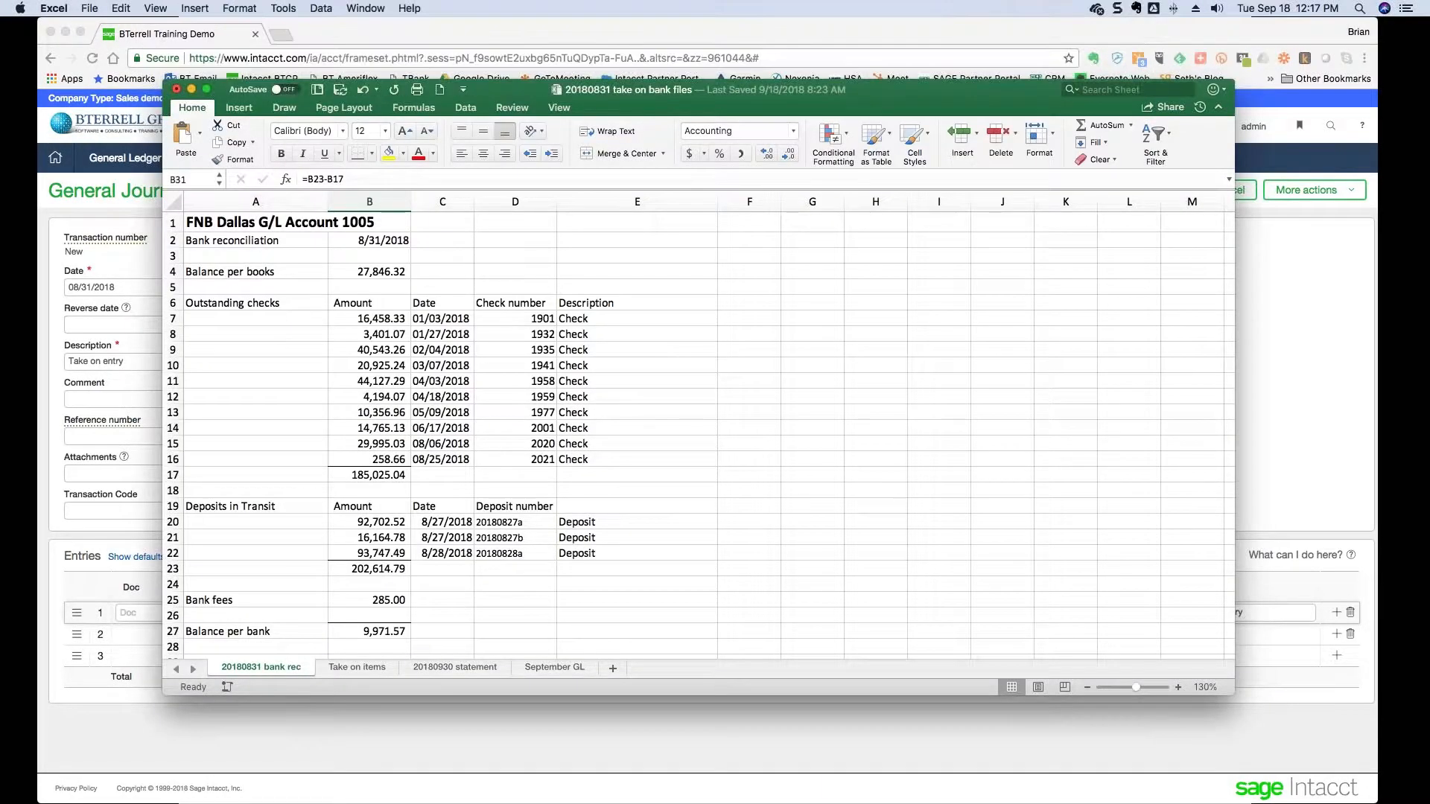
- Debit line 1 with the 27,561.32 take-on G/L balance from the Excel workbook
{"action": "scroll", "coordinate": [670, 507], "scroll_direction": "down", "scroll_amount": 5}
{"action": "left_click", "coordinate": [357, 570]}
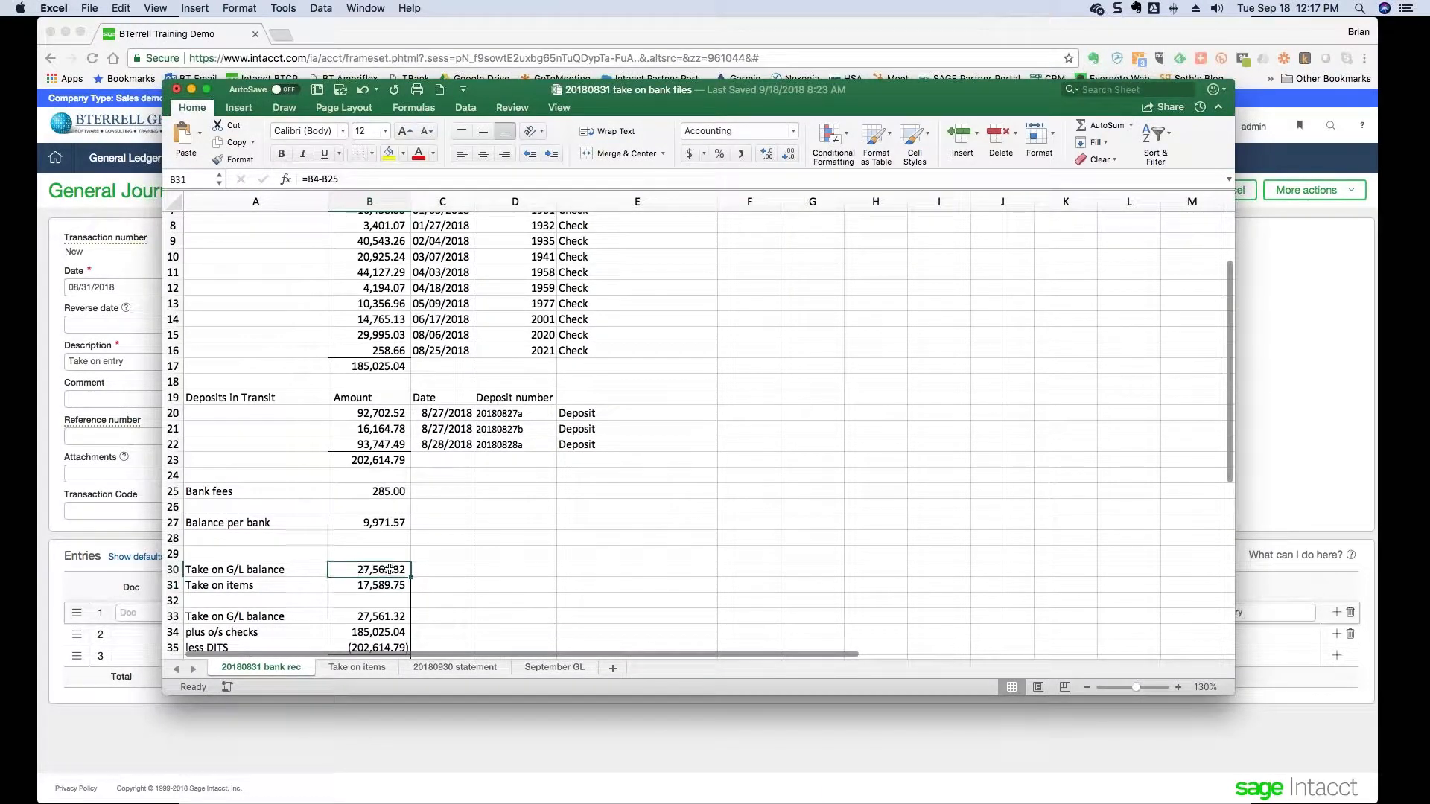
{"action": "key", "text": "super+Tab"}
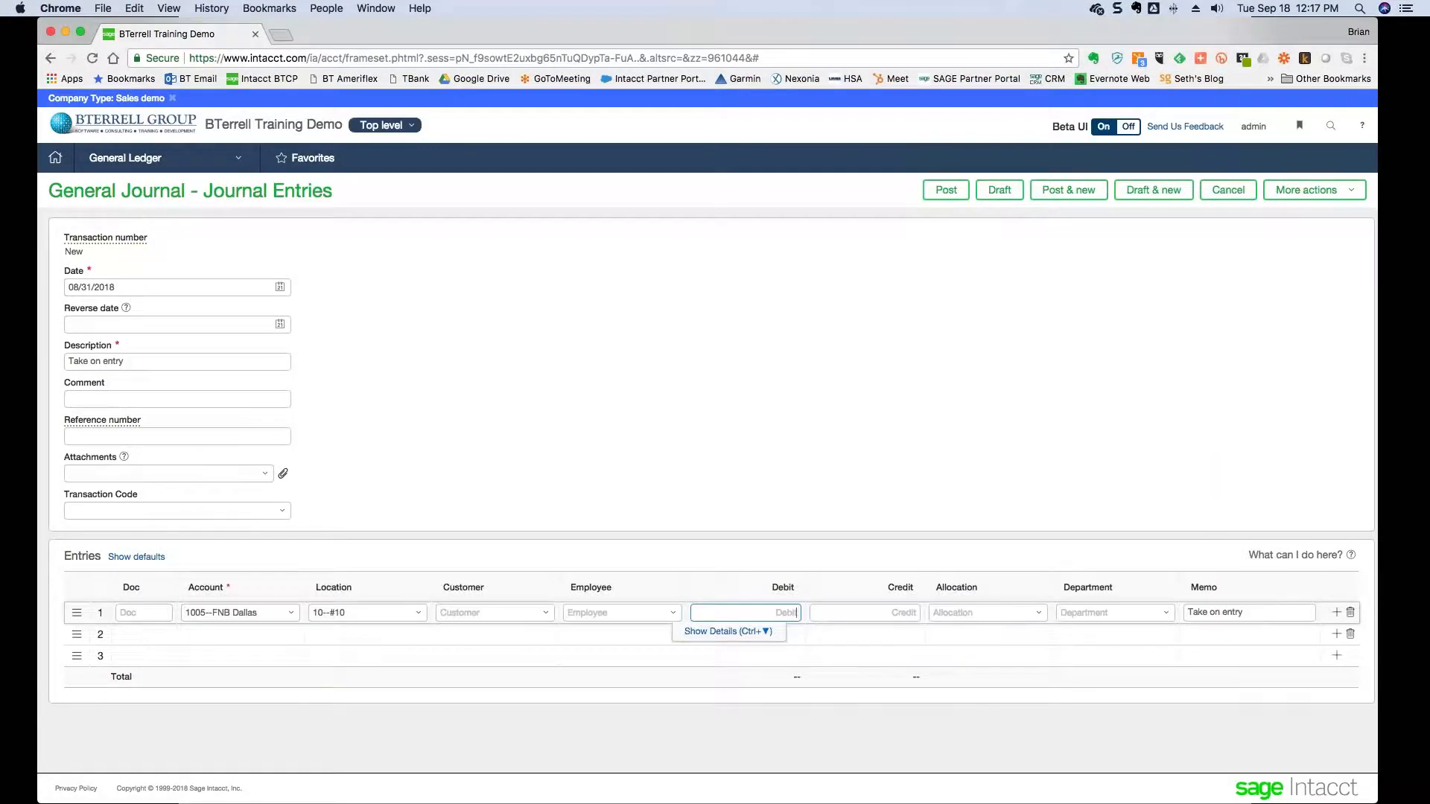
{"action": "type", "text": "27,561.32"}
{"action": "key", "text": "Tab"}
{"action": "key", "text": "Tab"}
{"action": "key", "text": "Tab"}
{"action": "key", "text": "Tab"}
{"action": "key", "text": "Tab"}
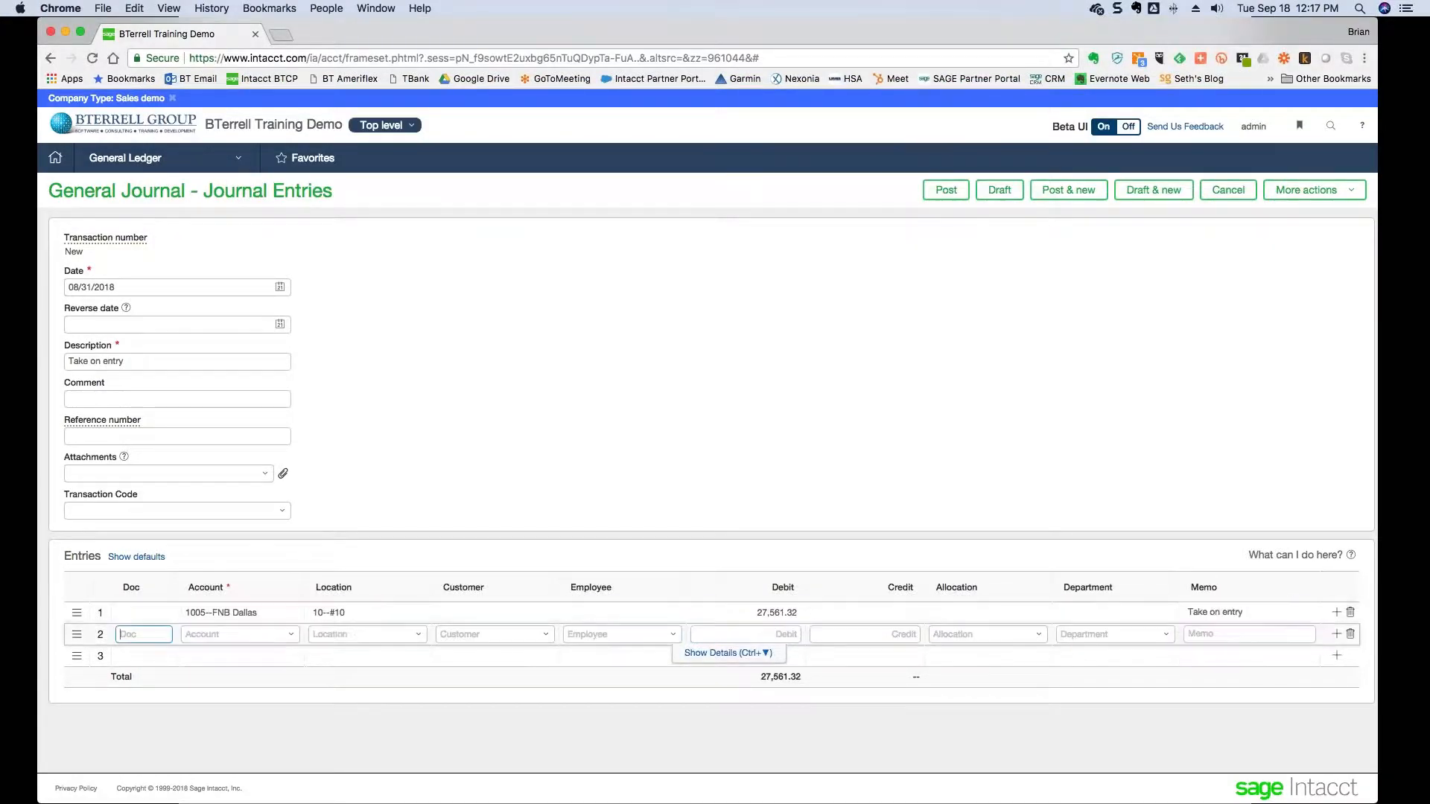
- Credit line 2 to 3010--Paid-In Capital at location 10 and post the entry
{"action": "key", "text": "Tab"}
{"action": "type", "text": "3010--Paid-In- Capital"}
{"action": "key", "text": "Tab"}
{"action": "key", "text": "Tab"}
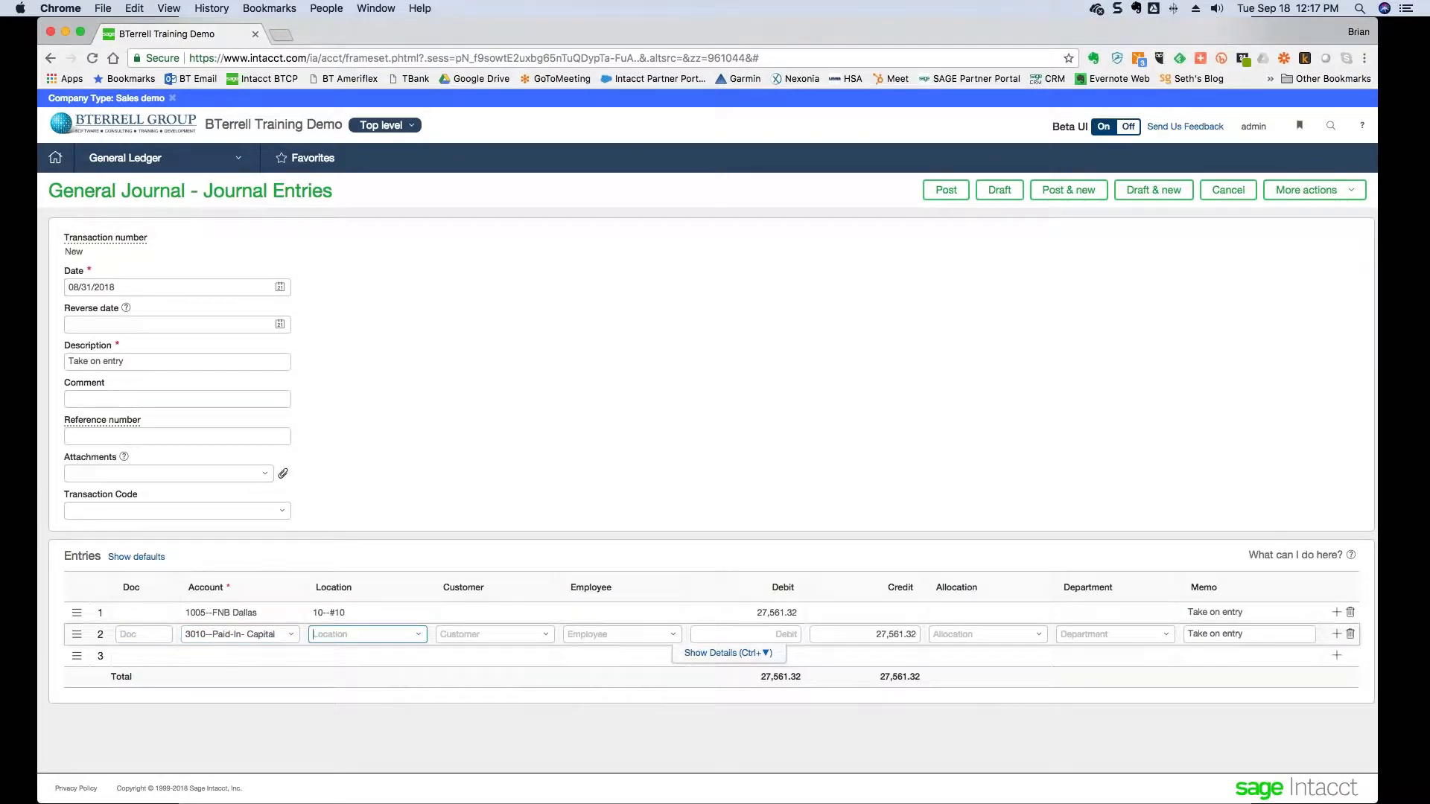
{"action": "key", "text": "shift+Tab"}
{"action": "type", "text": "10"}
{"action": "key", "text": "Tab"}
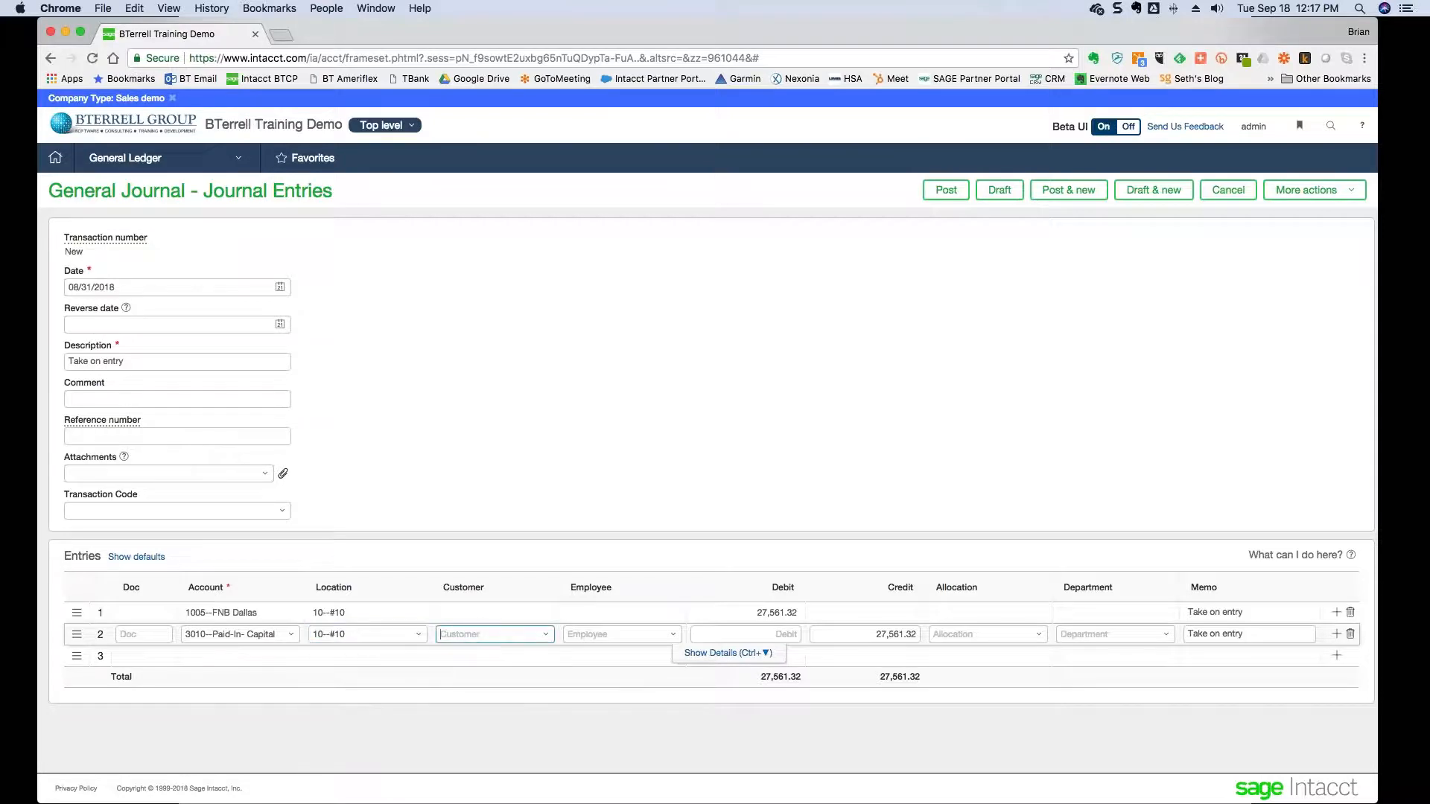
{"action": "left_click", "coordinate": [940, 190]}
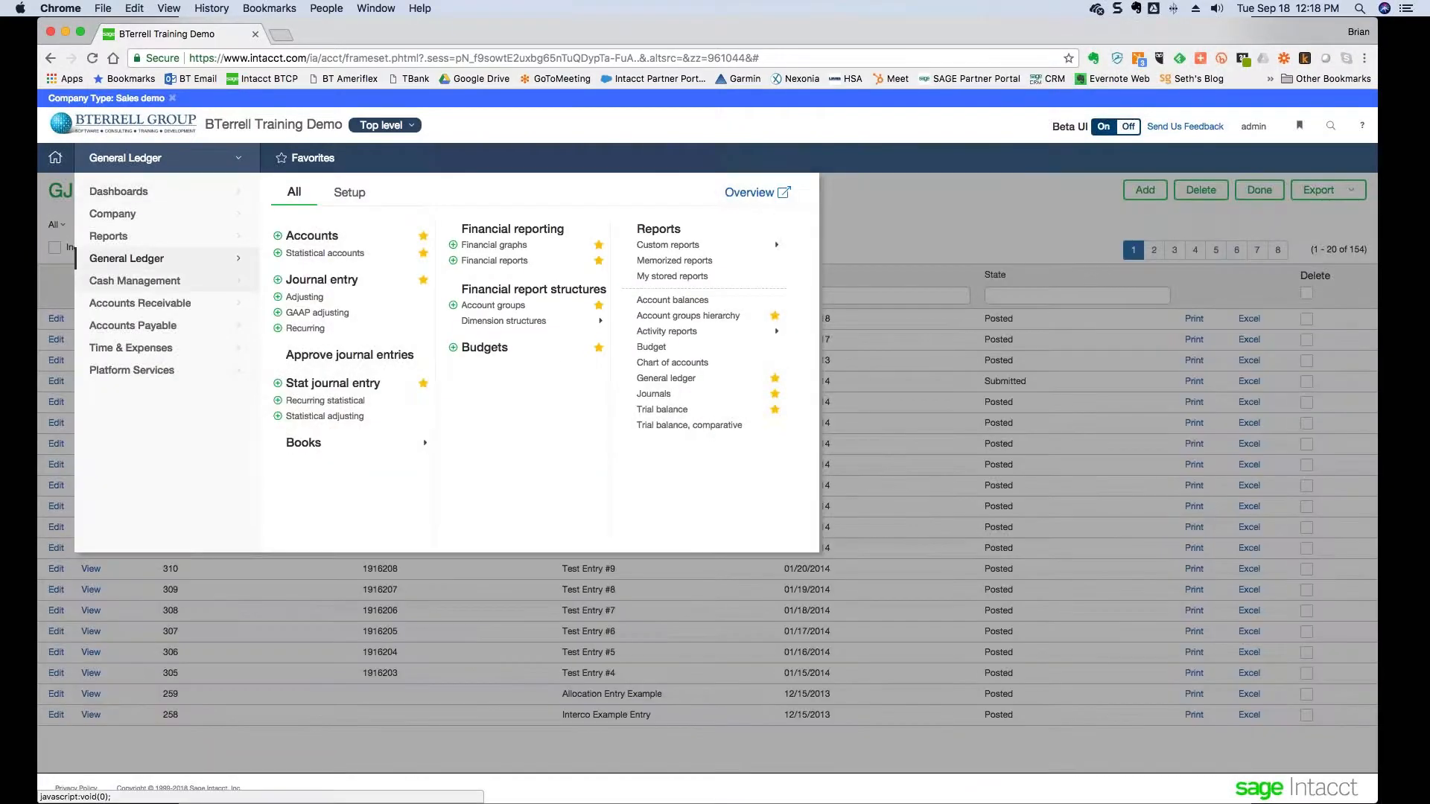
- View the FNB Dallas account from the Cash Management Checking Accounts list
{"action": "mouse_move", "coordinate": [141, 287]}
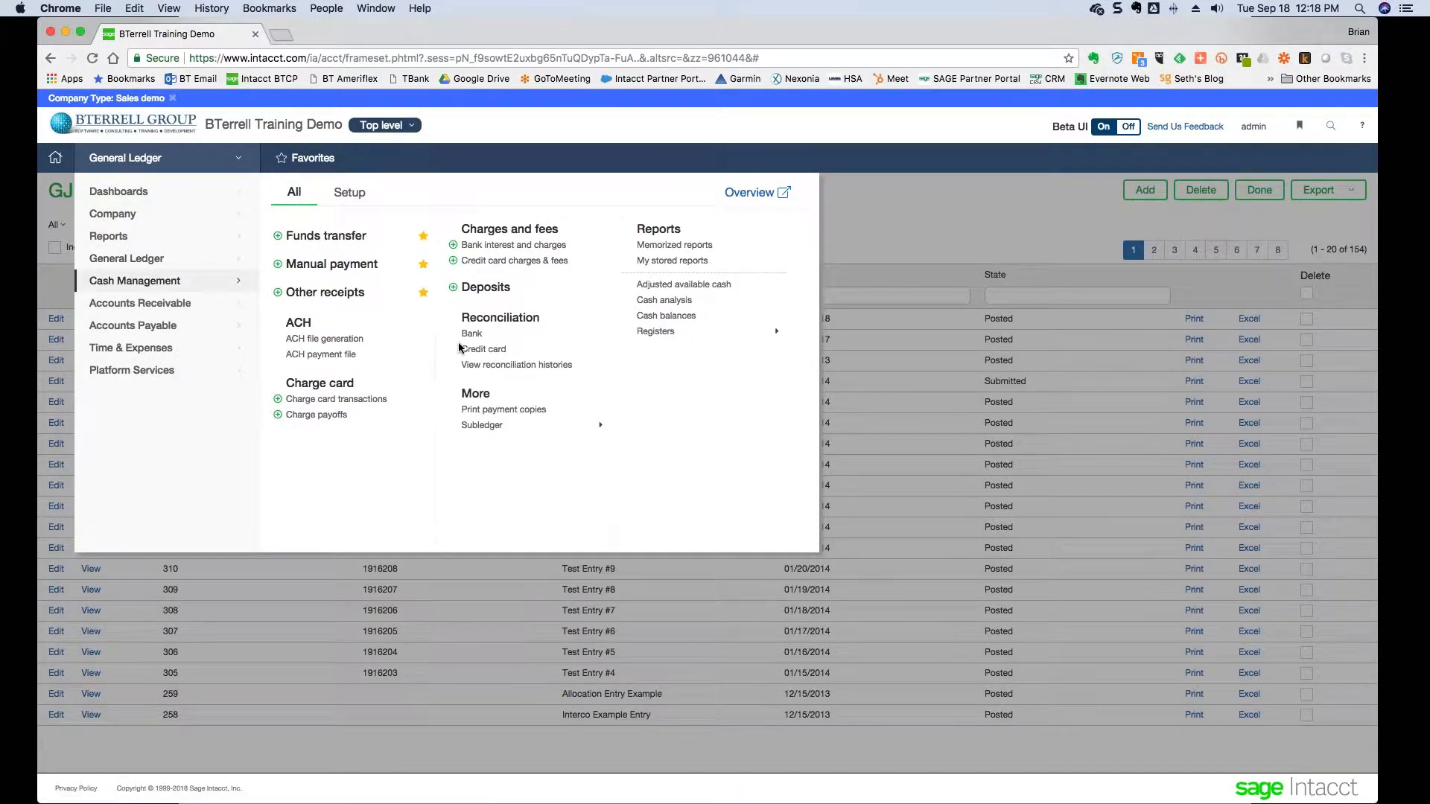
{"action": "left_click", "coordinate": [348, 197]}
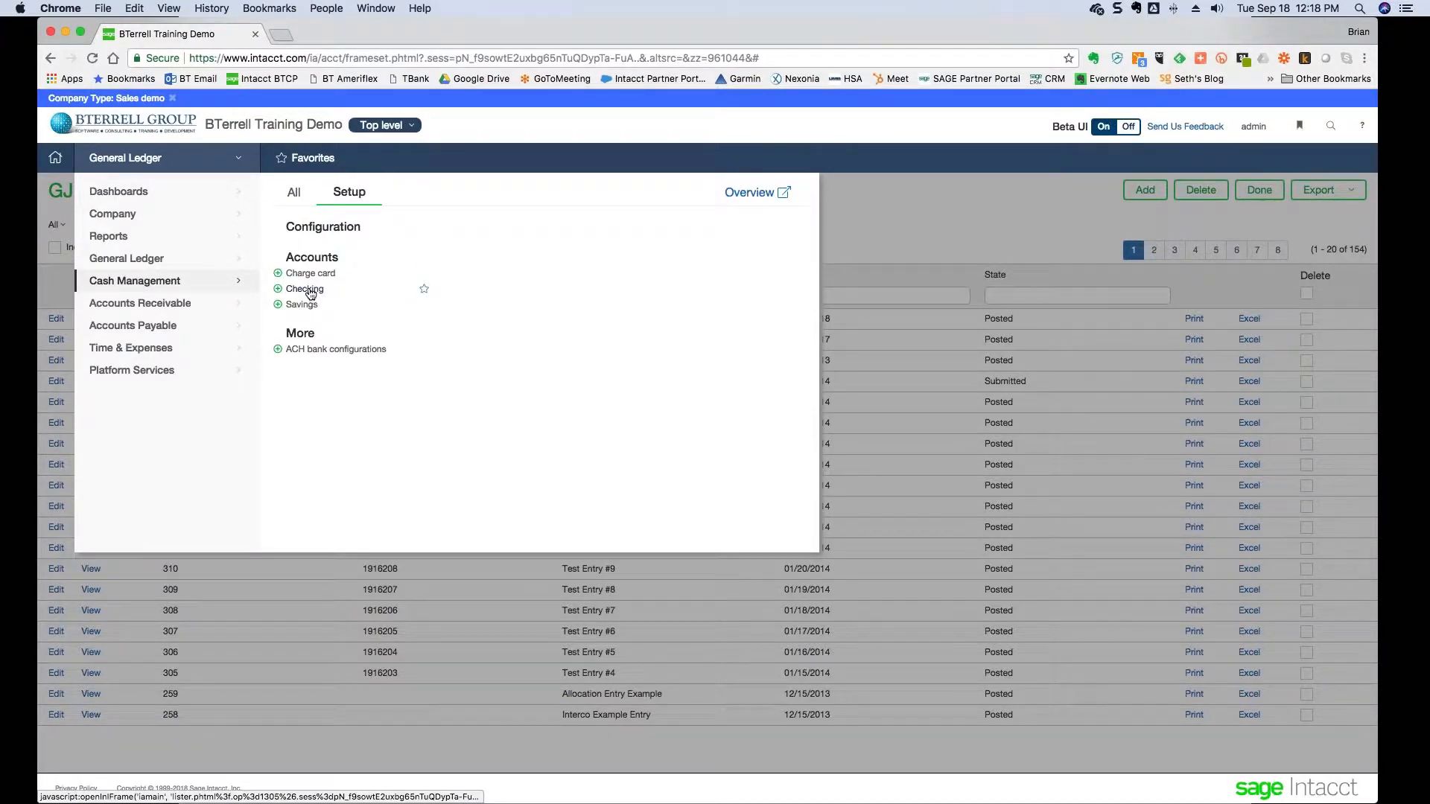
{"action": "left_click", "coordinate": [305, 290]}
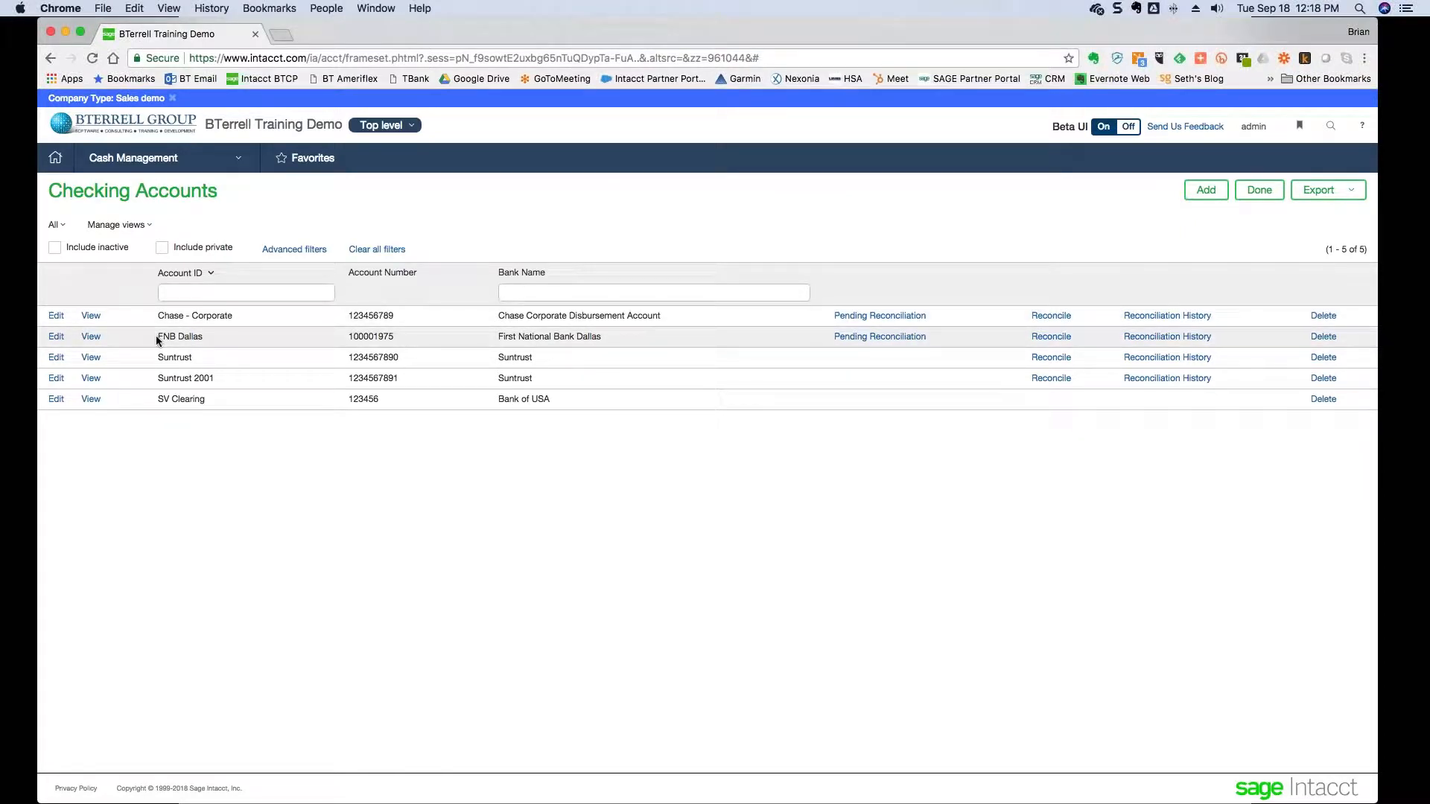
{"action": "left_click_drag", "start_coordinate": [158, 341], "coordinate": [203, 339]}
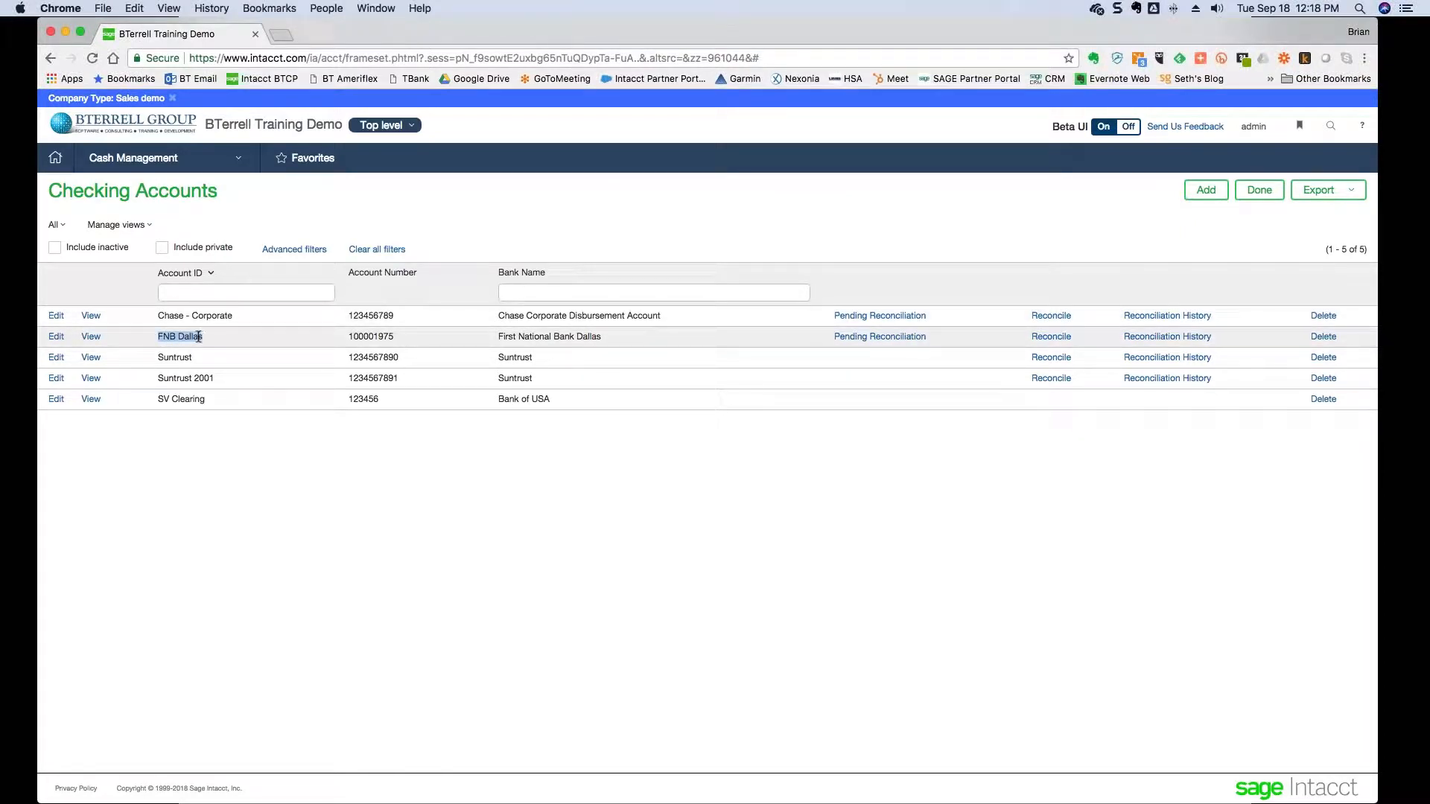
{"action": "left_click", "coordinate": [91, 338]}
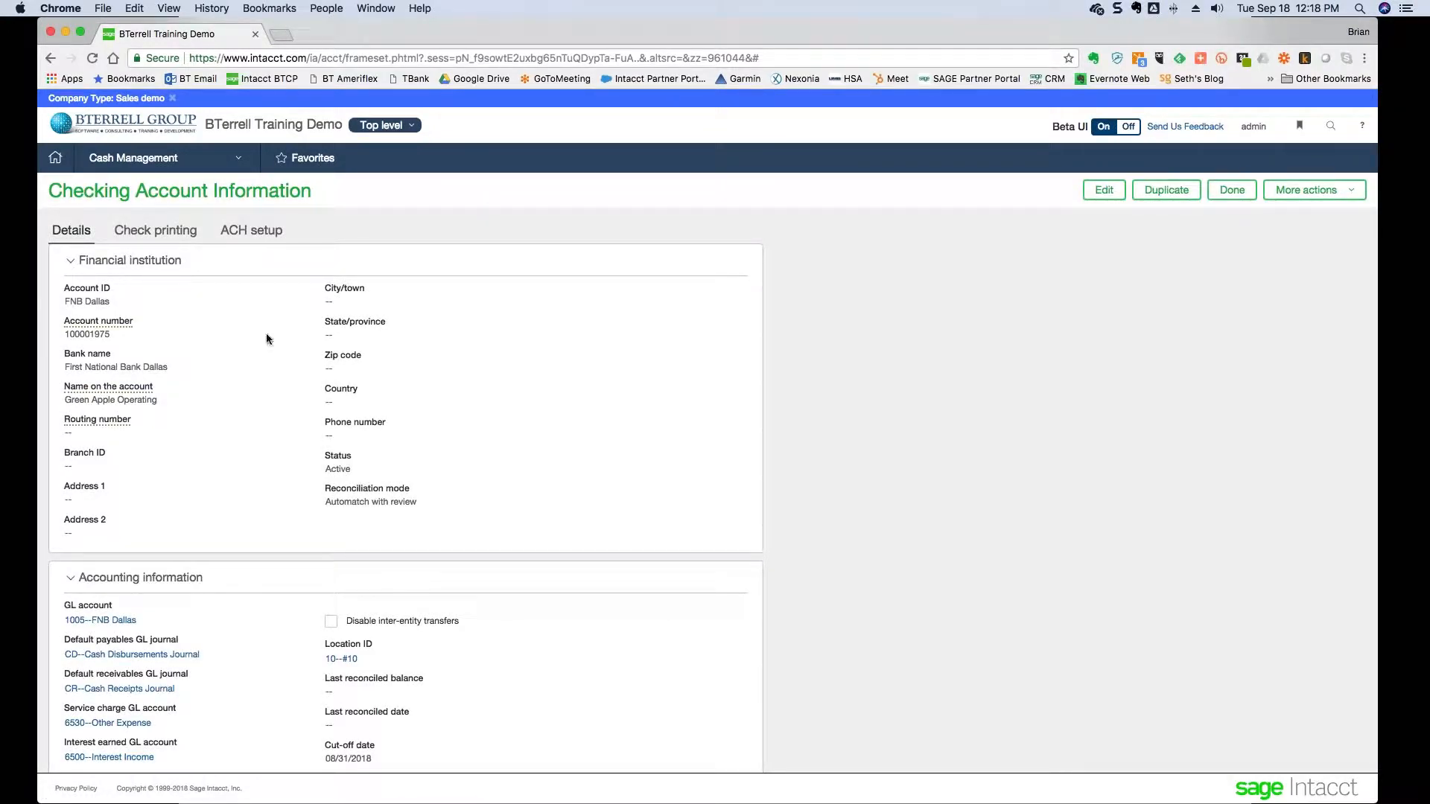
{"action": "left_click_drag", "start_coordinate": [66, 301], "coordinate": [109, 302]}
{"action": "left_click_drag", "start_coordinate": [324, 500], "coordinate": [418, 502]}
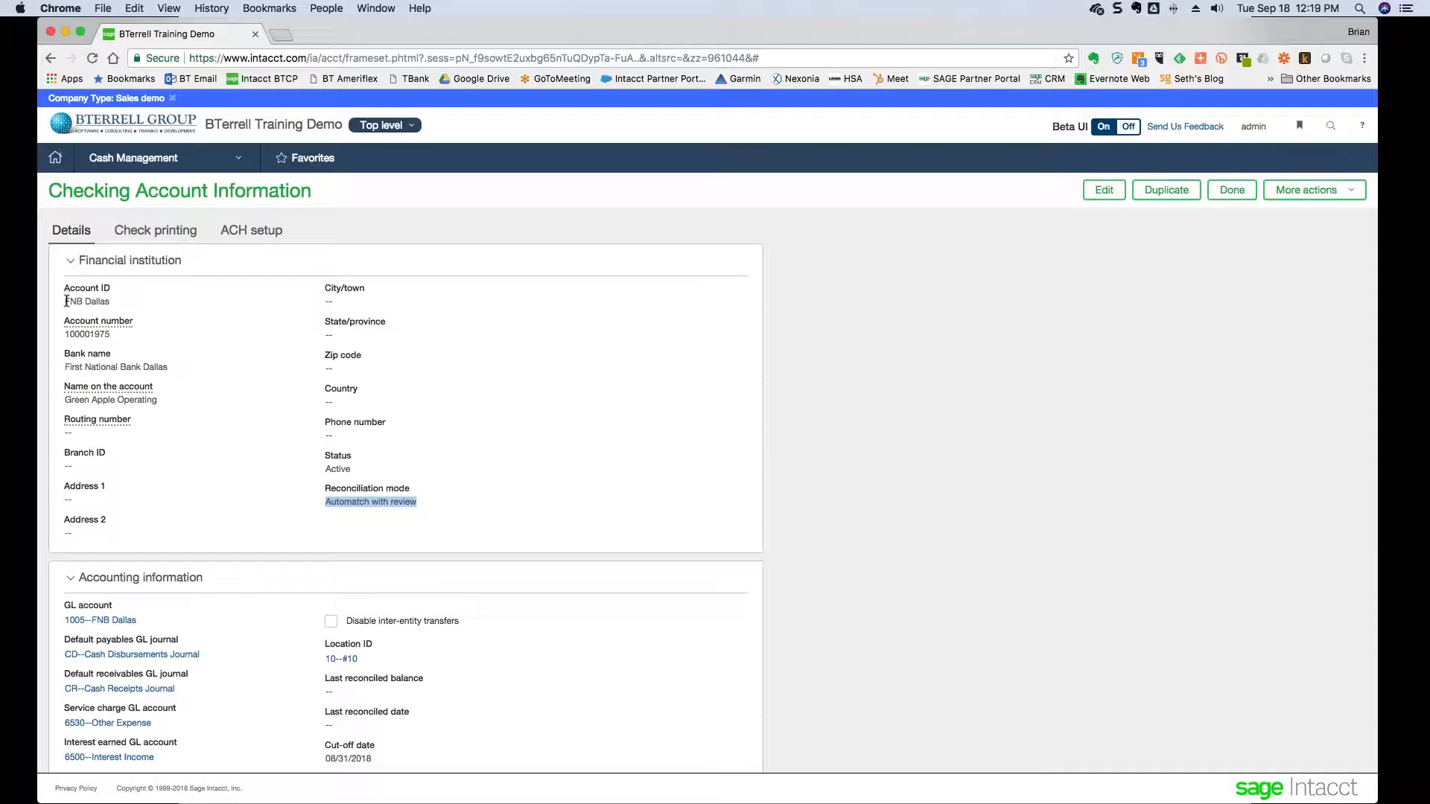
{"action": "left_click_drag", "start_coordinate": [64, 301], "coordinate": [113, 302]}
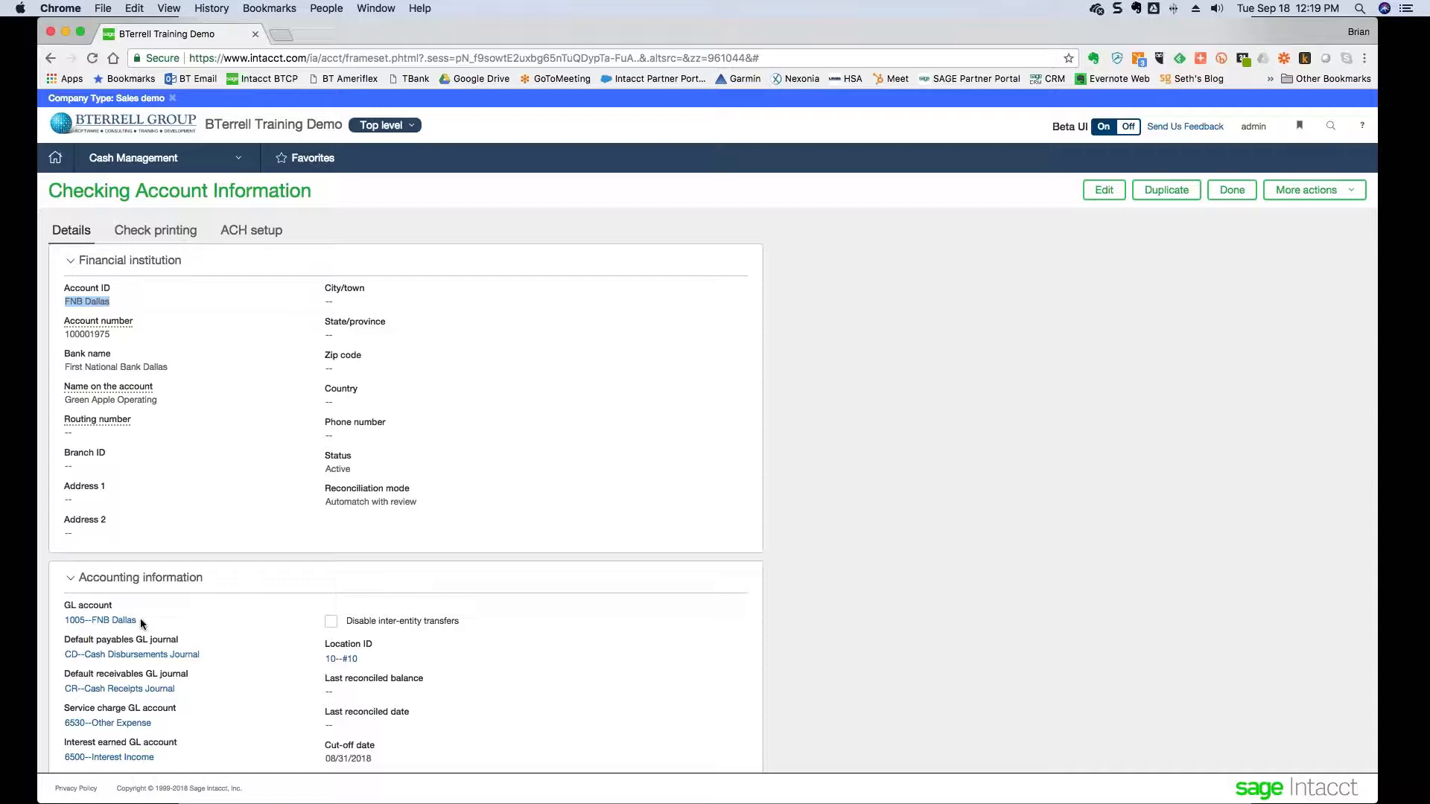
{"action": "scroll", "coordinate": [140, 618], "scroll_direction": "down", "scroll_amount": 1}
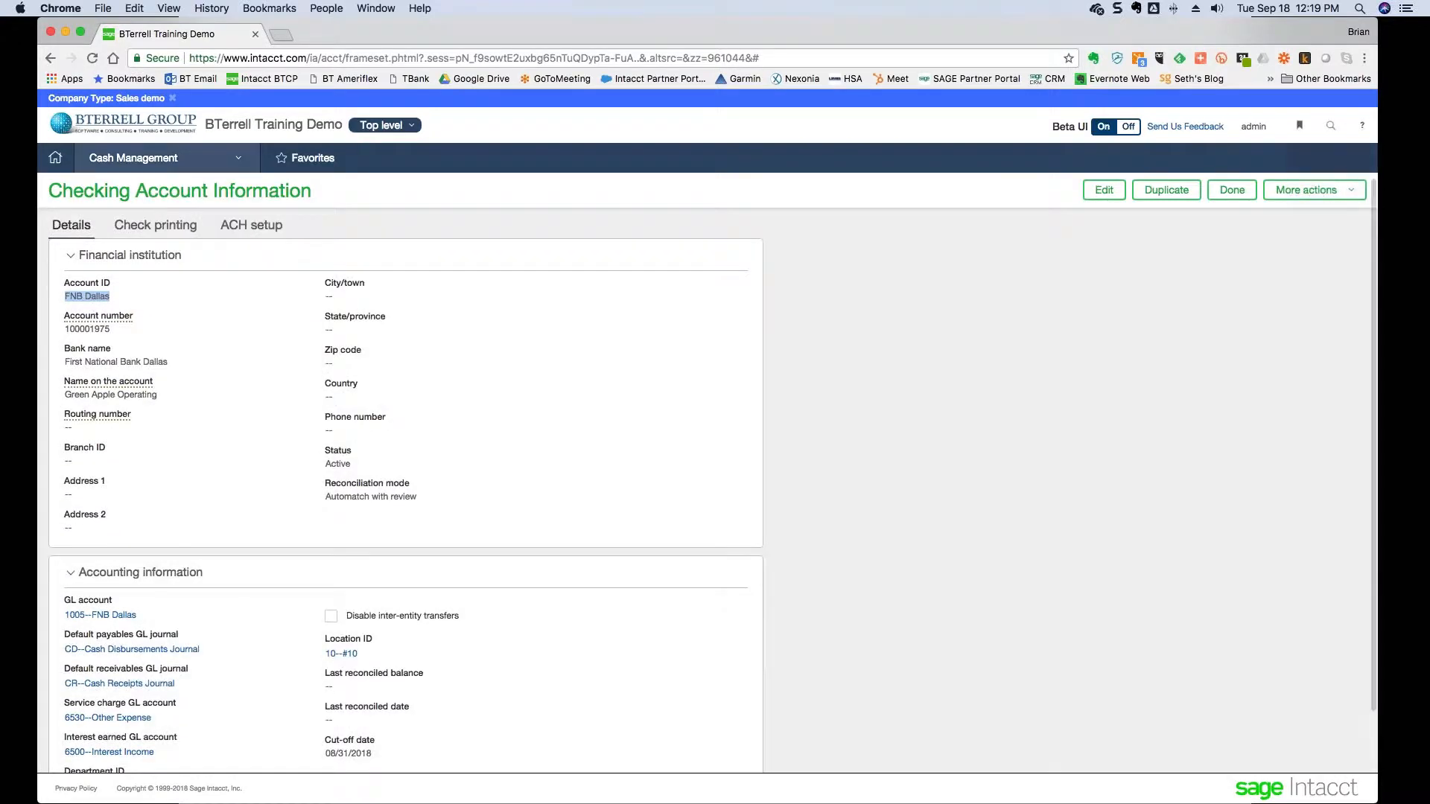
{"action": "left_click", "coordinate": [169, 160]}
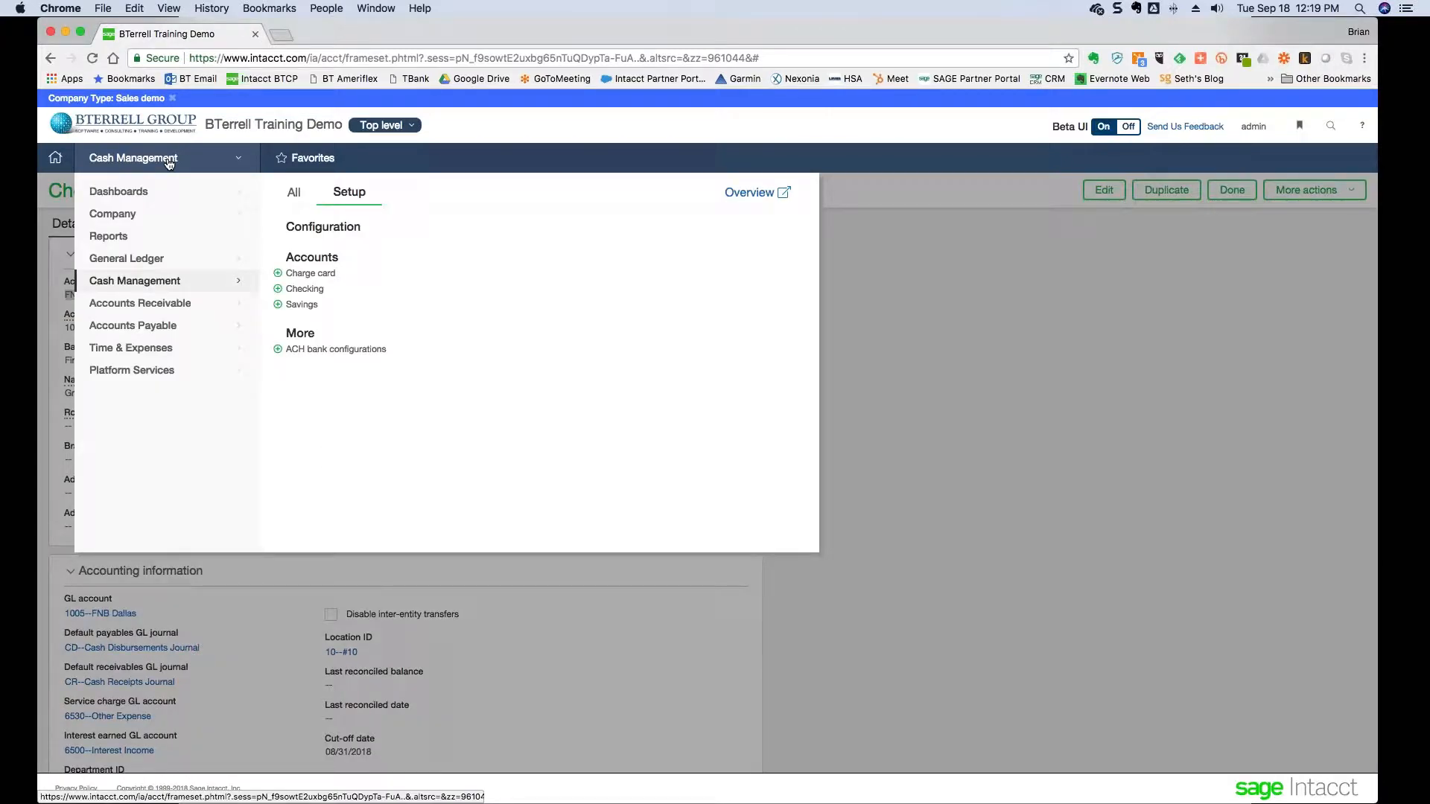
{"action": "left_click", "coordinate": [294, 198]}
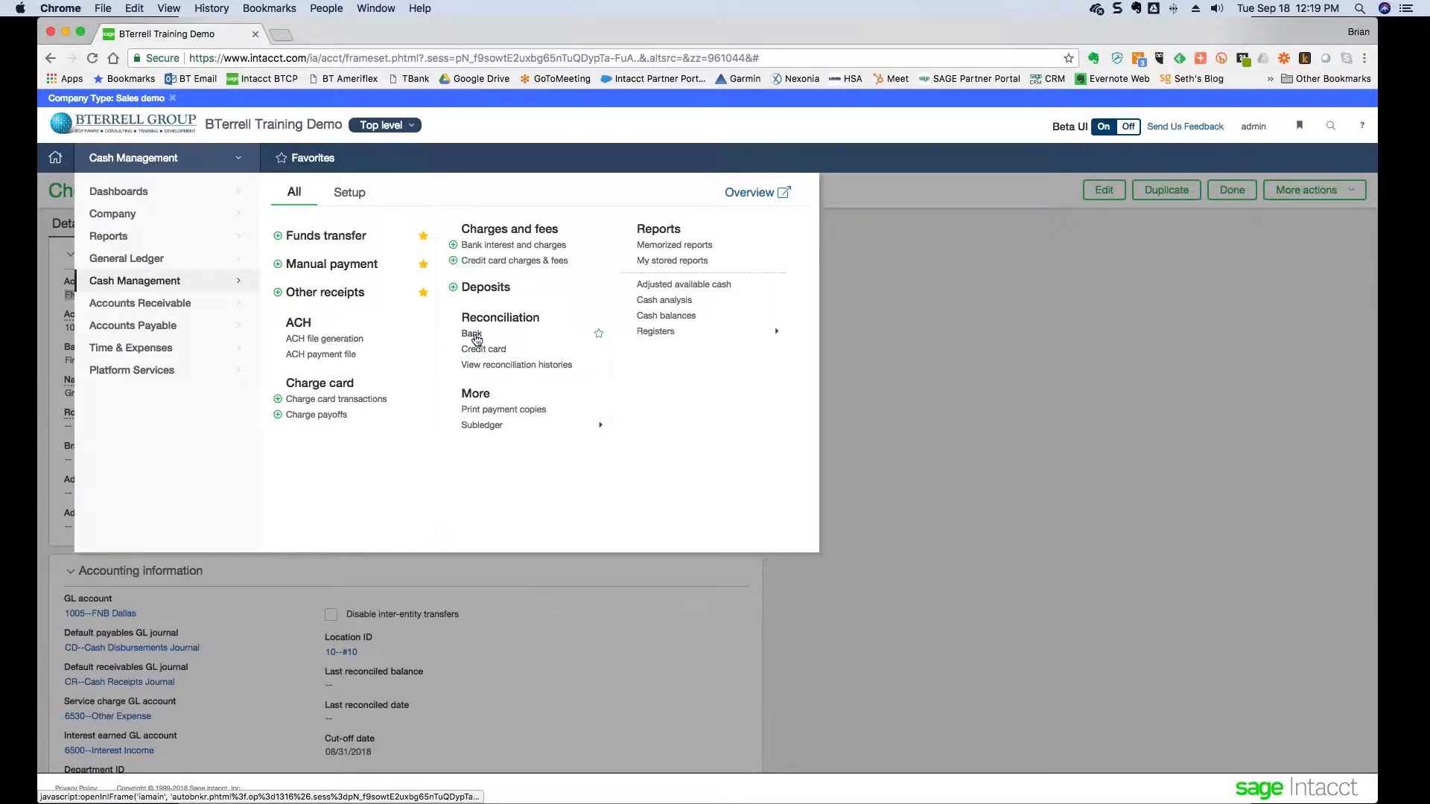
- Start a bank reconciliation and bring up the Bank account choices
{"action": "left_click", "coordinate": [472, 335]}
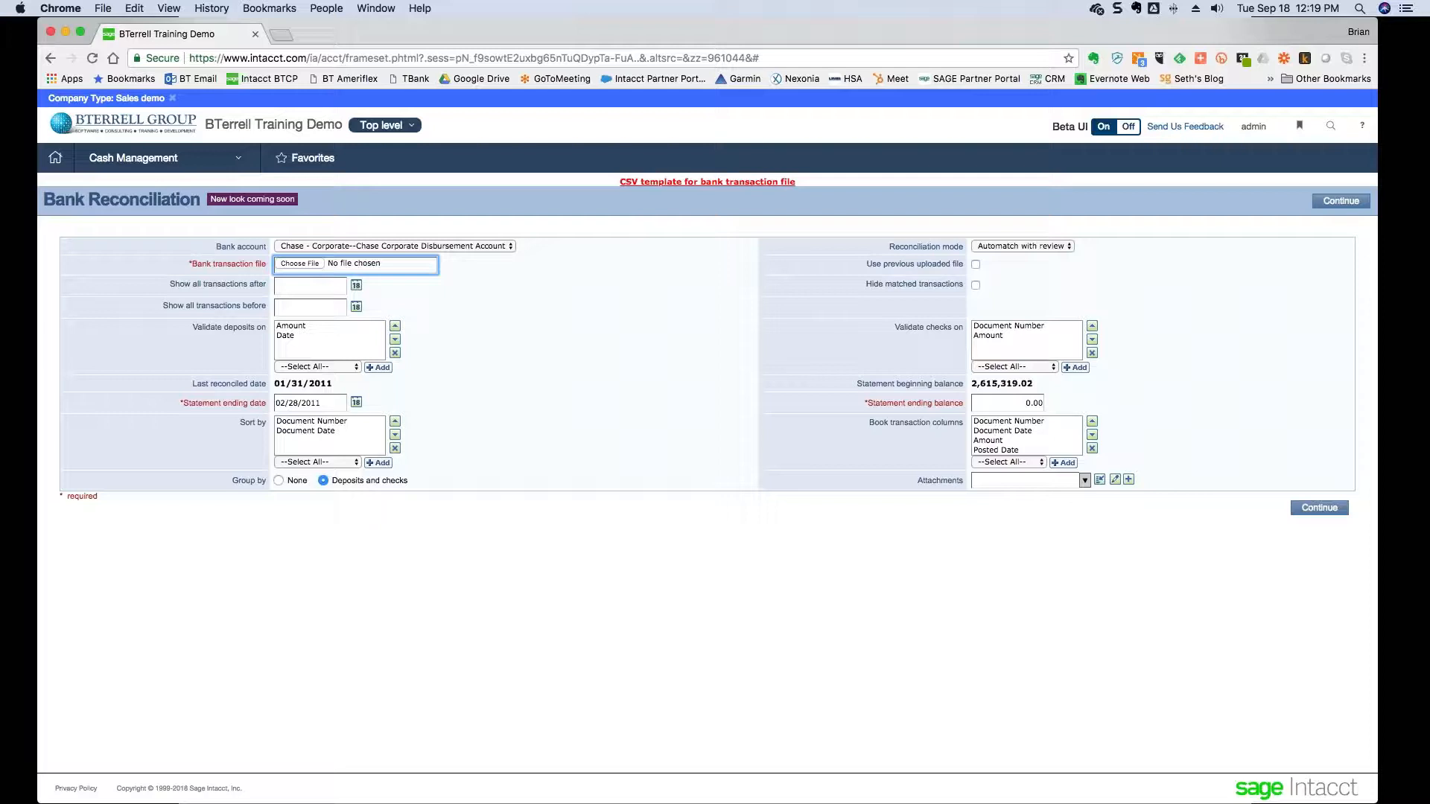
{"action": "left_click", "coordinate": [509, 247]}
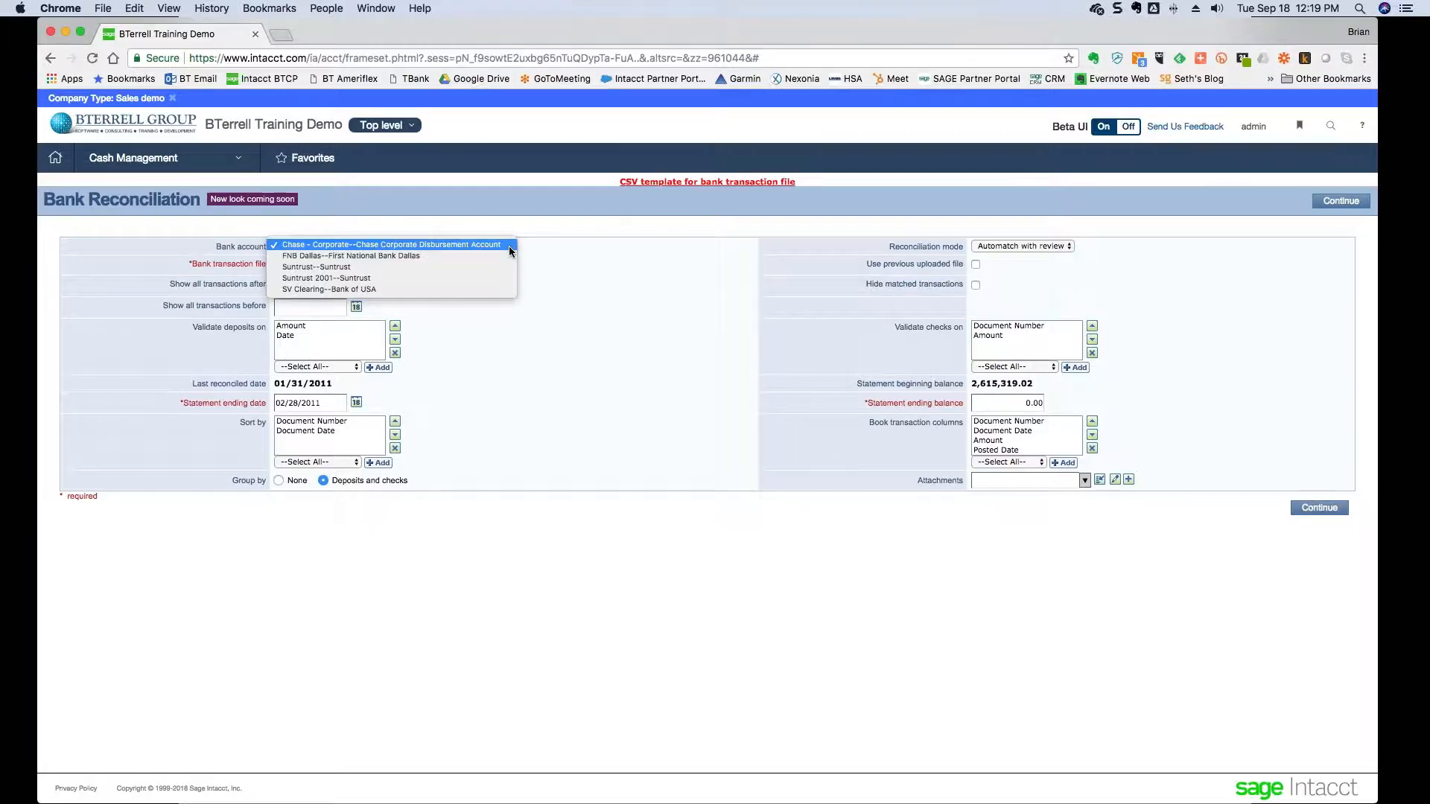
- Select FNB Dallas for its first reconciliation, statement ending 08/31/2018, ending balance 9,971.57
{"action": "left_click", "coordinate": [472, 256]}
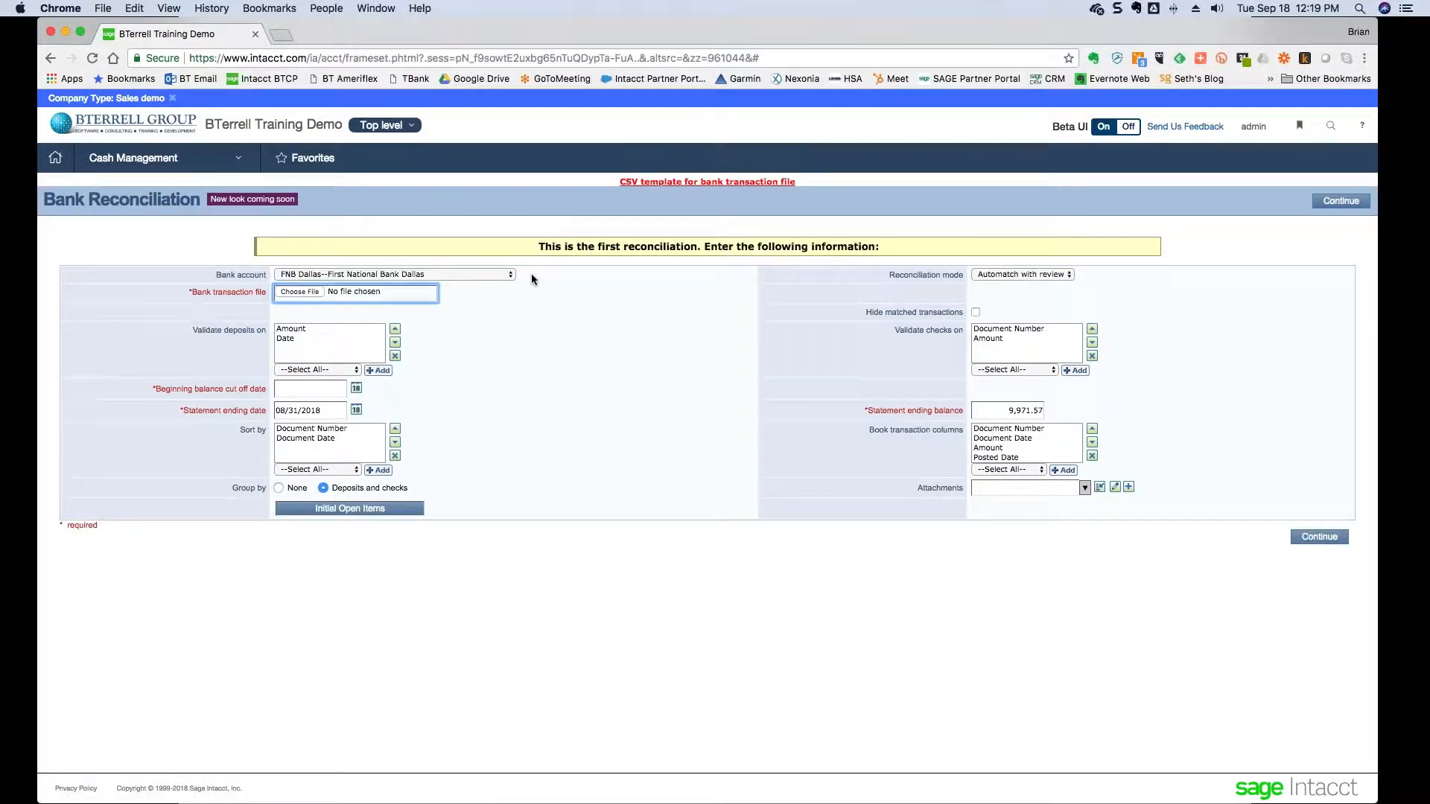
{"action": "left_click_drag", "start_coordinate": [537, 247], "coordinate": [700, 247]}
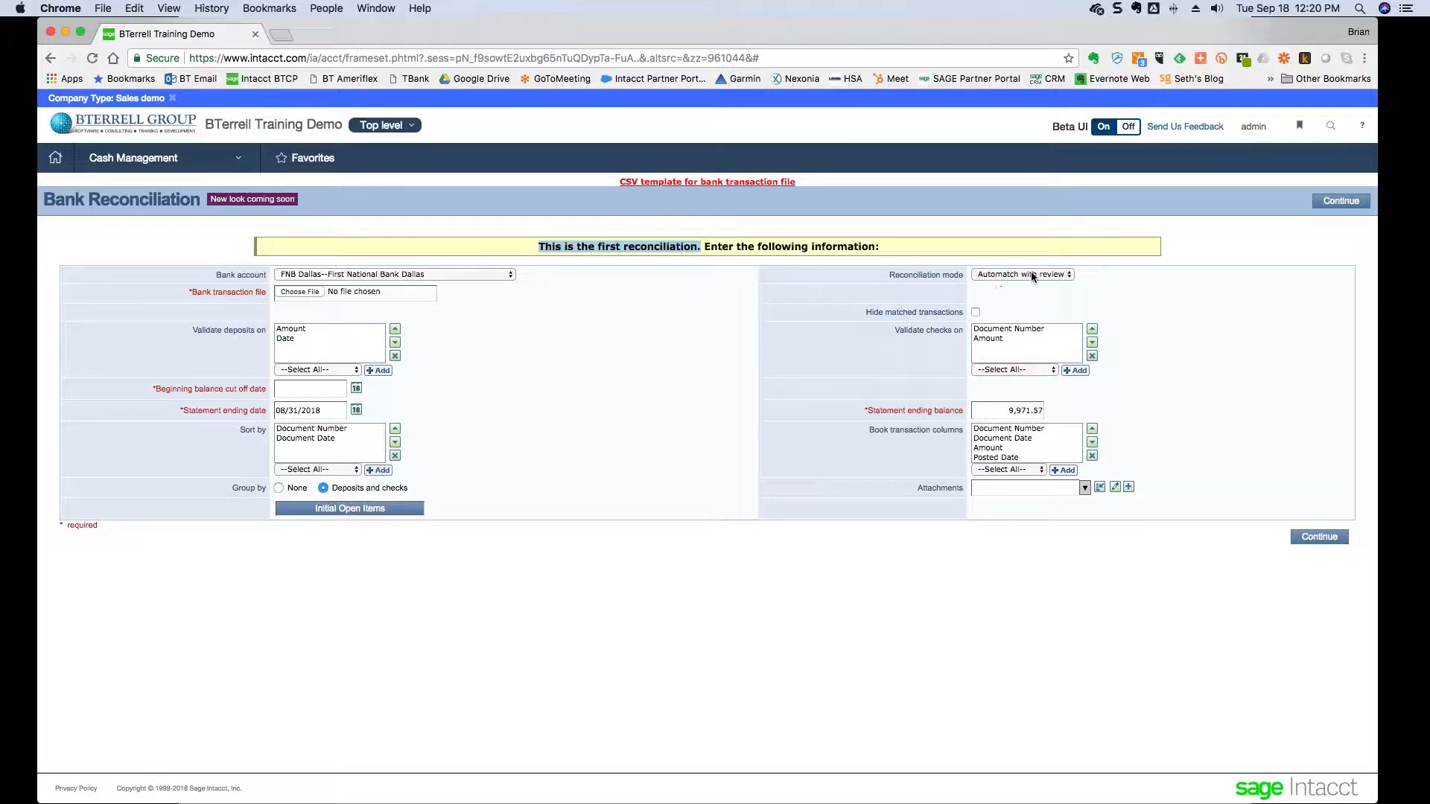
{"action": "left_click", "coordinate": [1070, 274]}
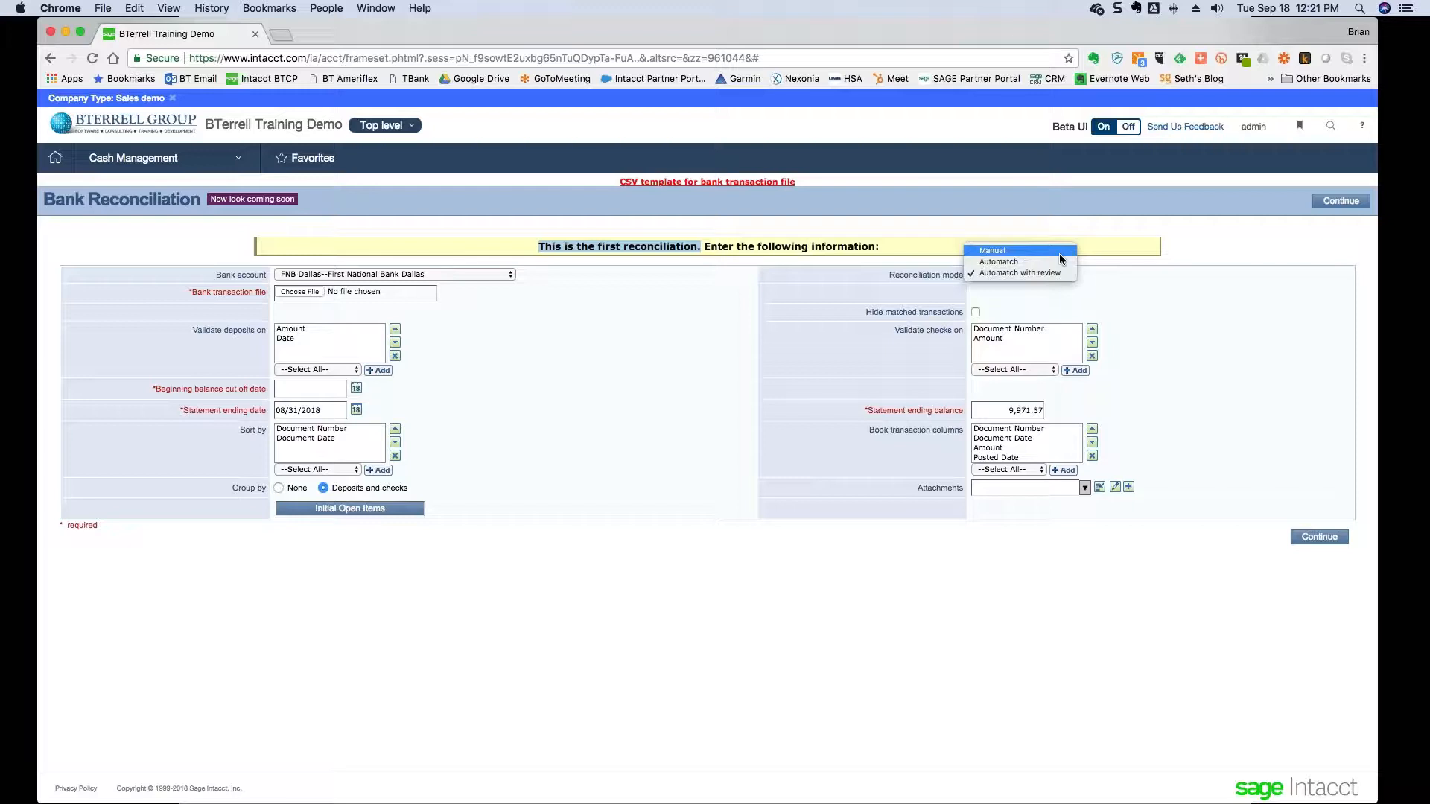
- Set the reconciliation mode to Manual with a cut-off date of 08/31/2018
{"action": "left_click", "coordinate": [1059, 252]}
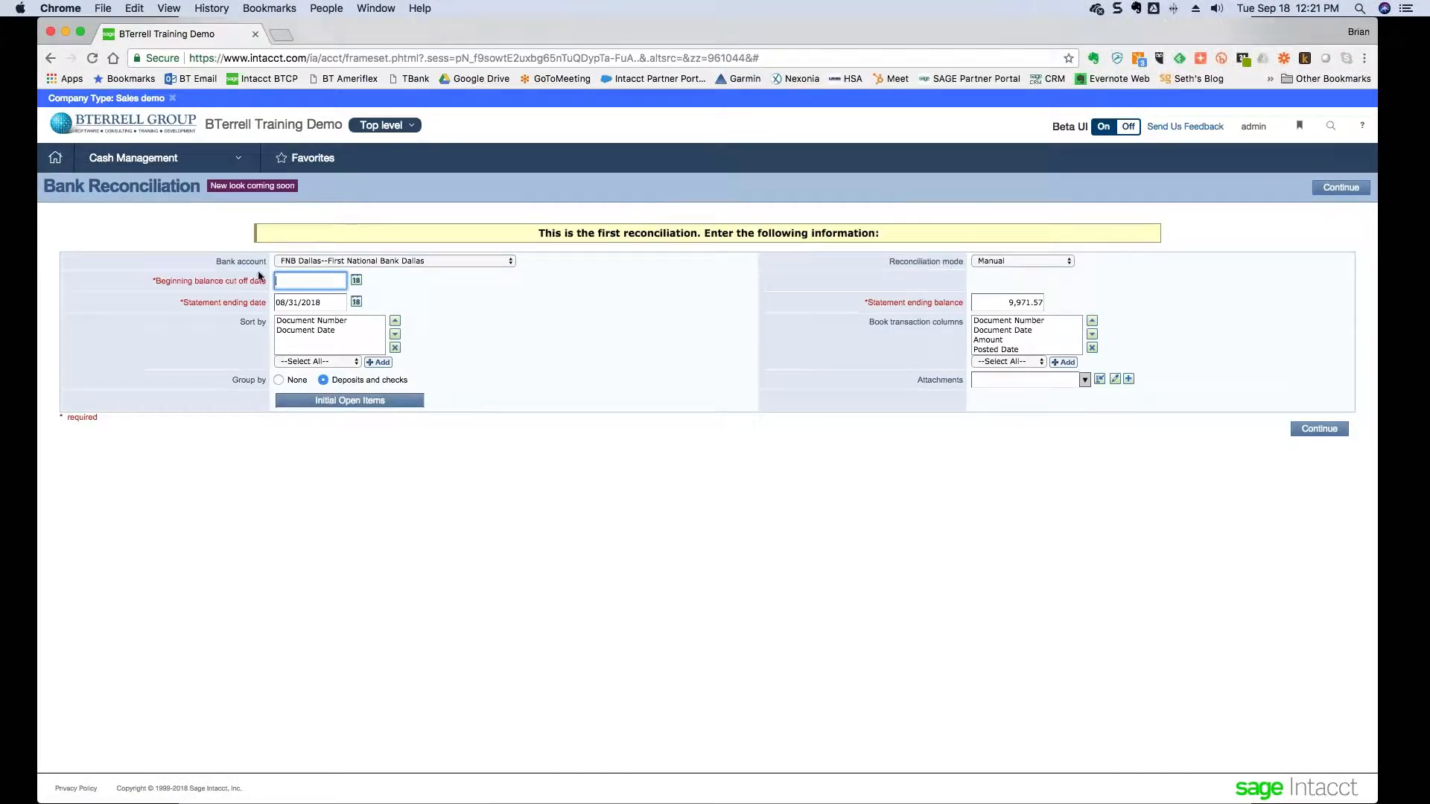
{"action": "type", "text": "8/31/2018"}
{"action": "key", "text": "Tab"}
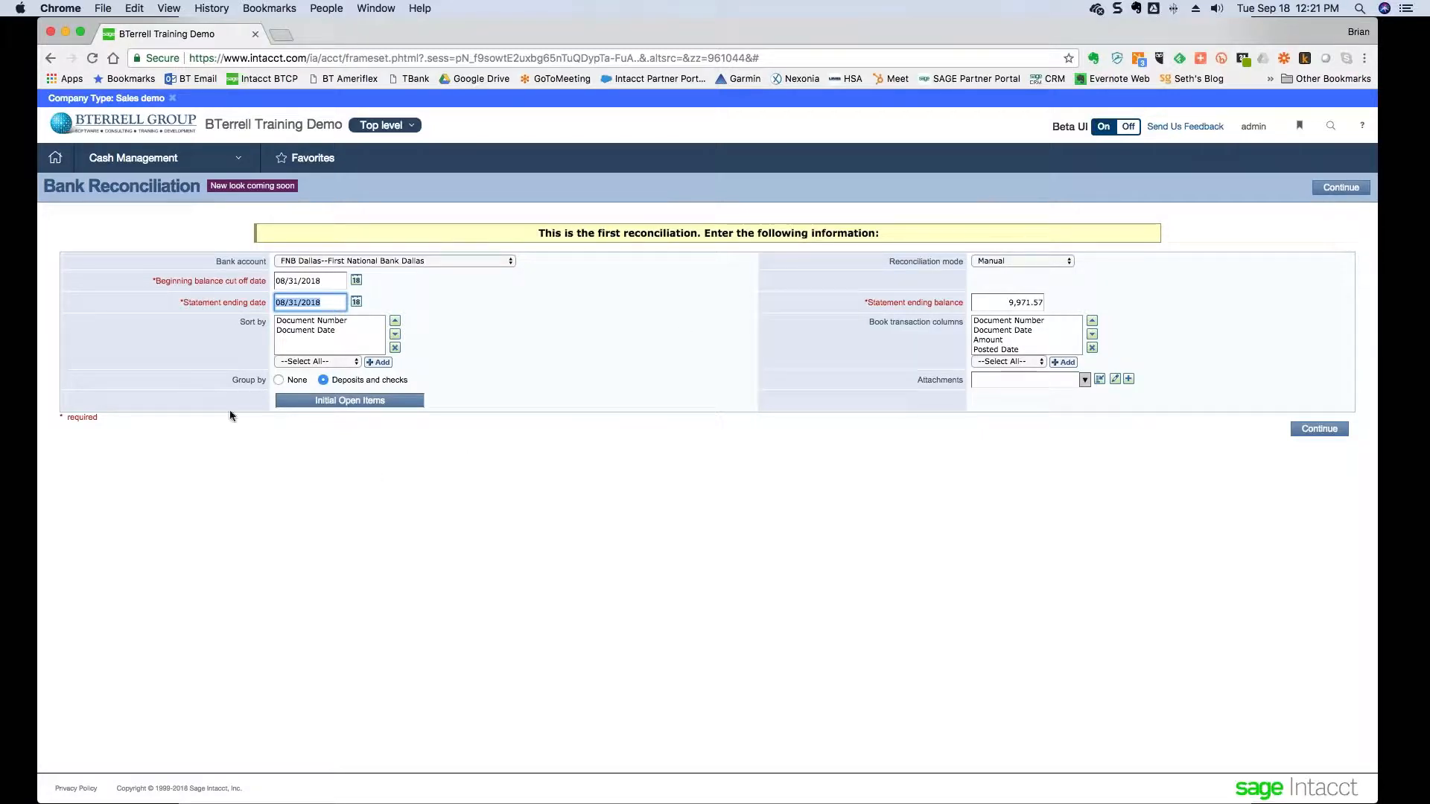
- Open FNB Dallas's Initial Open Items list, showing 0 records, and enlarge its window
{"action": "left_click", "coordinate": [380, 406]}
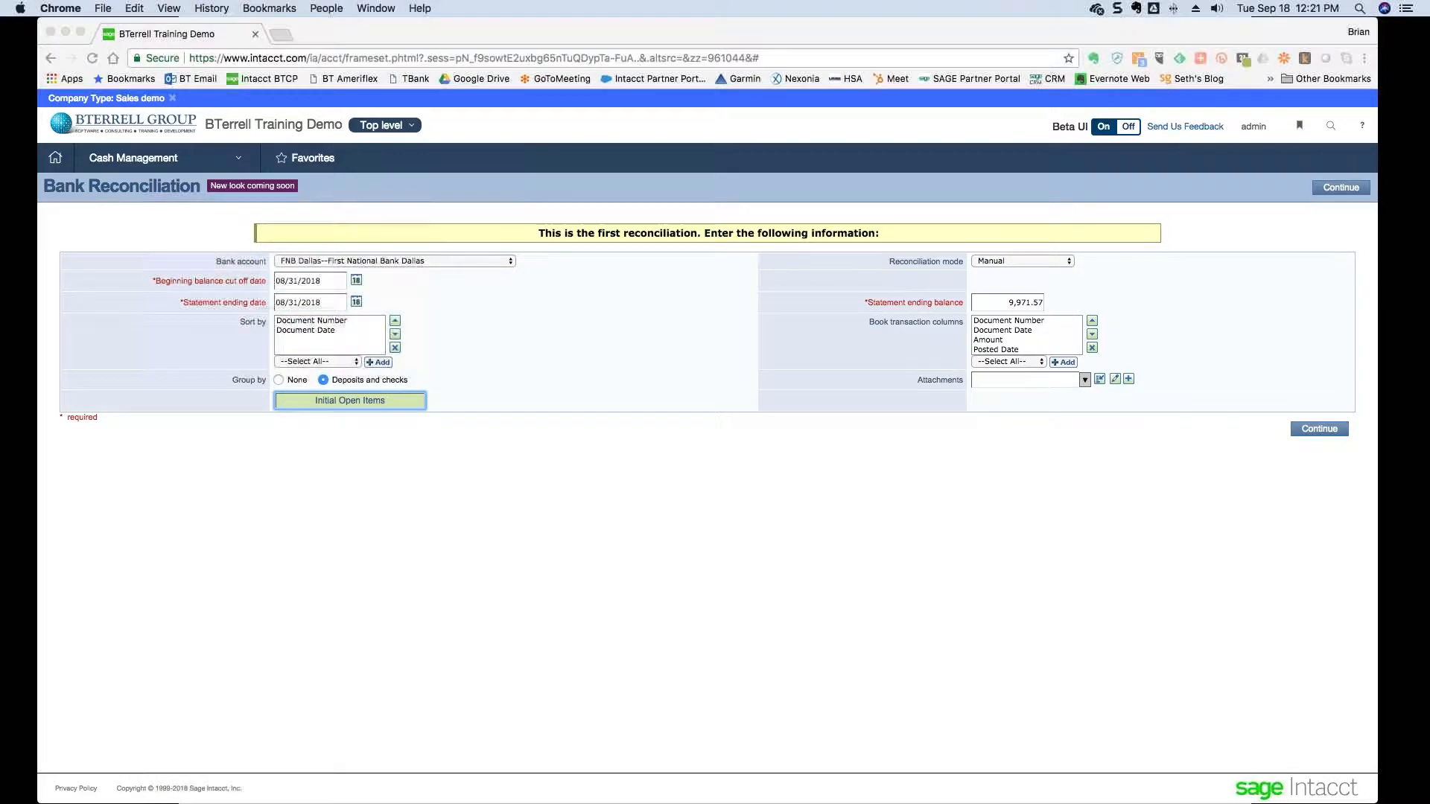
{"action": "left_click_drag", "start_coordinate": [595, 480], "coordinate": [995, 490]}
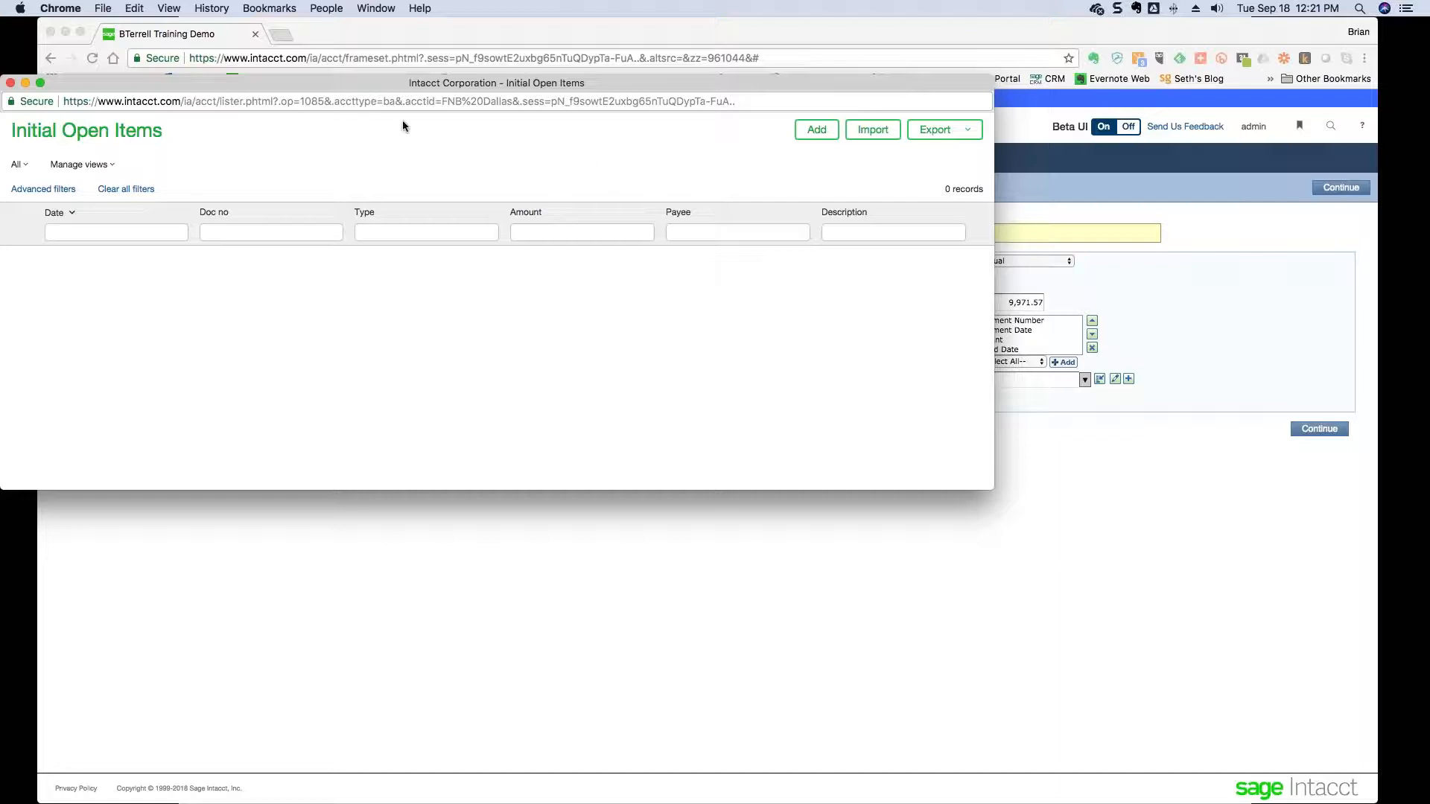
{"action": "left_click_drag", "start_coordinate": [374, 83], "coordinate": [469, 125]}
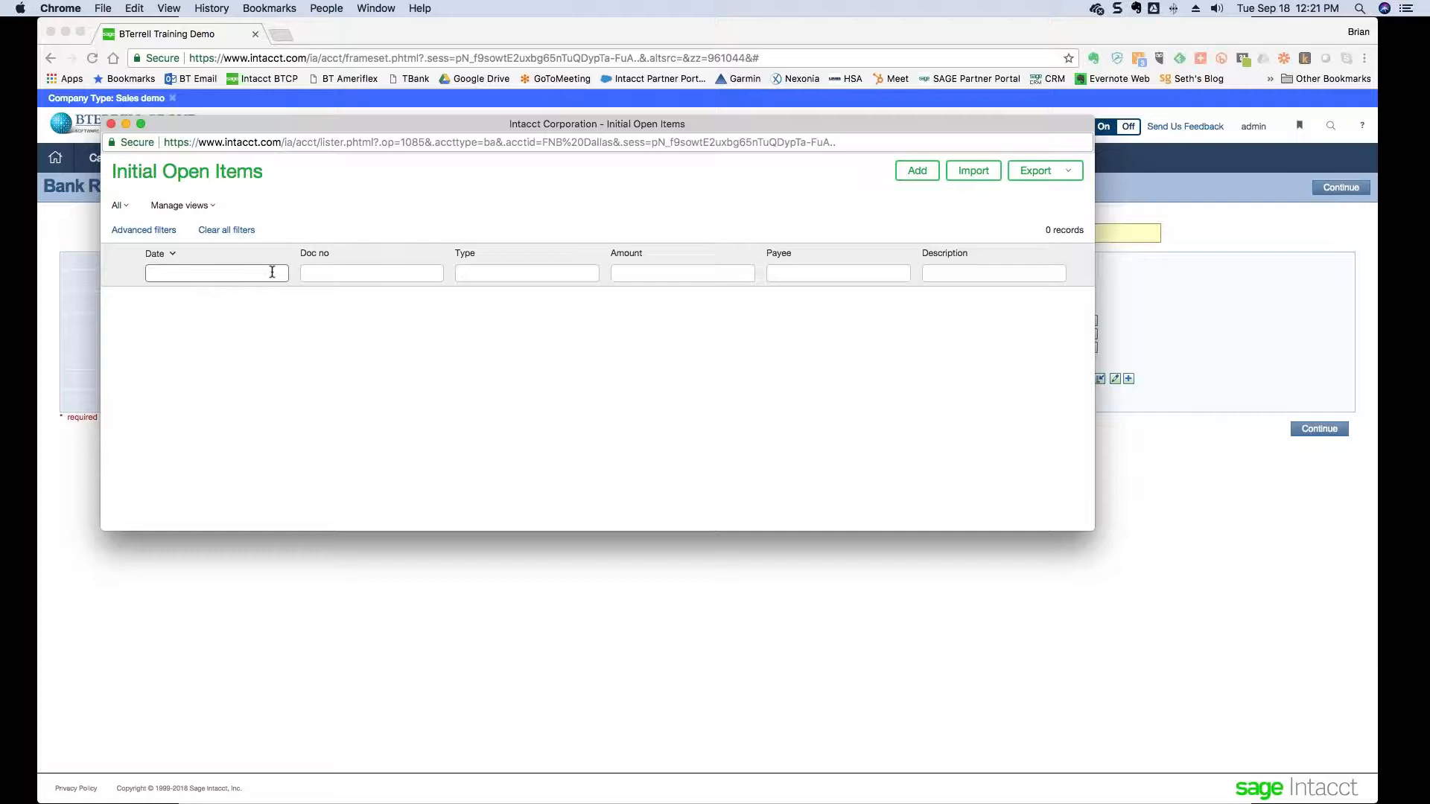
{"action": "key", "text": "super+Tab"}
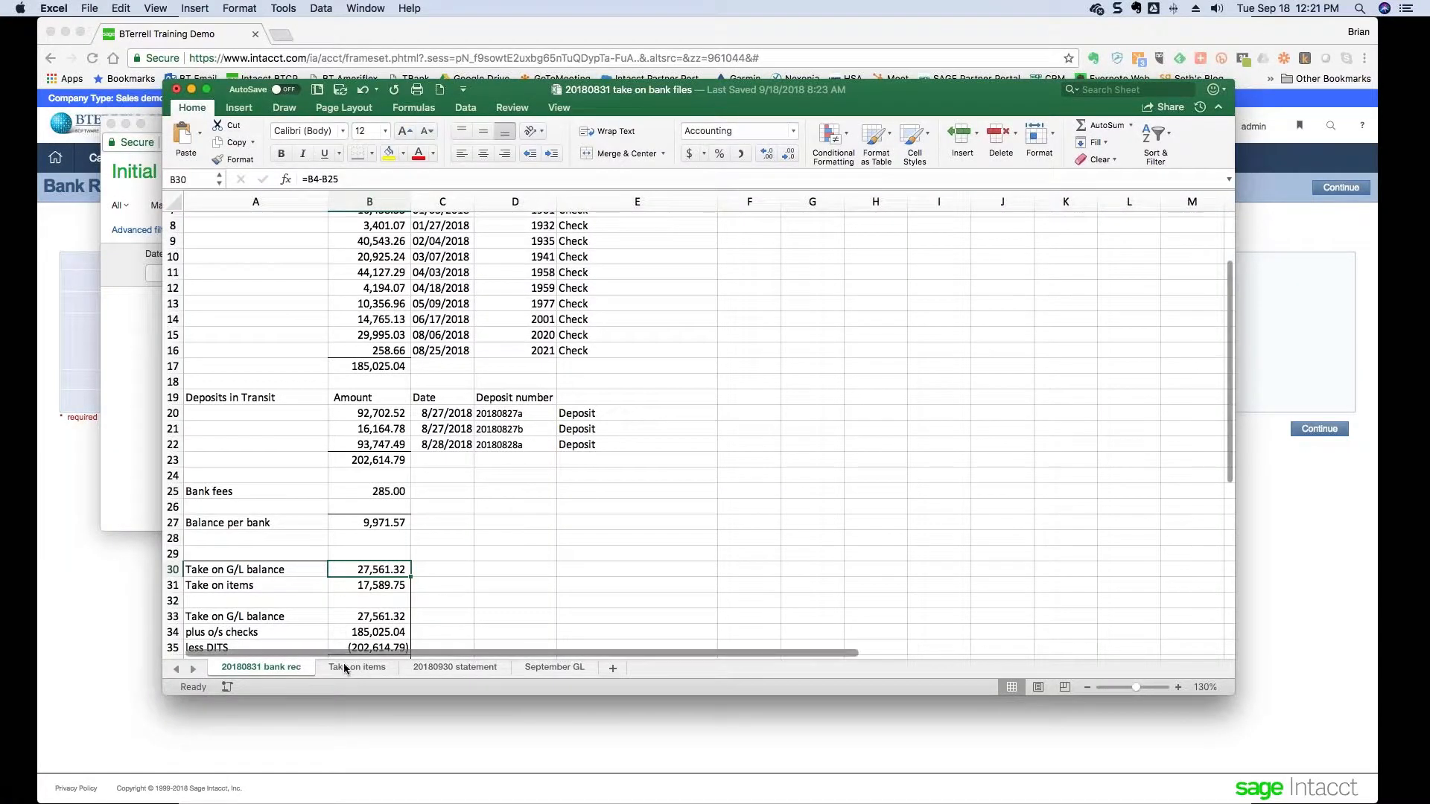
- Review the Take on items sheet at 130% zoom, with checks and deposits netting to 17,589.75
{"action": "left_click", "coordinate": [345, 669]}
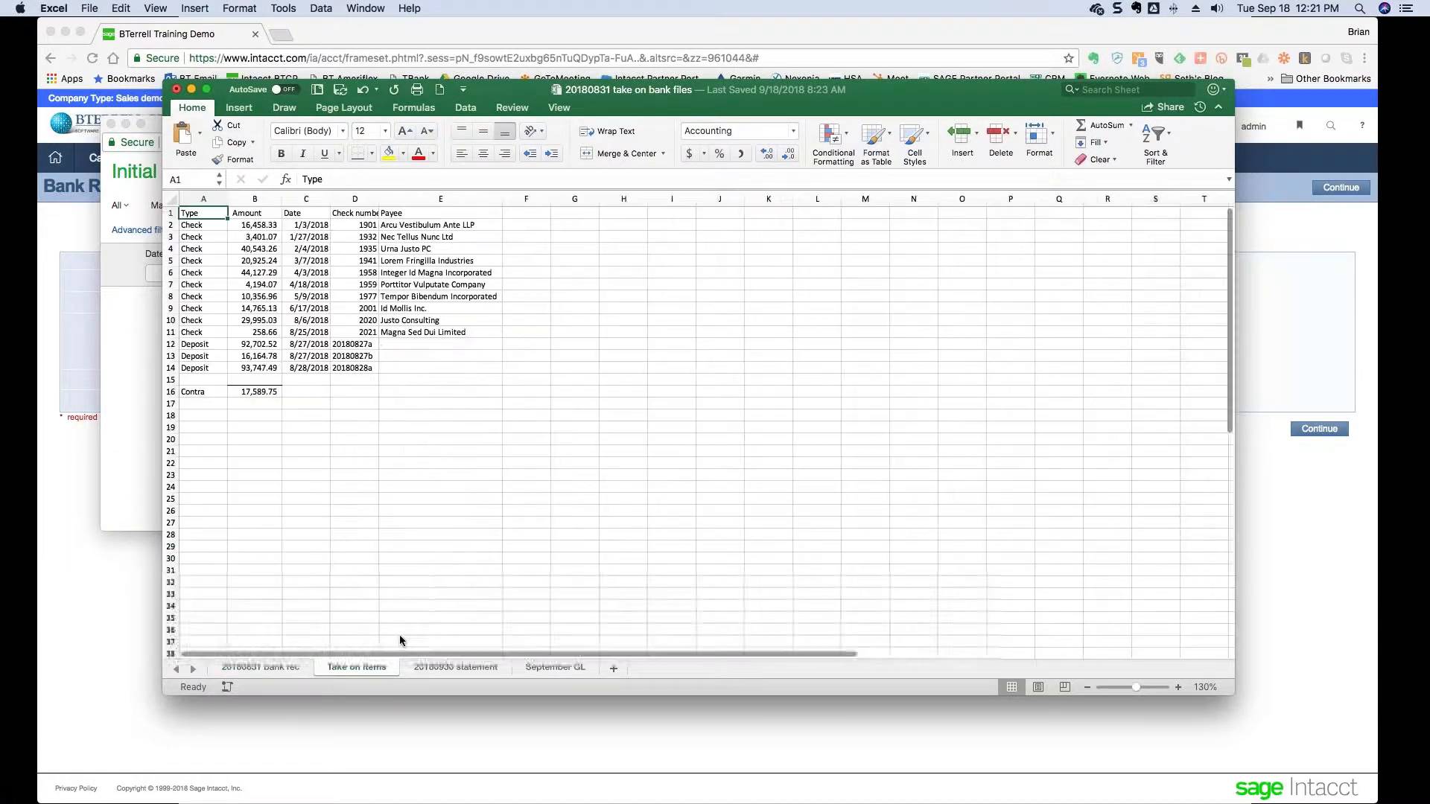
{"action": "left_click", "coordinate": [1177, 688]}
{"action": "left_click", "coordinate": [1177, 688]}
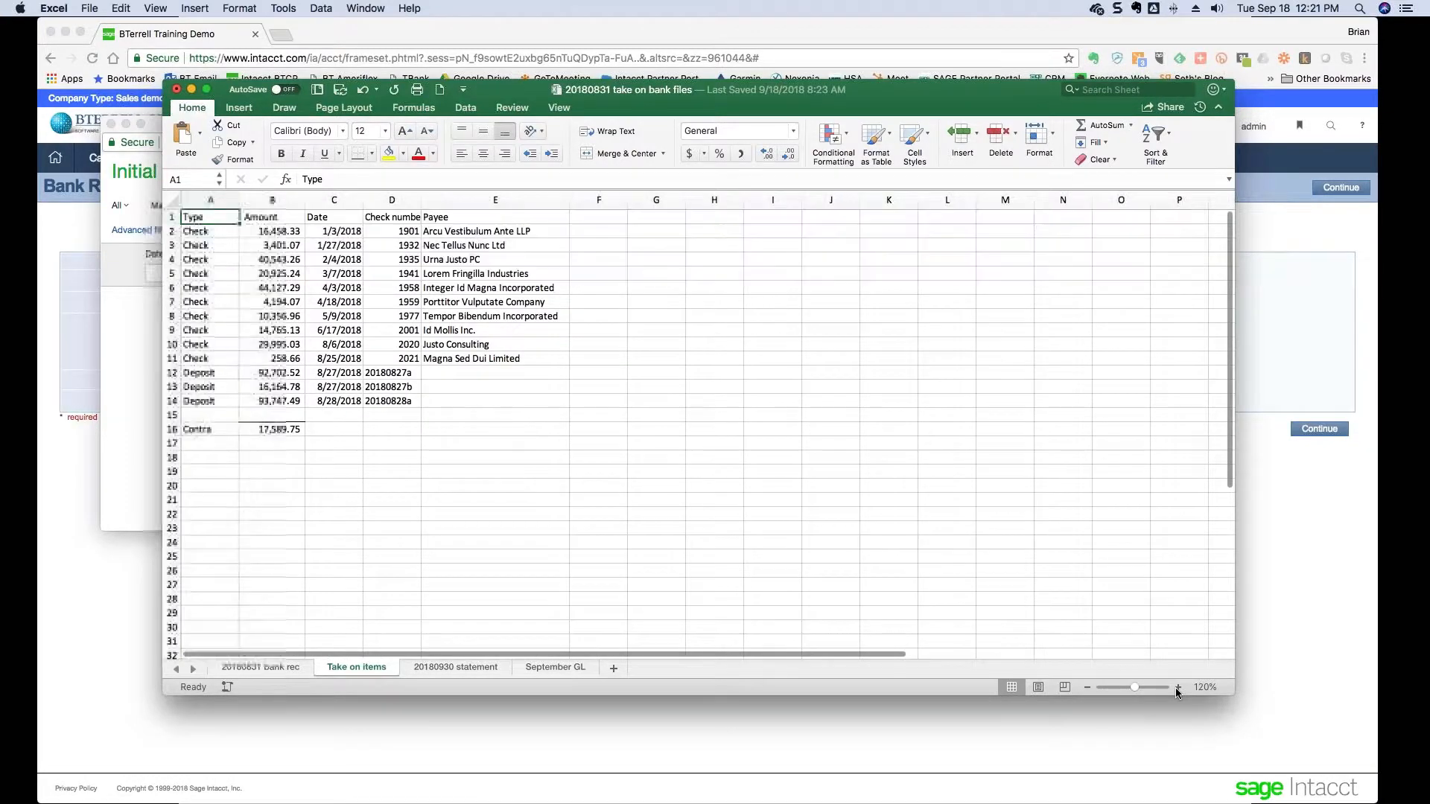
{"action": "left_click", "coordinate": [1177, 688]}
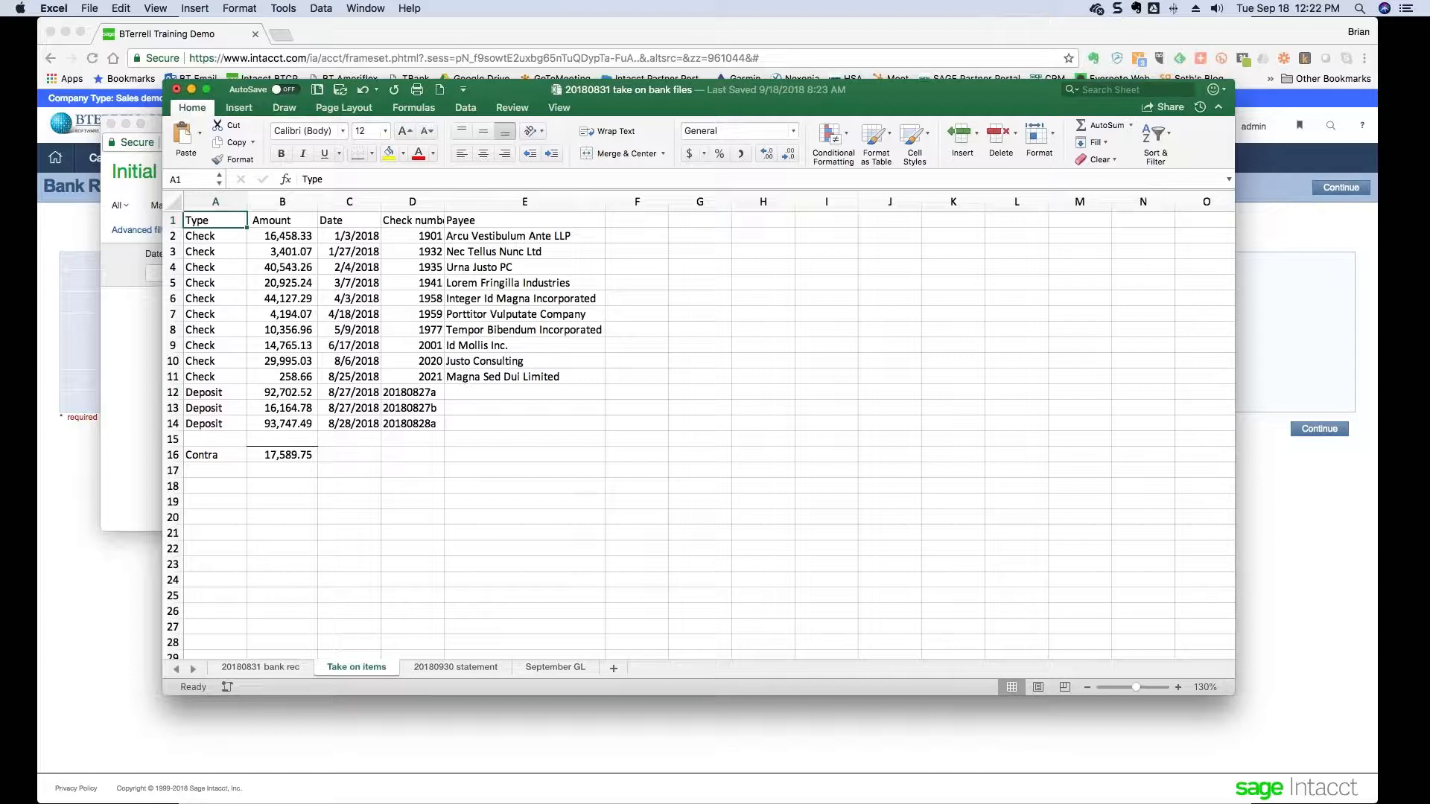
{"action": "key", "text": "super+Tab"}
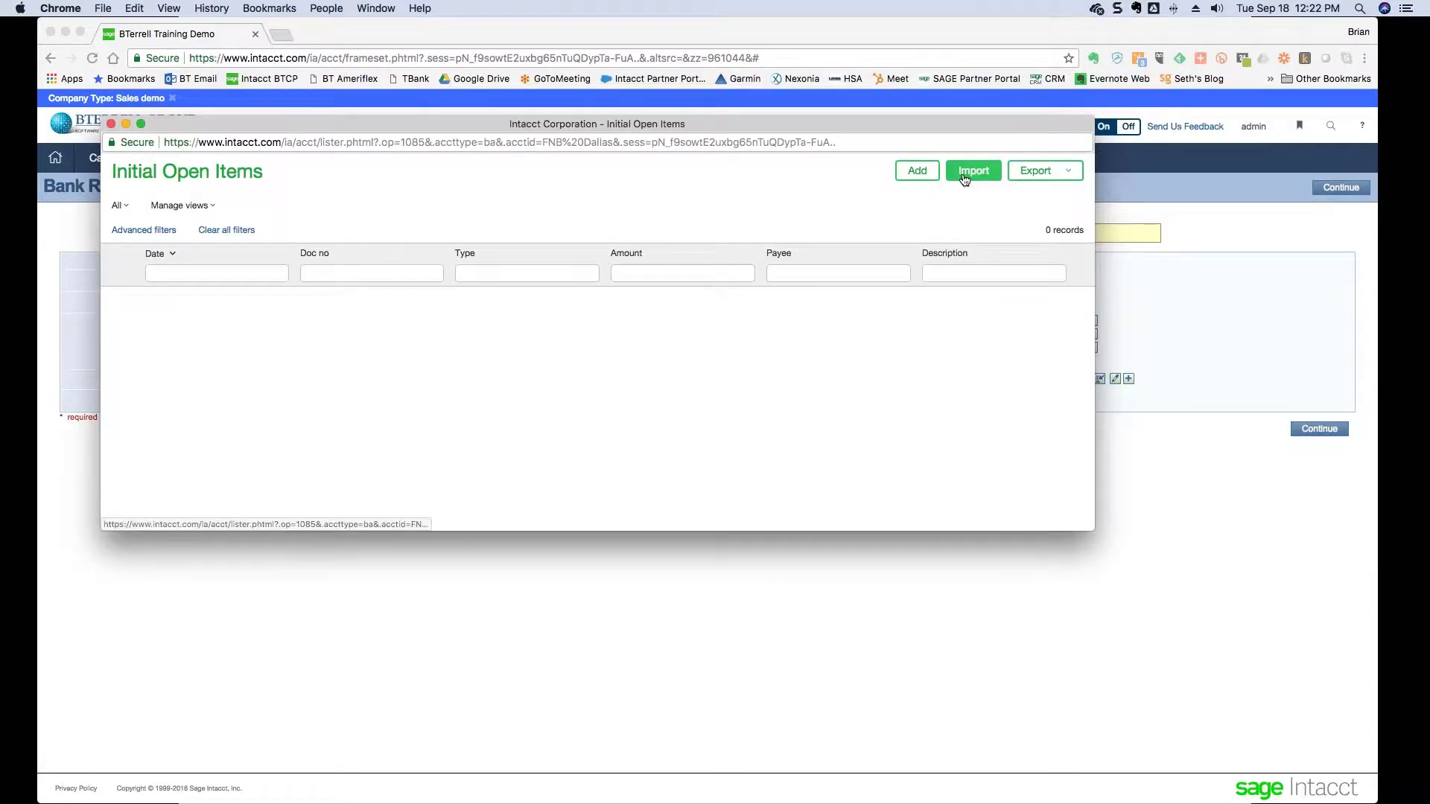
- Download the InitOpenItems.xls template from the Initial Open Items import and show its download options
{"action": "left_click", "coordinate": [990, 171]}
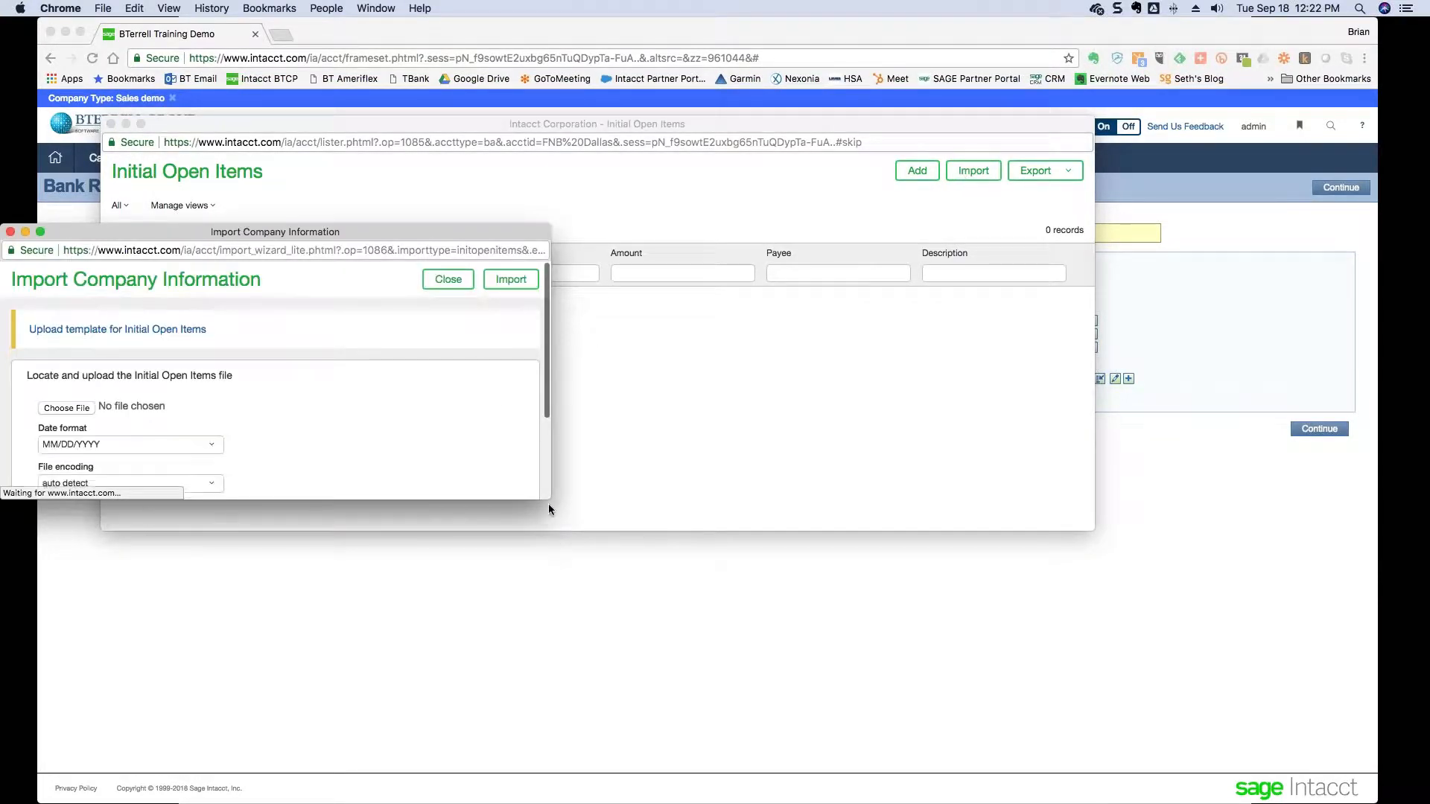
{"action": "left_click_drag", "start_coordinate": [548, 499], "coordinate": [654, 758]}
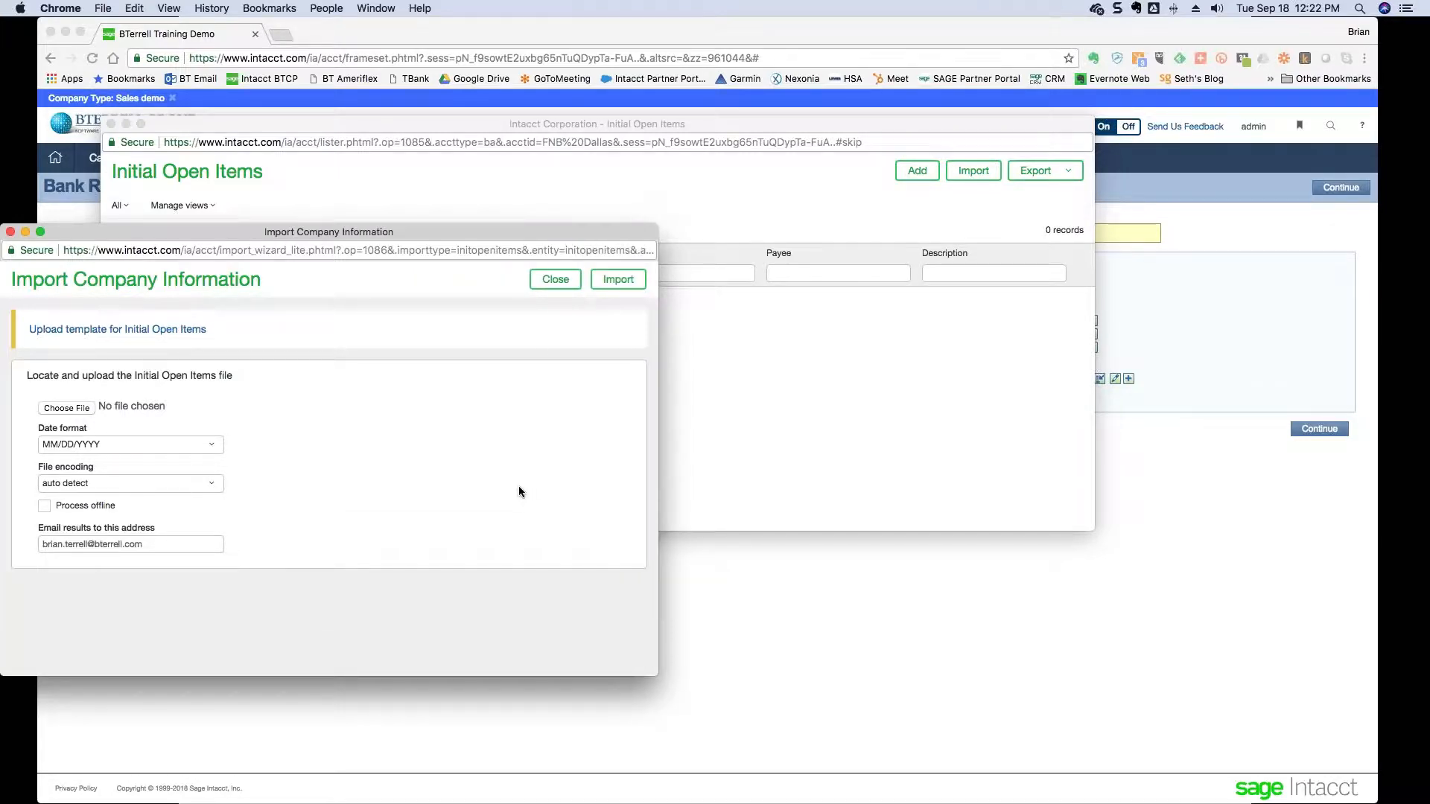
{"action": "left_click", "coordinate": [153, 330]}
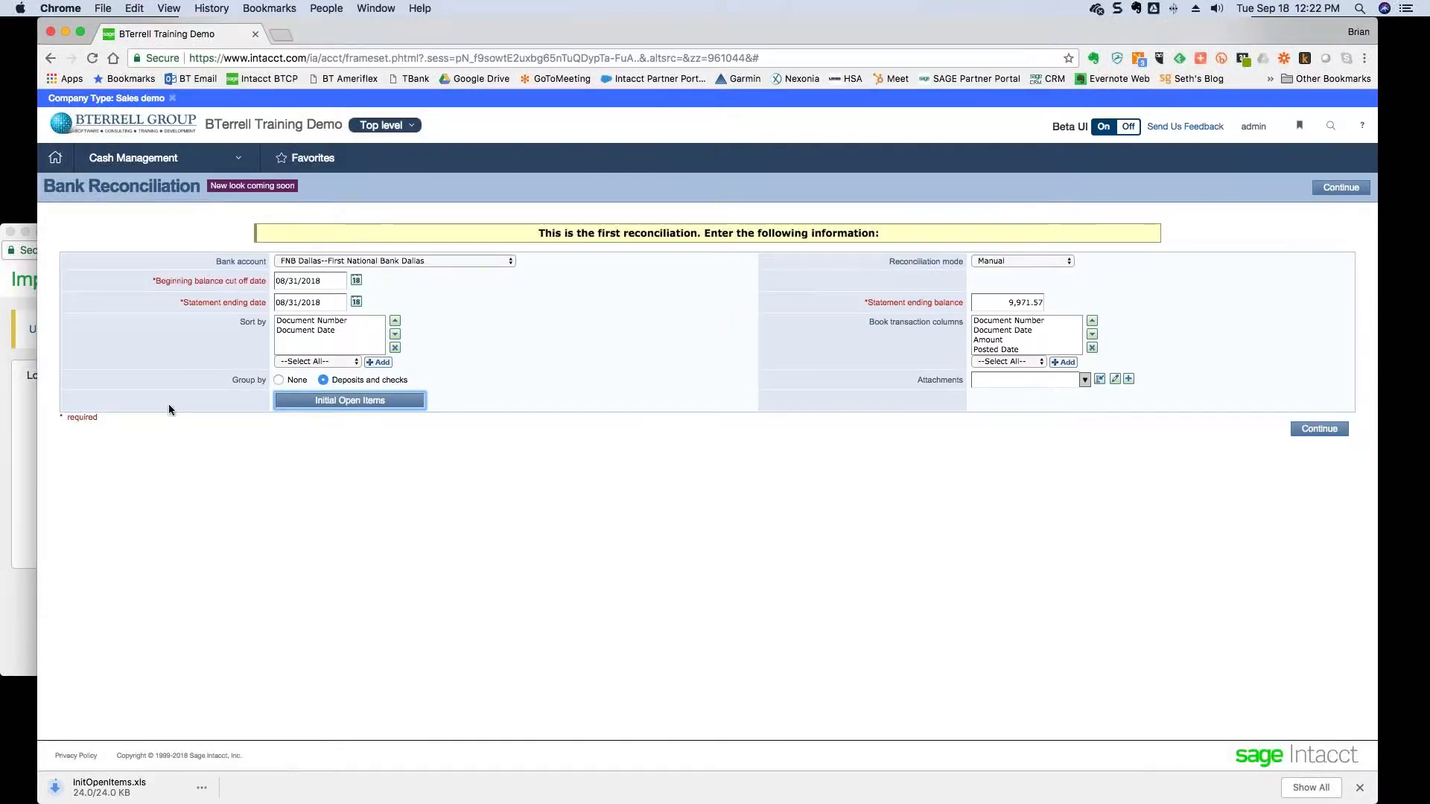
{"action": "left_click", "coordinate": [201, 788]}
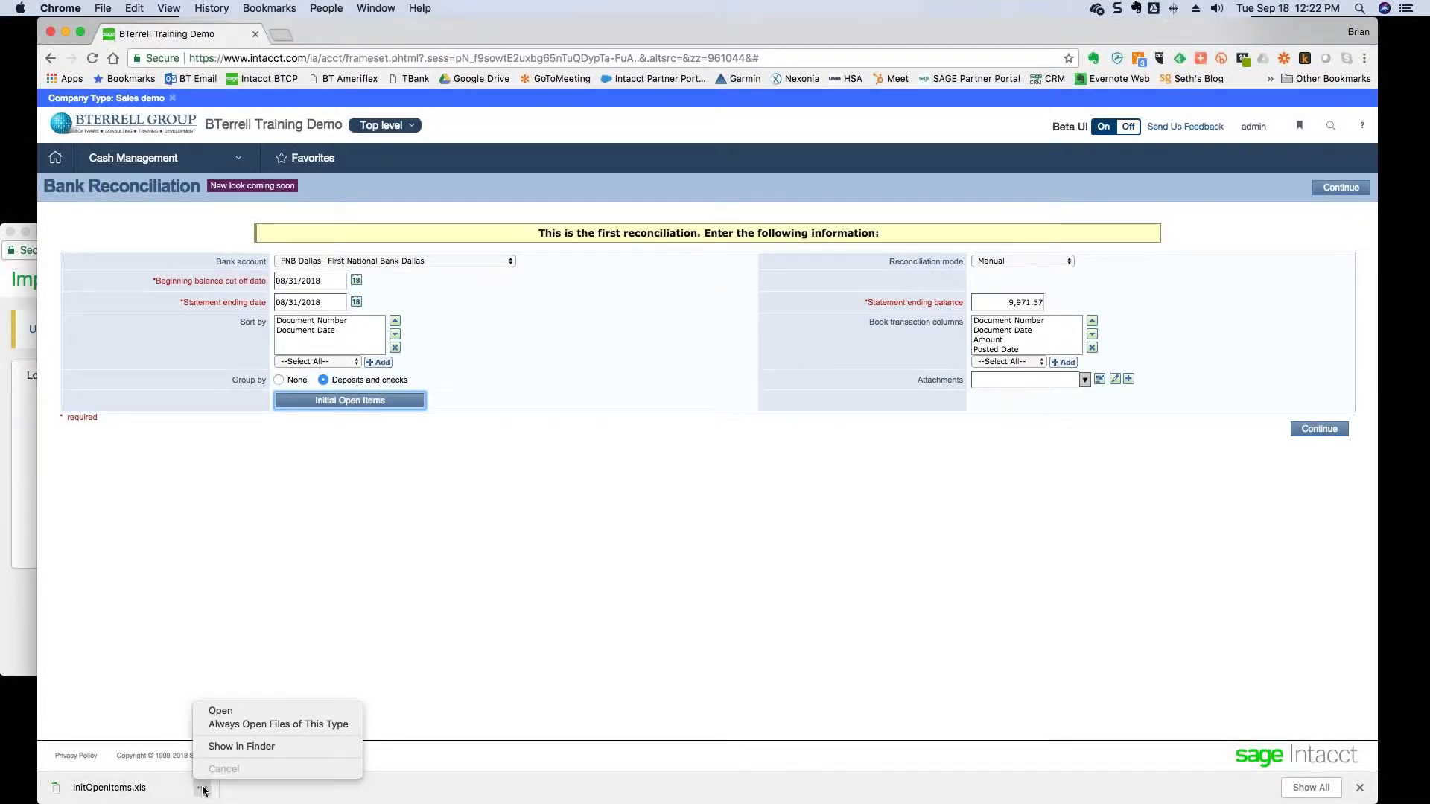
- Open InitOpenItems.xls and resize both Excel windows so it sits beside the take-on items workbook
{"action": "left_click", "coordinate": [237, 712]}
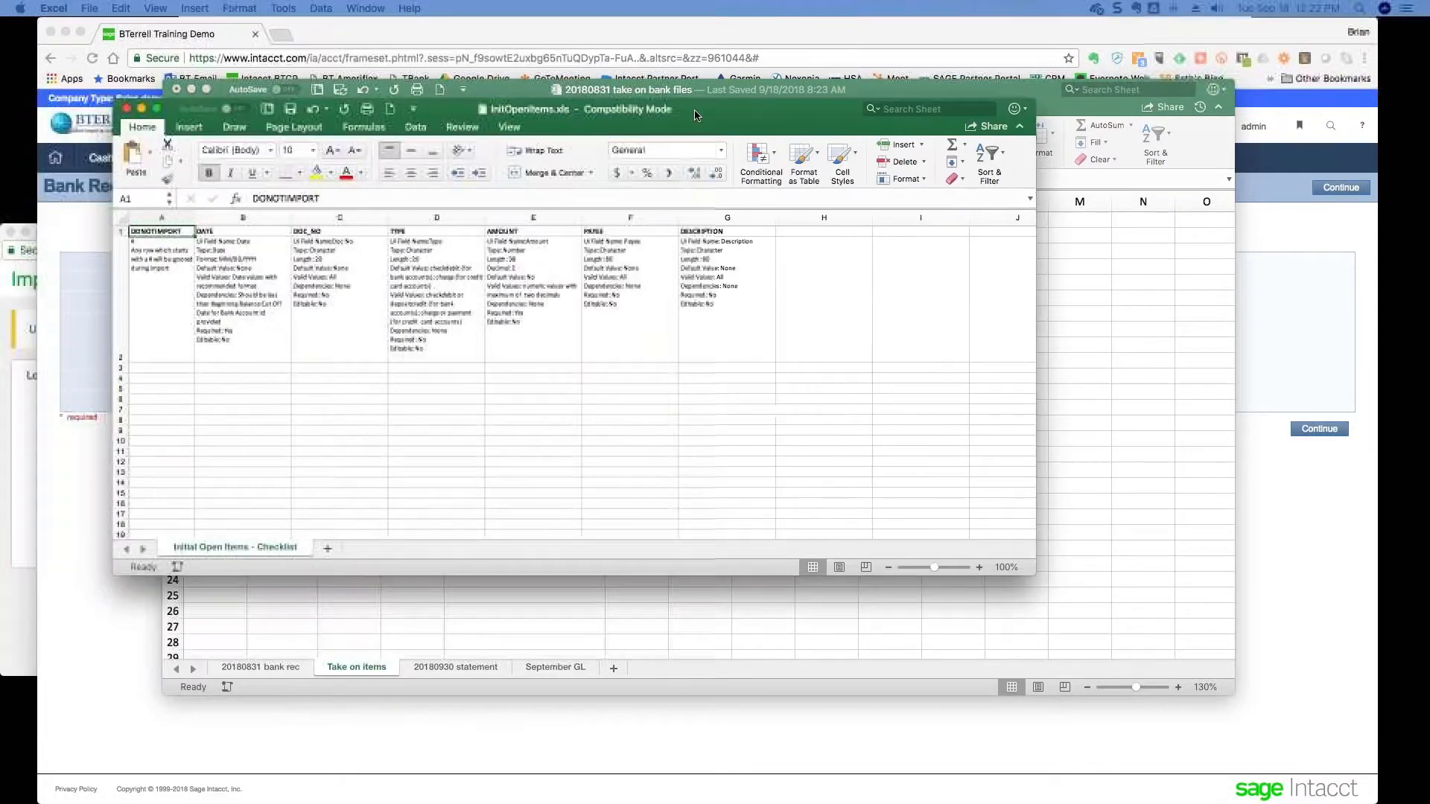
{"action": "left_click_drag", "start_coordinate": [695, 114], "coordinate": [910, 150]}
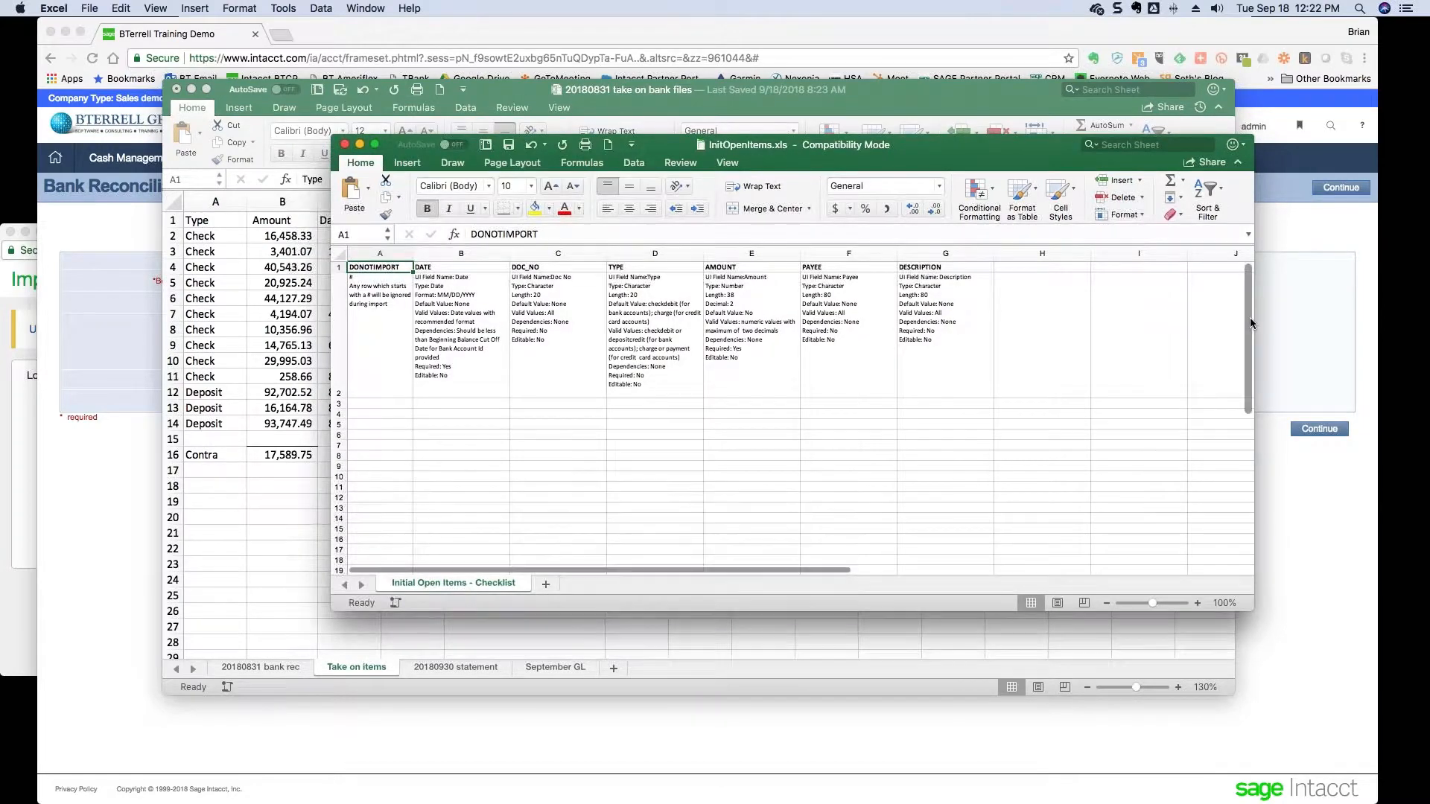
{"action": "left_click_drag", "start_coordinate": [1254, 320], "coordinate": [982, 322]}
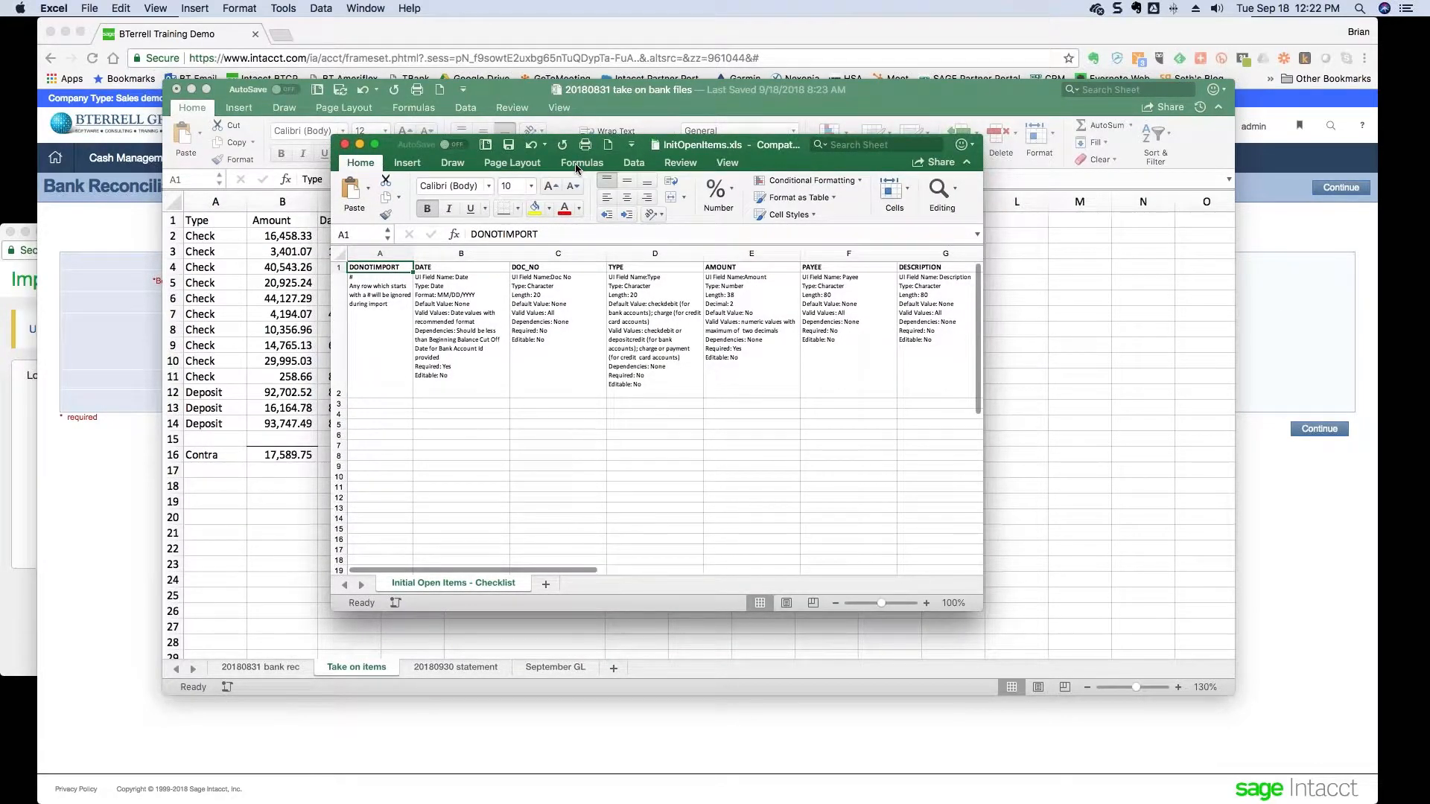
{"action": "left_click_drag", "start_coordinate": [647, 149], "coordinate": [1018, 188]}
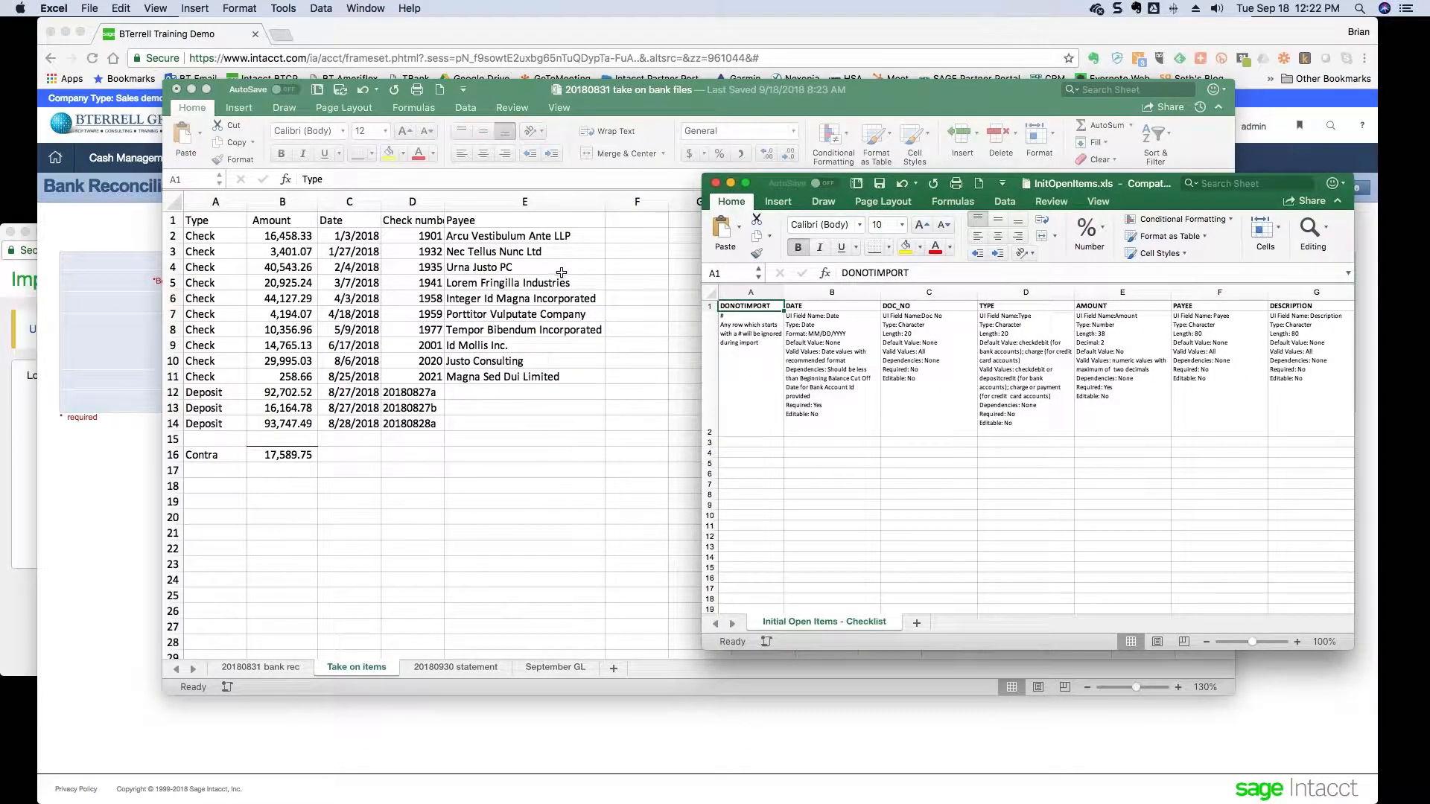
{"action": "left_click_drag", "start_coordinate": [873, 92], "coordinate": [737, 46]}
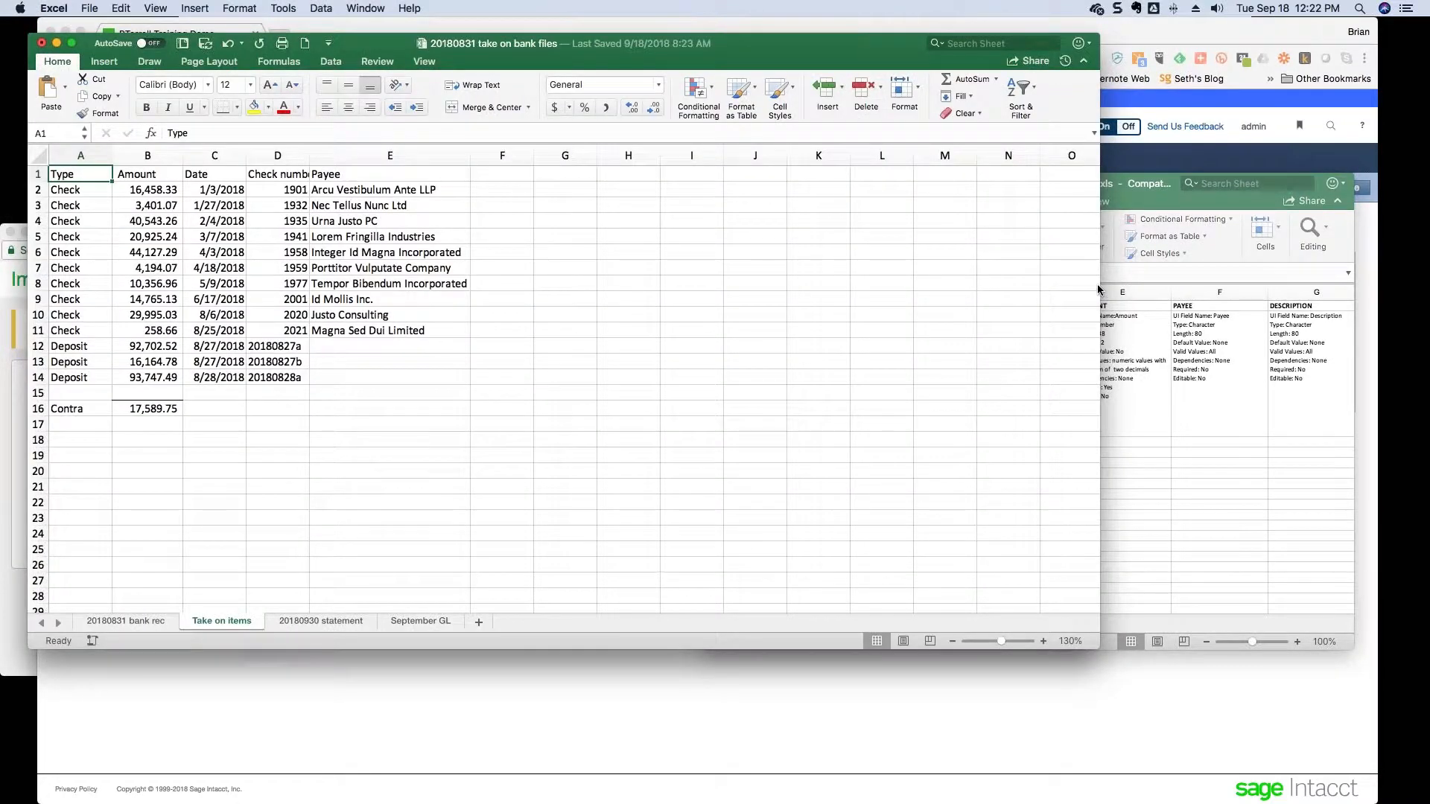
{"action": "left_click_drag", "start_coordinate": [886, 286], "coordinate": [618, 278]}
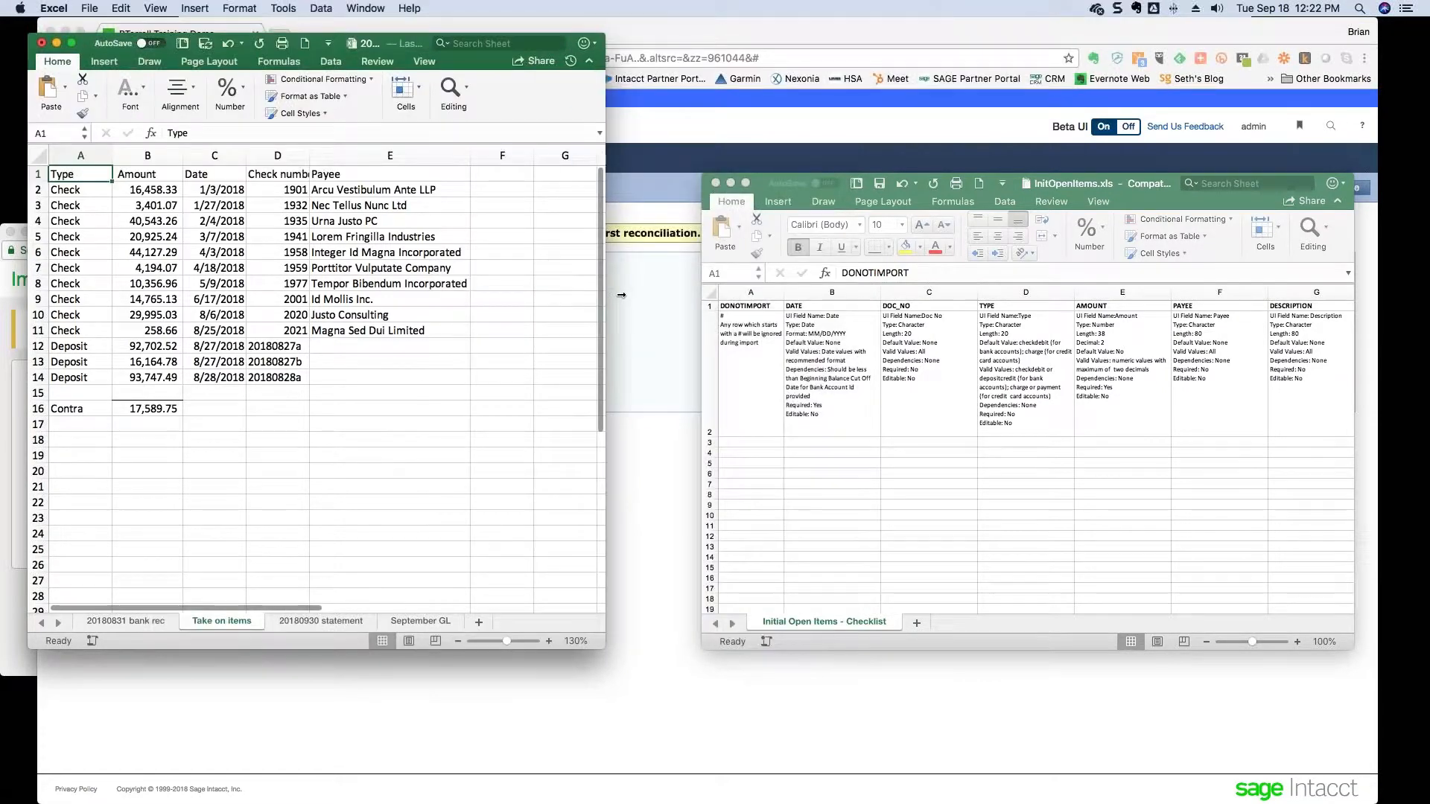
{"action": "scroll", "coordinate": [782, 316], "scroll_direction": "down", "scroll_amount": 1}
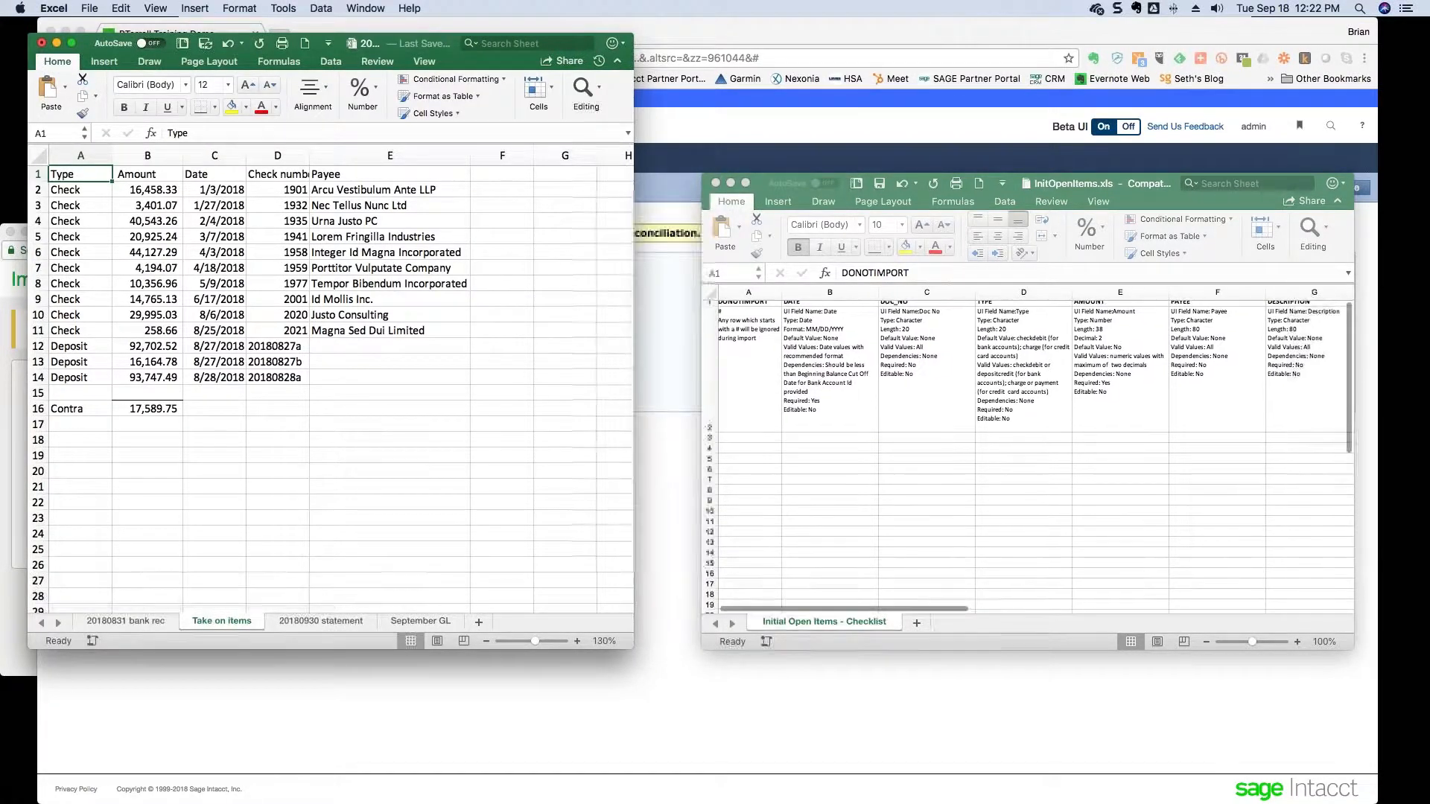
{"action": "scroll", "coordinate": [782, 317], "scroll_direction": "up", "scroll_amount": 1}
- Copy the thirteen take-on dates (C2:C14) into the template's DATE column starting at B3
{"action": "left_click", "coordinate": [235, 192]}
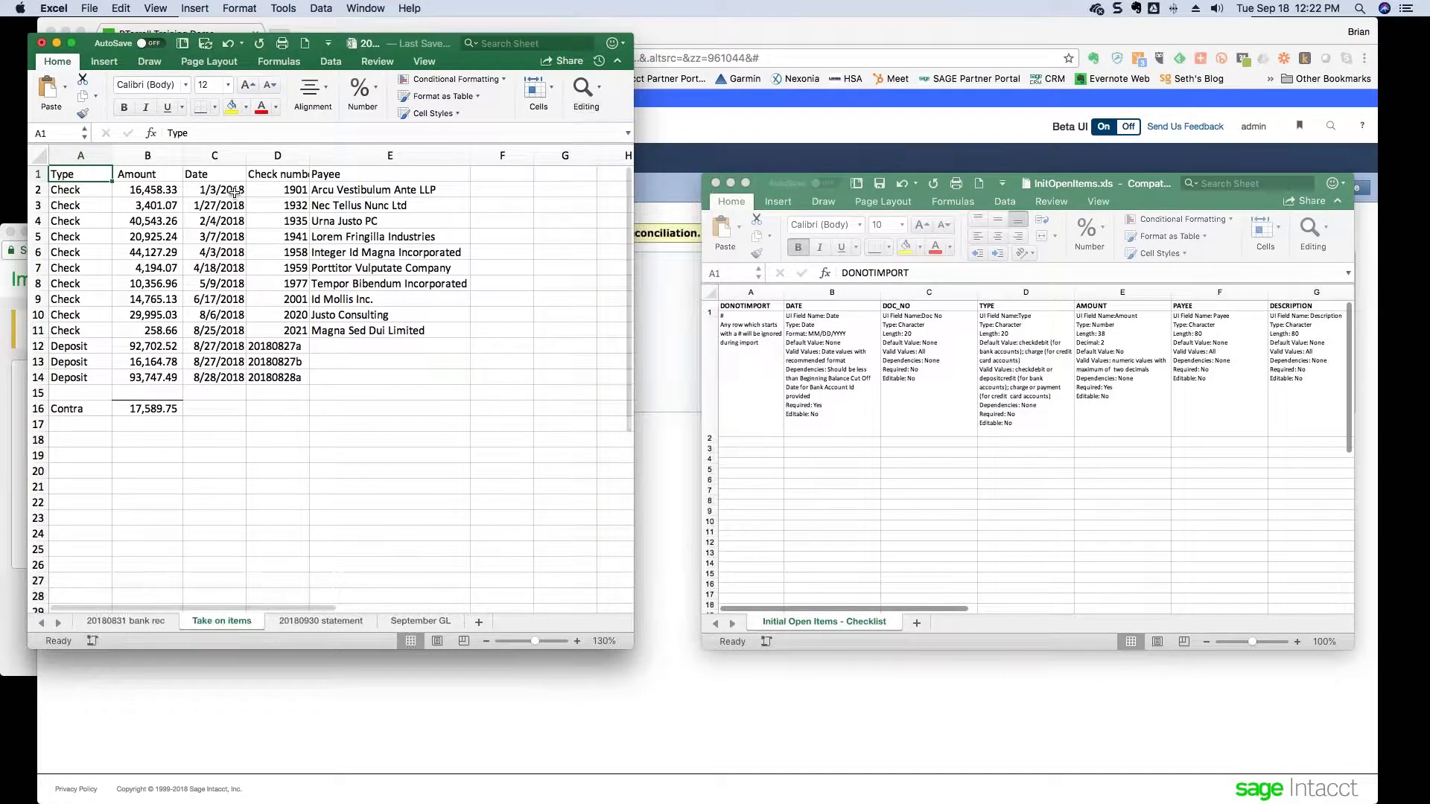
{"action": "key", "text": "shift+Down"}
{"action": "key", "text": "shift+Down"}
{"action": "key", "text": "shift+Down"}
{"action": "key", "text": "shift+Down"}
{"action": "key", "text": "shift+Down"}
{"action": "key", "text": "shift+Down"}
{"action": "key", "text": "shift+Down"}
{"action": "key", "text": "shift+Down"}
{"action": "key", "text": "shift+Down"}
{"action": "key", "text": "shift+Down"}
{"action": "key", "text": "shift+Down"}
{"action": "key", "text": "shift+Down"}
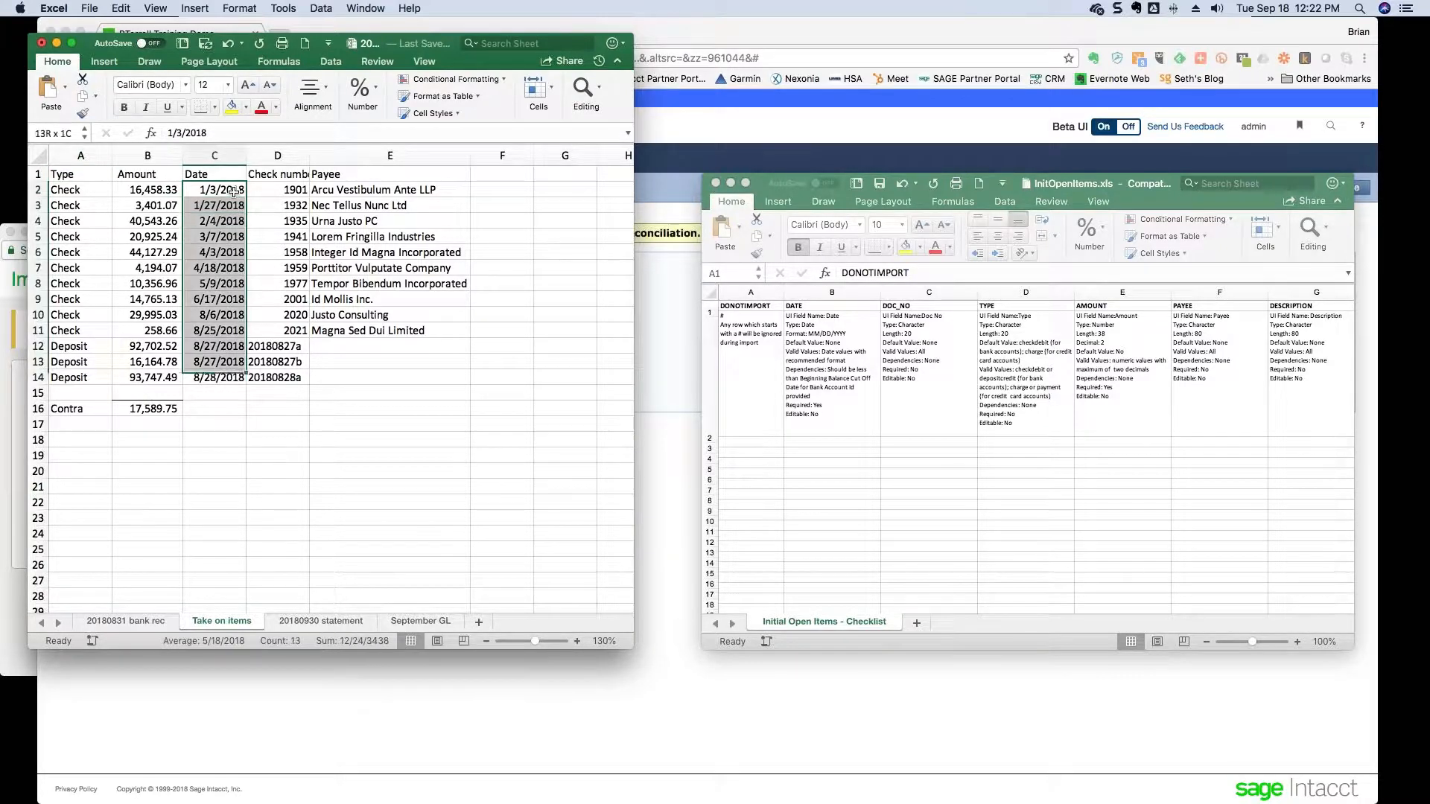
{"action": "key", "text": "super+c"}
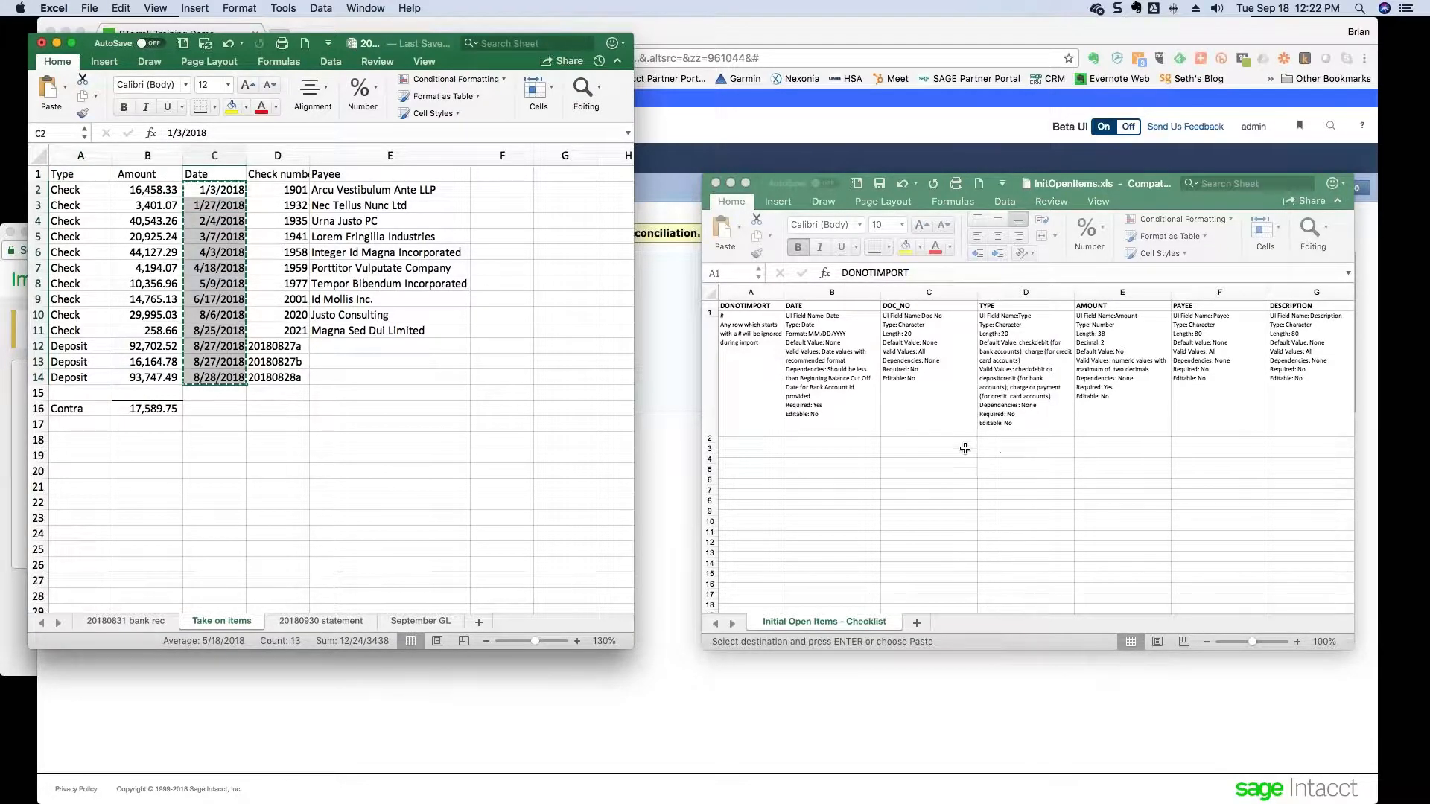
{"action": "left_click", "coordinate": [942, 443]}
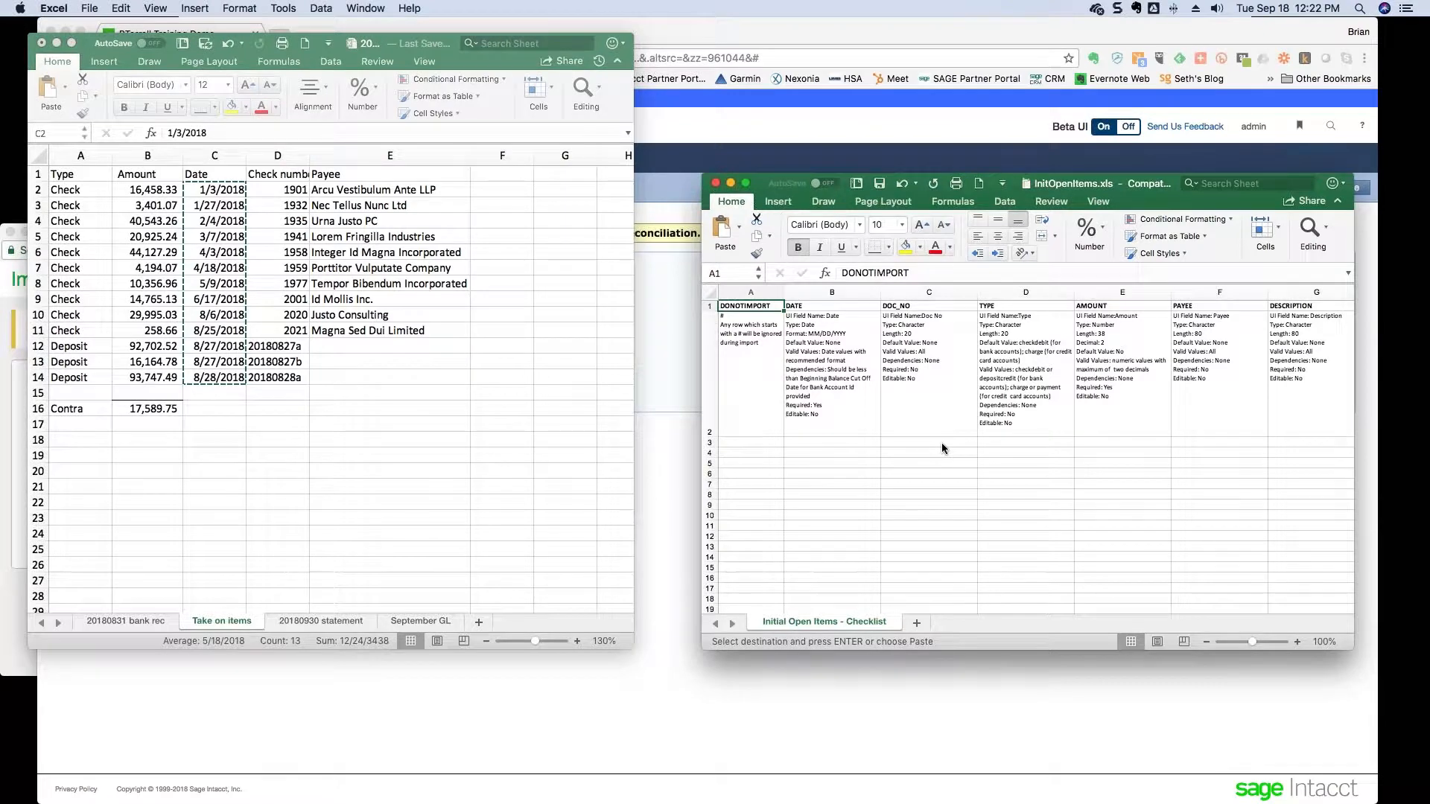
{"action": "left_click", "coordinate": [942, 443]}
{"action": "left_click", "coordinate": [847, 444]}
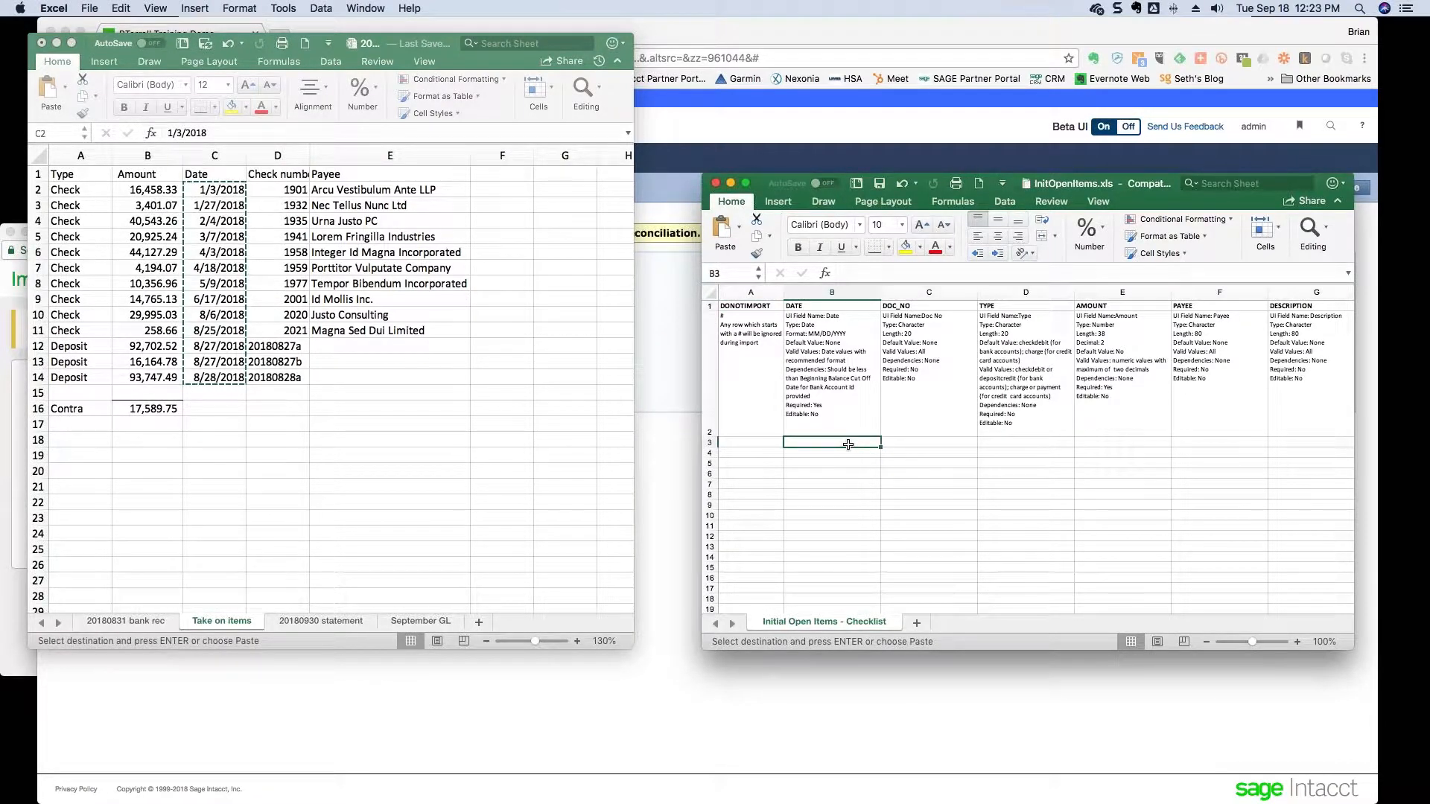
{"action": "key", "text": "super+v"}
{"action": "key", "text": "Right"}
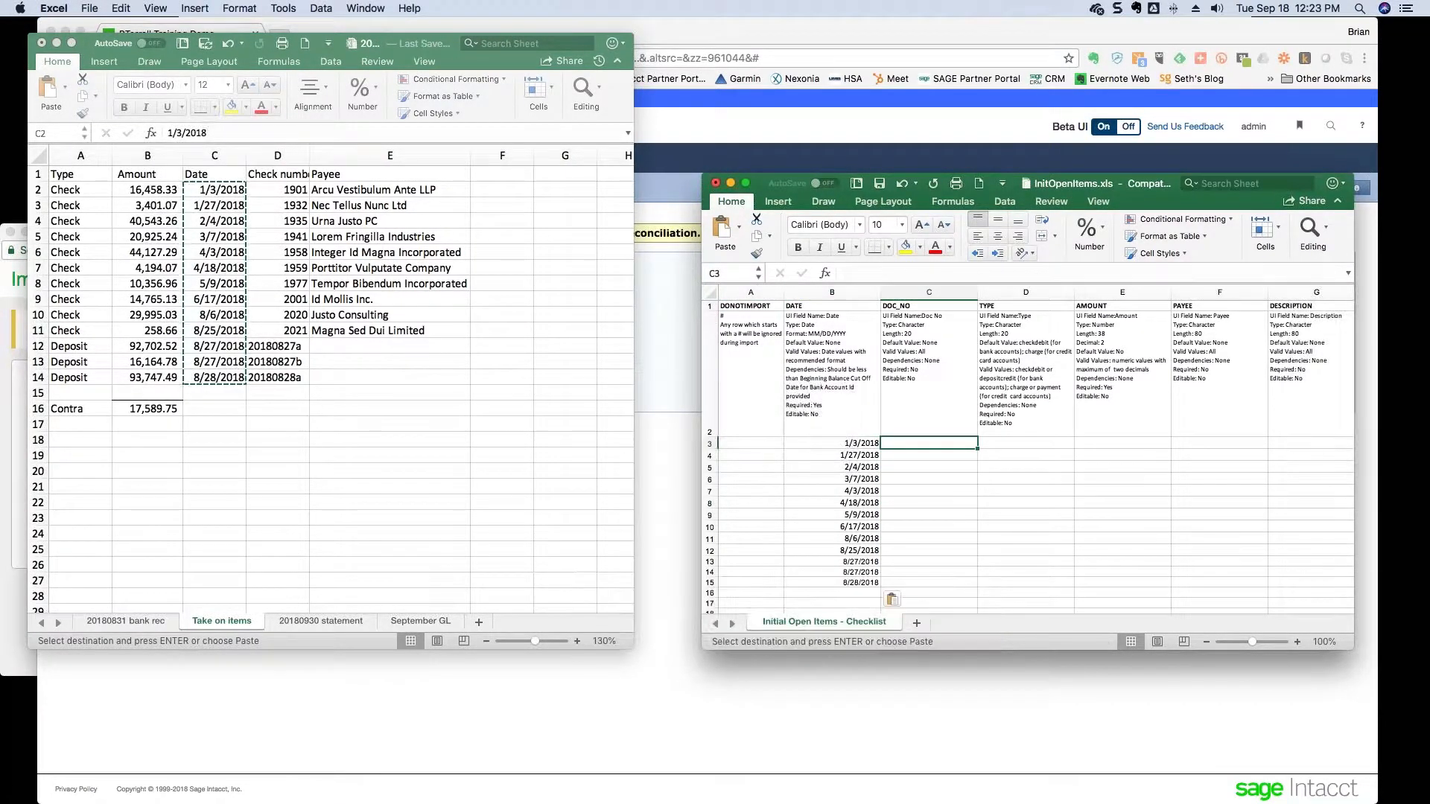
- Copy the check numbers (D2:D14) into the DOC_NO column starting at C3
{"action": "left_click", "coordinate": [262, 193]}
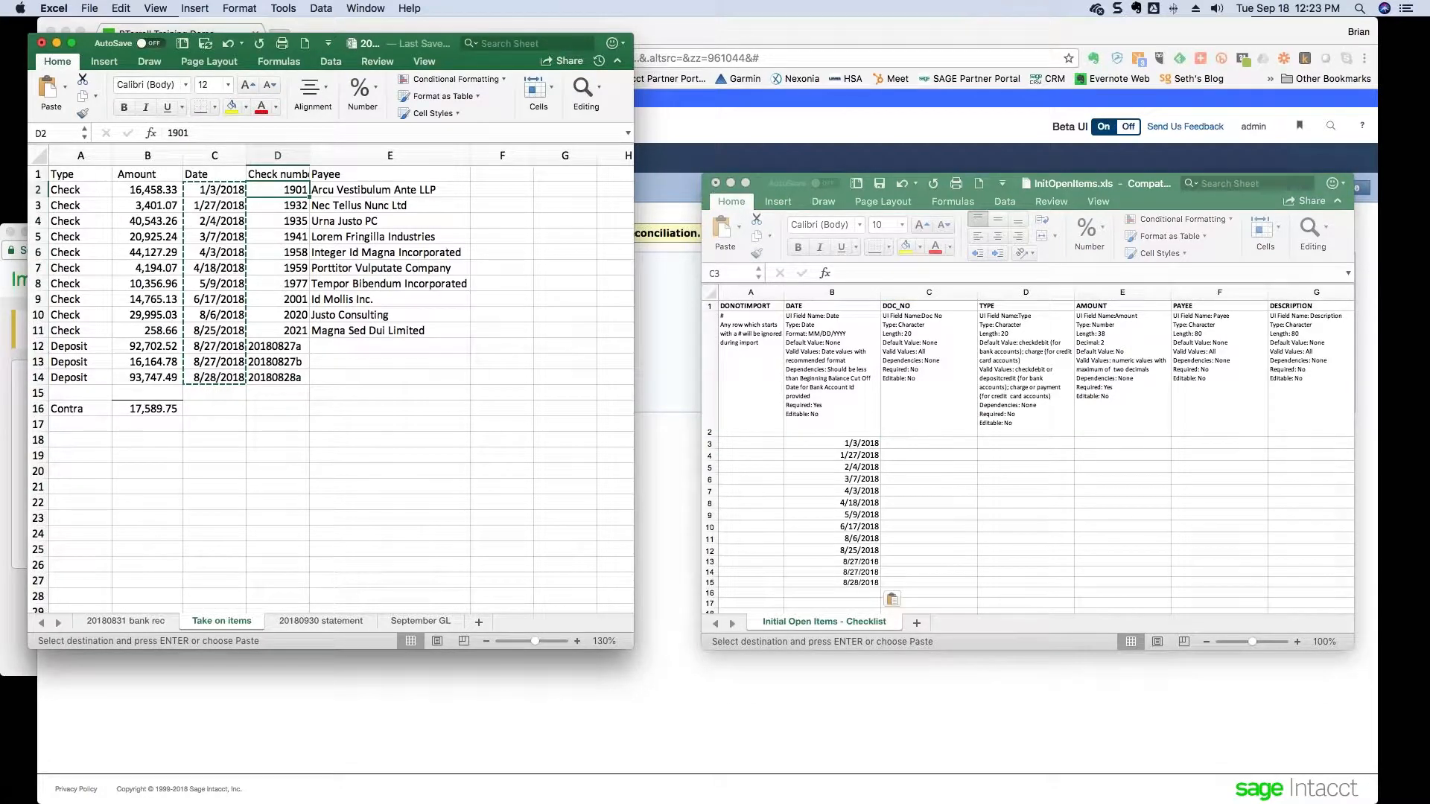
{"action": "key", "text": "super+shift+Down"}
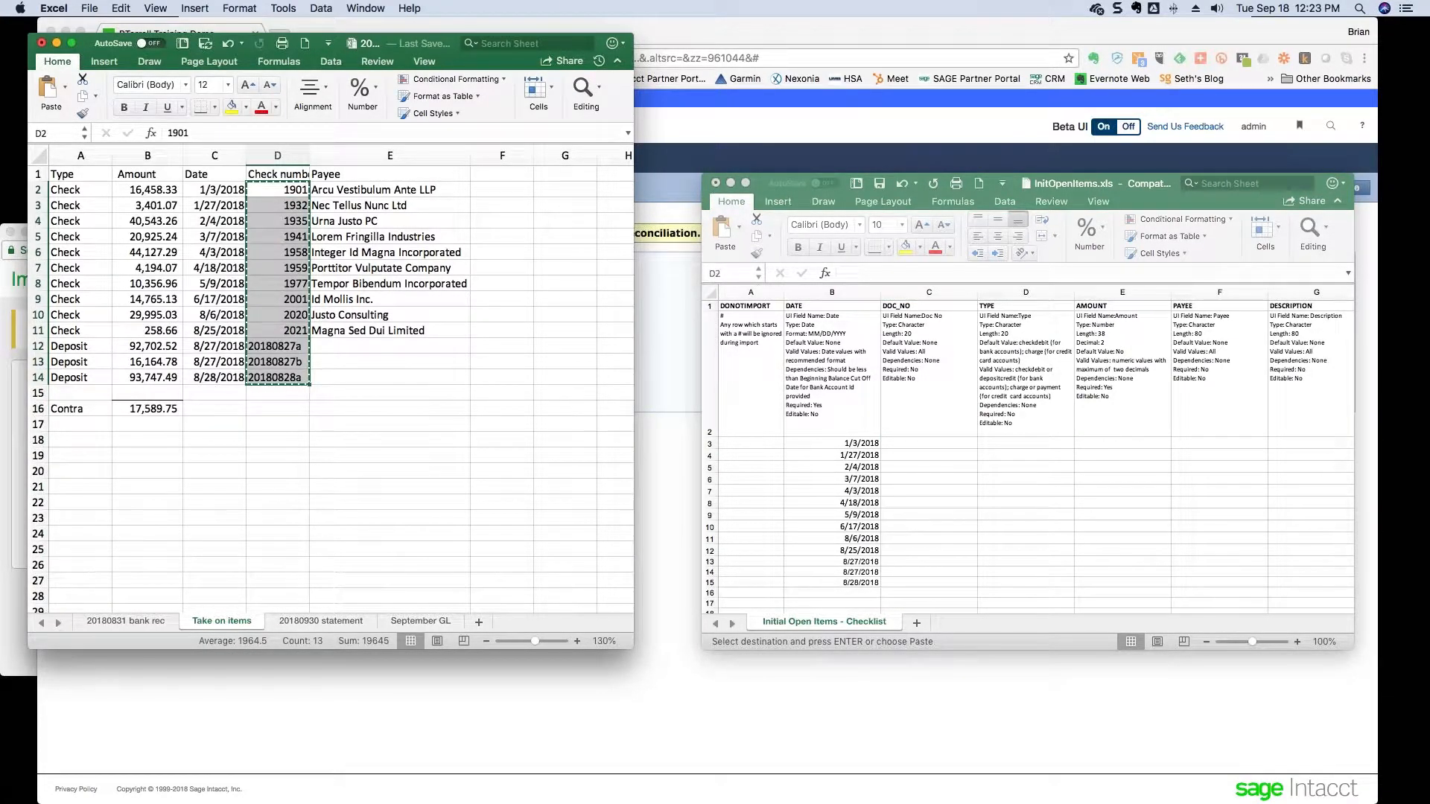
{"action": "key", "text": "super+c"}
{"action": "left_click", "coordinate": [942, 442]}
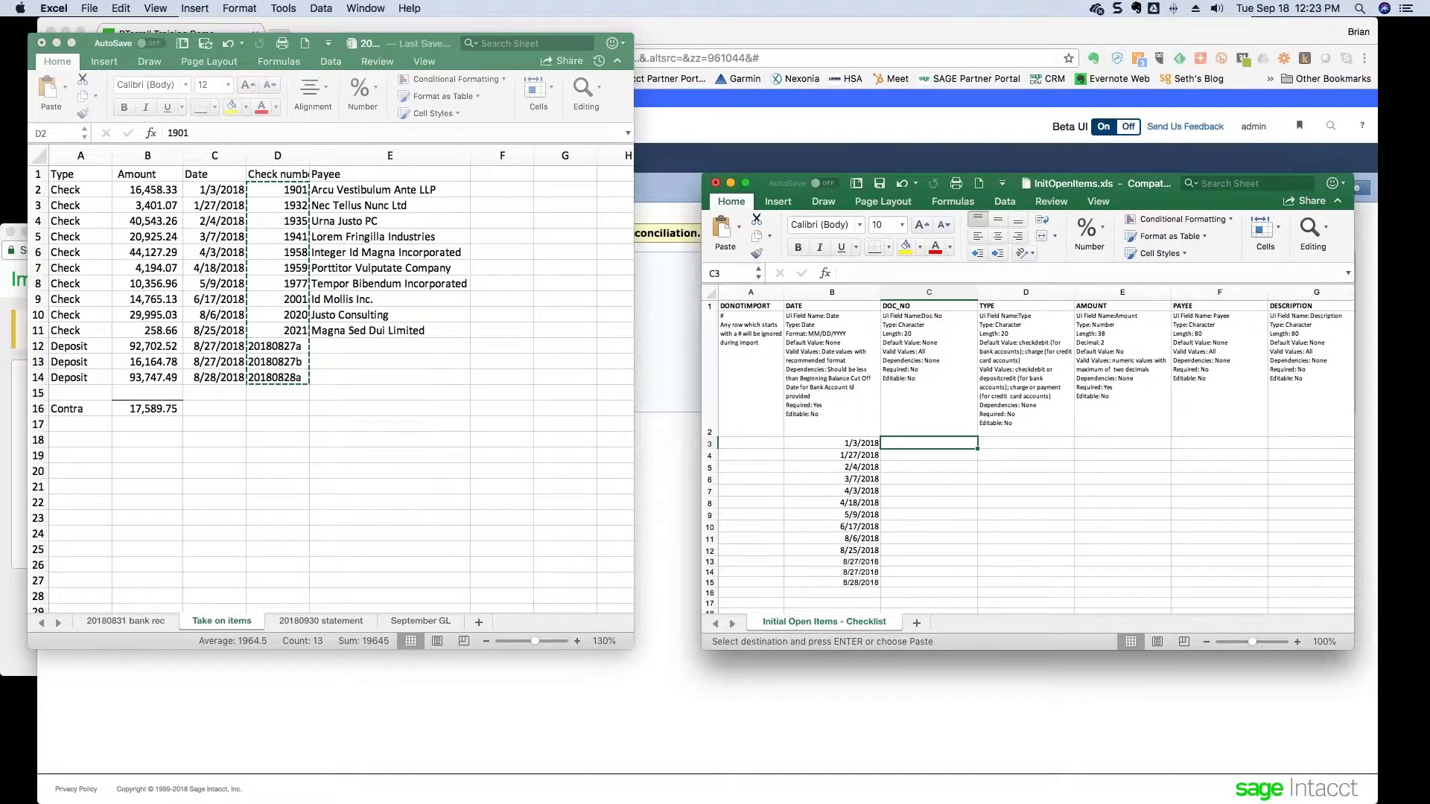
{"action": "key", "text": "super+v"}
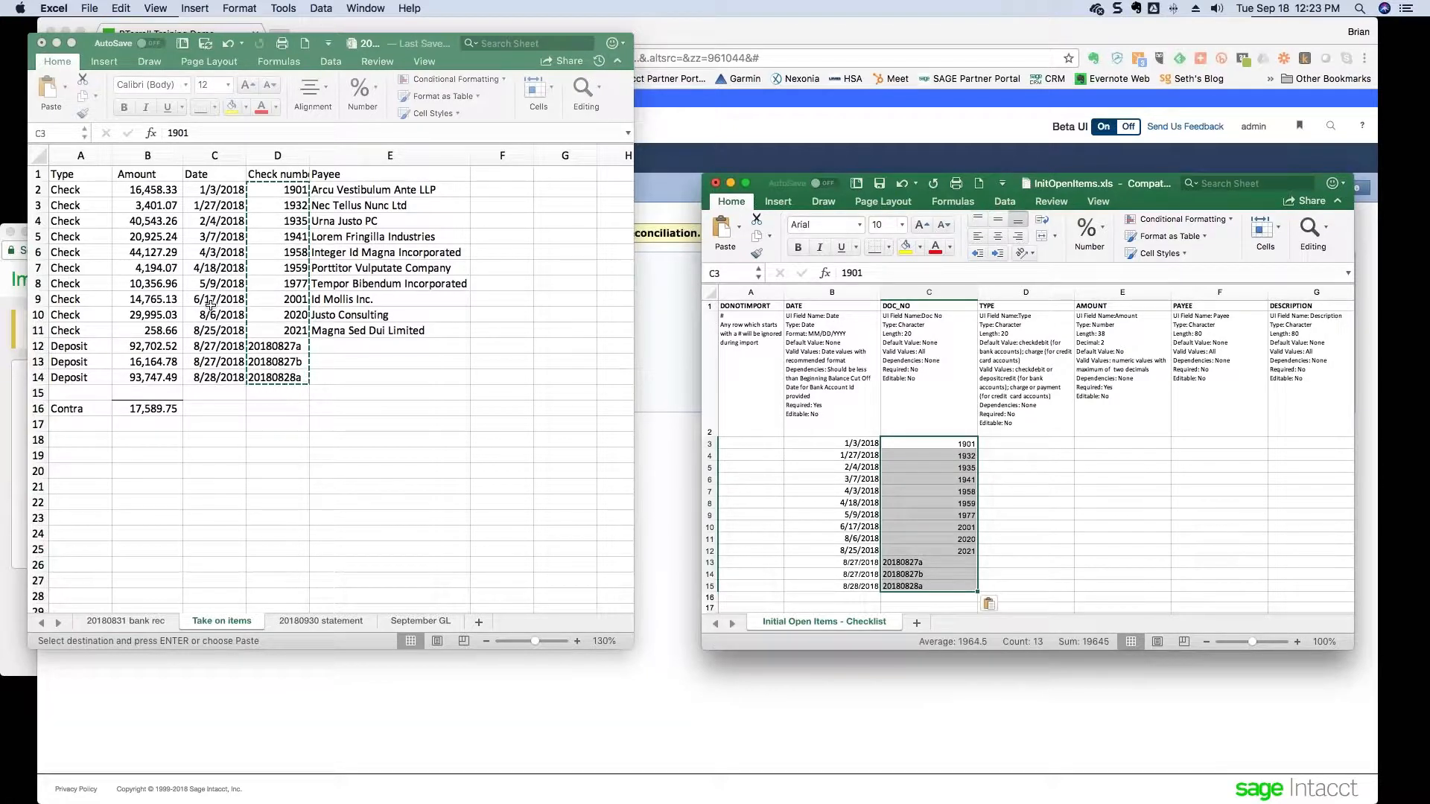
{"action": "key", "text": "Right"}
{"action": "key", "text": "Right"}
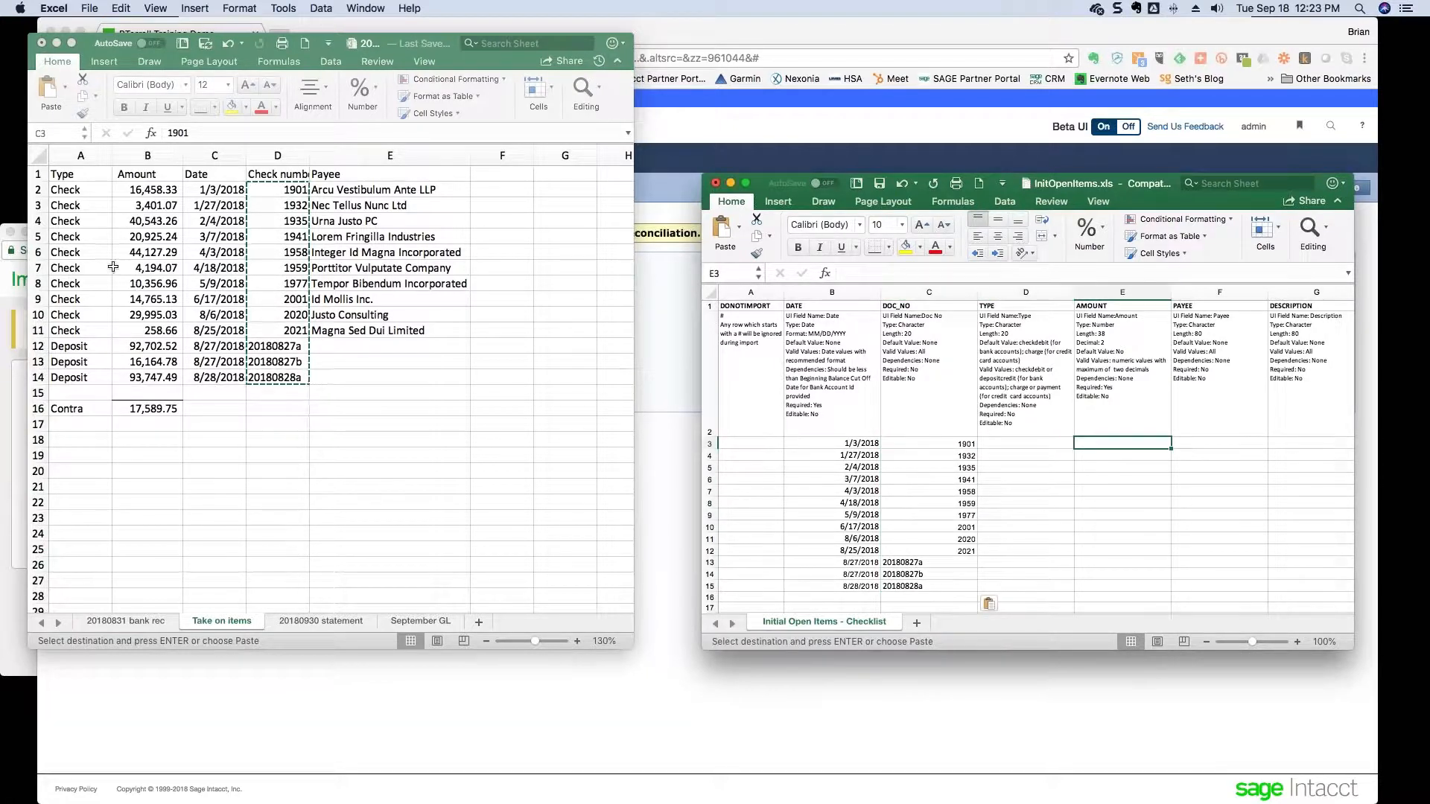
- Copy the thirteen amounts (B2:B14) into the AMOUNT column starting at E3
{"action": "left_click", "coordinate": [139, 191]}
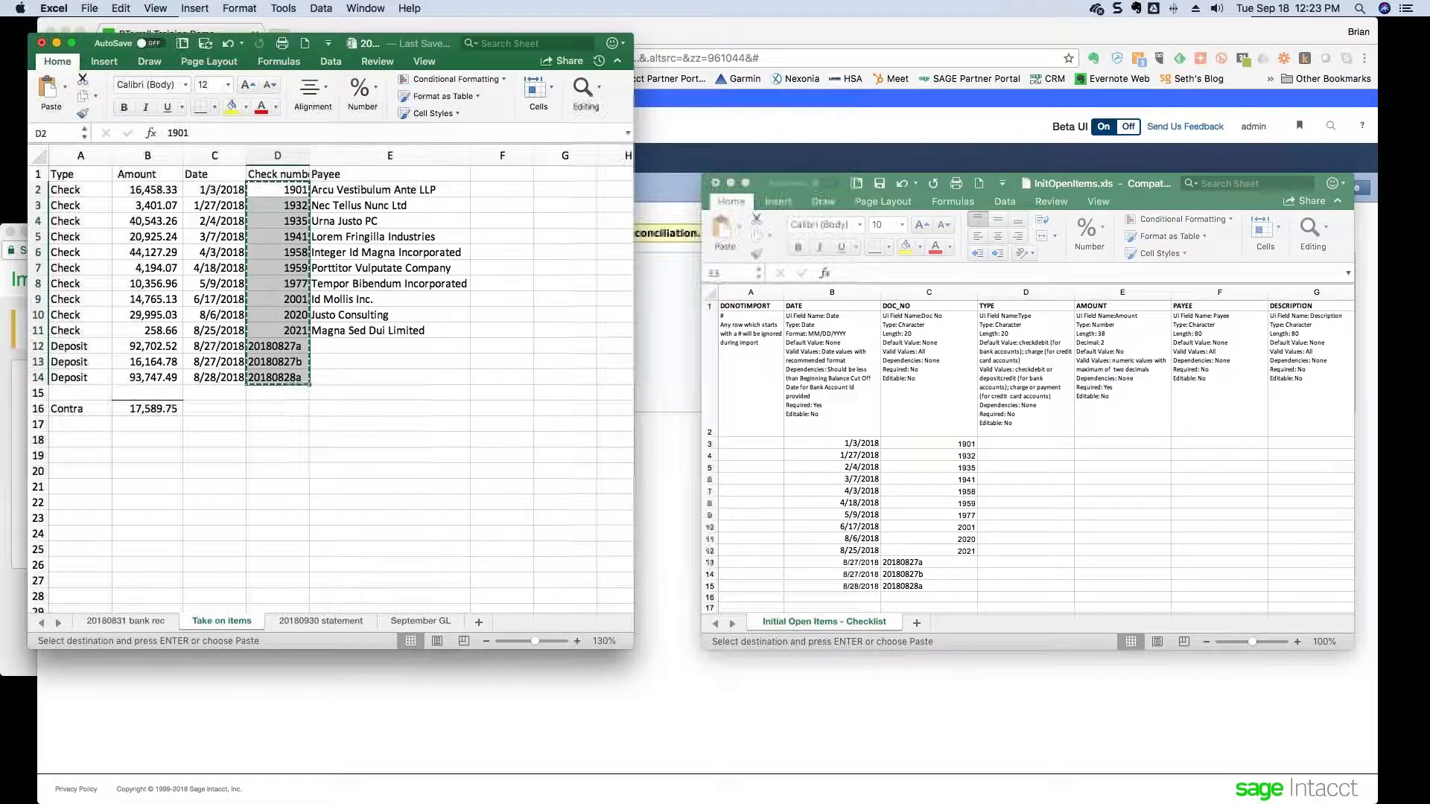
{"action": "left_click_drag", "start_coordinate": [147, 190], "coordinate": [146, 376]}
{"action": "key", "text": "super+c"}
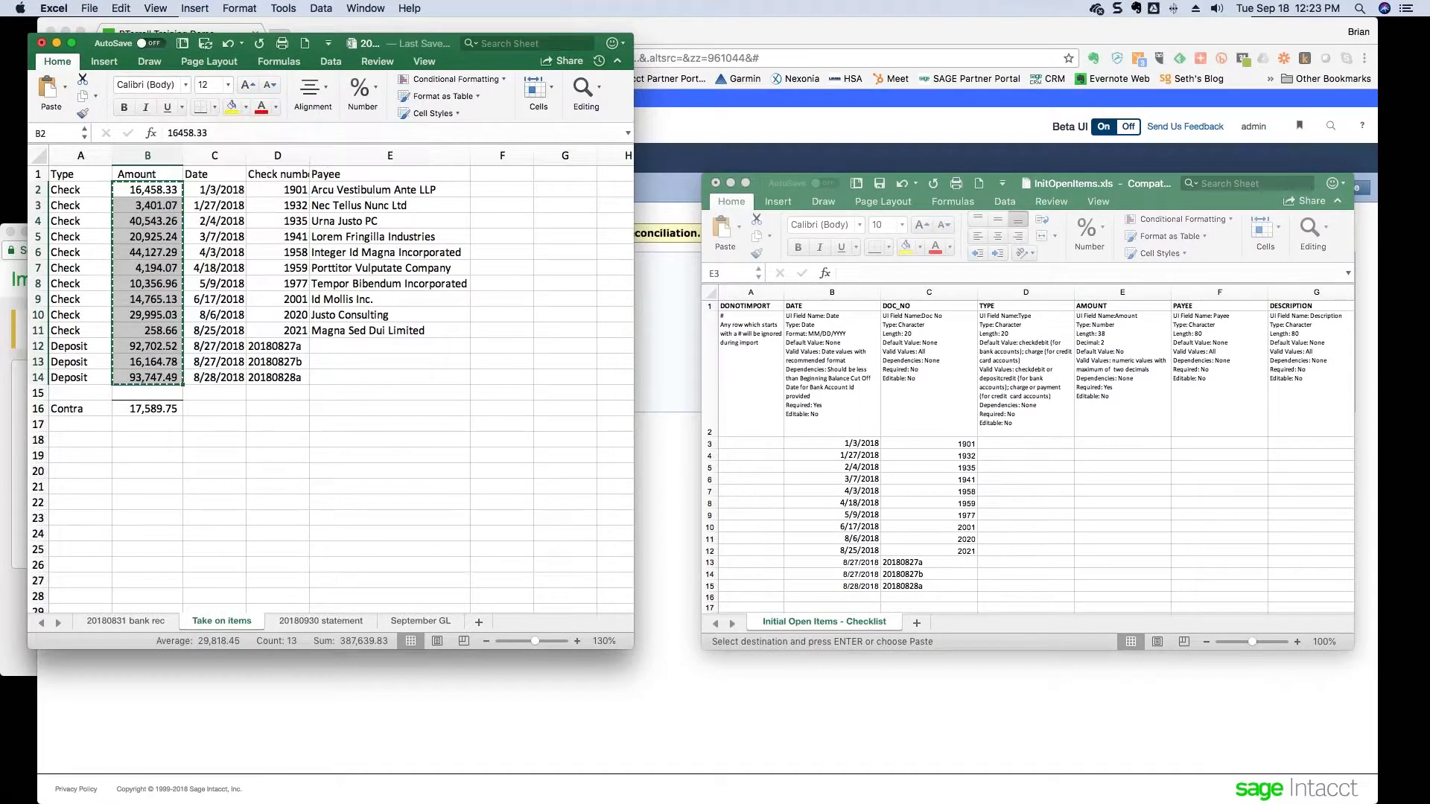
{"action": "left_click", "coordinate": [1134, 467]}
{"action": "left_click", "coordinate": [1116, 447]}
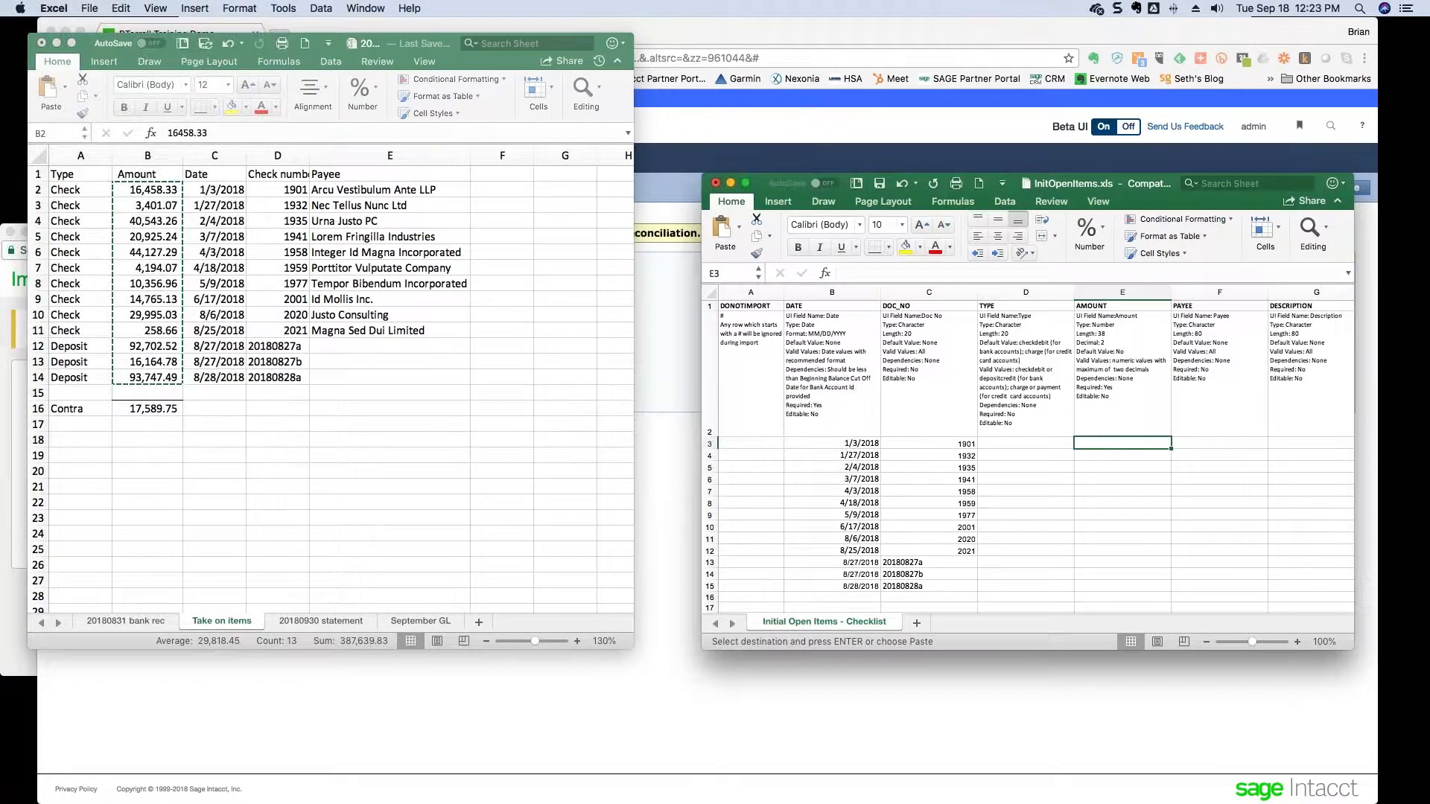
{"action": "key", "text": "super+v"}
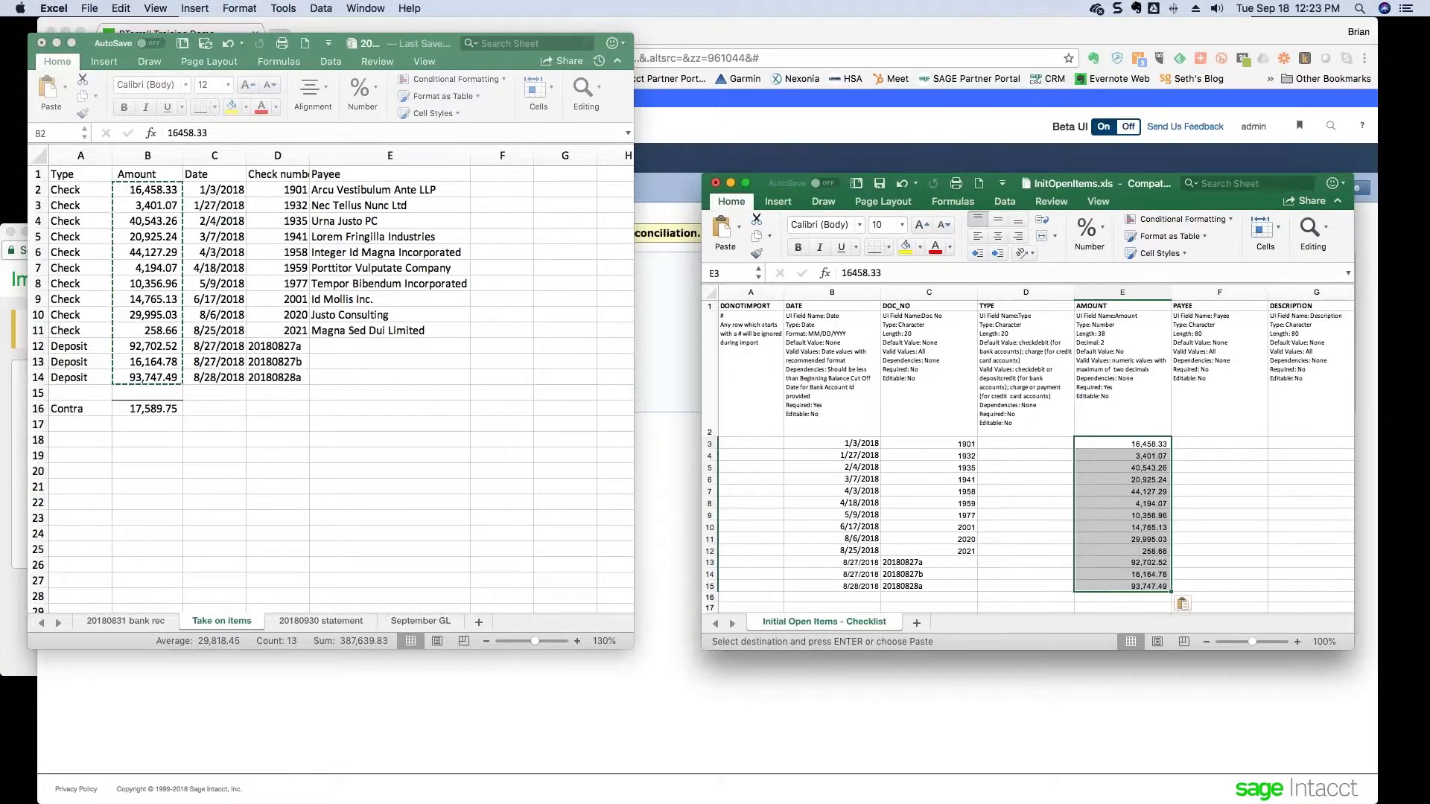
- Copy the ten check payees (E2:E11) into the PAYEE column starting at F3
{"action": "left_click", "coordinate": [365, 190]}
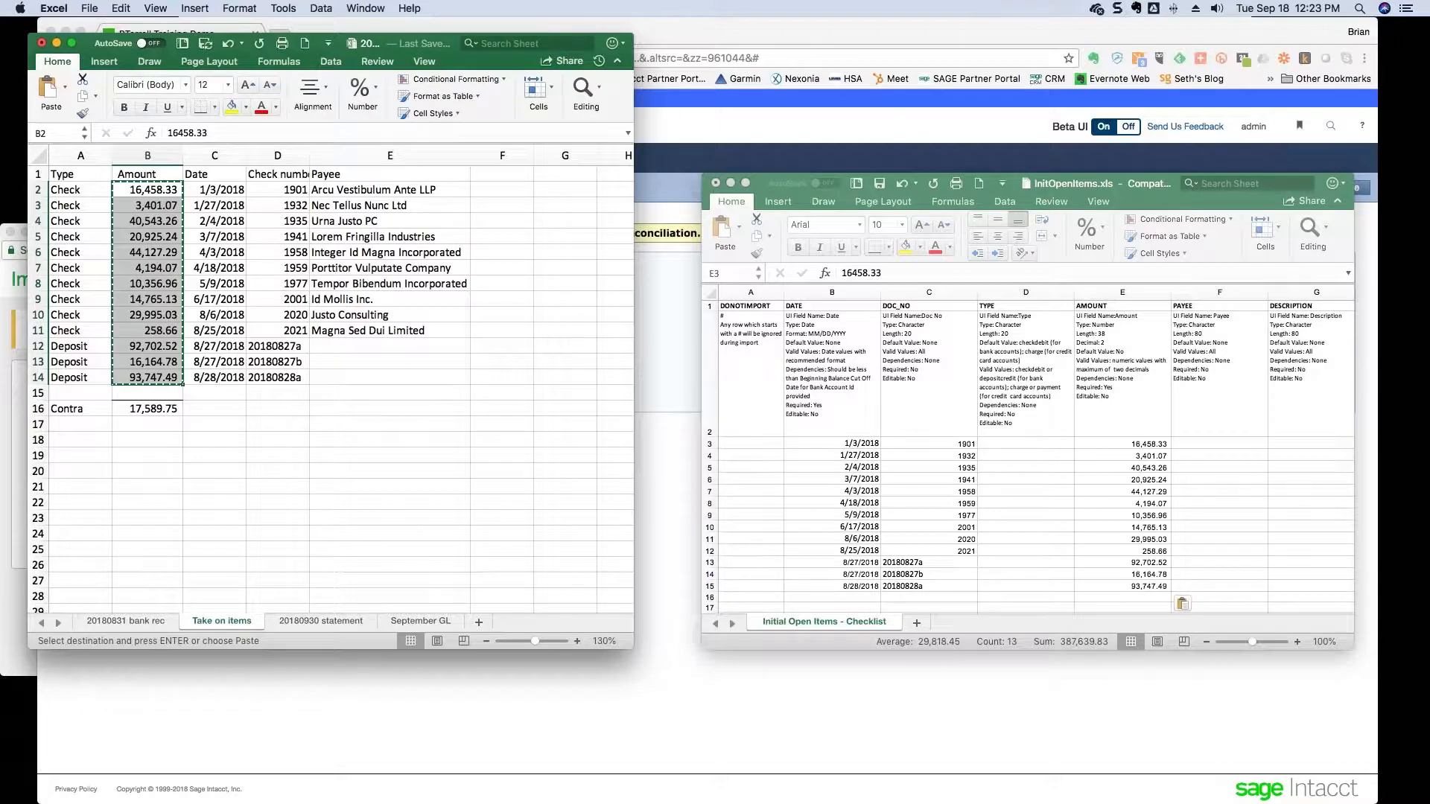
{"action": "left_click", "coordinate": [365, 189]}
{"action": "left_click_drag", "start_coordinate": [365, 190], "coordinate": [365, 330]}
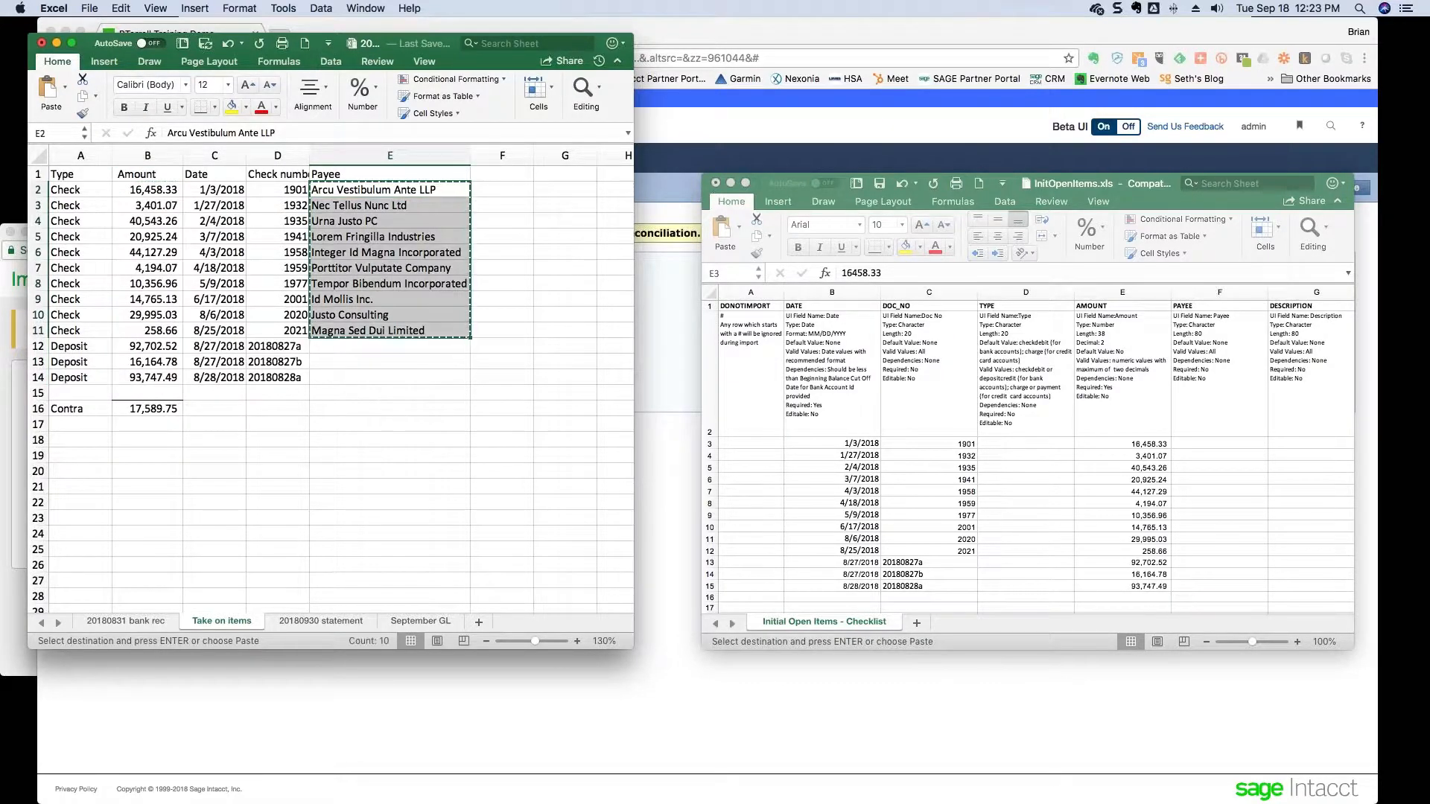
{"action": "key", "text": "super+c"}
{"action": "left_click", "coordinate": [1226, 442]}
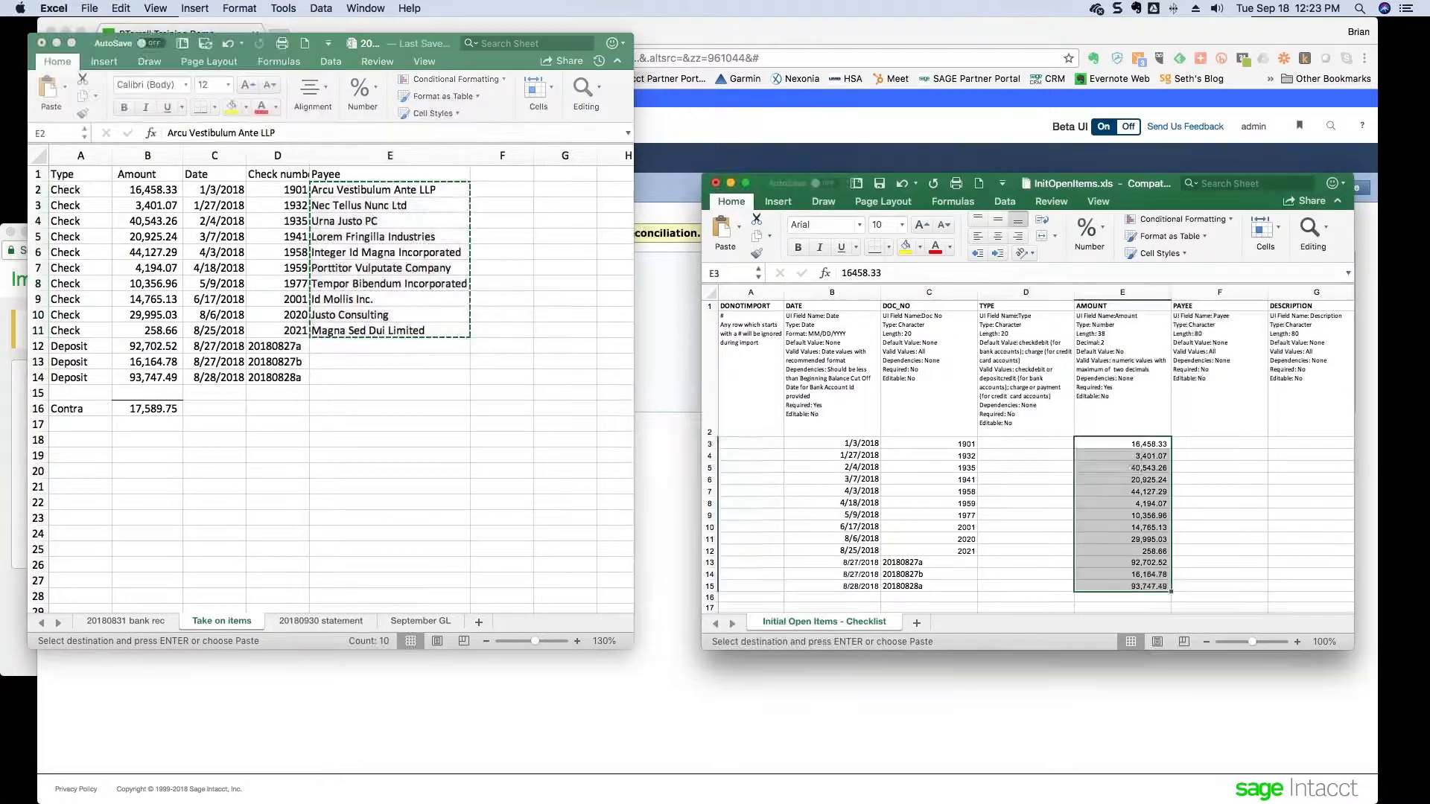
{"action": "left_click", "coordinate": [1226, 443]}
{"action": "key", "text": "super+v"}
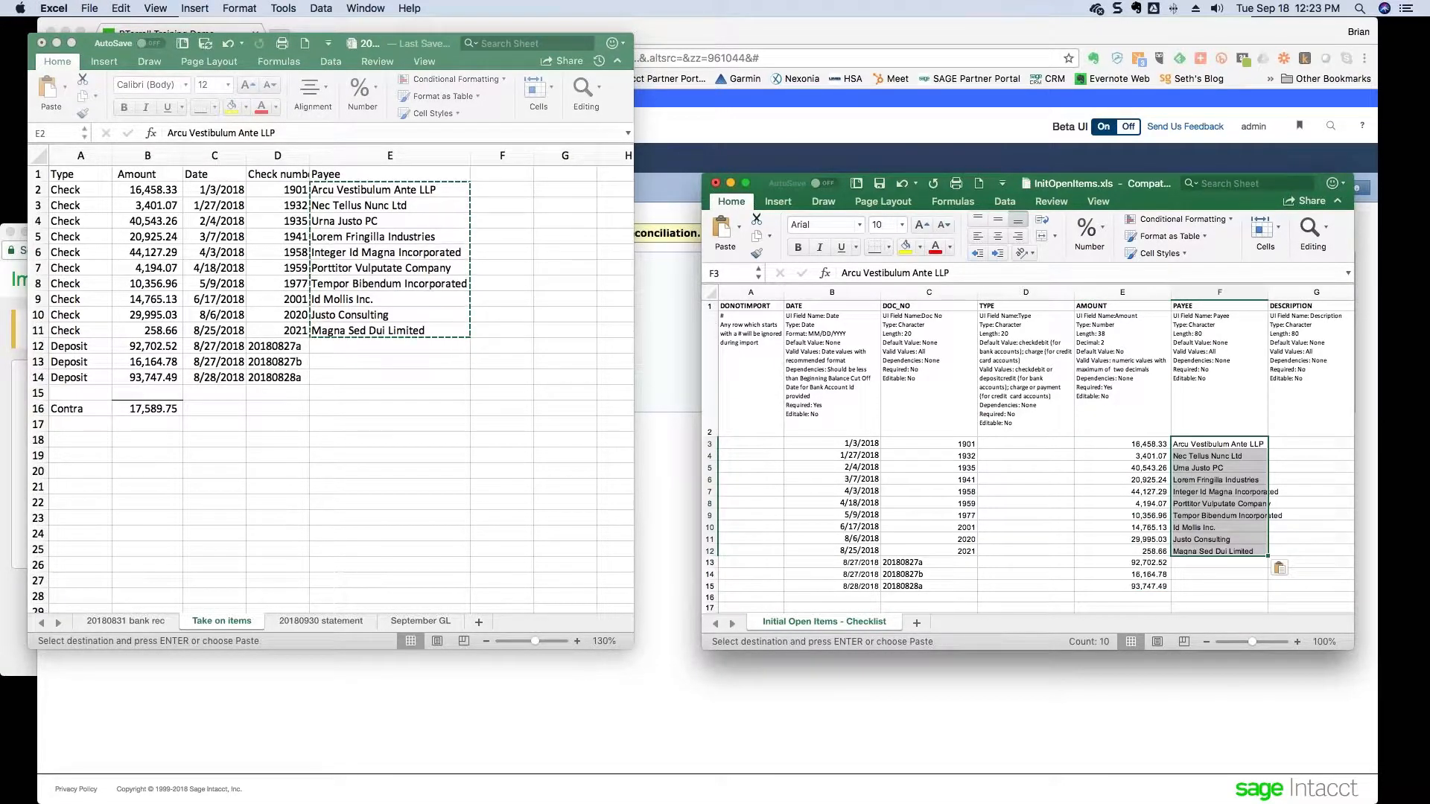
{"action": "scroll", "coordinate": [1288, 446], "scroll_direction": "right", "scroll_amount": 2}
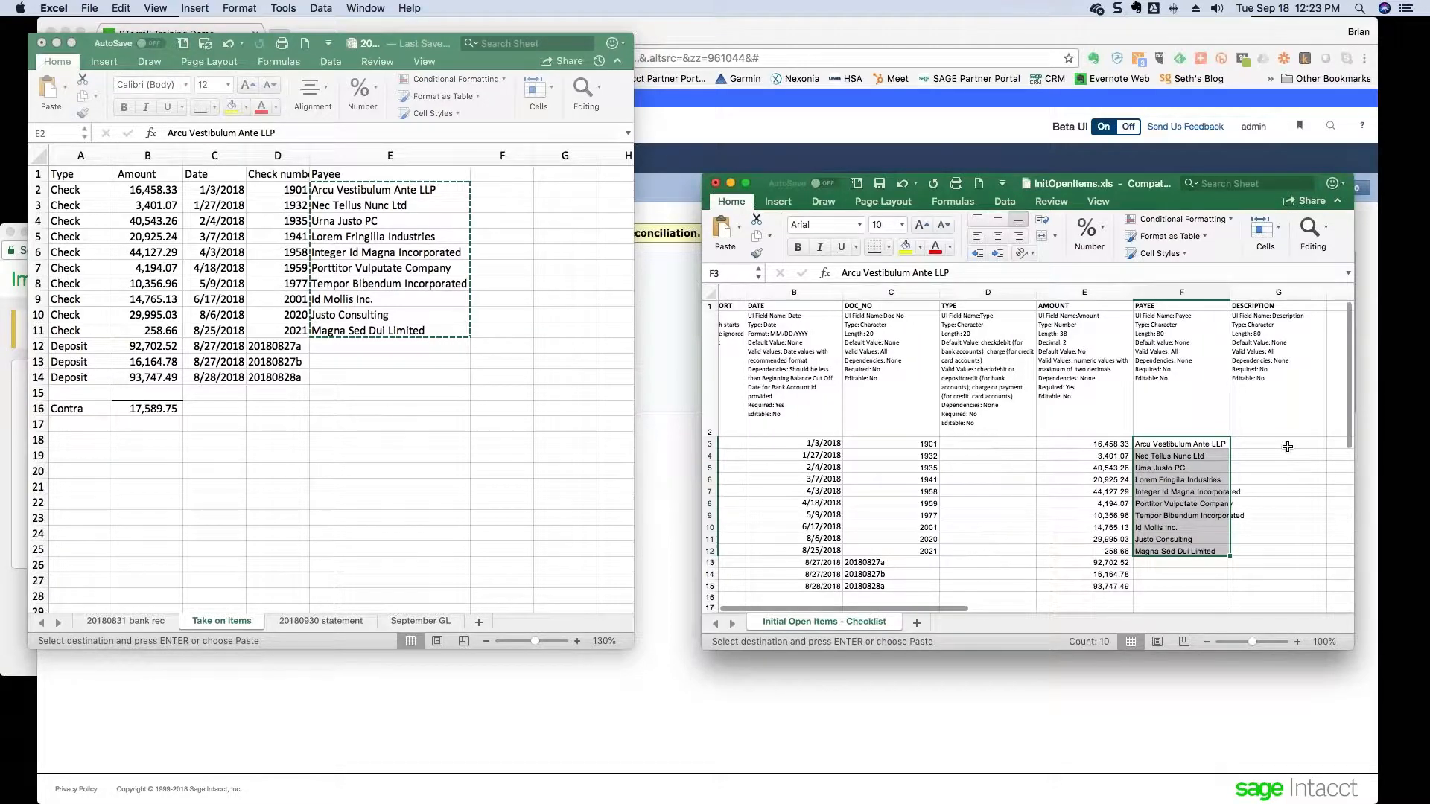
- Enter 'Take on entry' in DESCRIPTION cell G3 and fill it down to G15
{"action": "scroll", "coordinate": [1288, 446], "scroll_direction": "left", "scroll_amount": 2}
{"action": "left_click", "coordinate": [1288, 446]}
{"action": "type", "text": "Ta"}
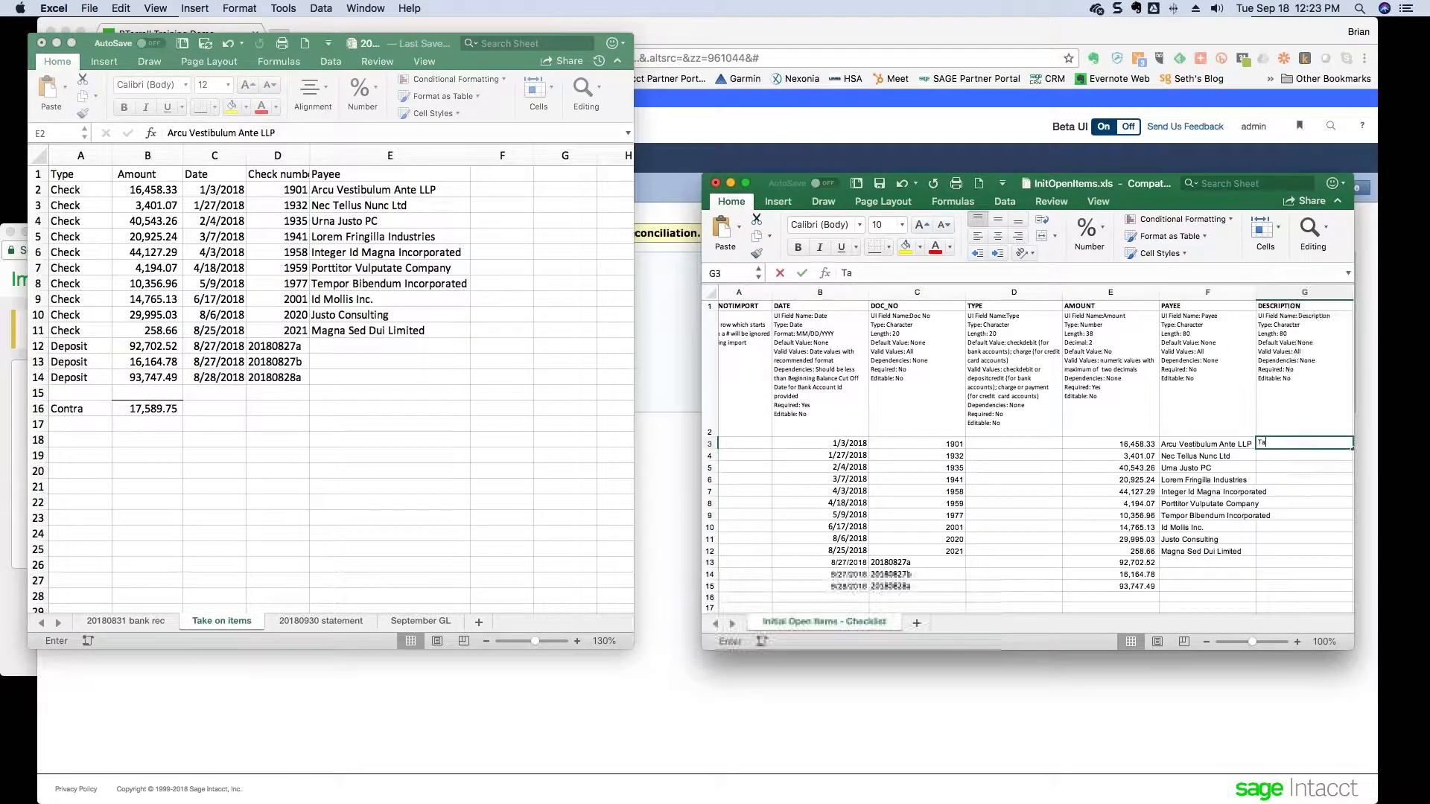
{"action": "type", "text": "ke pm em"}
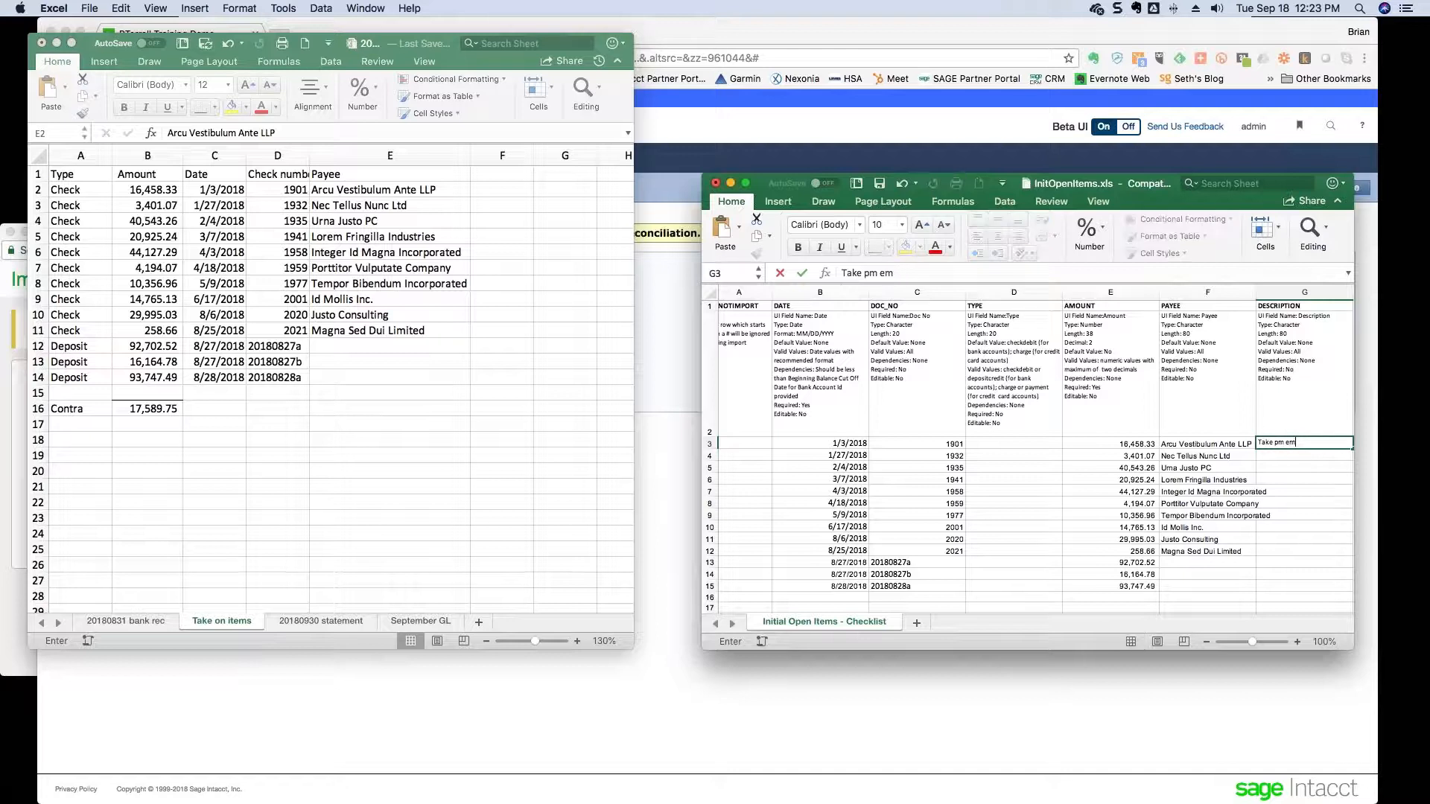
{"action": "key", "text": "BackSpace"}
{"action": "key", "text": "BackSpace"}
{"action": "key", "text": "BackSpace"}
{"action": "key", "text": "BackSpace"}
{"action": "key", "text": "BackSpace"}
{"action": "type", "text": "pnm"}
{"action": "key", "text": "BackSpace"}
{"action": "key", "text": "BackSpace"}
{"action": "type", "text": "on ent"}
{"action": "key", "text": "Return"}
{"action": "left_click", "coordinate": [1321, 443]}
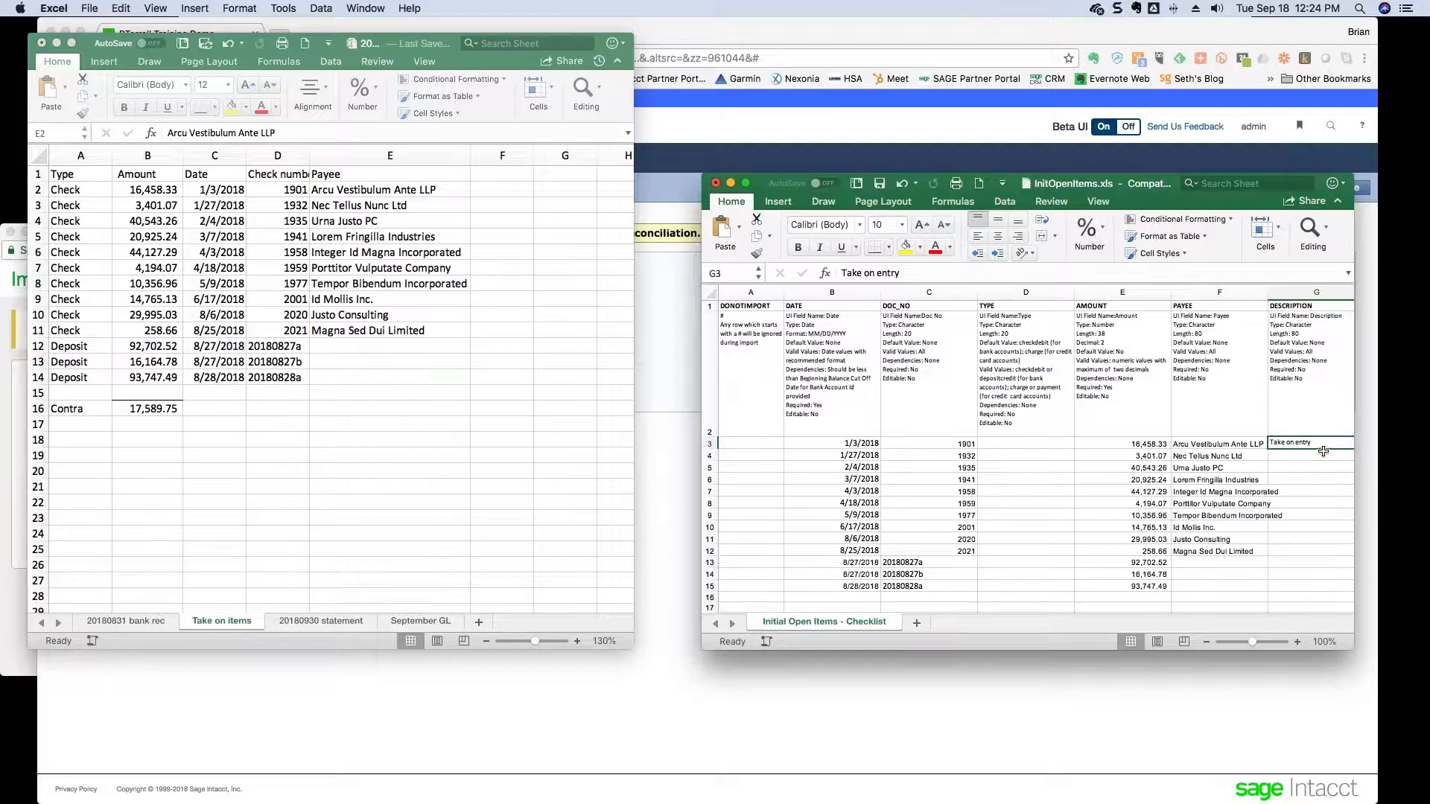
{"action": "scroll", "coordinate": [1162, 444], "scroll_direction": "right", "scroll_amount": 5}
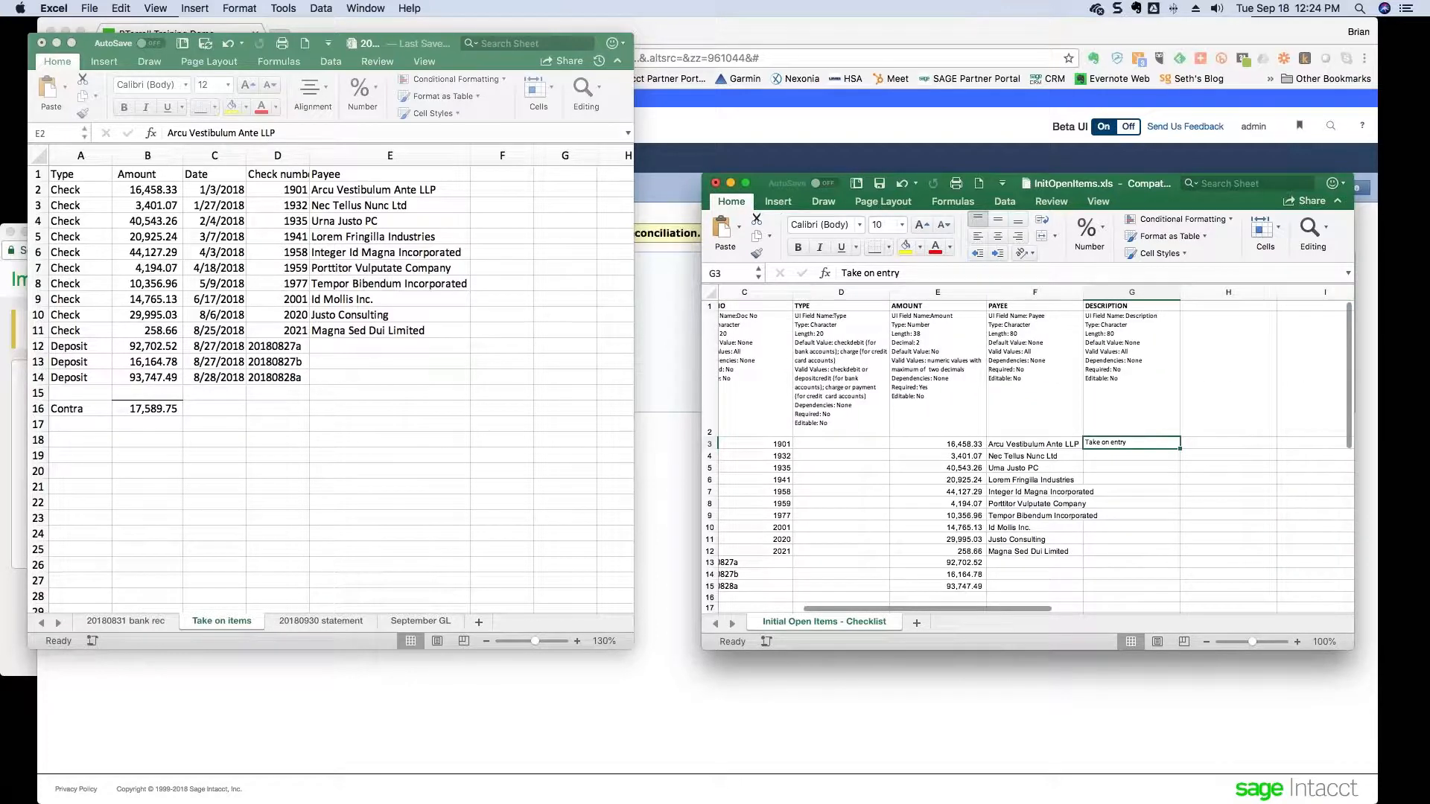
{"action": "left_click_drag", "start_coordinate": [1179, 447], "coordinate": [1180, 589]}
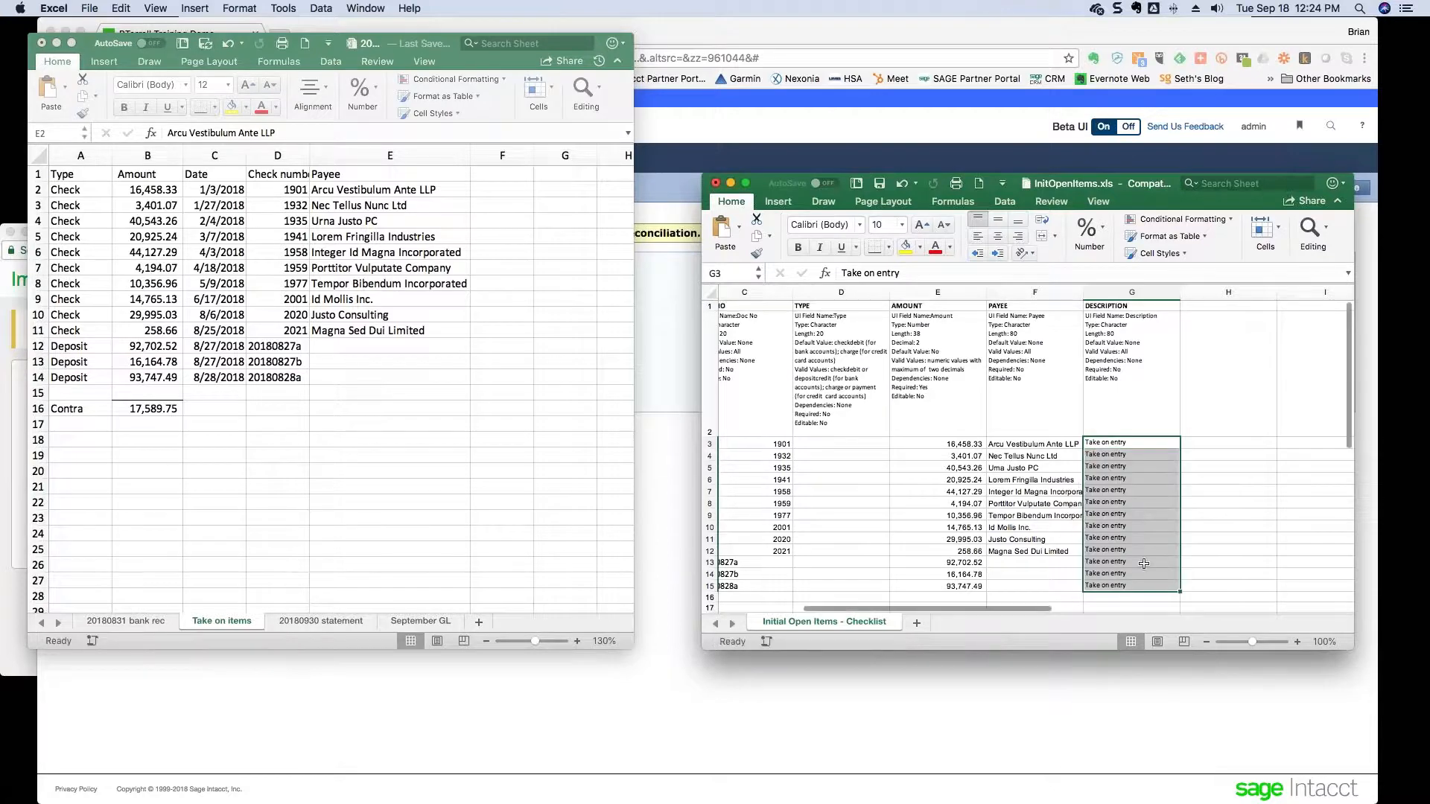
{"action": "key", "text": "Left"}
{"action": "key", "text": "Left"}
{"action": "key", "text": "Left"}
{"action": "key", "text": "Left"}
{"action": "key", "text": "Left"}
{"action": "key", "text": "Left"}
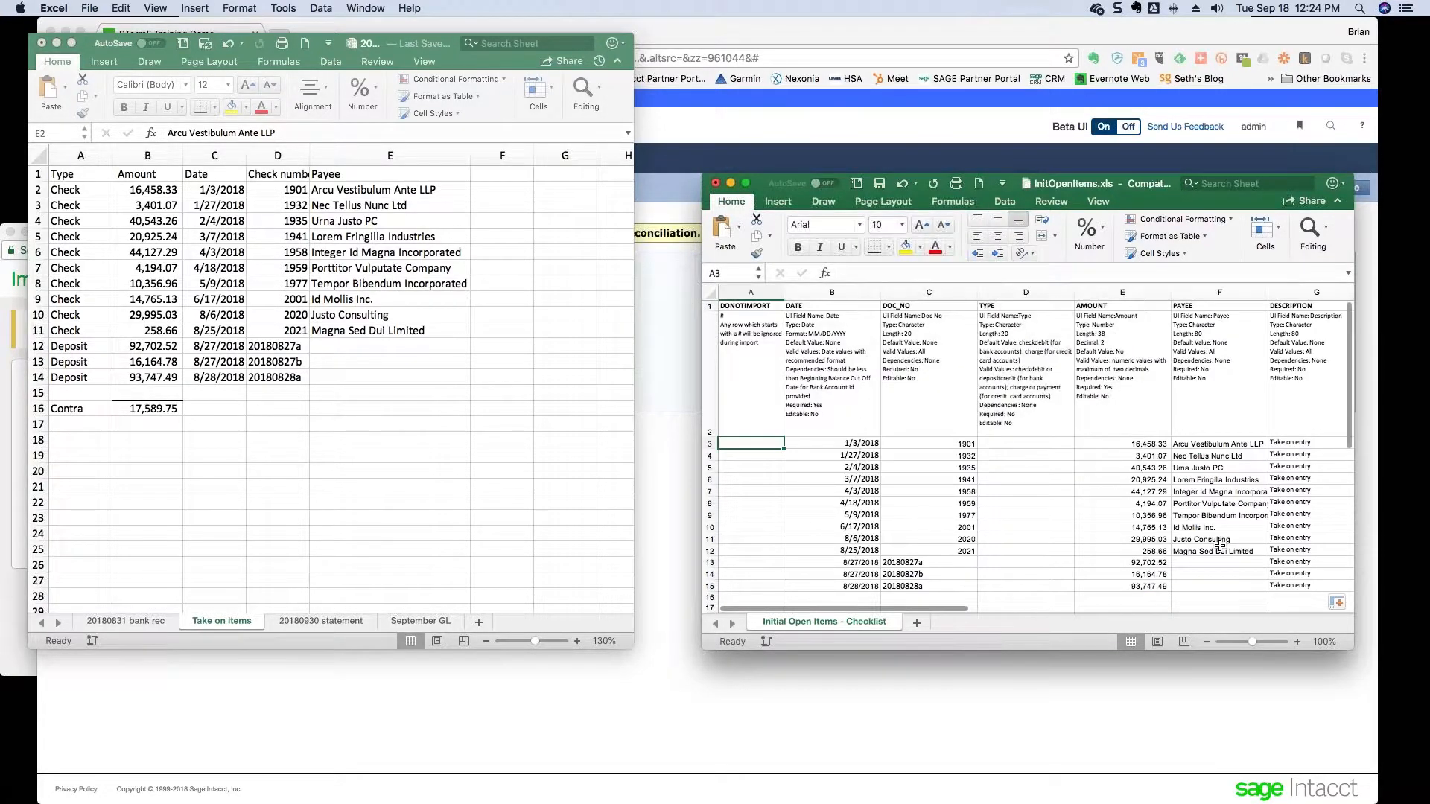
- Set TYPE to checkdebit in D3 and fill it down through D12
{"action": "key", "text": "Right"}
{"action": "key", "text": "Right"}
{"action": "key", "text": "Right"}
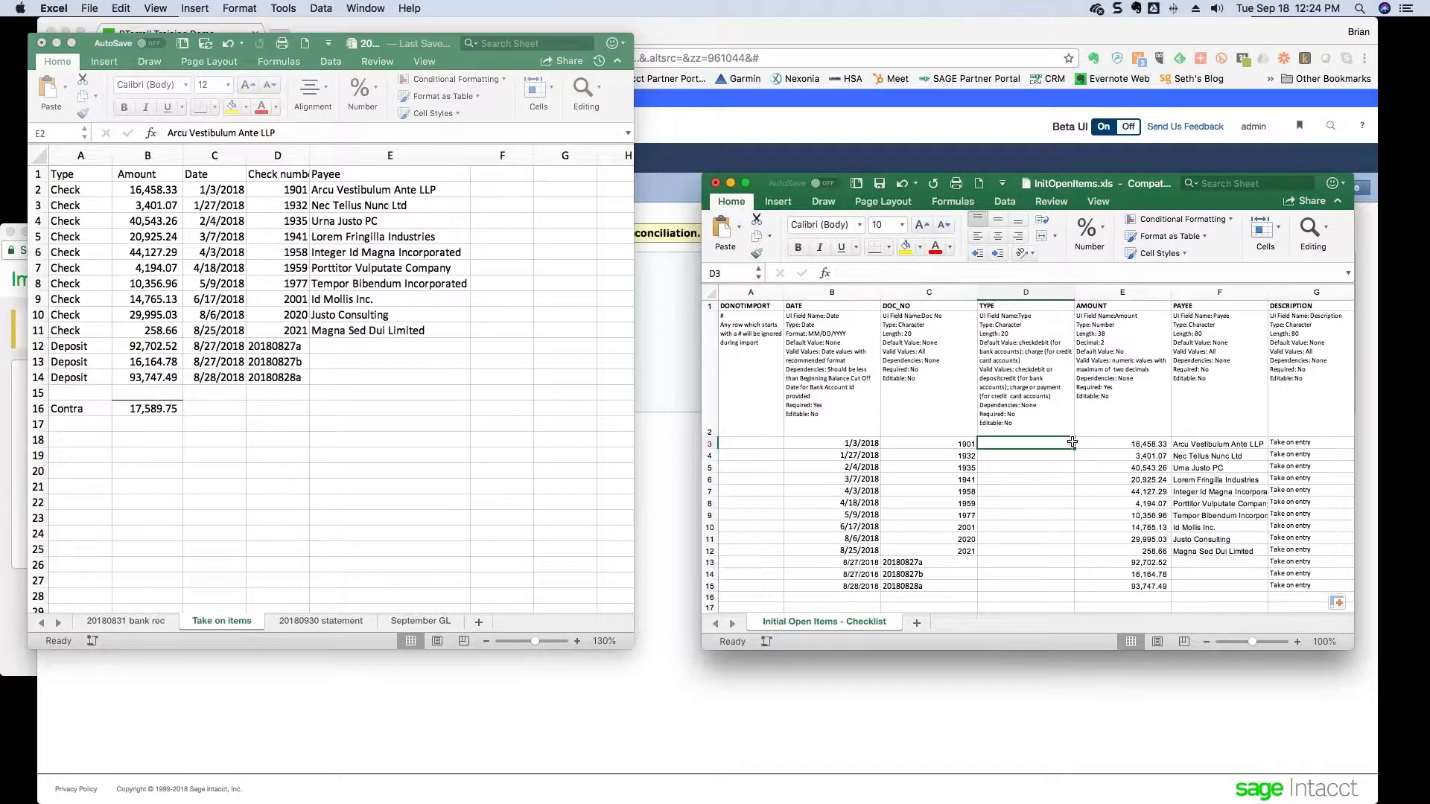
{"action": "left_click", "coordinate": [1018, 362]}
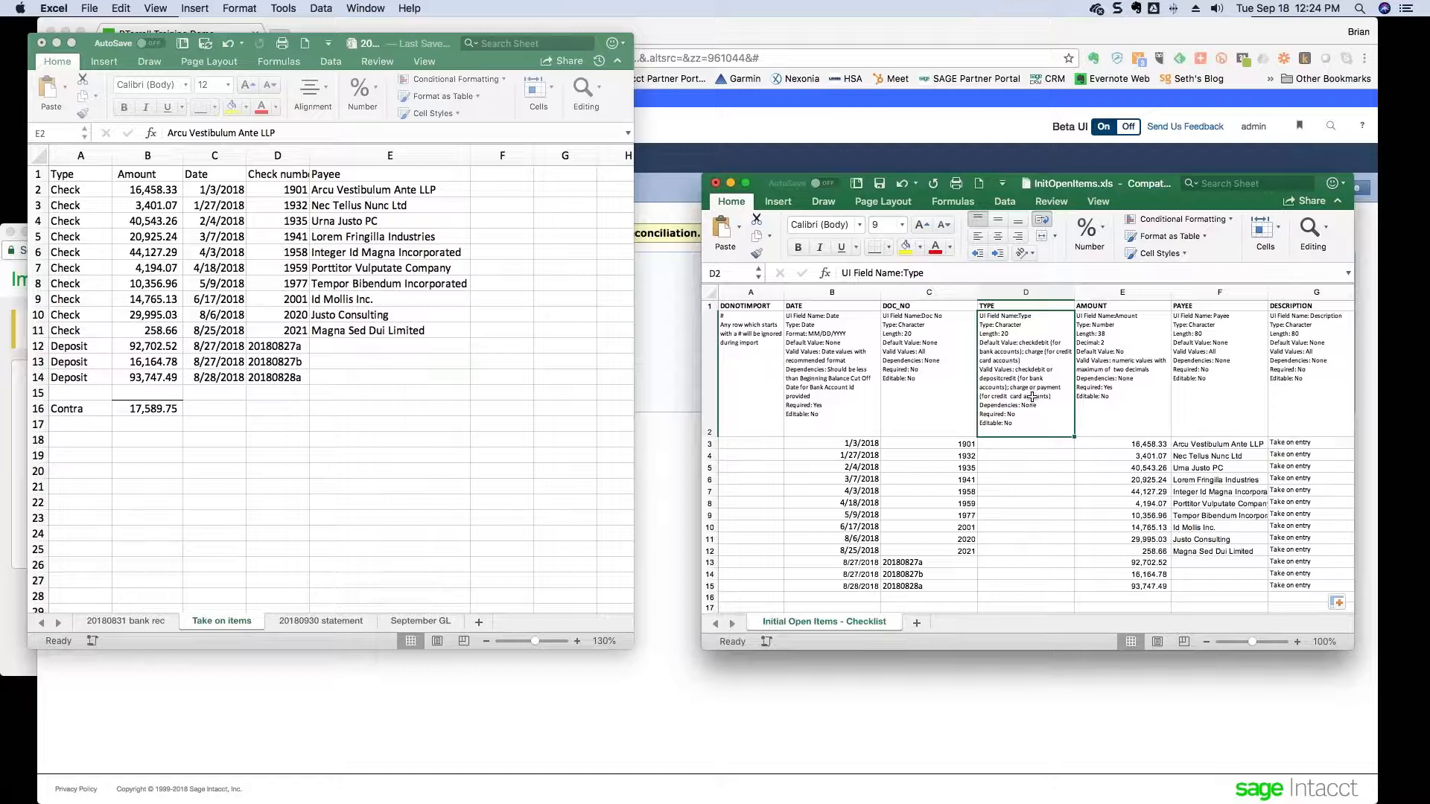
{"action": "left_click", "coordinate": [1023, 446]}
{"action": "type", "text": "check"}
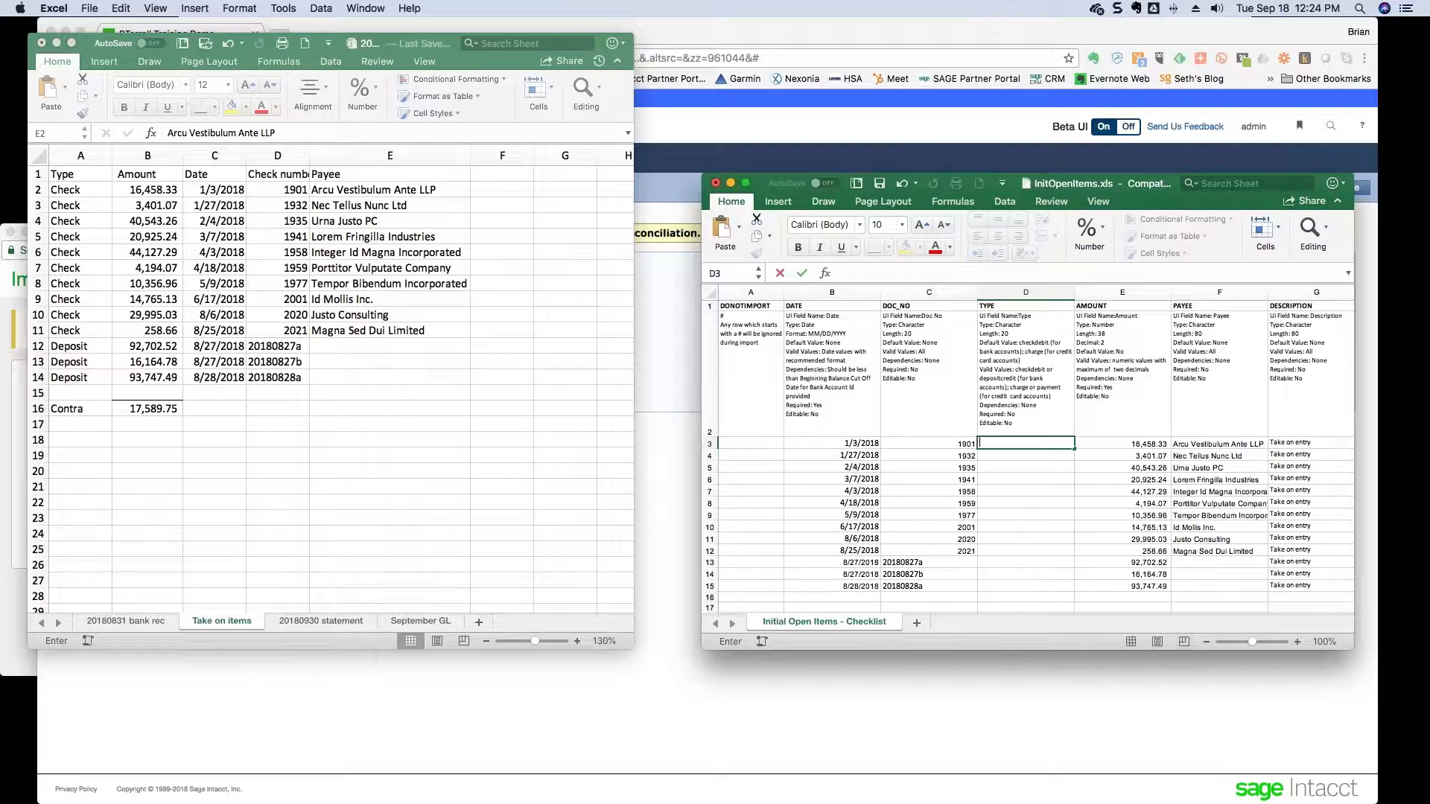
{"action": "type", "text": "debit"}
{"action": "key", "text": "Return"}
{"action": "key", "text": "Up"}
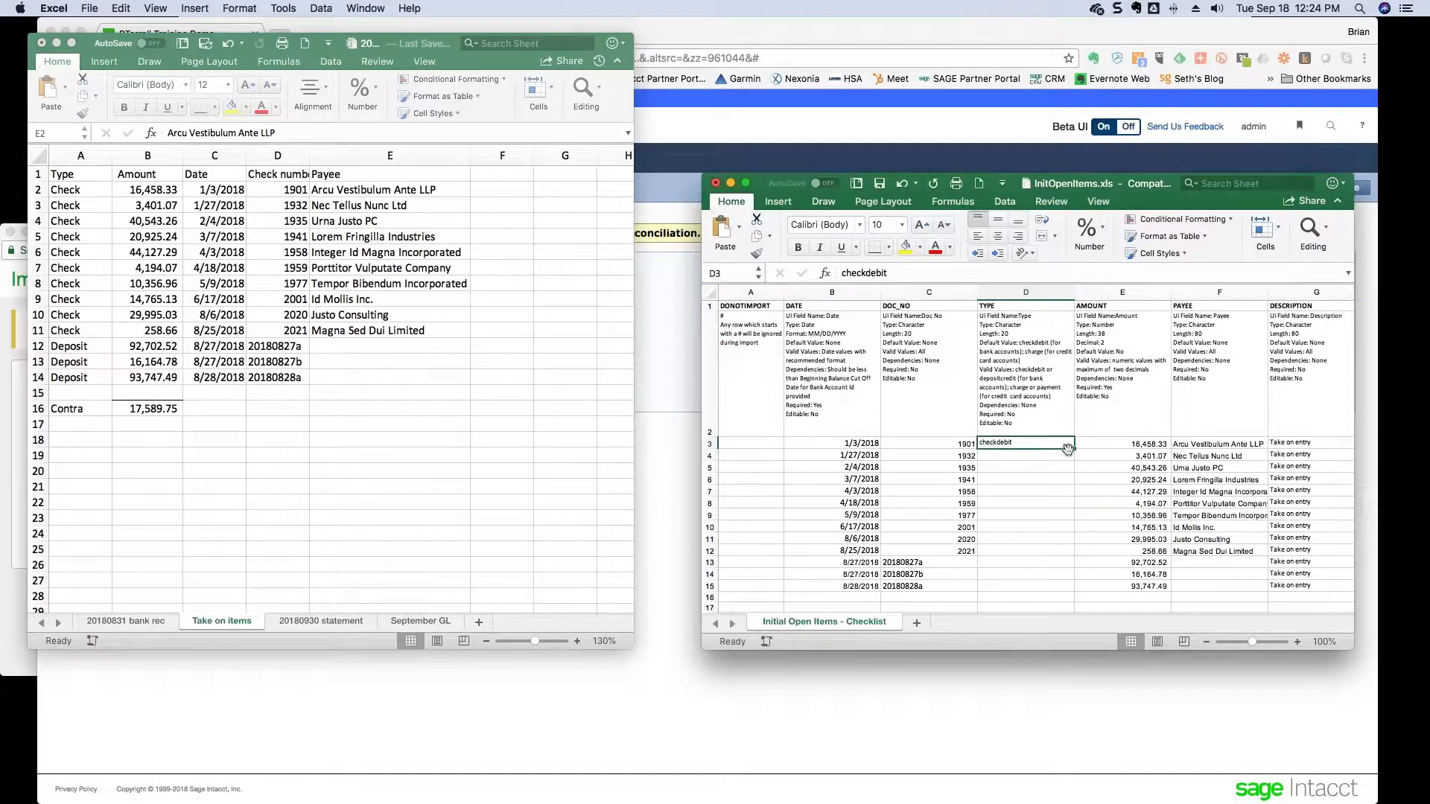
{"action": "left_click_drag", "start_coordinate": [1068, 449], "coordinate": [1030, 564]}
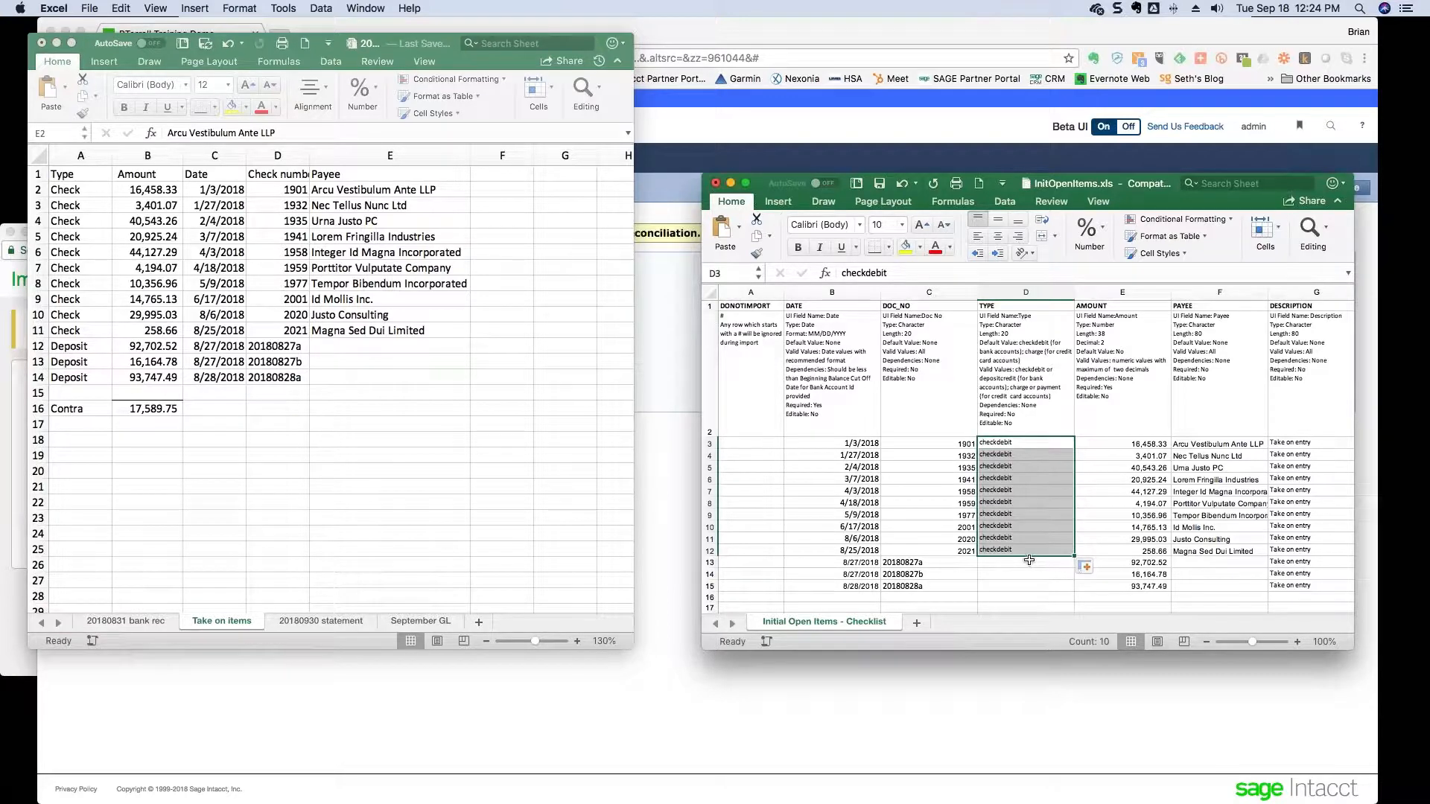
- Set TYPE to depositcredit in D13 and fill it down through D15
{"action": "left_click", "coordinate": [1029, 564]}
{"action": "type", "text": "dep"}
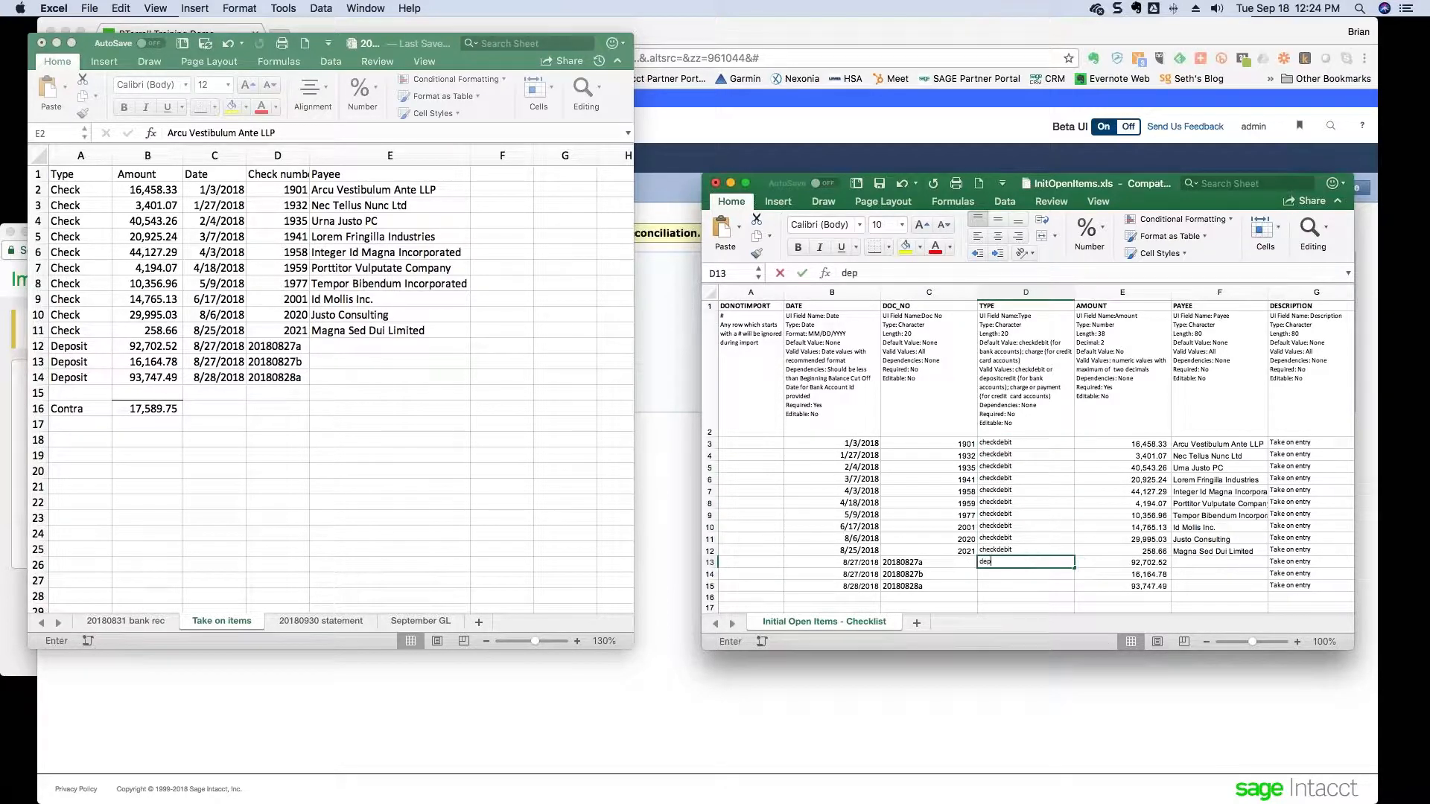
{"action": "type", "text": "sitc"}
{"action": "key", "text": "BackSpace"}
{"action": "key", "text": "BackSpace"}
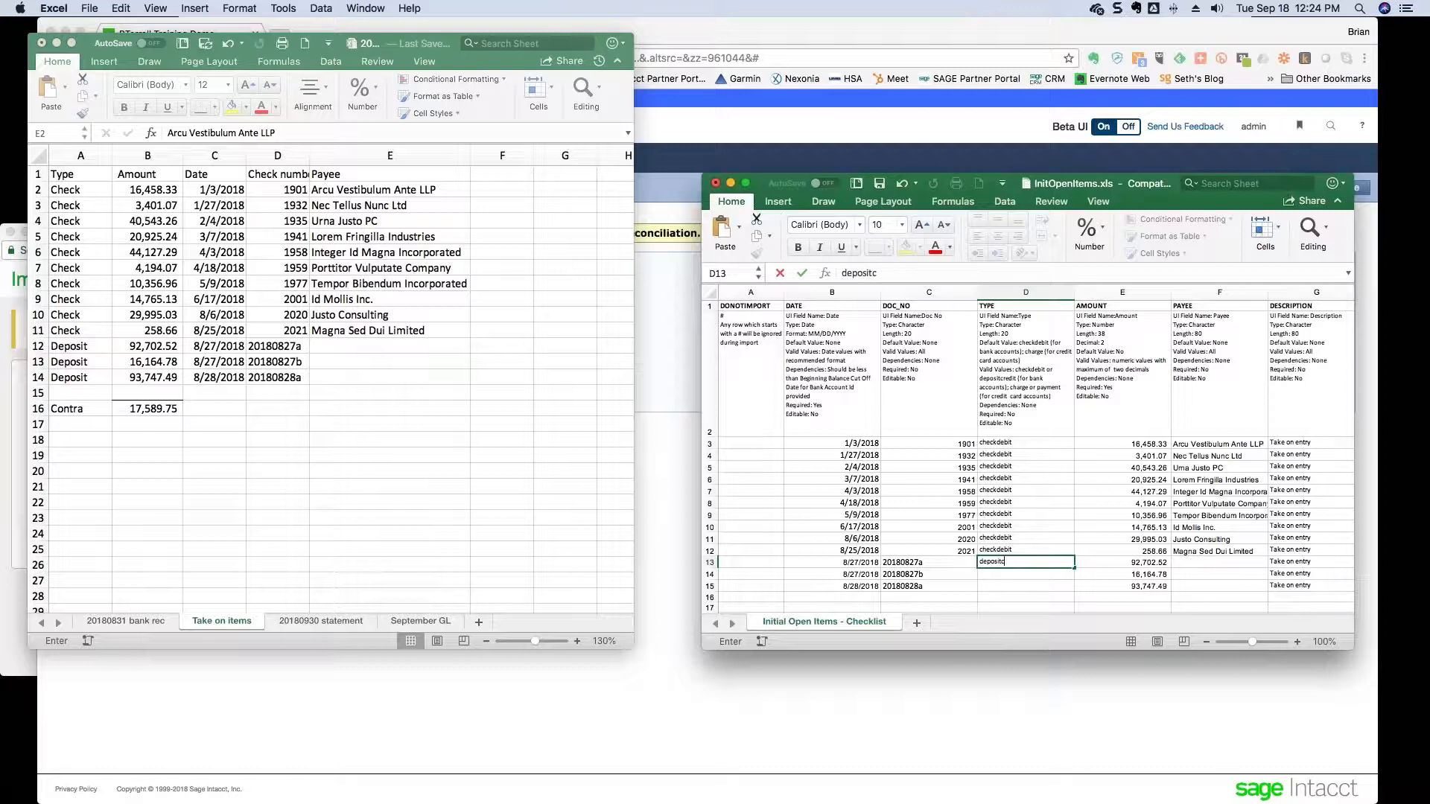
{"action": "type", "text": "redit"}
{"action": "key", "text": "Return"}
{"action": "key", "text": "Up"}
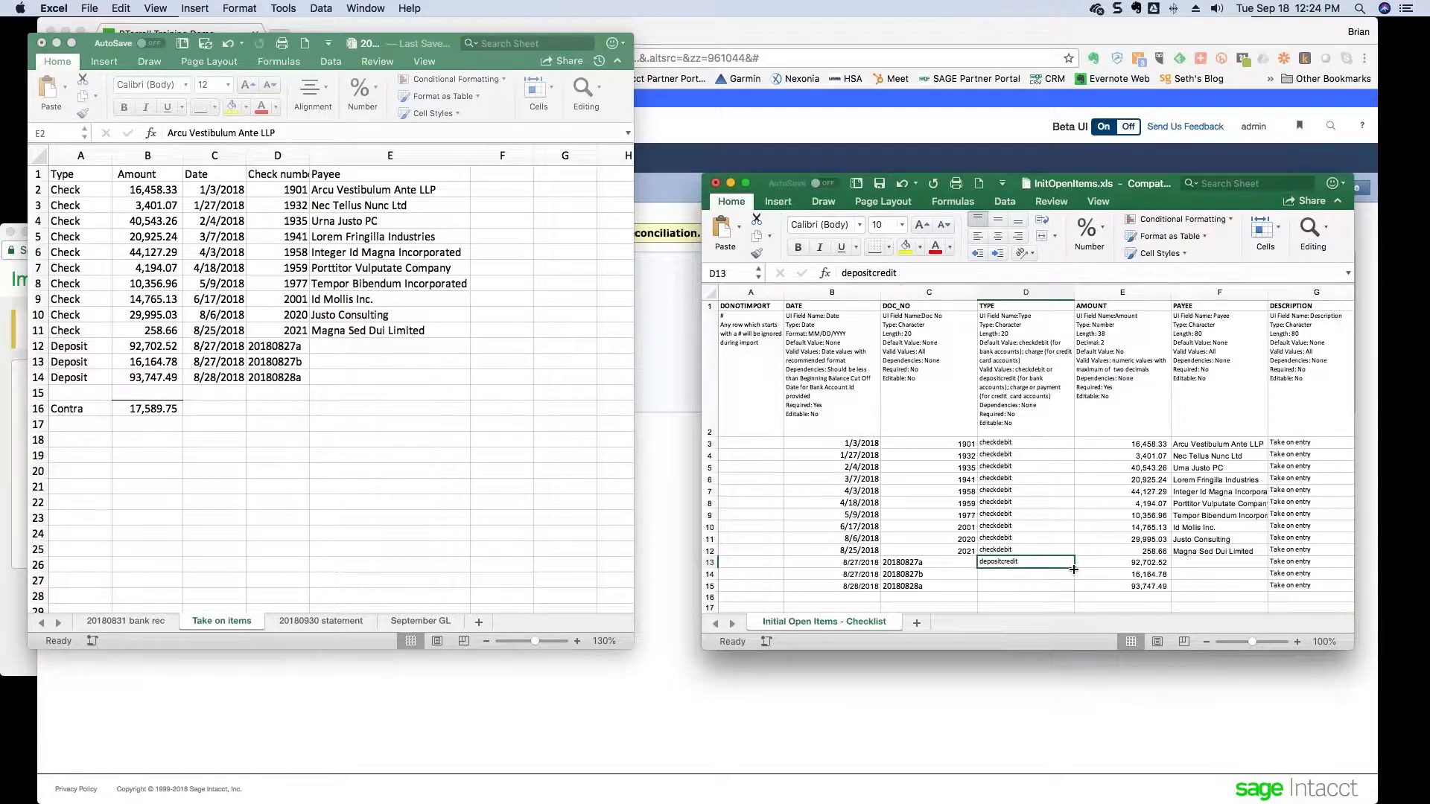
{"action": "left_click_drag", "start_coordinate": [1073, 569], "coordinate": [1074, 589]}
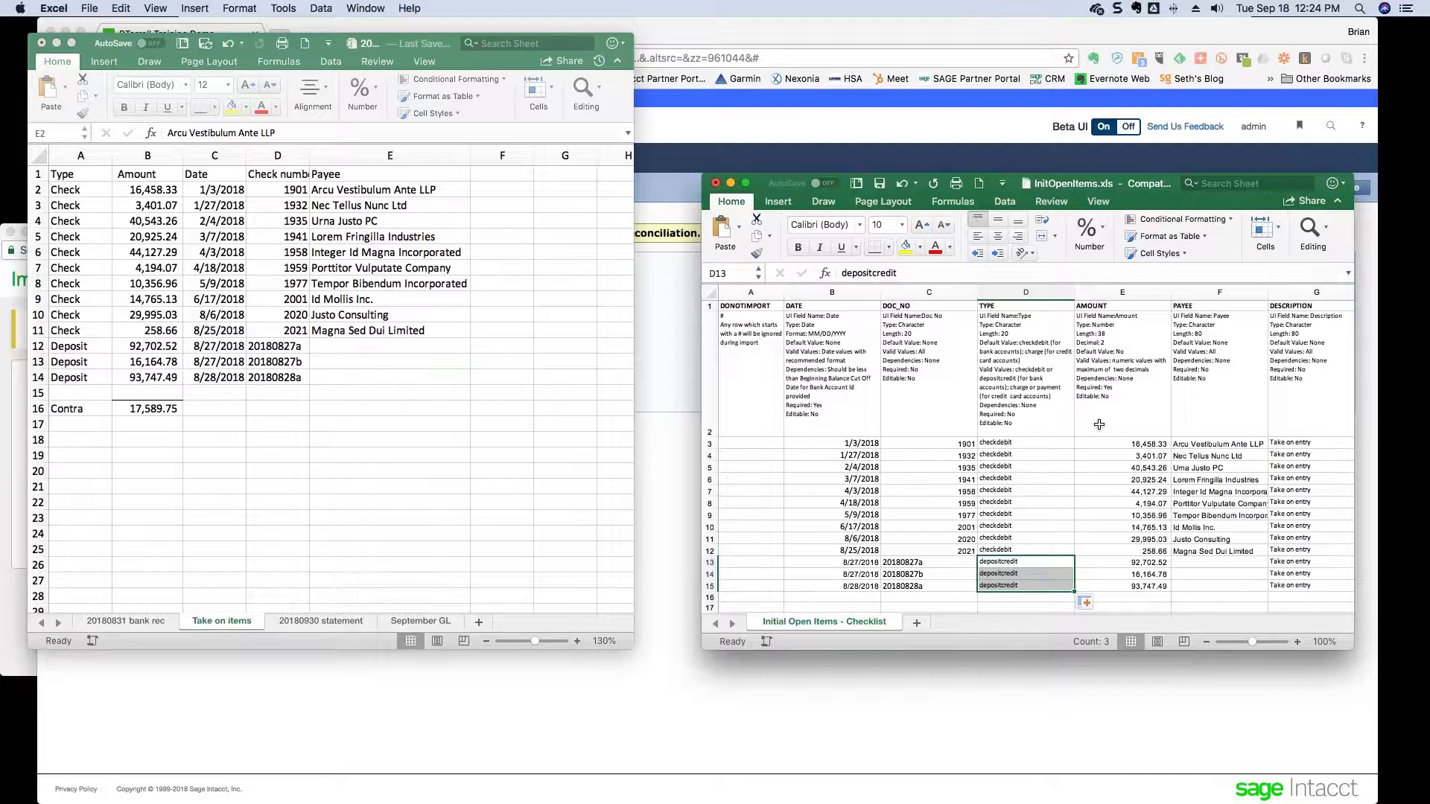
{"action": "key", "text": "Left"}
{"action": "key", "text": "Left"}
{"action": "key", "text": "Left"}
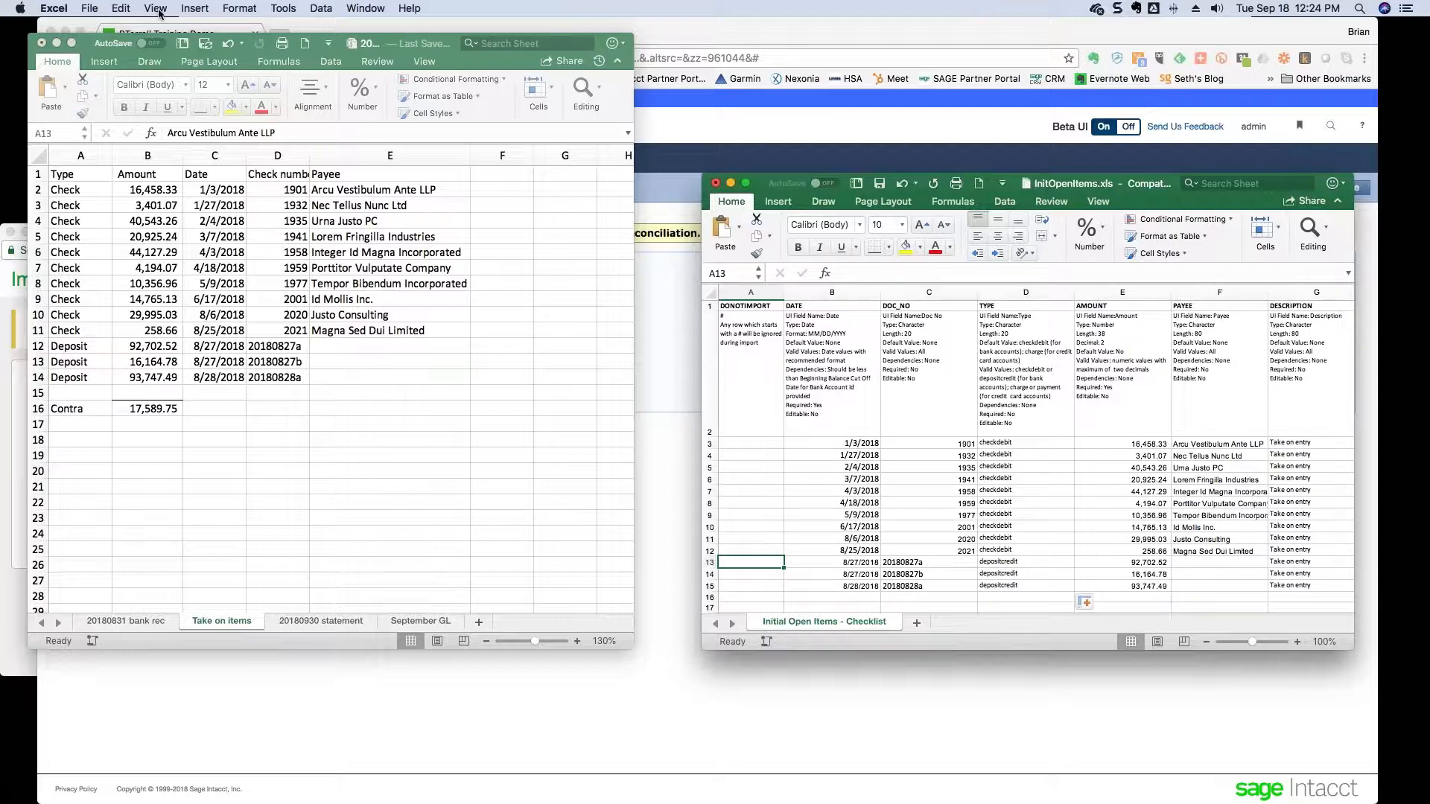
- Save the sheet as '20180831 take on entries' in CSV UTF-8 format in Desktop/reconciliation
{"action": "left_click", "coordinate": [95, 11]}
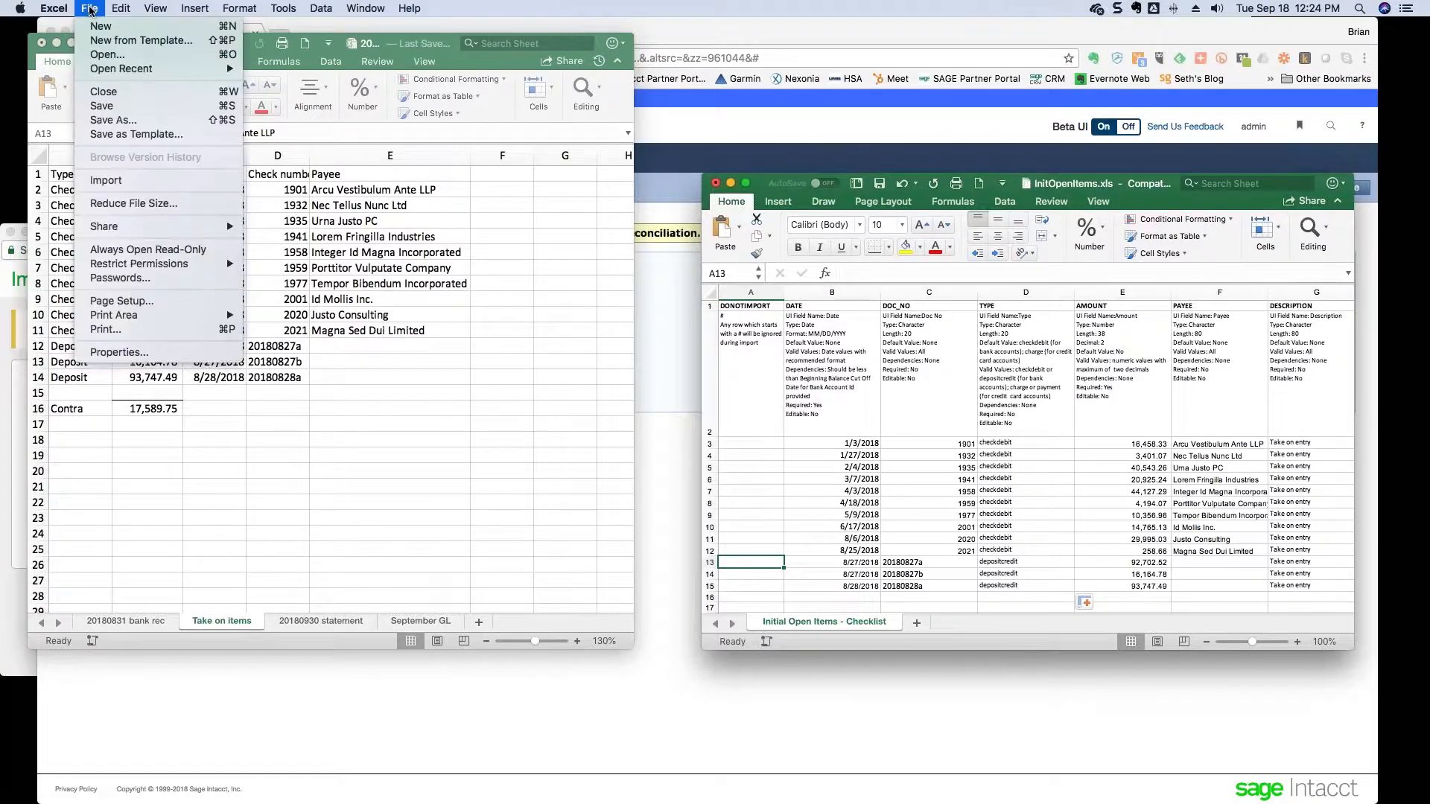
{"action": "left_click", "coordinate": [108, 115]}
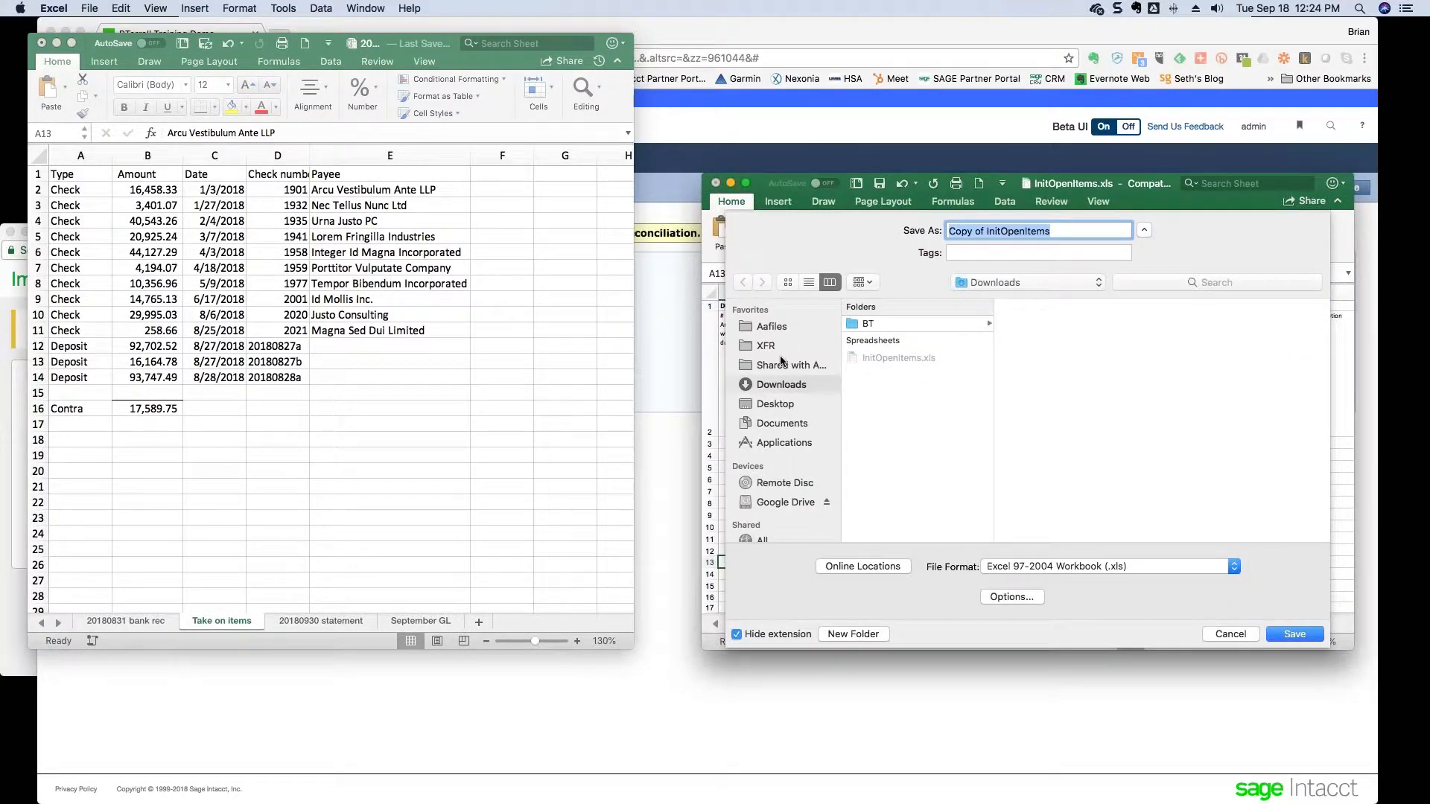
{"action": "left_click", "coordinate": [775, 404]}
{"action": "left_click", "coordinate": [887, 326]}
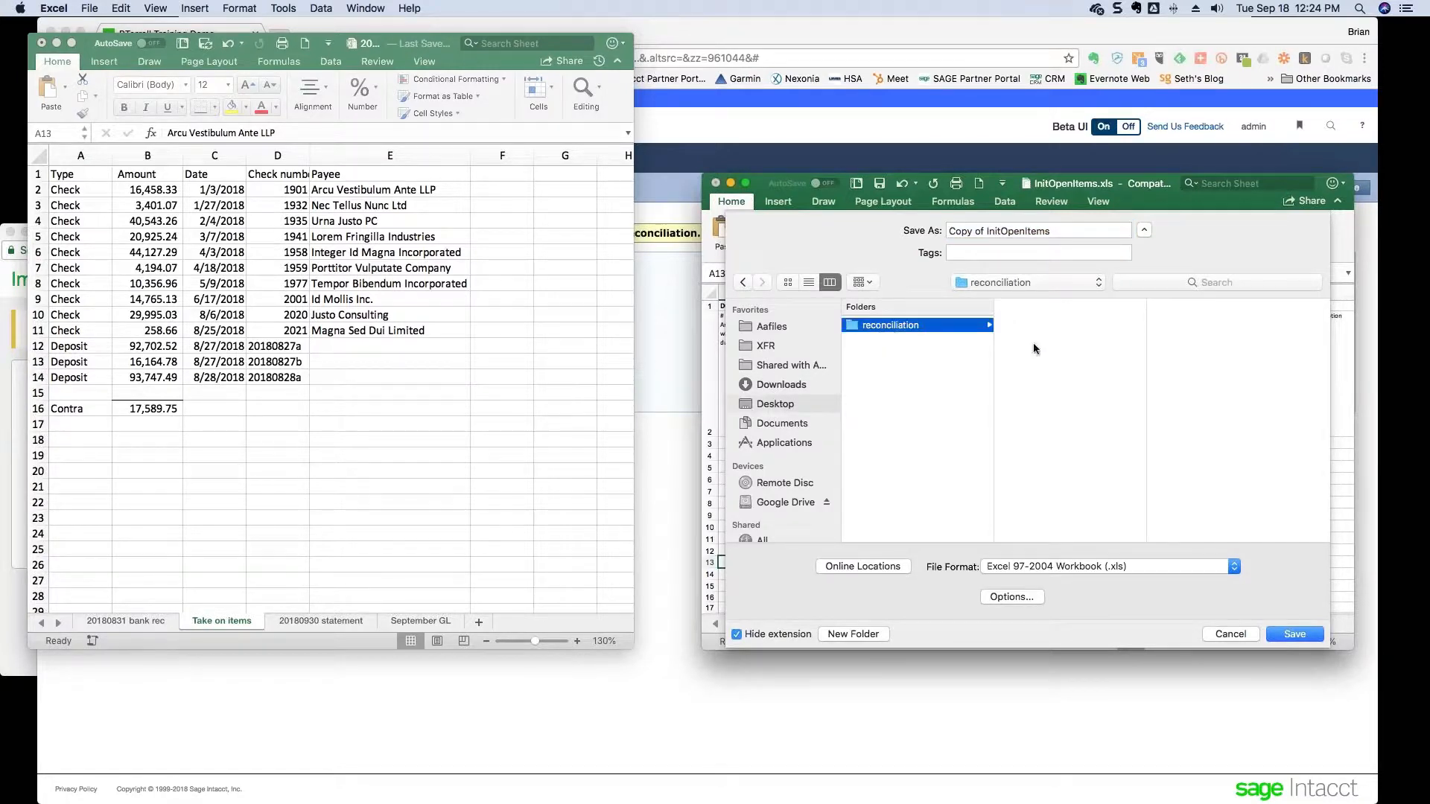
{"action": "left_click", "coordinate": [1055, 229]}
{"action": "left_click_drag", "start_coordinate": [1055, 227], "coordinate": [940, 235]}
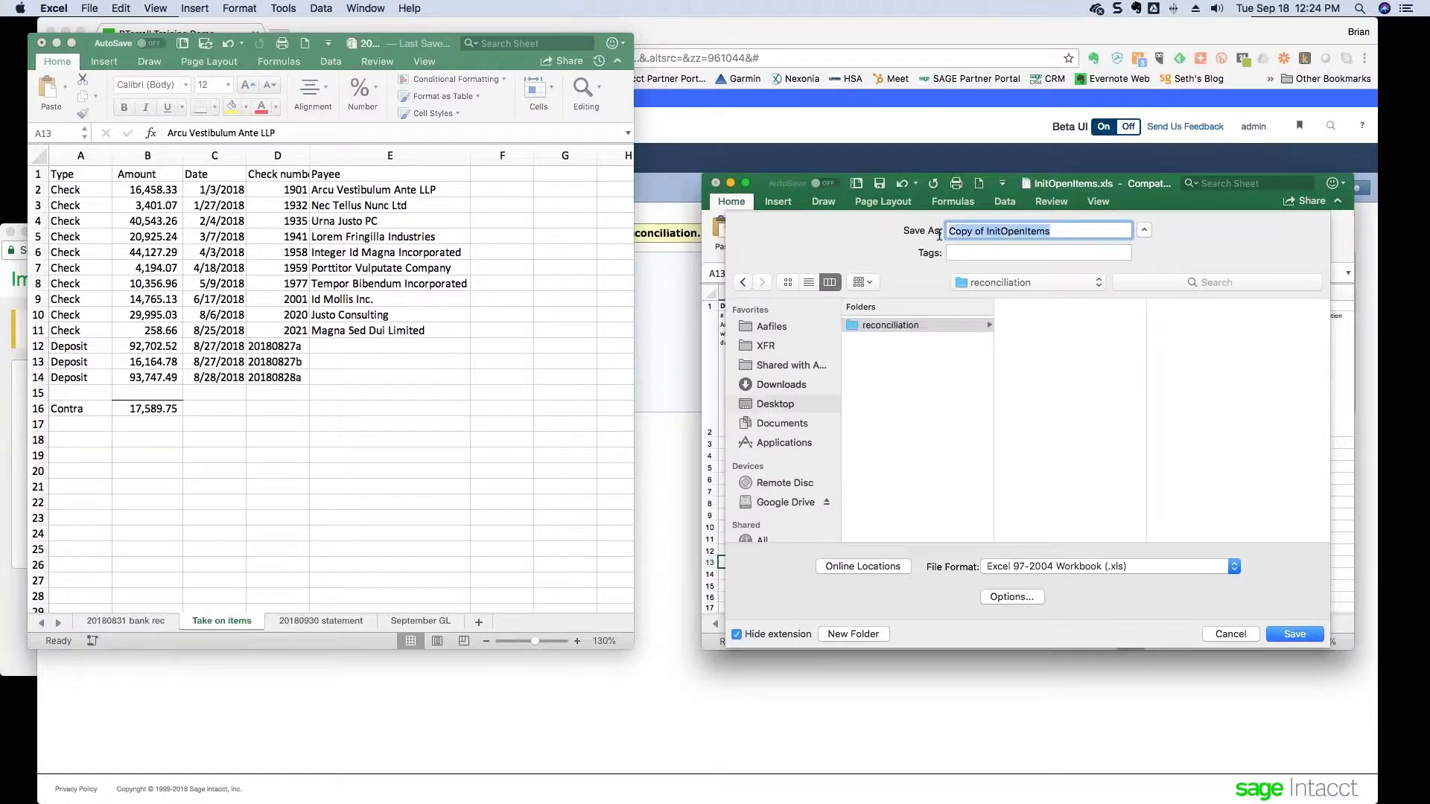
{"action": "type", "text": "2018"}
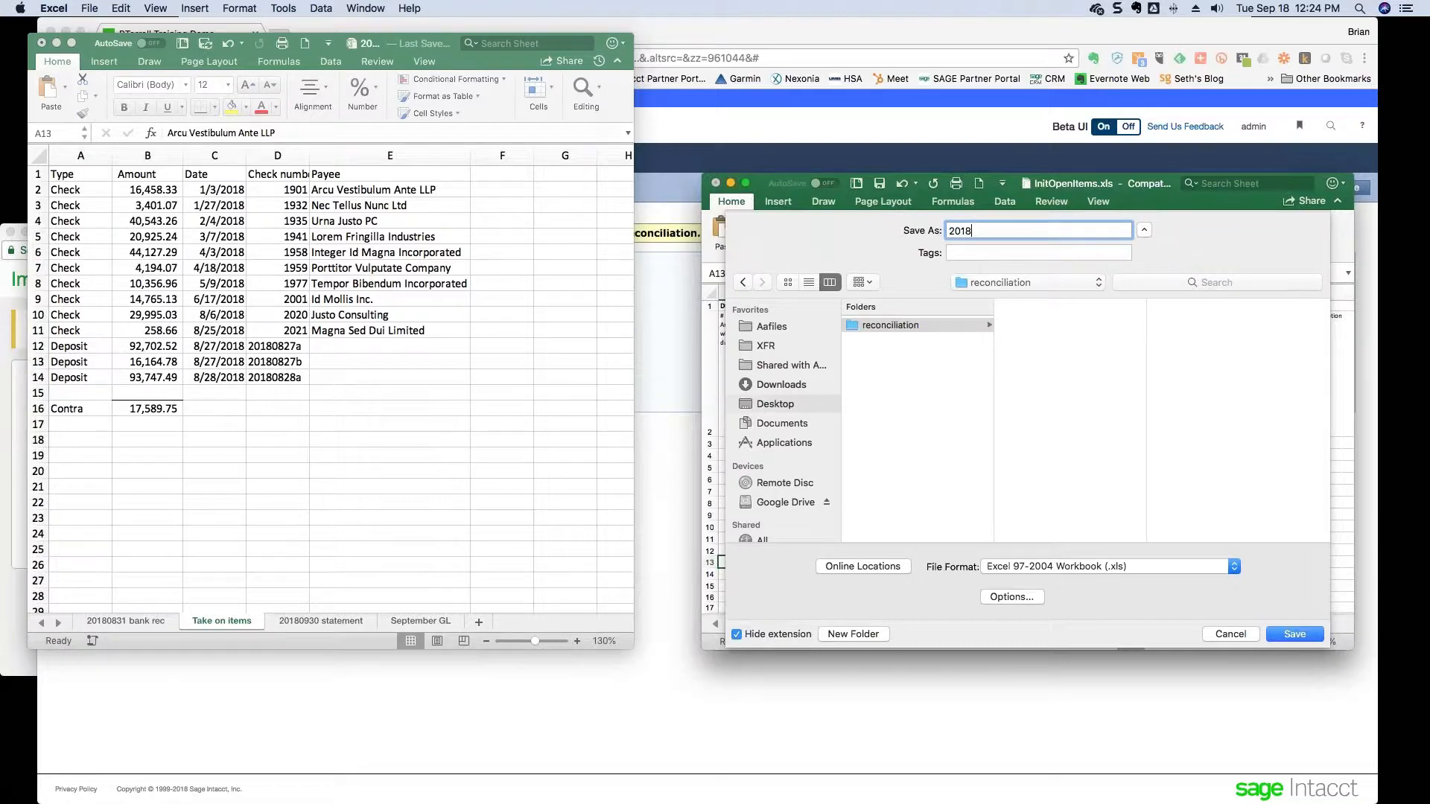
{"action": "type", "text": "0831 take on entries"}
{"action": "left_click", "coordinate": [1098, 567]}
{"action": "left_click", "coordinate": [1103, 579]}
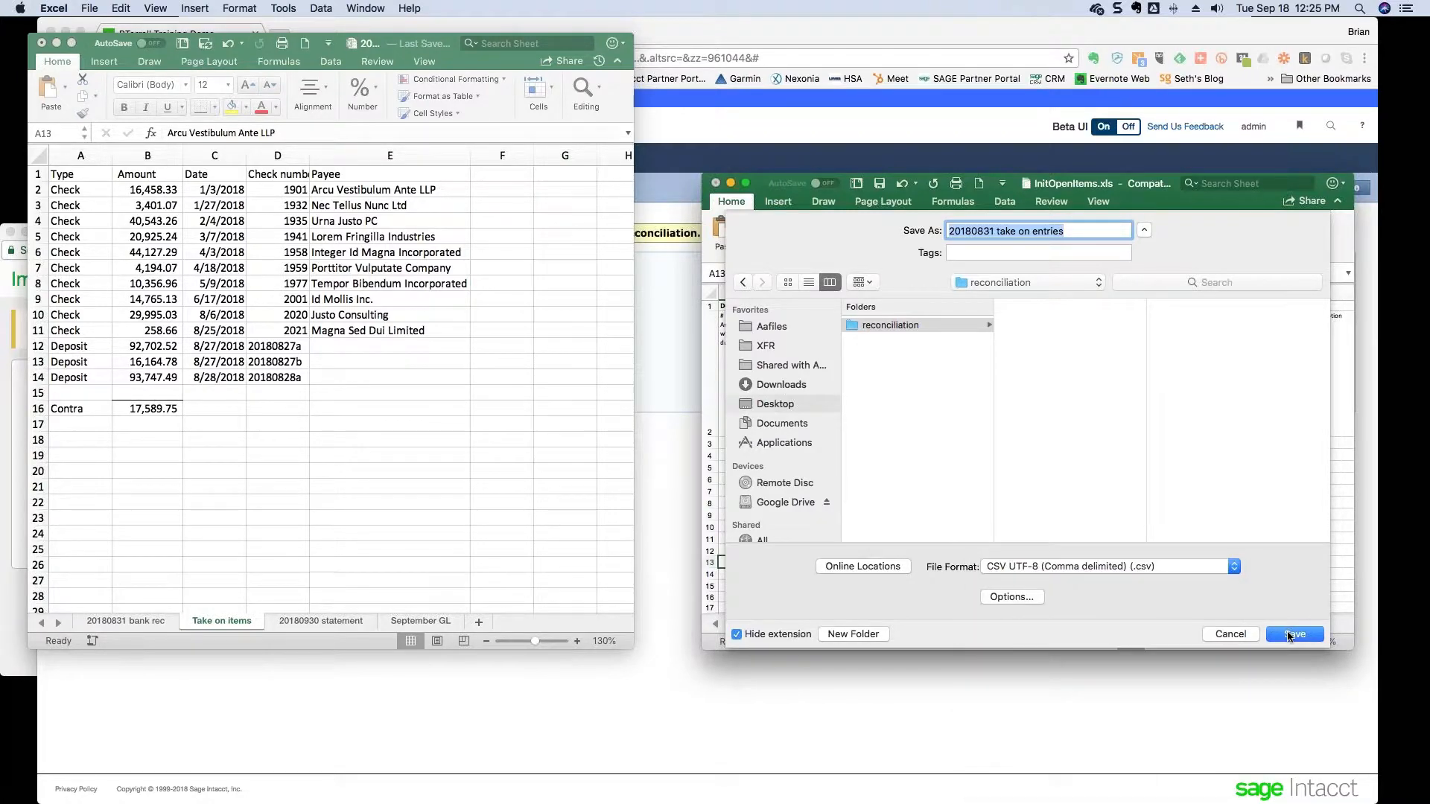
{"action": "left_click", "coordinate": [1290, 634]}
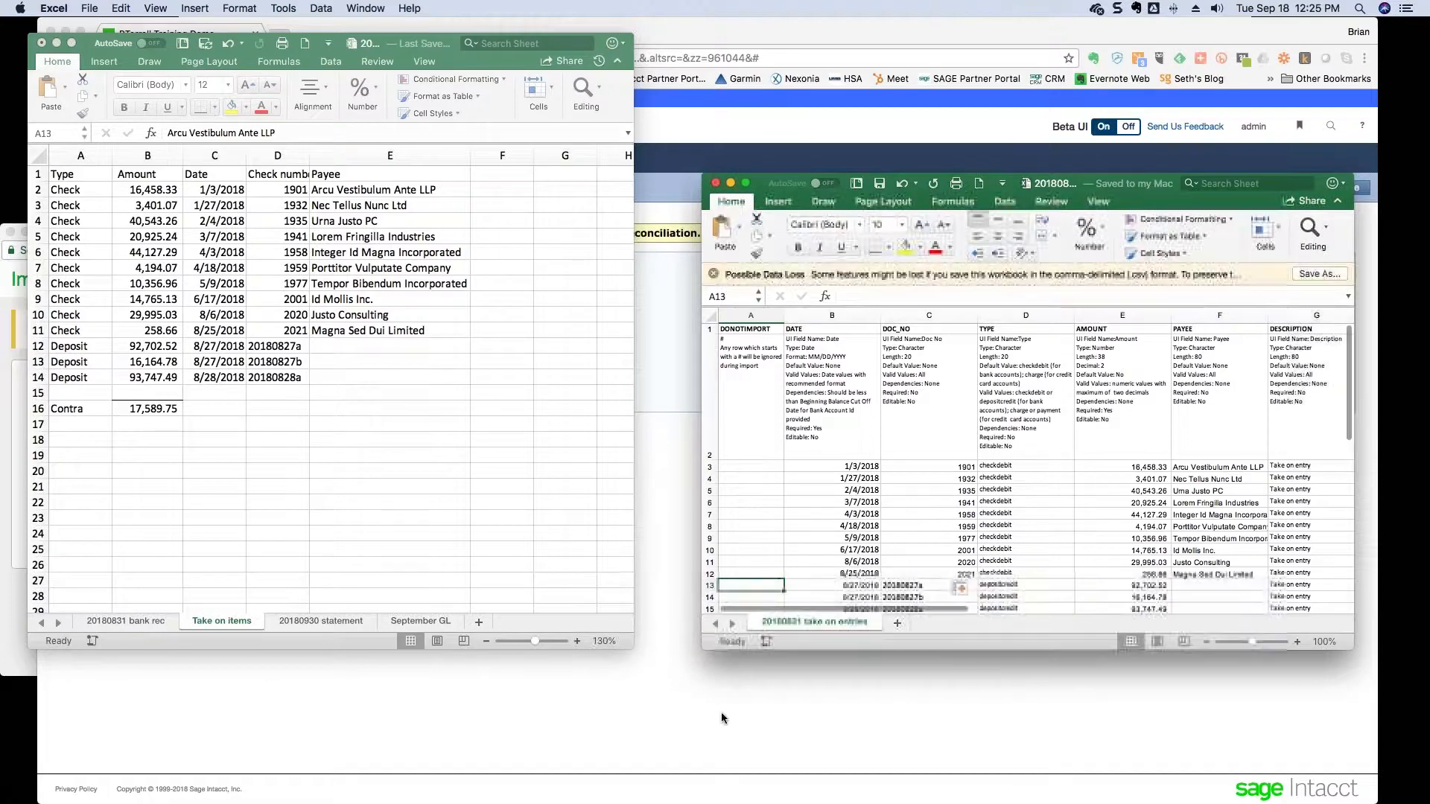
- Import '20180831 take on entries.csv' from Desktop/reconciliation through Initial Open Items
{"action": "left_click", "coordinate": [710, 714]}
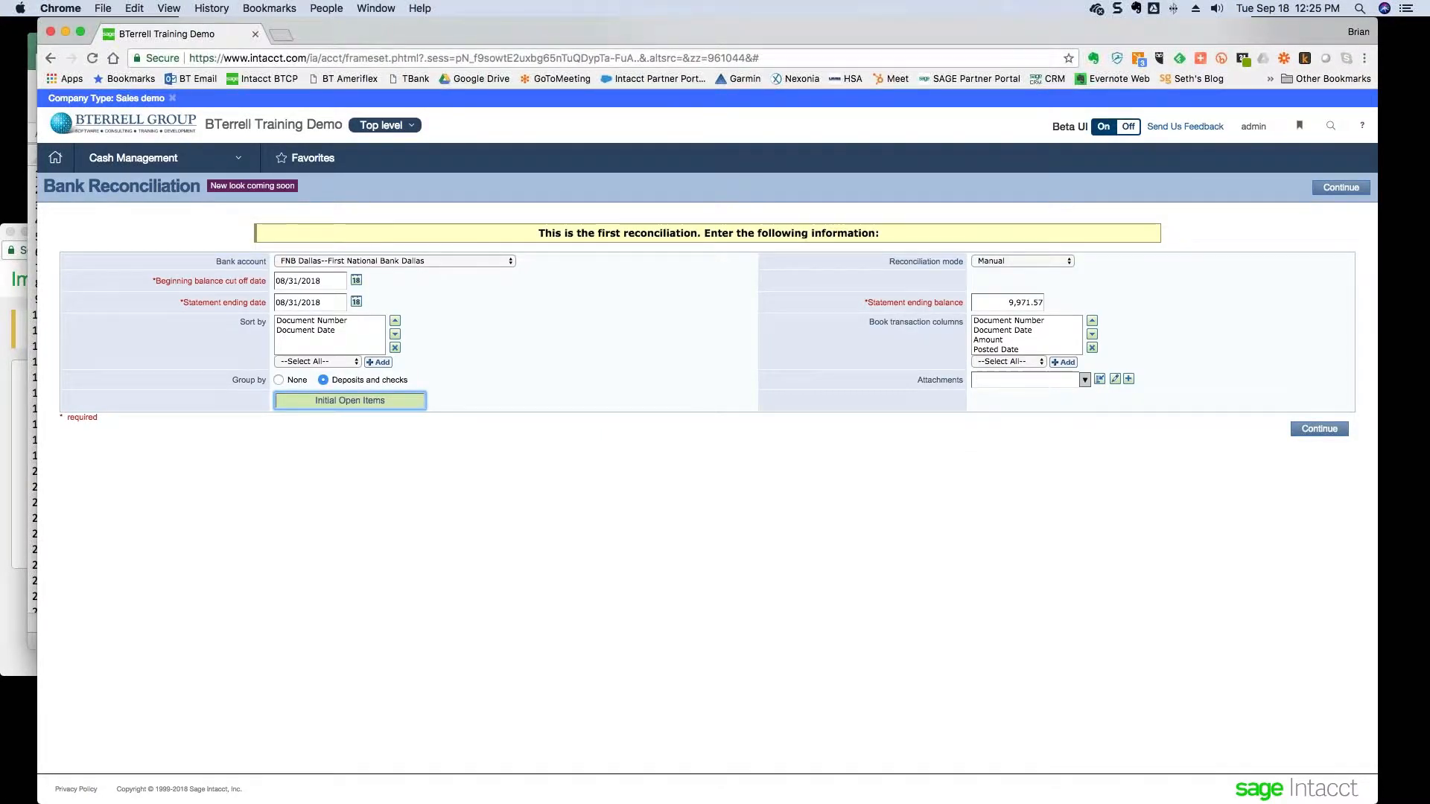
{"action": "left_click", "coordinate": [970, 172]}
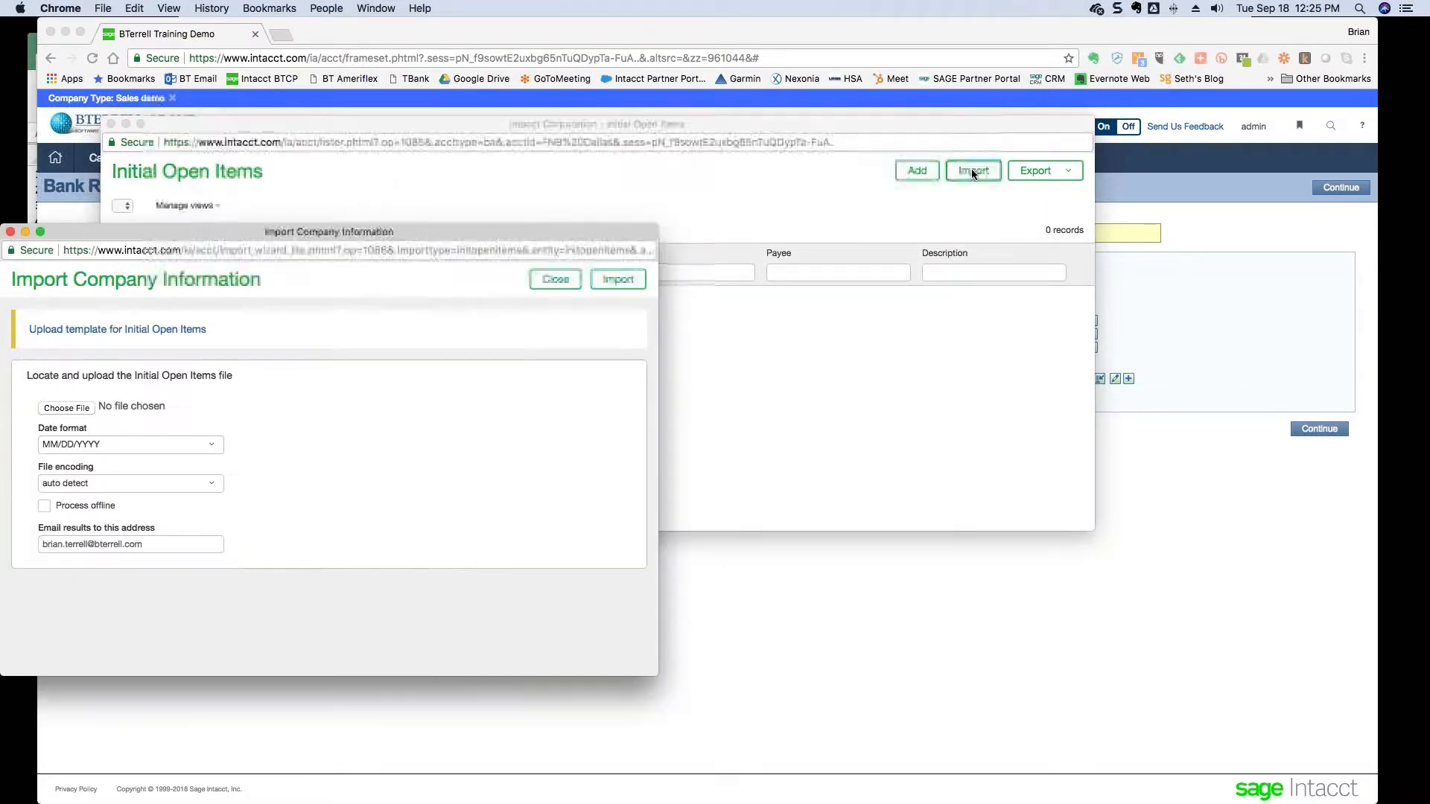
{"action": "left_click", "coordinate": [74, 408]}
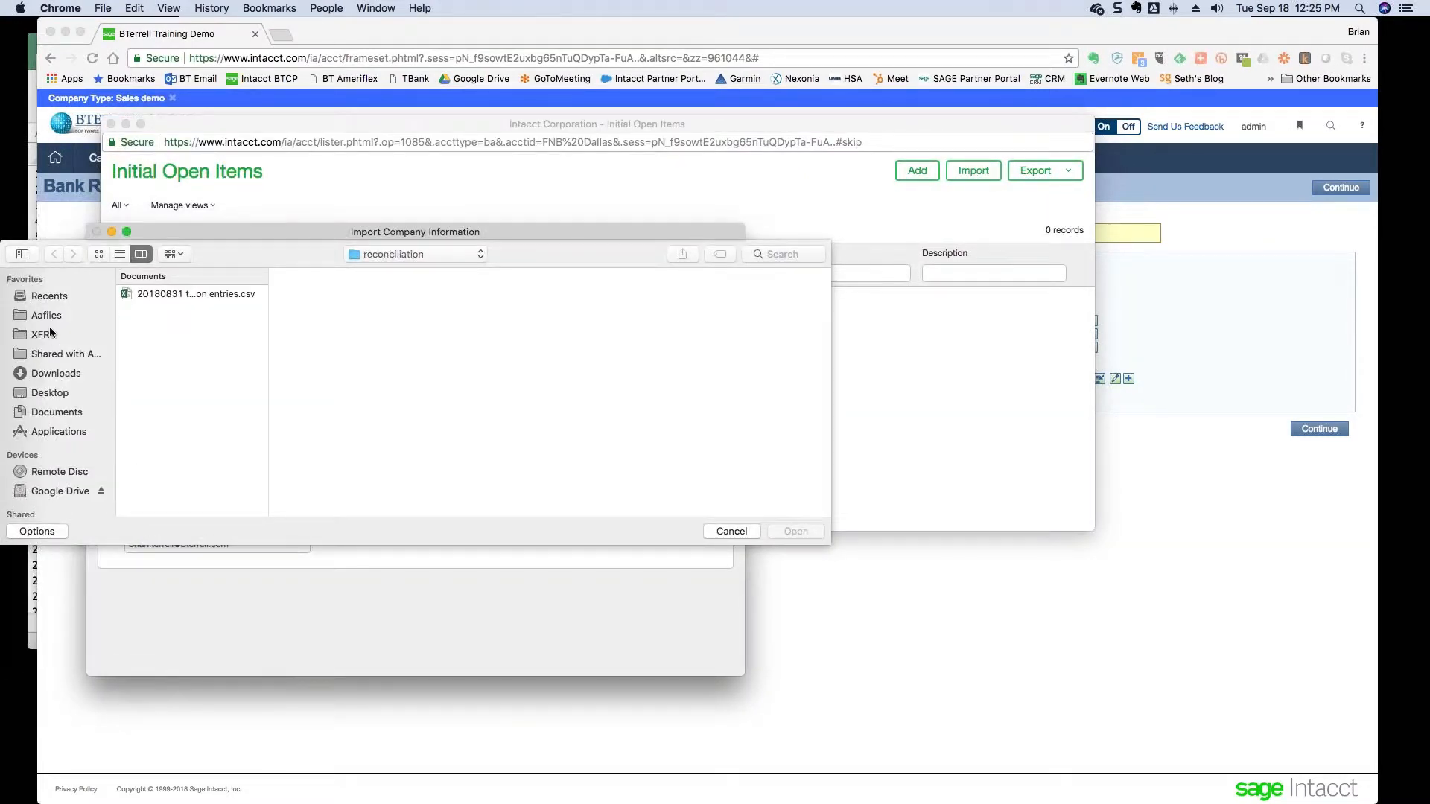
{"action": "left_click", "coordinate": [51, 392]}
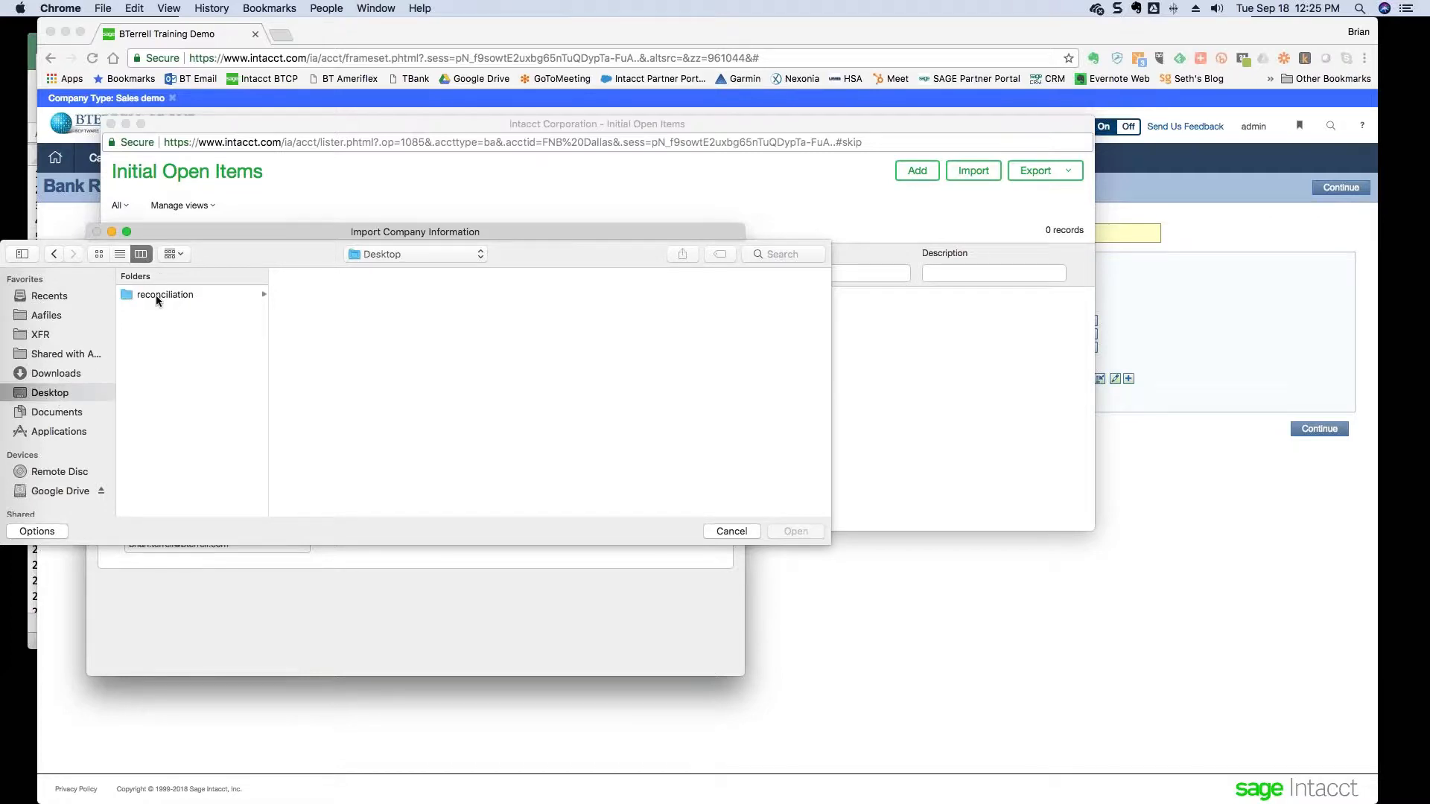
{"action": "left_click", "coordinate": [155, 295]}
{"action": "left_click", "coordinate": [293, 295]}
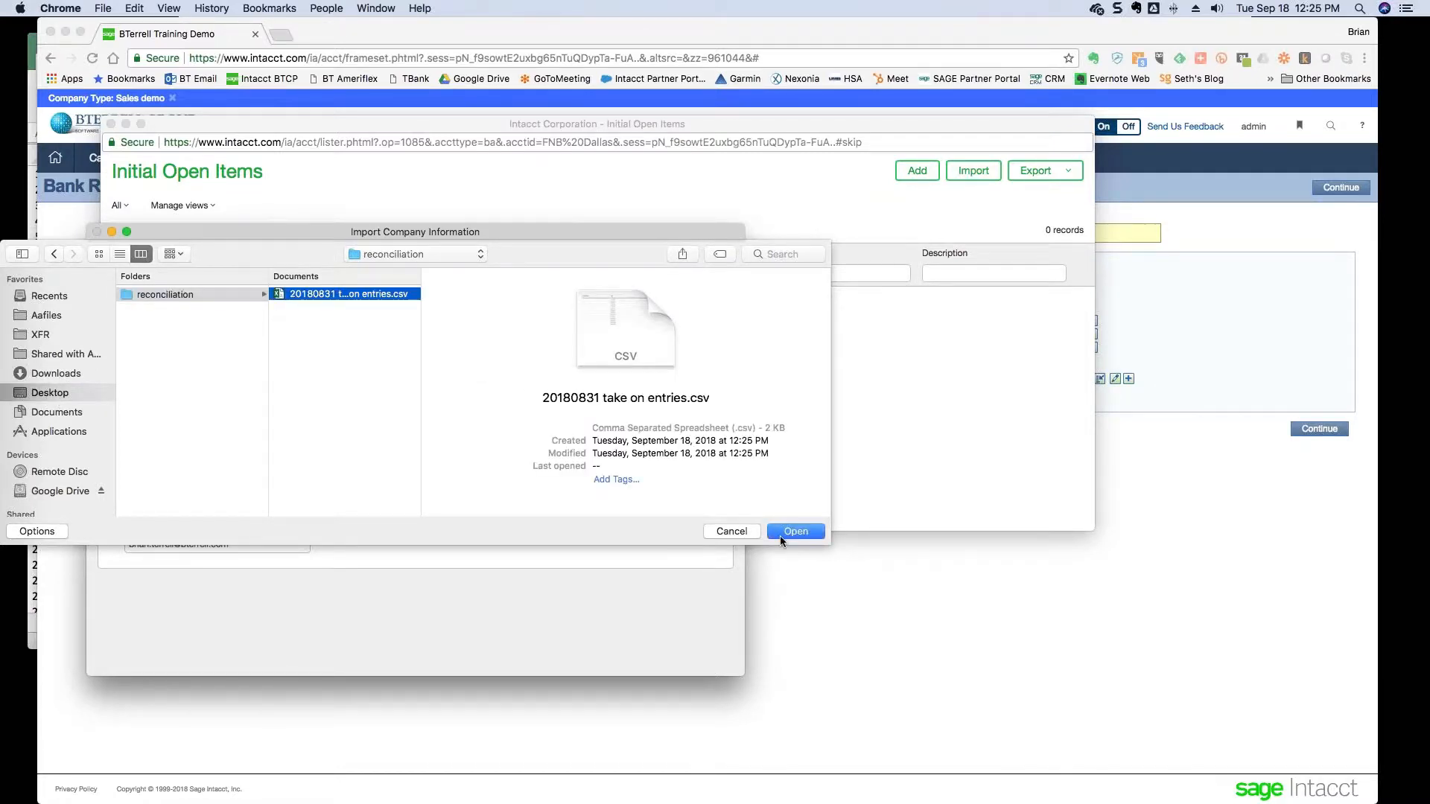
{"action": "left_click", "coordinate": [780, 535]}
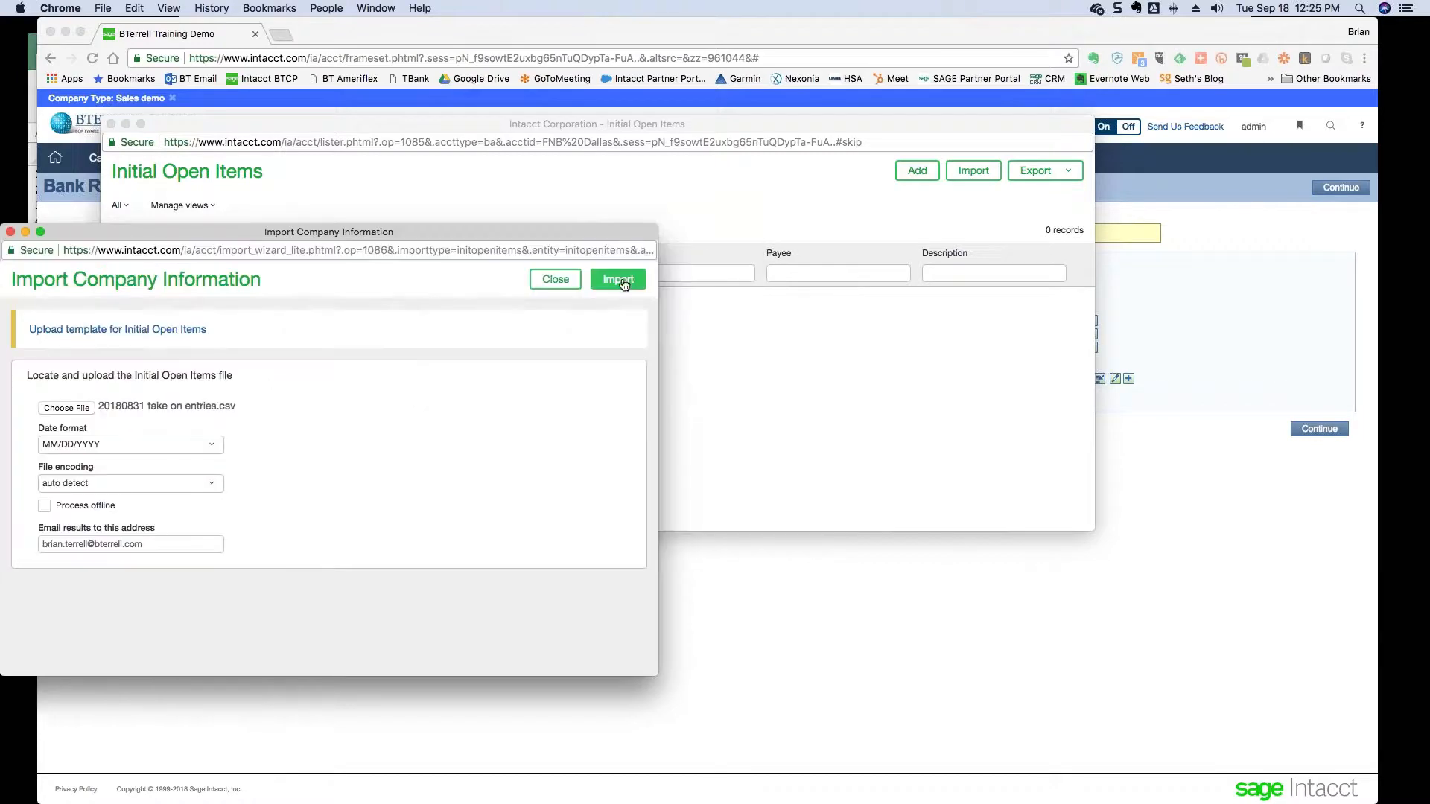
{"action": "left_click", "coordinate": [618, 279]}
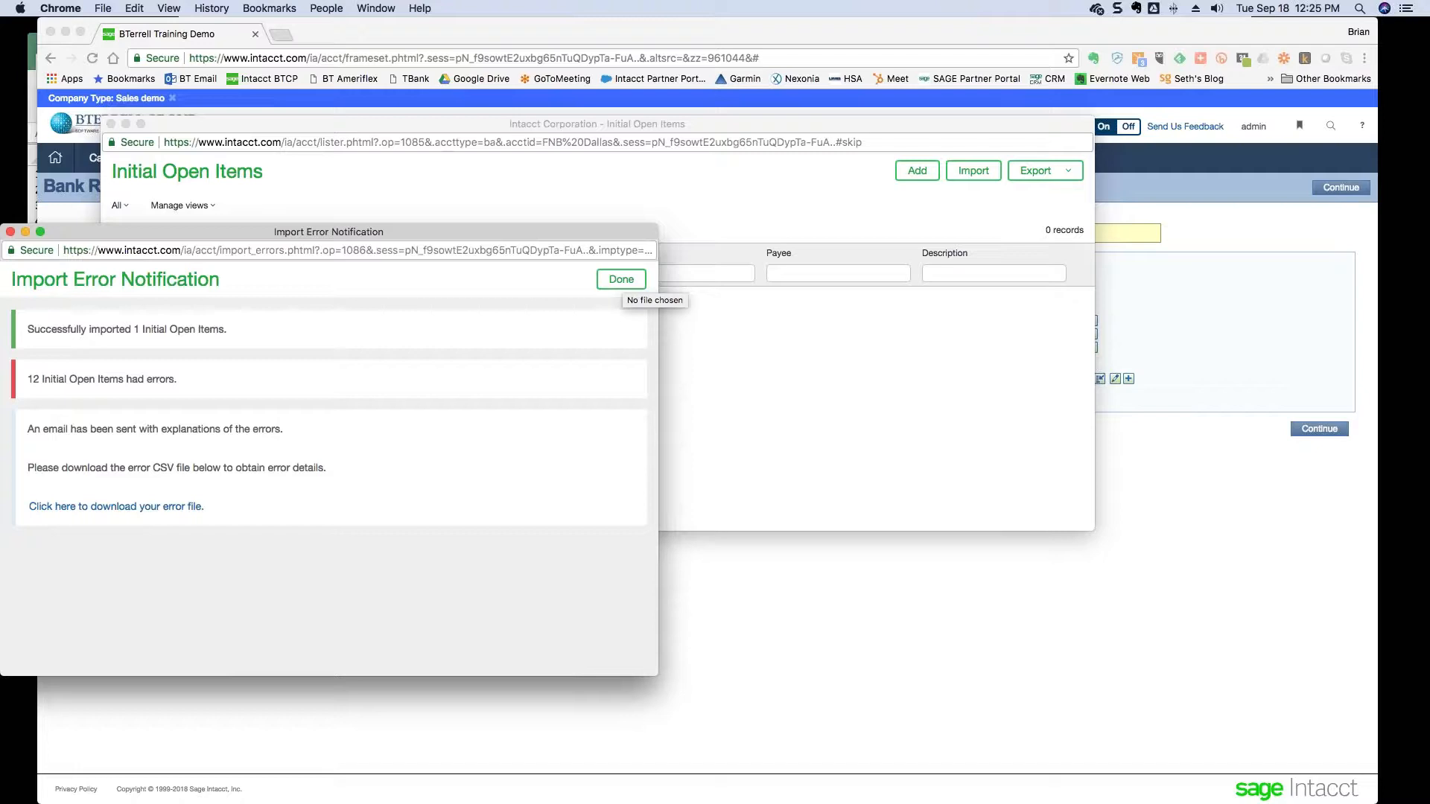
- Review the import error notice reporting 12 errors and dismiss it
{"action": "left_click_drag", "start_coordinate": [513, 230], "coordinate": [721, 195]}
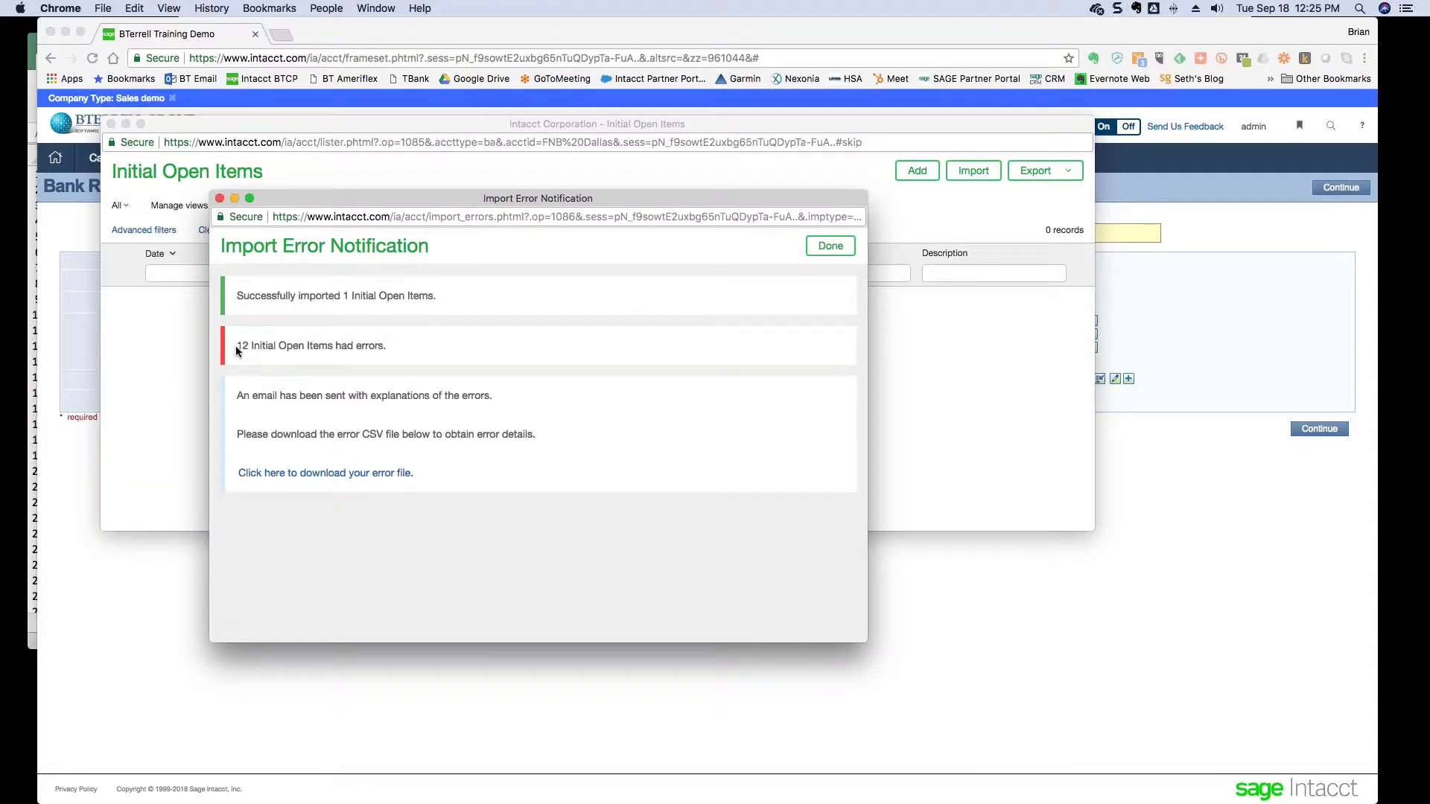
{"action": "left_click_drag", "start_coordinate": [236, 346], "coordinate": [383, 345]}
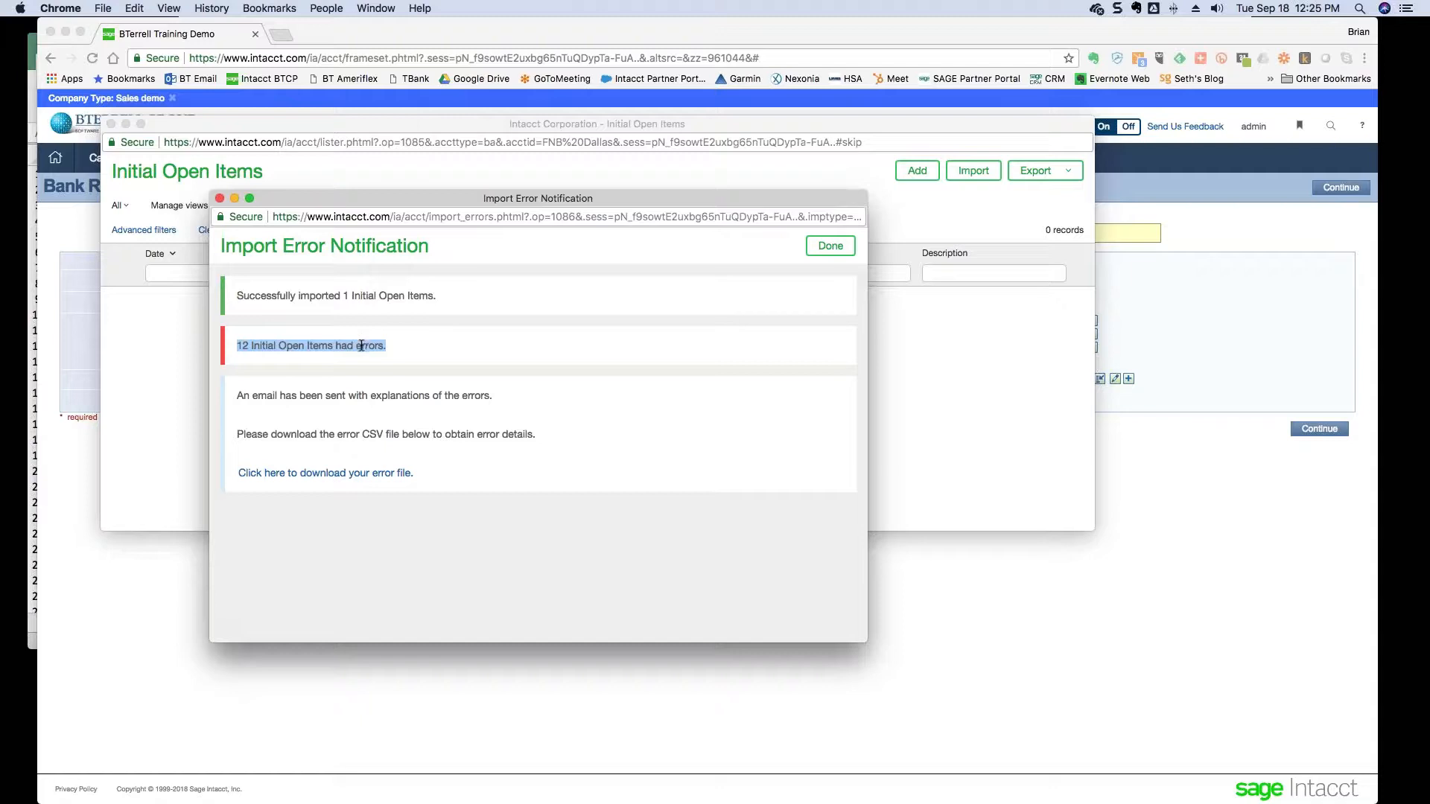
{"action": "left_click", "coordinate": [829, 247]}
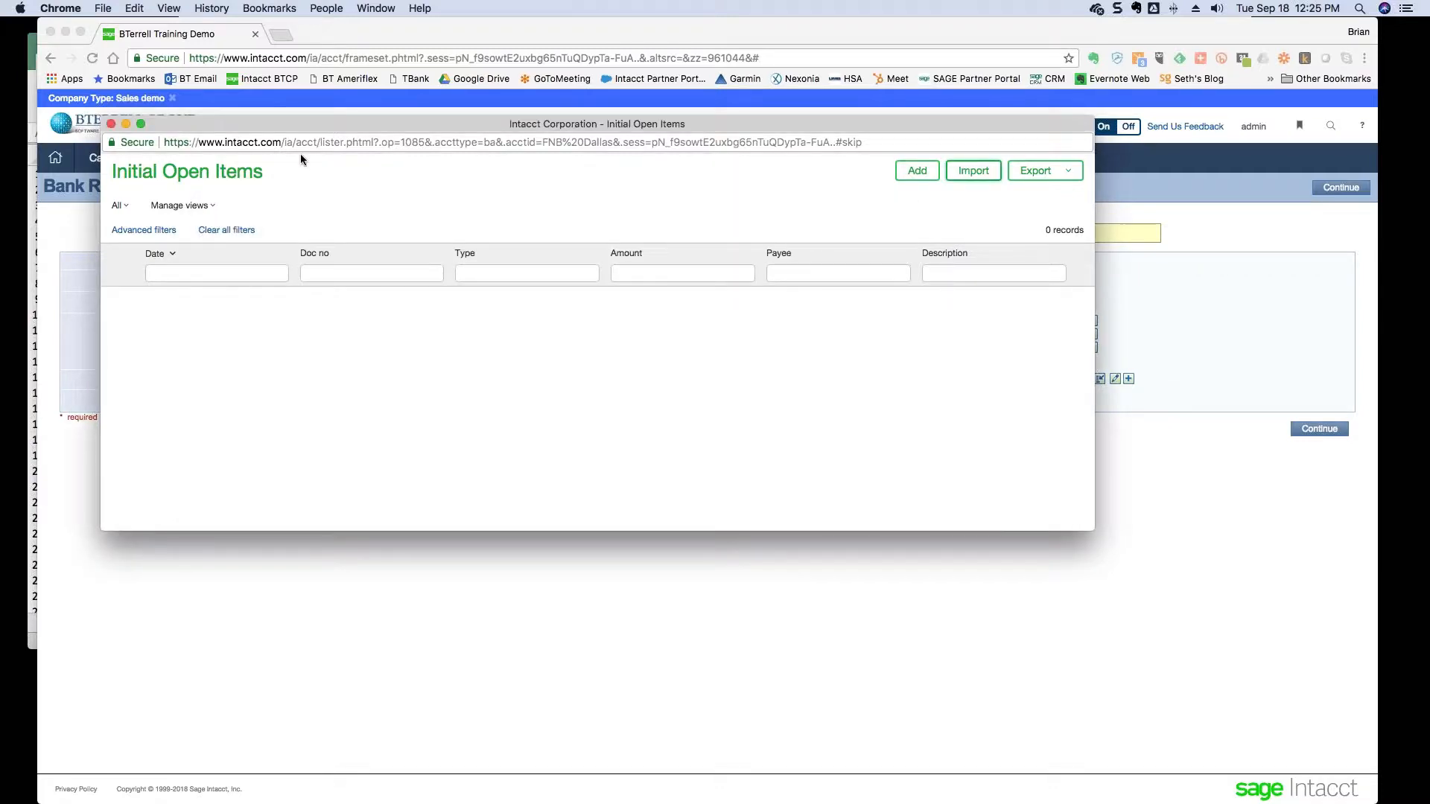
- Reopen the initial open items list, widen it, and select the imported check 2021
{"action": "left_click", "coordinate": [112, 124]}
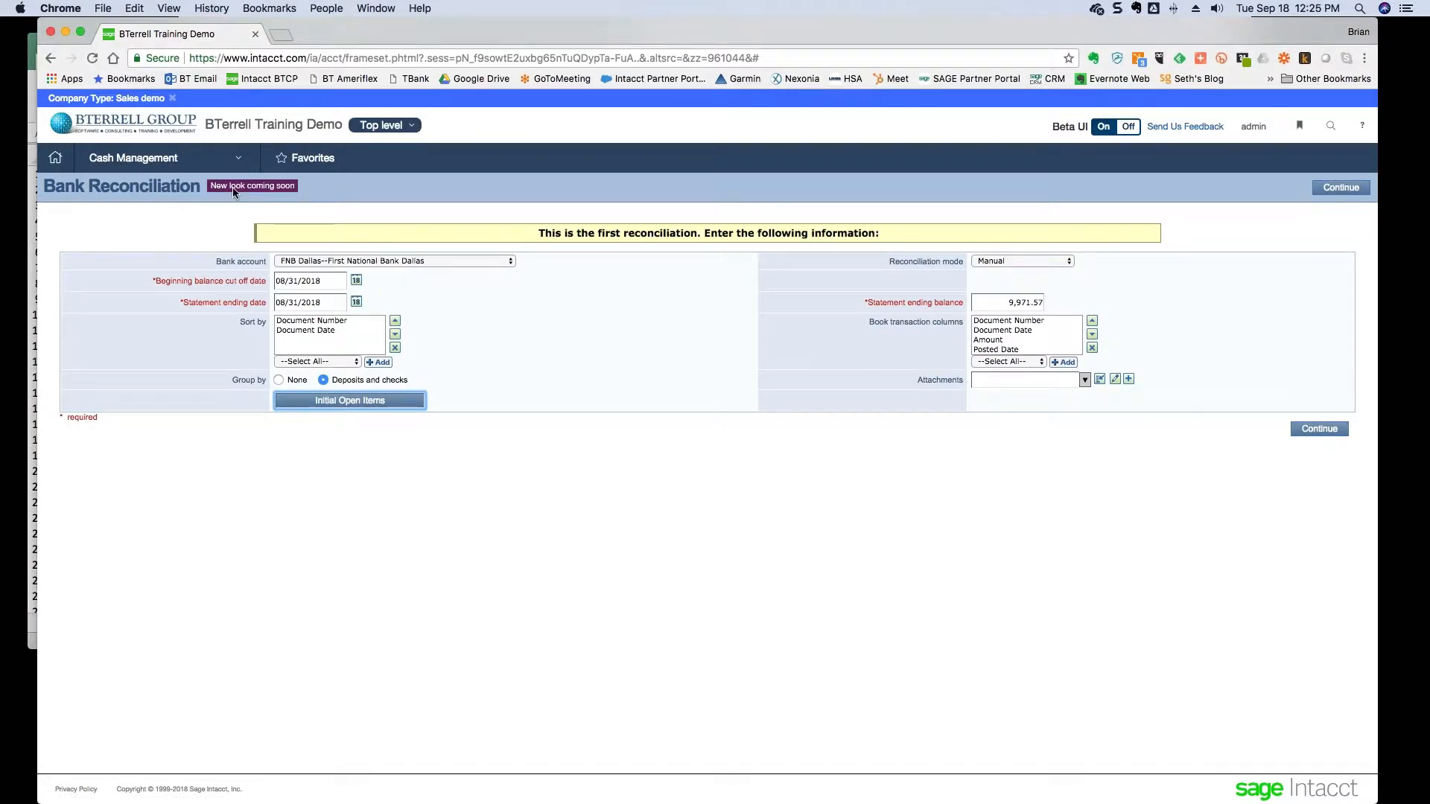
{"action": "left_click", "coordinate": [350, 401]}
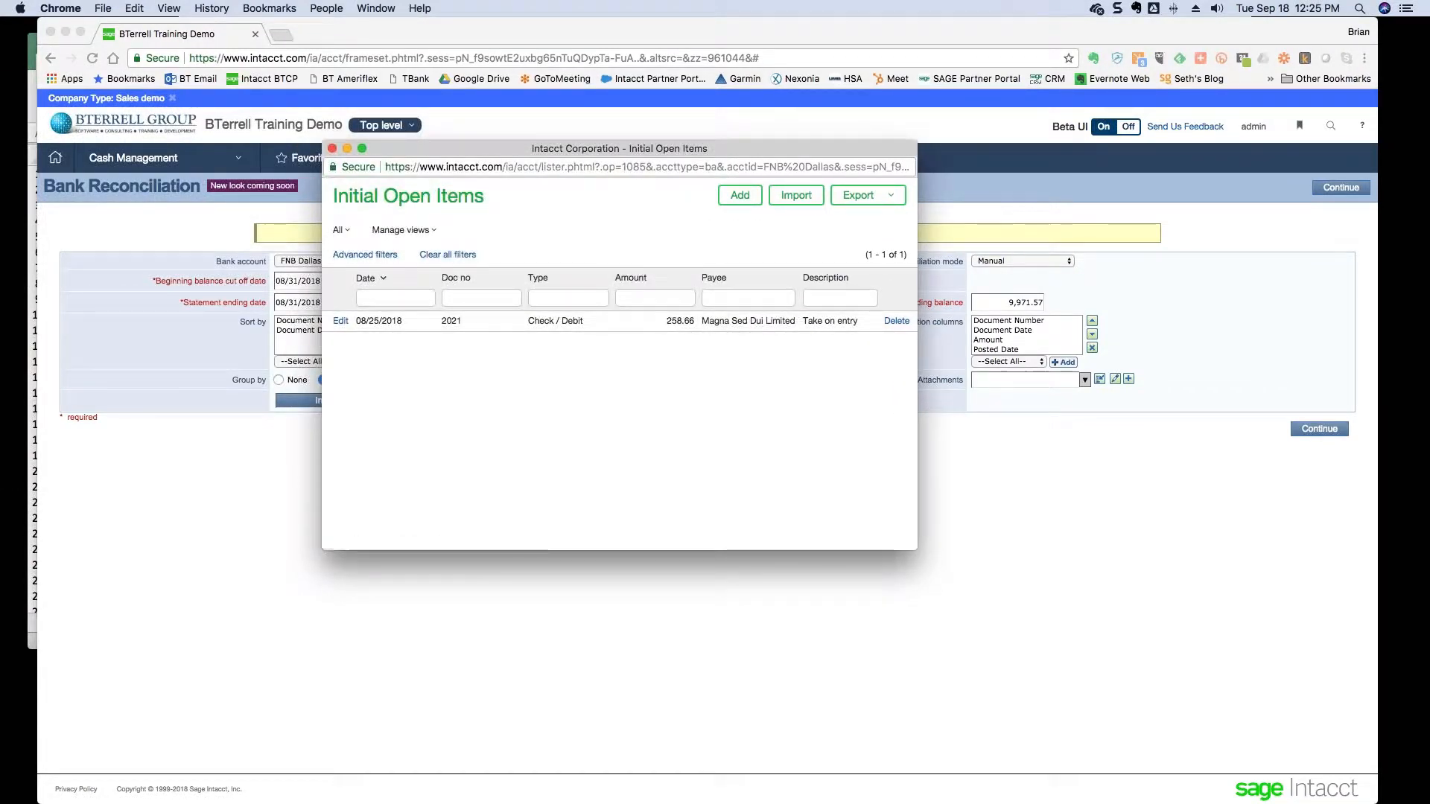
{"action": "left_click_drag", "start_coordinate": [918, 394], "coordinate": [1112, 395]}
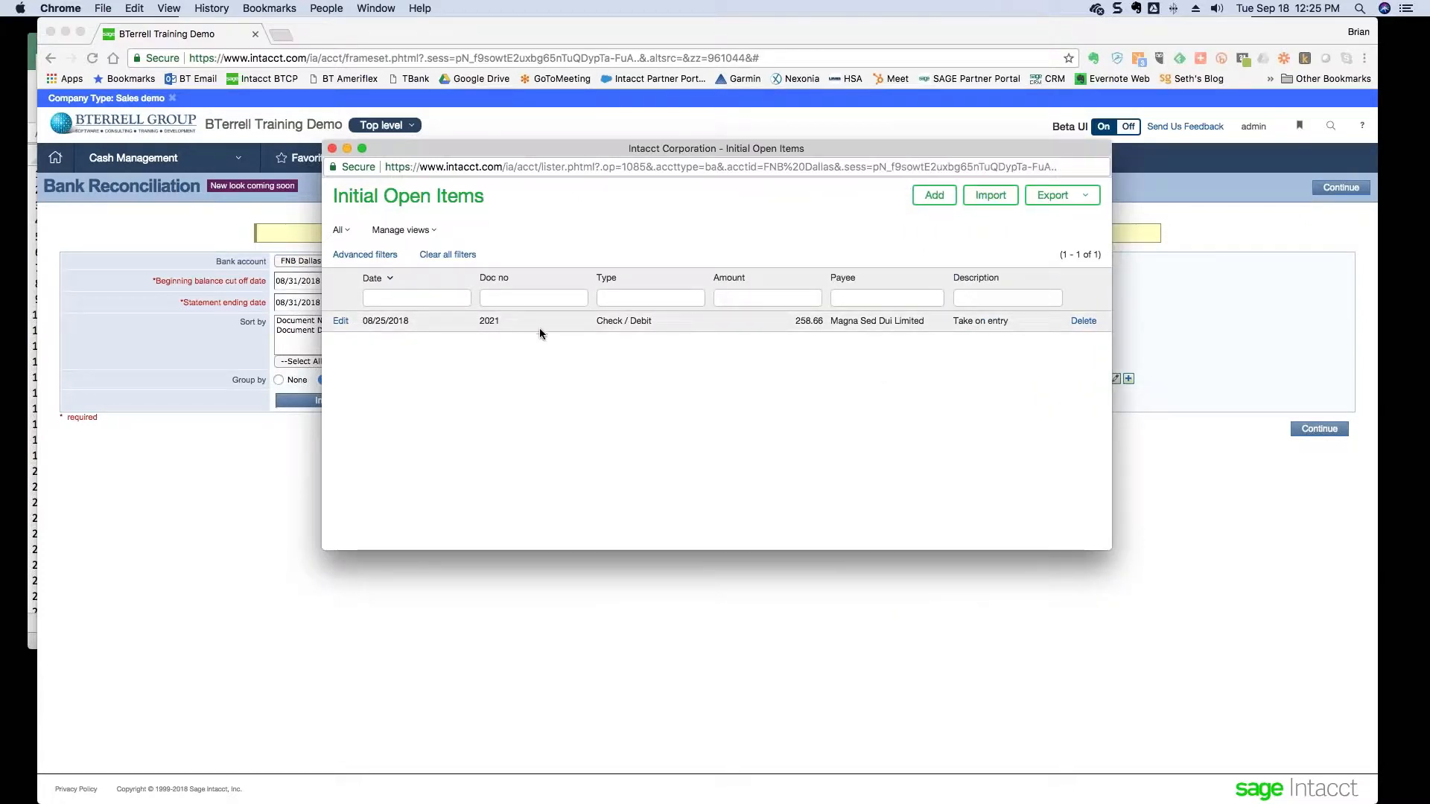
{"action": "double_click", "coordinate": [486, 320]}
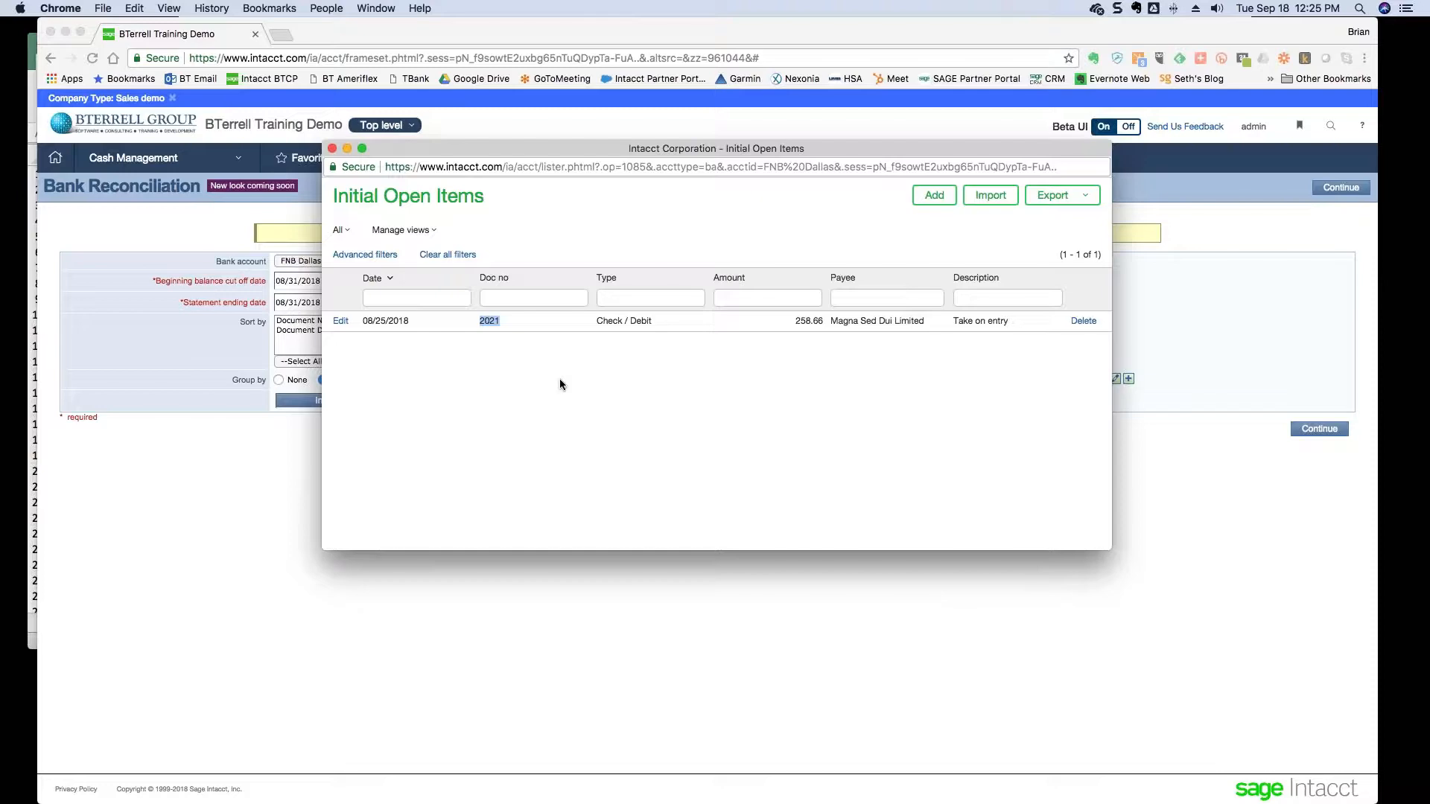
{"action": "key", "text": "super+Tab"}
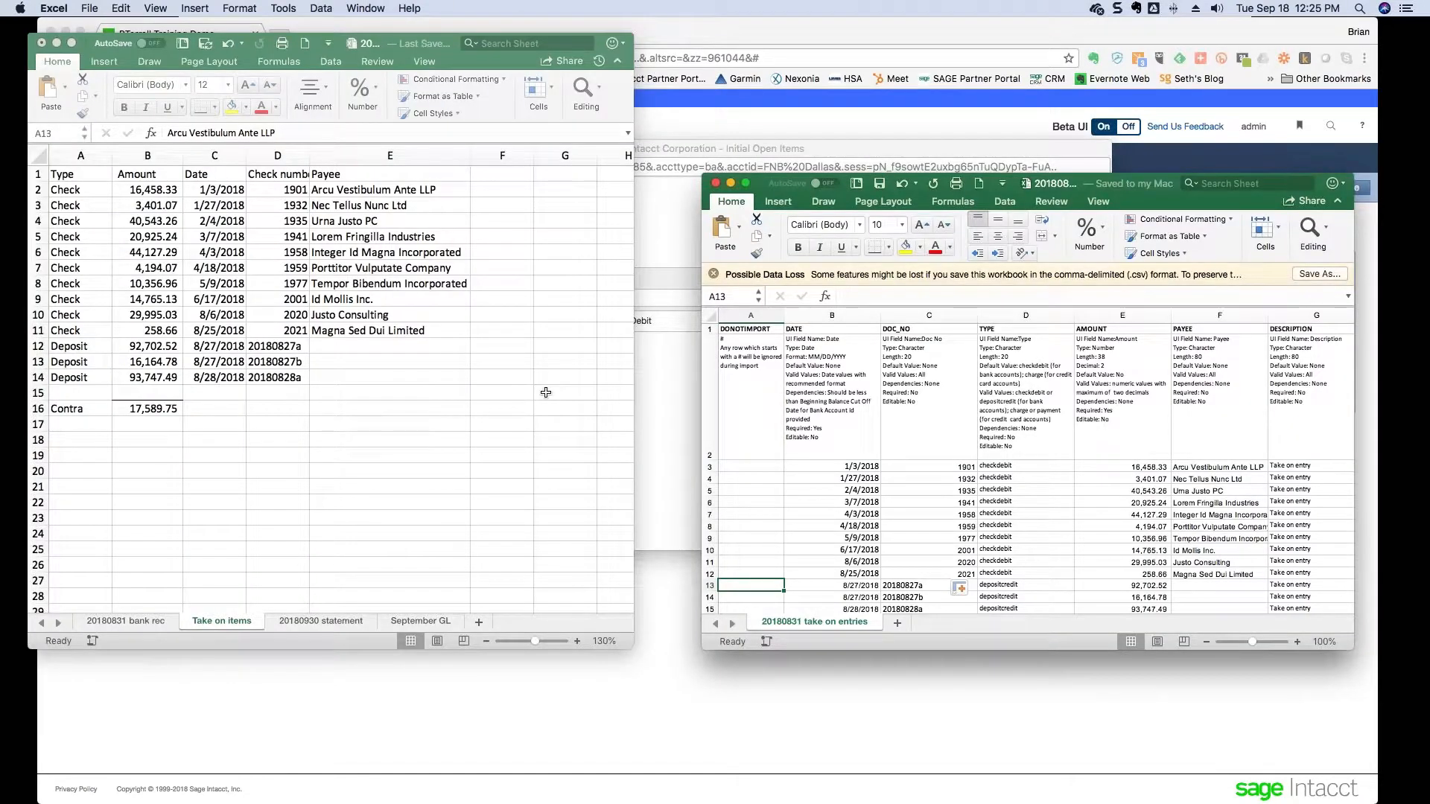
- Compare the CSV's 8/6/2018 dates and doc numbers 2020–2021 with Take on items, then show the reconciliation folder
{"action": "left_click_drag", "start_coordinate": [372, 189], "coordinate": [388, 330]}
{"action": "left_click", "coordinate": [893, 507]}
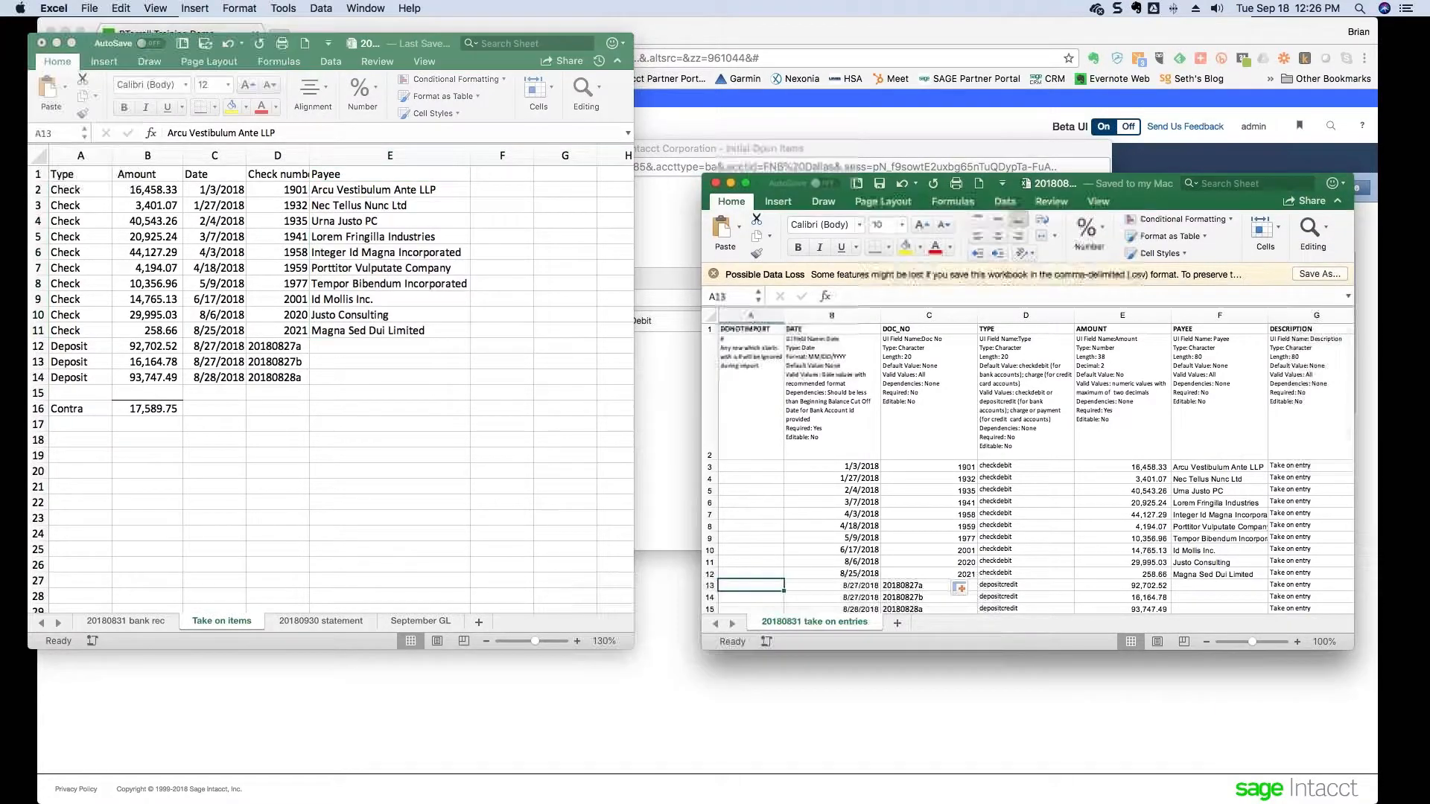
{"action": "left_click", "coordinate": [913, 550]}
{"action": "key", "text": "Down"}
{"action": "key", "text": "Down"}
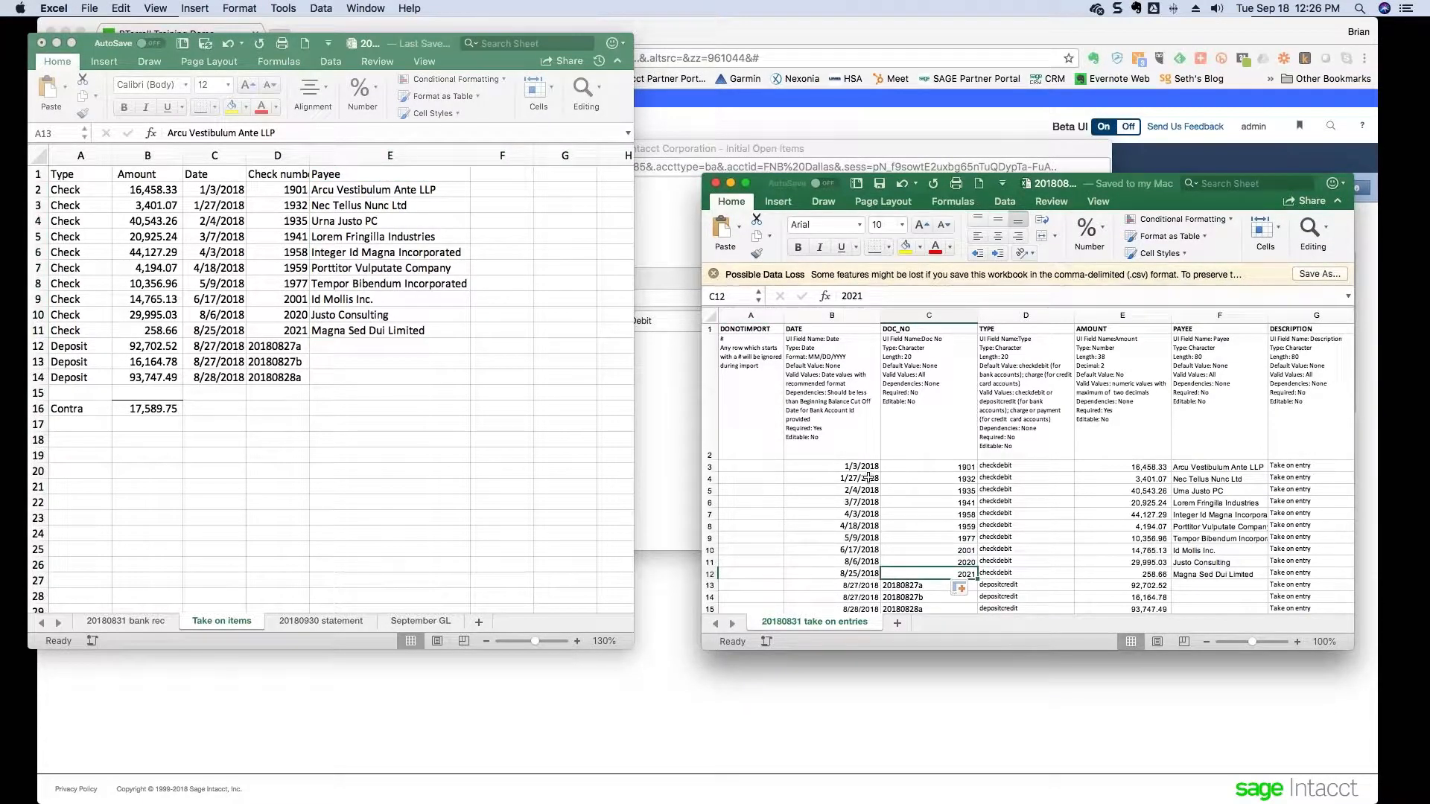
{"action": "key", "text": "Left"}
{"action": "key", "text": "Up"}
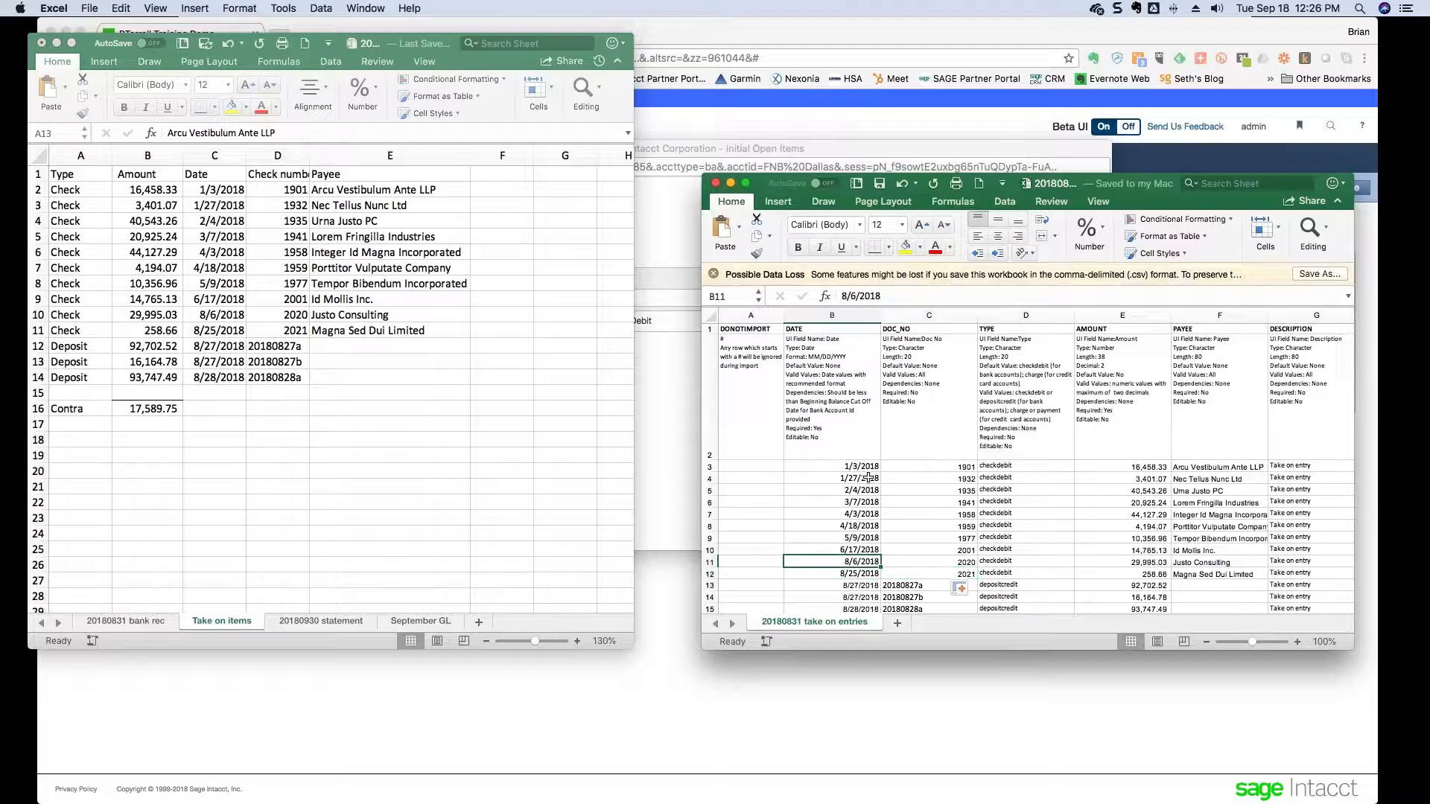
{"action": "key", "text": "Right"}
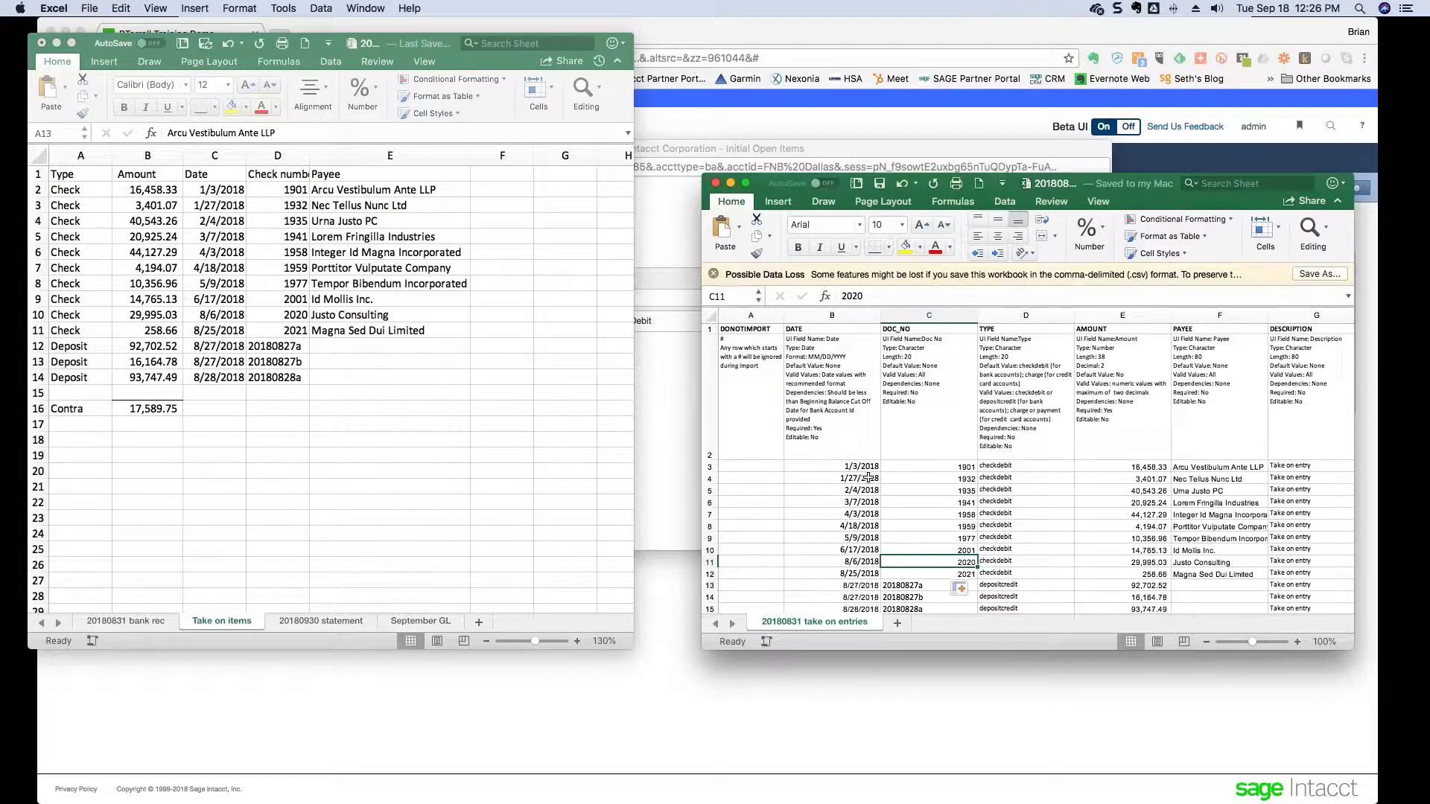
{"action": "key", "text": "super+Tab"}
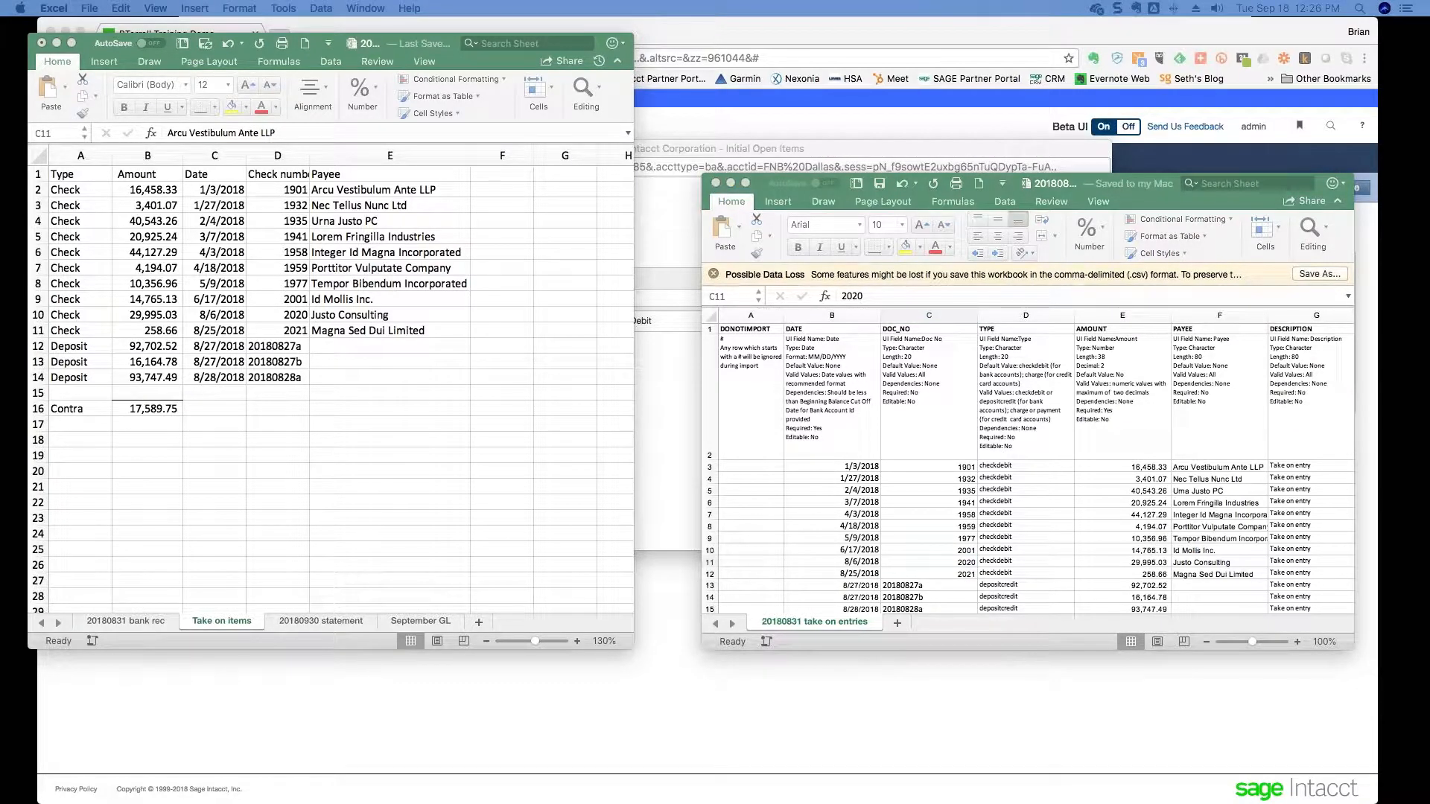
{"action": "left_click_drag", "start_coordinate": [2, 178], "coordinate": [490, 212]}
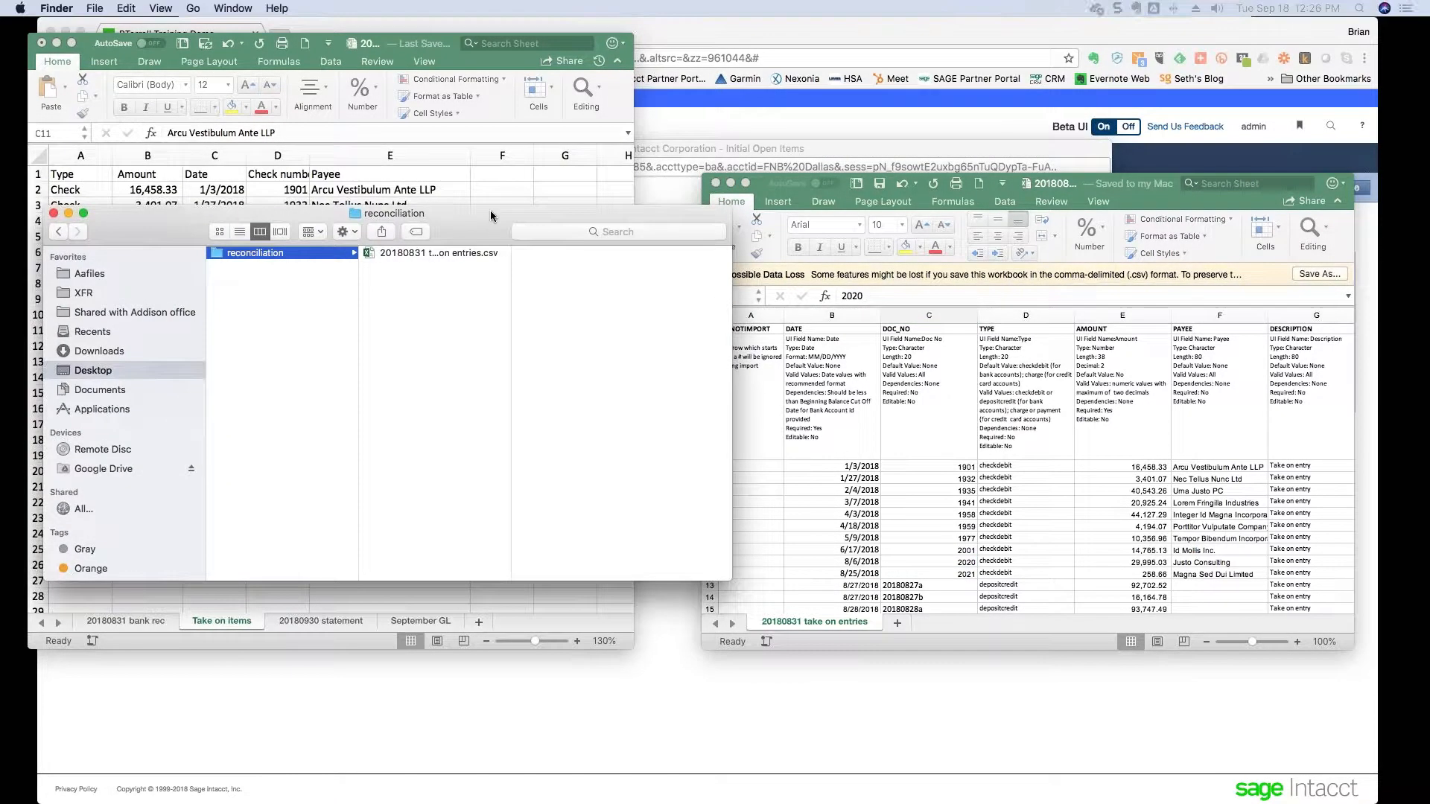
- Open the take-on CSV in TextEdit and delete the thousands comma from 29,995.03
{"action": "right_click", "coordinate": [440, 255]}
{"action": "mouse_move", "coordinate": [566, 277]}
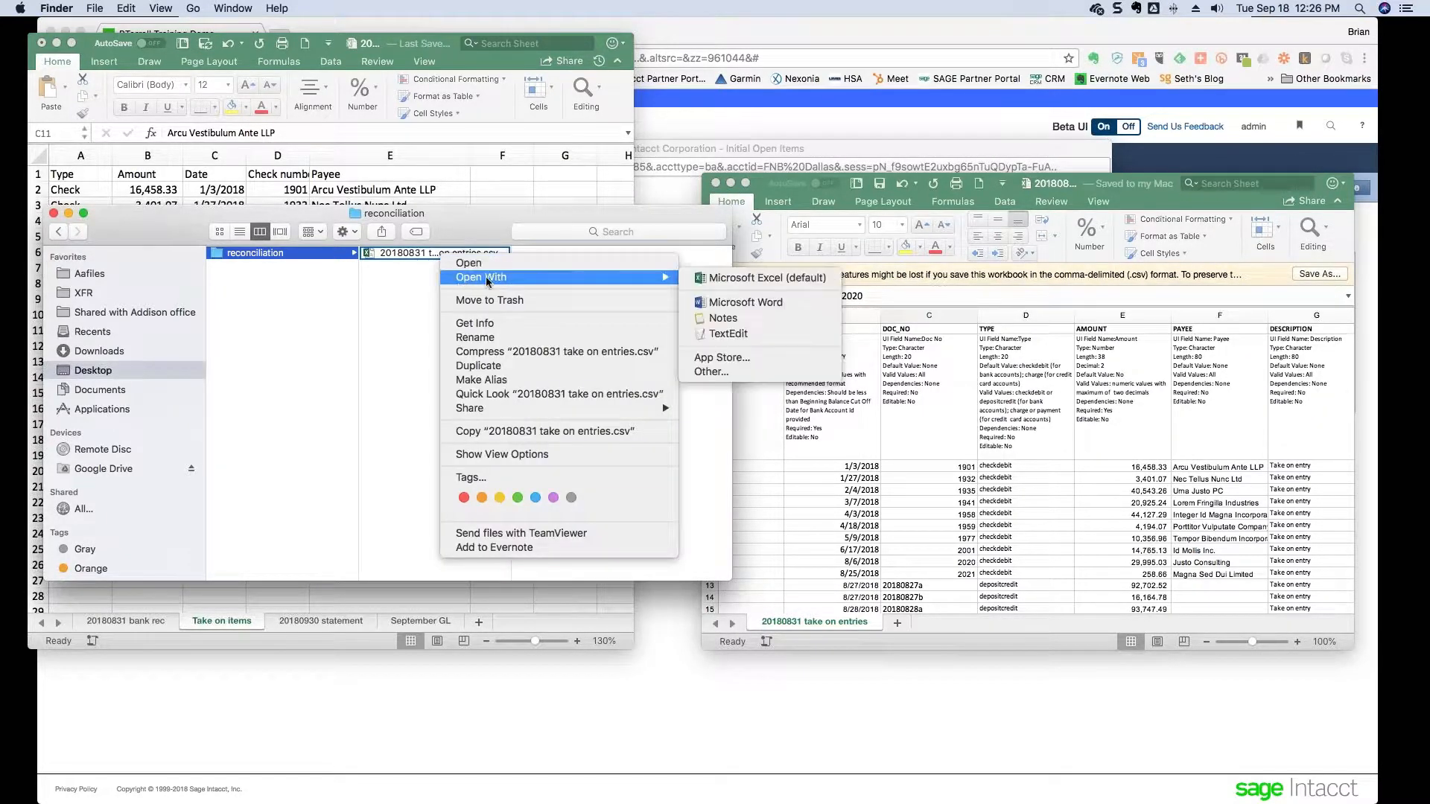
{"action": "left_click", "coordinate": [710, 334]}
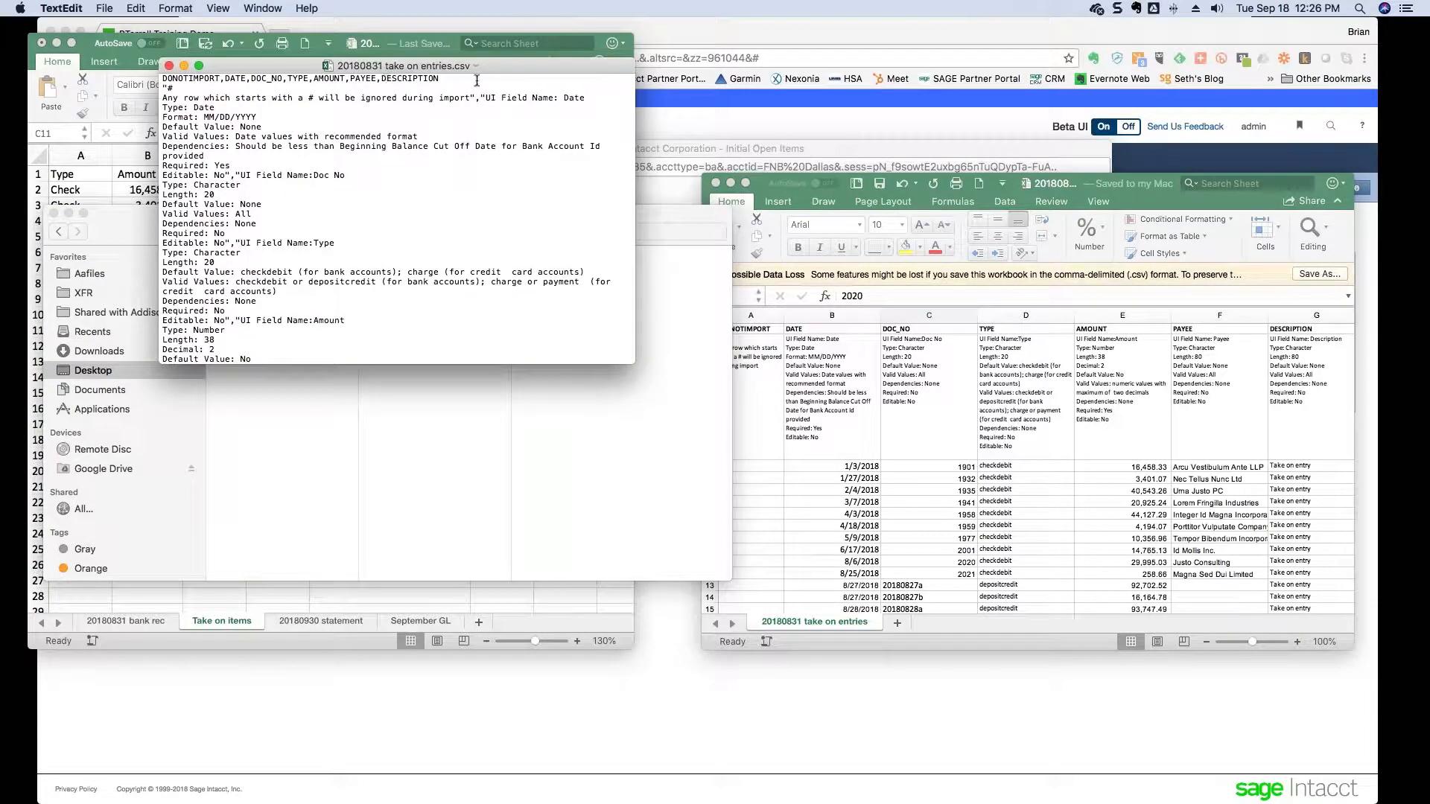
{"action": "left_click_drag", "start_coordinate": [634, 325], "coordinate": [1008, 325]}
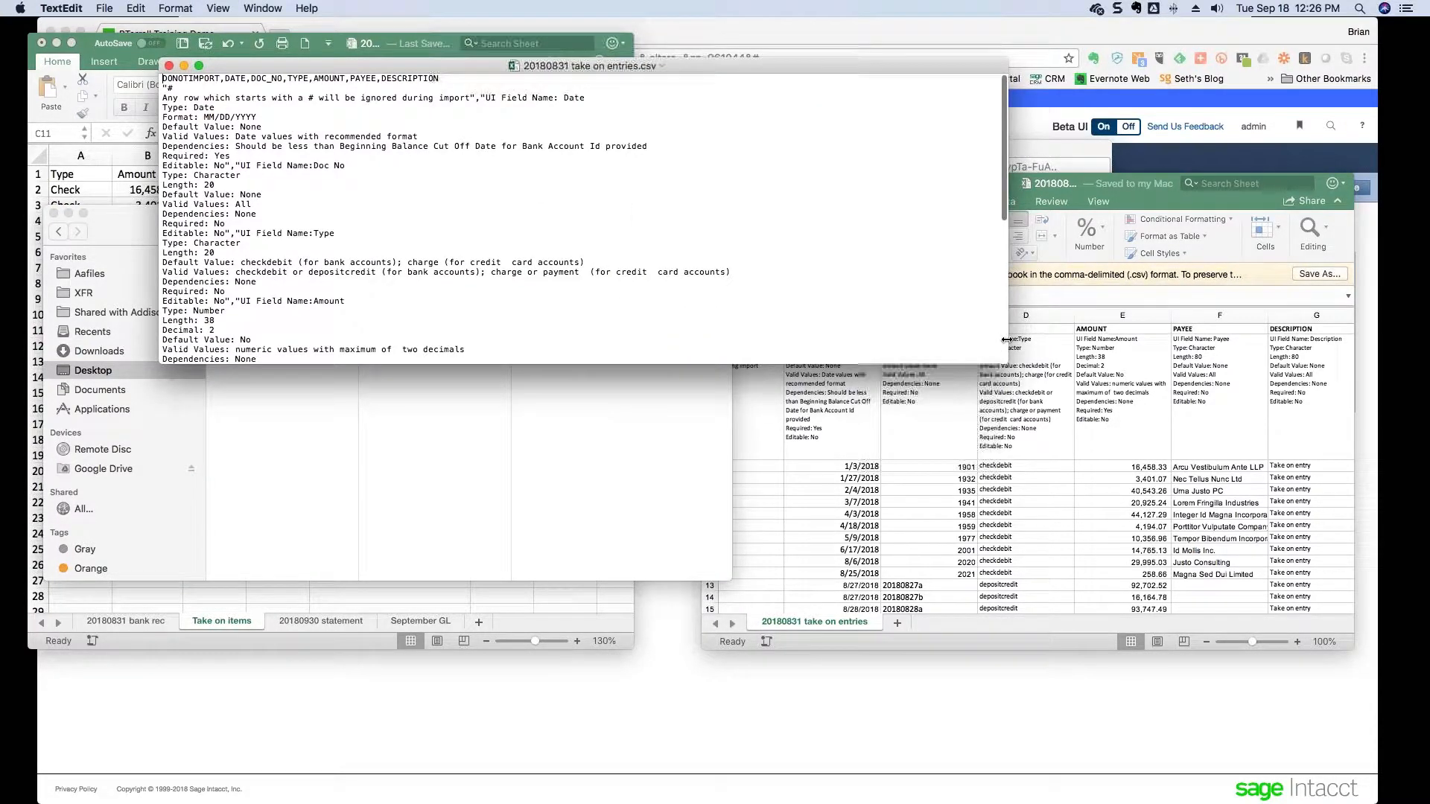
{"action": "scroll", "coordinate": [332, 283], "scroll_direction": "down", "scroll_amount": 10}
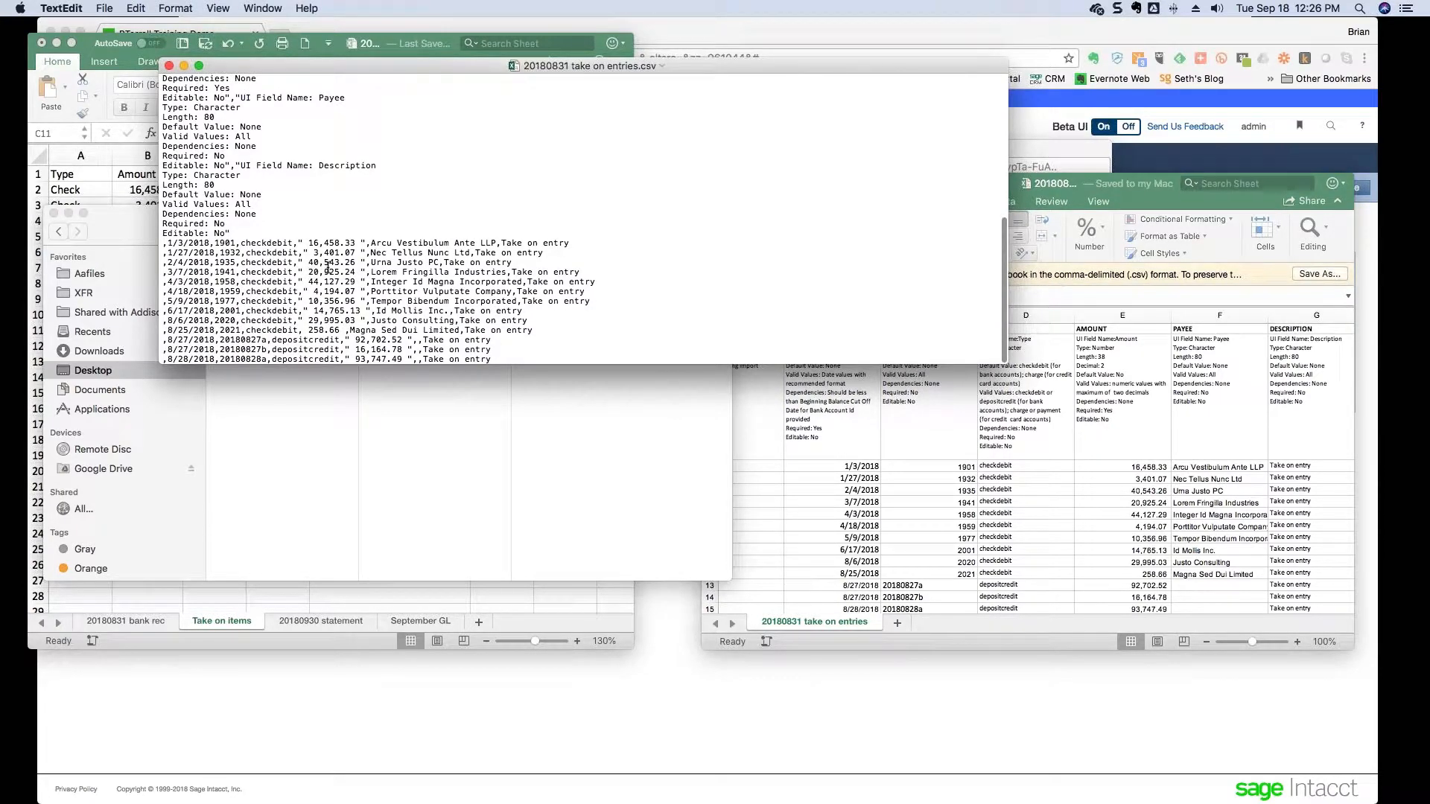
{"action": "double_click", "coordinate": [230, 331]}
{"action": "key", "text": "Right"}
{"action": "key", "text": "Right"}
{"action": "key", "text": "shift+Right"}
{"action": "key", "text": "Left"}
{"action": "key", "text": "Left"}
{"action": "key", "text": "shift+Right"}
{"action": "key", "text": "BackSpace"}
{"action": "left_click", "coordinate": [1140, 205]}
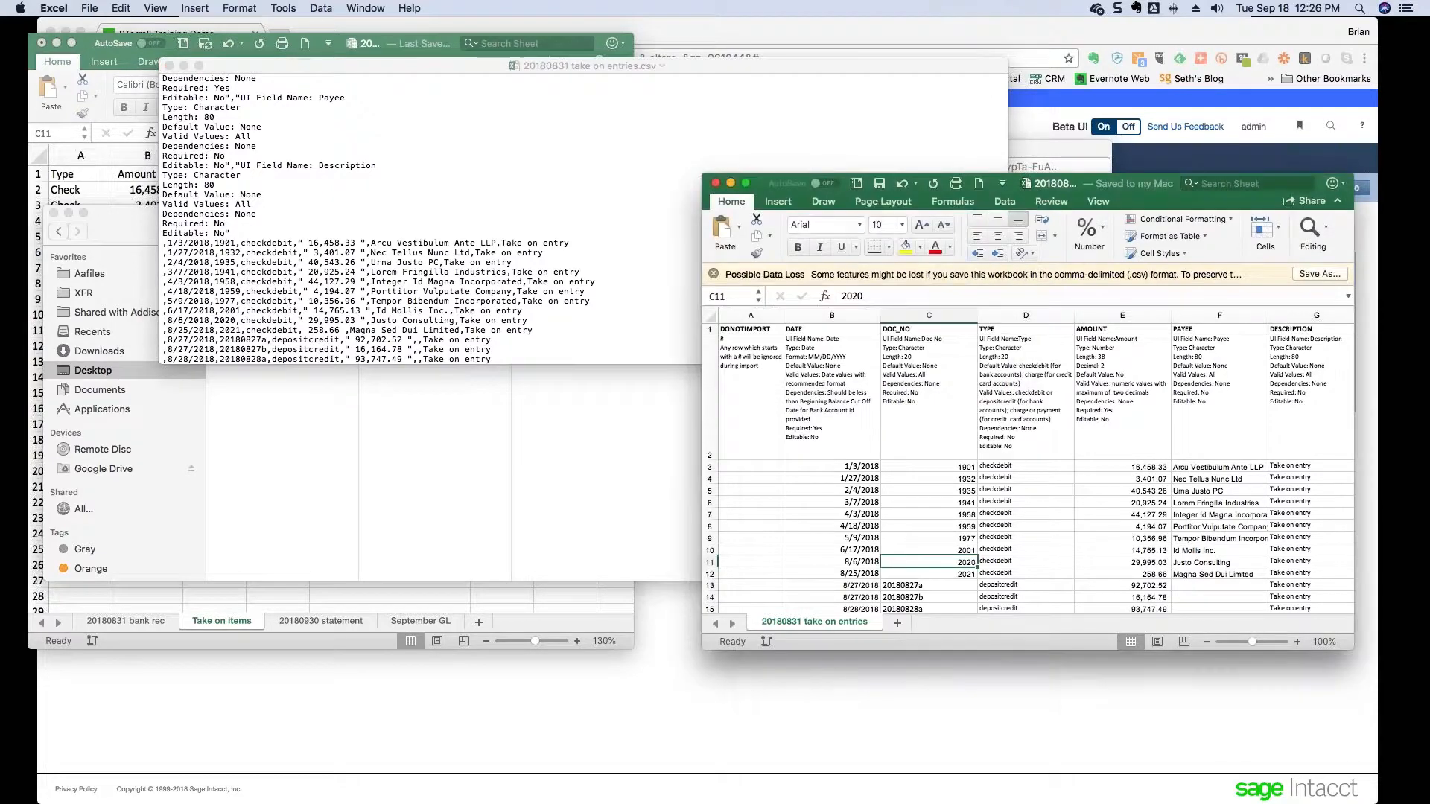
- Set the AMOUNT column (E) to General number format
{"action": "left_click", "coordinate": [1134, 316]}
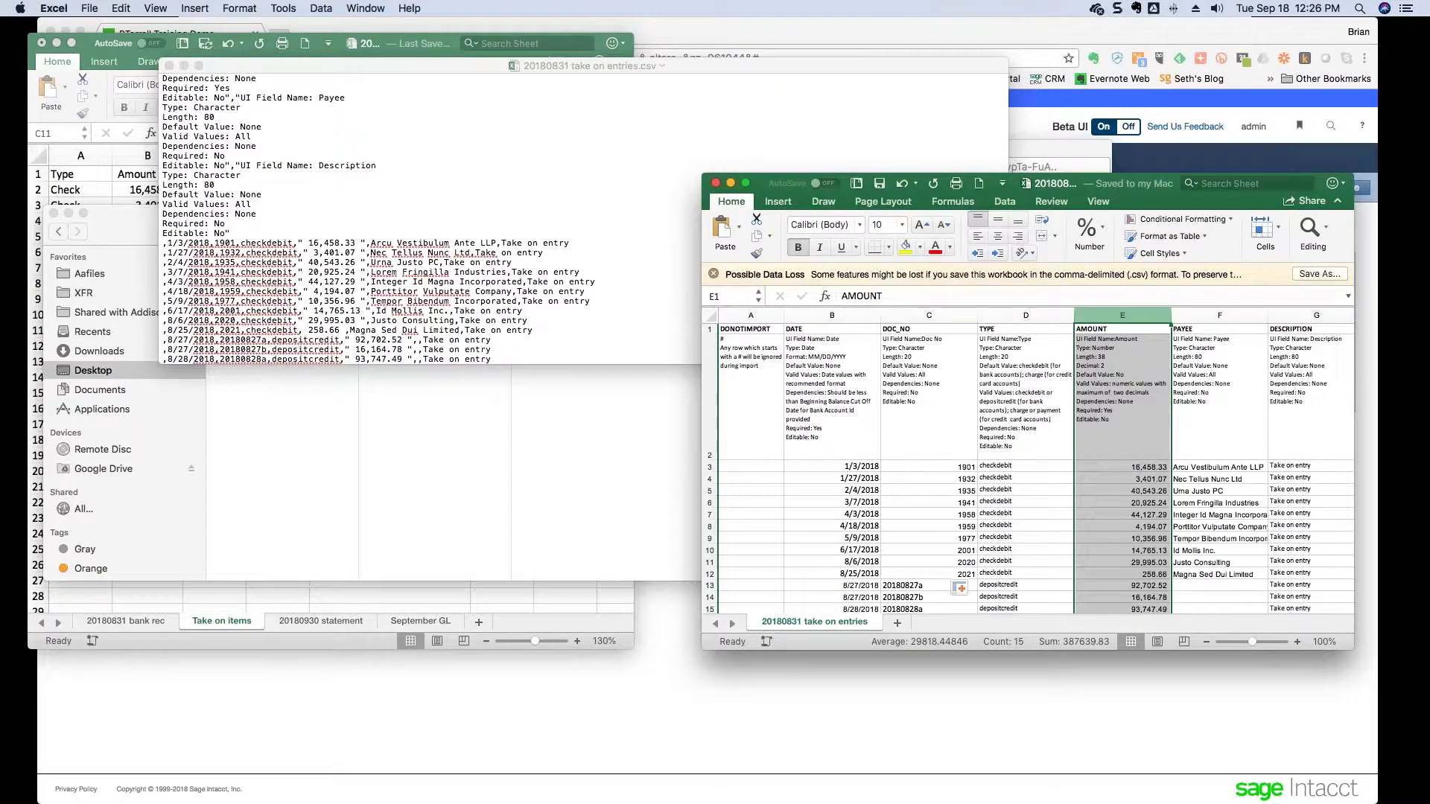
{"action": "left_click", "coordinate": [1104, 233]}
{"action": "left_click", "coordinate": [1144, 277]}
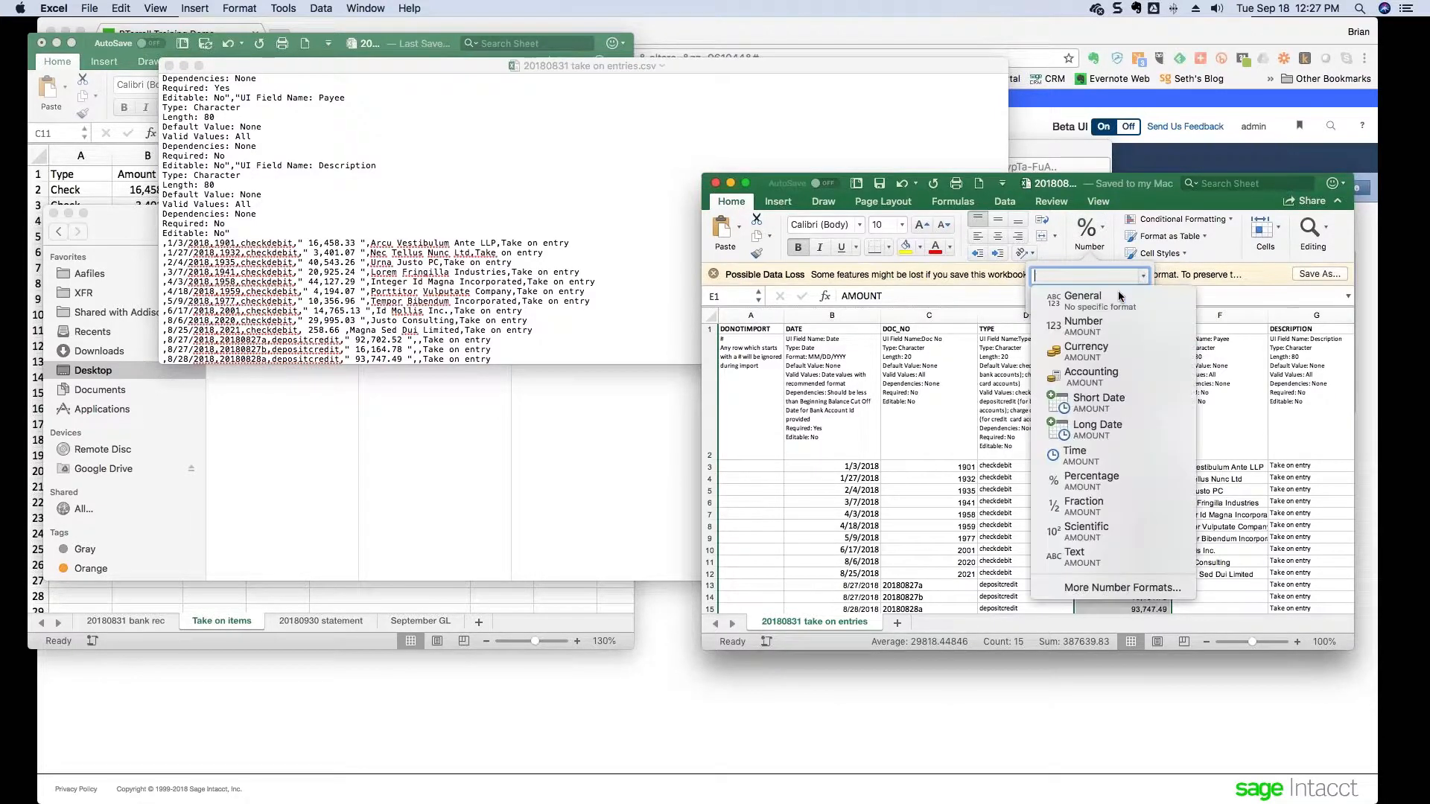
{"action": "left_click", "coordinate": [1119, 298]}
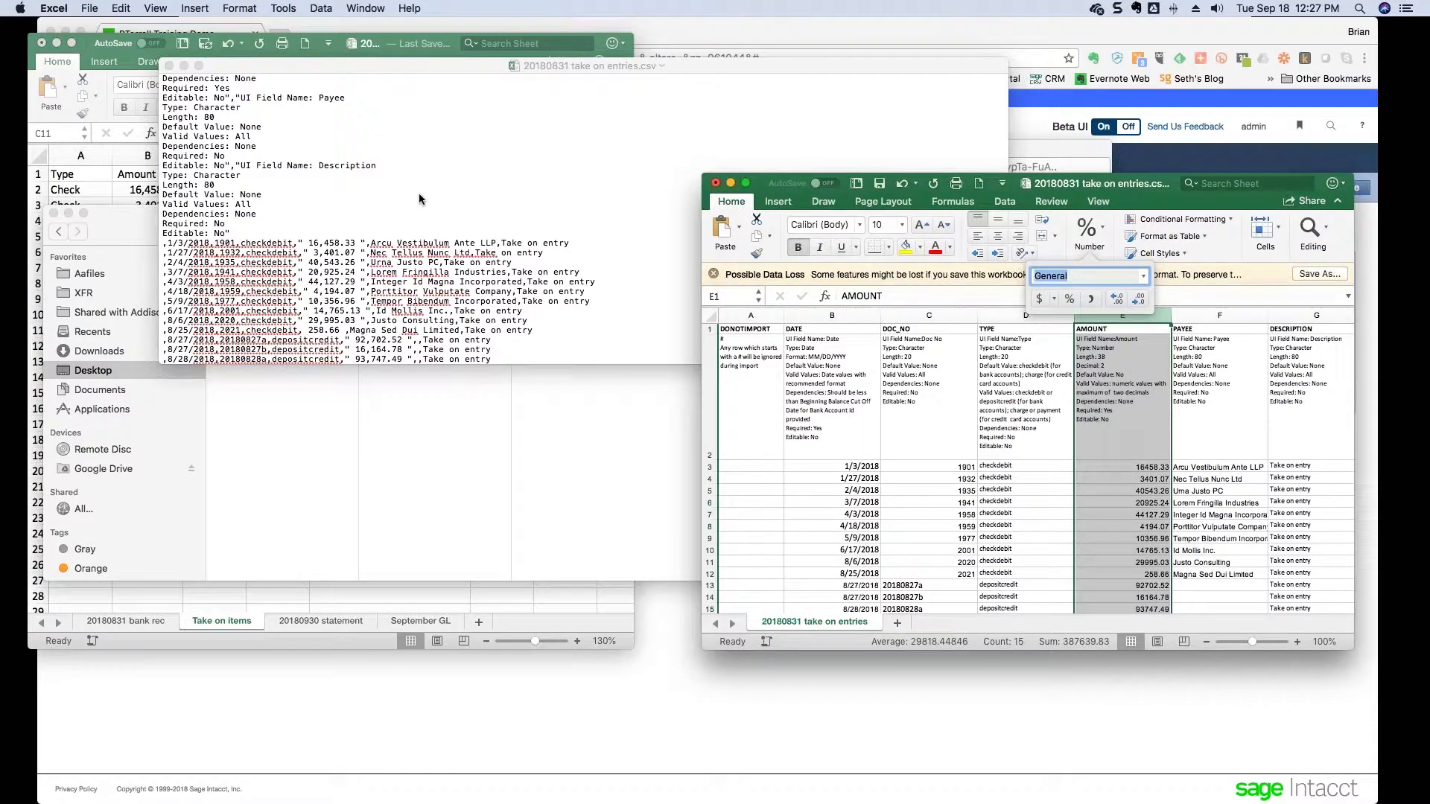
{"action": "left_click", "coordinate": [169, 66]}
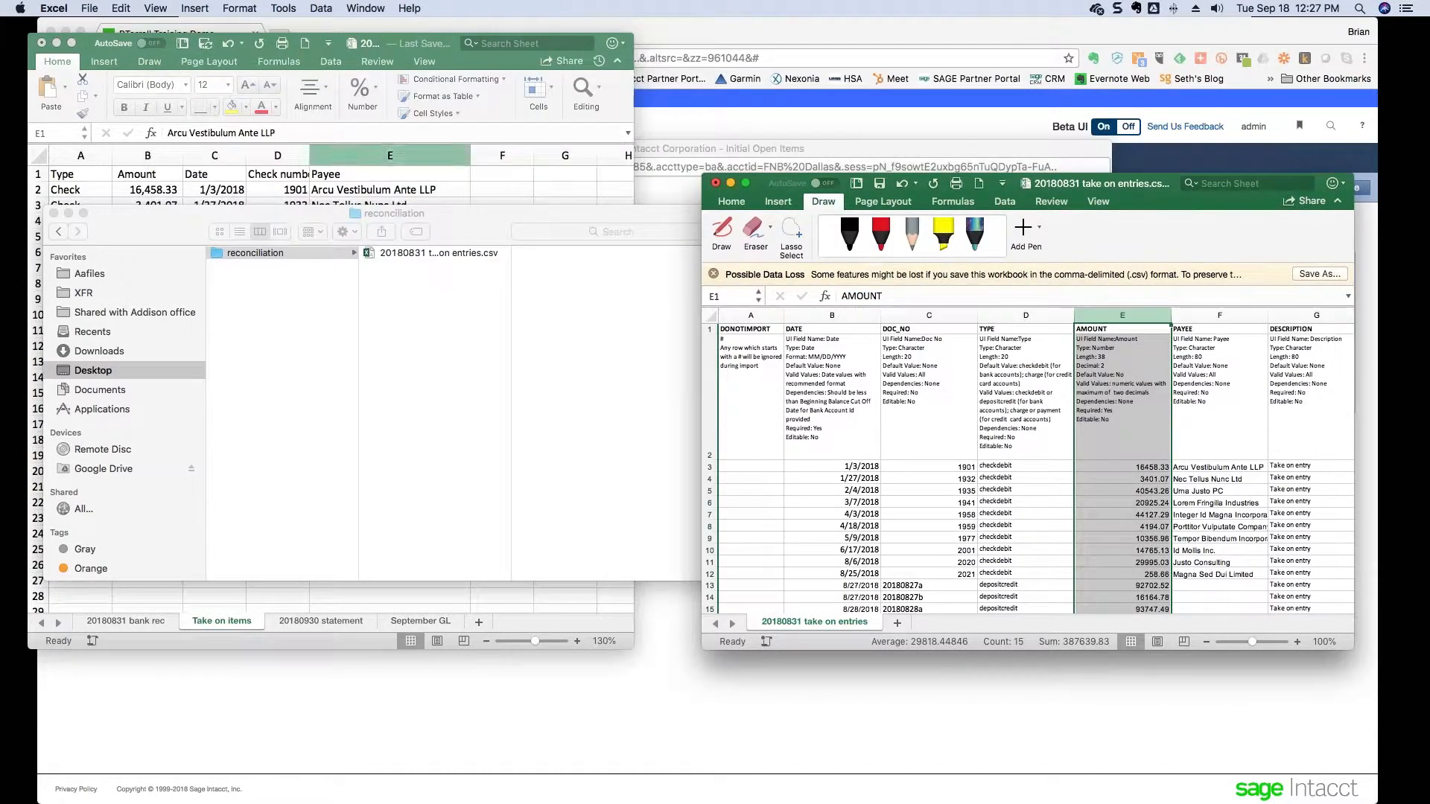
{"action": "left_click", "coordinate": [721, 201]}
{"action": "left_click", "coordinate": [743, 393]}
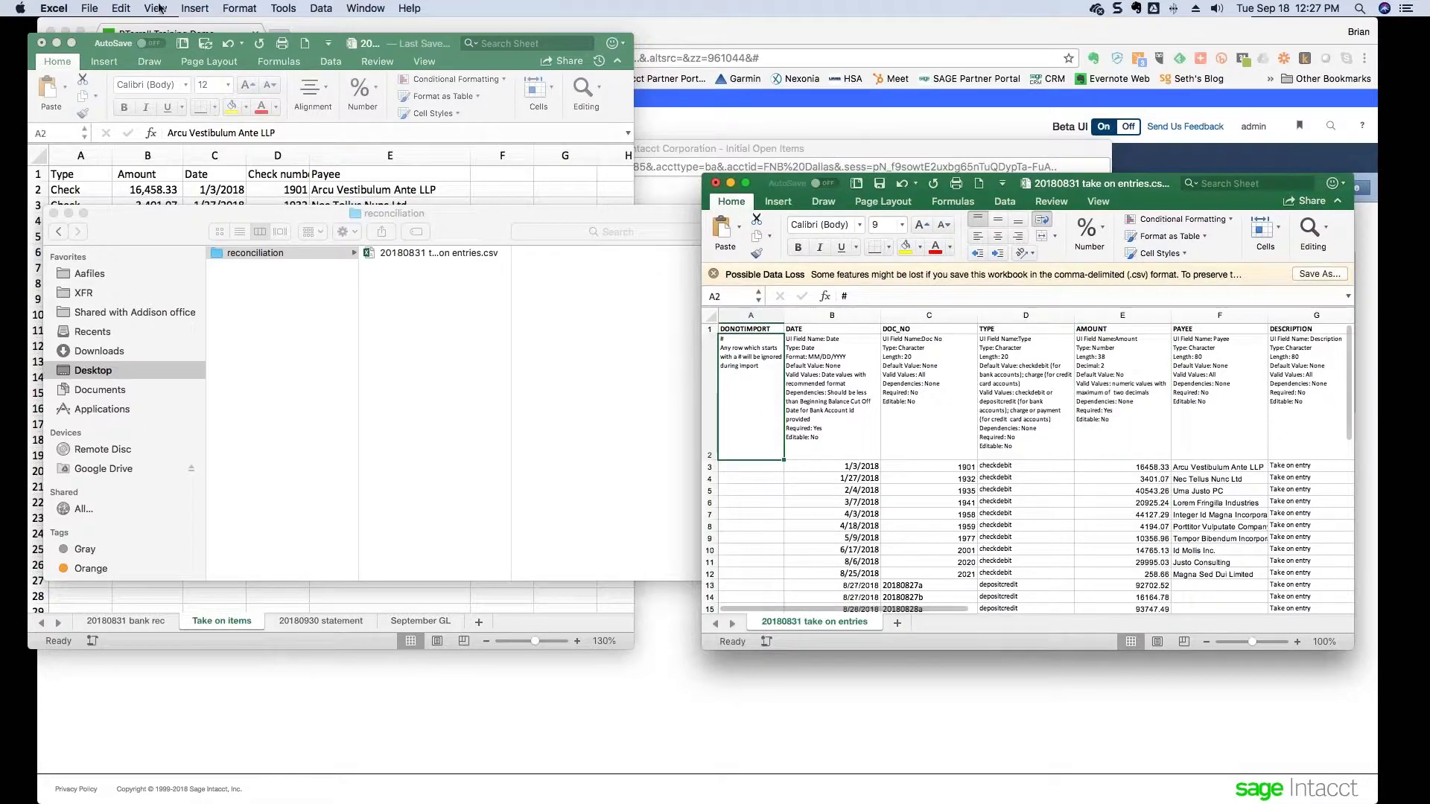
- Save over '20180831 take on entries.csv', replacing the existing file
{"action": "left_click", "coordinate": [96, 9]}
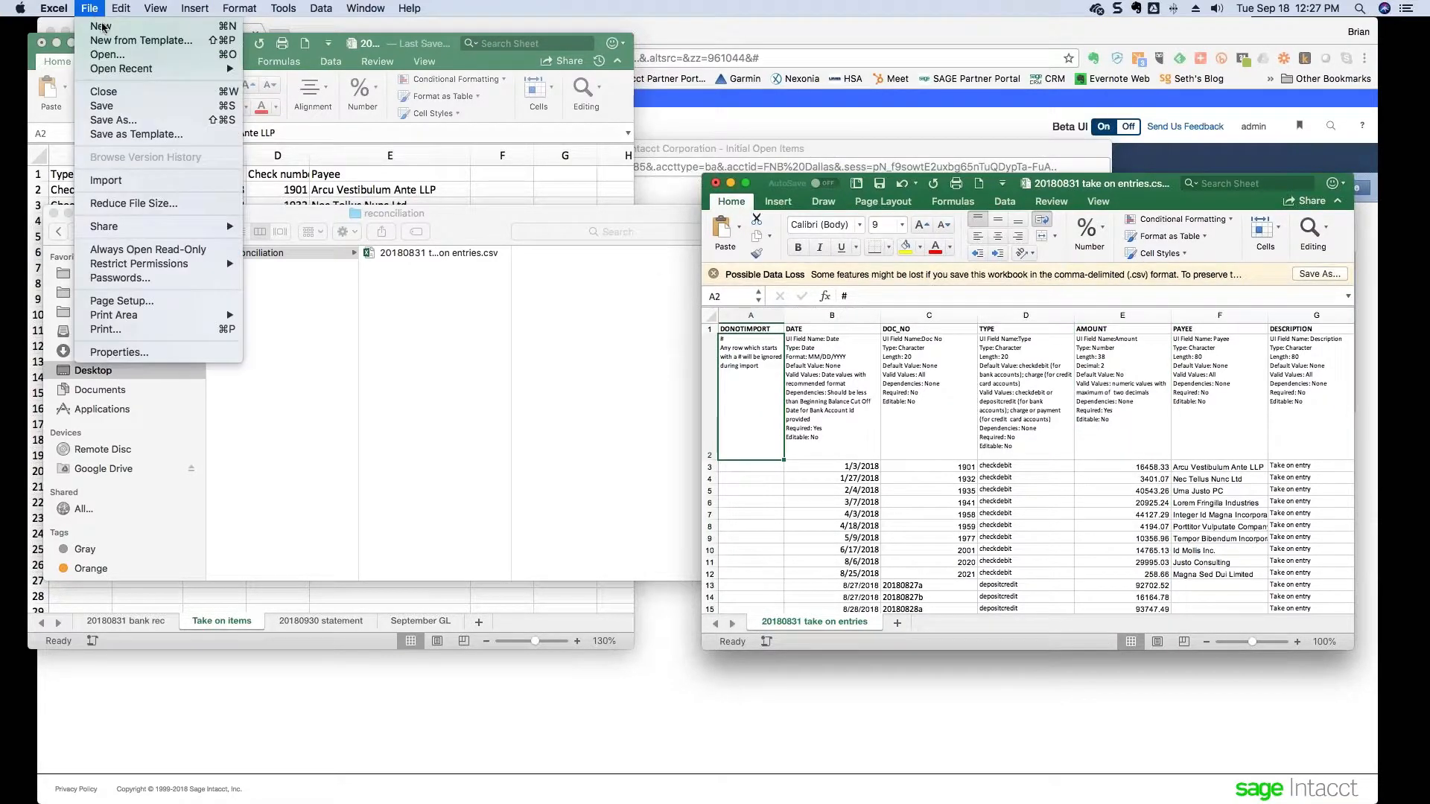
{"action": "left_click", "coordinate": [124, 121]}
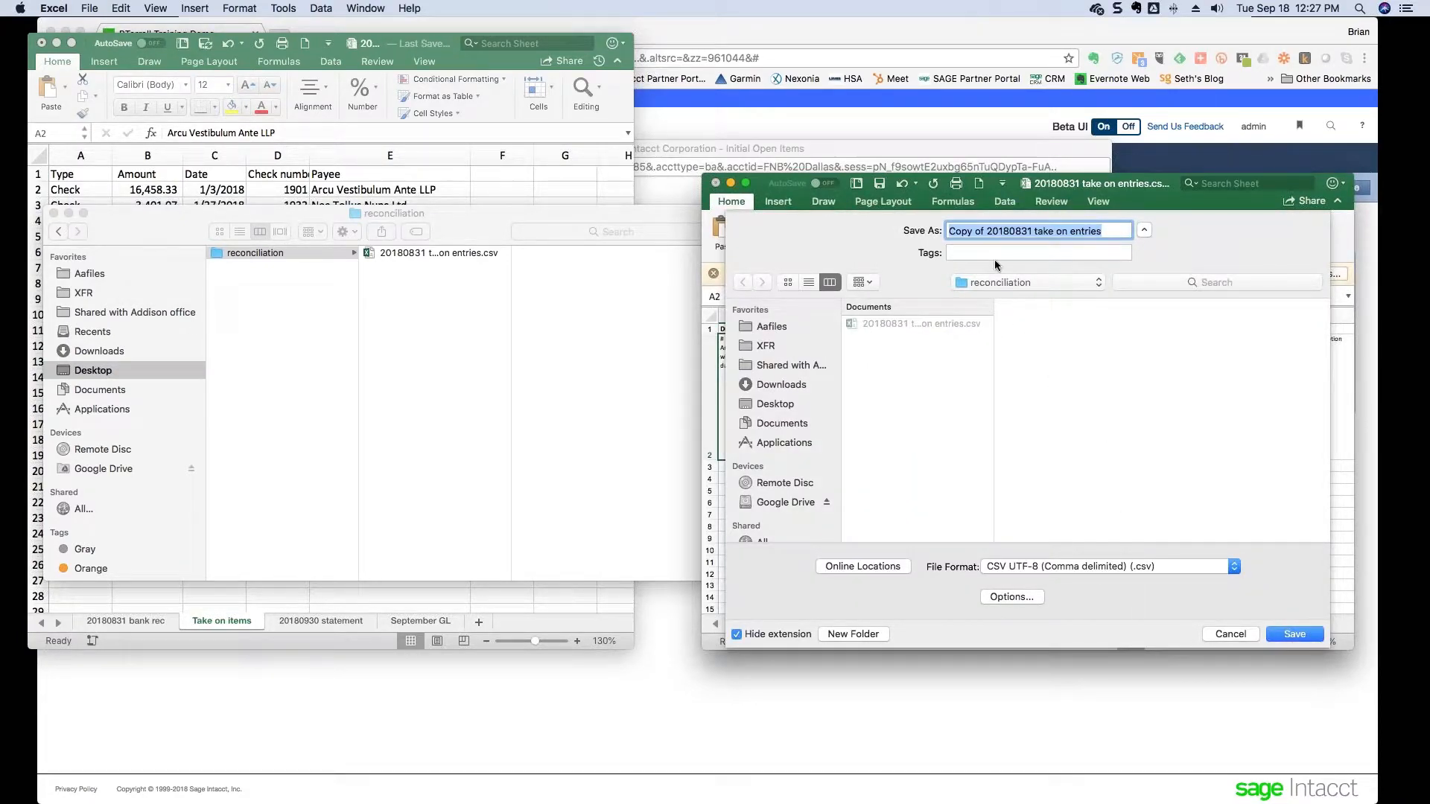
{"action": "left_click", "coordinate": [988, 233]}
{"action": "key", "text": "BackSpace"}
{"action": "key", "text": "BackSpace"}
{"action": "key", "text": "BackSpace"}
{"action": "key", "text": "BackSpace"}
{"action": "key", "text": "BackSpace"}
{"action": "key", "text": "BackSpace"}
{"action": "key", "text": "BackSpace"}
{"action": "key", "text": "BackSpace"}
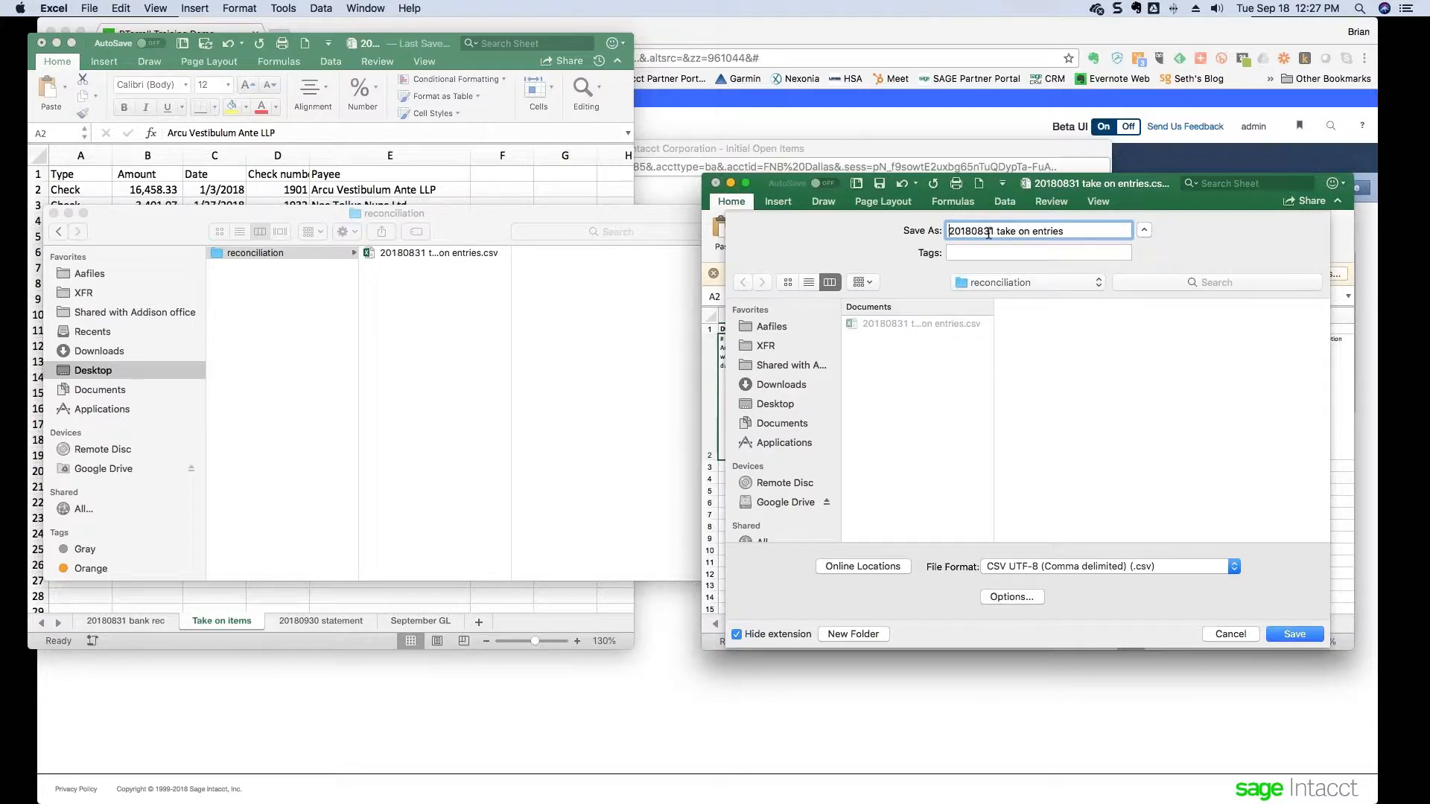
{"action": "left_click", "coordinate": [1284, 635]}
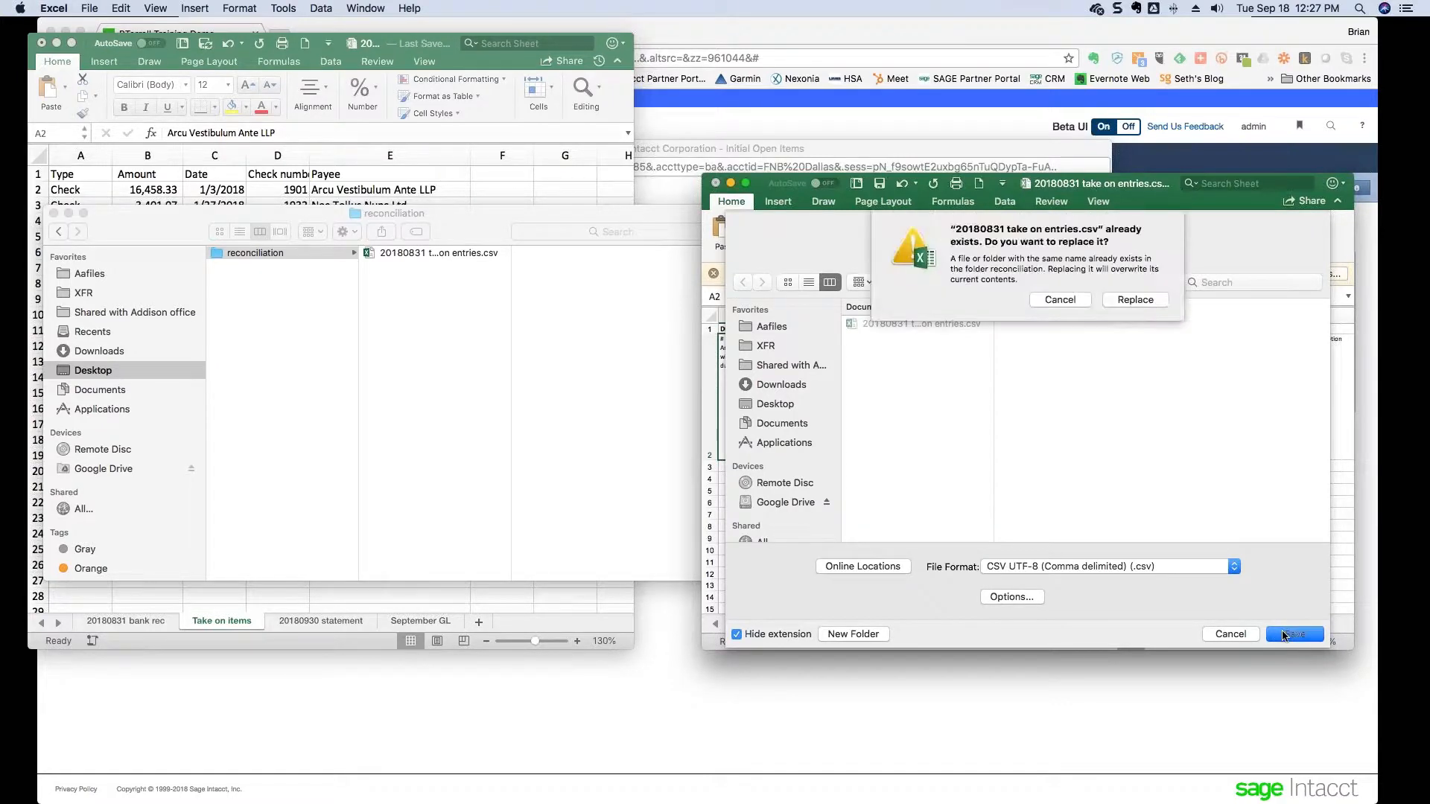
{"action": "left_click", "coordinate": [1159, 301]}
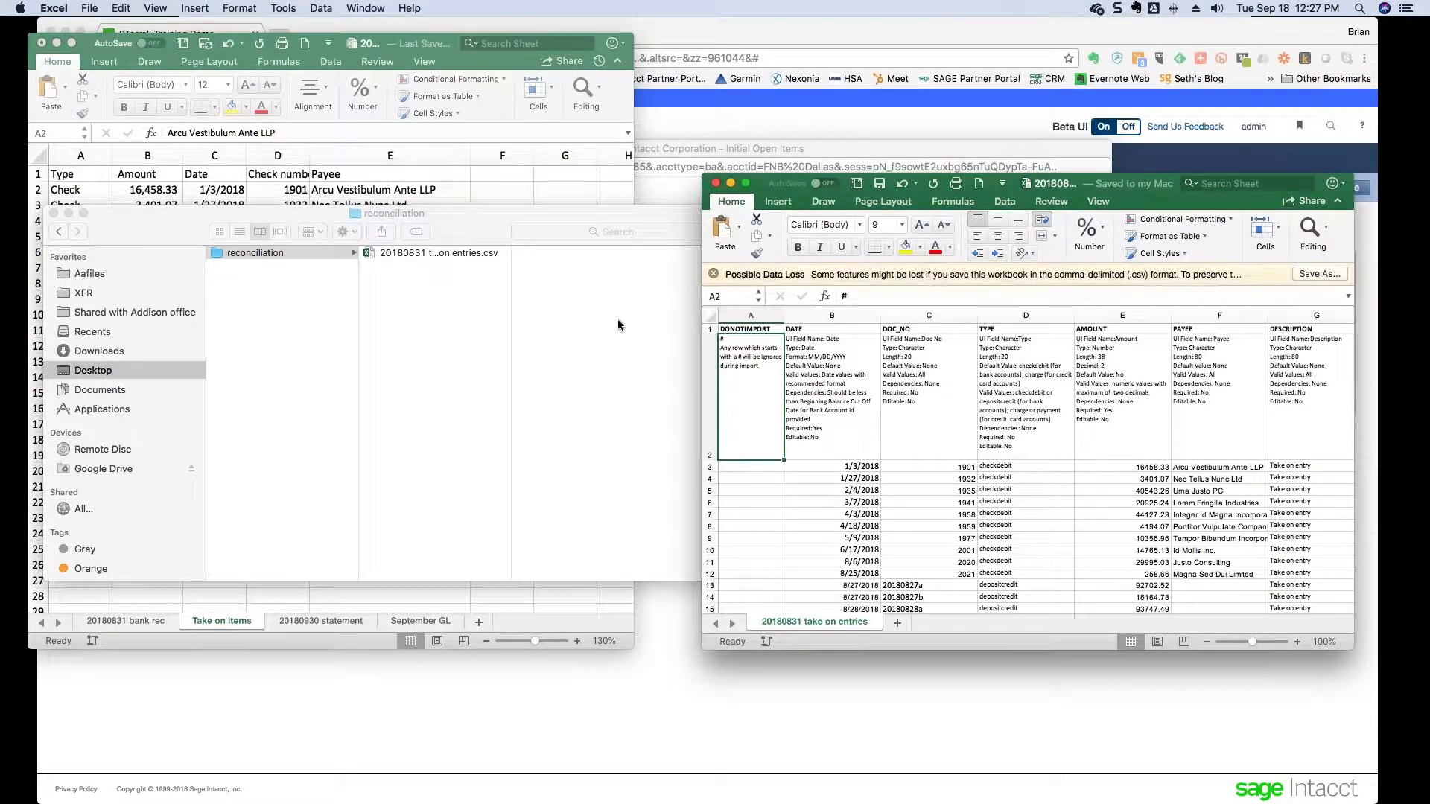
{"action": "left_click", "coordinate": [706, 134]}
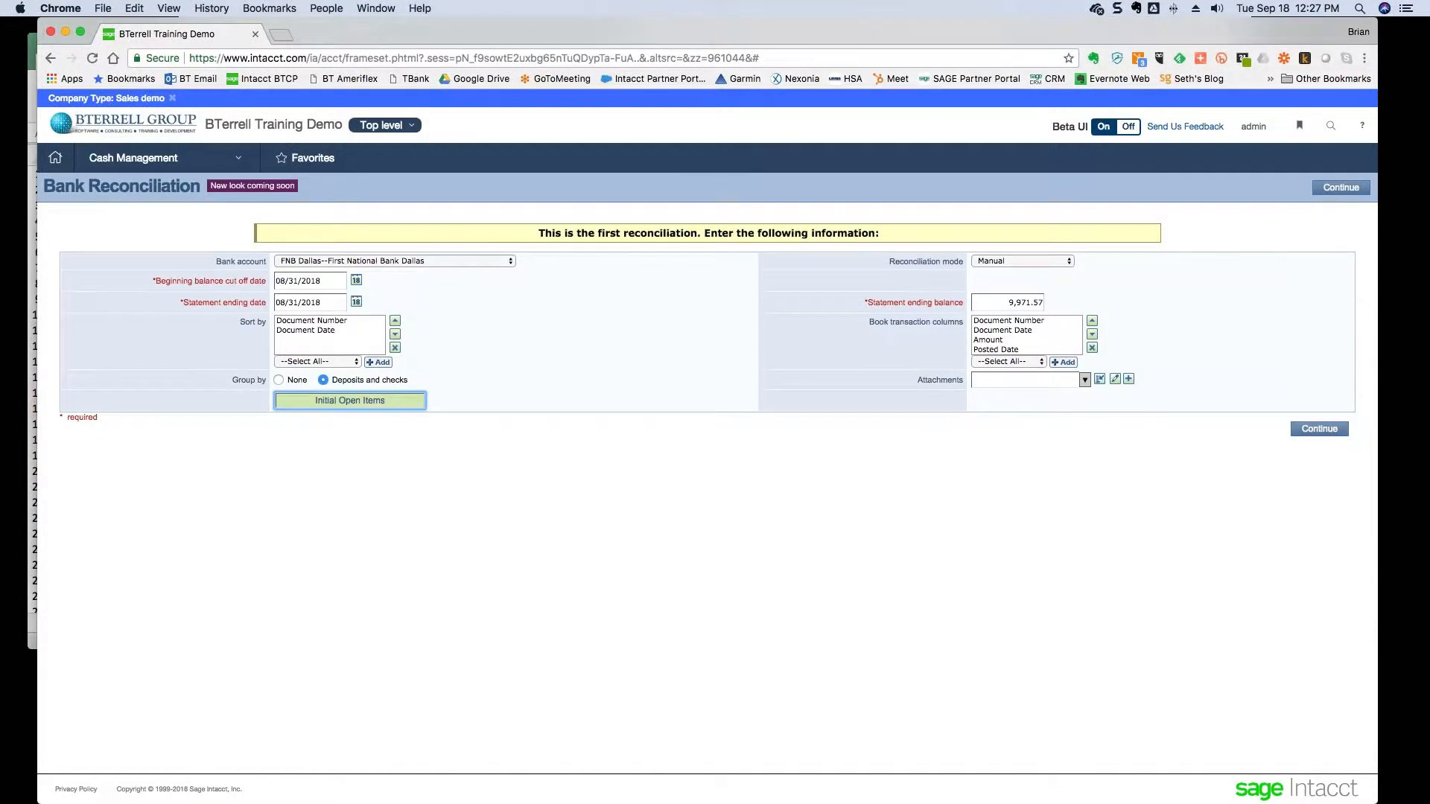
- Delete the previously imported check from FNB Dallas's initial open items
{"action": "left_click", "coordinate": [386, 402]}
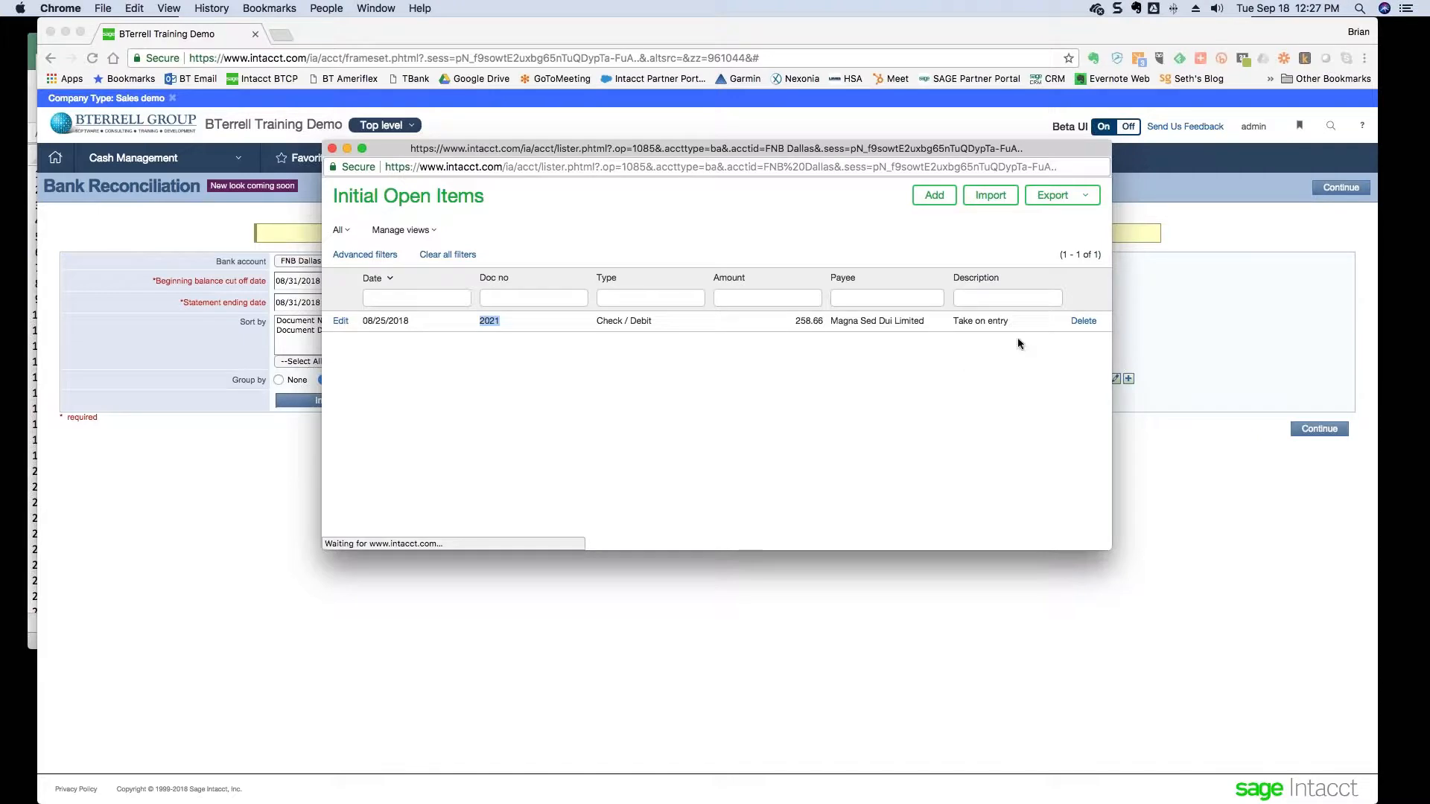
{"action": "left_click", "coordinate": [1079, 322]}
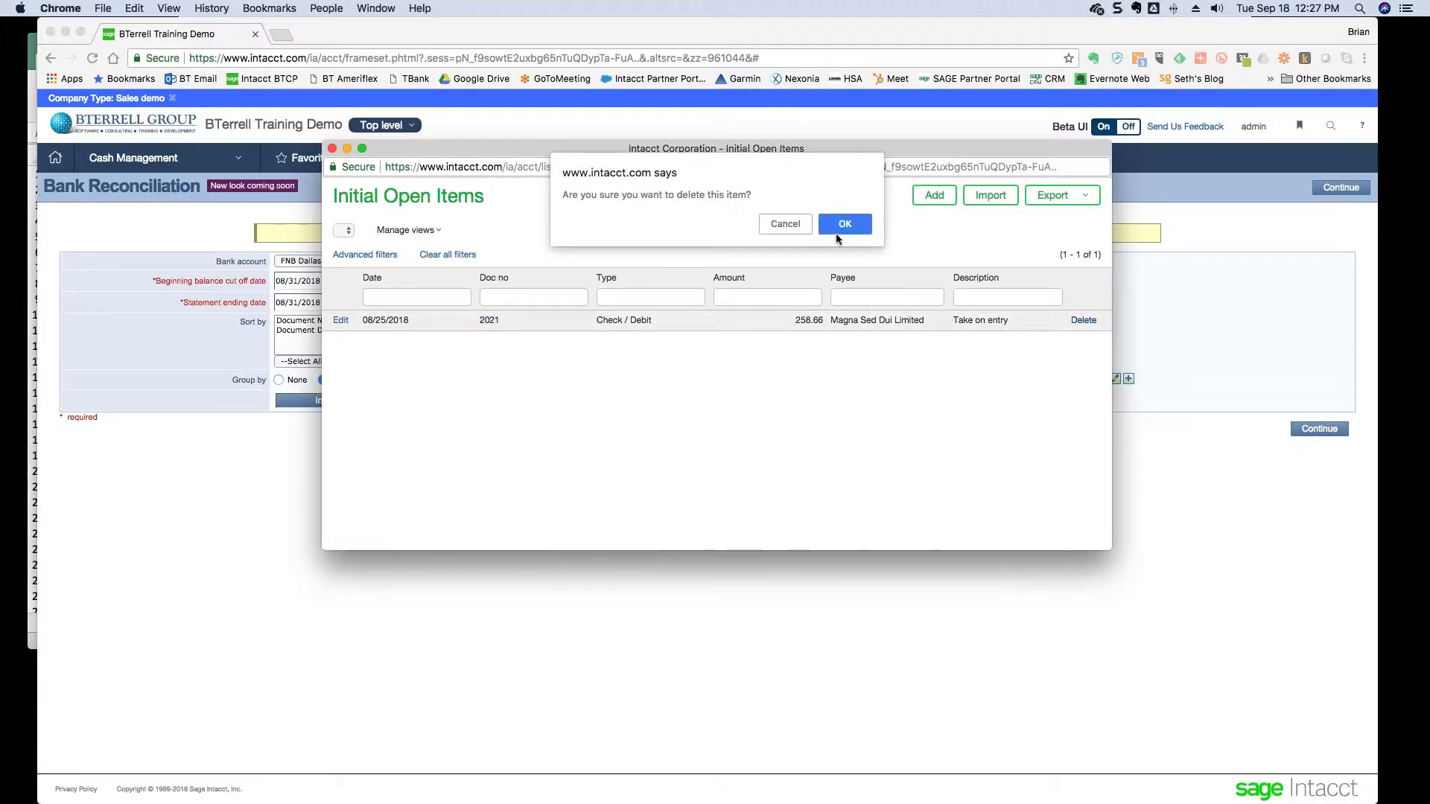
{"action": "left_click", "coordinate": [838, 227]}
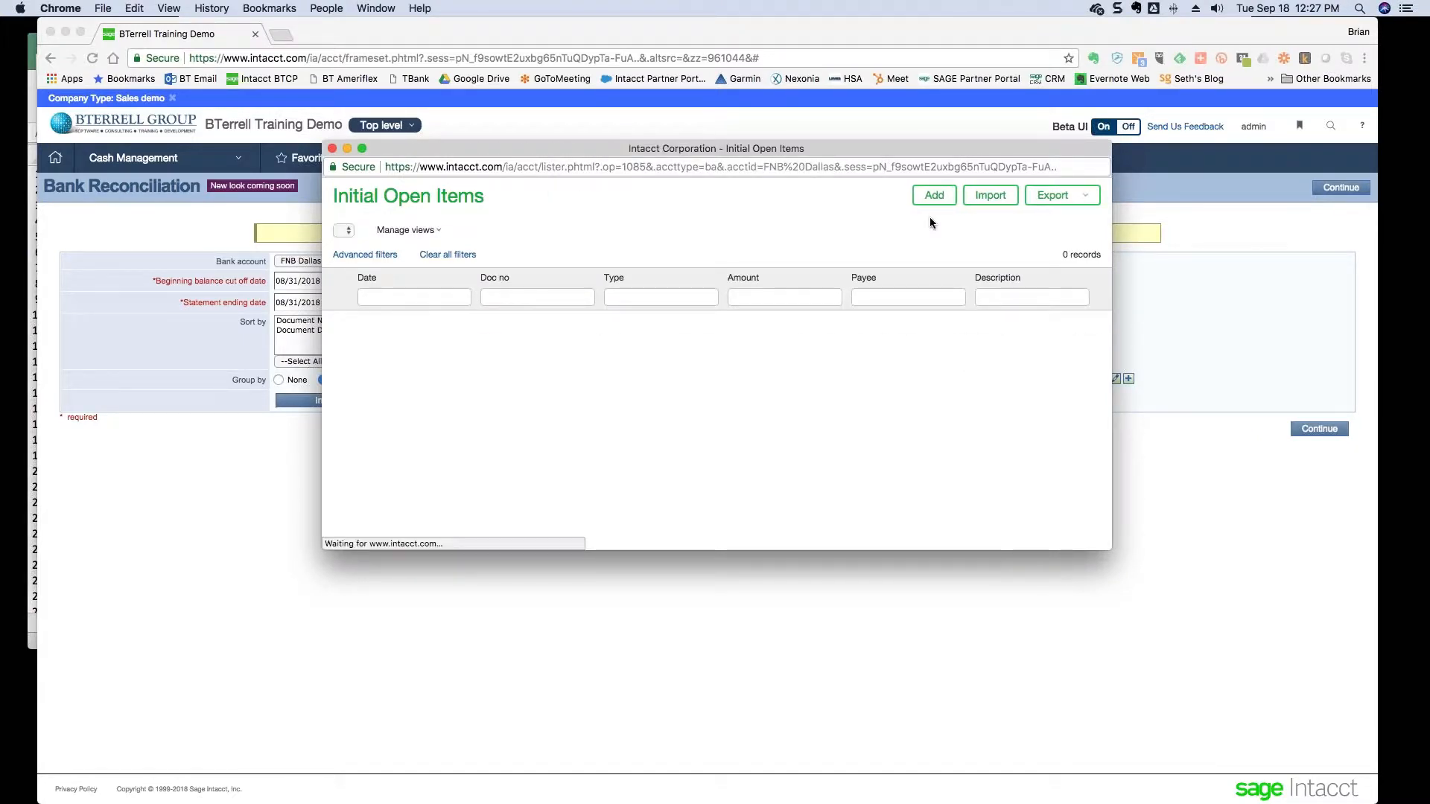
- Import 20180831 take on entries.csv as the initial open items
{"action": "left_click", "coordinate": [980, 198]}
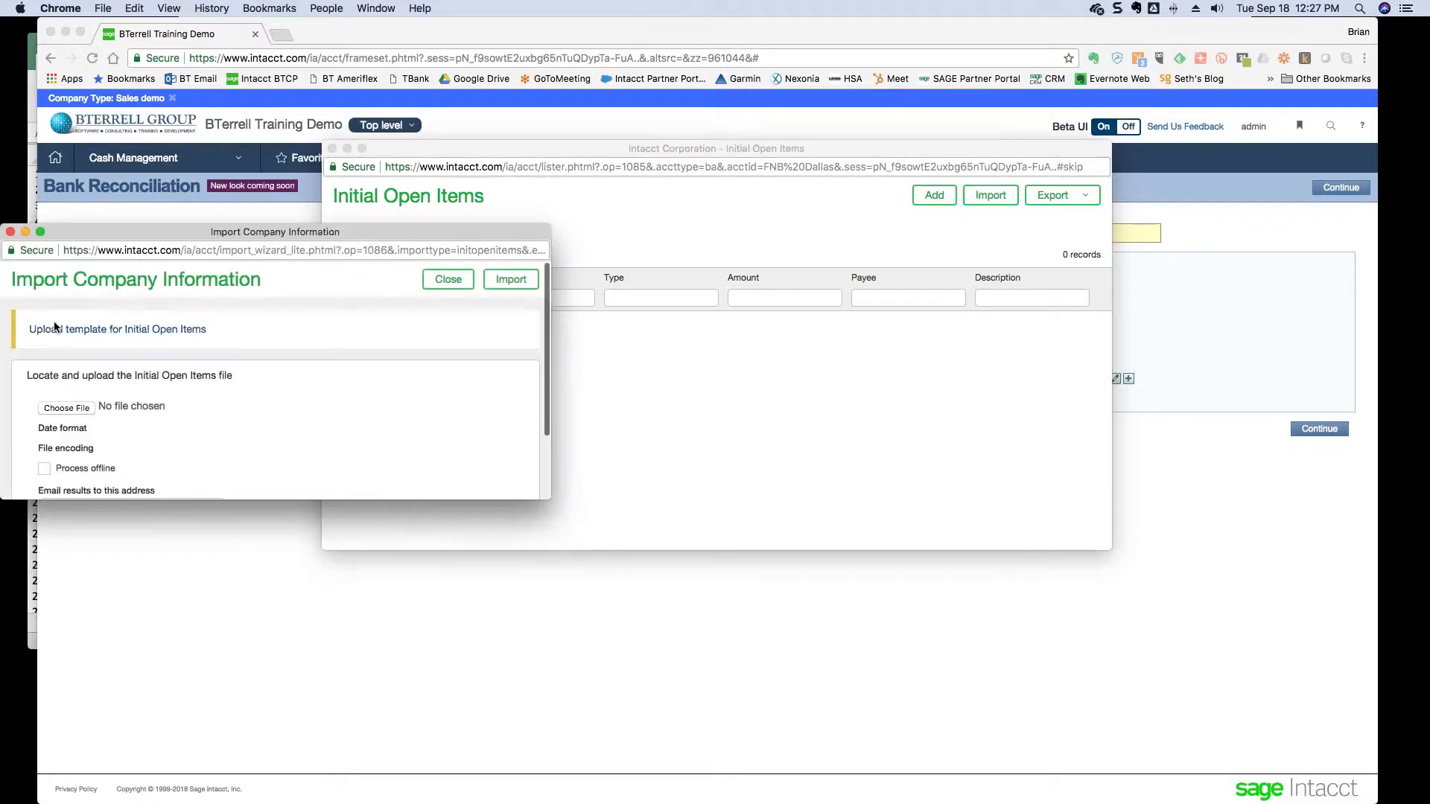
{"action": "left_click", "coordinate": [67, 408]}
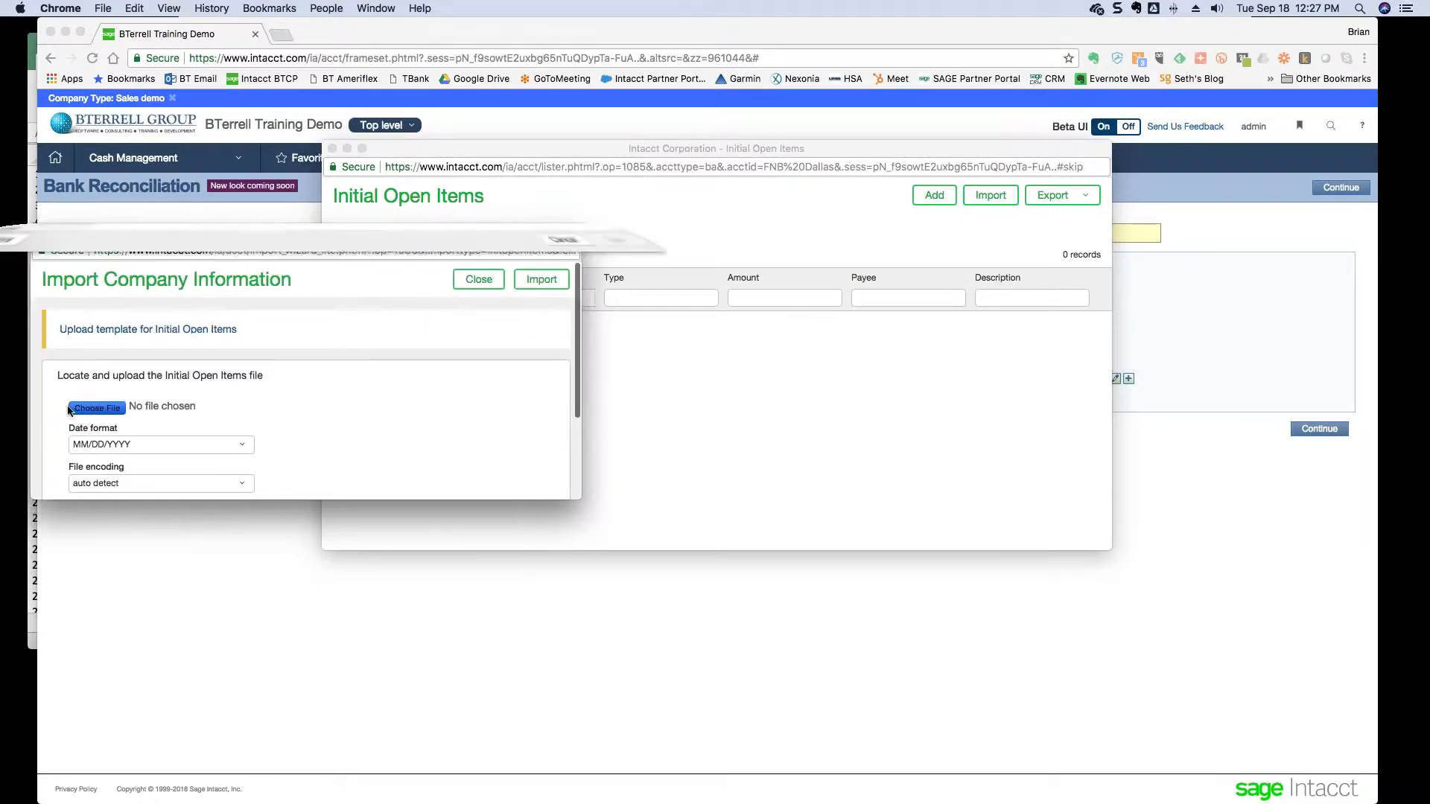
{"action": "left_click", "coordinate": [149, 277]}
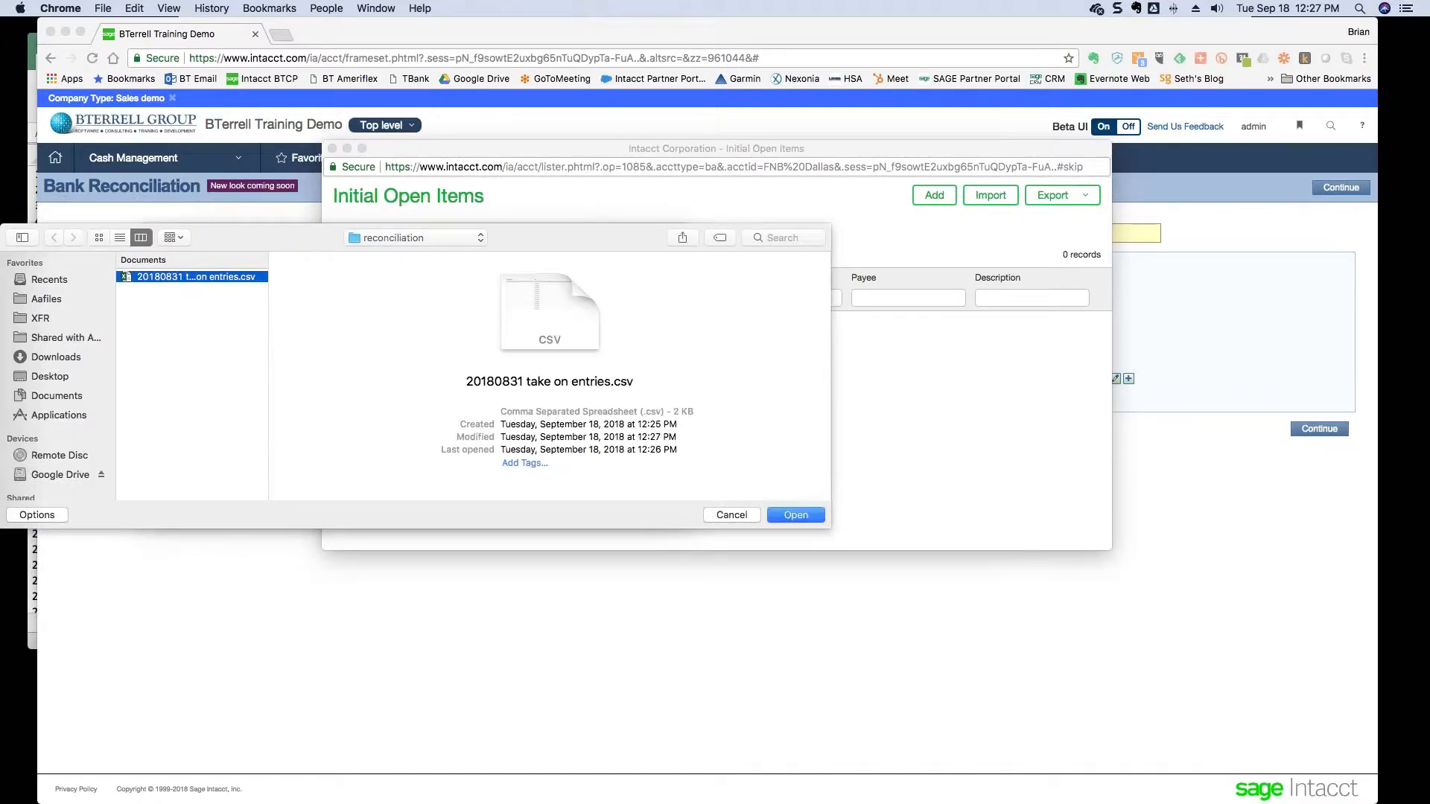
{"action": "left_click", "coordinate": [789, 516]}
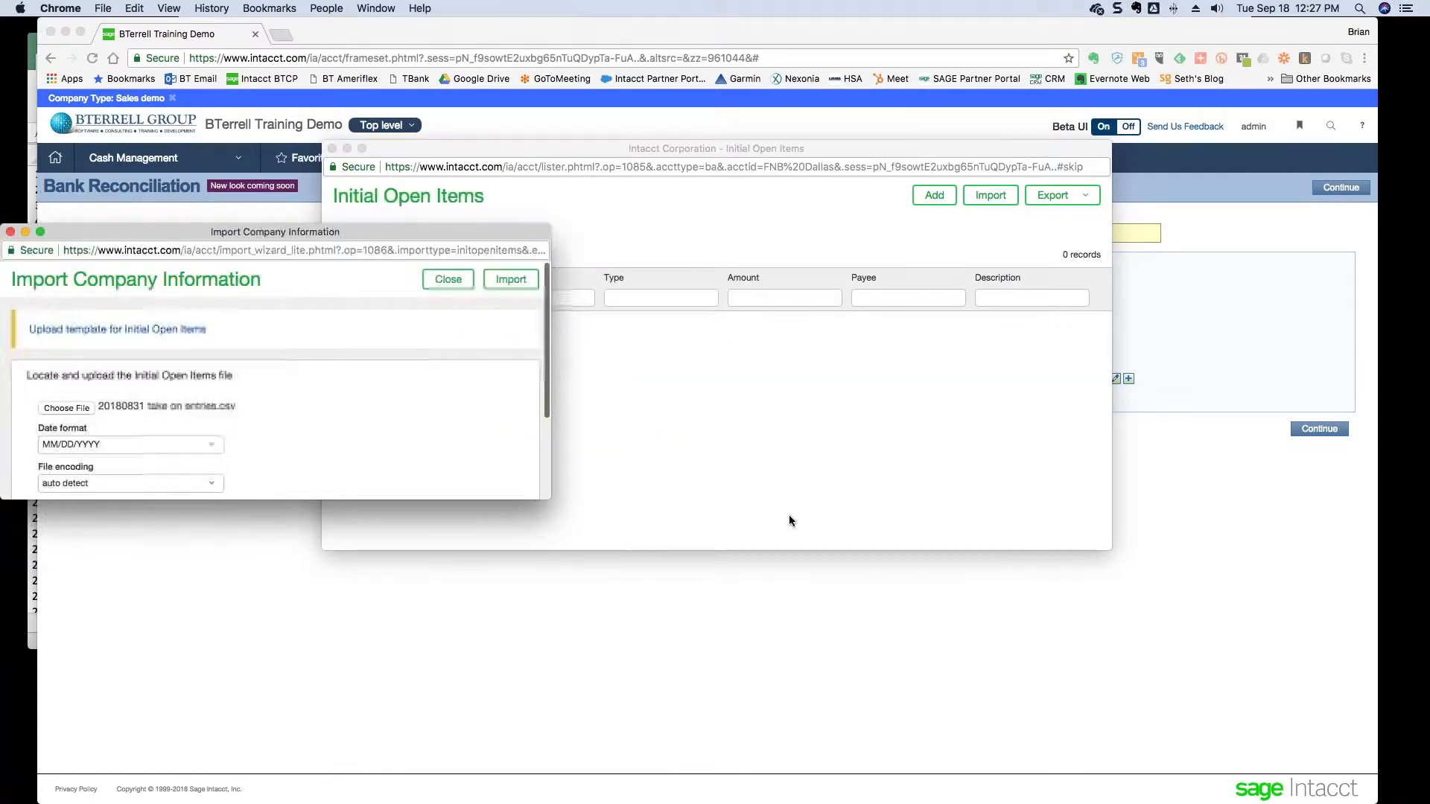
{"action": "left_click", "coordinate": [511, 280]}
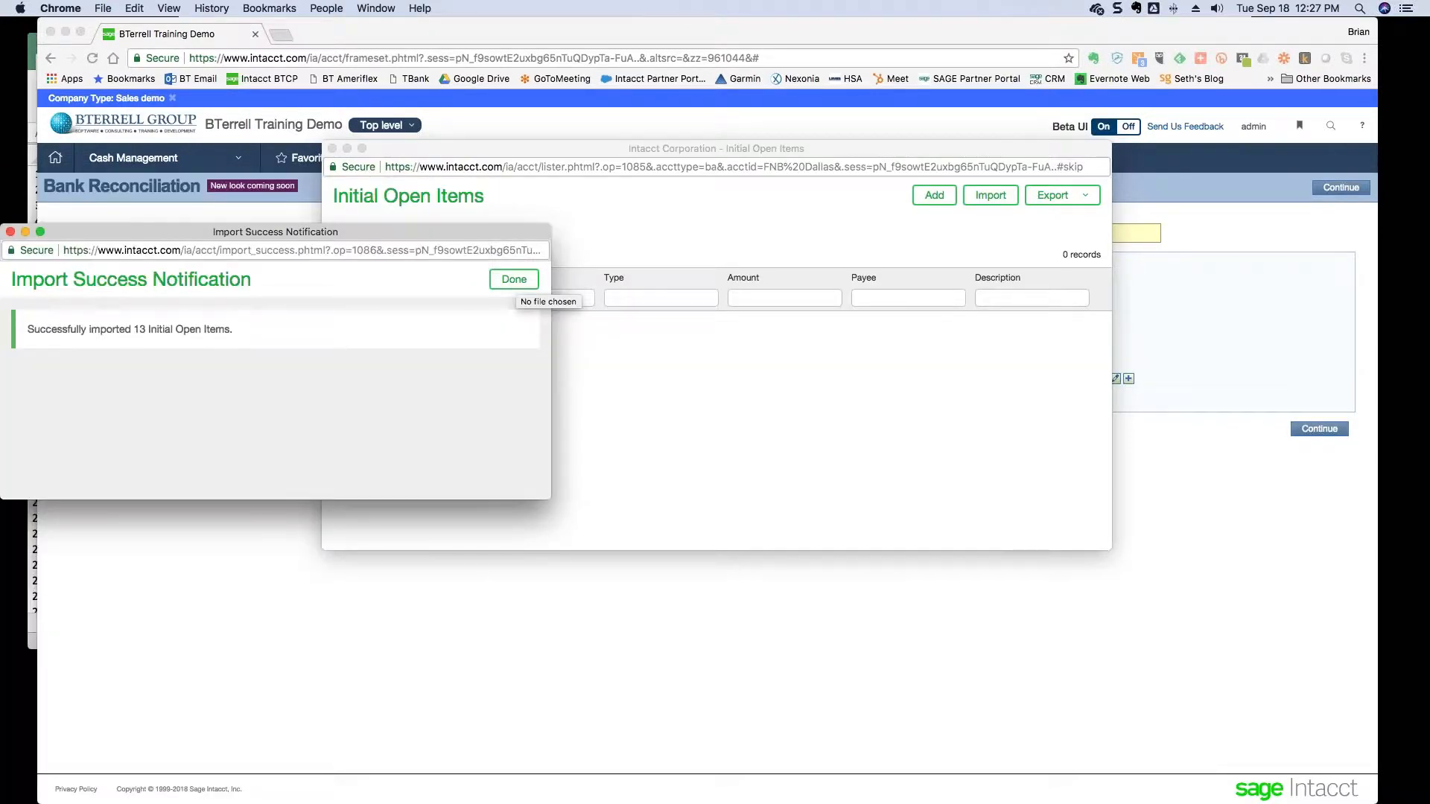
{"action": "left_click", "coordinate": [514, 281]}
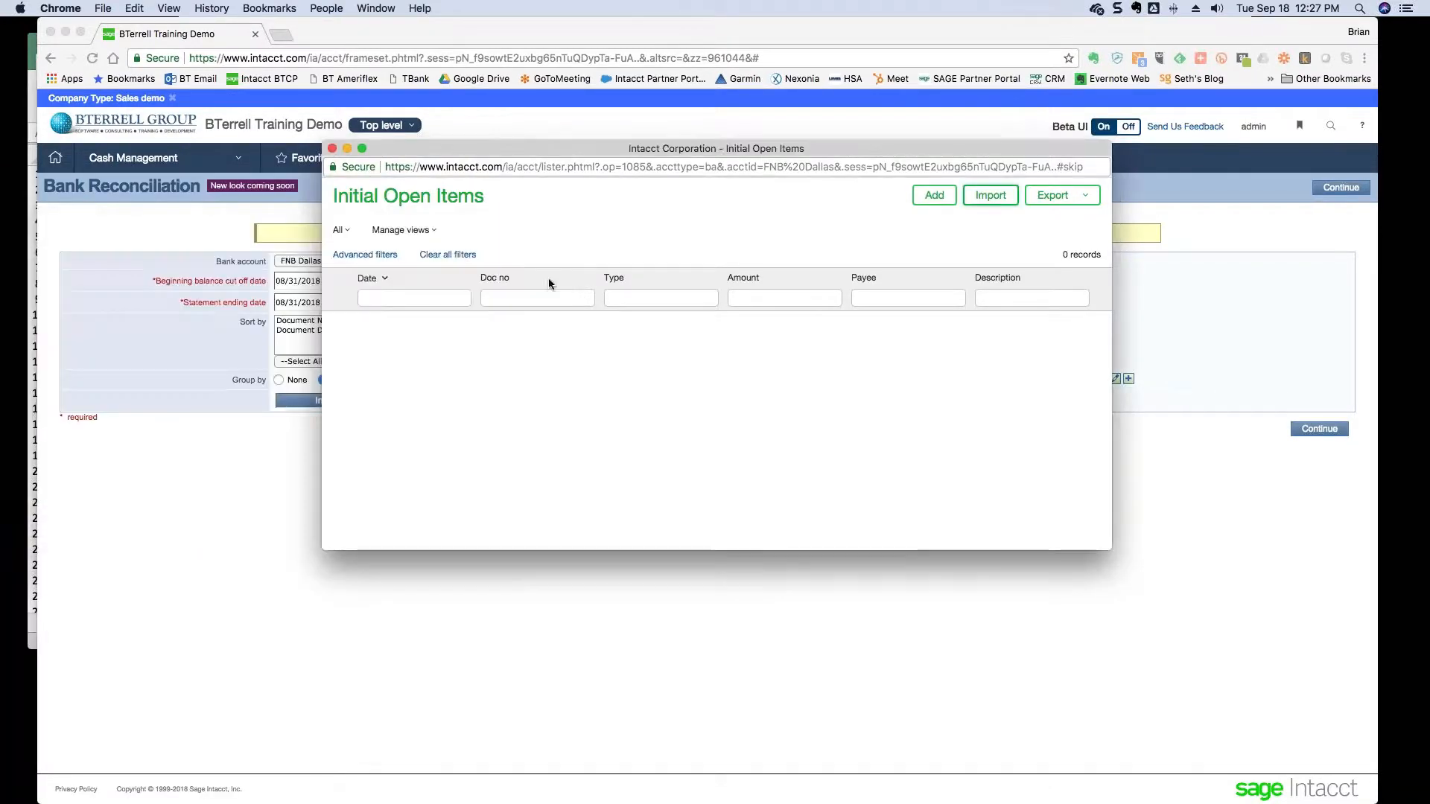
- Reopen the initial open items list to confirm the 13 imported items, then close it
{"action": "left_click", "coordinate": [334, 149]}
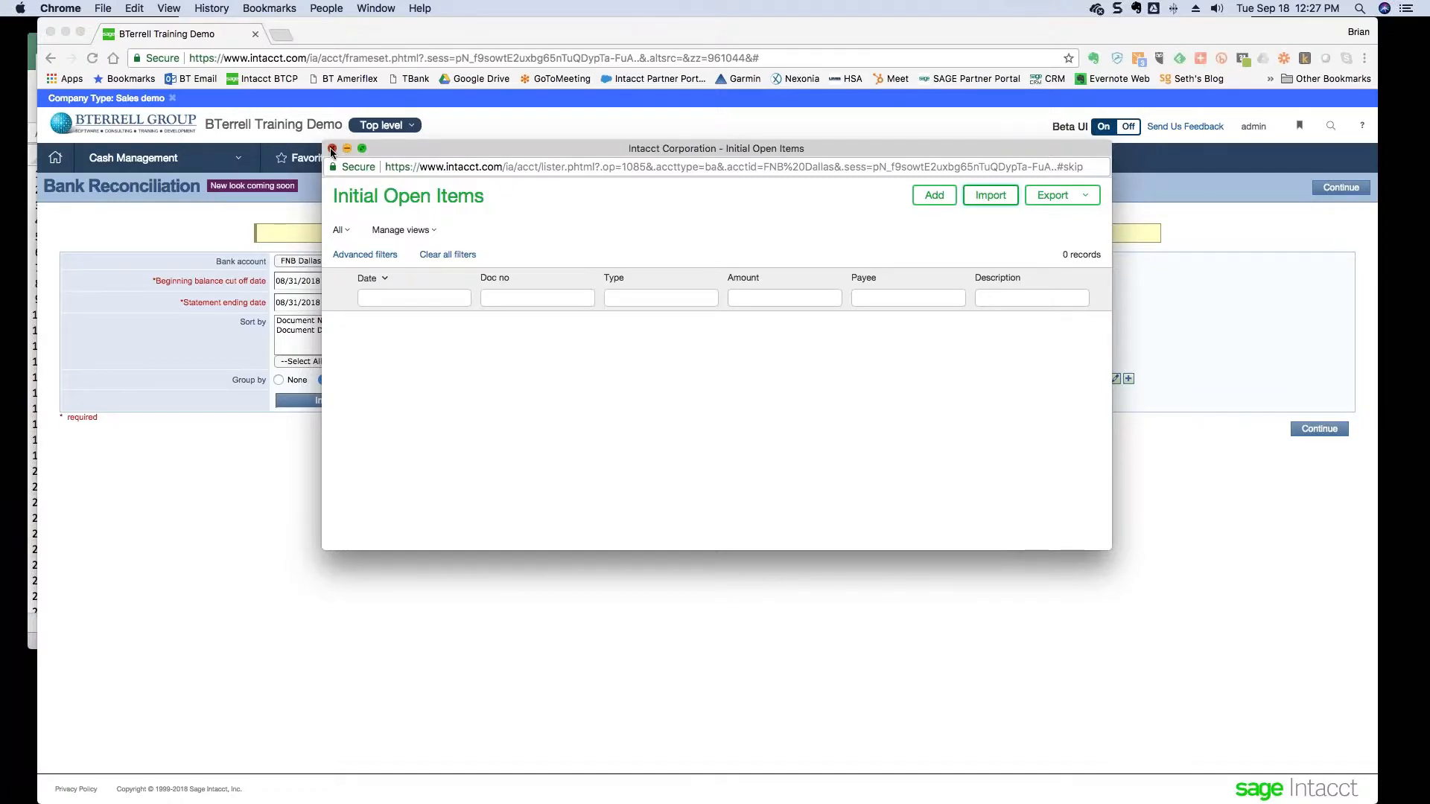
{"action": "left_click", "coordinate": [430, 403]}
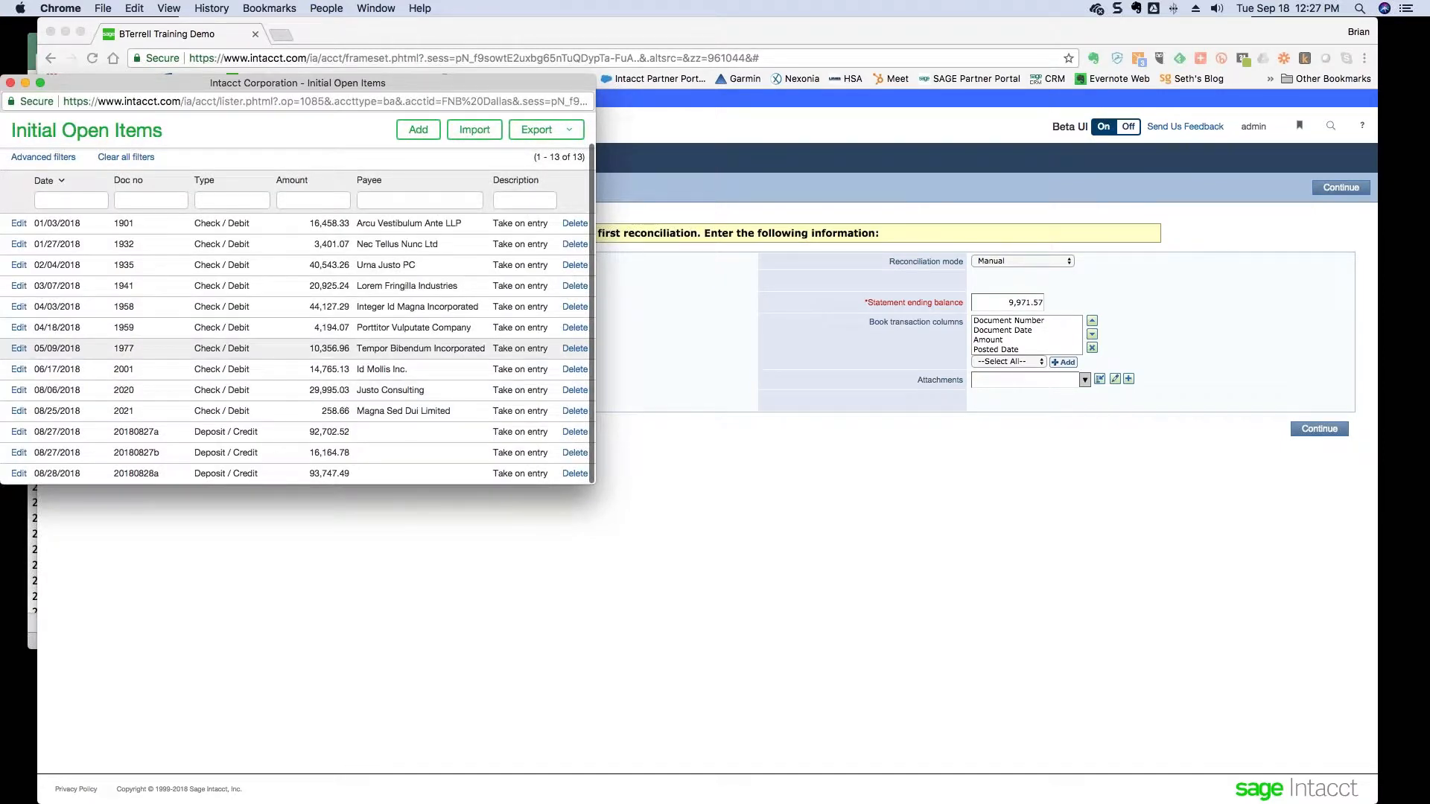
{"action": "left_click", "coordinate": [9, 85]}
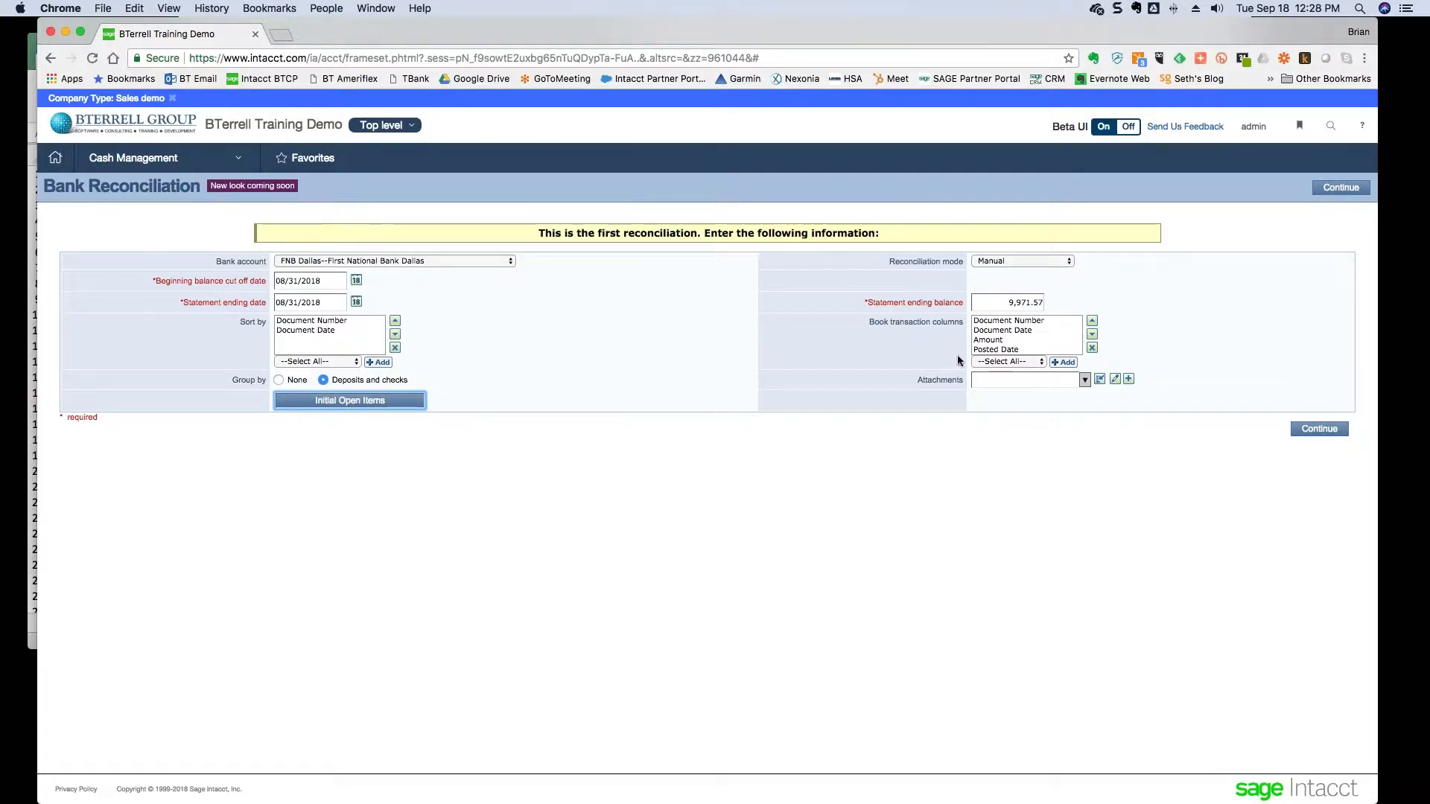
{"action": "left_click", "coordinate": [1020, 303]}
{"action": "double_click", "coordinate": [1020, 303]}
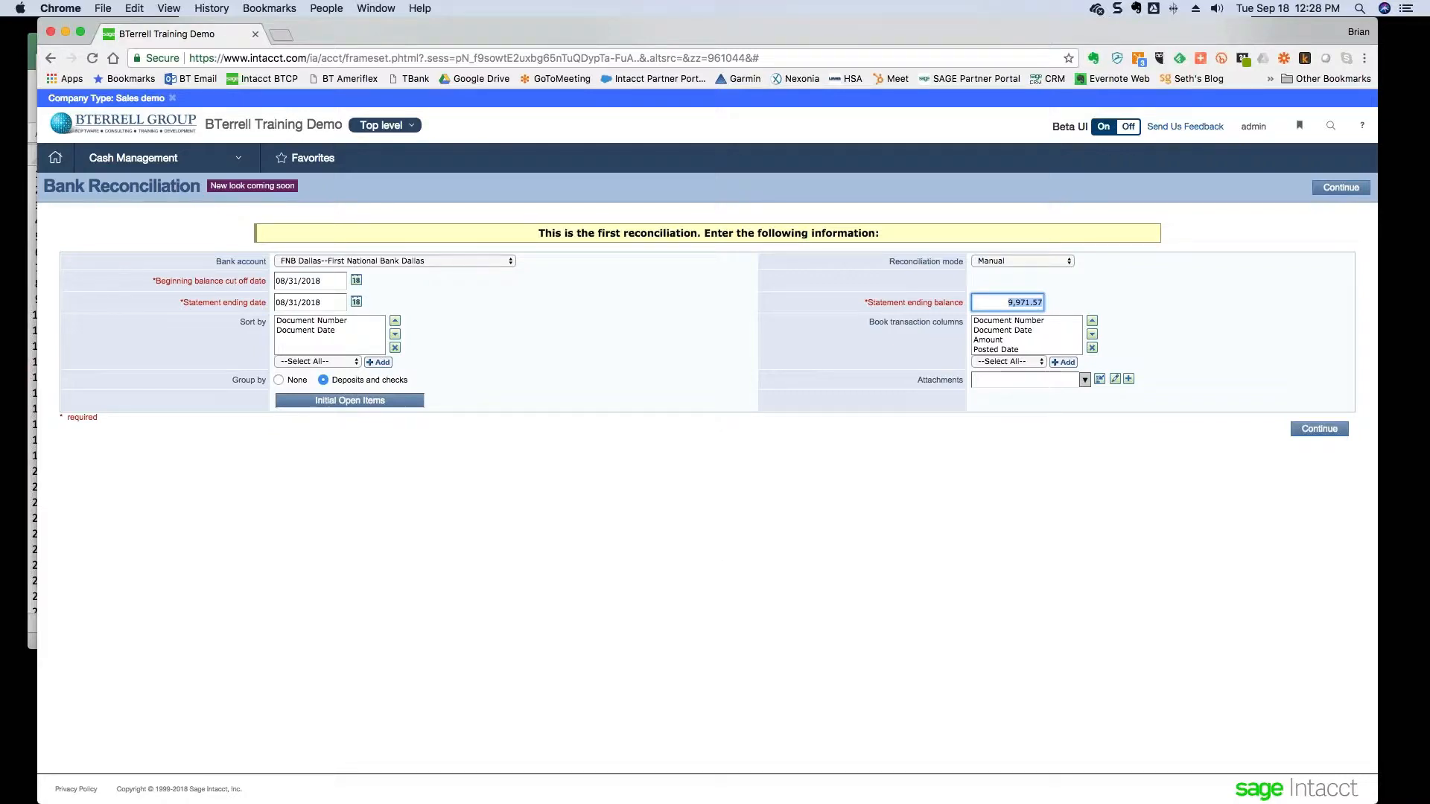
{"action": "key", "text": "super+Tab"}
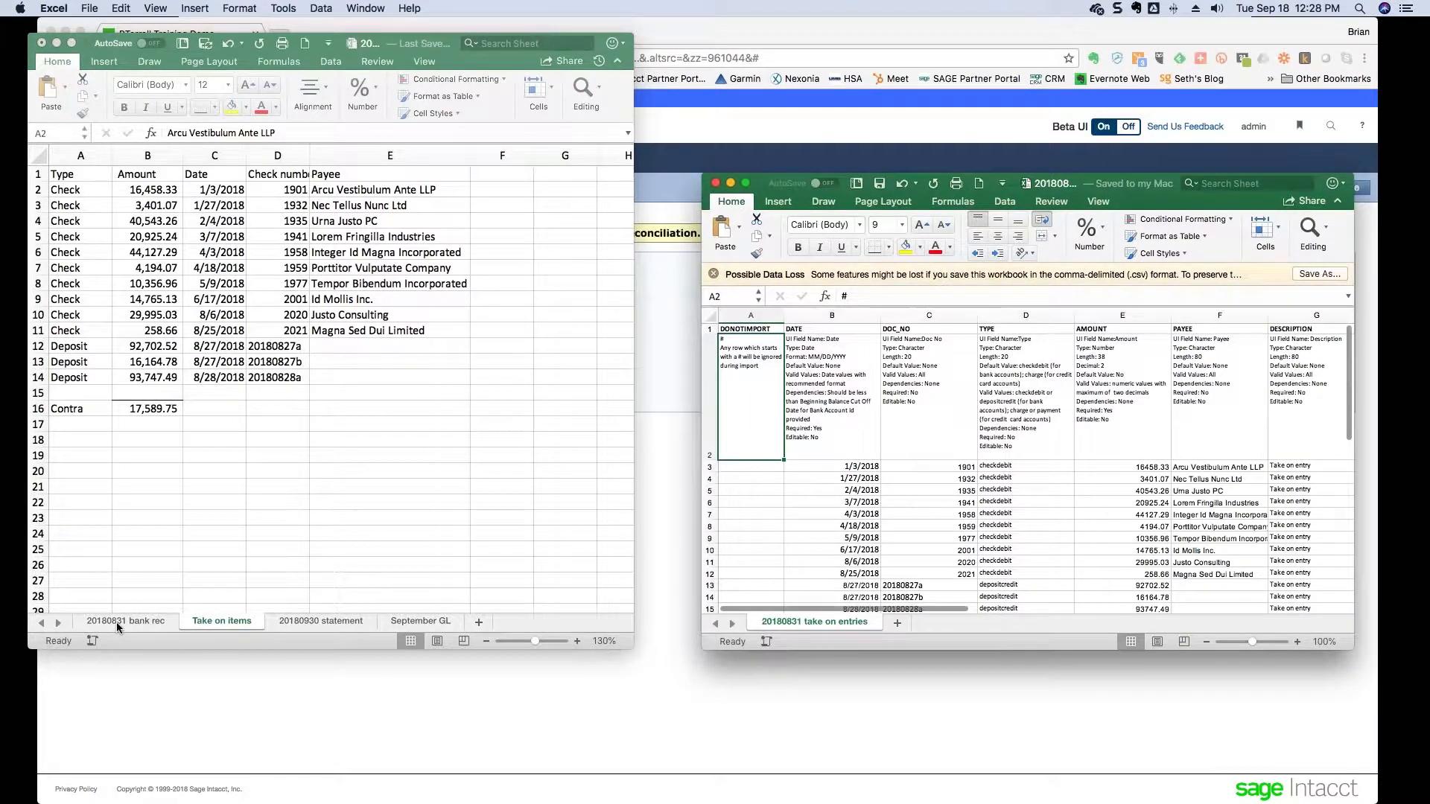
{"action": "left_click", "coordinate": [116, 622]}
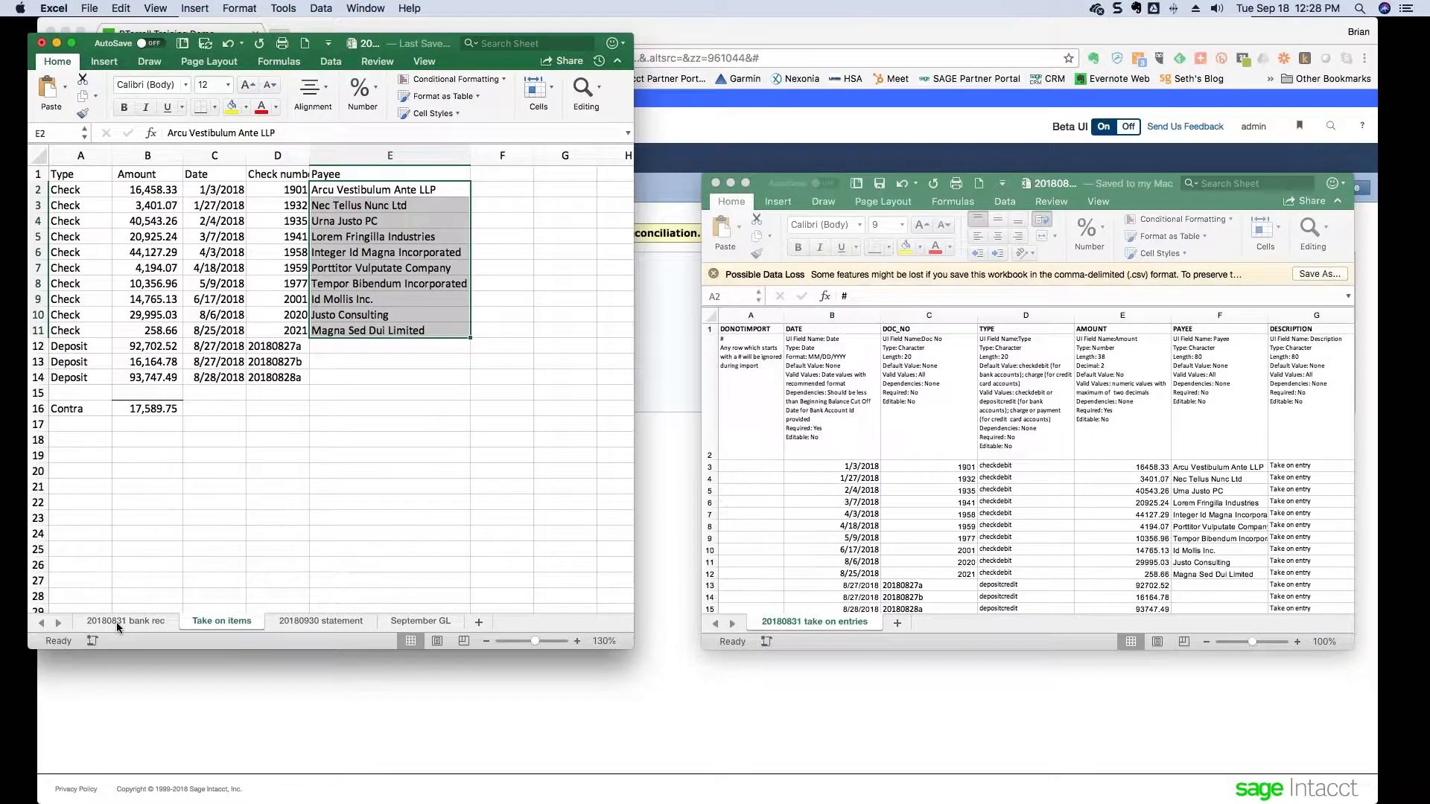
{"action": "left_click", "coordinate": [114, 618]}
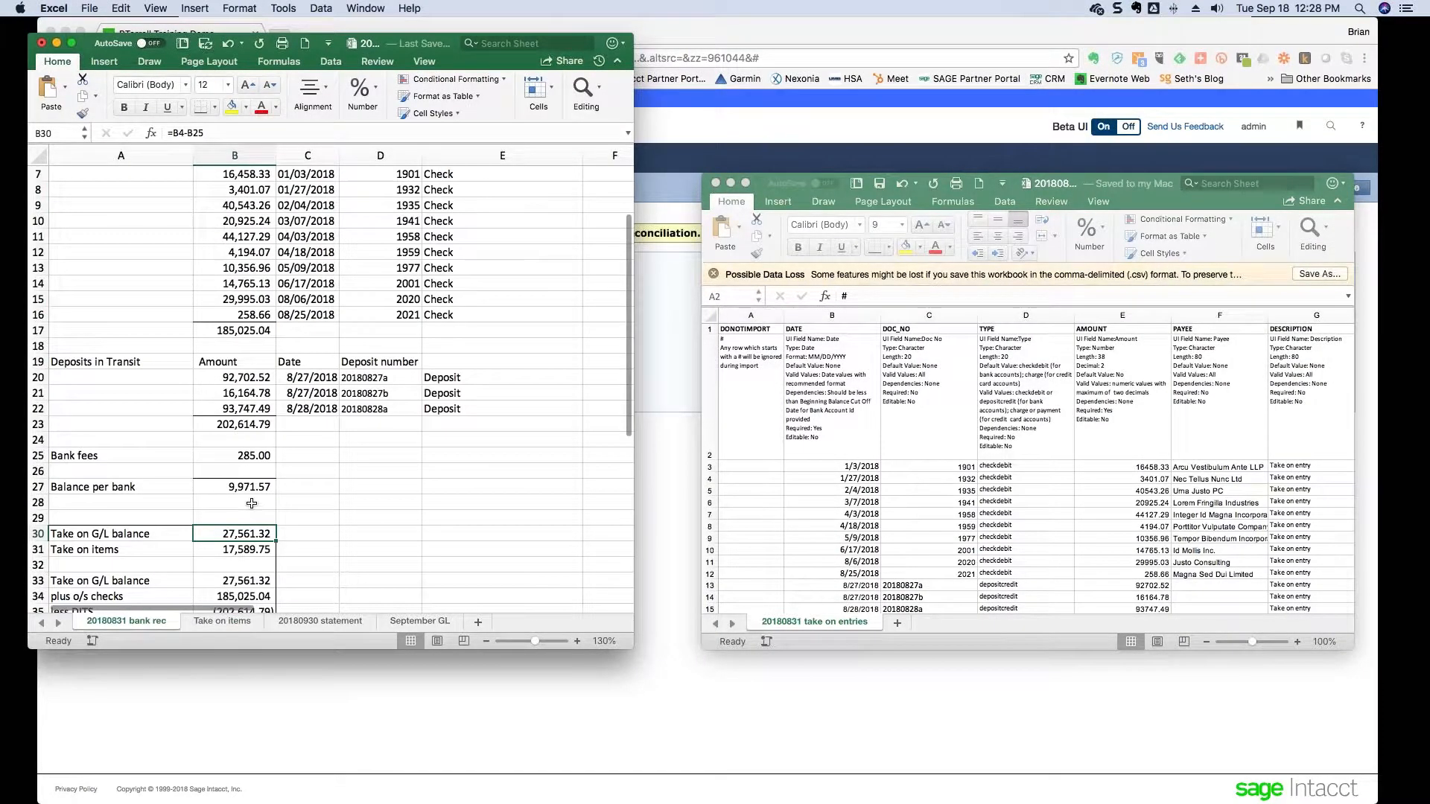
{"action": "scroll", "coordinate": [252, 504], "scroll_direction": "up", "scroll_amount": 5}
{"action": "left_click", "coordinate": [235, 585]}
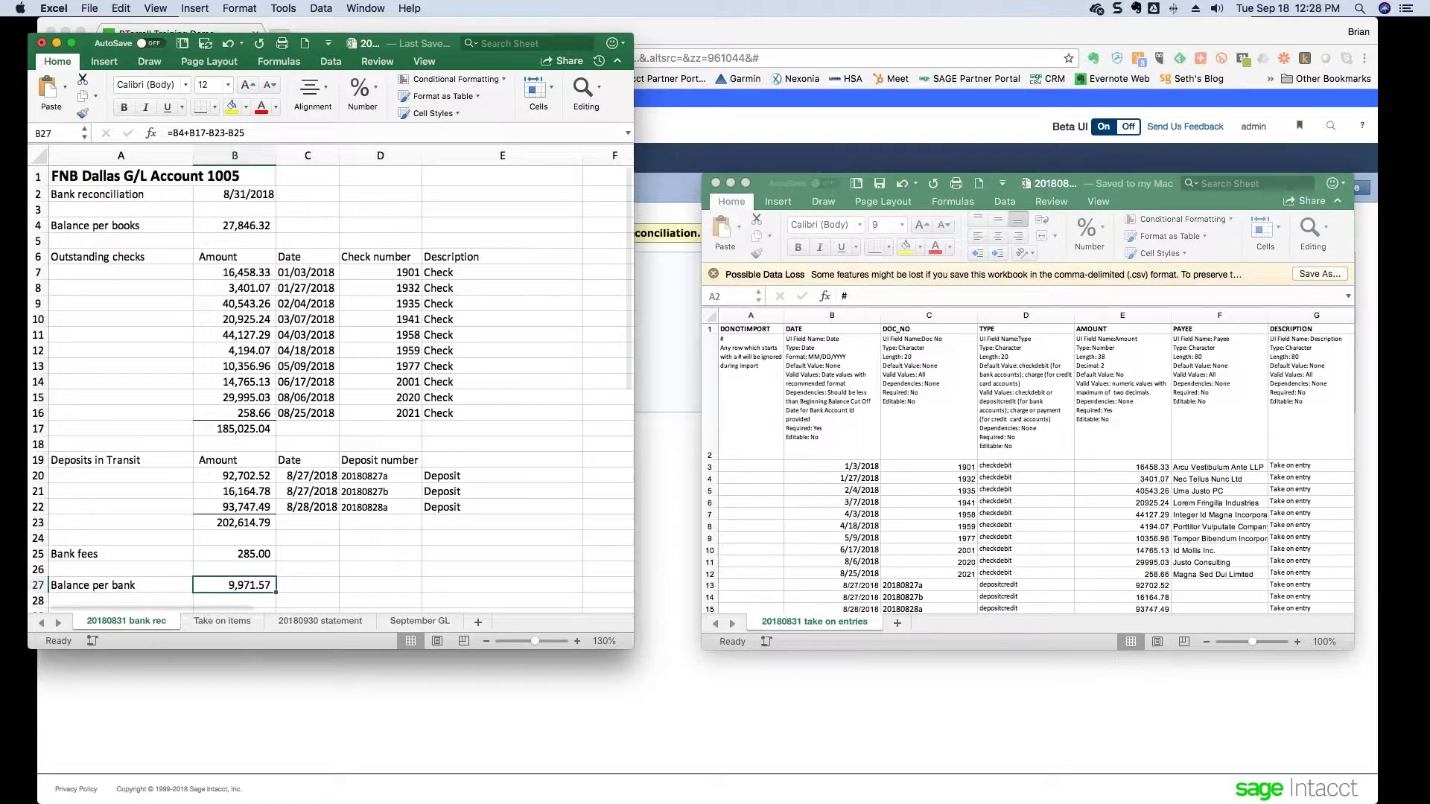
{"action": "key", "text": "super+Tab"}
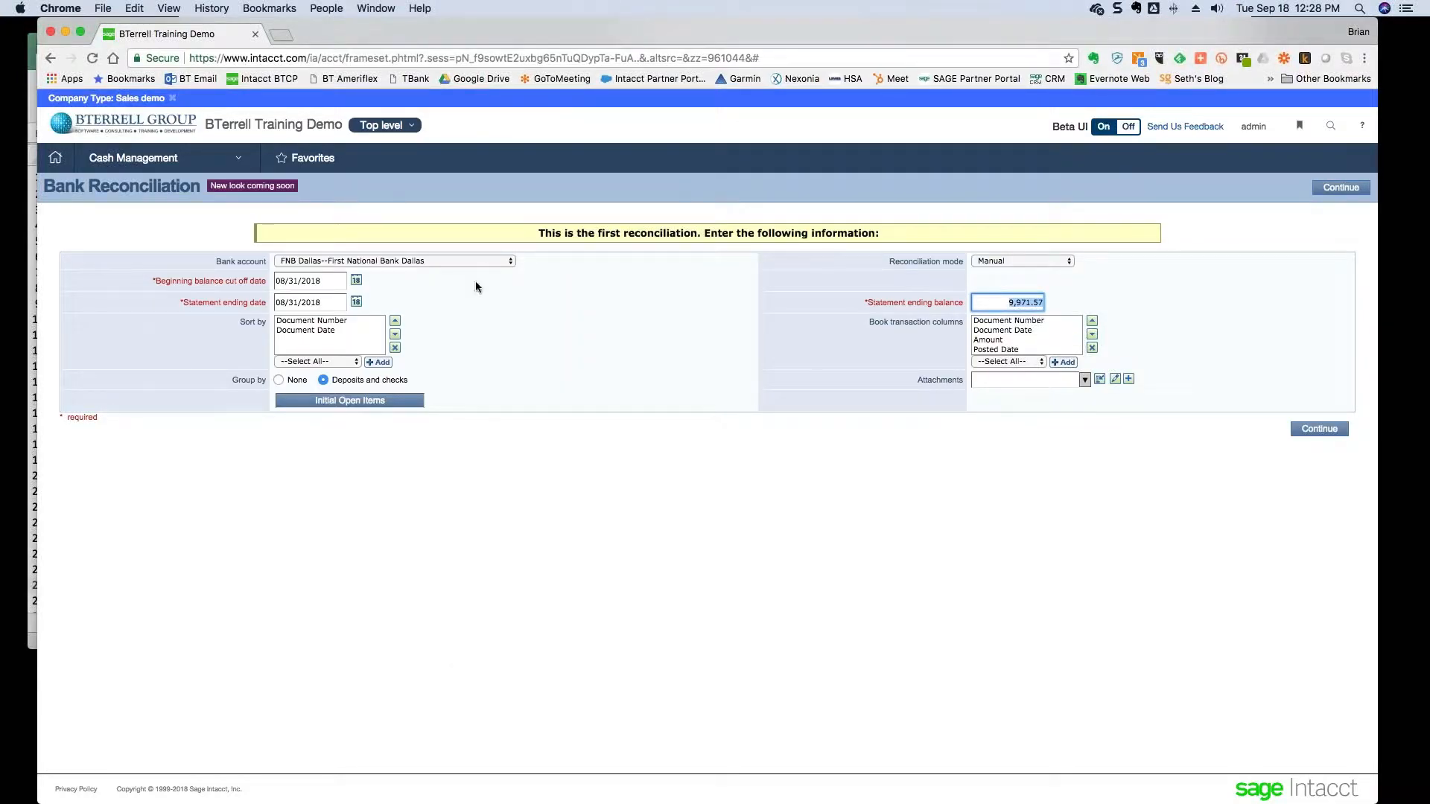
- Clear the 17,589.75 AUTO CONTRA check and the AUTO ENTRY deposit, leaving 0.00 to reconcile
{"action": "left_click", "coordinate": [1329, 437]}
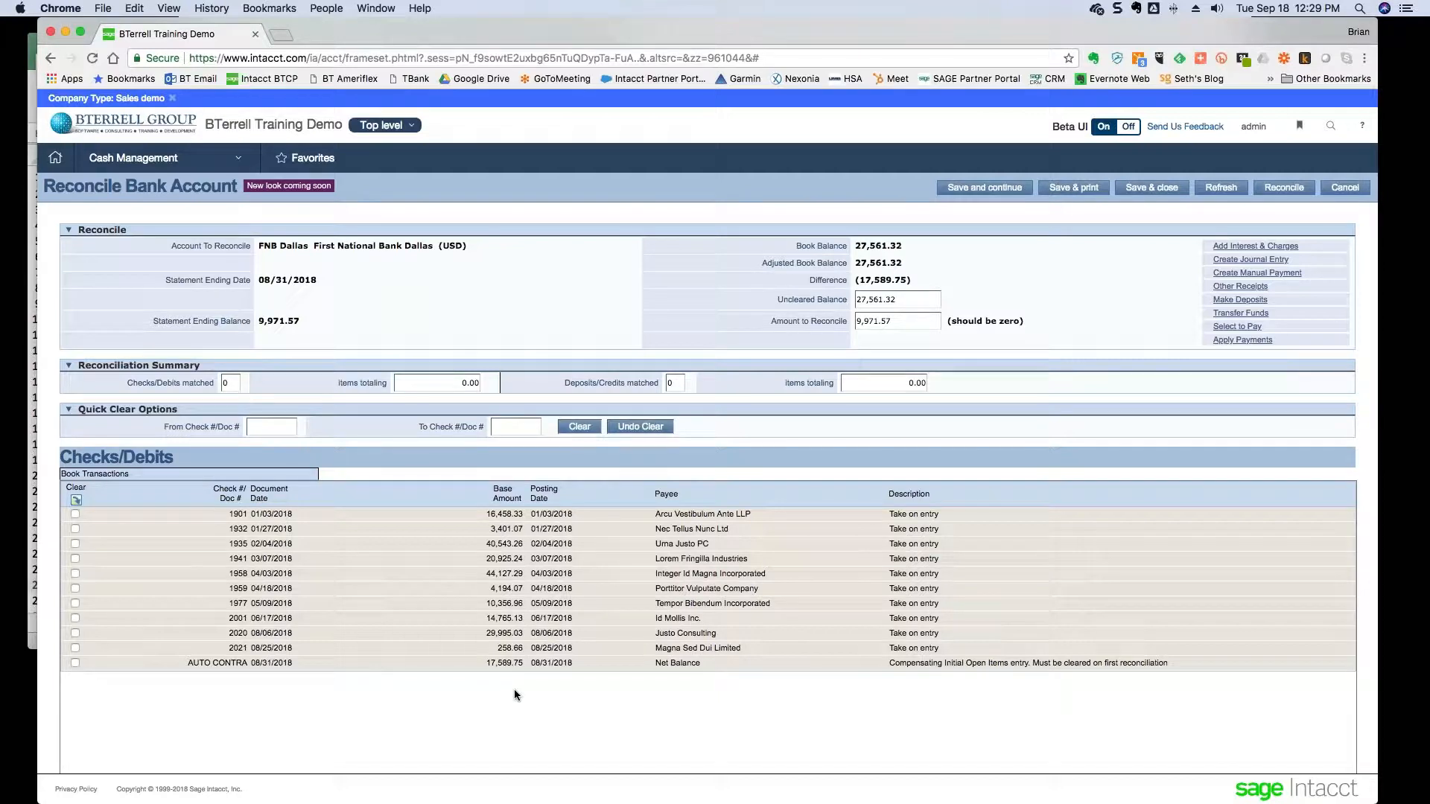
{"action": "left_click_drag", "start_coordinate": [186, 664], "coordinate": [291, 663]}
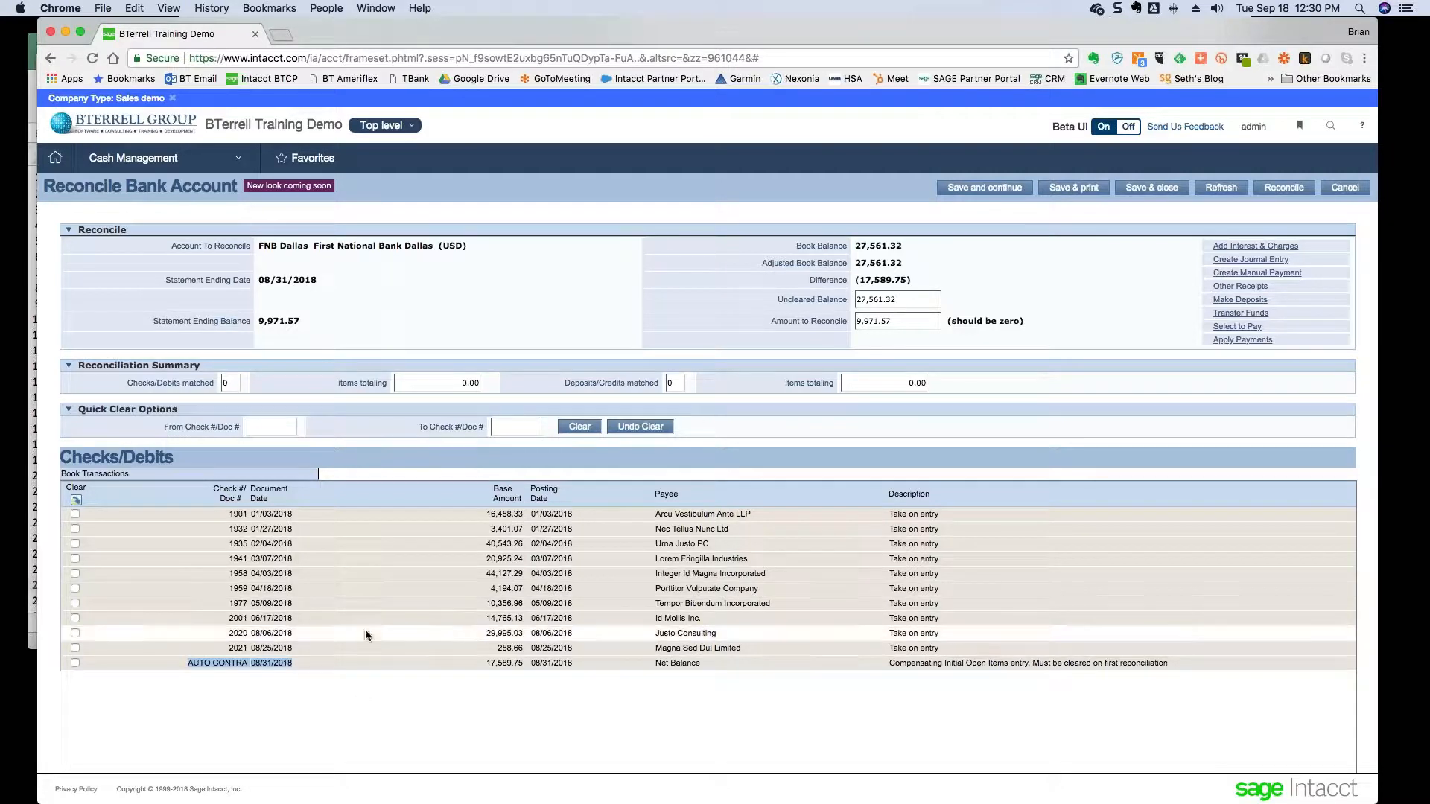
{"action": "left_click", "coordinate": [75, 662]}
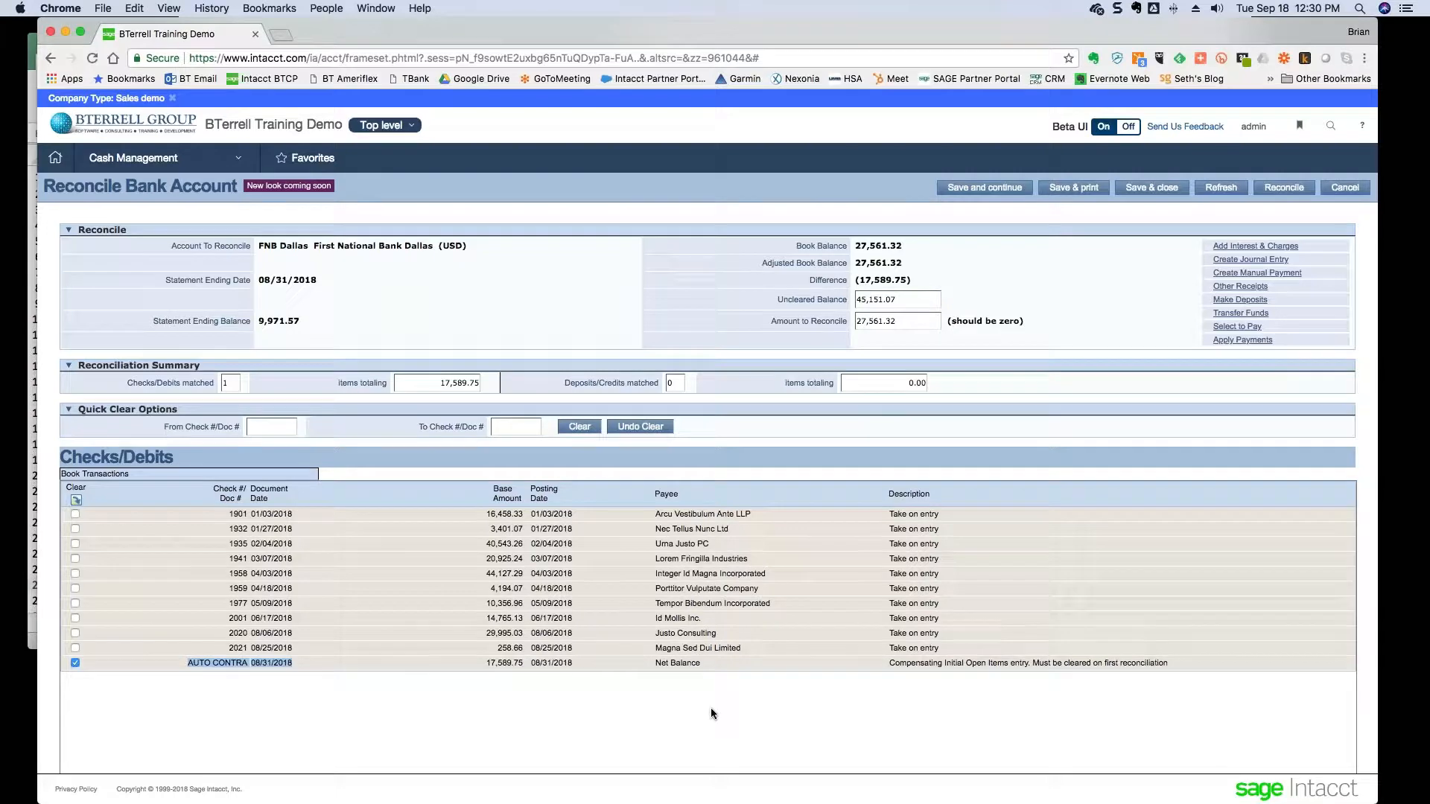
{"action": "scroll", "coordinate": [711, 714], "scroll_direction": "down", "scroll_amount": 5}
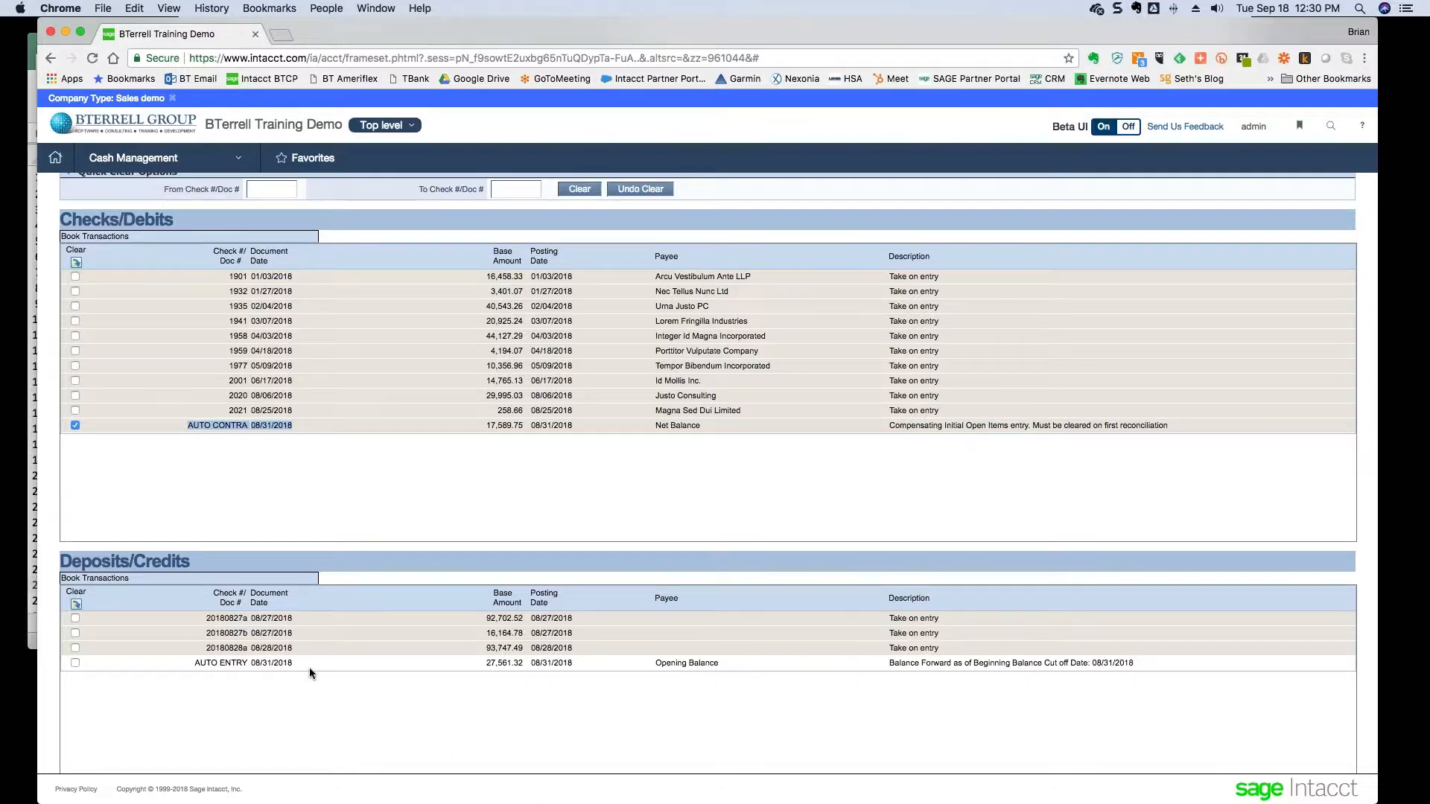
{"action": "left_click", "coordinate": [76, 661]}
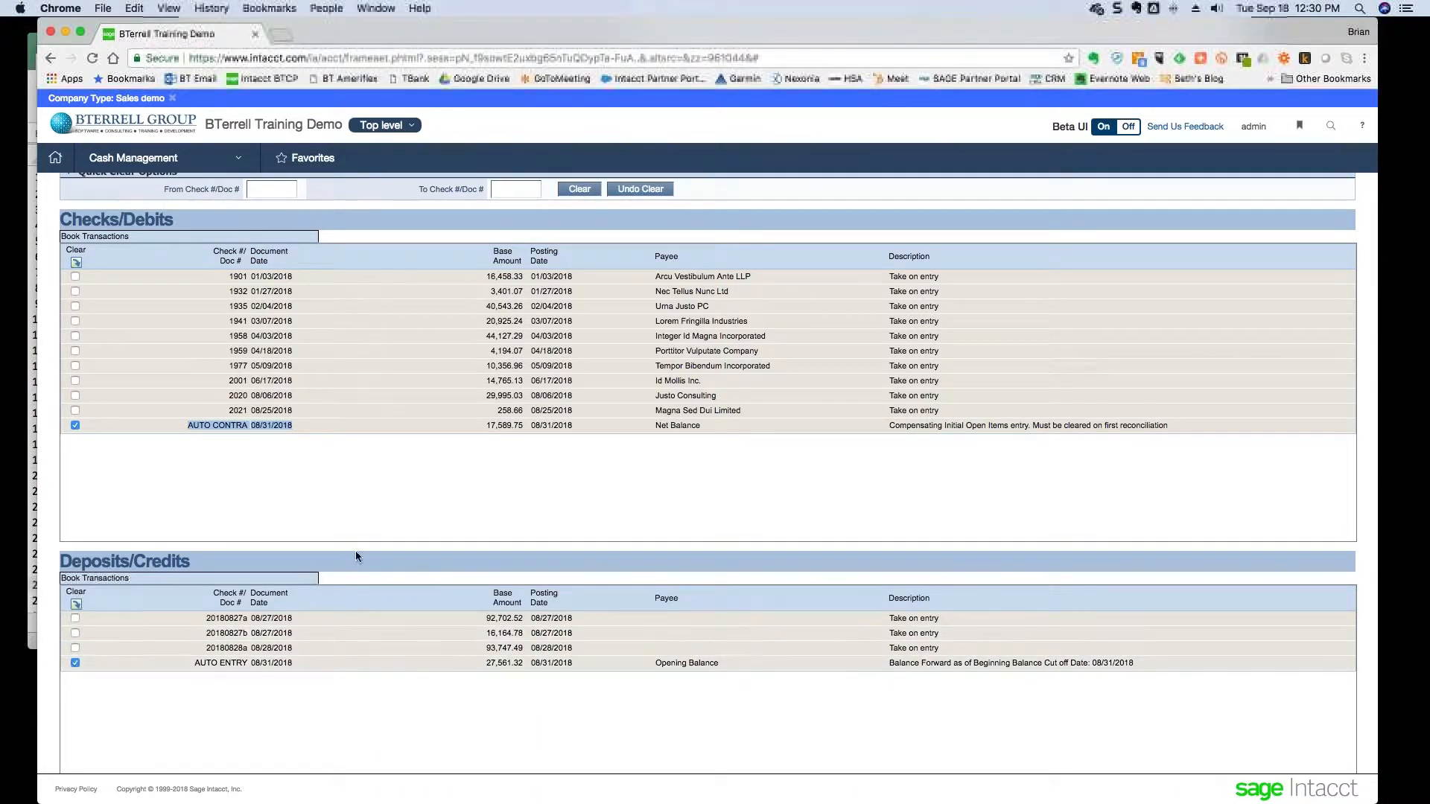
{"action": "scroll", "coordinate": [409, 508], "scroll_direction": "up", "scroll_amount": 1}
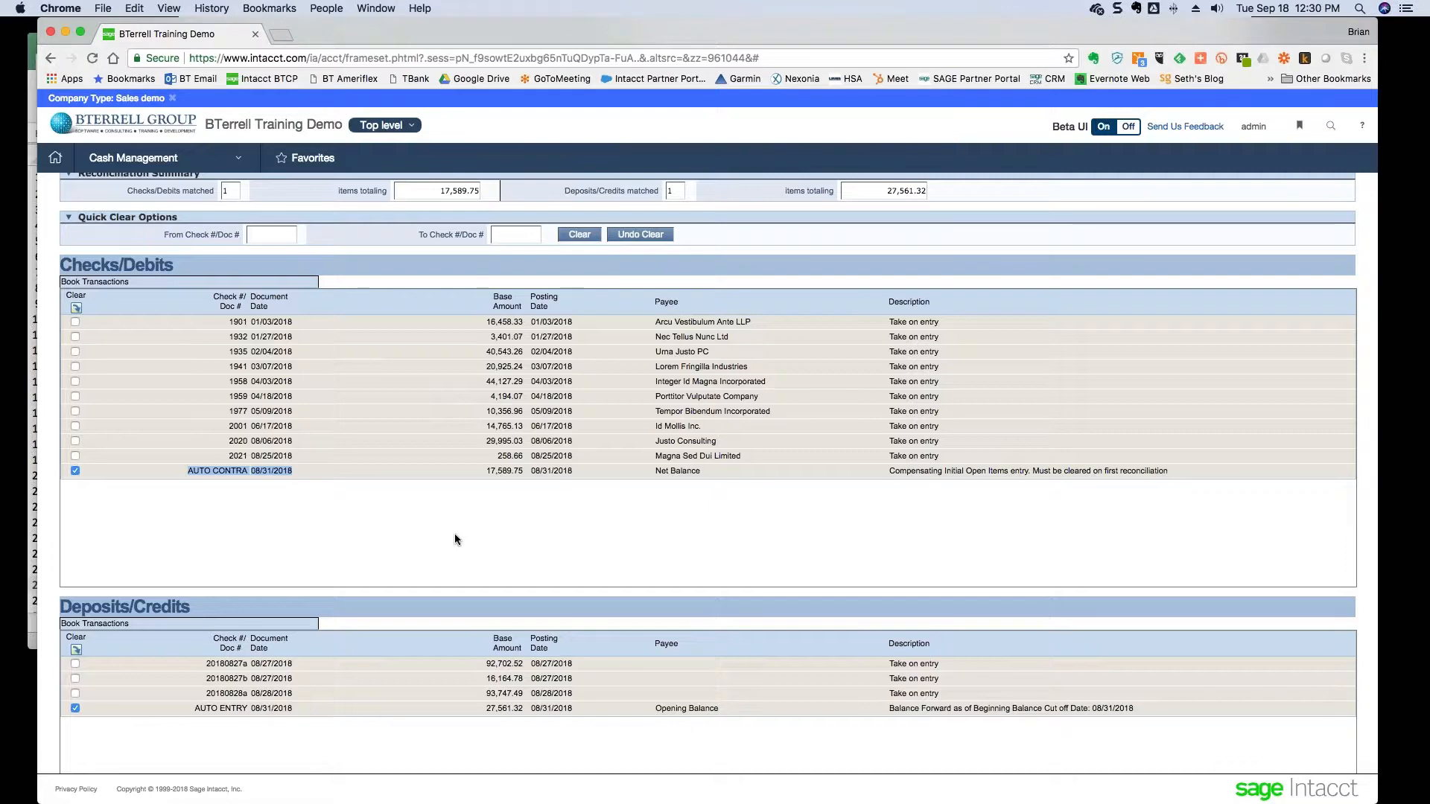
{"action": "scroll", "coordinate": [455, 534], "scroll_direction": "up", "scroll_amount": 3}
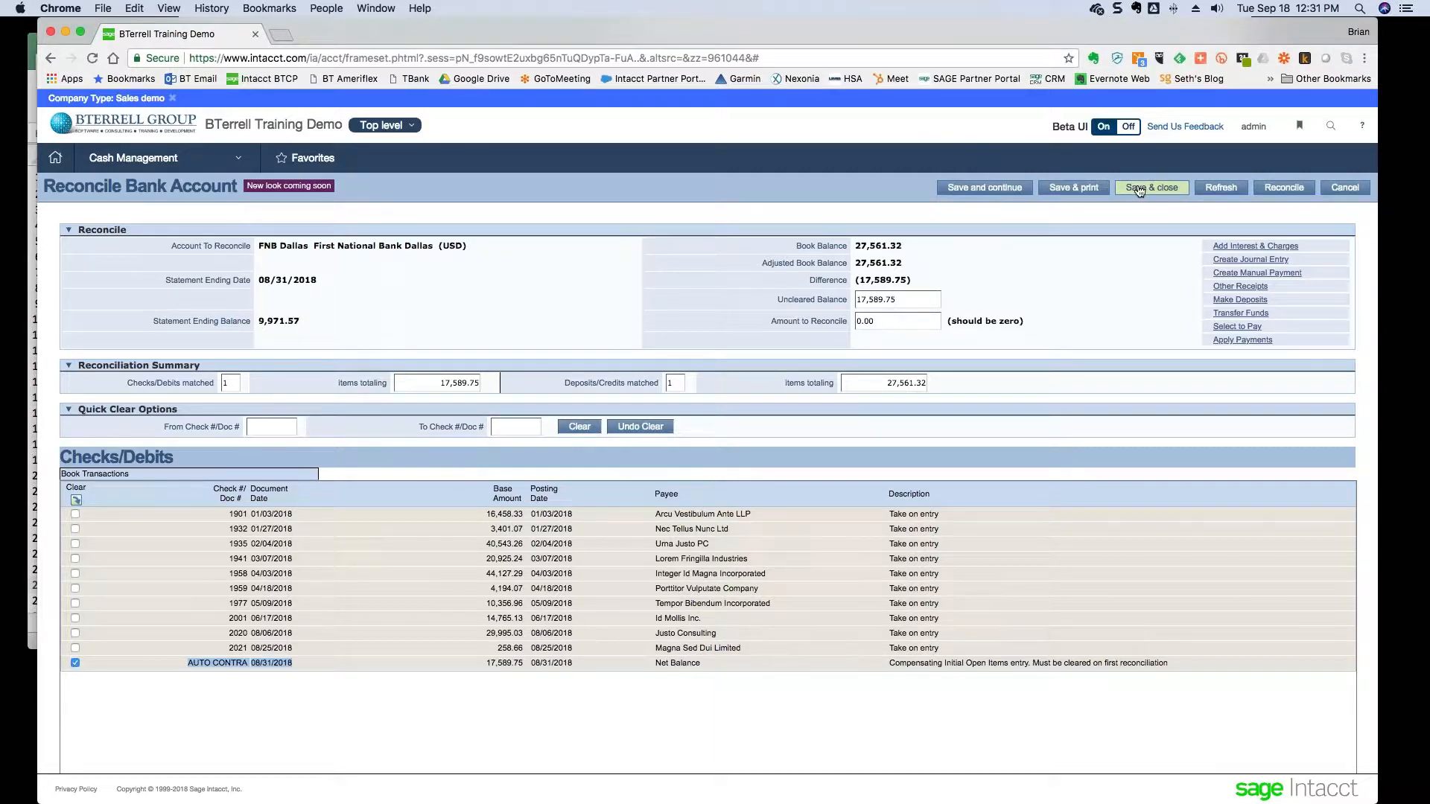
- Reconcile FNB Dallas and enlarge the 08/31/2018 report showing 27,561.32 adjusted balances
{"action": "left_click", "coordinate": [1271, 190]}
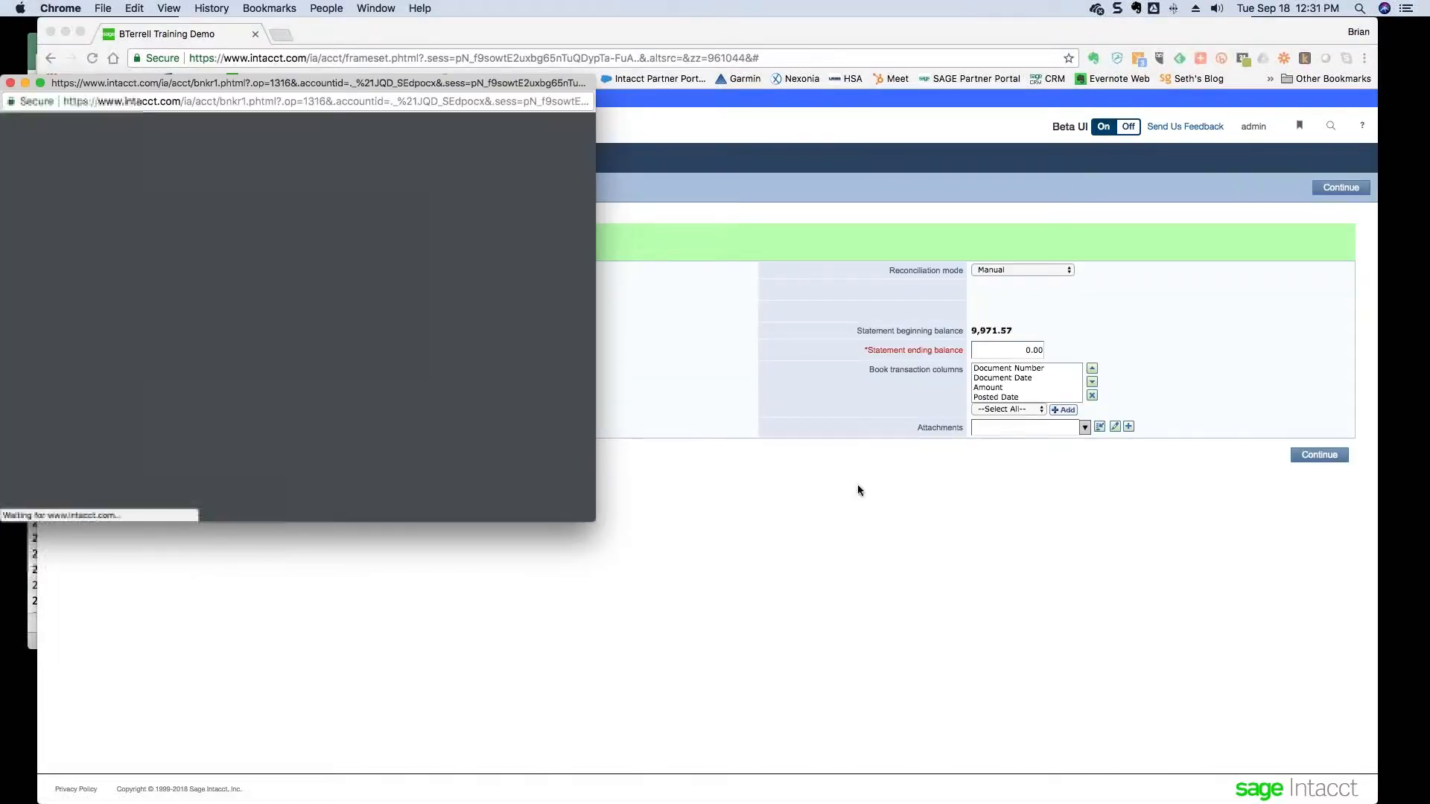
{"action": "left_click_drag", "start_coordinate": [595, 522], "coordinate": [839, 775]}
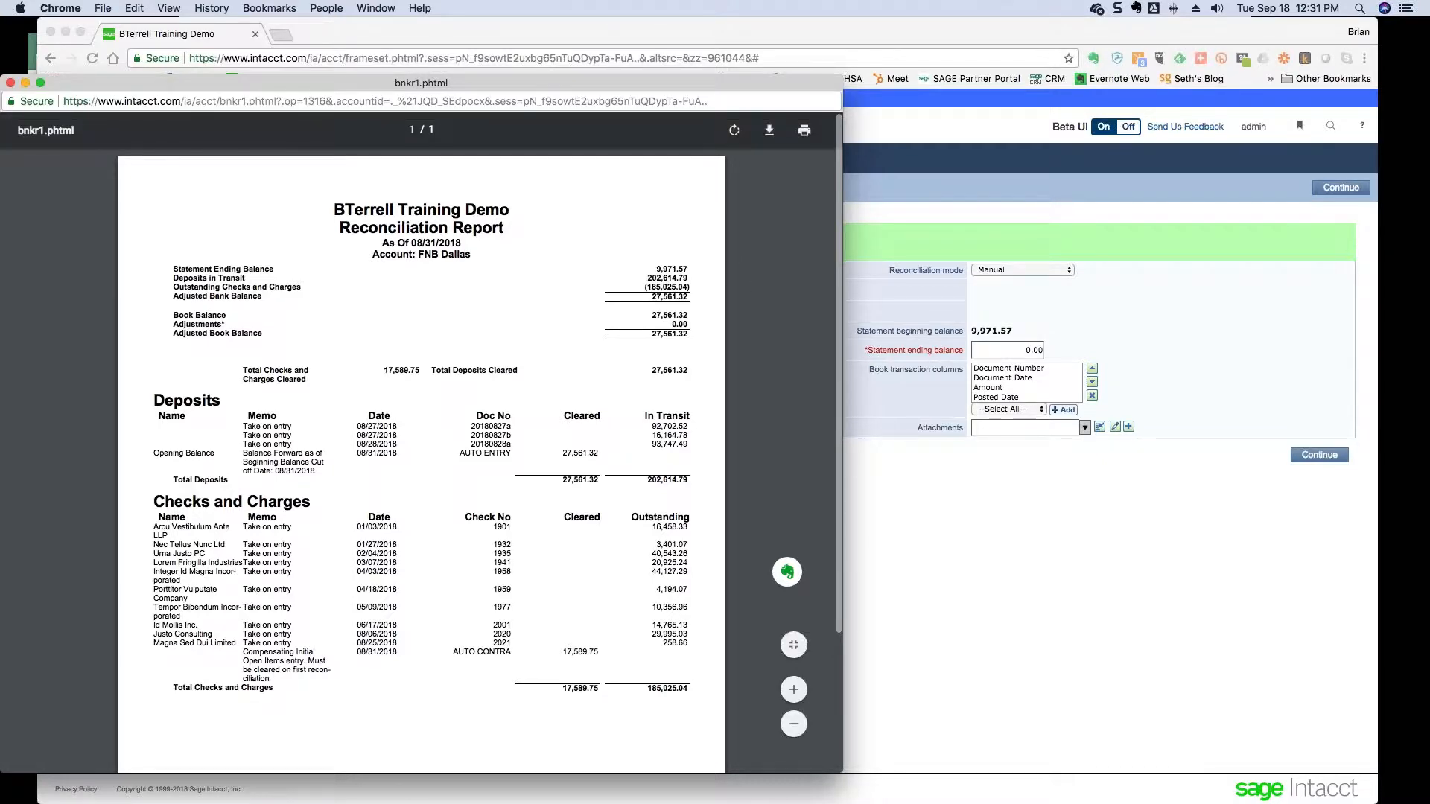
{"action": "key", "text": "super+Tab"}
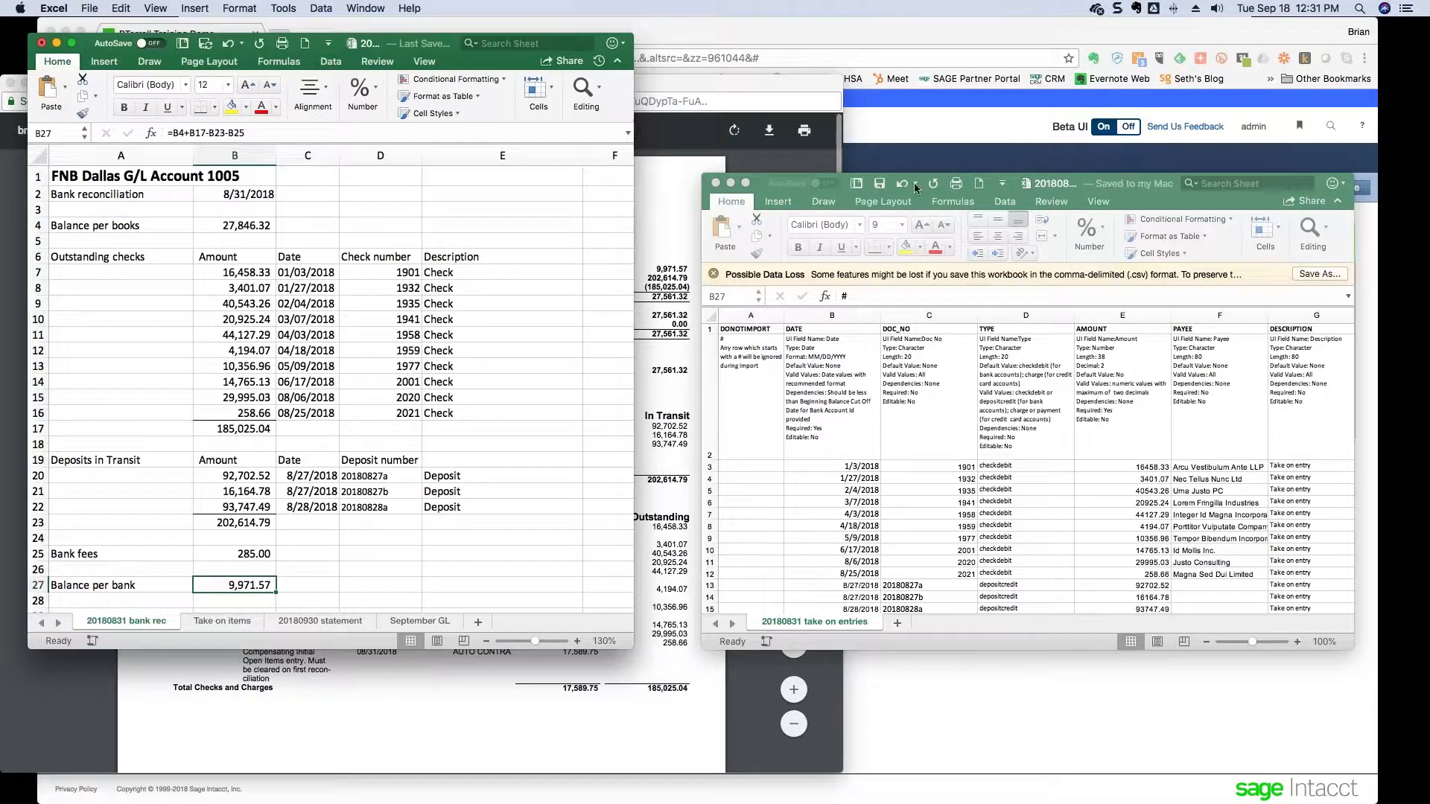
- Close the take-on CSV workbook and compare the bank rec sheet against the reconciliation report
{"action": "left_click", "coordinate": [716, 184]}
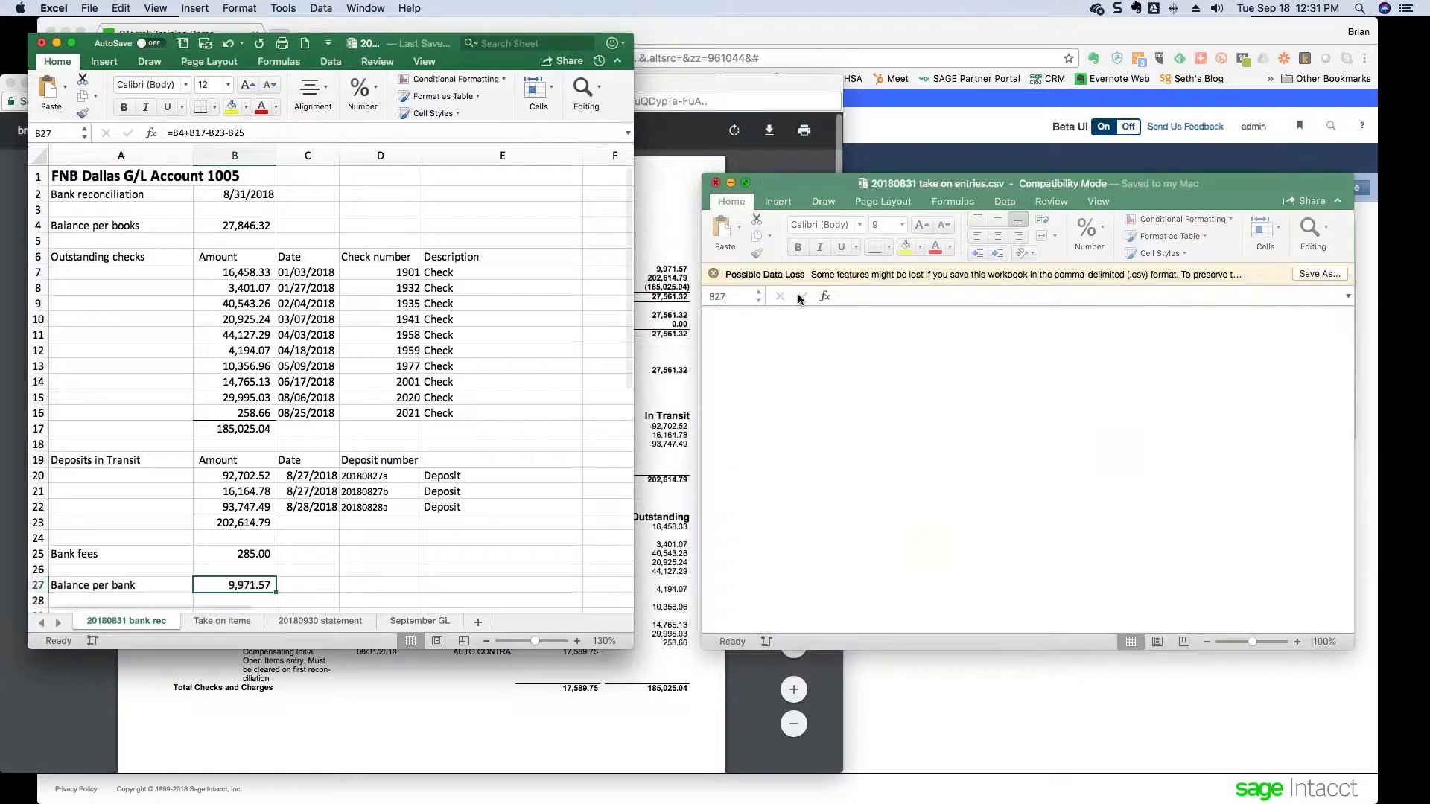
{"action": "left_click_drag", "start_coordinate": [445, 48], "coordinate": [1107, 51]}
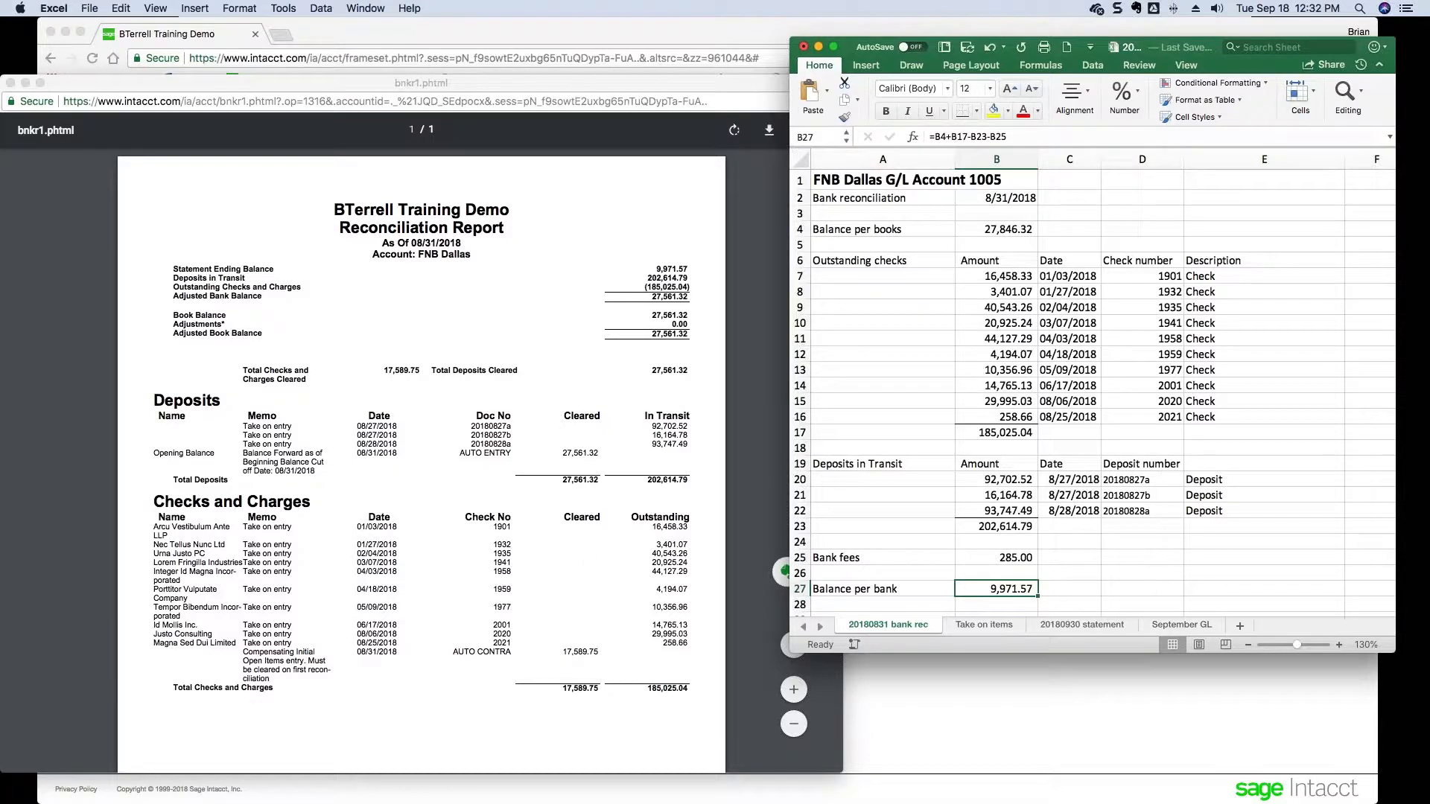
{"action": "left_click", "coordinate": [600, 138]}
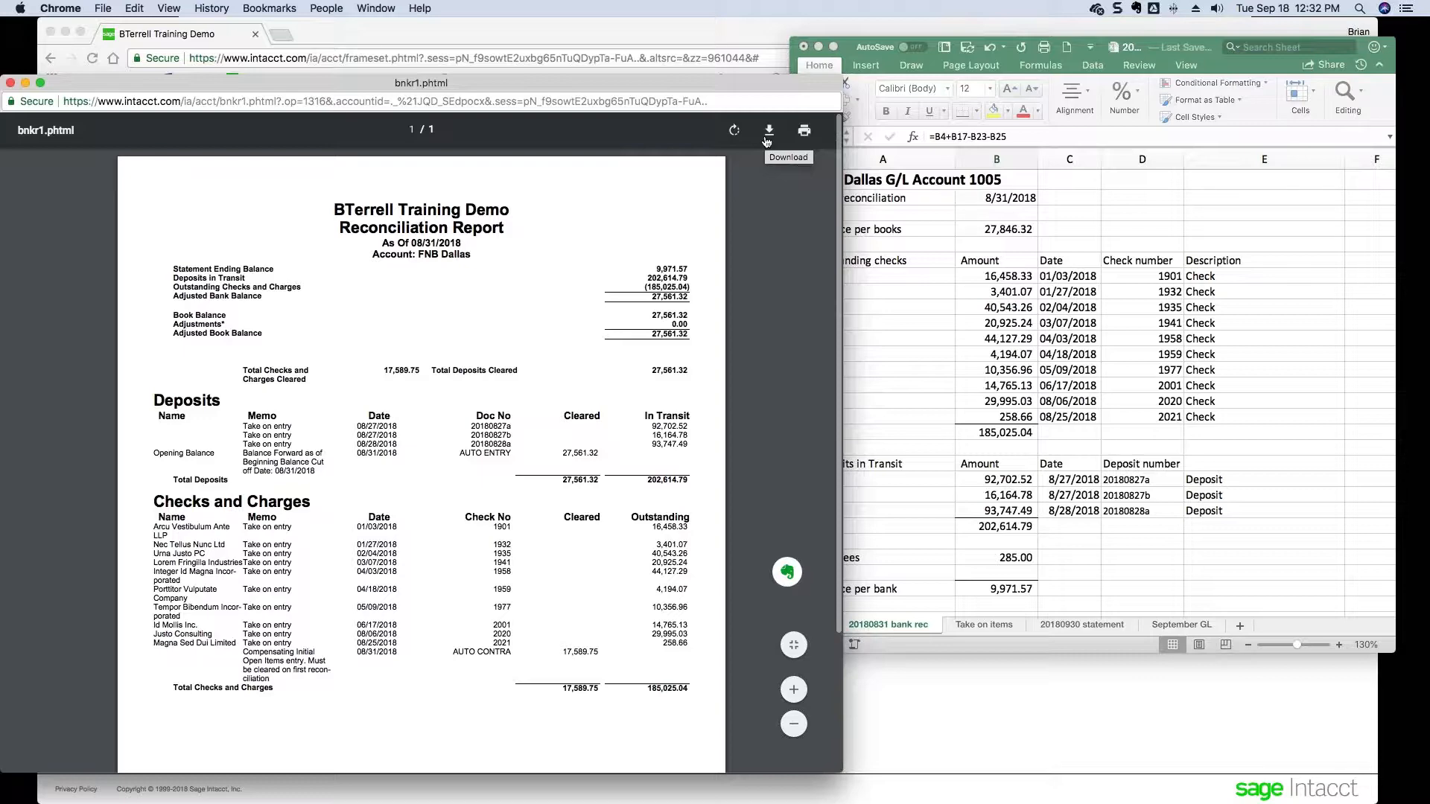
{"action": "left_click", "coordinate": [712, 29]}
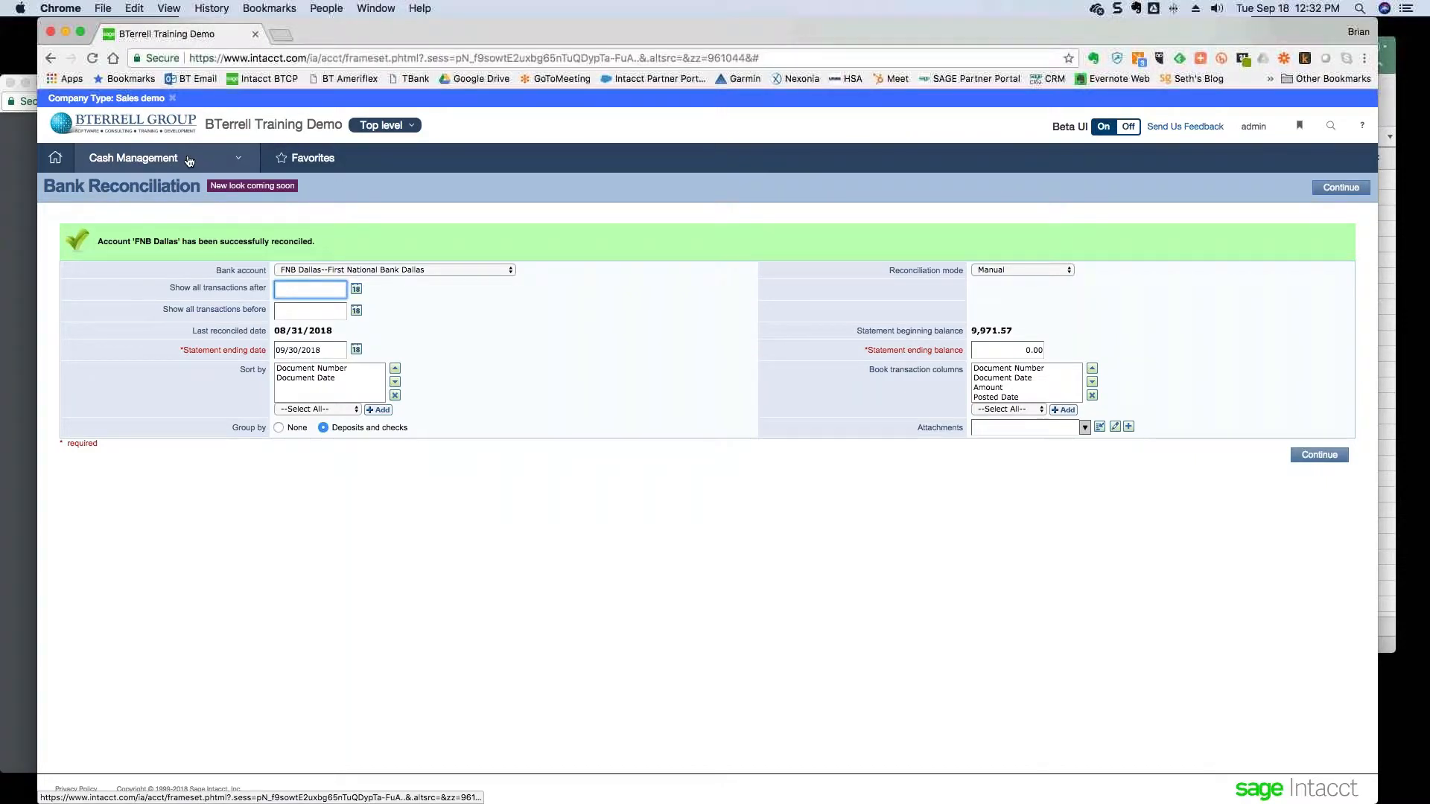
- Go to Cash Management > View reconciliation histories to find FNB Dallas's 08/31/2018 record
{"action": "left_click", "coordinate": [1005, 428]}
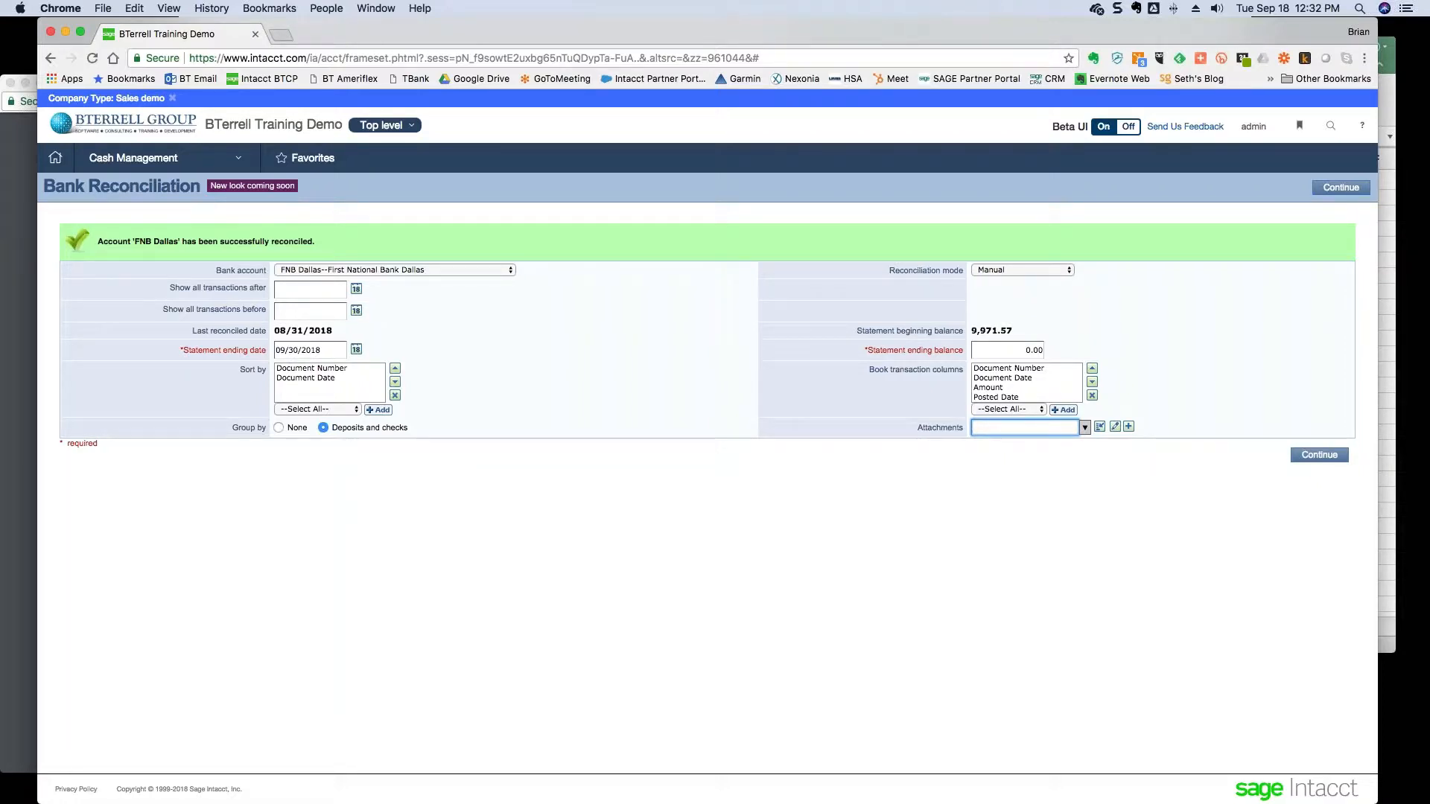
{"action": "left_click_drag", "start_coordinate": [322, 350], "coordinate": [272, 353]}
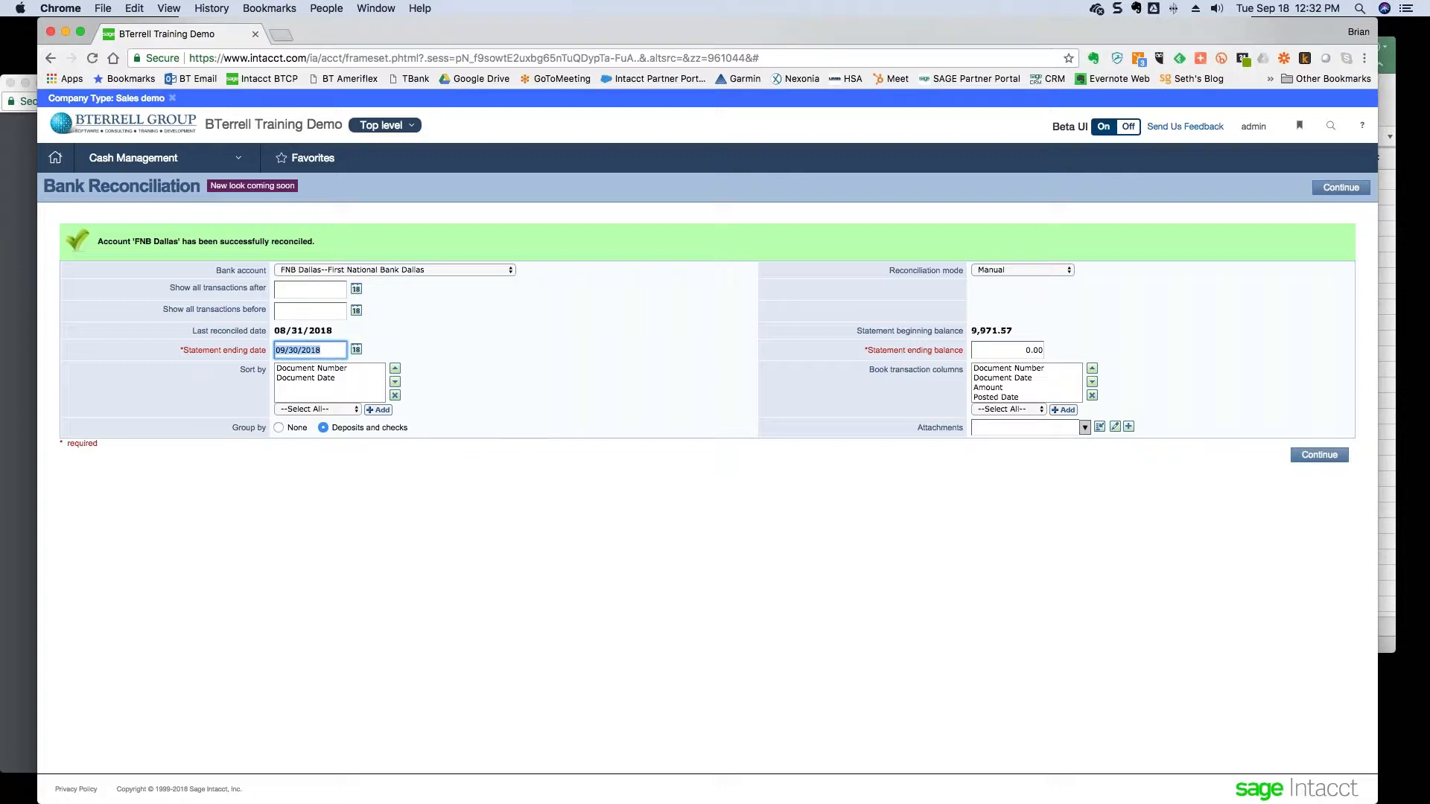
{"action": "left_click", "coordinate": [149, 158]}
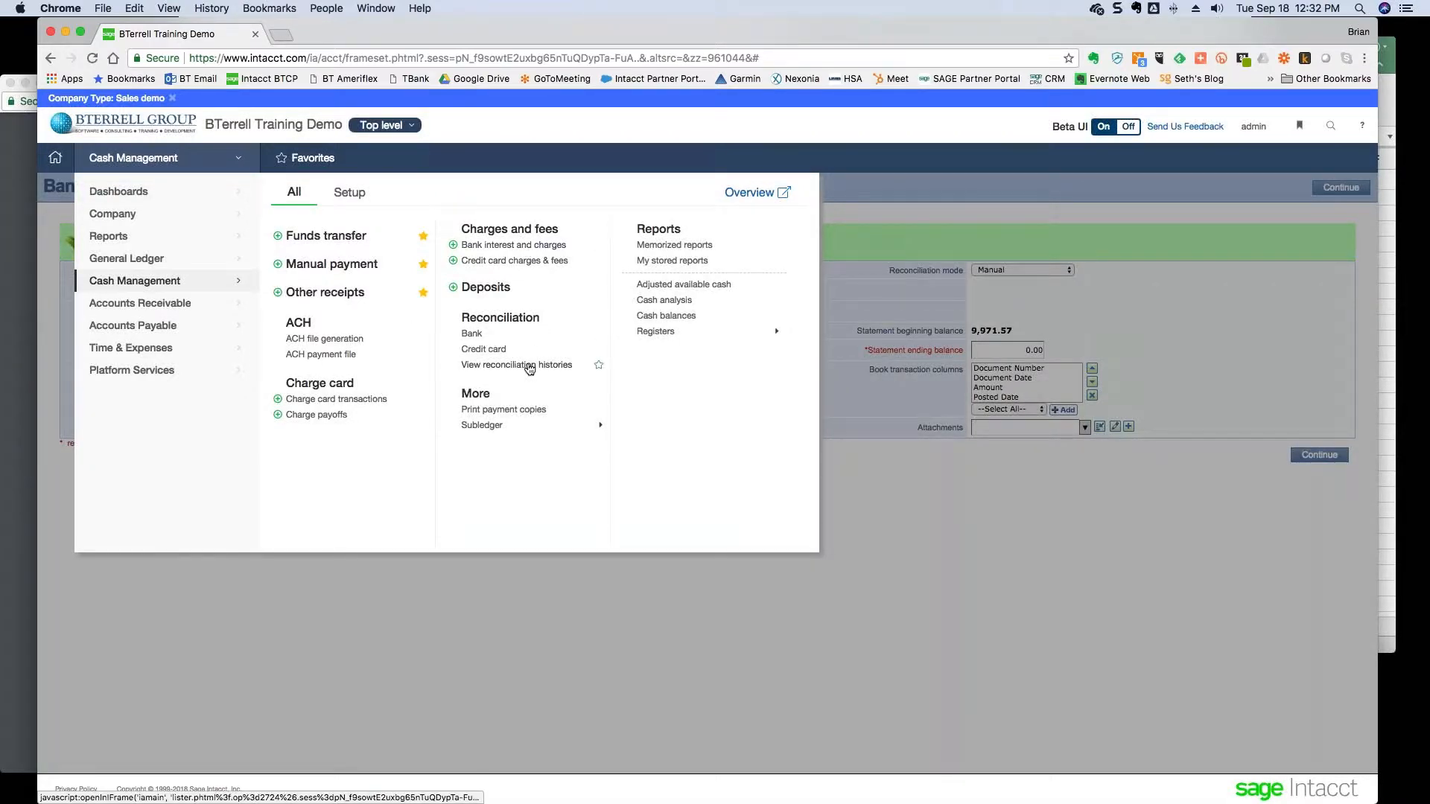
{"action": "left_click", "coordinate": [533, 366]}
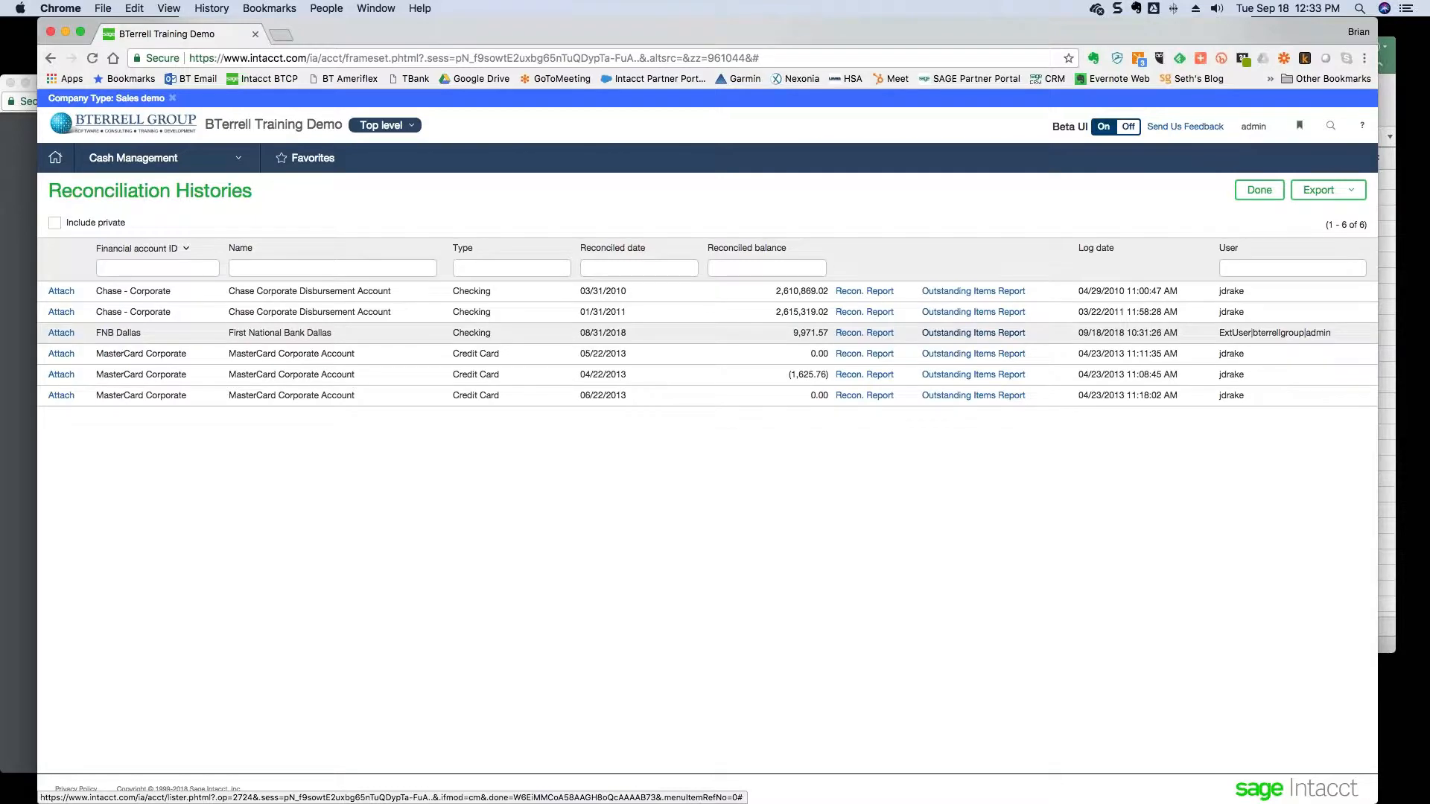
- Attach 20180831 take on entries.csv with ID 20180831 in Document Folder to FNB Dallas
{"action": "left_click", "coordinate": [61, 334]}
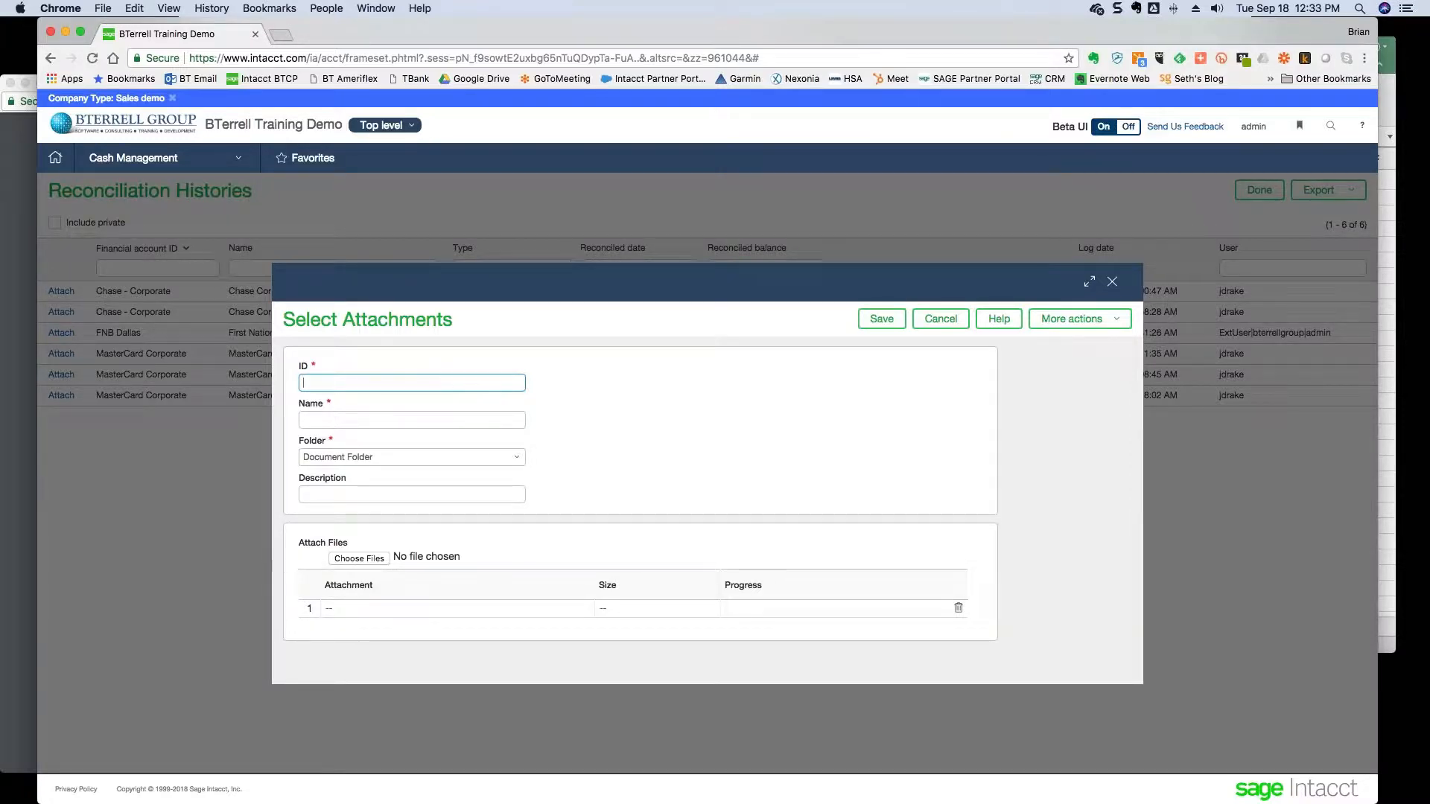
{"action": "type", "text": "20180831"}
{"action": "key", "text": "Tab"}
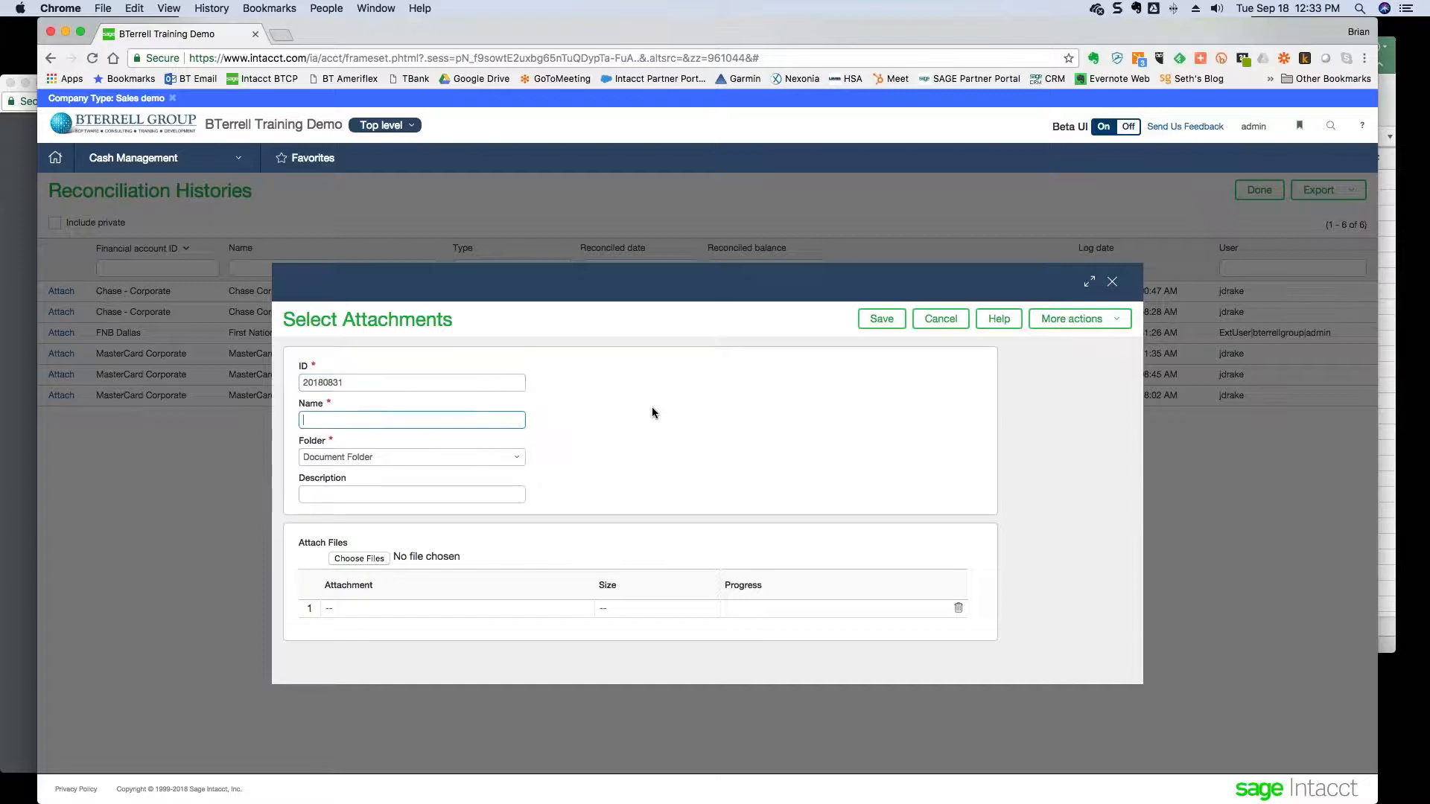
{"action": "left_click", "coordinate": [513, 458]}
{"action": "left_click", "coordinate": [423, 538]}
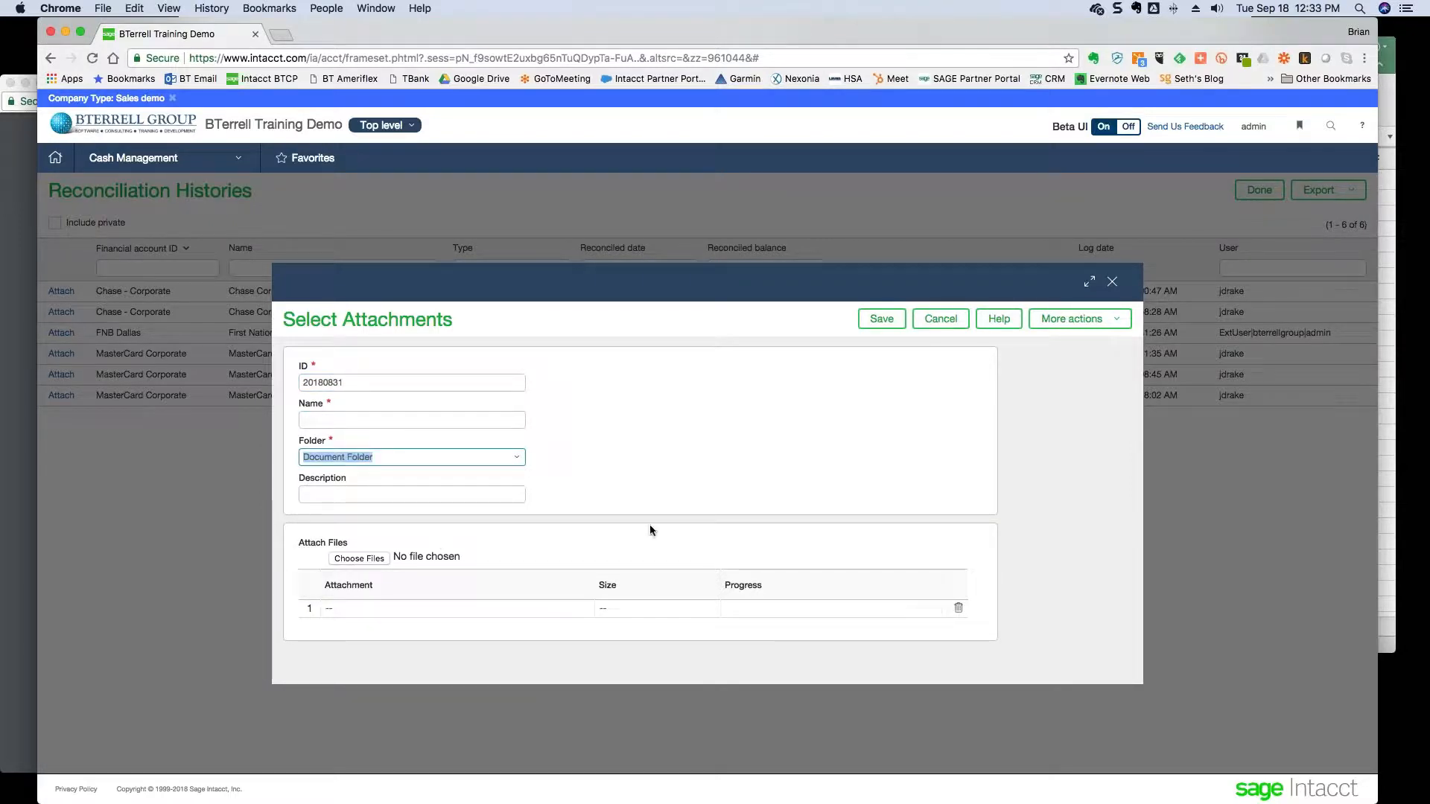
{"action": "left_click", "coordinate": [374, 559]}
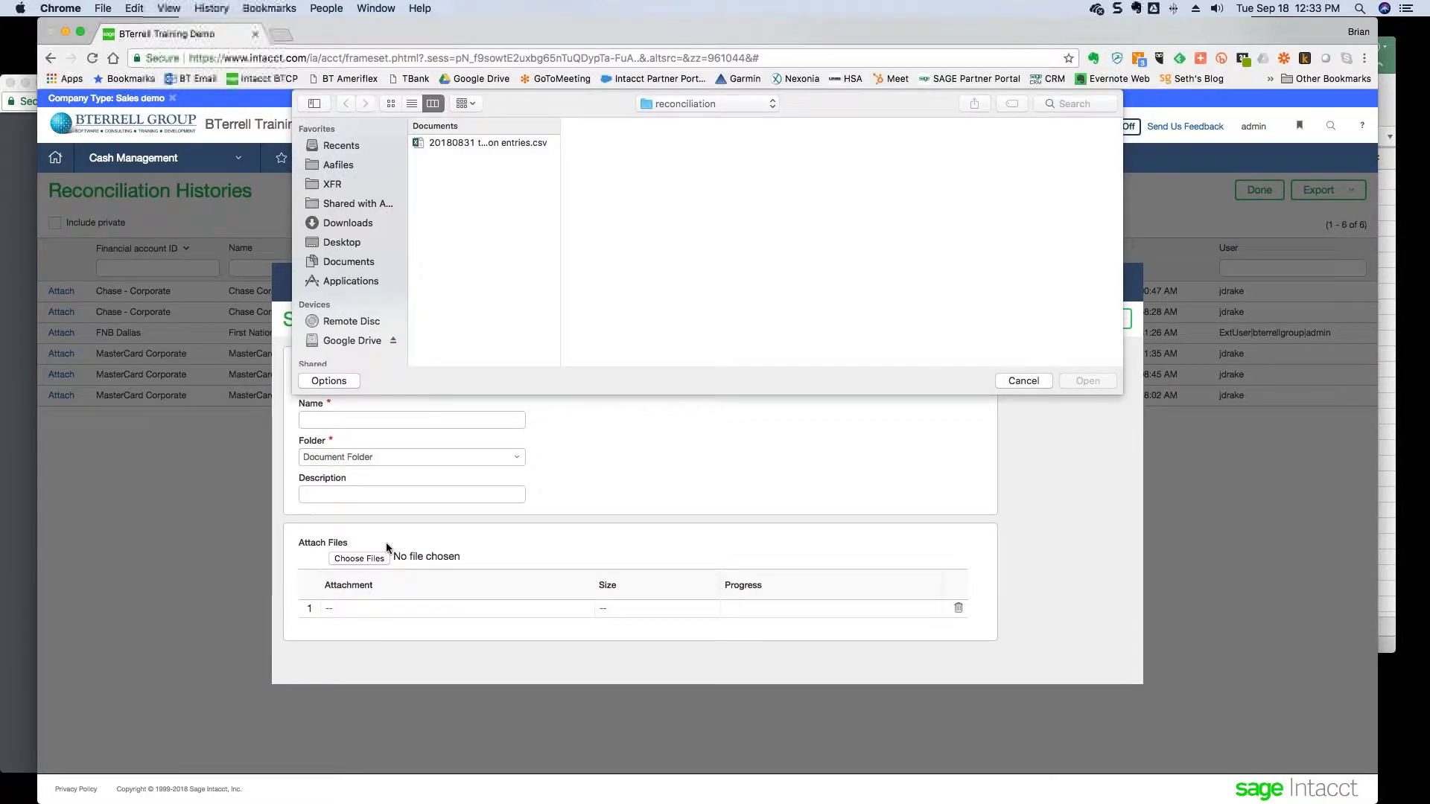
{"action": "left_click", "coordinate": [465, 144]}
{"action": "left_click", "coordinate": [1078, 383]}
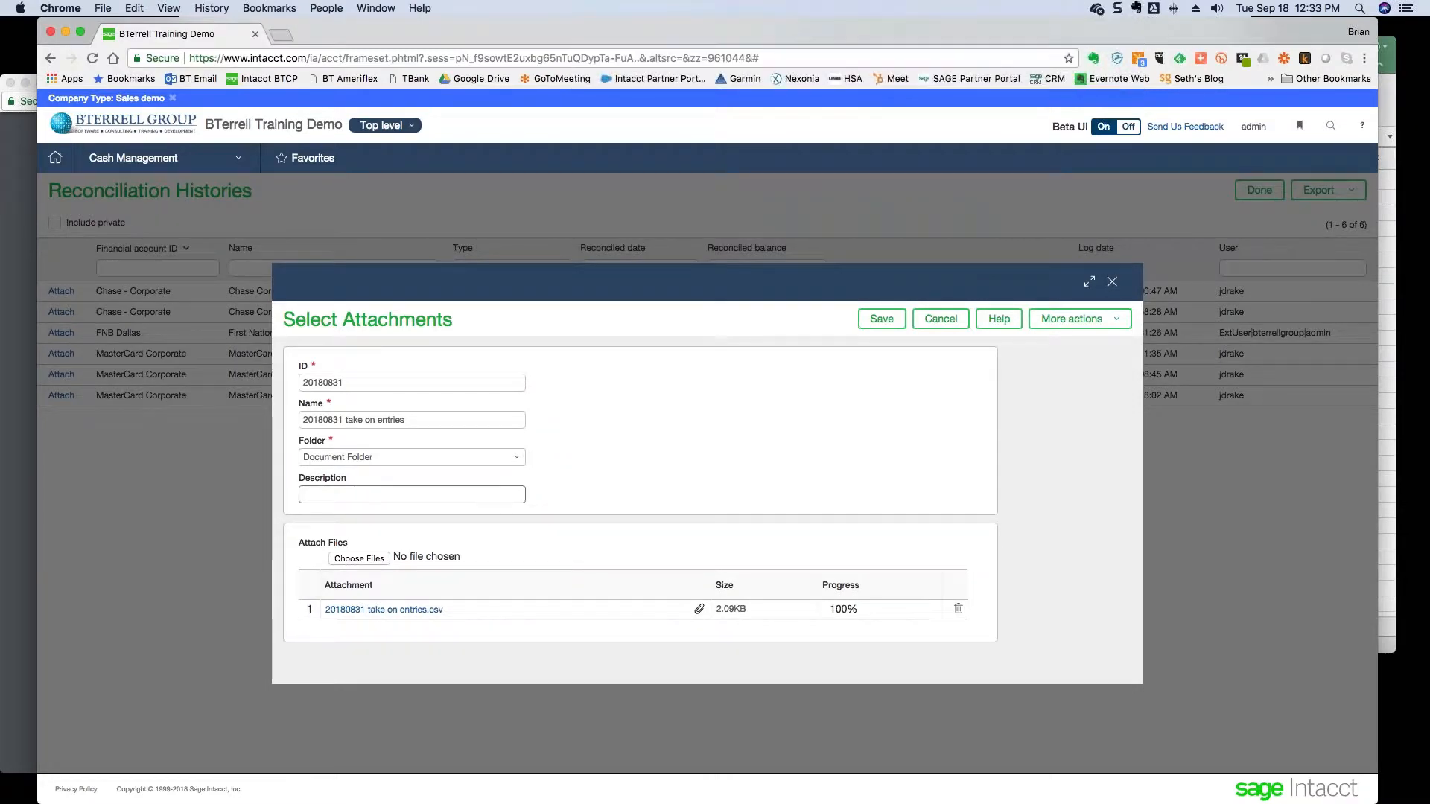
{"action": "left_click", "coordinate": [875, 319]}
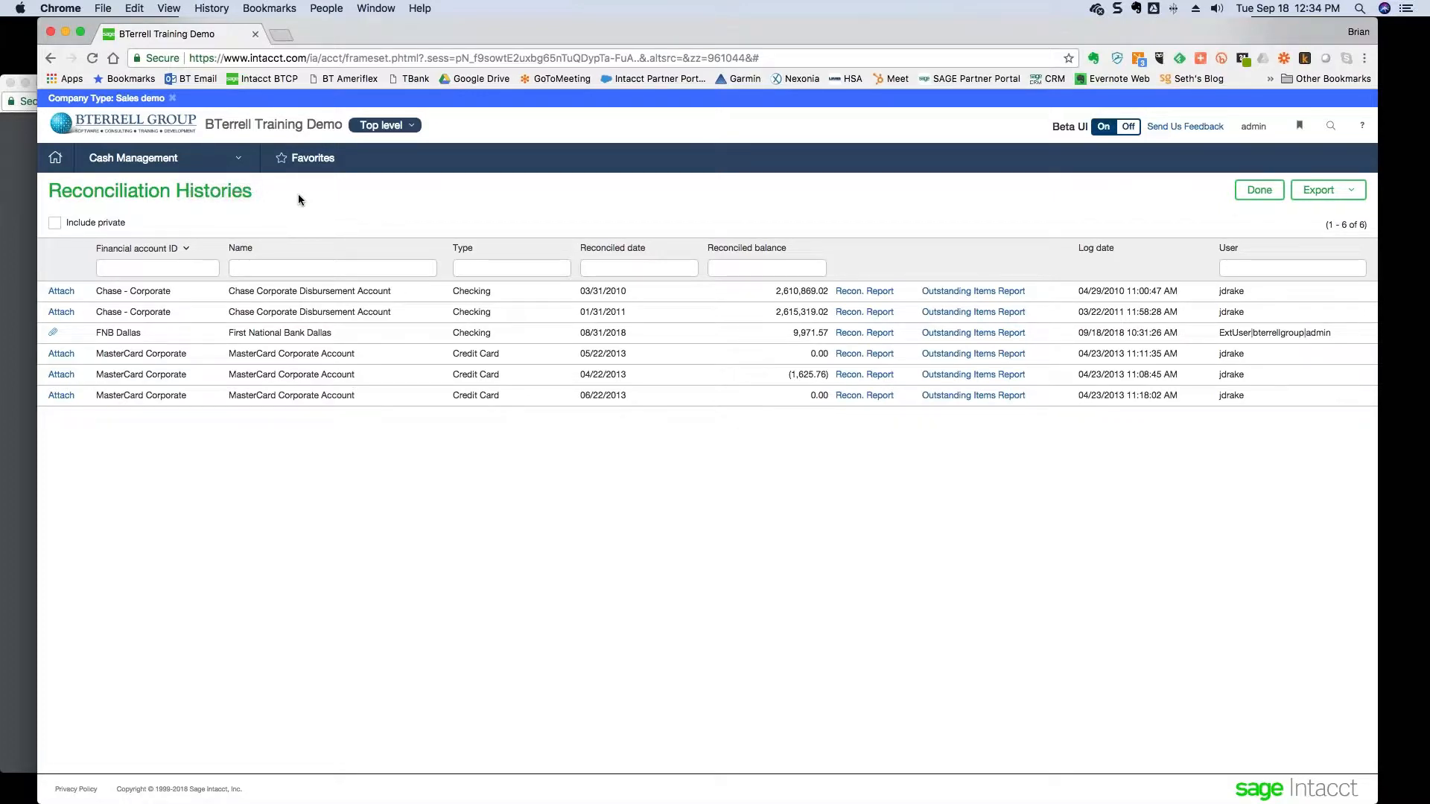
- Start a General Ledger Journal Entries import from Company > Setup > Import data
{"action": "left_click", "coordinate": [189, 161]}
{"action": "mouse_move", "coordinate": [130, 263]}
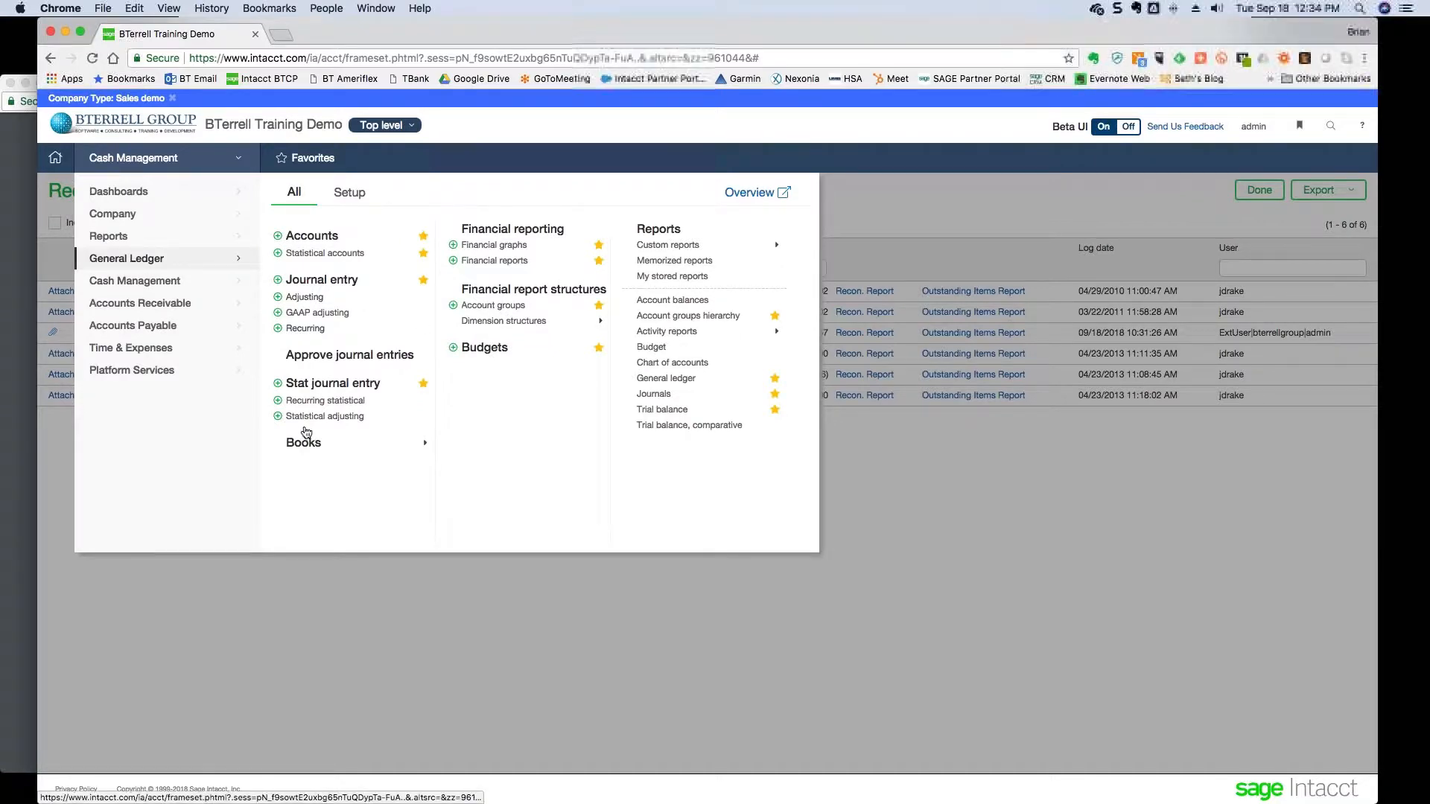
{"action": "mouse_move", "coordinate": [112, 213]}
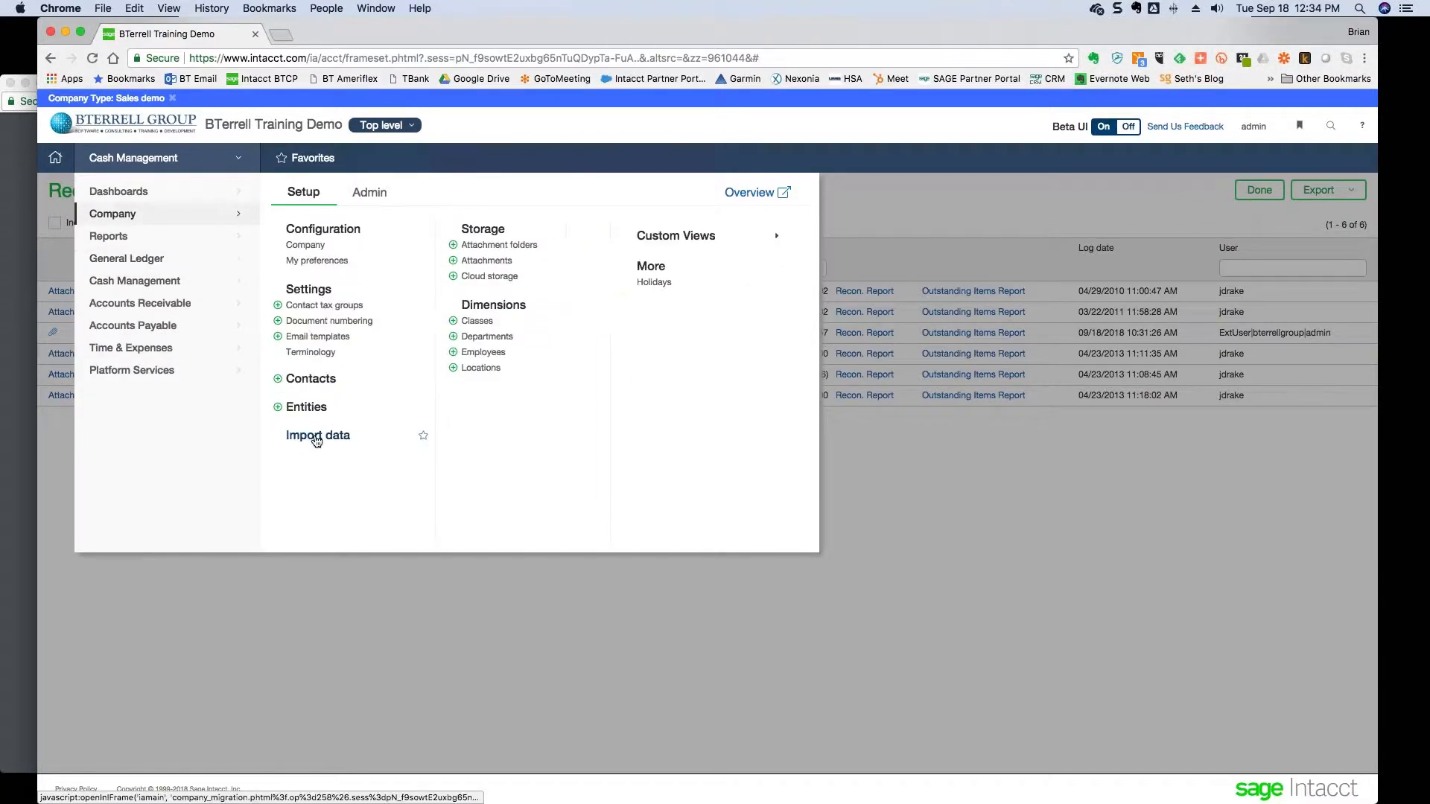
{"action": "left_click", "coordinate": [306, 435]}
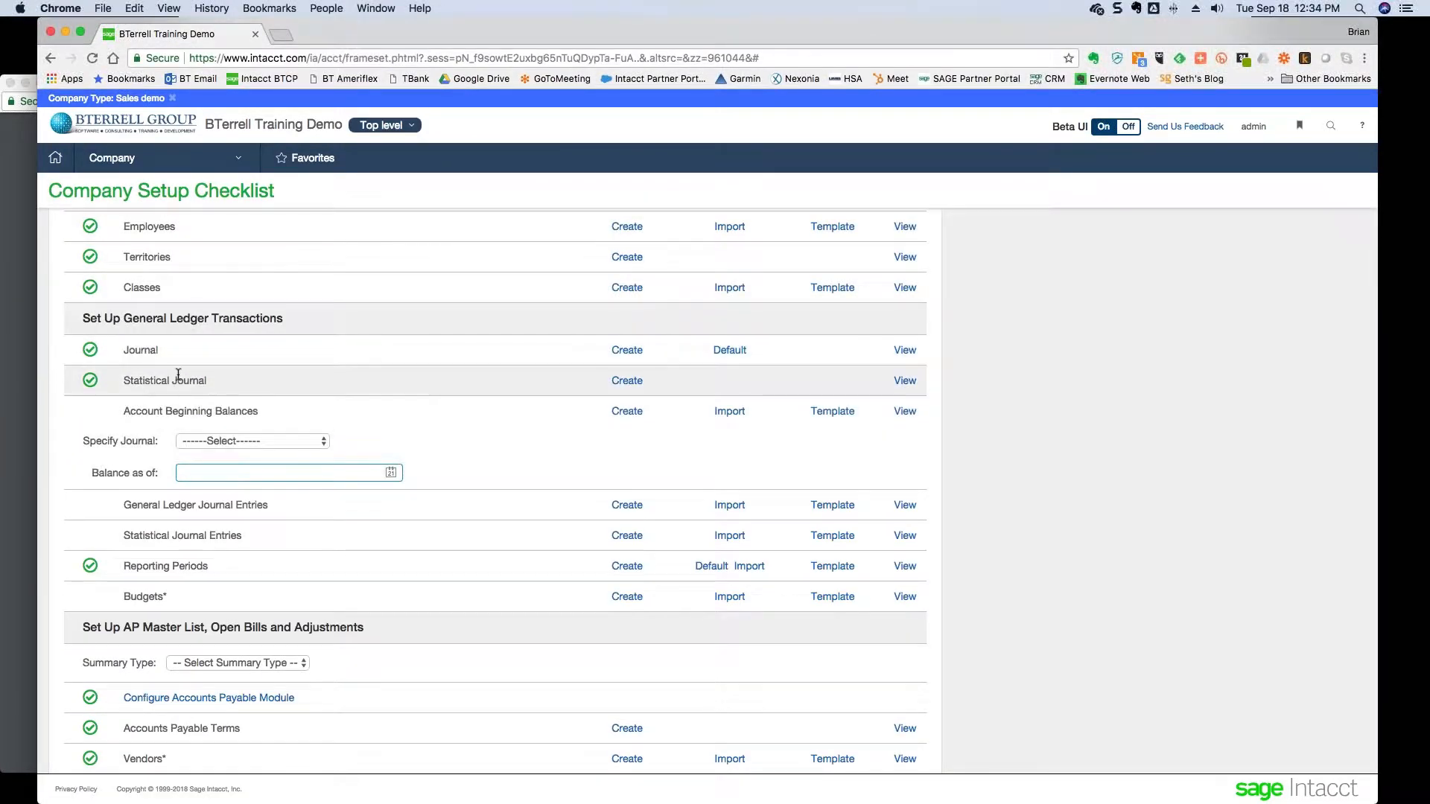
{"action": "left_click", "coordinate": [733, 509]}
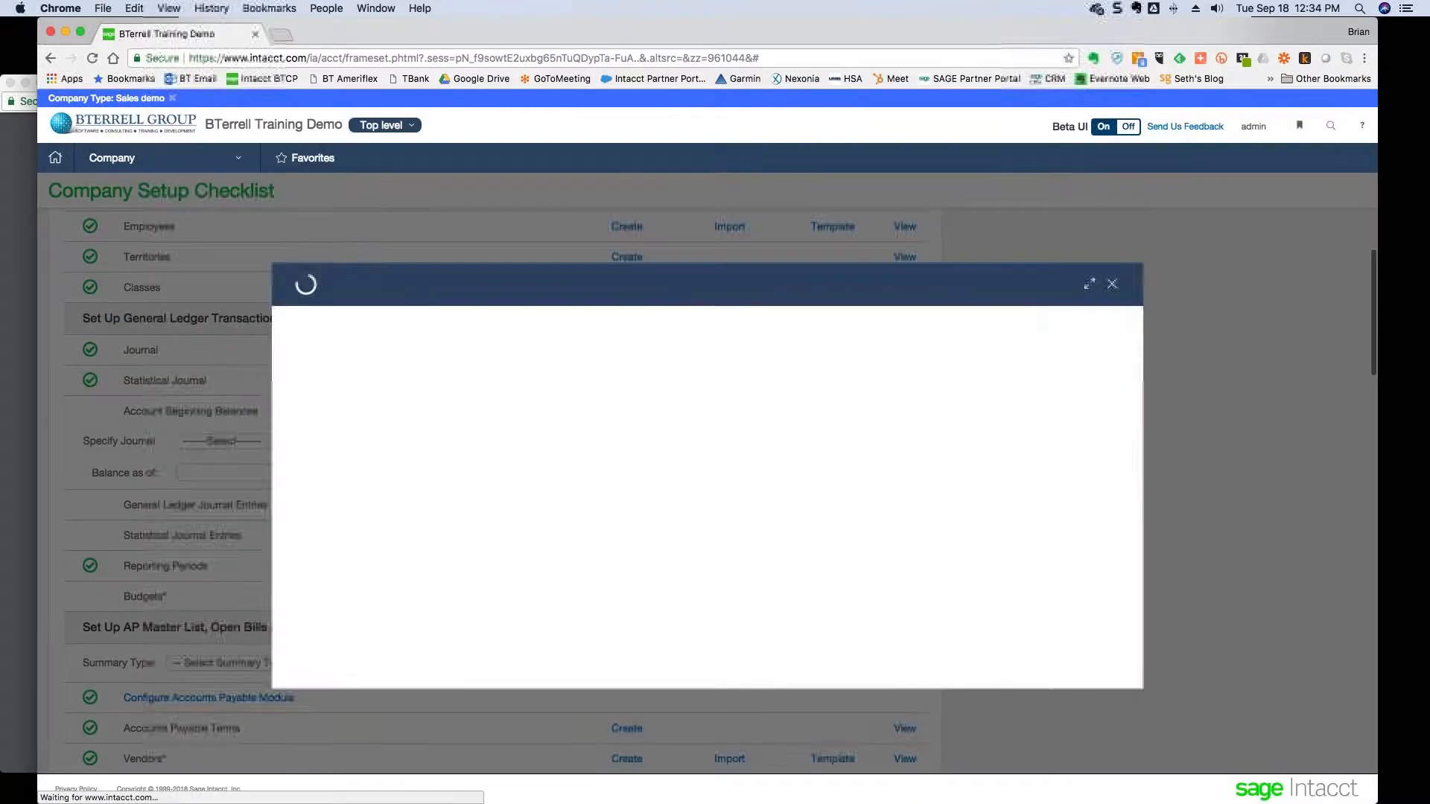
- Try dragging General Ledger Journal Entries.csv from Finder into the file chooser
{"action": "left_click", "coordinate": [355, 403]}
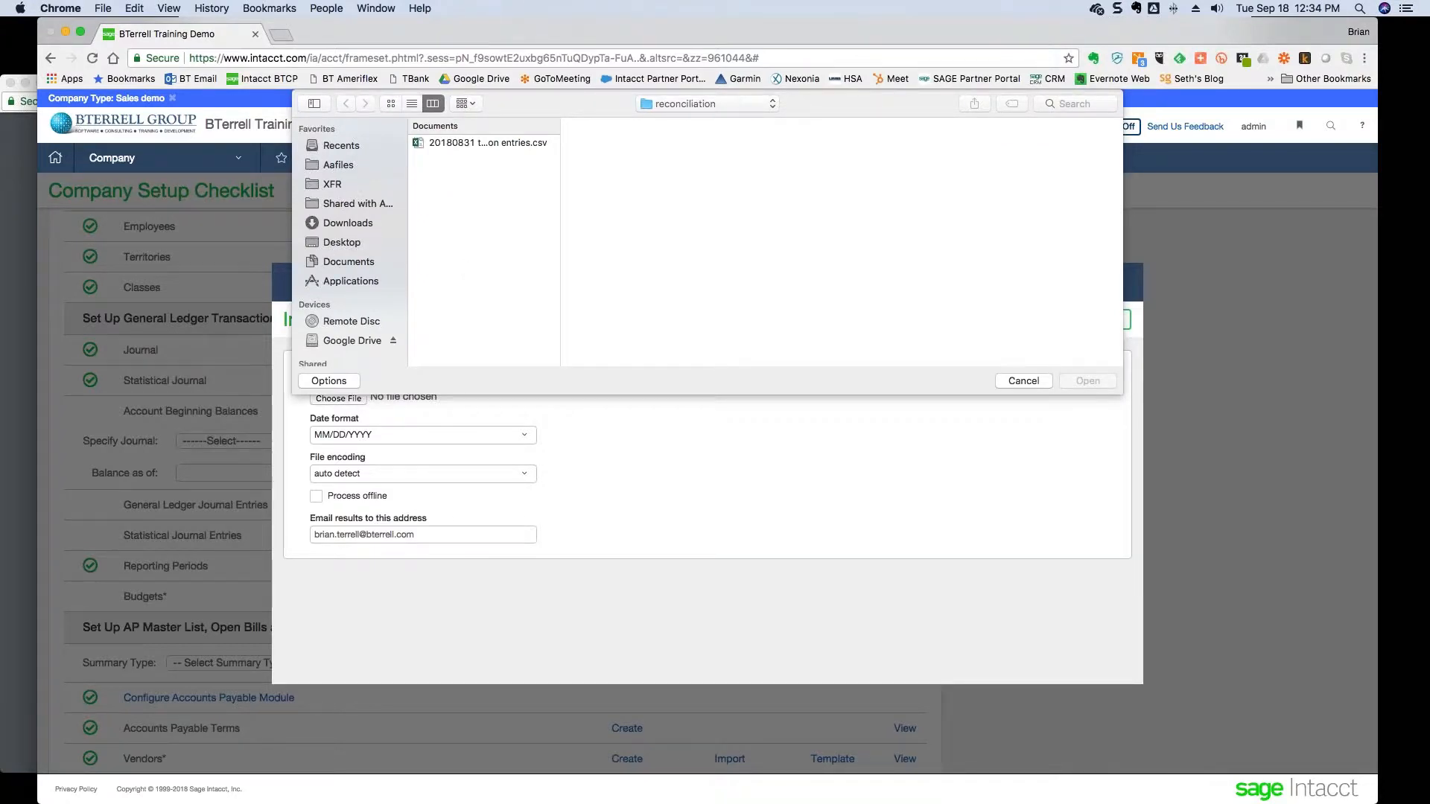
{"action": "key", "text": "super+Tab"}
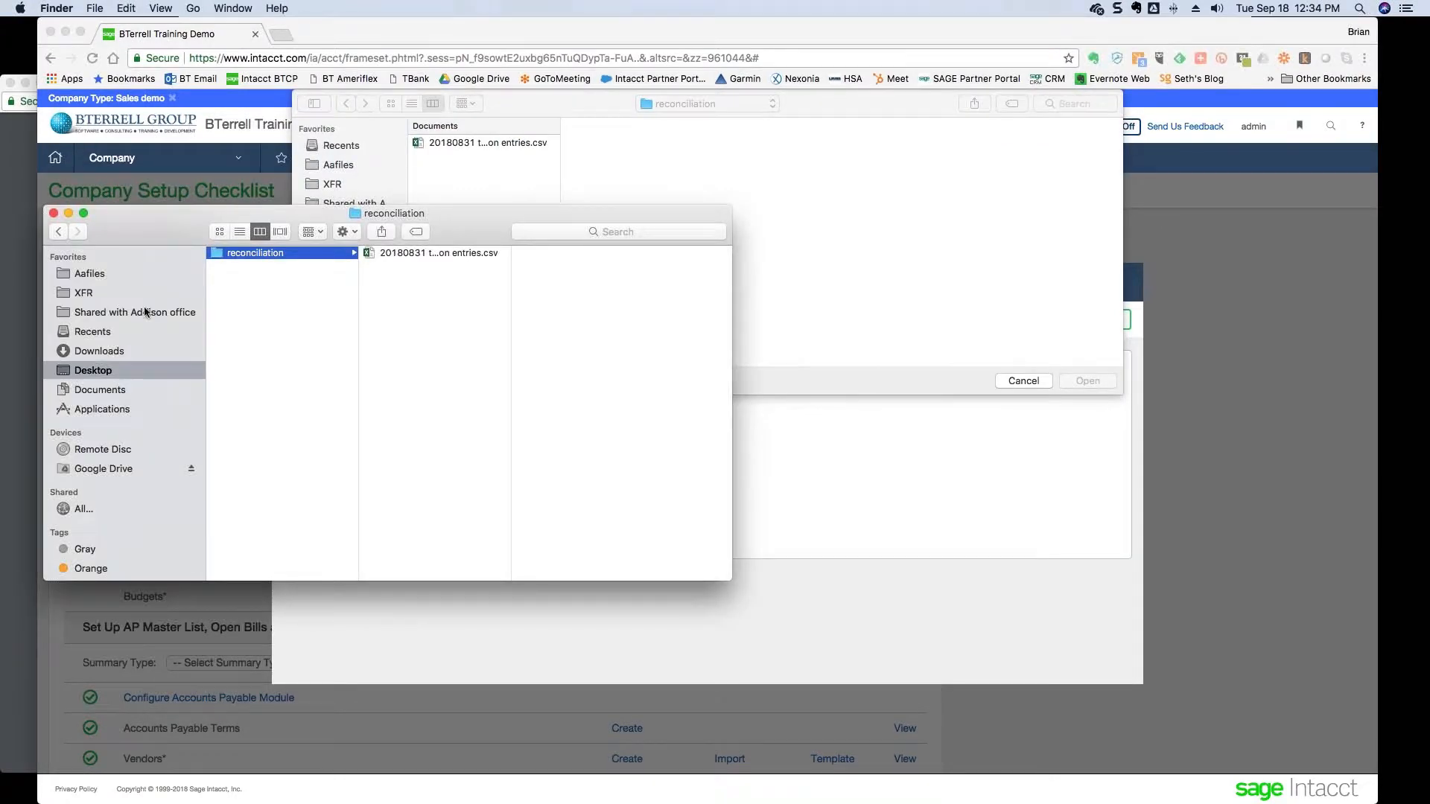
{"action": "left_click_drag", "start_coordinate": [317, 215], "coordinate": [0, 466]}
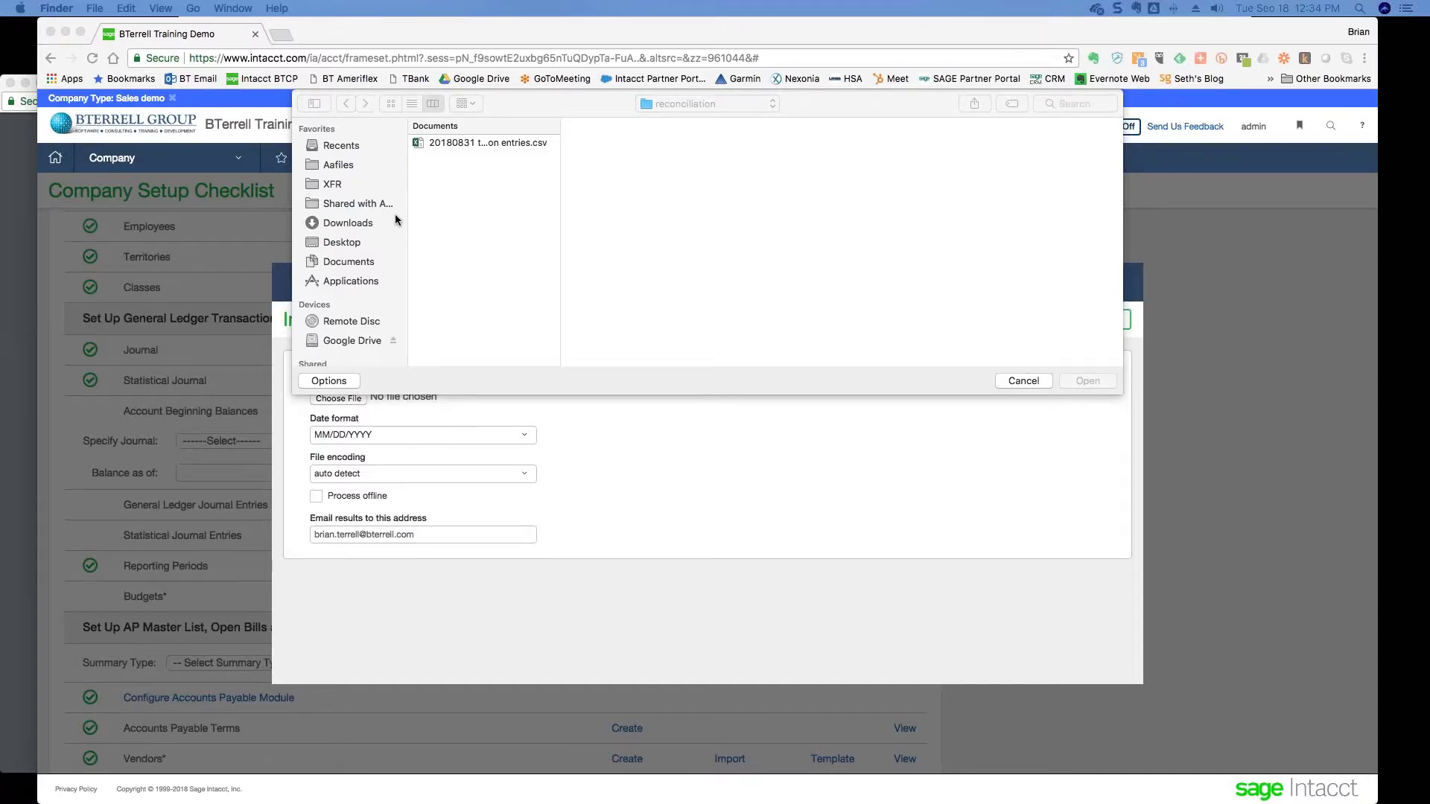
{"action": "left_click_drag", "start_coordinate": [395, 219], "coordinate": [491, 222]}
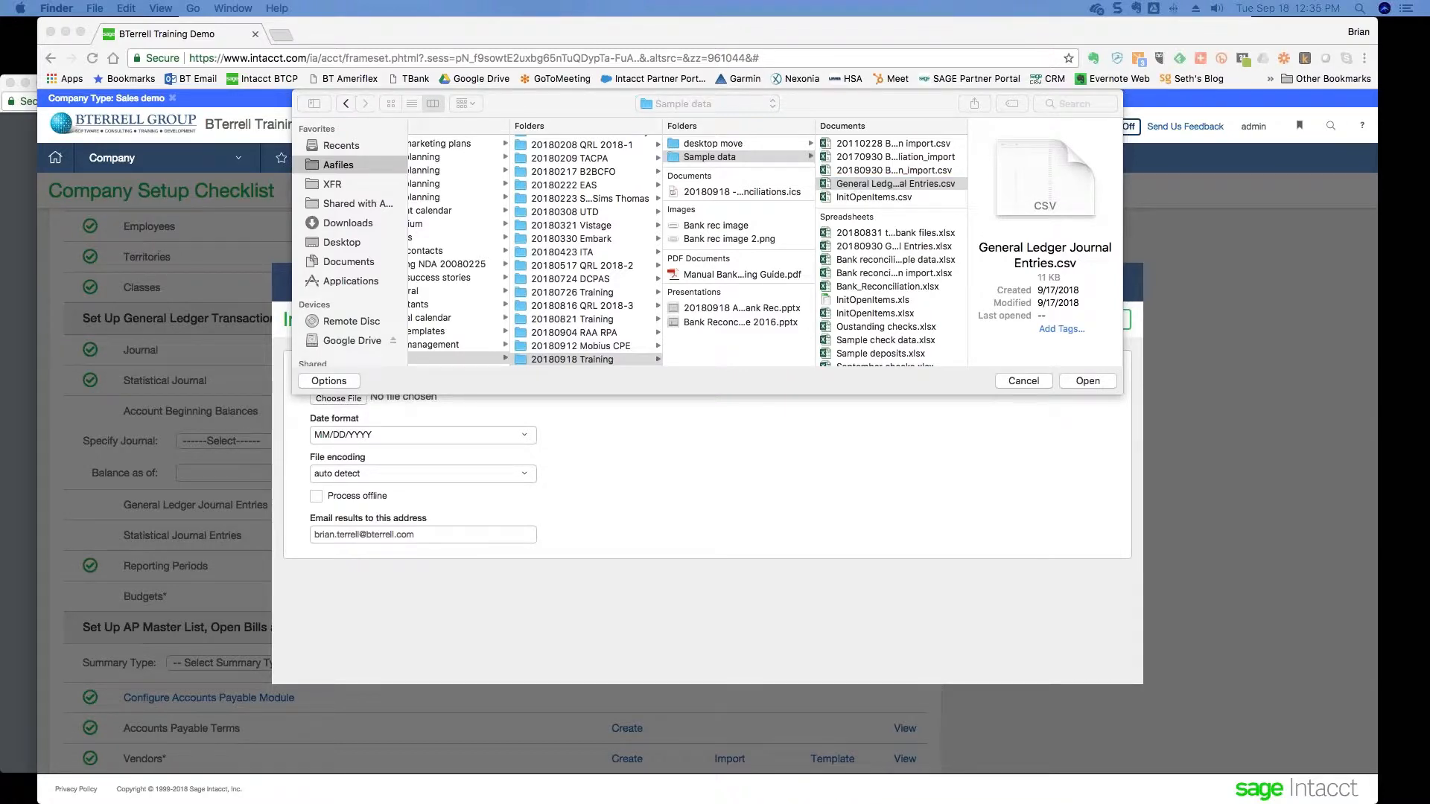
- Choose General Ledger Journal Entries.csv from the Desktop reconciliation folder as the import file
{"action": "key", "text": "super+BackSpace"}
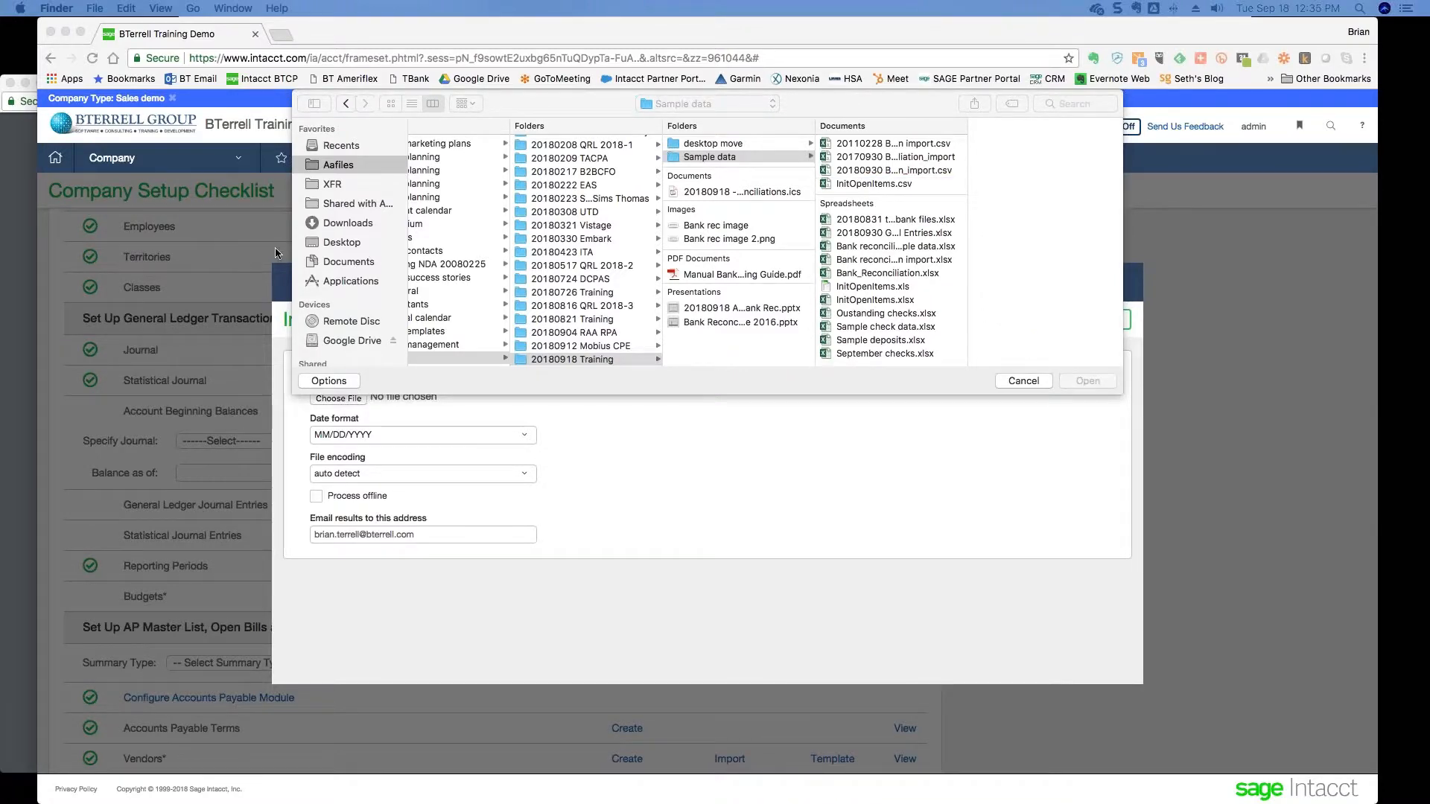
{"action": "left_click", "coordinate": [368, 244]}
{"action": "left_click", "coordinate": [439, 145]}
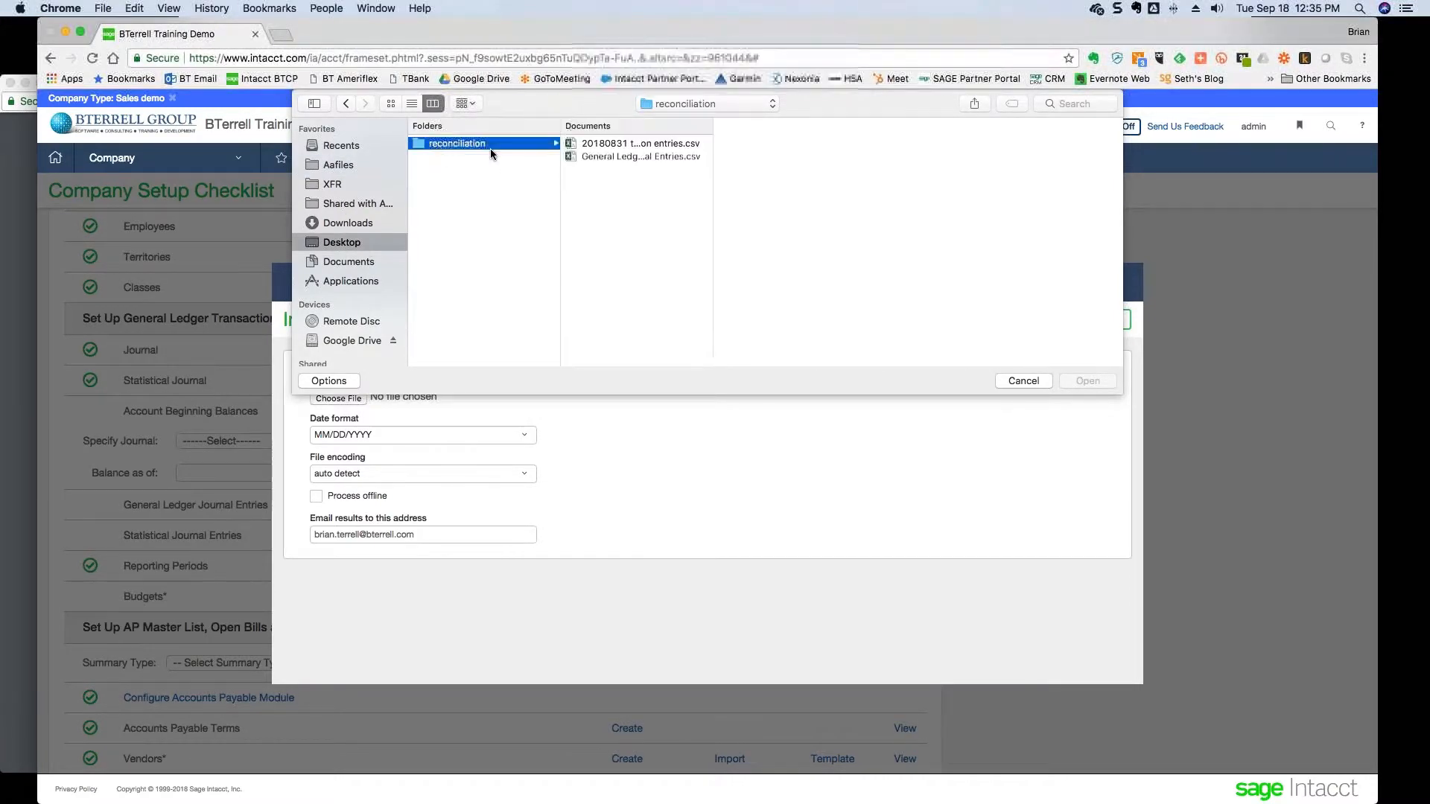
{"action": "left_click", "coordinate": [627, 158]}
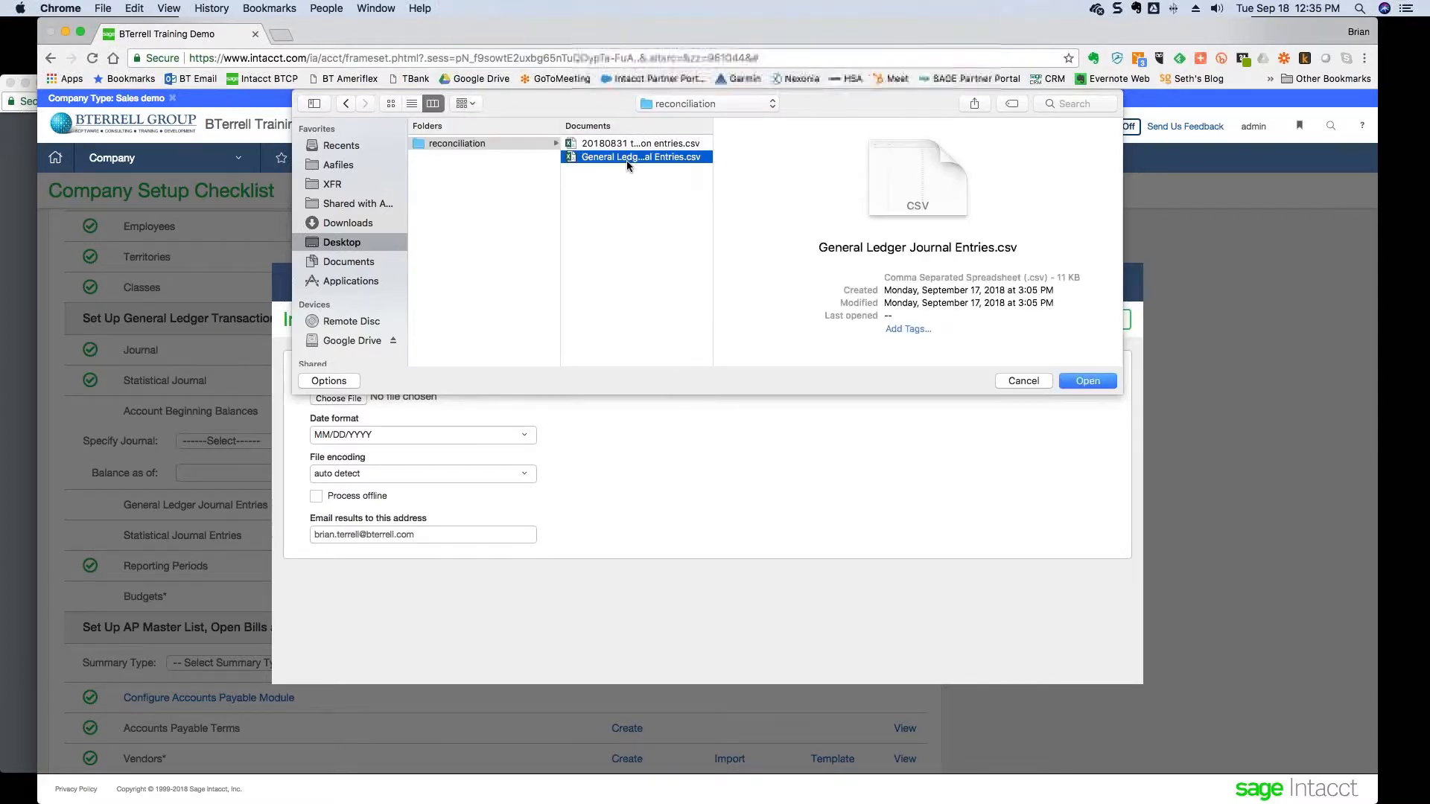
{"action": "right_click", "coordinate": [627, 159]}
{"action": "left_click", "coordinate": [612, 172]}
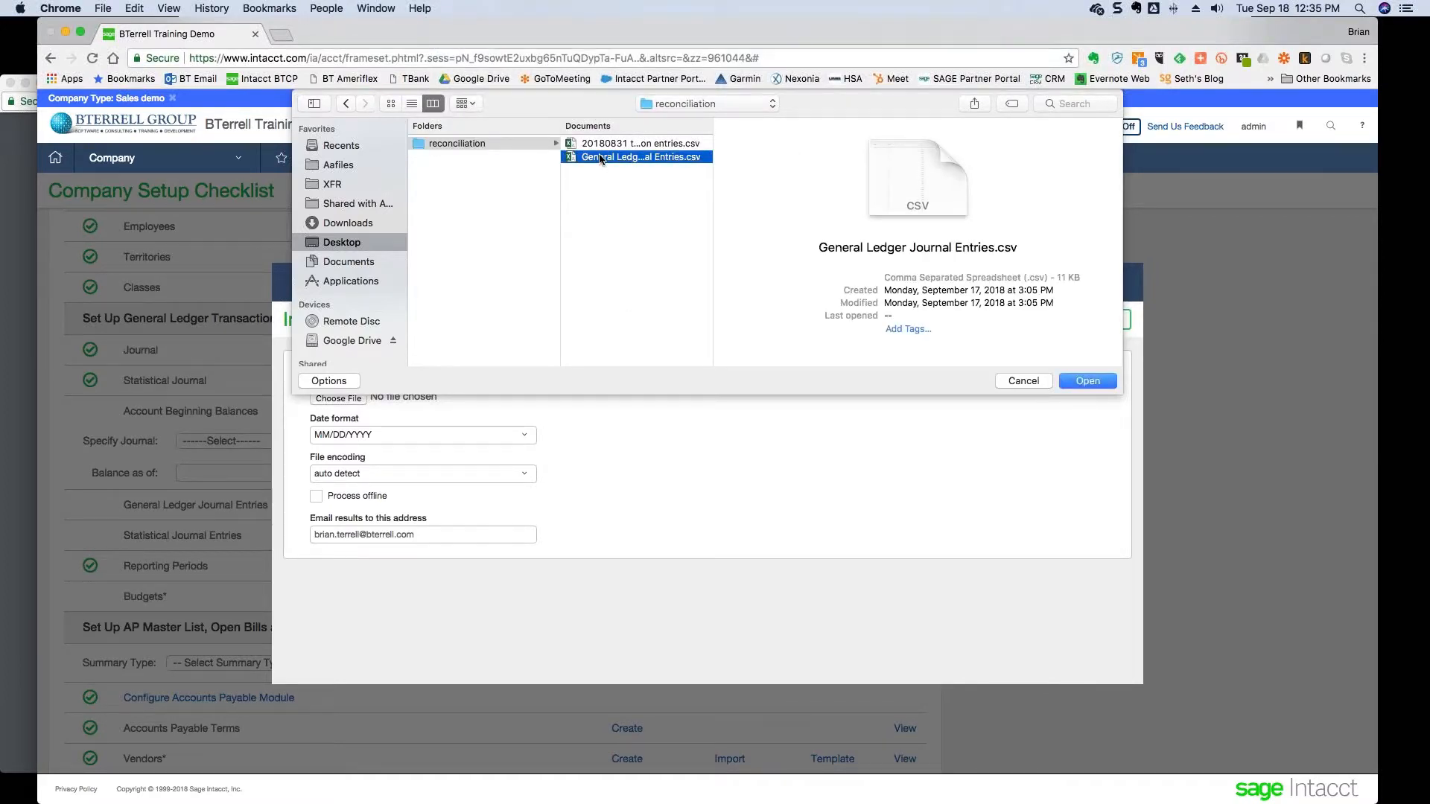
{"action": "double_click", "coordinate": [600, 157]}
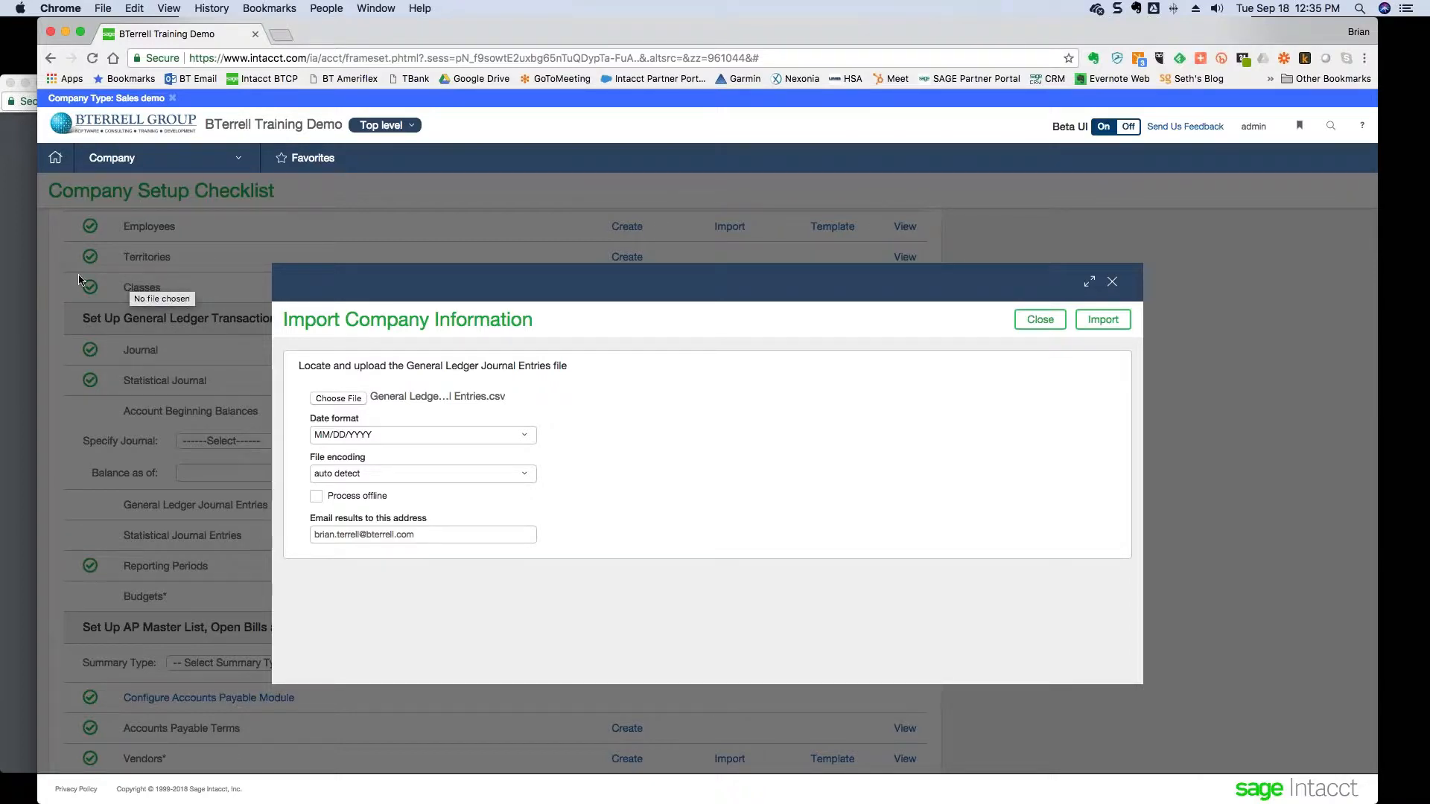
{"action": "key", "text": "Tab"}
{"action": "key", "text": "super+Tab"}
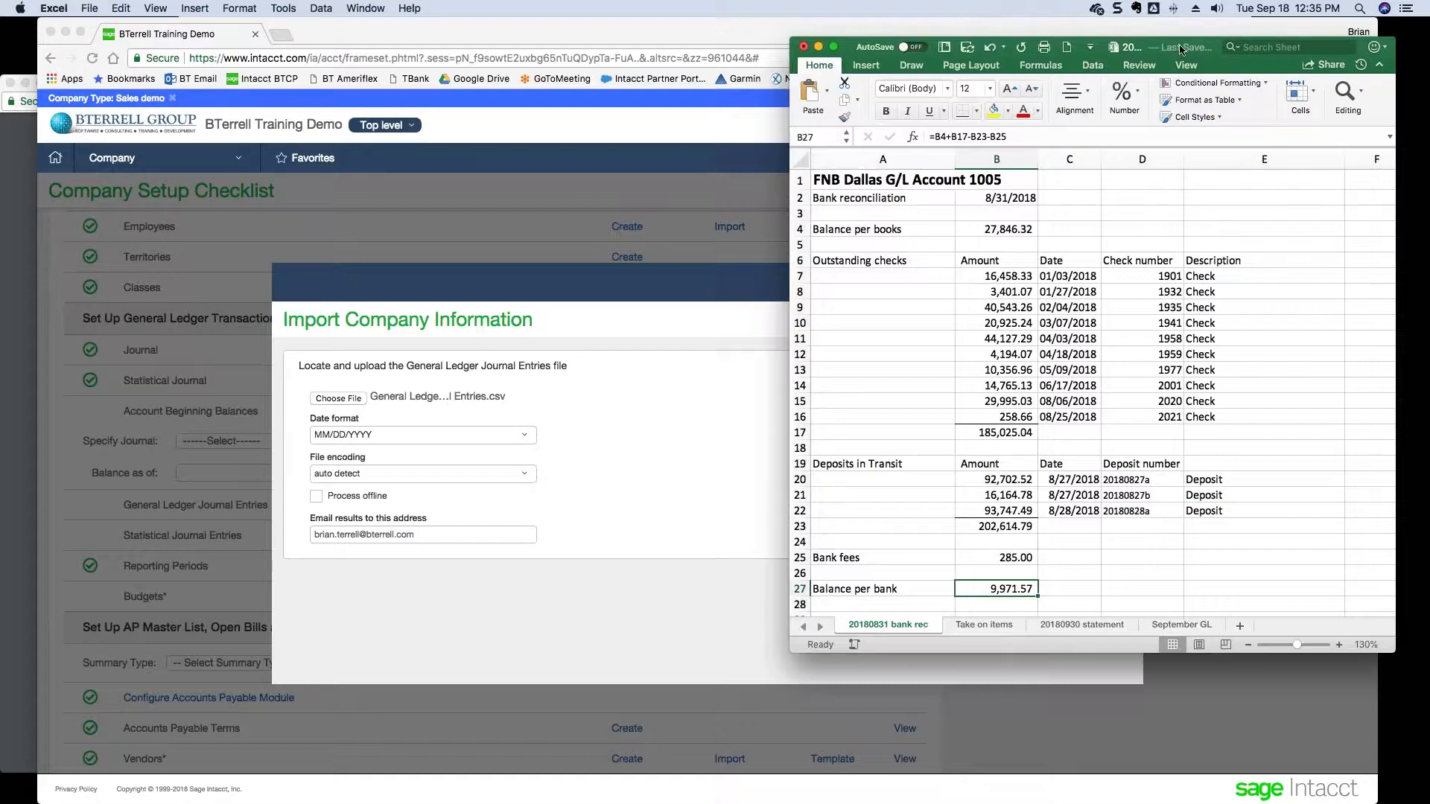
{"action": "left_click_drag", "start_coordinate": [1181, 48], "coordinate": [1019, 76]}
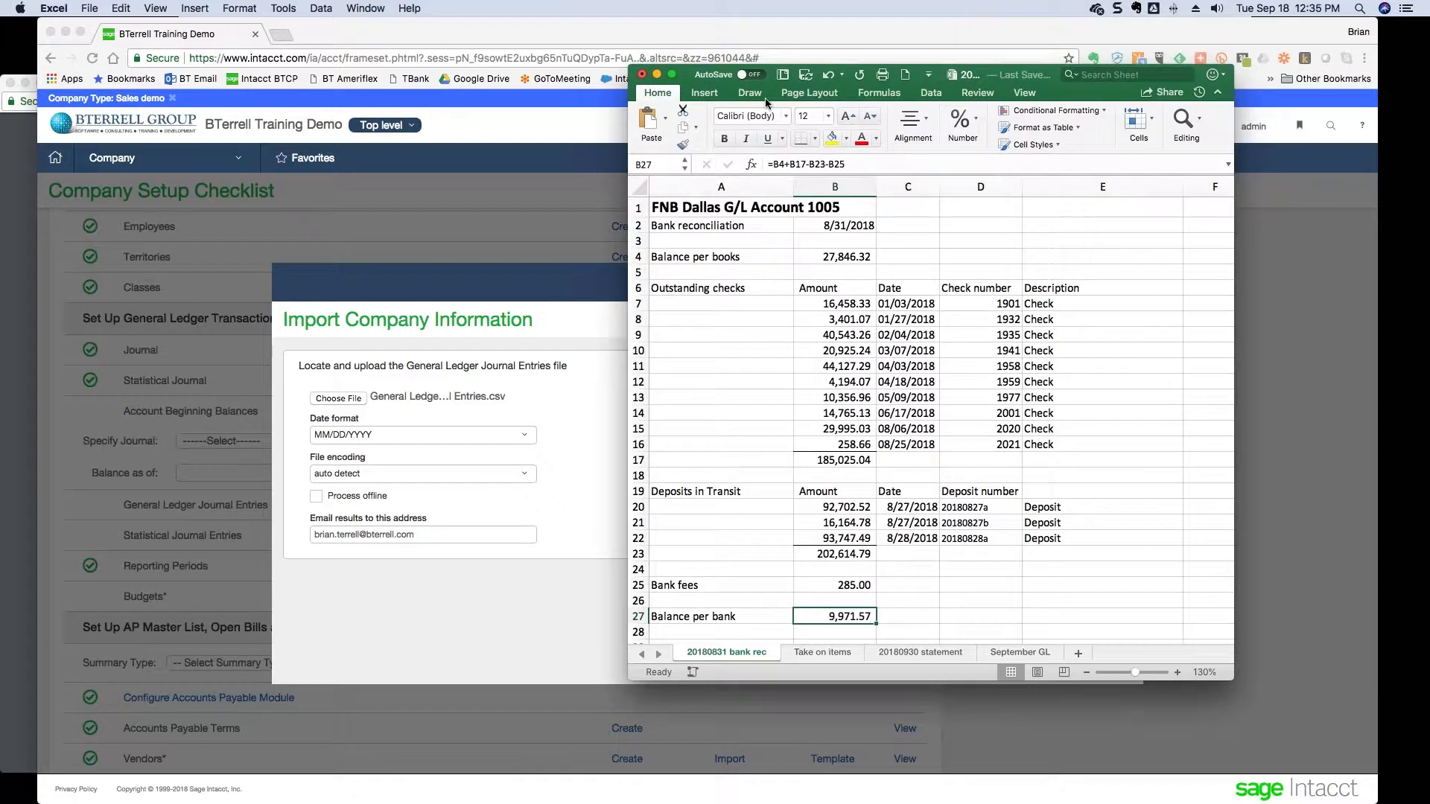
{"action": "left_click", "coordinate": [92, 9]}
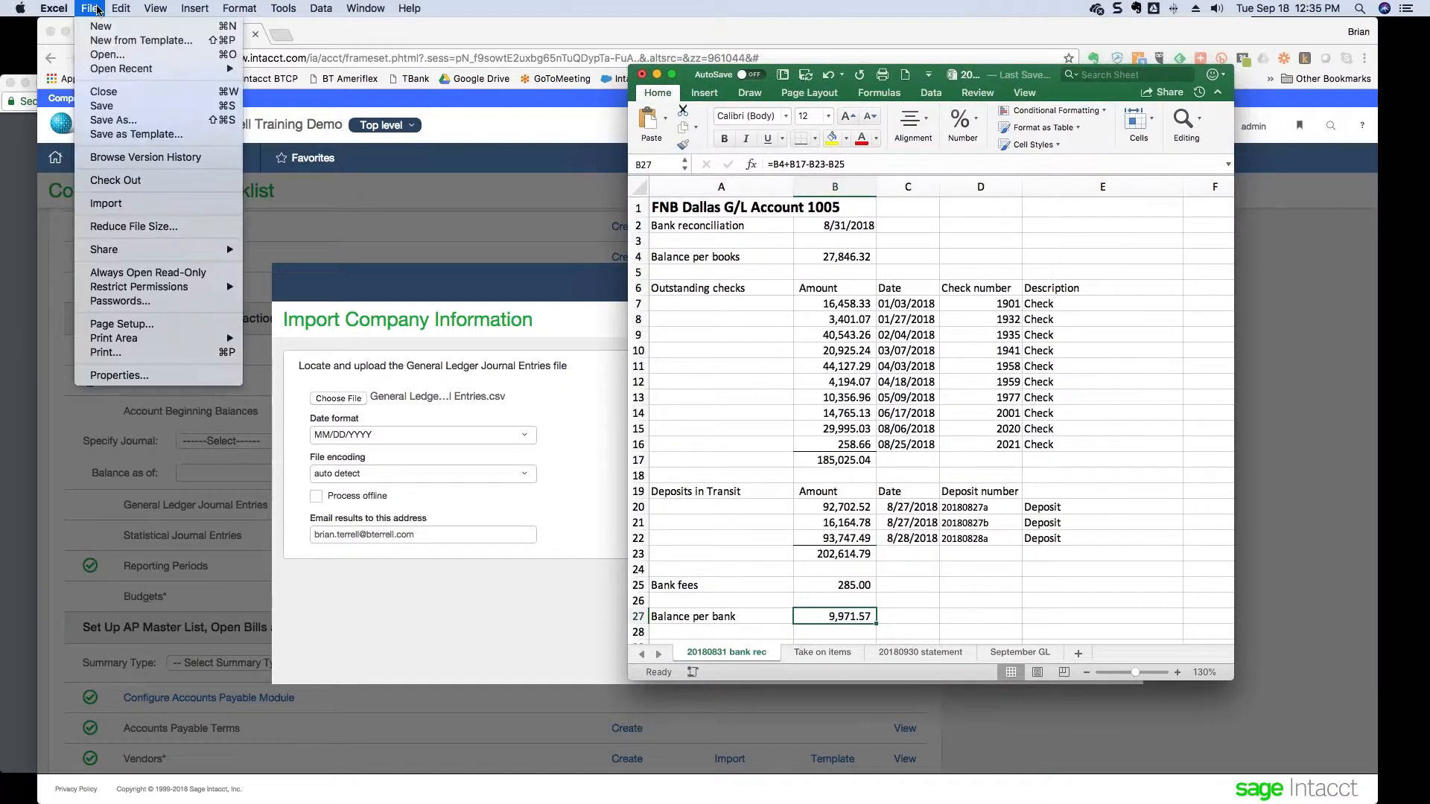
{"action": "left_click", "coordinate": [88, 58]}
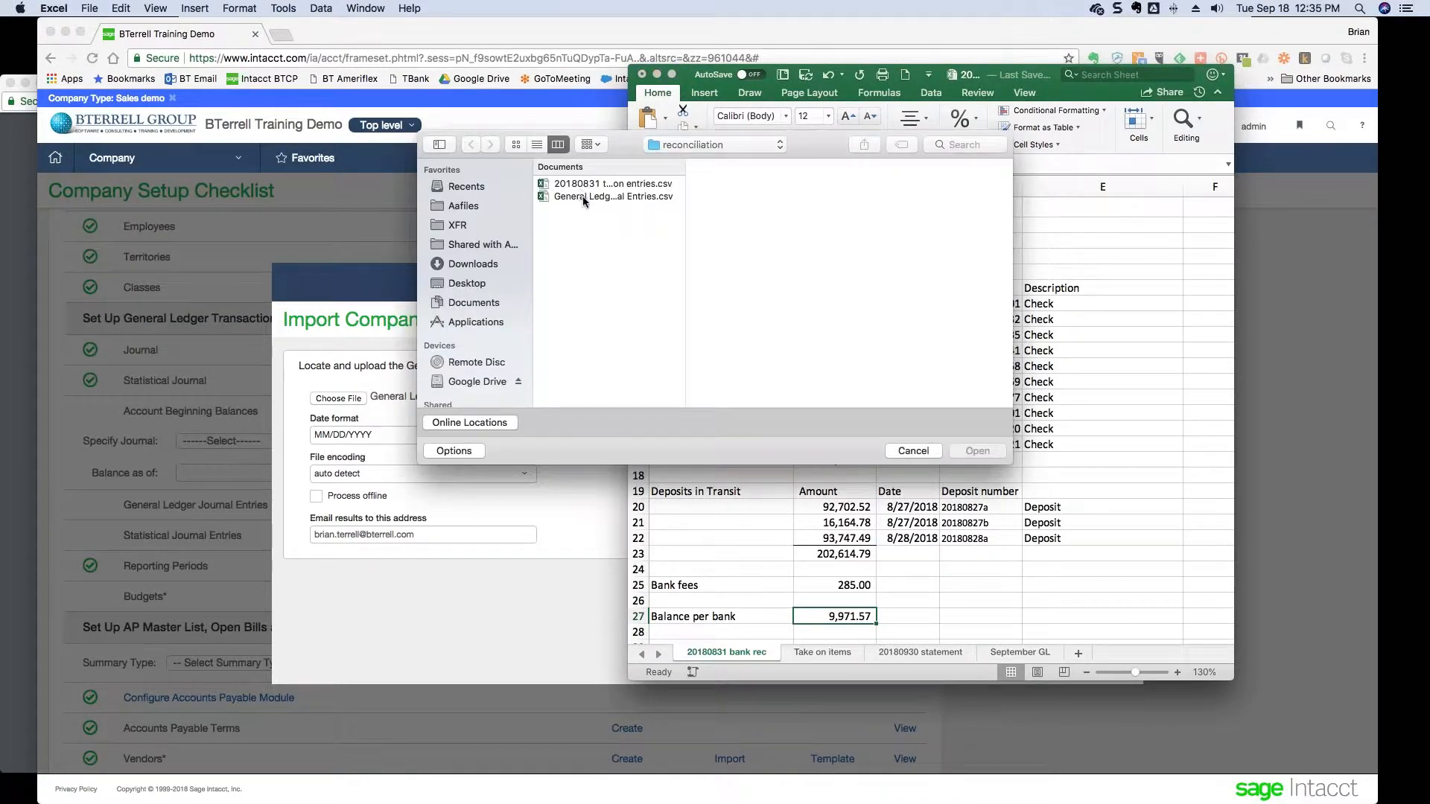
{"action": "double_click", "coordinate": [583, 196]}
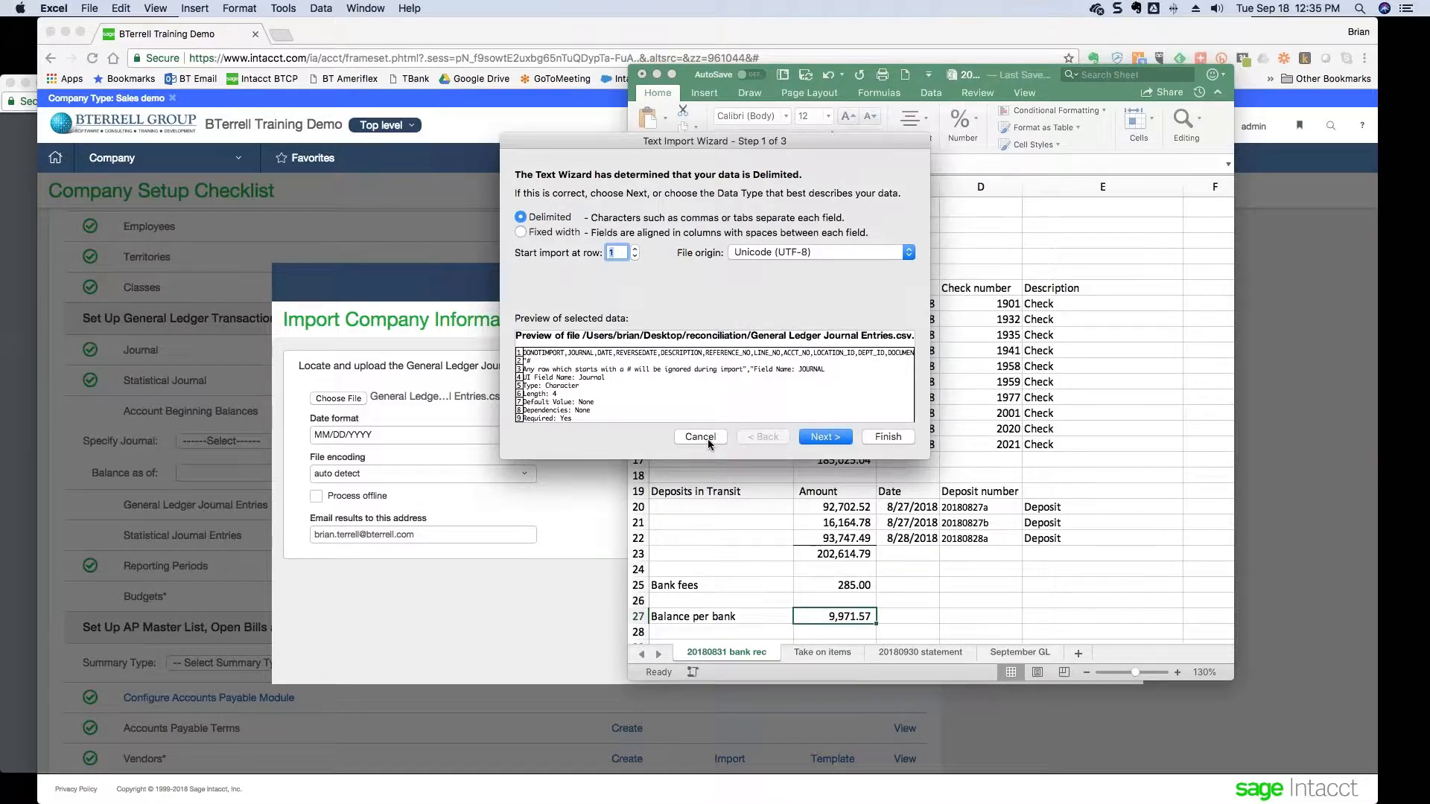
{"action": "scroll", "coordinate": [823, 395], "scroll_direction": "down", "scroll_amount": 3}
{"action": "scroll", "coordinate": [822, 395], "scroll_direction": "up", "scroll_amount": 3}
{"action": "left_click", "coordinate": [704, 438]}
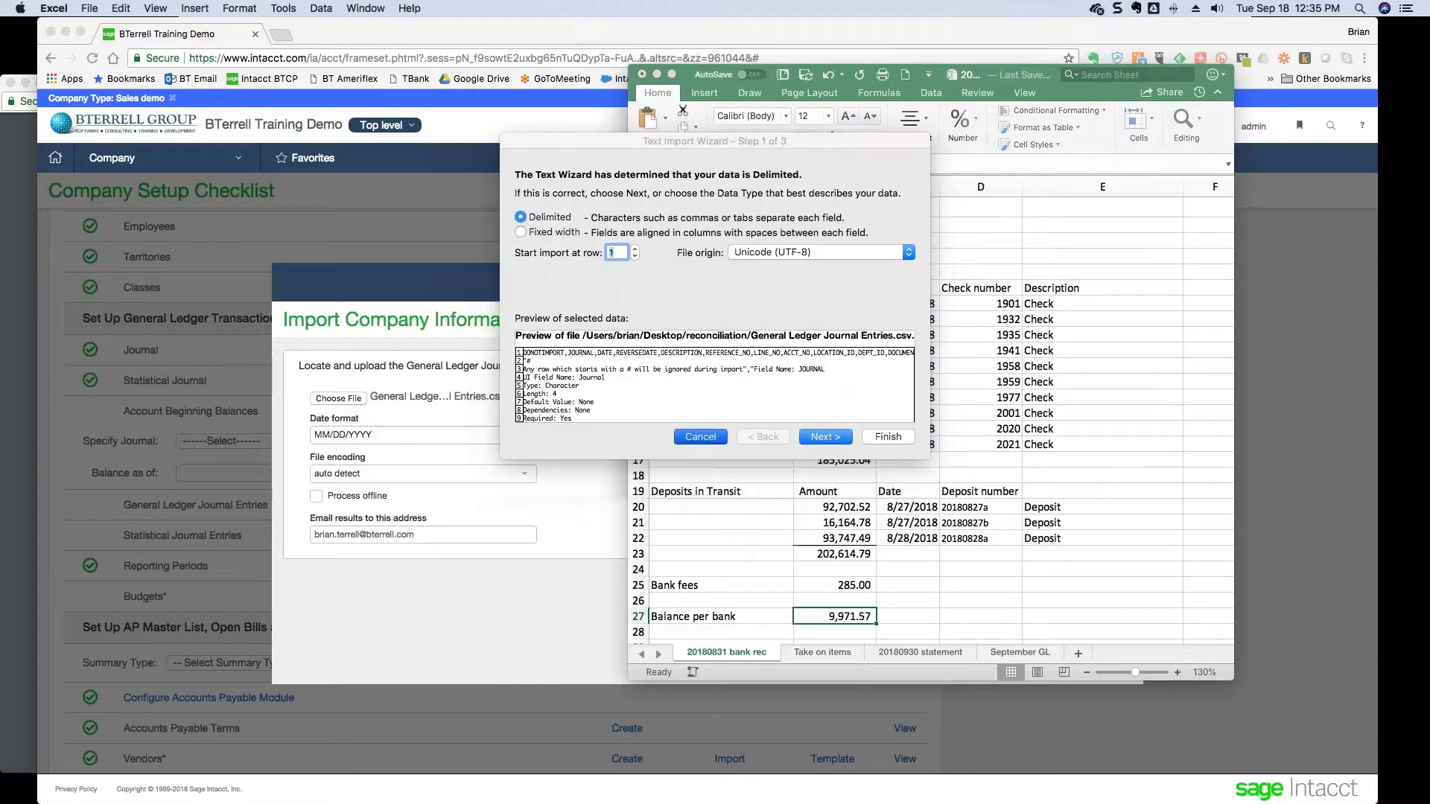
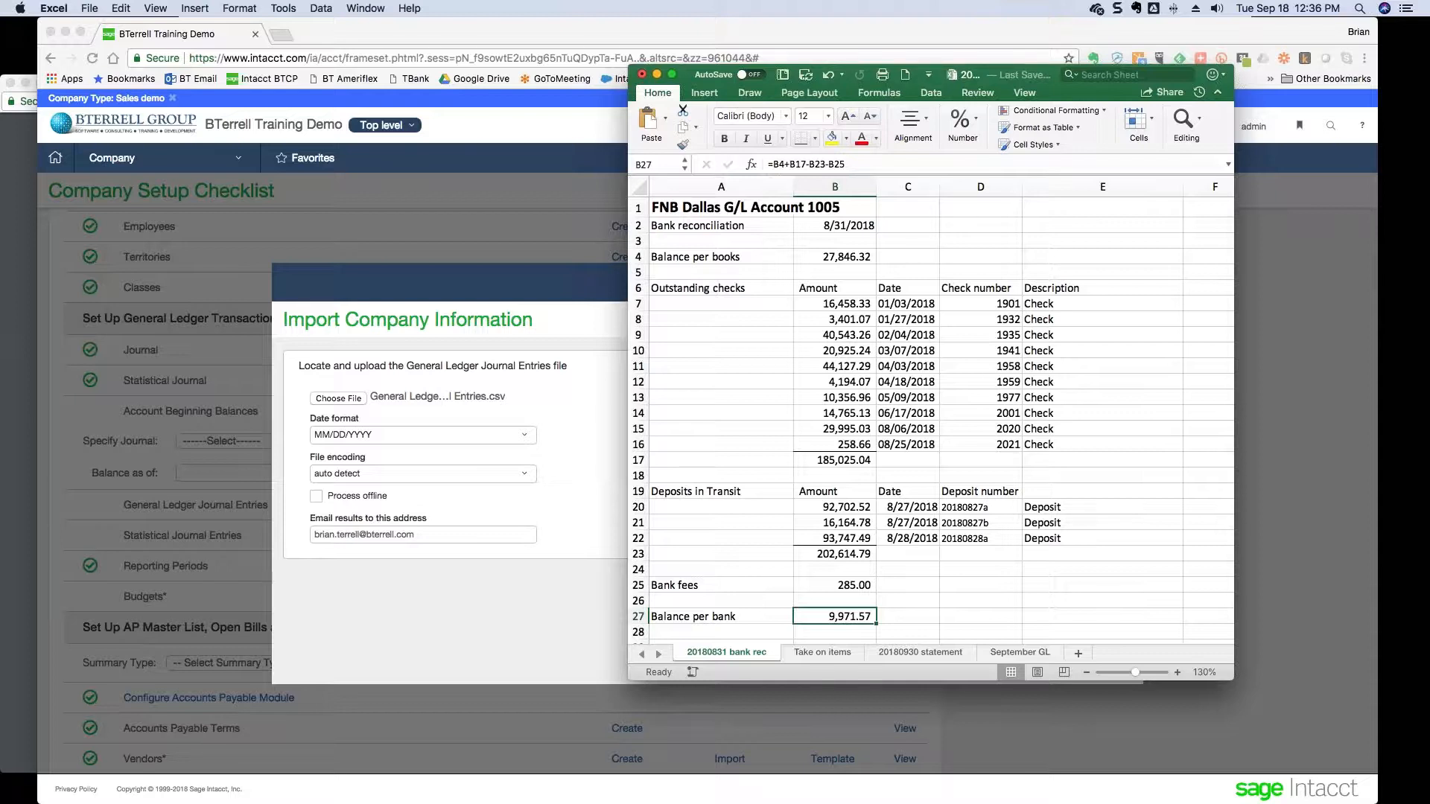
- Import the General Ledger Journal Entries file (29 entries) and dismiss the success notice
{"action": "left_click", "coordinate": [575, 428]}
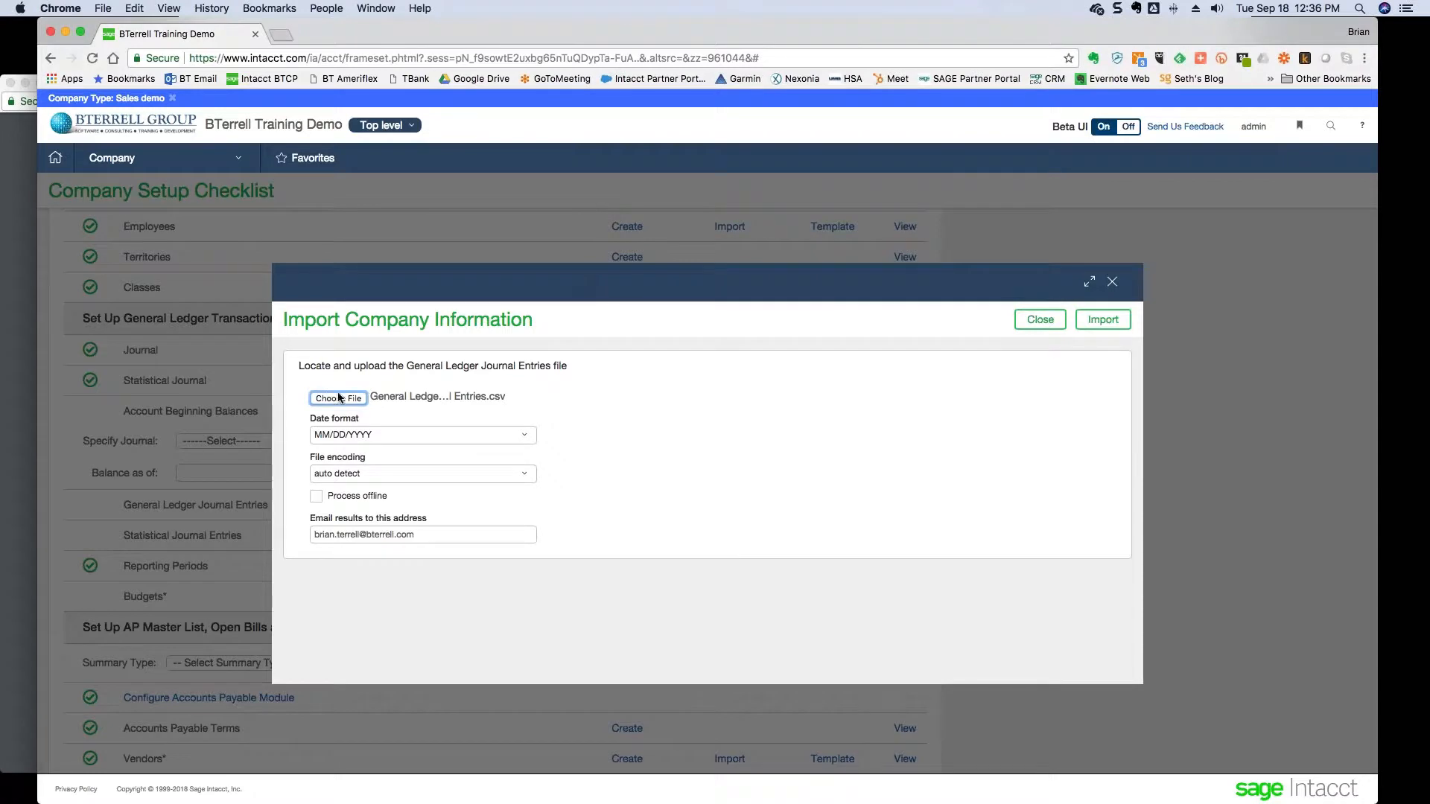
{"action": "left_click", "coordinate": [1089, 320]}
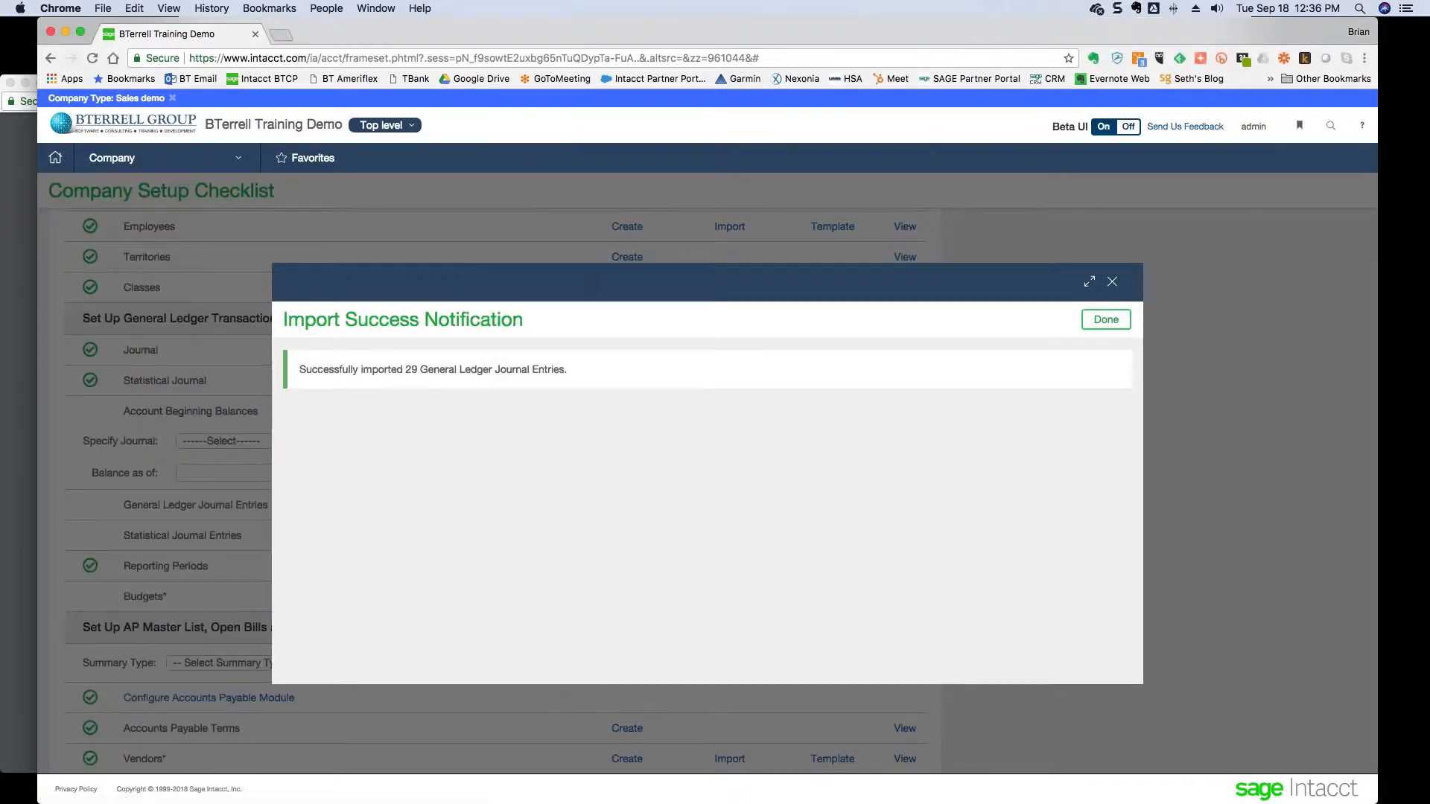
{"action": "left_click", "coordinate": [1106, 321]}
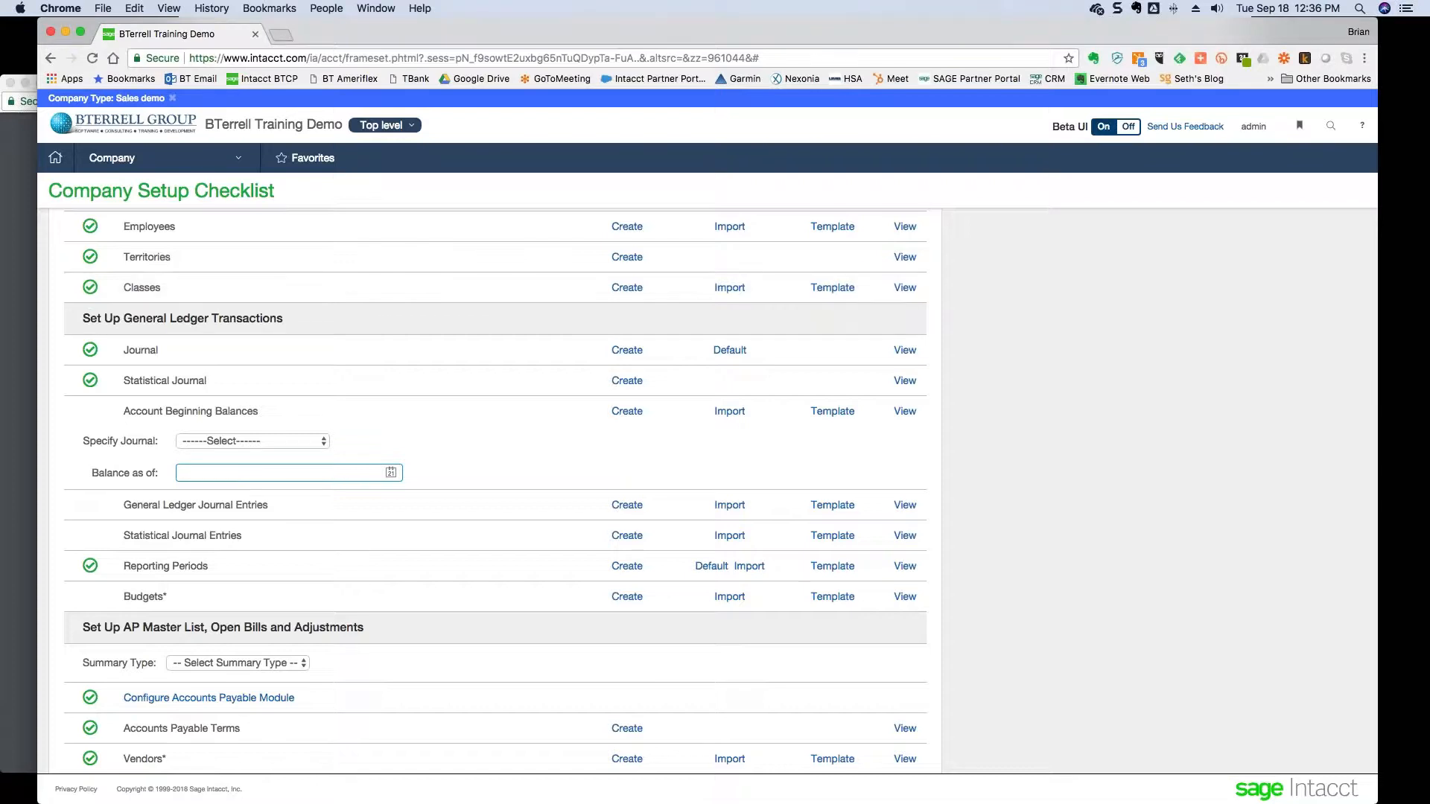
- On the 20180930 statement sheet, check the date, beginning balance, and check and deposit totals
{"action": "key", "text": "super+Tab"}
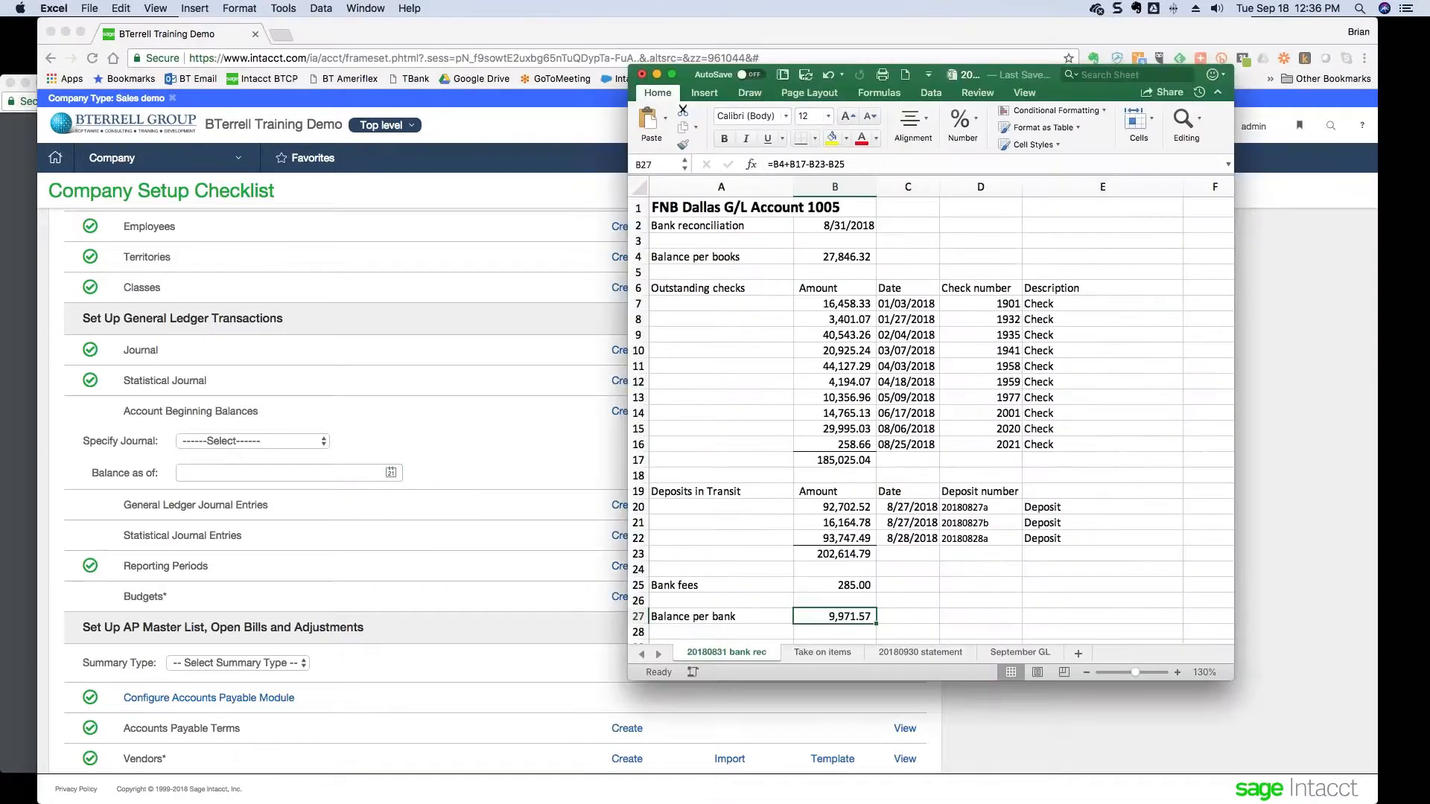
{"action": "left_click", "coordinate": [921, 652]}
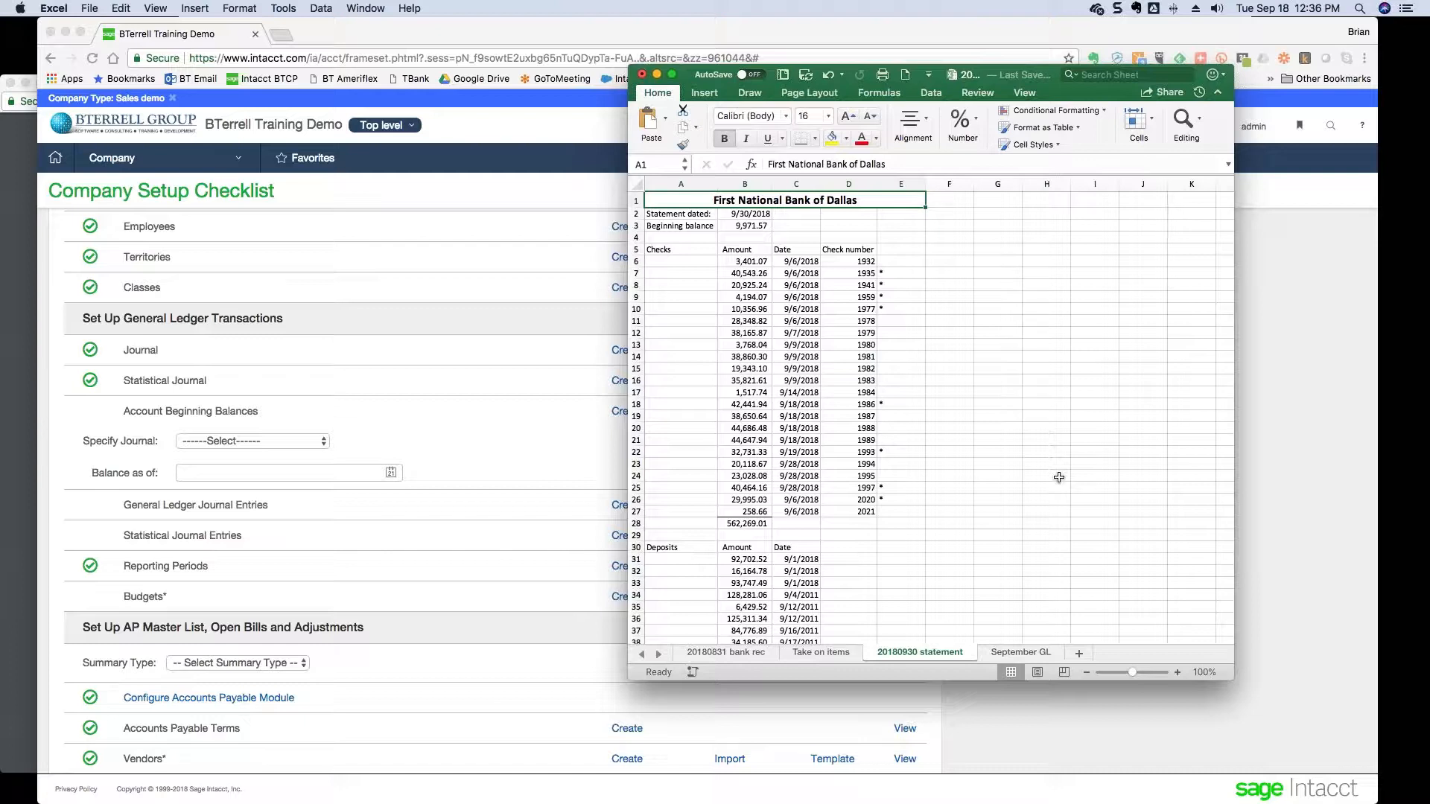
{"action": "key", "text": "Down"}
{"action": "key", "text": "Right"}
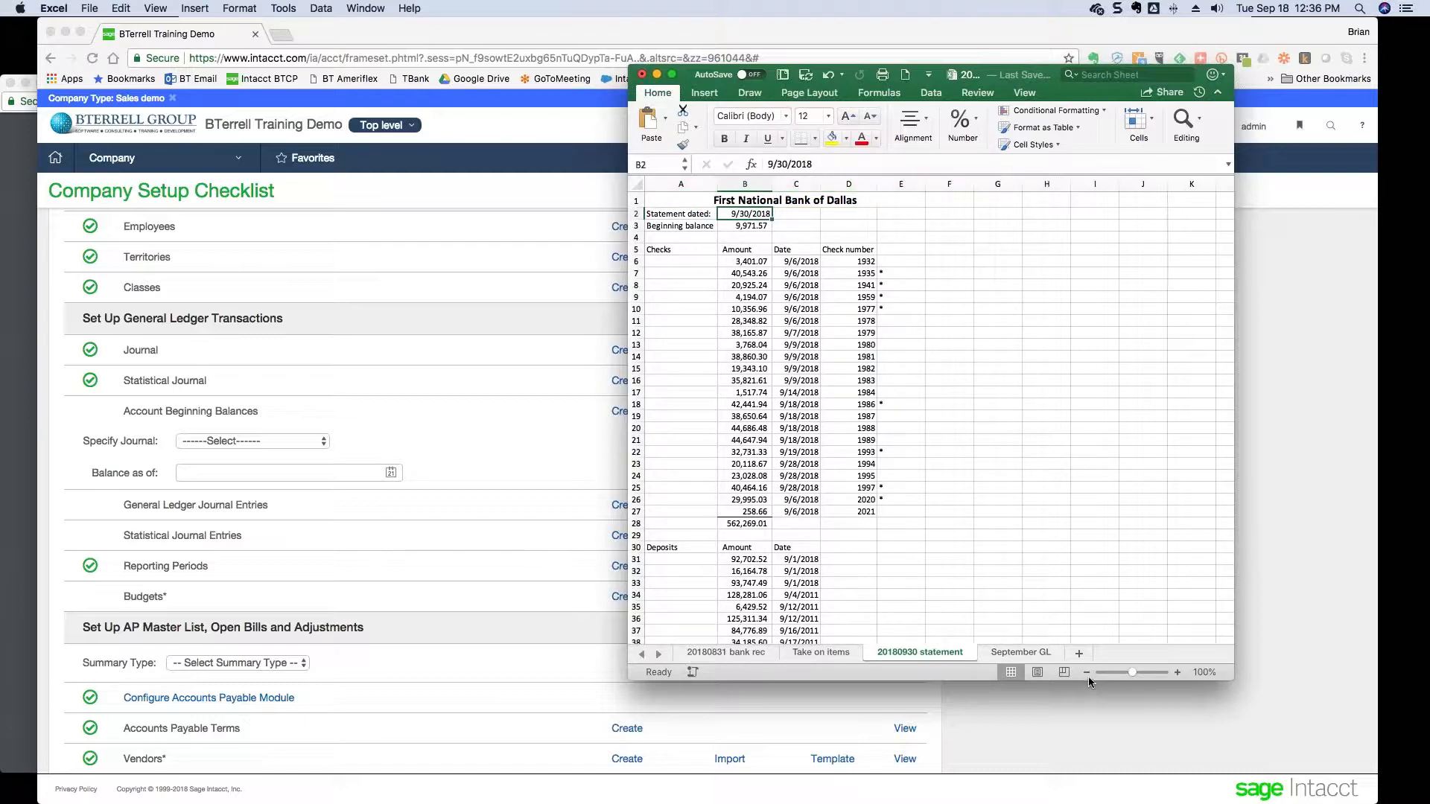
{"action": "key", "text": "Down"}
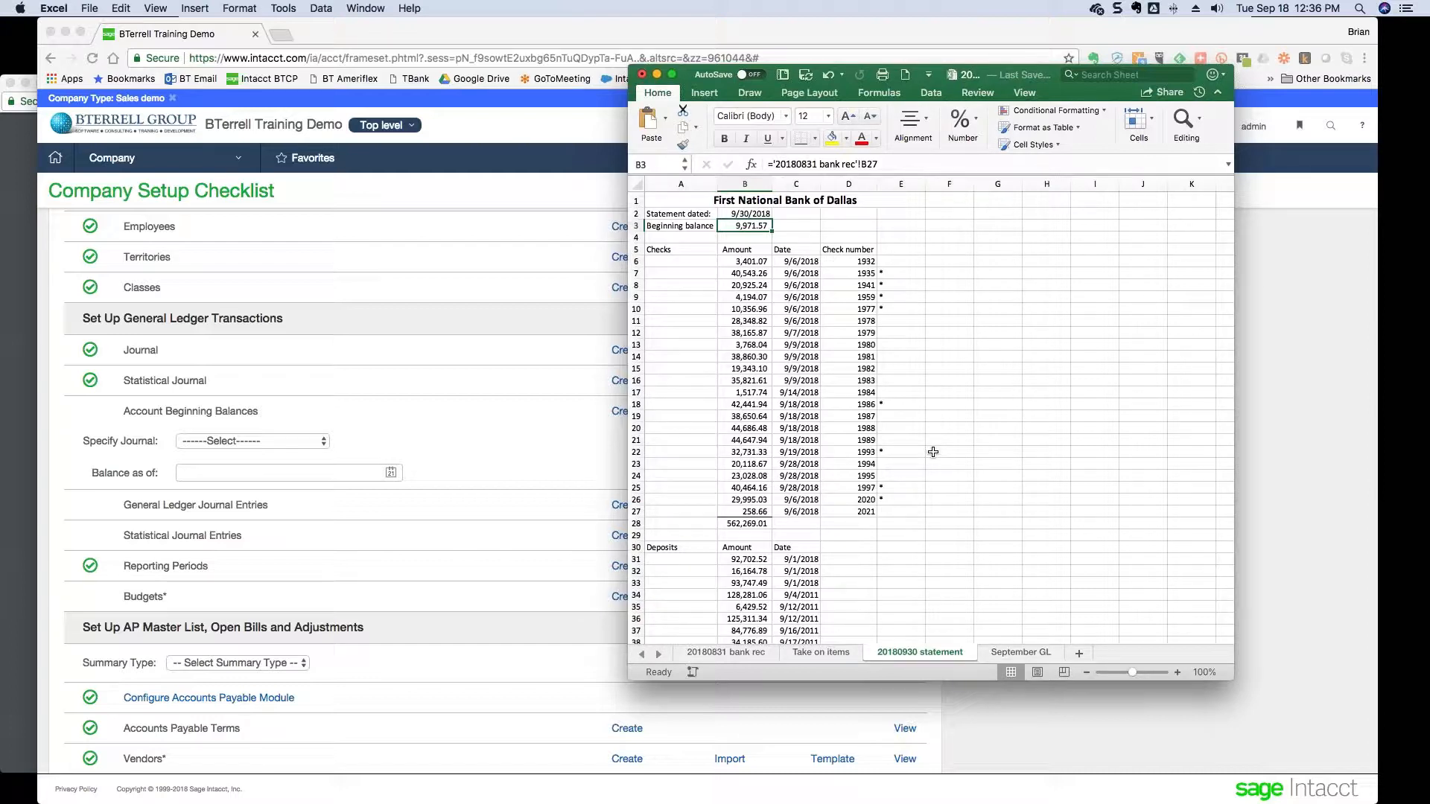
{"action": "key", "text": "Down"}
{"action": "key", "text": "Down"}
{"action": "key", "text": "Down"}
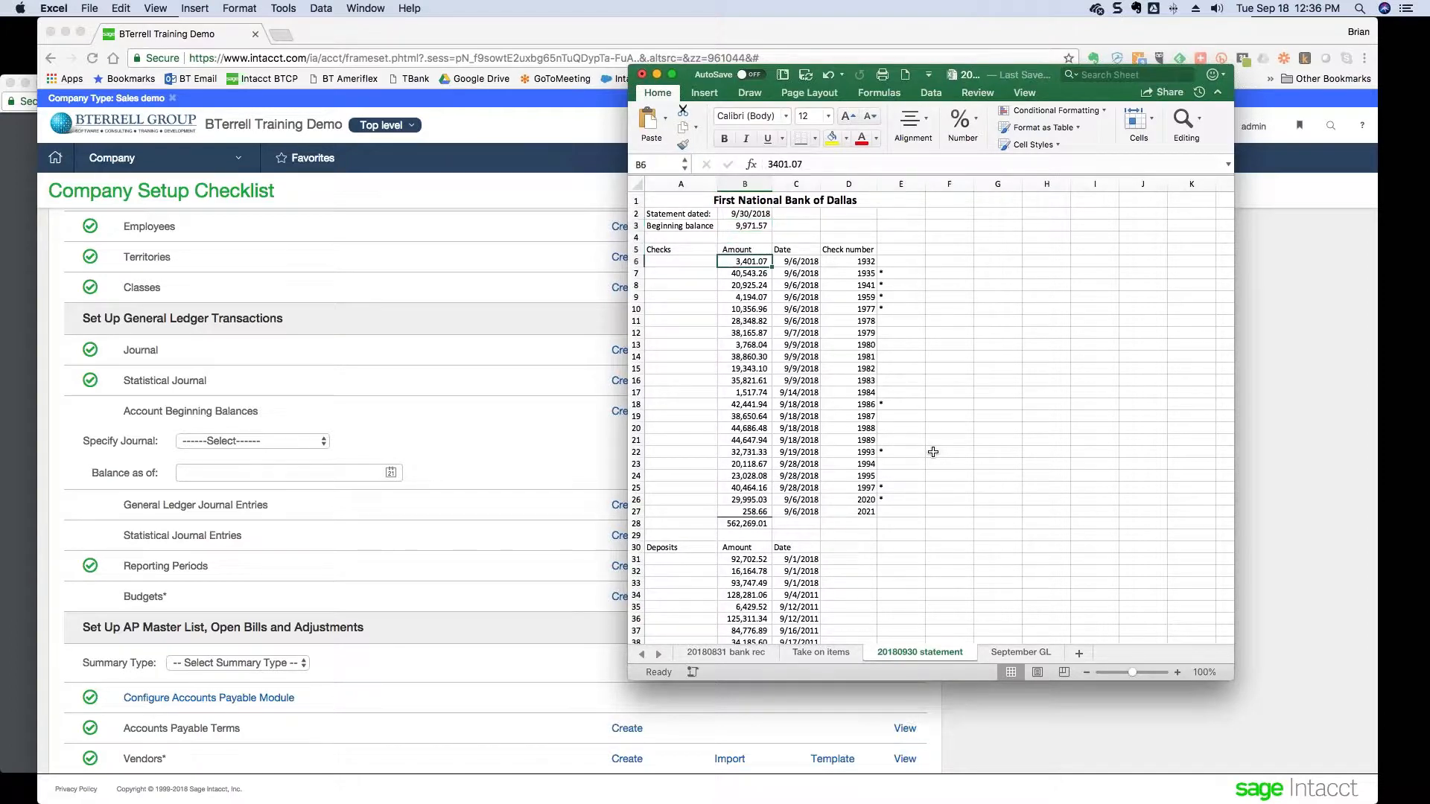
{"action": "key", "text": "super+shift+Down"}
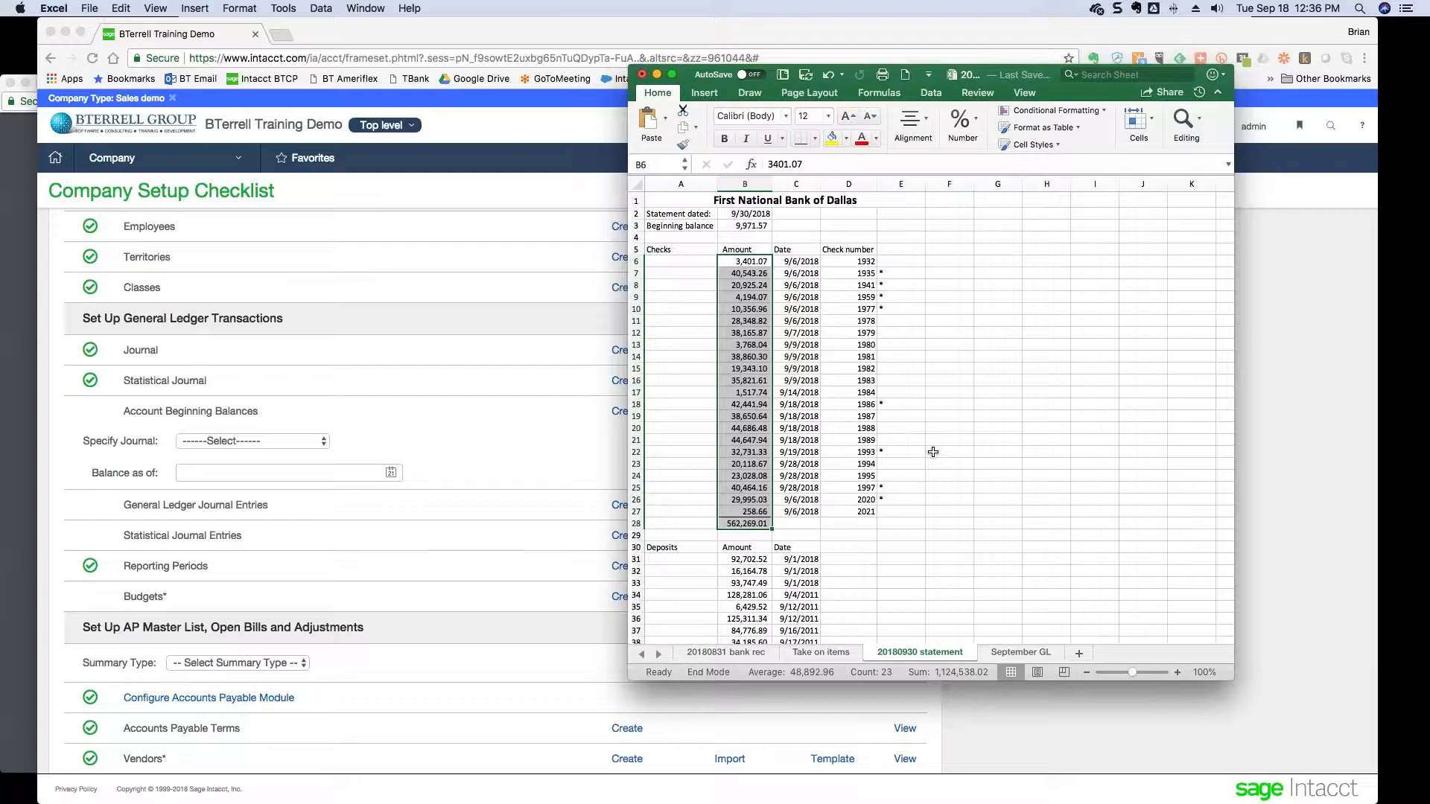
{"action": "key", "text": "super+Down"}
{"action": "key", "text": "Down"}
{"action": "key", "text": "Down"}
{"action": "key", "text": "Down"}
{"action": "key", "text": "super+shift+Down"}
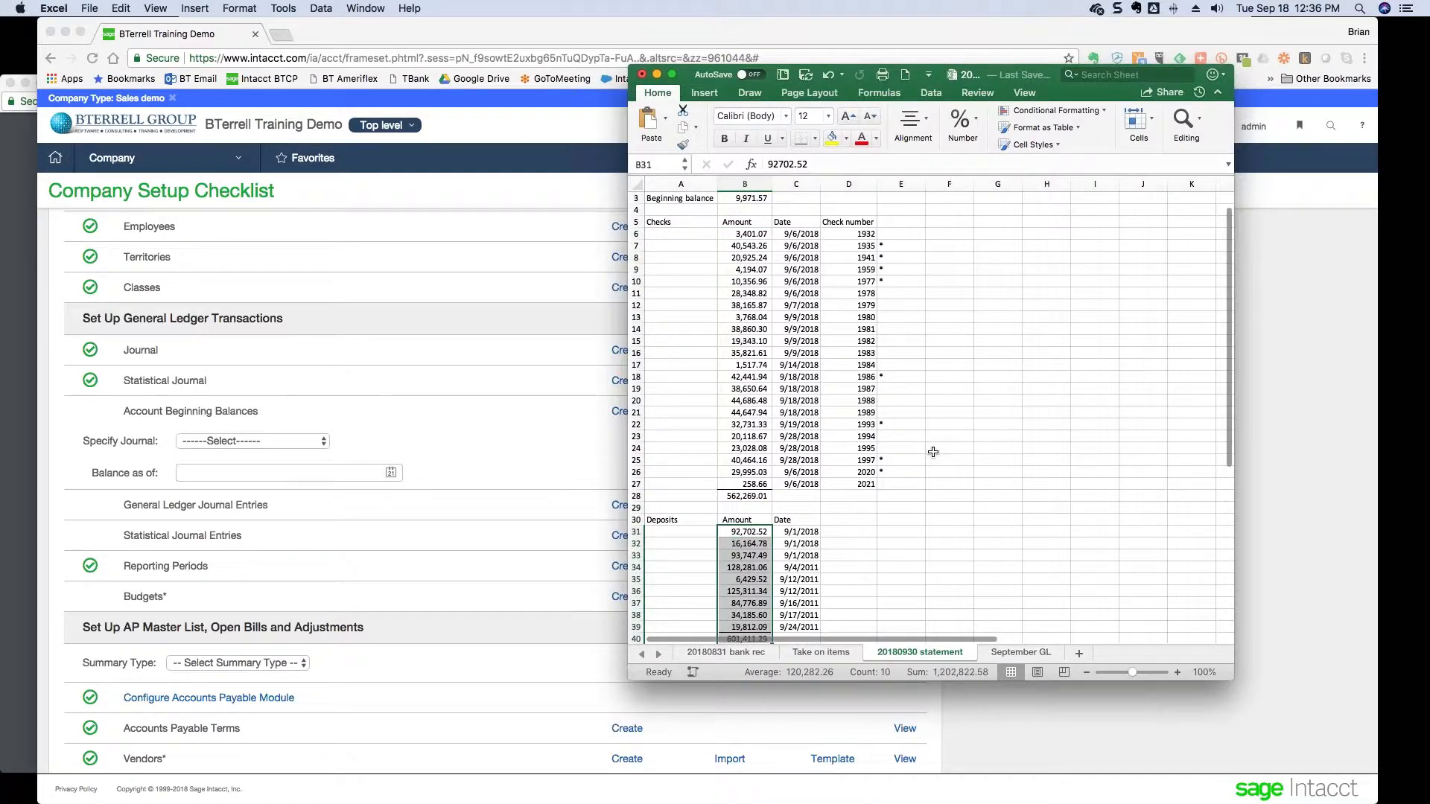
- Check the 285.00 bank fee and the 48,828.85 ending balance formula, then return to Intacct
{"action": "scroll", "coordinate": [933, 452], "scroll_direction": "down", "scroll_amount": 4}
{"action": "key", "text": "Down"}
{"action": "key", "text": "Down"}
{"action": "key", "text": "Down"}
{"action": "key", "text": "Down"}
{"action": "key", "text": "Down"}
{"action": "key", "text": "Down"}
{"action": "key", "text": "Down"}
{"action": "key", "text": "Down"}
{"action": "key", "text": "Down"}
{"action": "key", "text": "Down"}
{"action": "key", "text": "Down"}
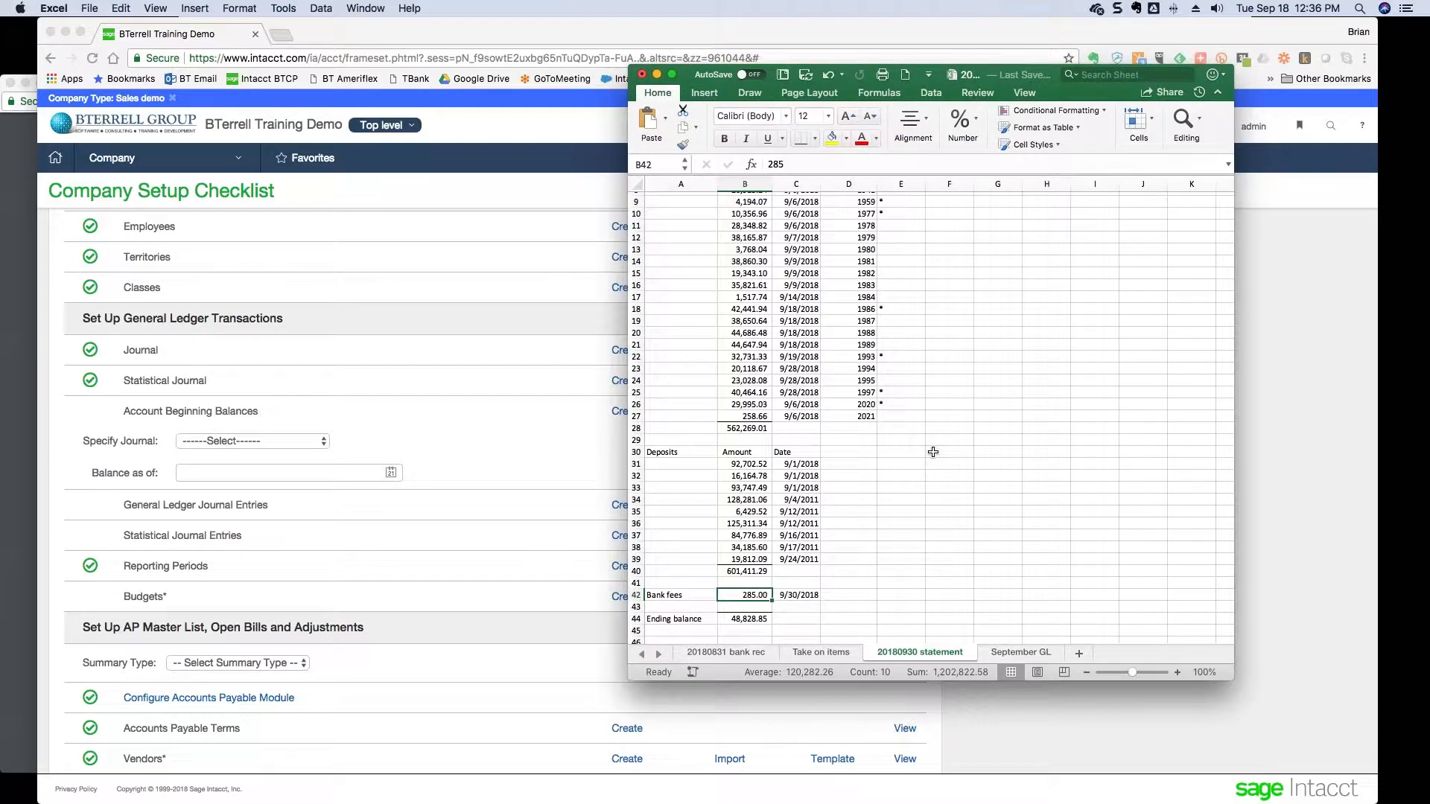
{"action": "key", "text": "Down"}
{"action": "key", "text": "Down"}
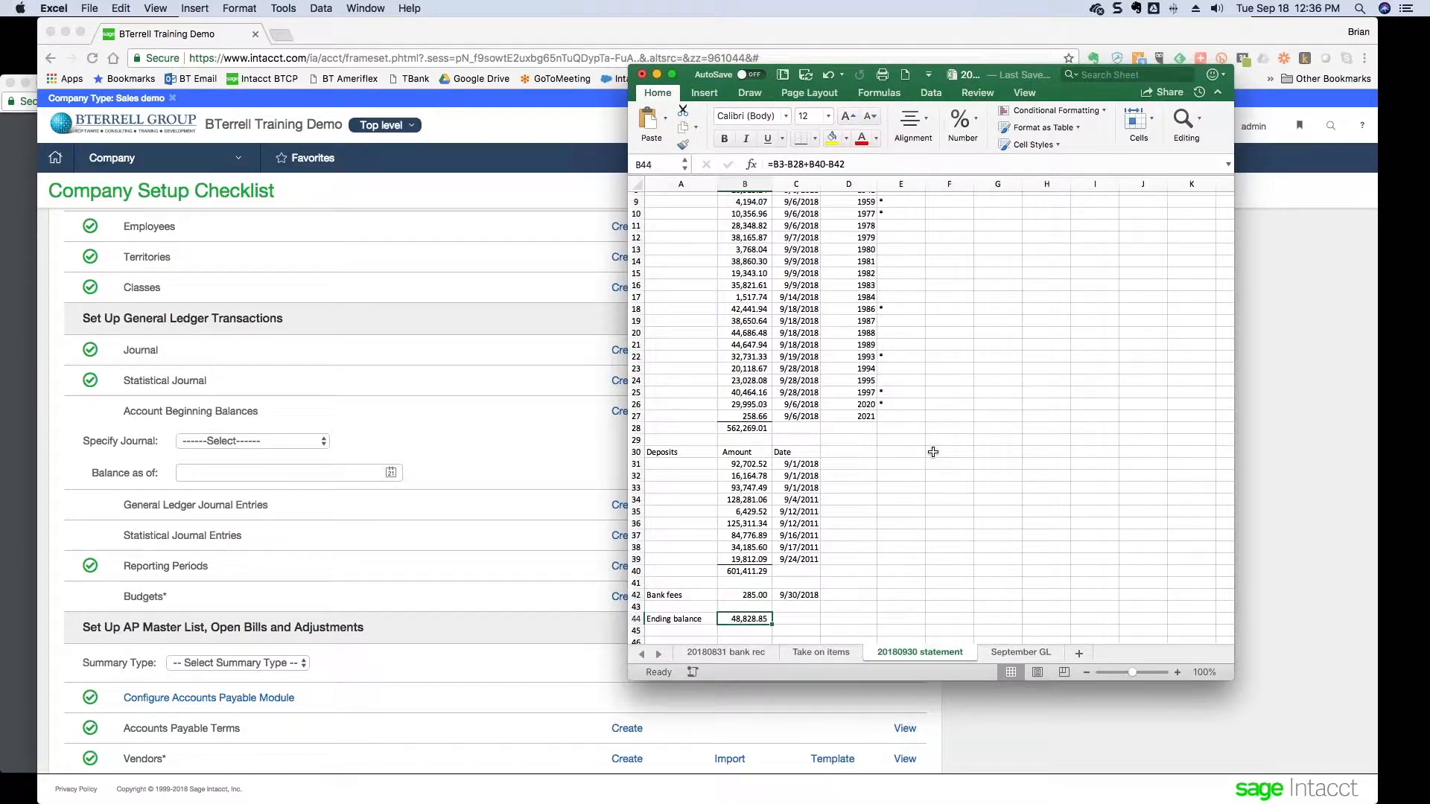
{"action": "left_click", "coordinate": [553, 574]}
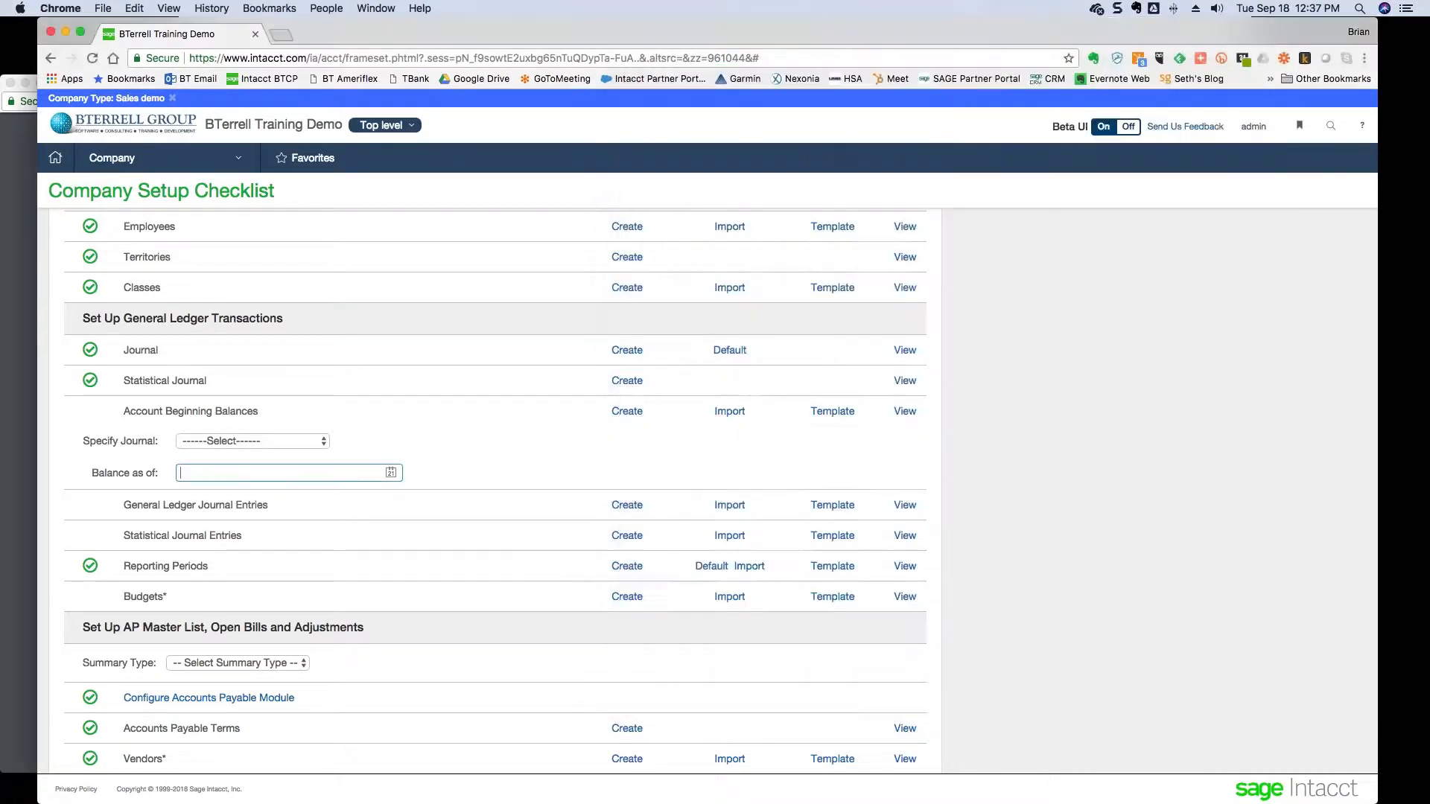
- Open Cash Management bank reconciliation and select the FNB Dallas account
{"action": "left_click", "coordinate": [128, 160]}
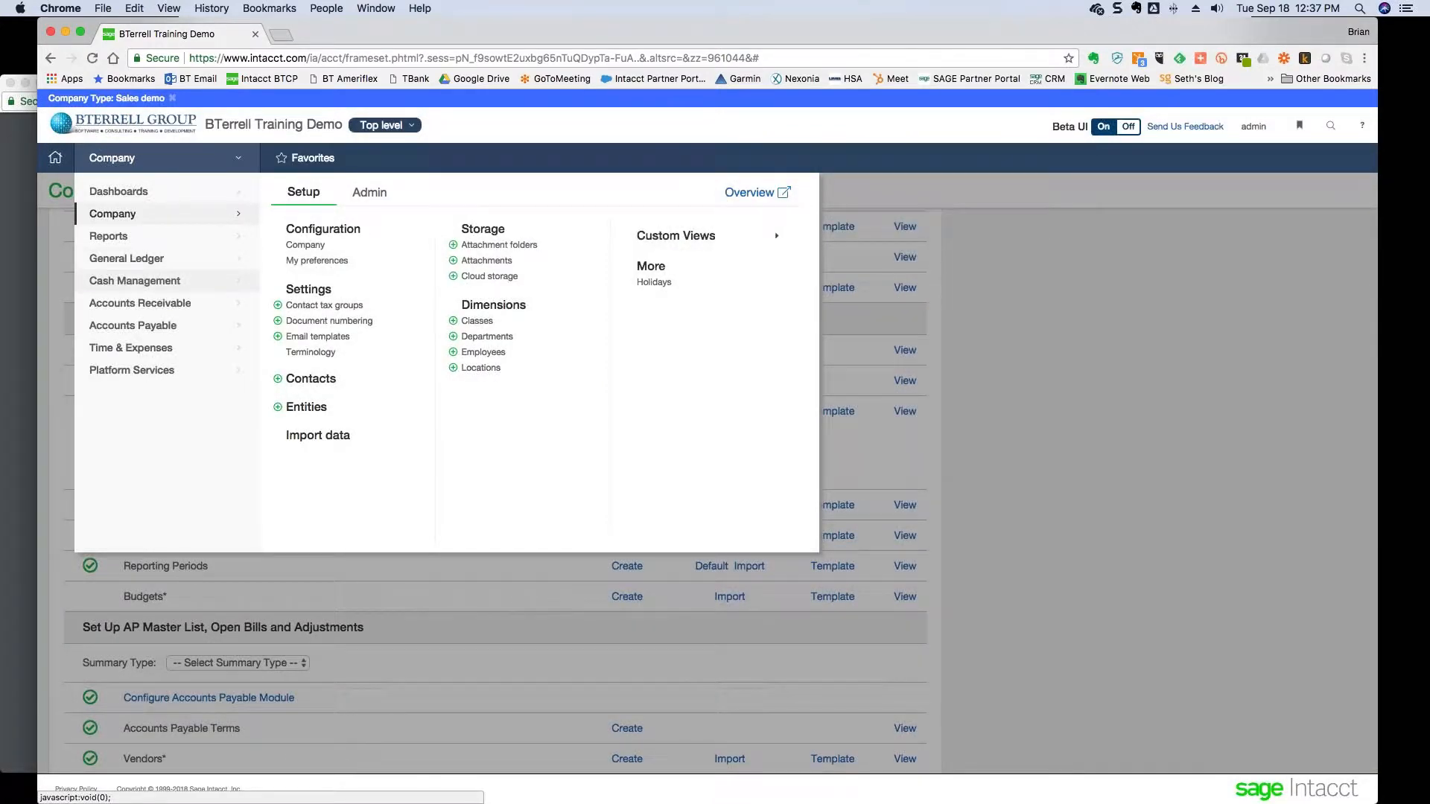
{"action": "left_click", "coordinate": [128, 290]}
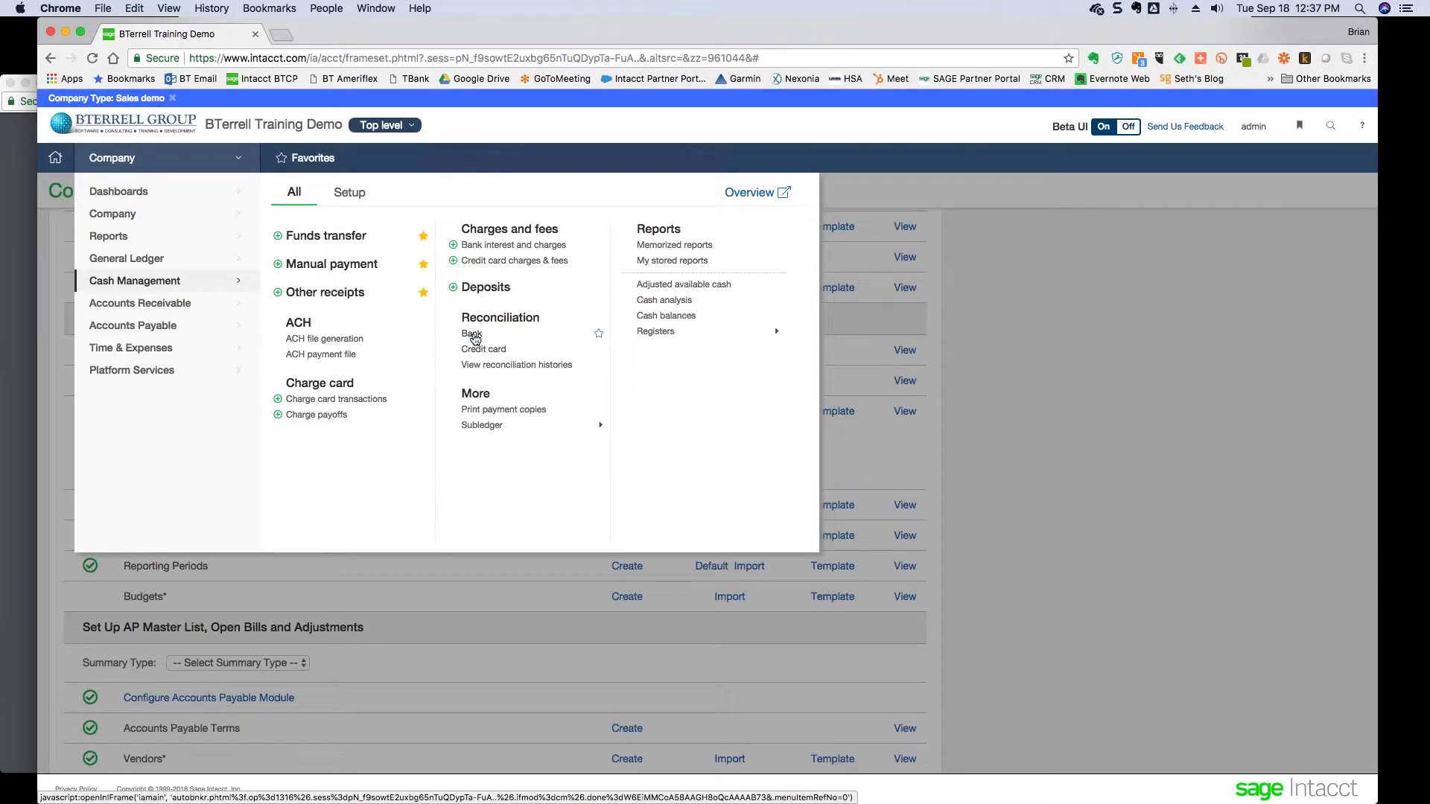
{"action": "left_click", "coordinate": [473, 335]}
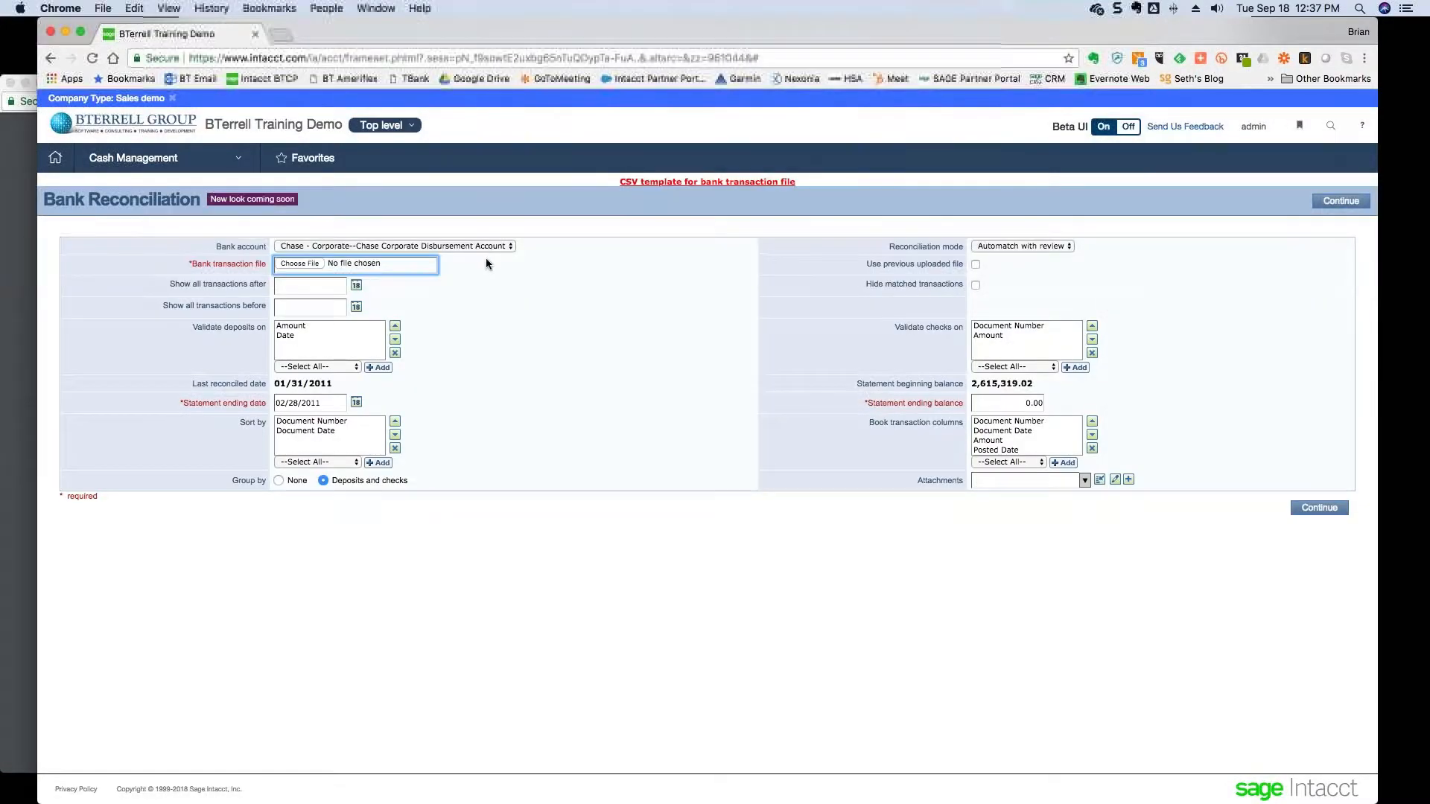
{"action": "left_click", "coordinate": [490, 245]}
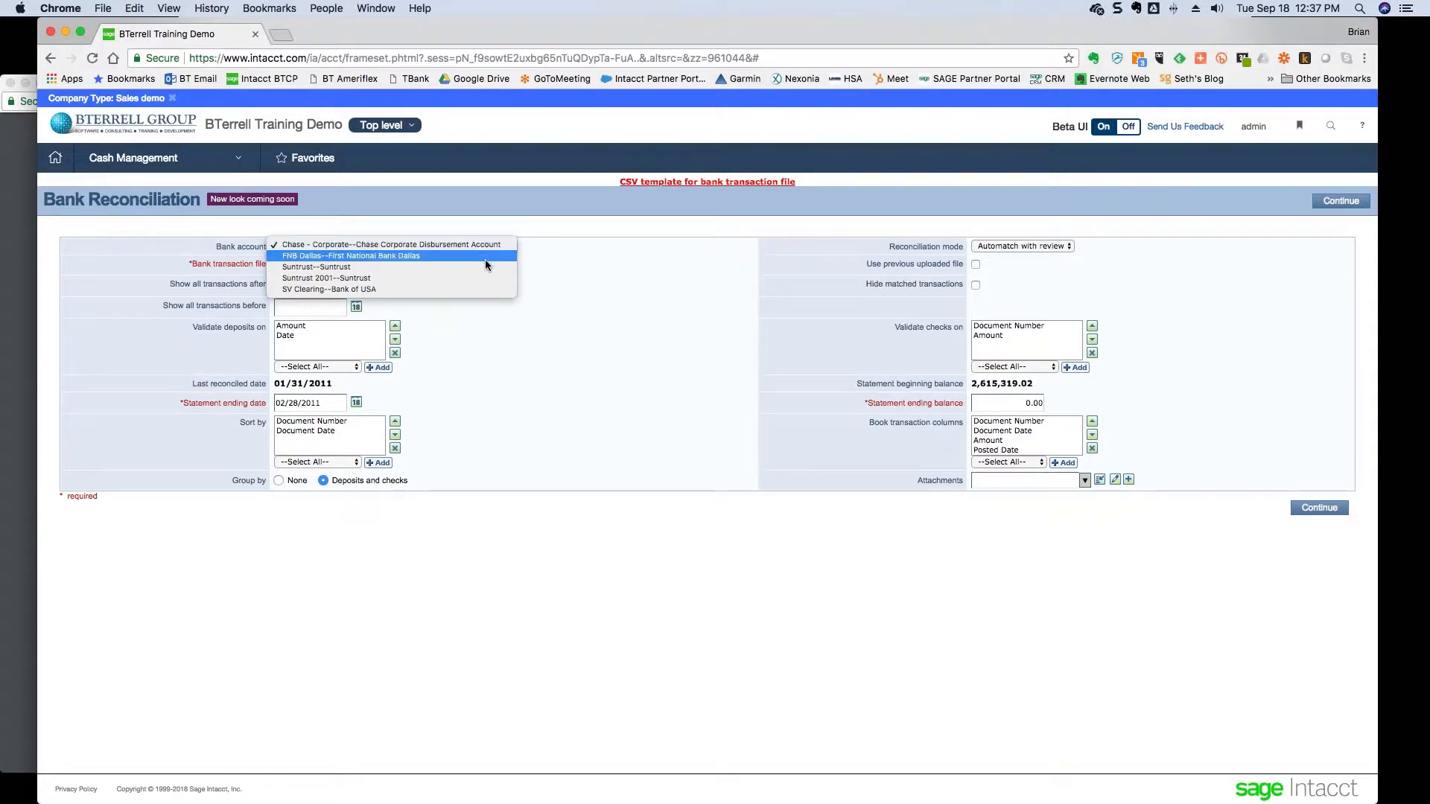
{"action": "left_click", "coordinate": [485, 264]}
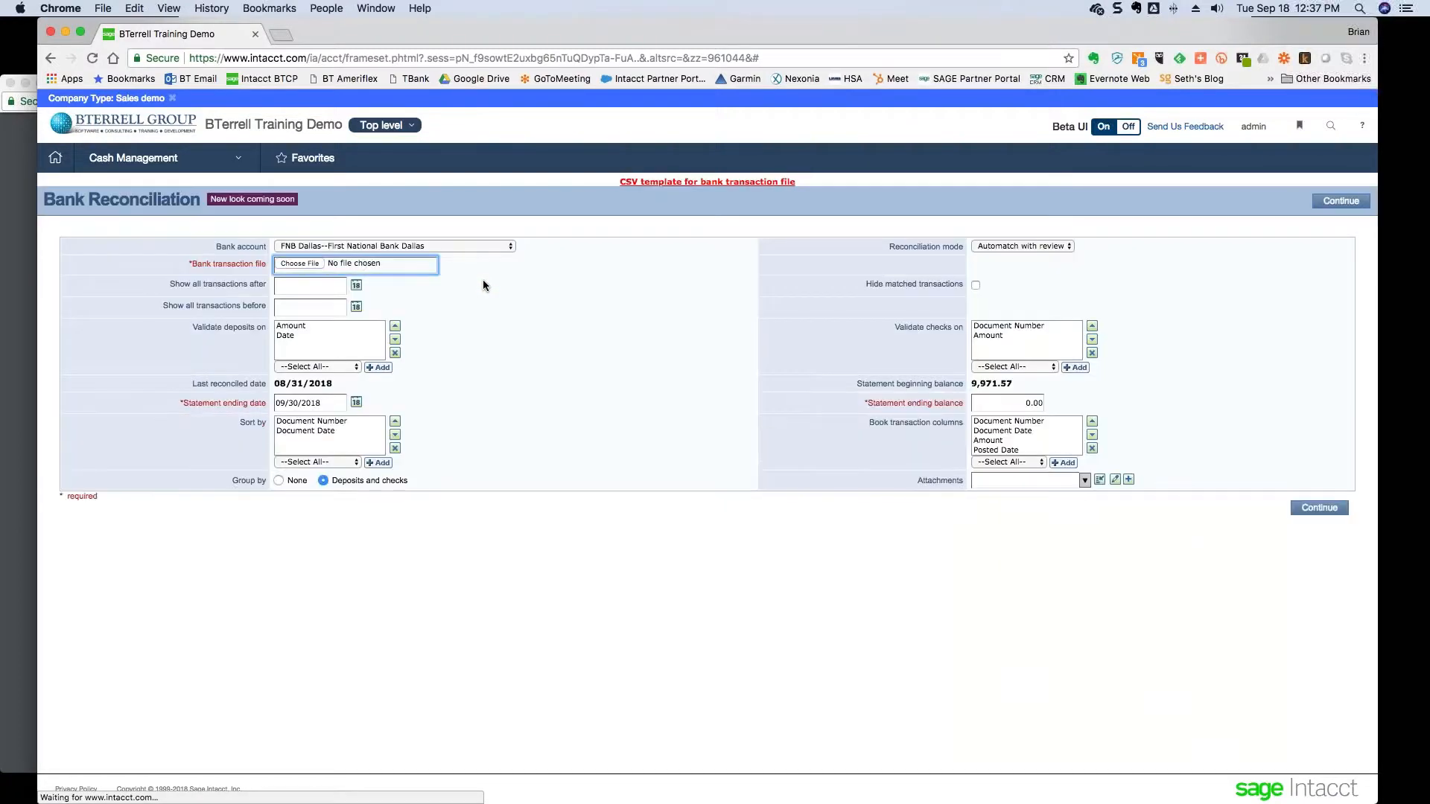
- Confirm the 09/30/2018 statement date and 9,971.57 beginning balance, then choose a bank transaction file
{"action": "left_click", "coordinate": [324, 403]}
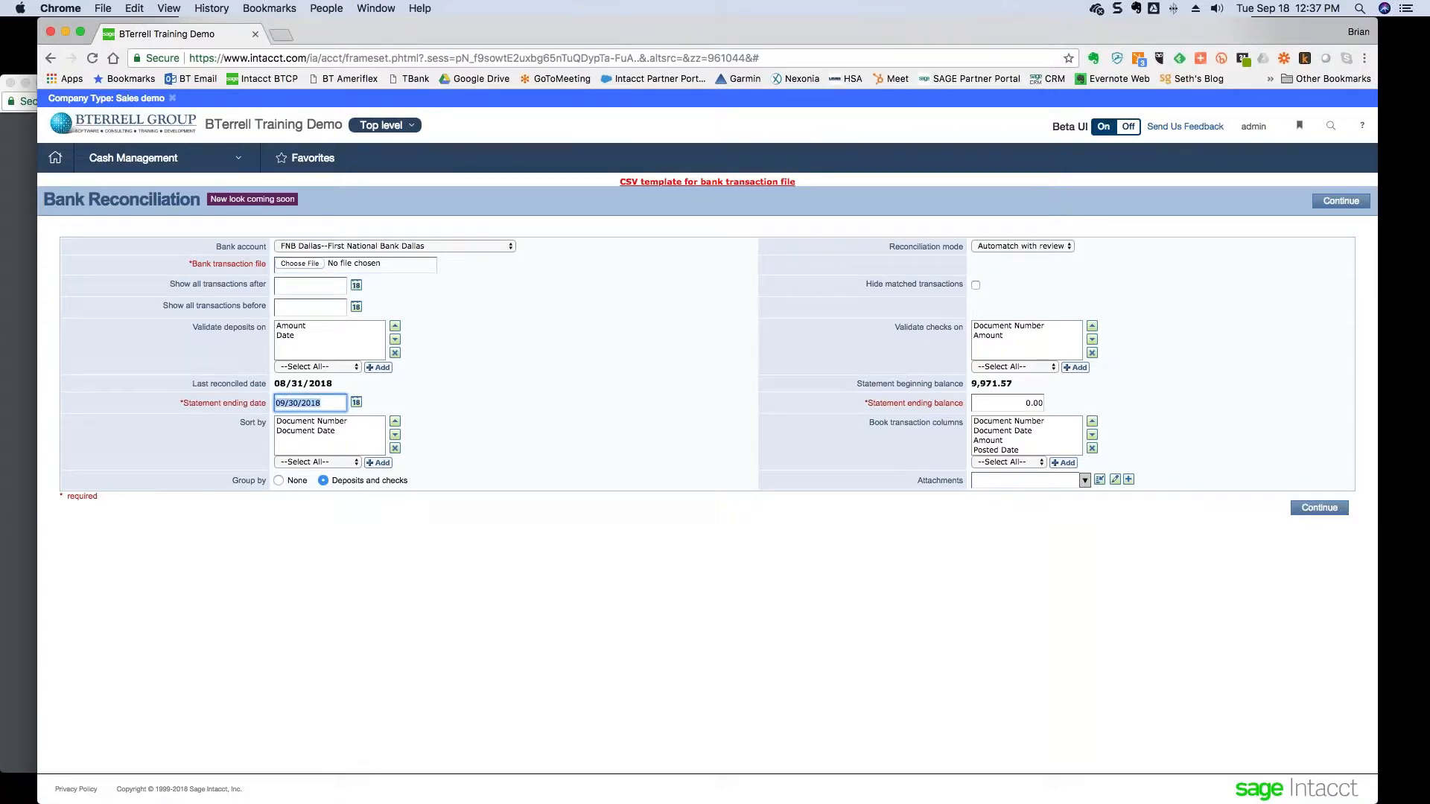
{"action": "left_click", "coordinate": [1011, 384]}
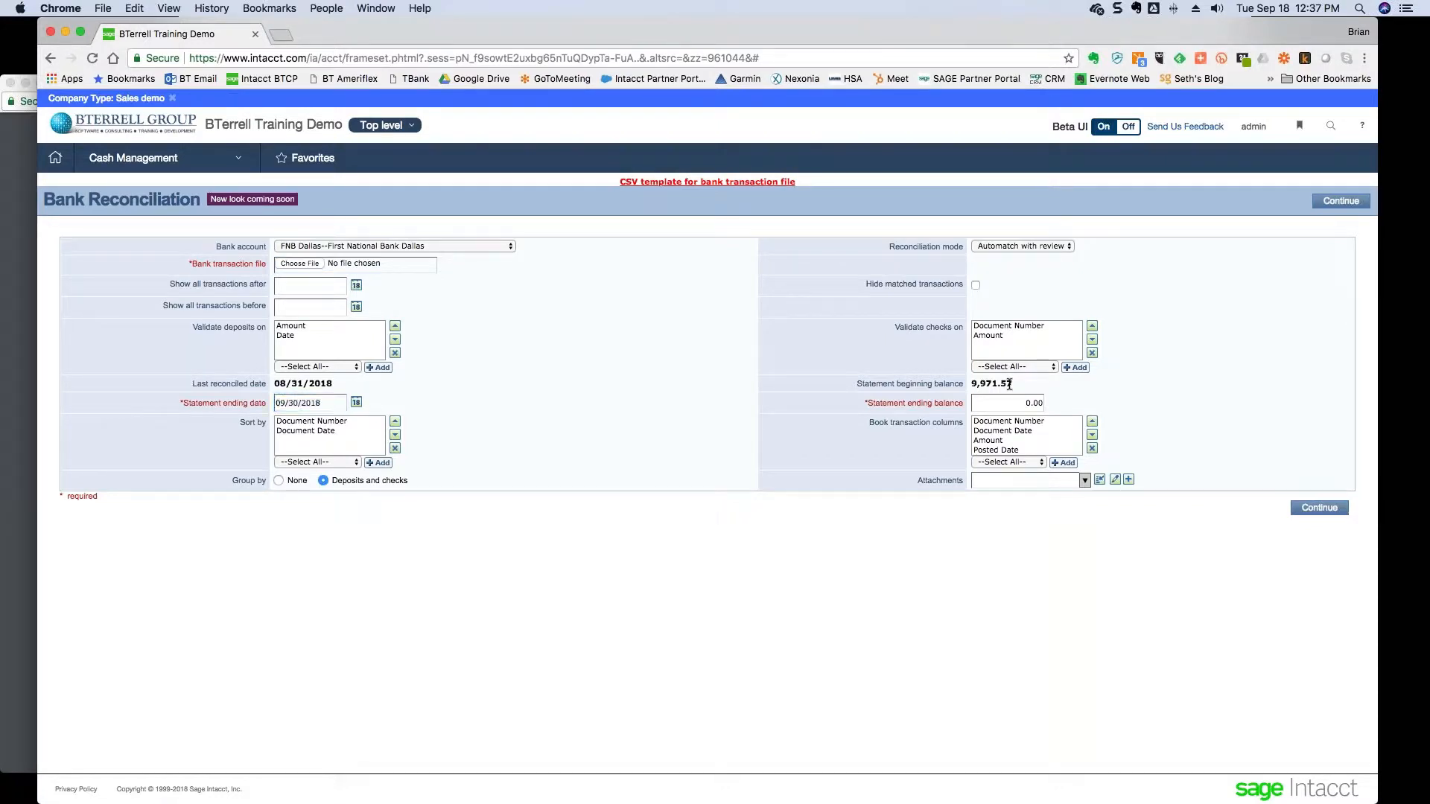
{"action": "left_click_drag", "start_coordinate": [1010, 384], "coordinate": [966, 382]}
{"action": "left_click", "coordinate": [307, 264]}
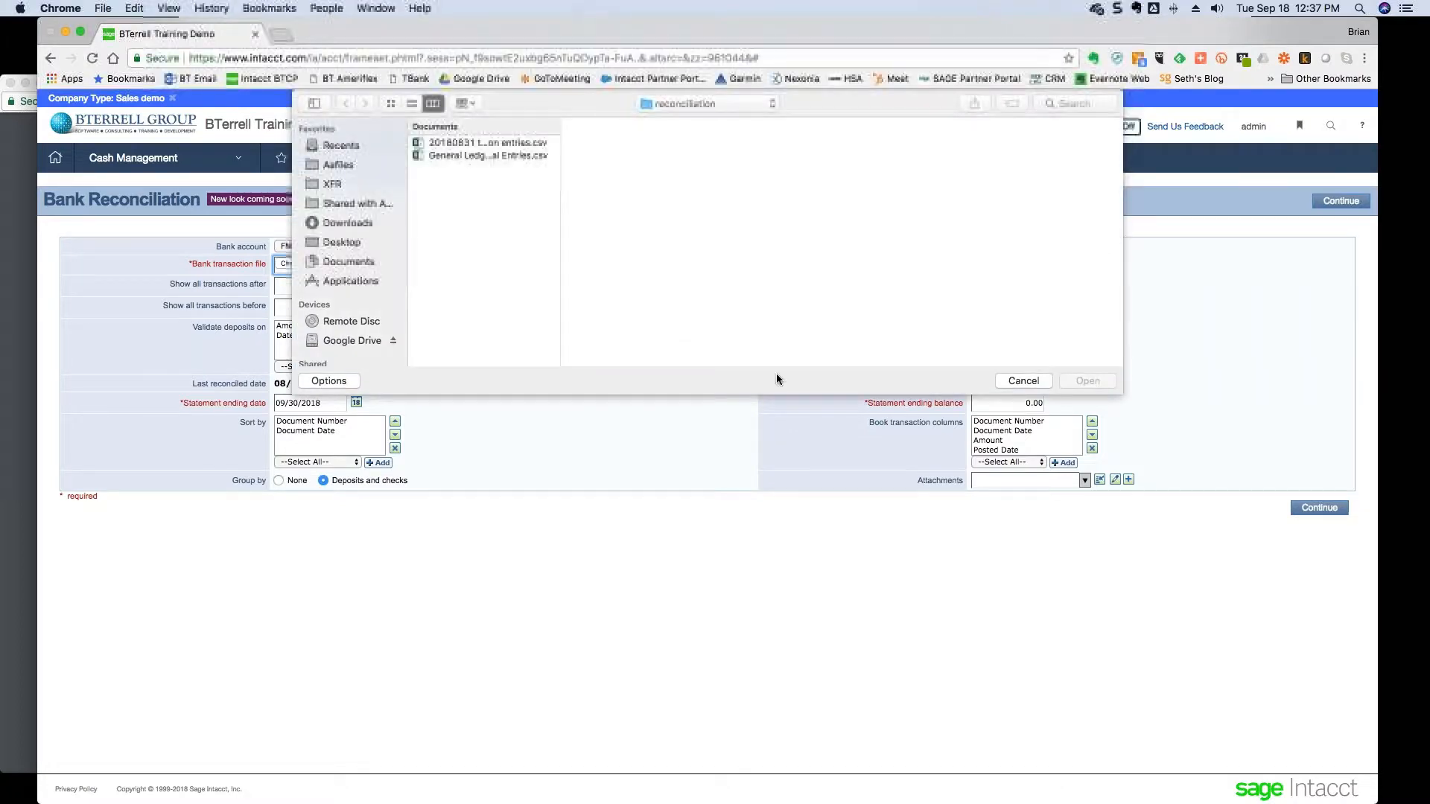
- Cancel the file chooser, download the CSV bank transaction template, and open Bank_Reconciliation.xls in Excel
{"action": "left_click", "coordinate": [1023, 382]}
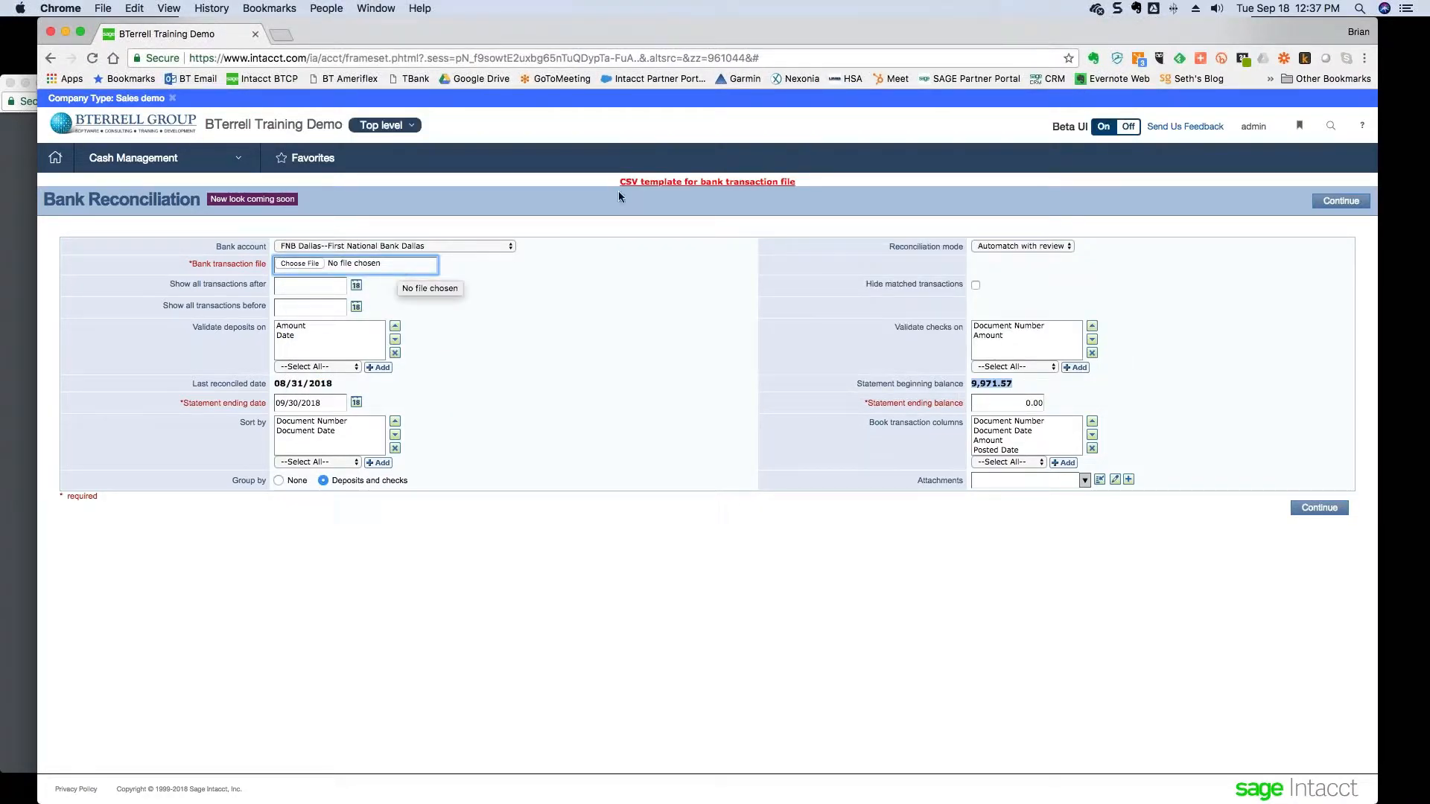
{"action": "left_click", "coordinate": [703, 188]}
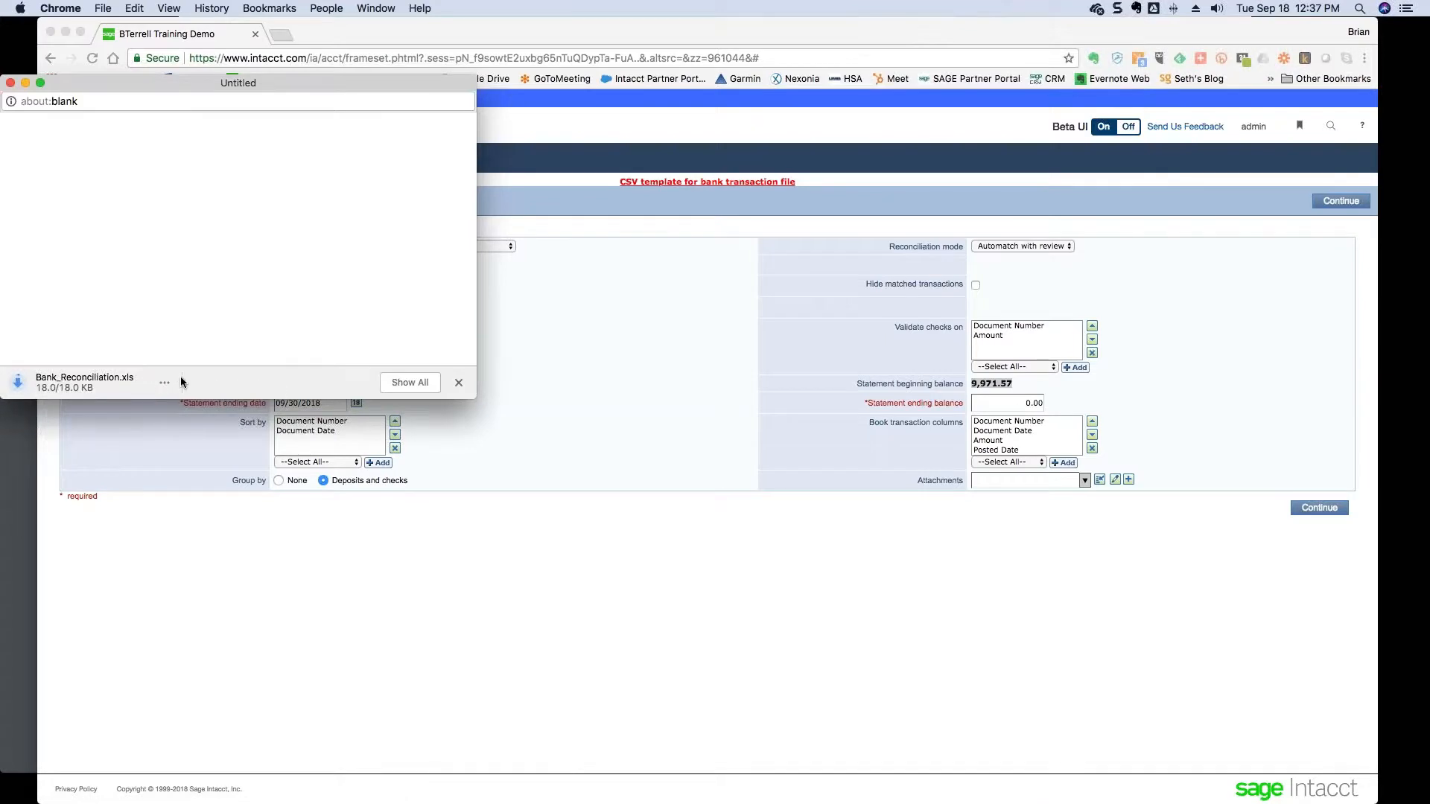
{"action": "left_click", "coordinate": [164, 382]}
{"action": "left_click", "coordinate": [179, 401]}
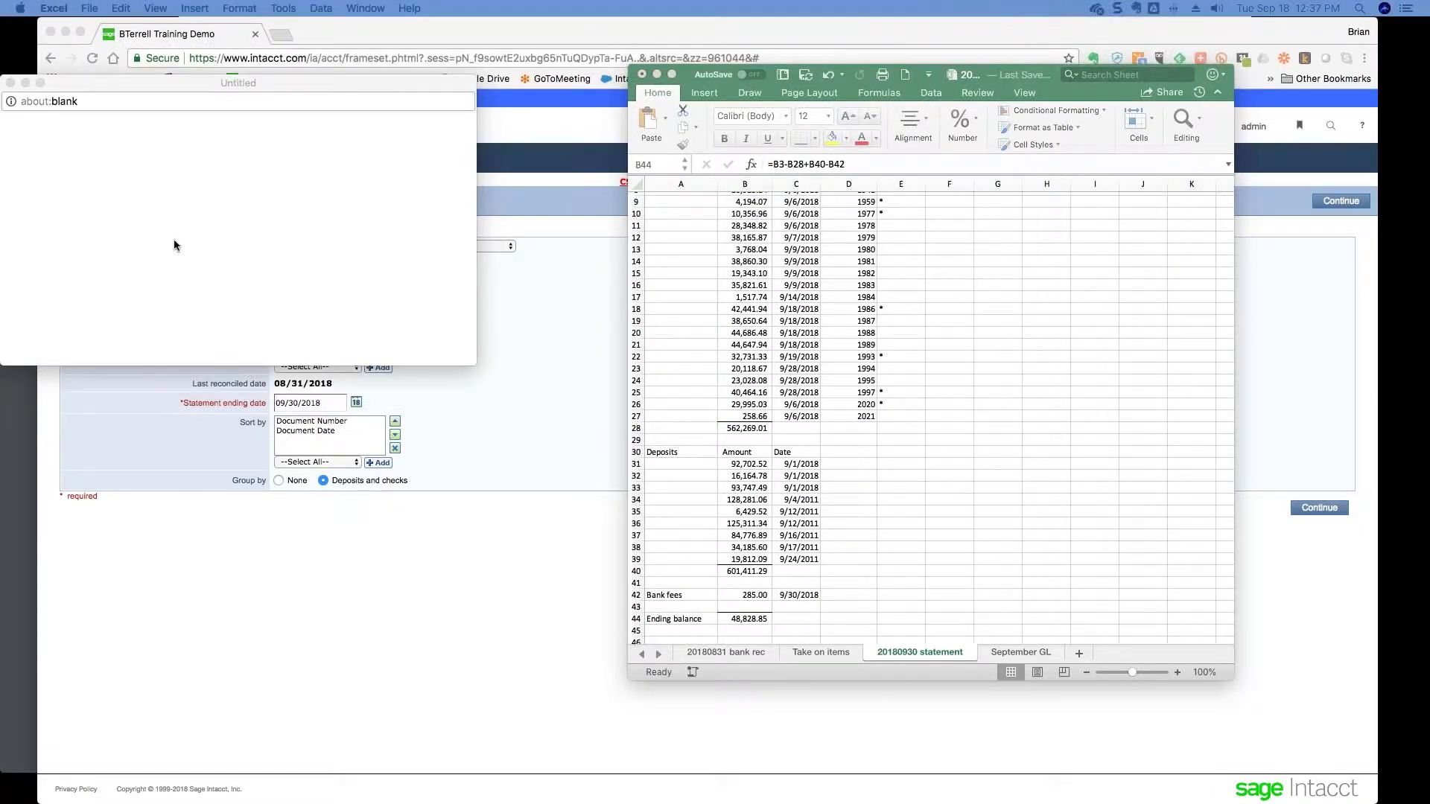
- Close the blank browser popup and position the template workbook beside the bank statement
{"action": "left_click", "coordinate": [11, 83]}
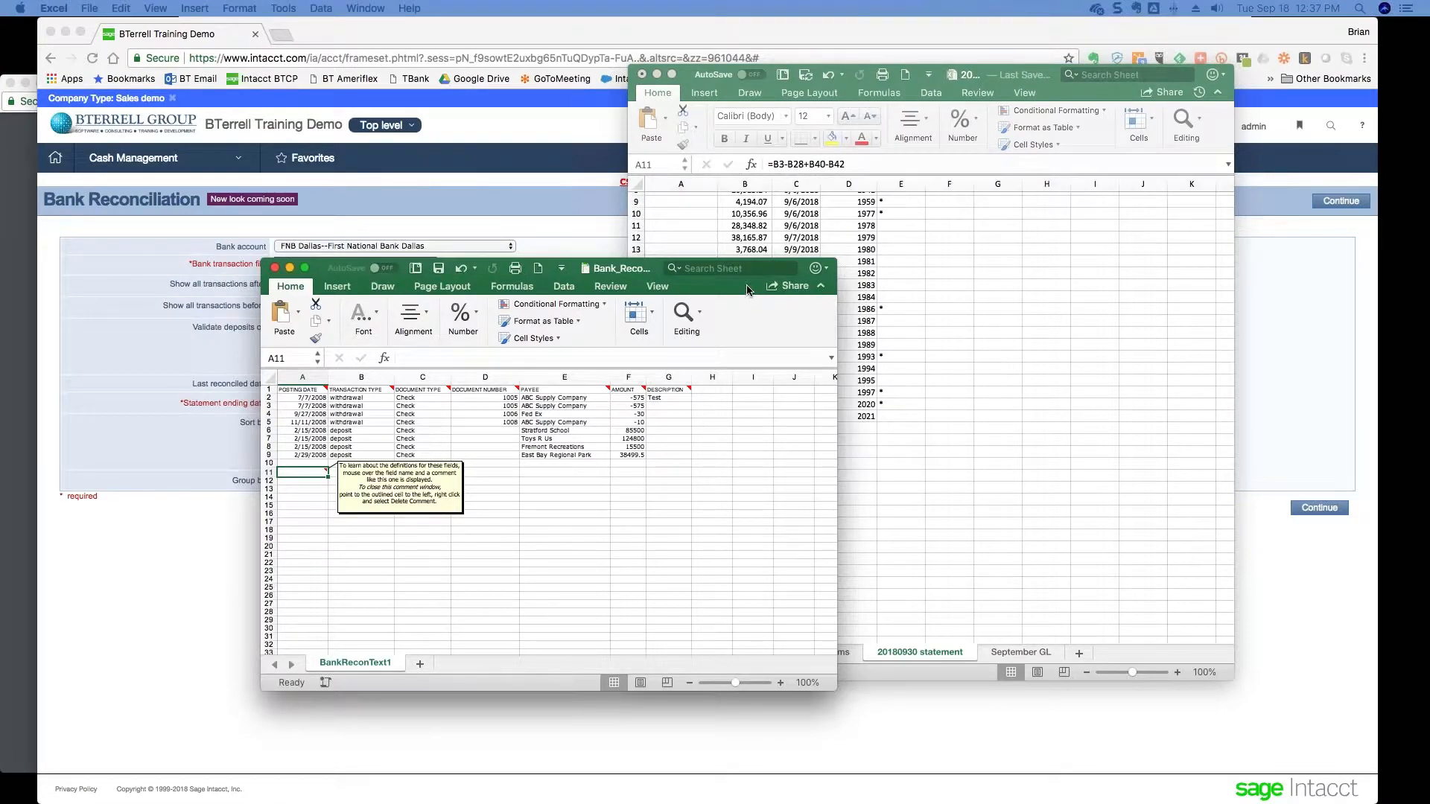
{"action": "left_click_drag", "start_coordinate": [754, 292], "coordinate": [613, 130]}
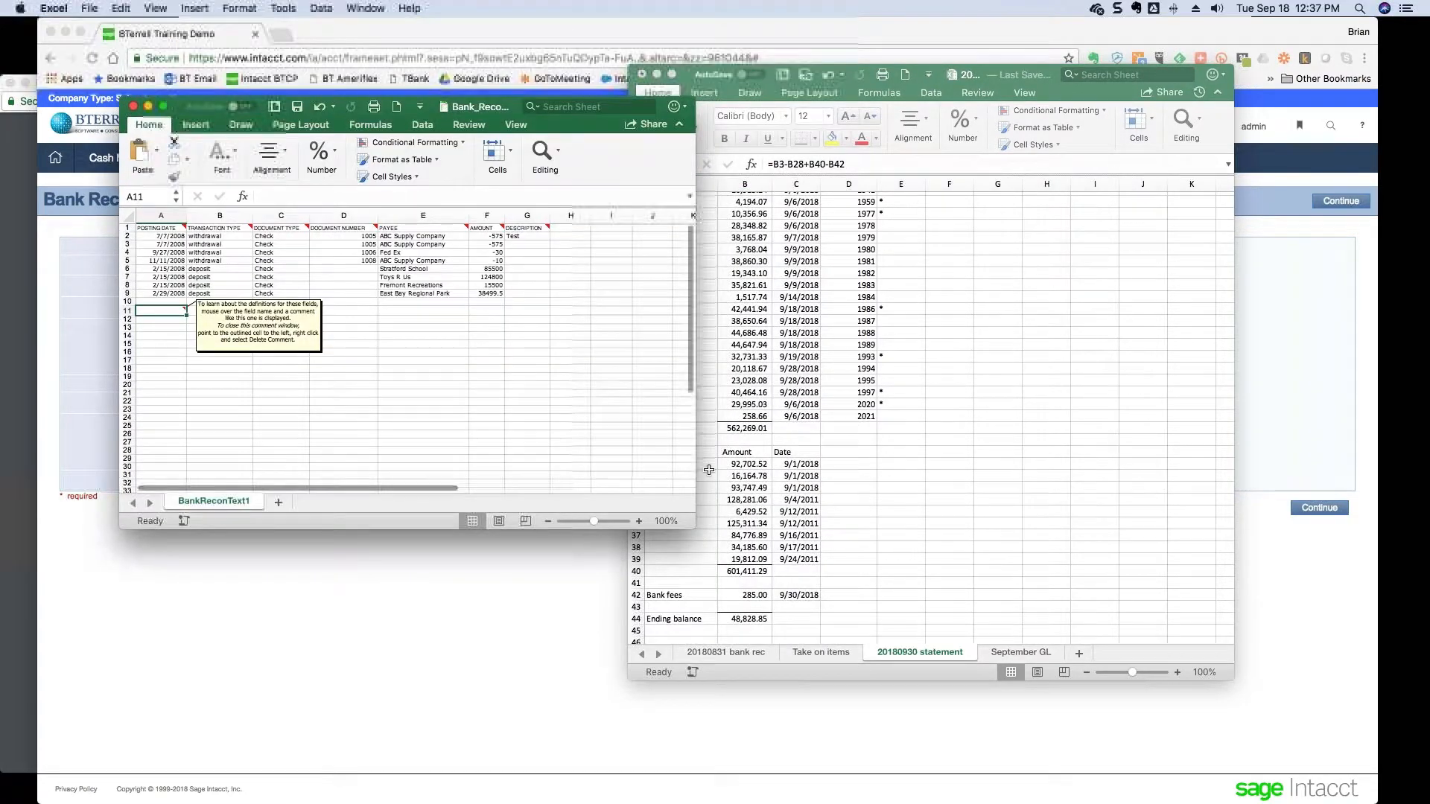
{"action": "left_click_drag", "start_coordinate": [698, 530], "coordinate": [996, 643]}
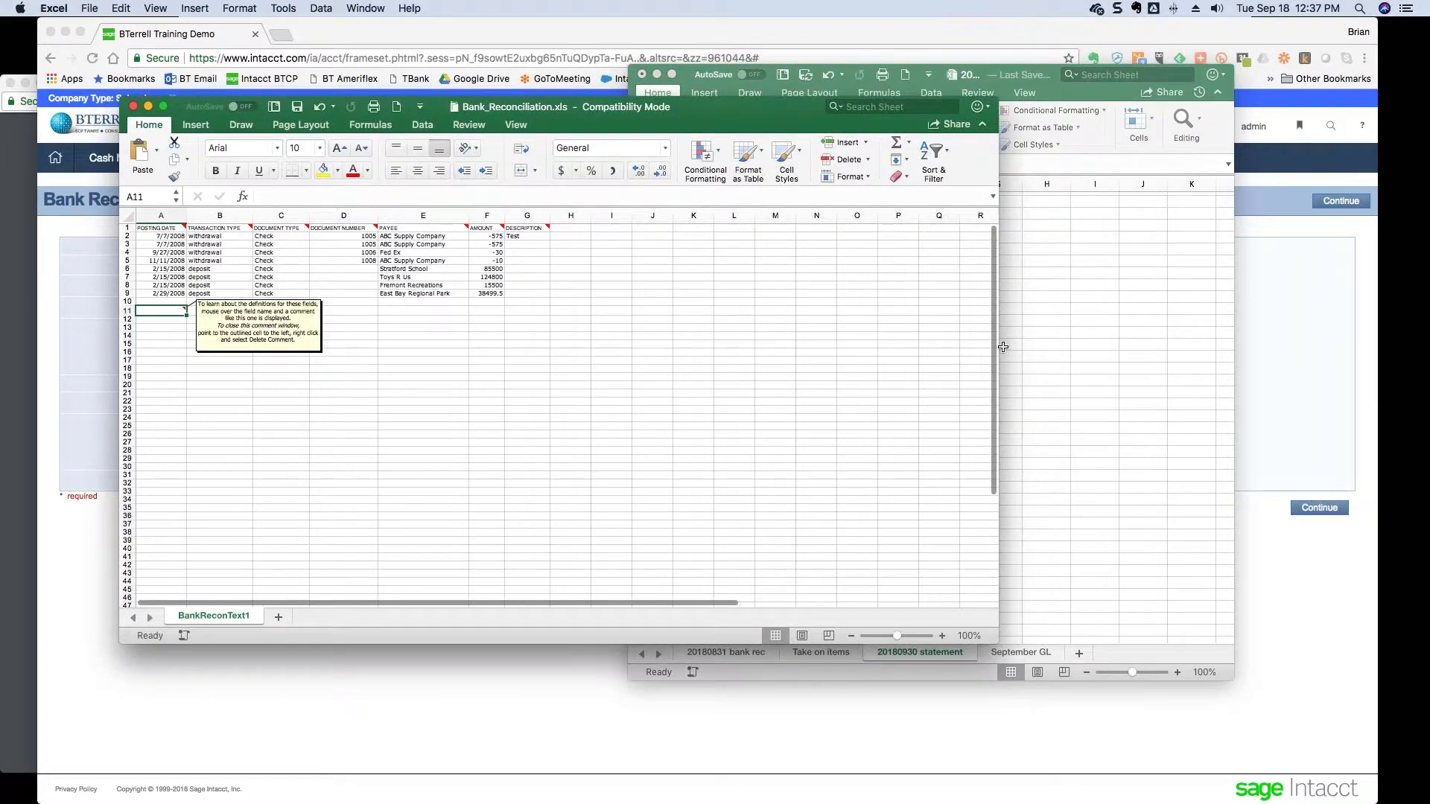
{"action": "left_click_drag", "start_coordinate": [1001, 347], "coordinate": [619, 365]}
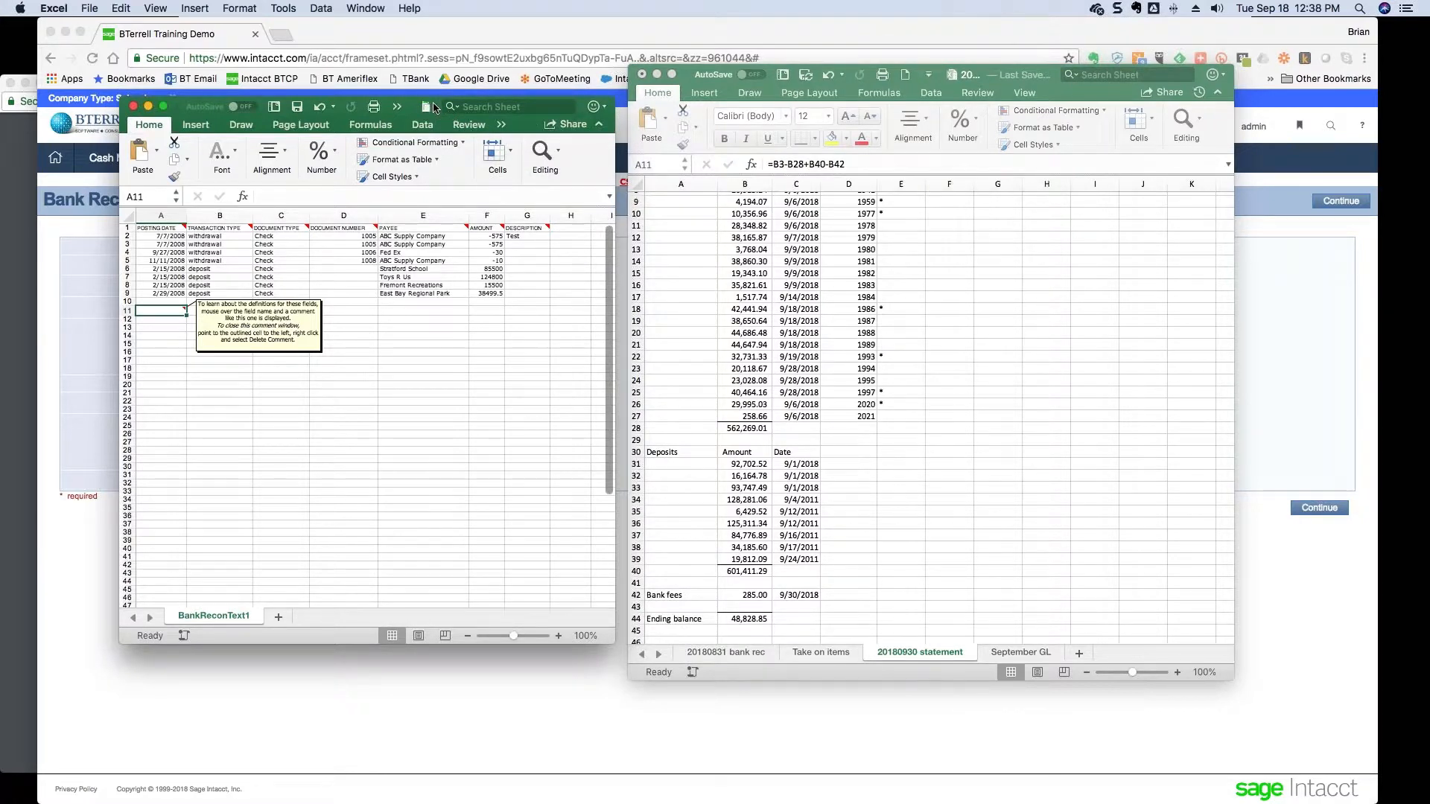
{"action": "left_click_drag", "start_coordinate": [433, 109], "coordinate": [410, 117]}
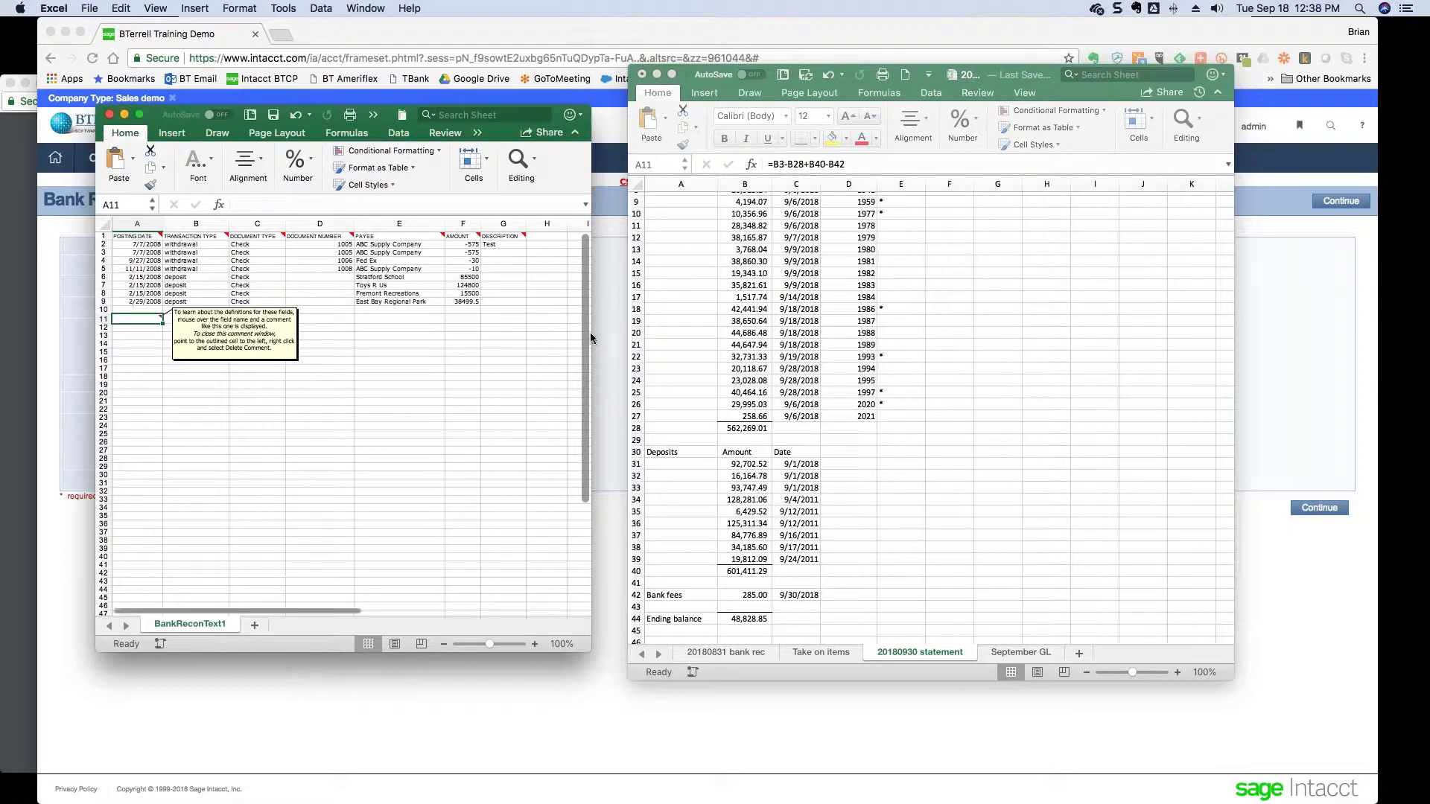
{"action": "left_click_drag", "start_coordinate": [590, 333], "coordinate": [656, 332]}
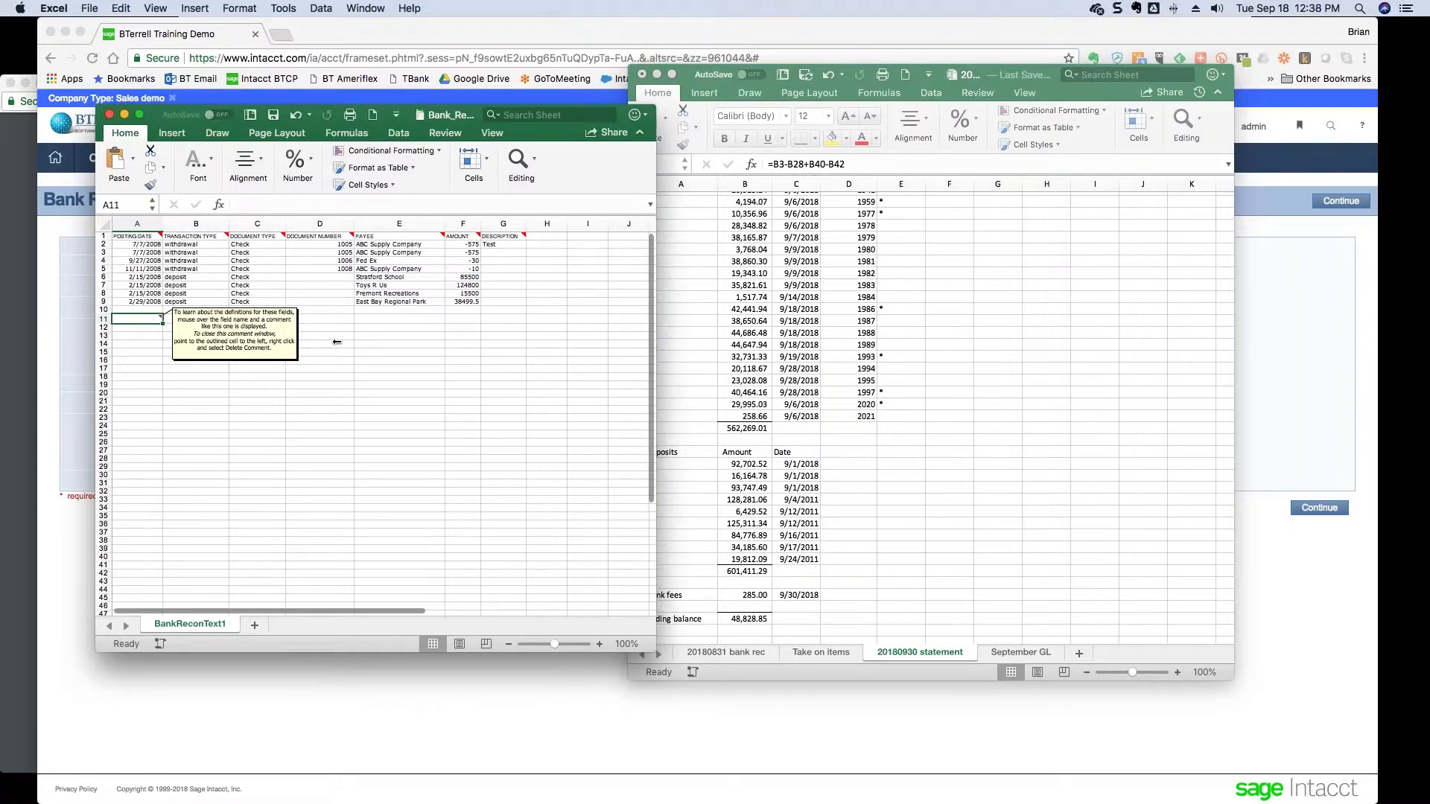
{"action": "scroll", "coordinate": [128, 316], "scroll_direction": "down", "scroll_amount": 1}
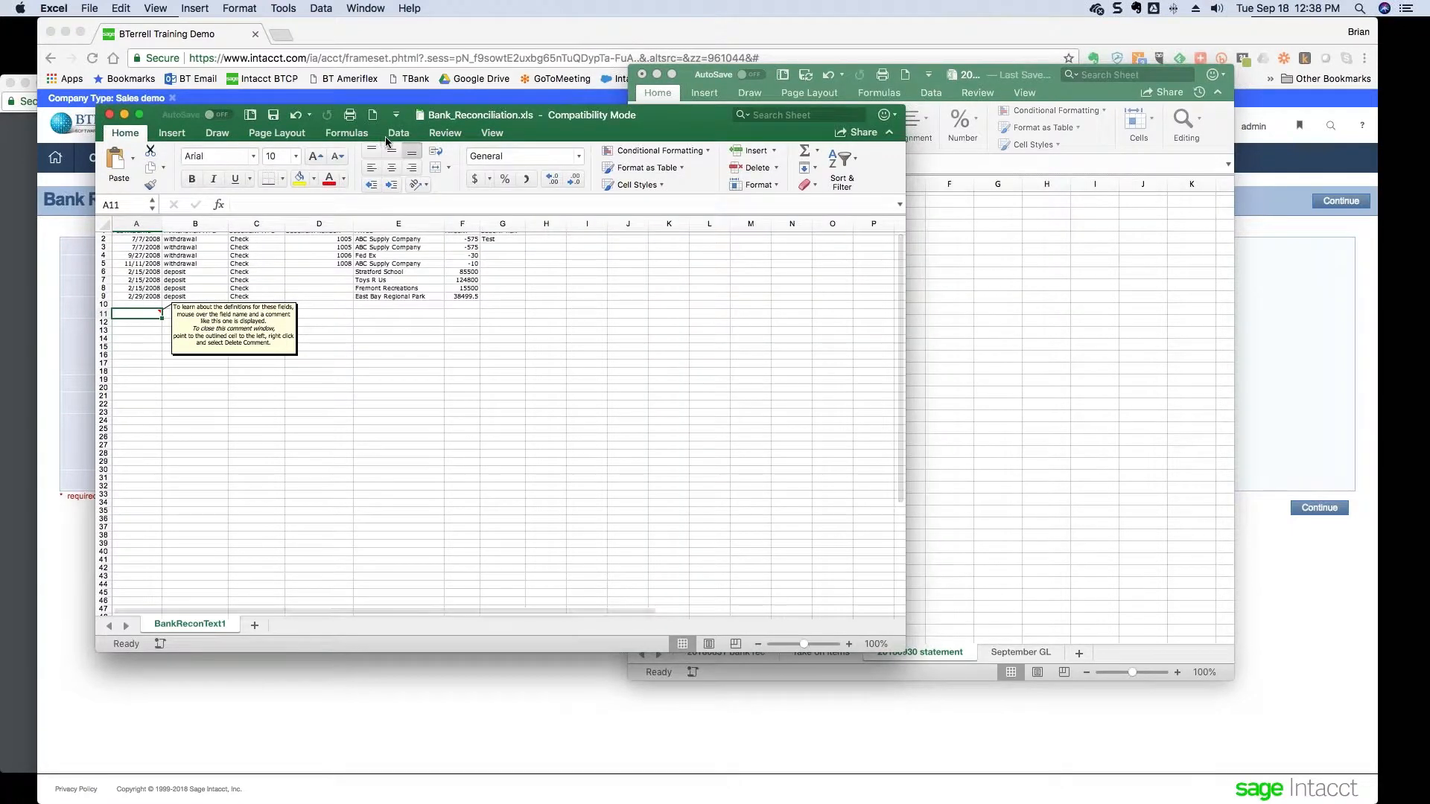
- Delete the instruction comment and set the entire sheet to Calibri 12
{"action": "left_click", "coordinate": [435, 134]}
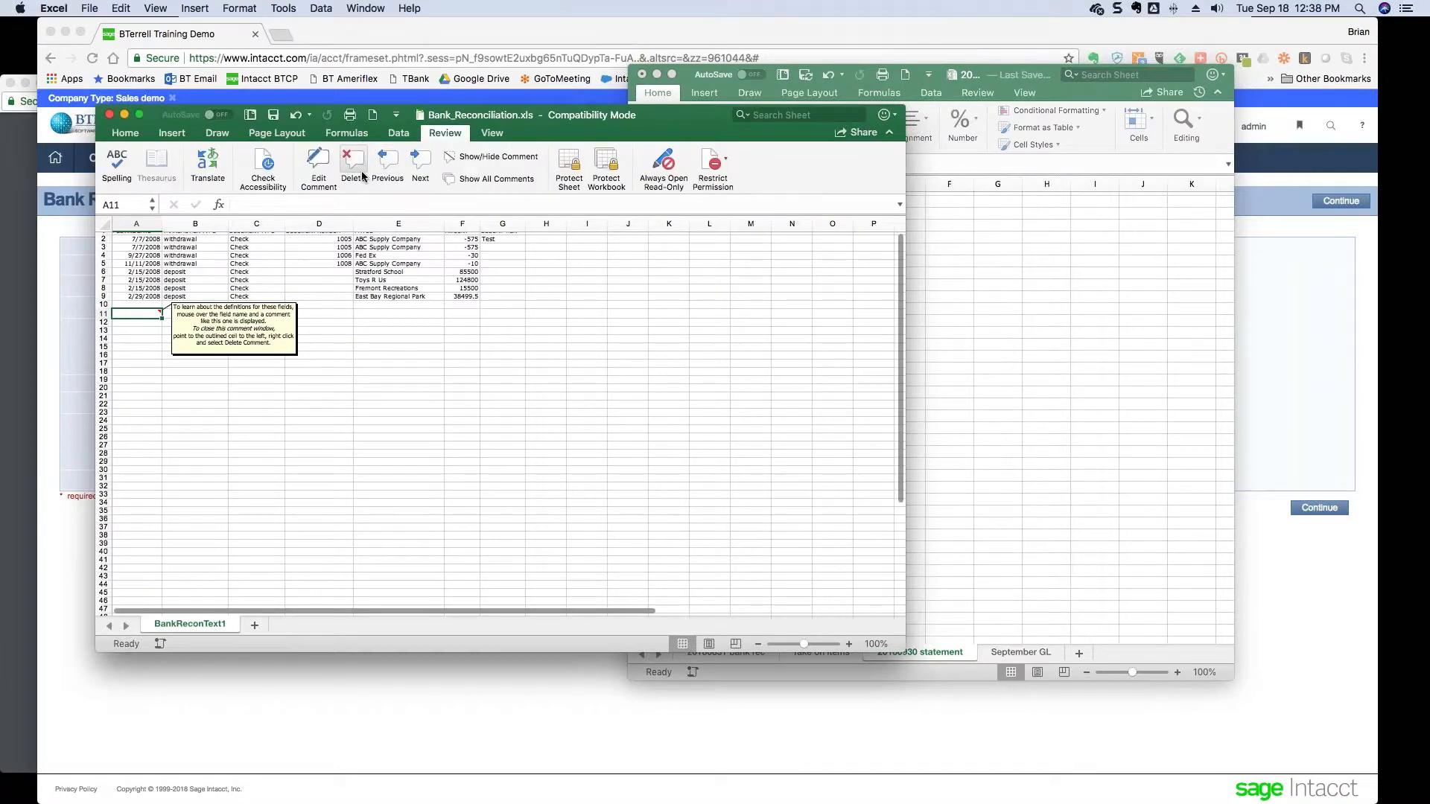
{"action": "scroll", "coordinate": [182, 296], "scroll_direction": "up", "scroll_amount": 1}
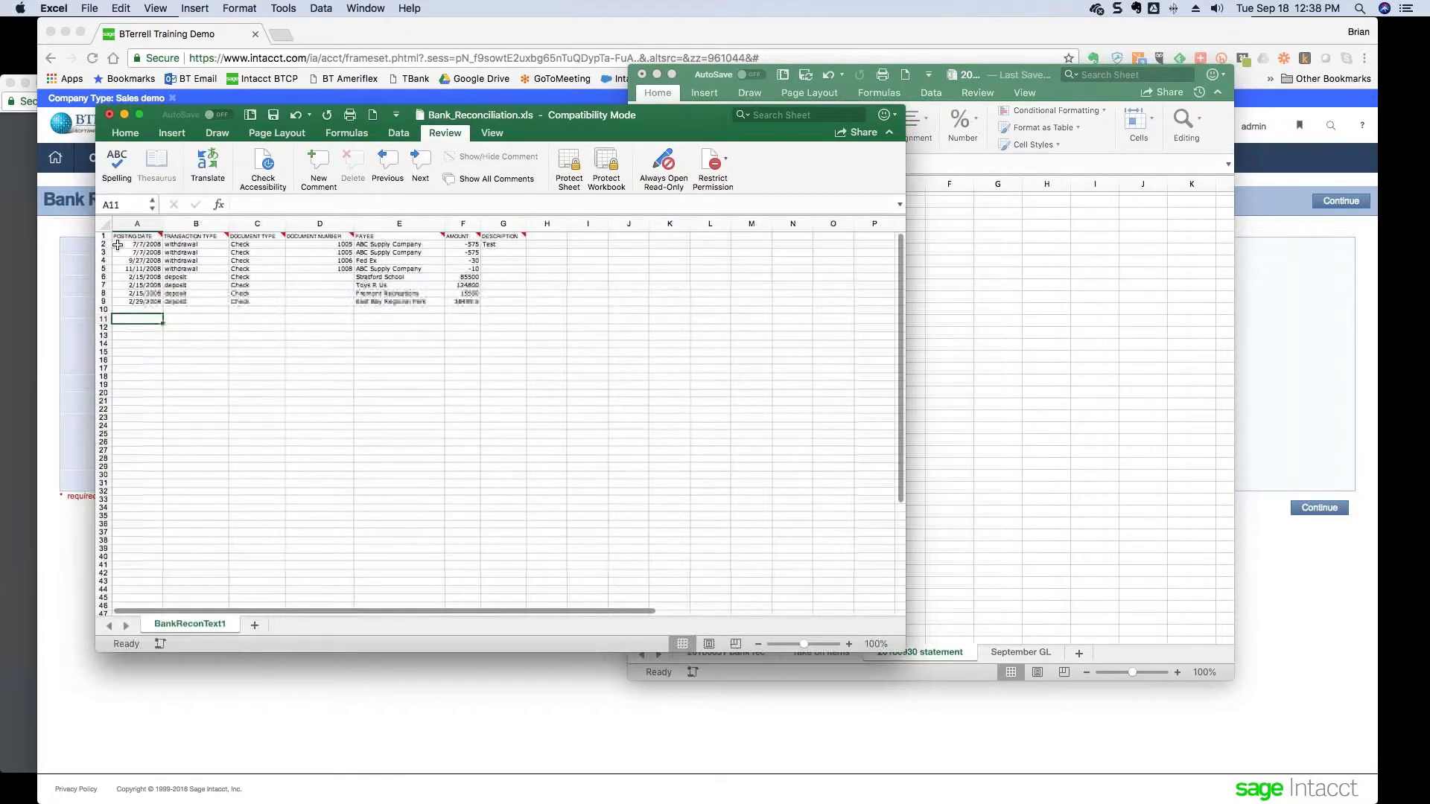
{"action": "left_click", "coordinate": [104, 224]}
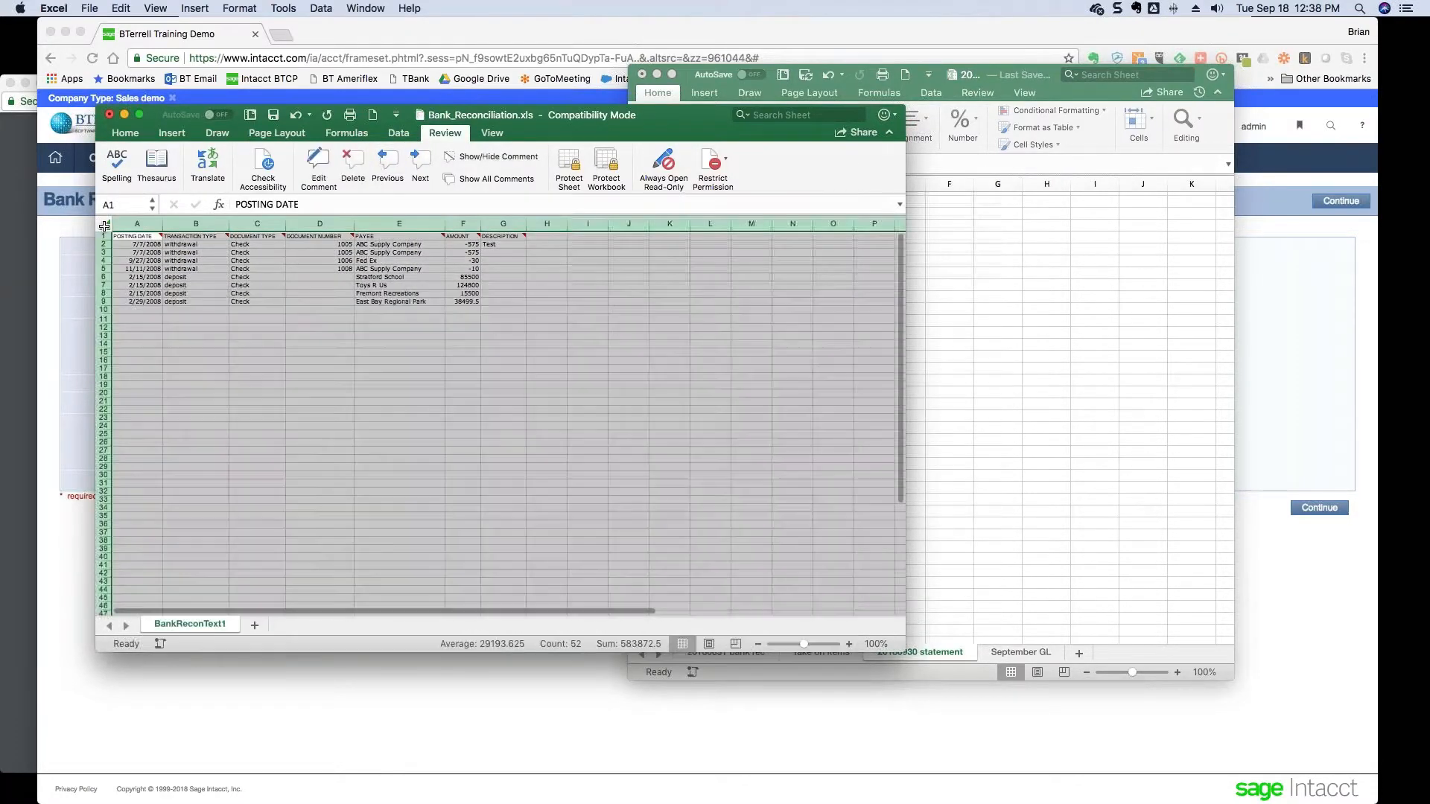
{"action": "left_click", "coordinate": [125, 133]}
{"action": "left_click", "coordinate": [126, 134]}
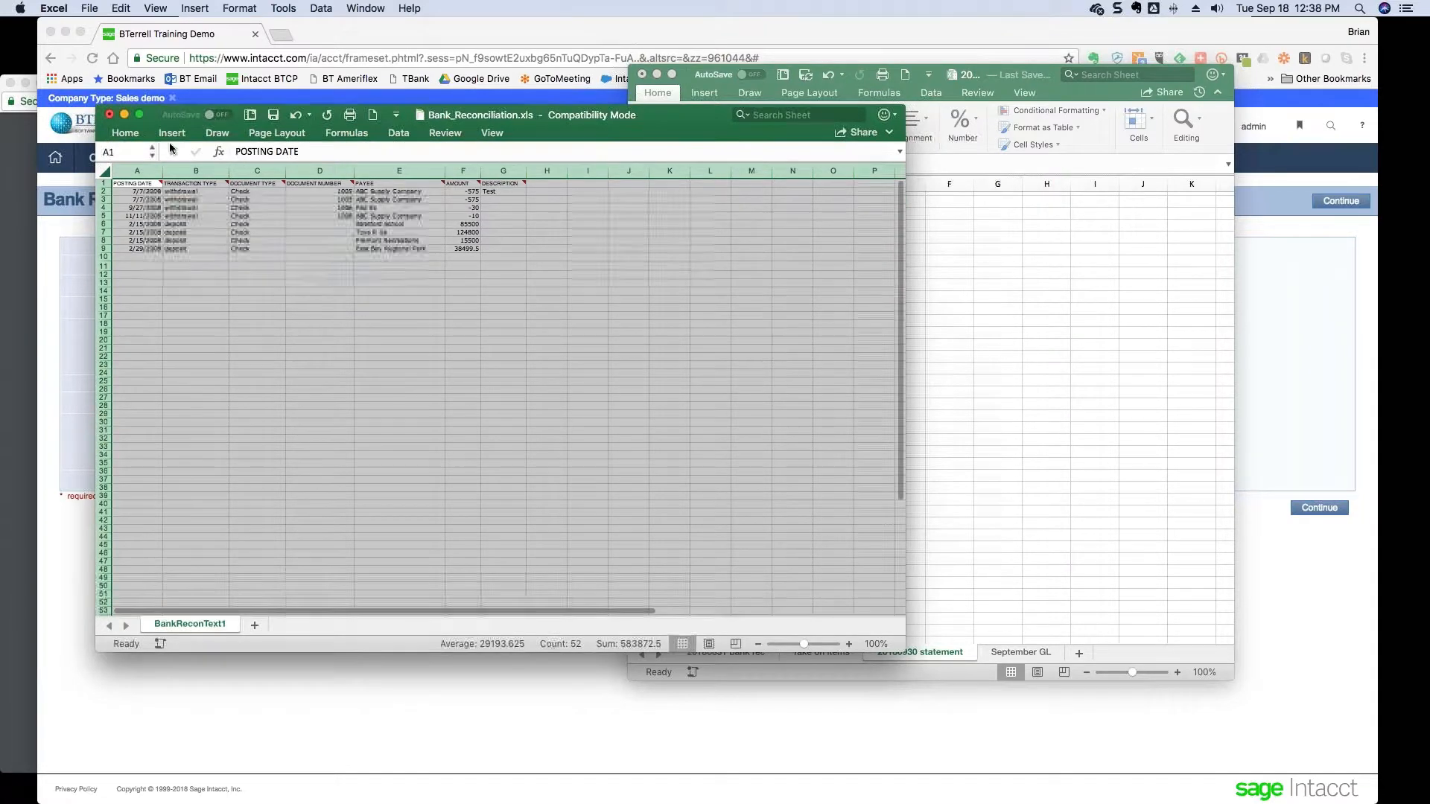
{"action": "left_click", "coordinate": [125, 133]}
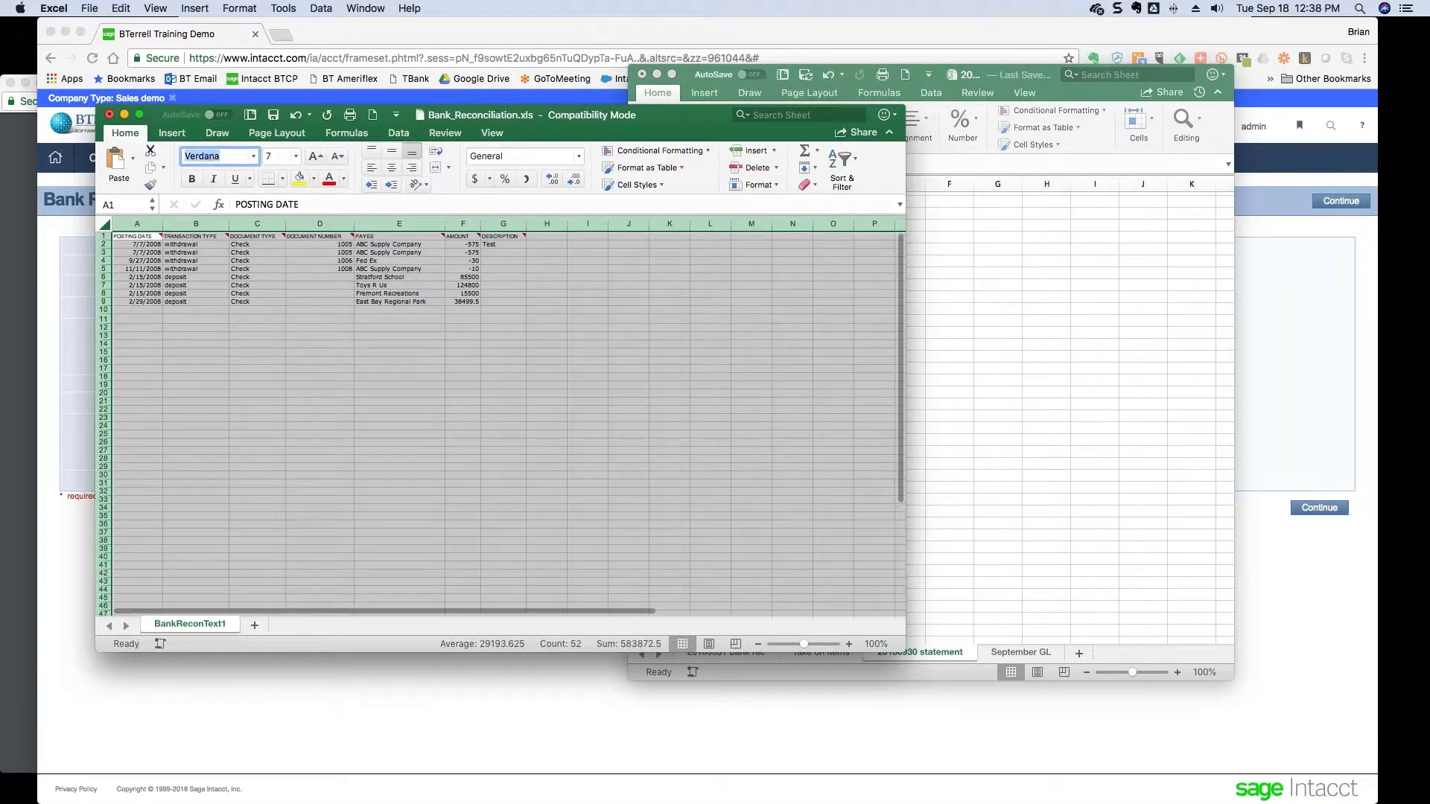
{"action": "type", "text": "Calibri"}
{"action": "key", "text": "Tab"}
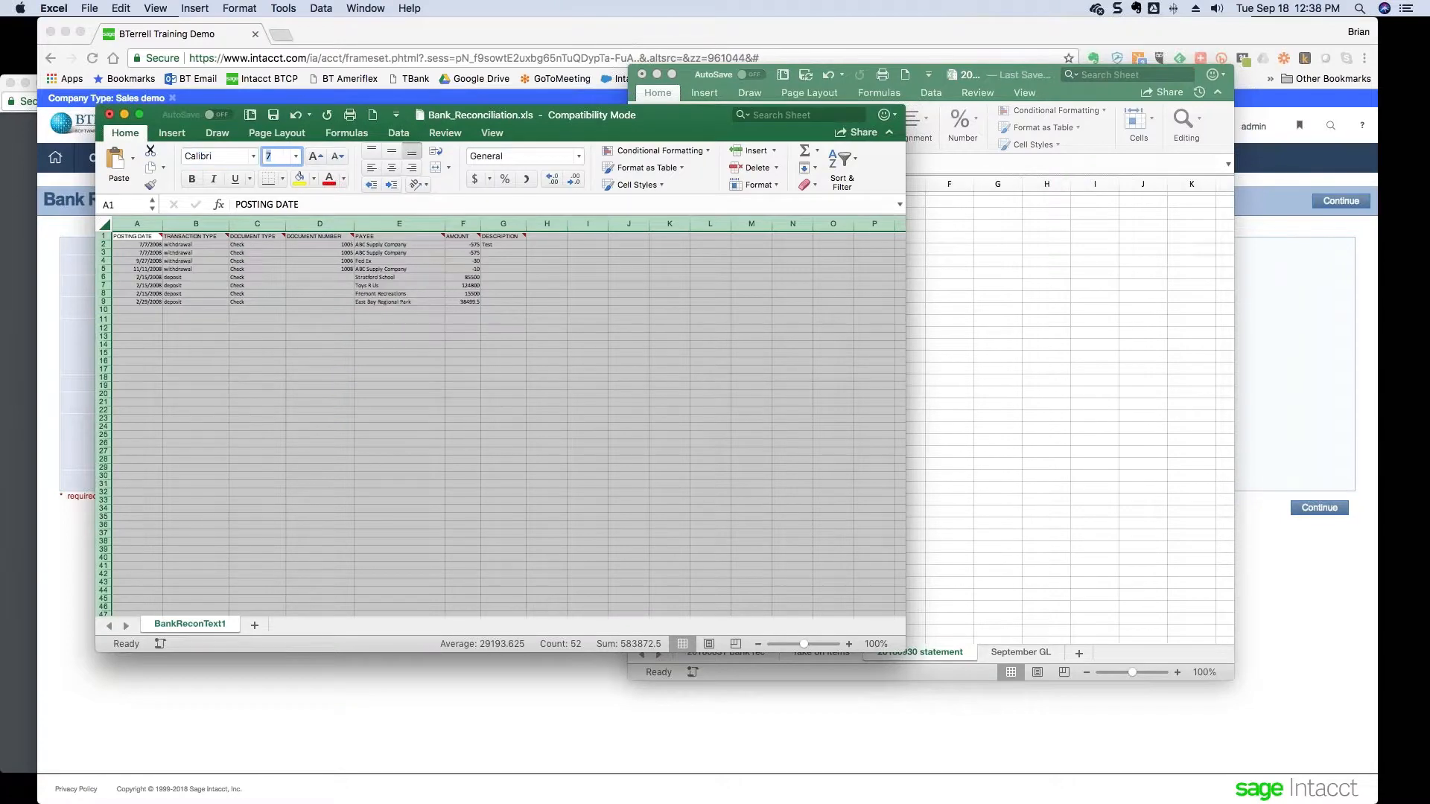
{"action": "type", "text": "12"}
{"action": "key", "text": "Return"}
- Move to cell A11 below the sample rows and narrow the window to show the statement
{"action": "left_click", "coordinate": [222, 368]}
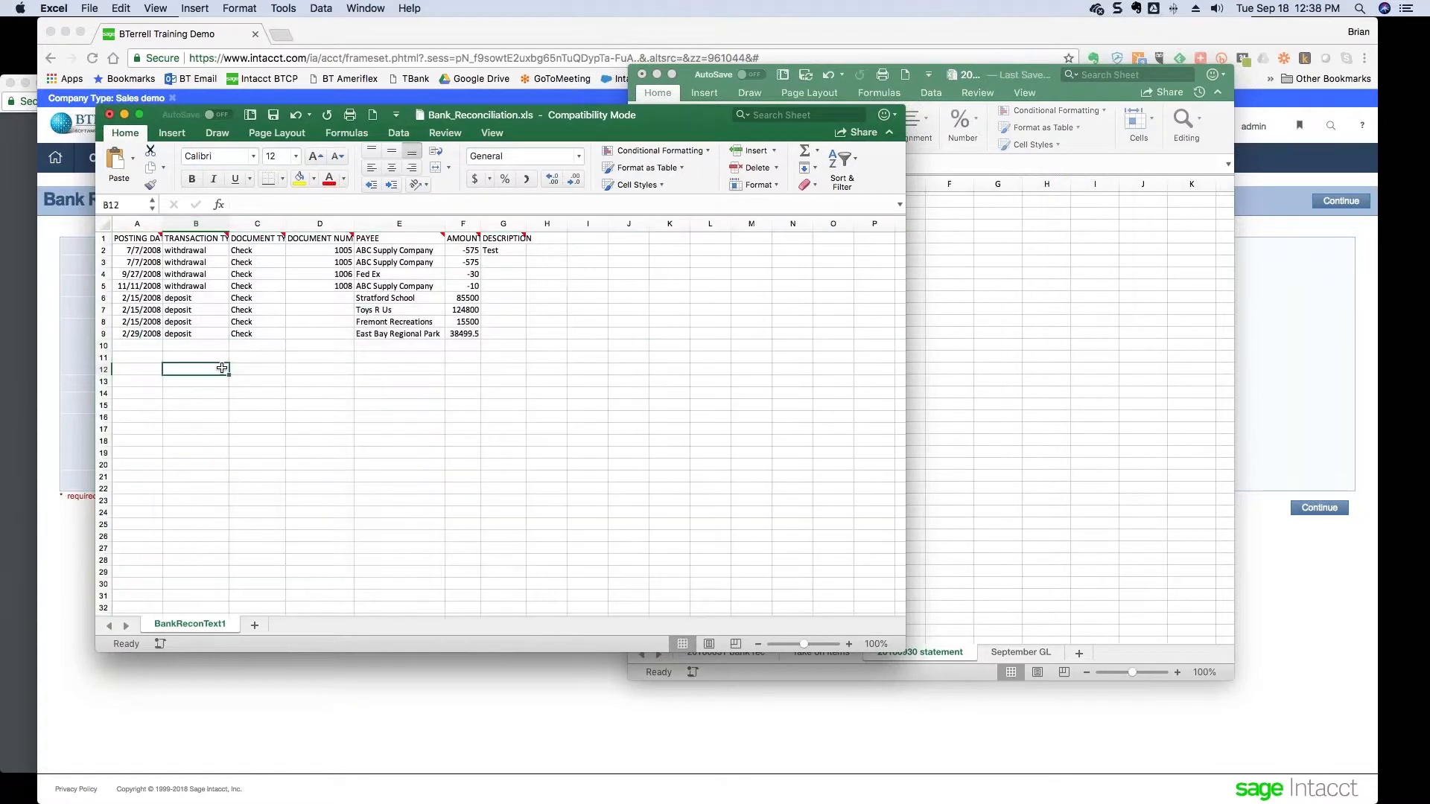
{"action": "key", "text": "Up"}
{"action": "key", "text": "Up"}
{"action": "key", "text": "Up"}
{"action": "key", "text": "ctrl+Up"}
{"action": "key", "text": "Left"}
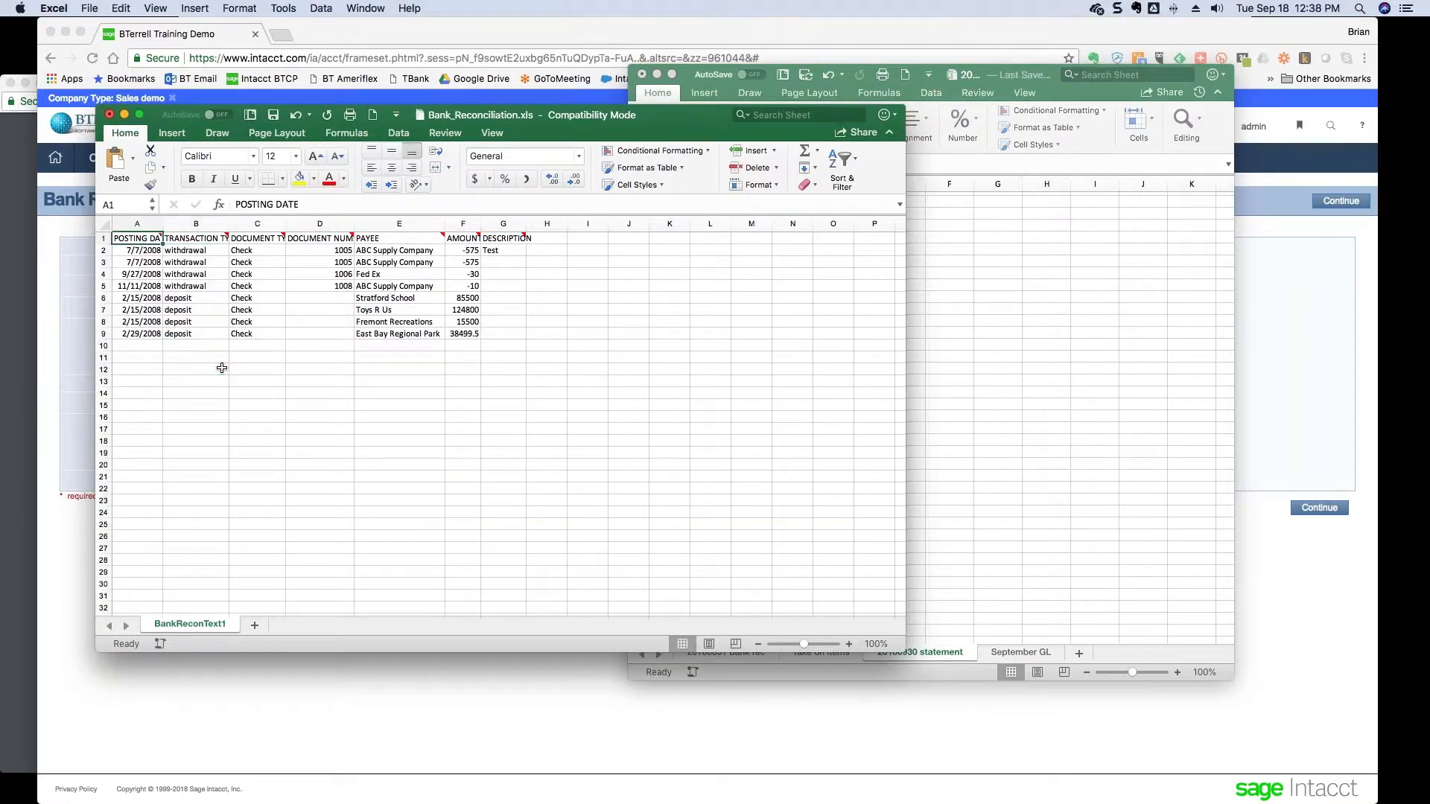
{"action": "key", "text": "ctrl+Down"}
{"action": "key", "text": "Down"}
{"action": "key", "text": "Down"}
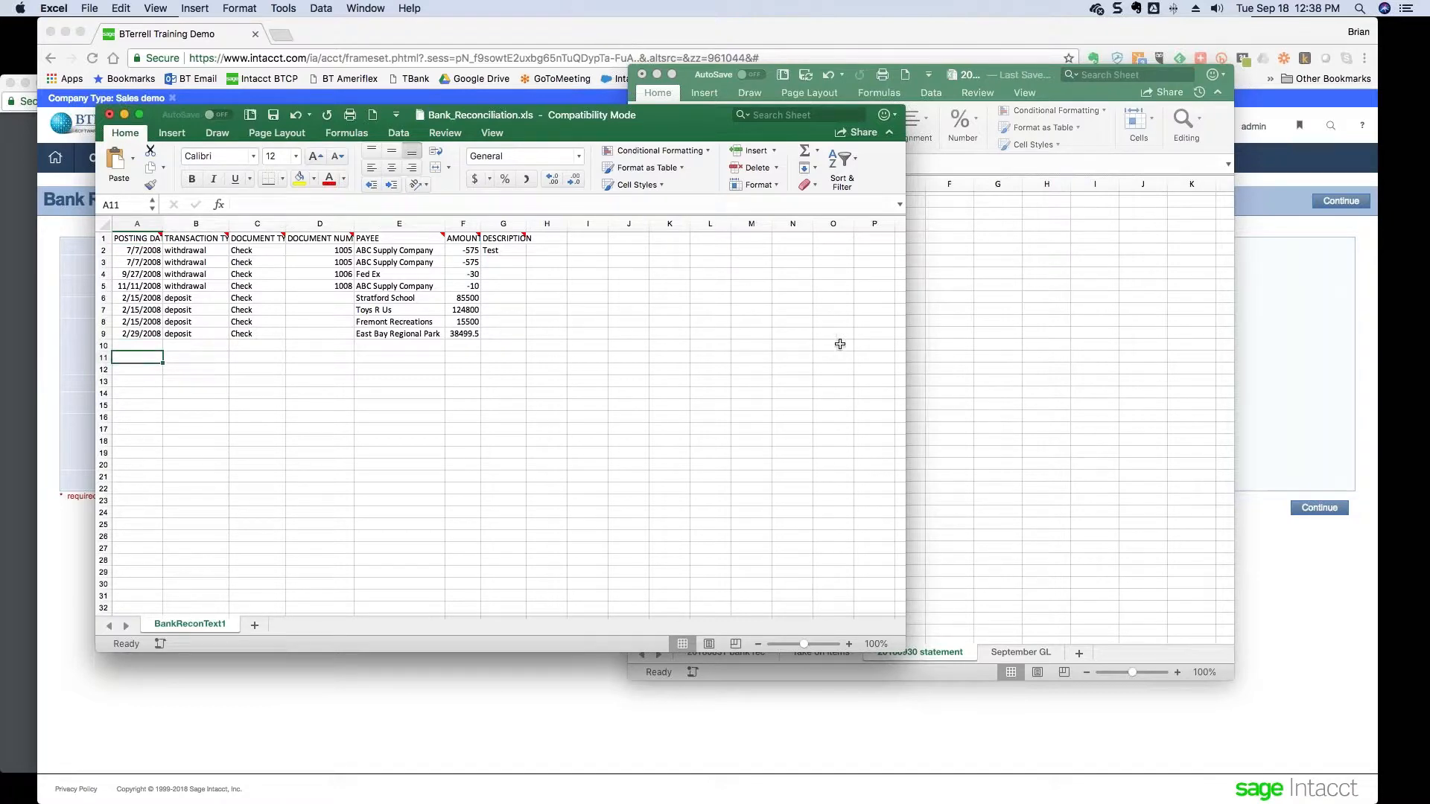
{"action": "mouse_move", "coordinate": [582, 365]}
{"action": "left_mouse_down"}
{"action": "mouse_move", "coordinate": [569, 367]}
{"action": "mouse_move", "coordinate": [587, 369]}
{"action": "left_mouse_up"}
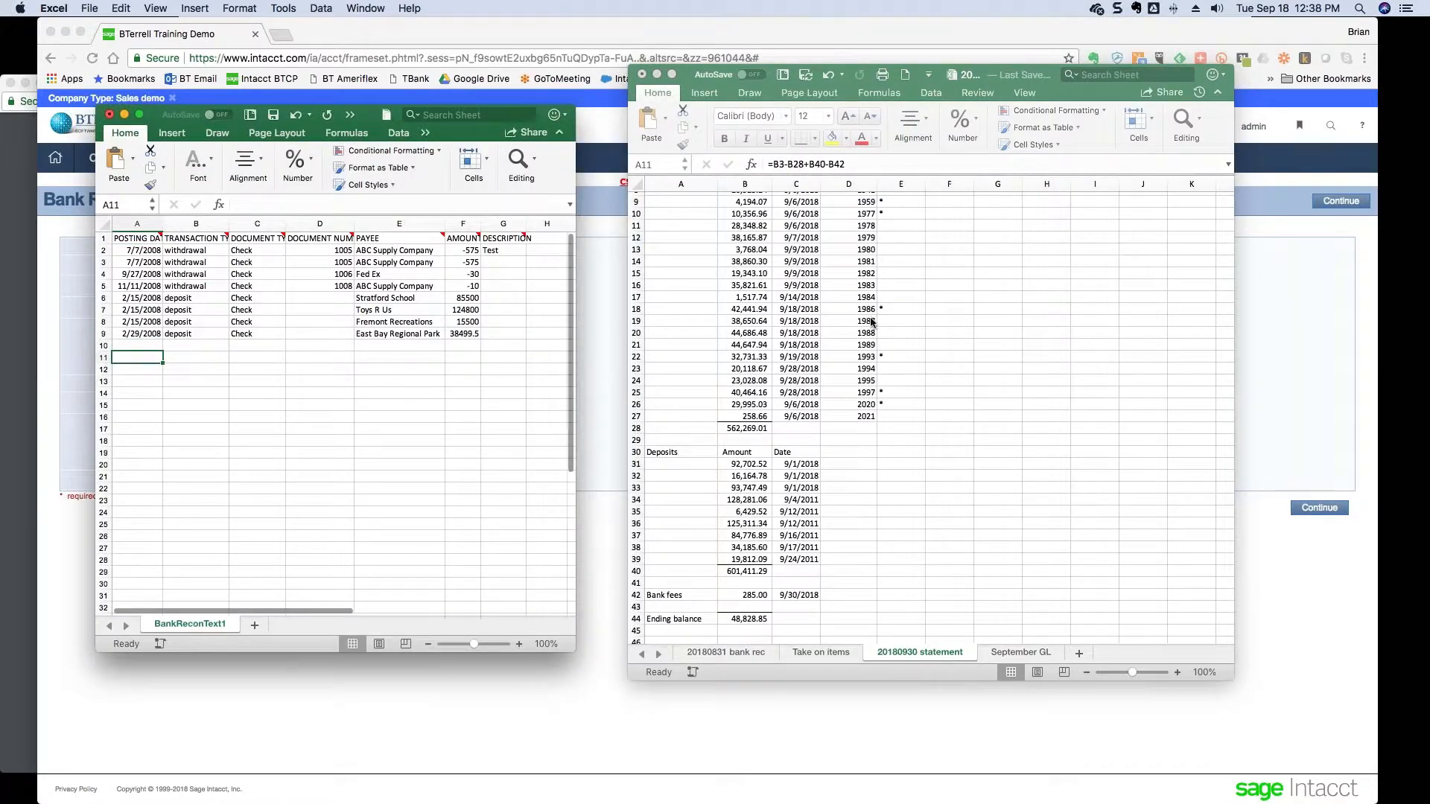
- Paste the statement amounts into column F from F11 and widen column F
{"action": "scroll", "coordinate": [740, 261], "scroll_direction": "up", "scroll_amount": 3}
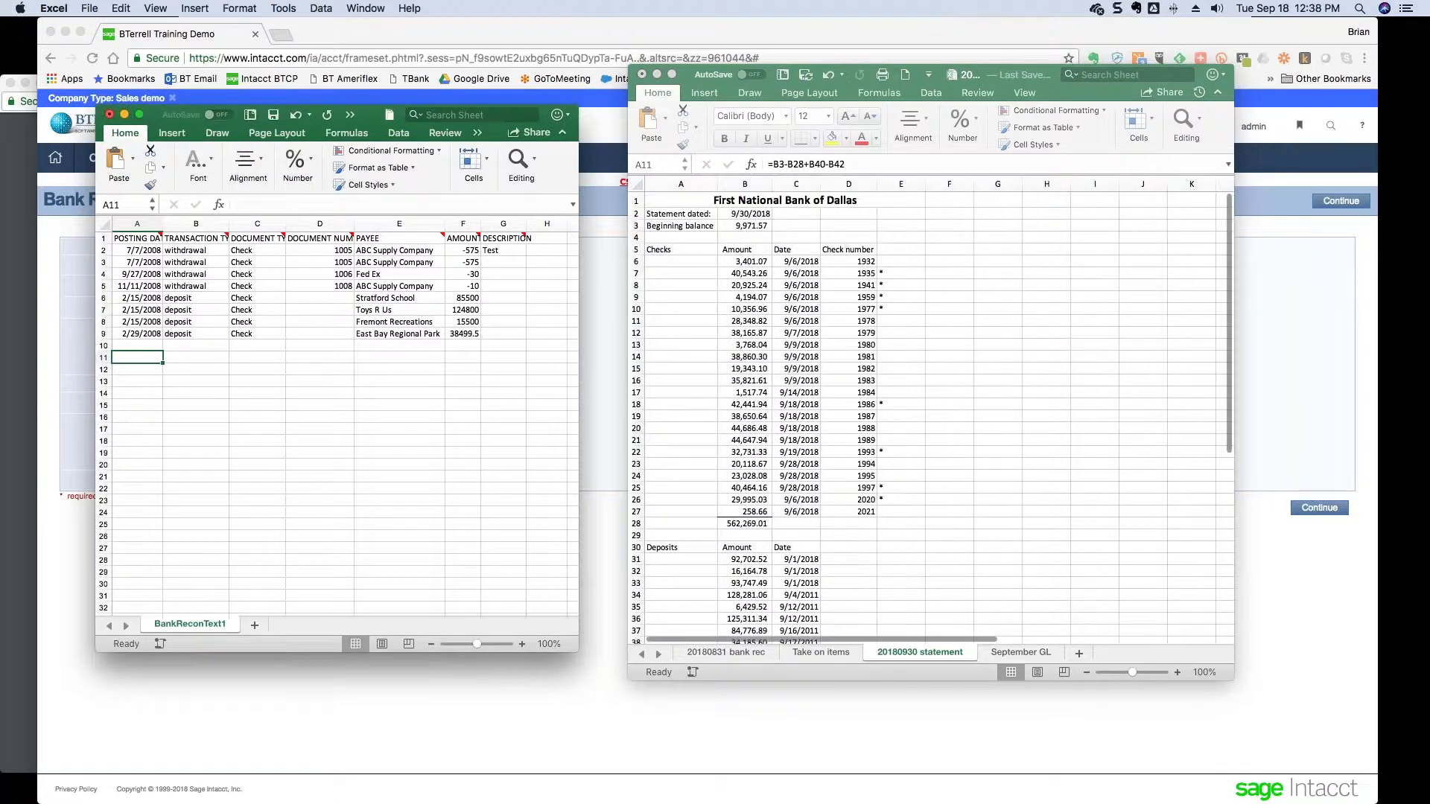
{"action": "left_click", "coordinate": [740, 261]}
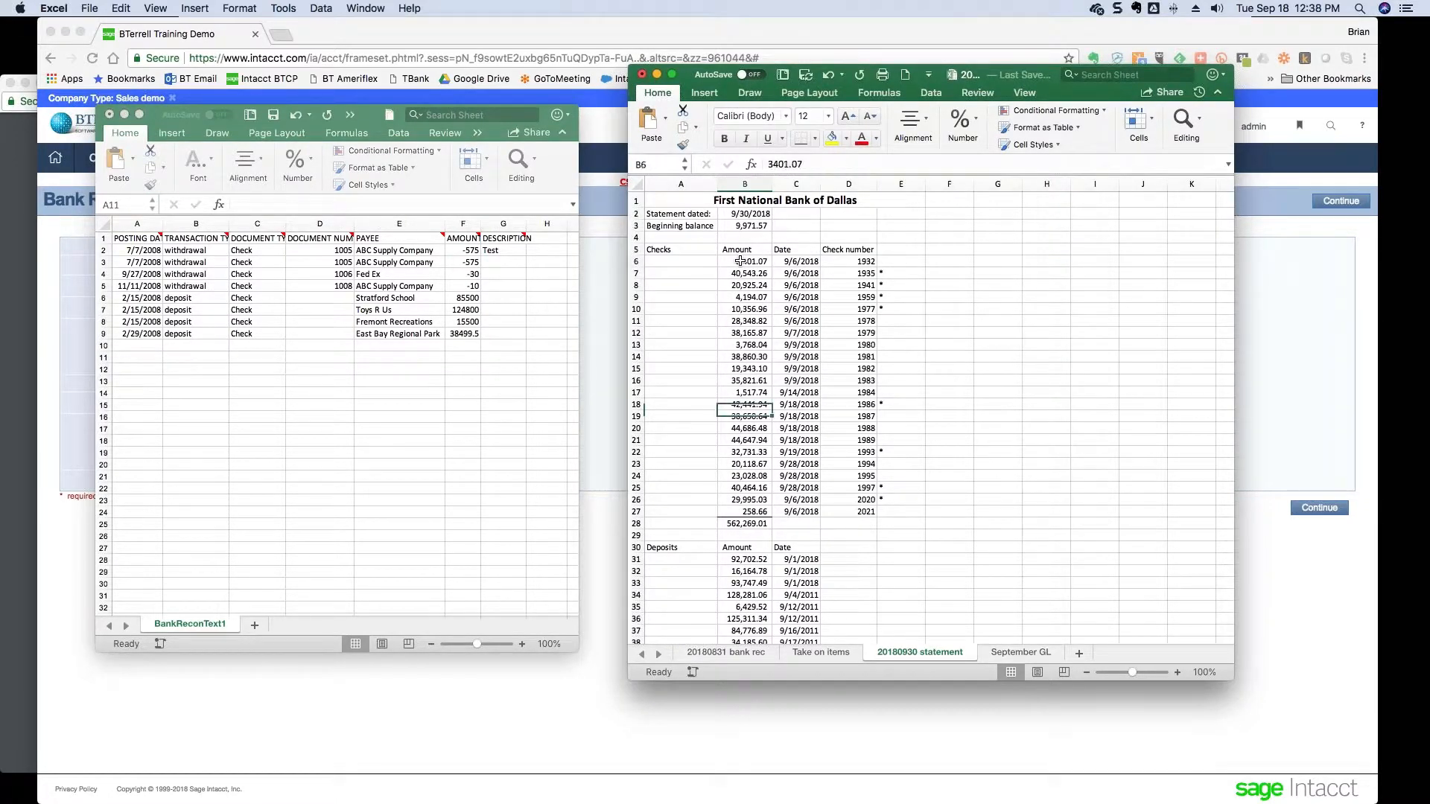
{"action": "key", "text": "shift+Down"}
{"action": "key", "text": "shift+Down"}
{"action": "key", "text": "shift+Down"}
{"action": "key", "text": "shift+Down"}
{"action": "key", "text": "shift+Down"}
{"action": "key", "text": "shift+Down"}
{"action": "key", "text": "shift+Down"}
{"action": "key", "text": "shift+Down"}
{"action": "key", "text": "shift+Down"}
{"action": "key", "text": "shift+Down"}
{"action": "key", "text": "shift+Down"}
{"action": "key", "text": "shift+Down"}
{"action": "key", "text": "shift+Down"}
{"action": "key", "text": "shift+Down"}
{"action": "key", "text": "shift+Down"}
{"action": "key", "text": "shift+Down"}
{"action": "key", "text": "shift+Down"}
{"action": "key", "text": "shift+Down"}
{"action": "key", "text": "shift+Down"}
{"action": "key", "text": "shift+Down"}
{"action": "key", "text": "shift+Down"}
{"action": "key", "text": "shift+Down"}
{"action": "key", "text": "shift+Down"}
{"action": "key", "text": "shift+Down"}
{"action": "key", "text": "shift+Down"}
{"action": "key", "text": "shift+Down"}
{"action": "key", "text": "shift+Down"}
{"action": "key", "text": "shift+Down"}
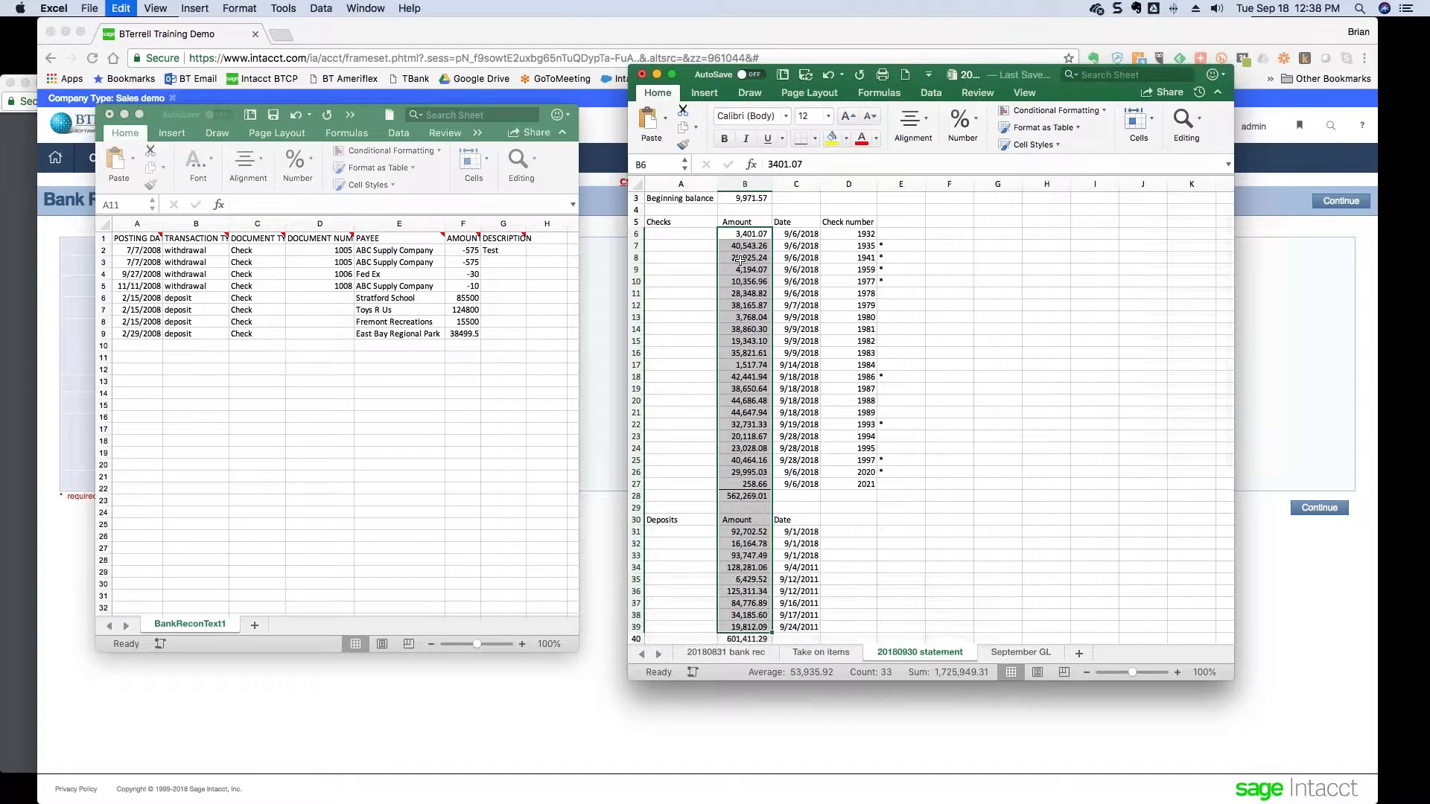
{"action": "key", "text": "ctrl+c"}
{"action": "left_click", "coordinate": [166, 368]}
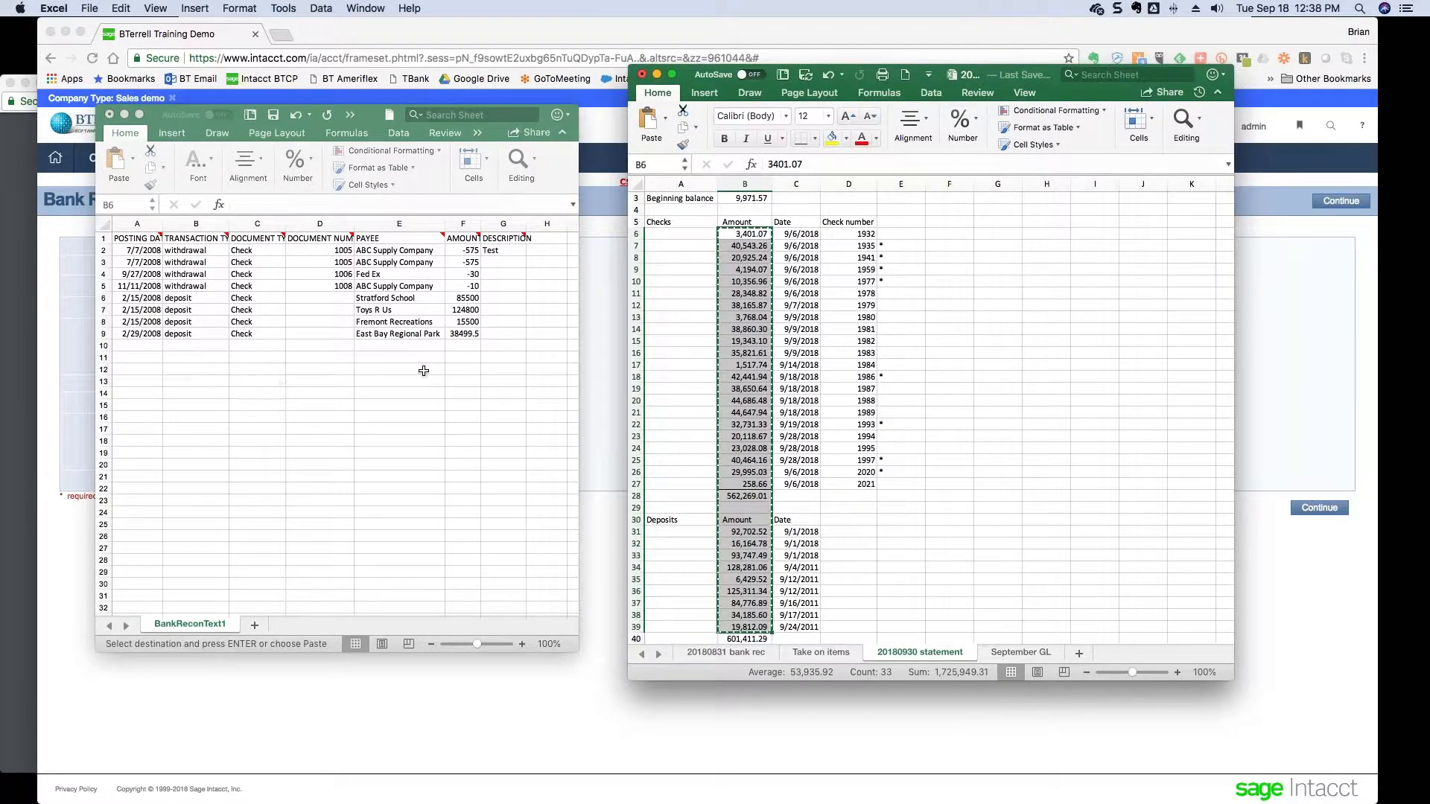
{"action": "left_click", "coordinate": [456, 363]}
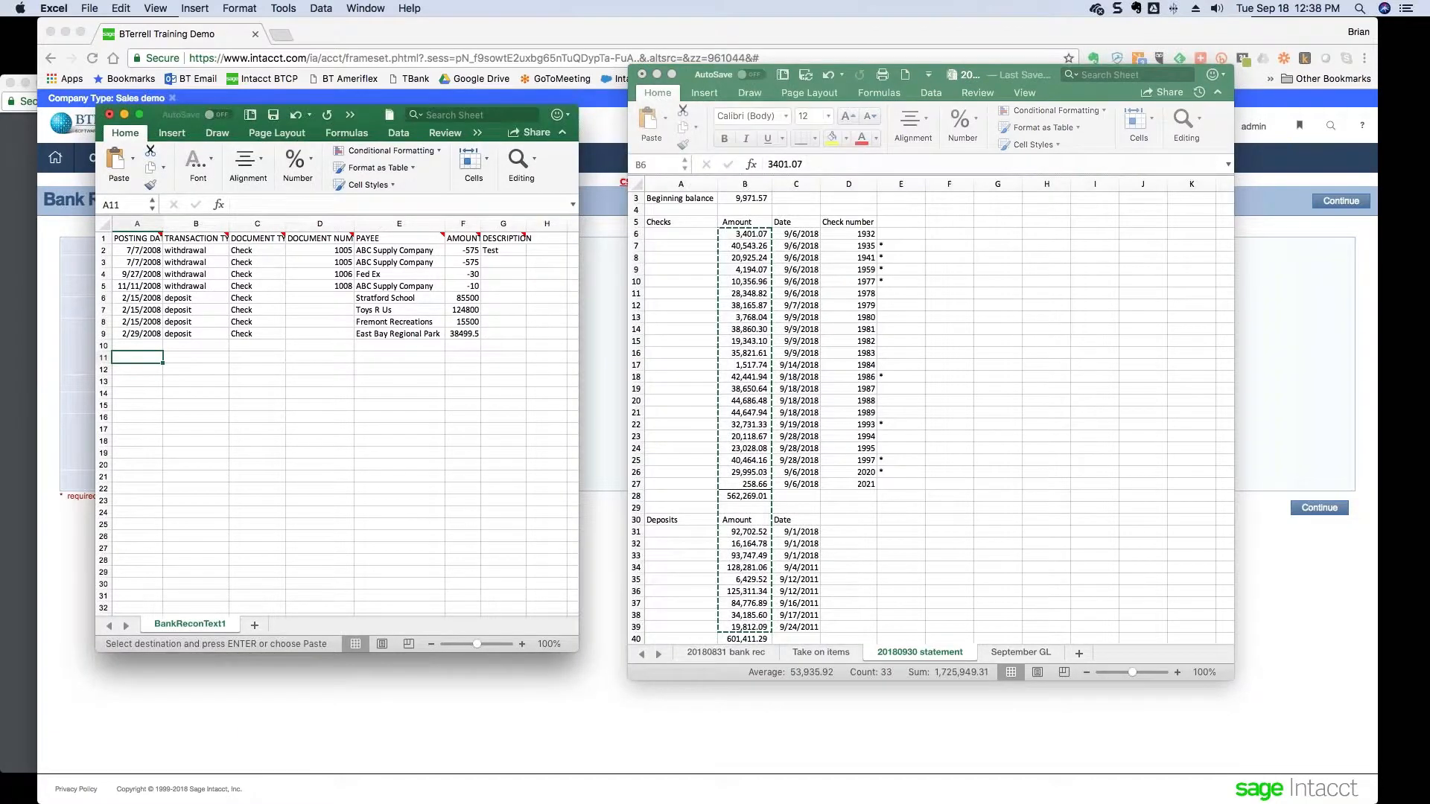
{"action": "left_click", "coordinate": [459, 360]}
{"action": "key", "text": "super+v"}
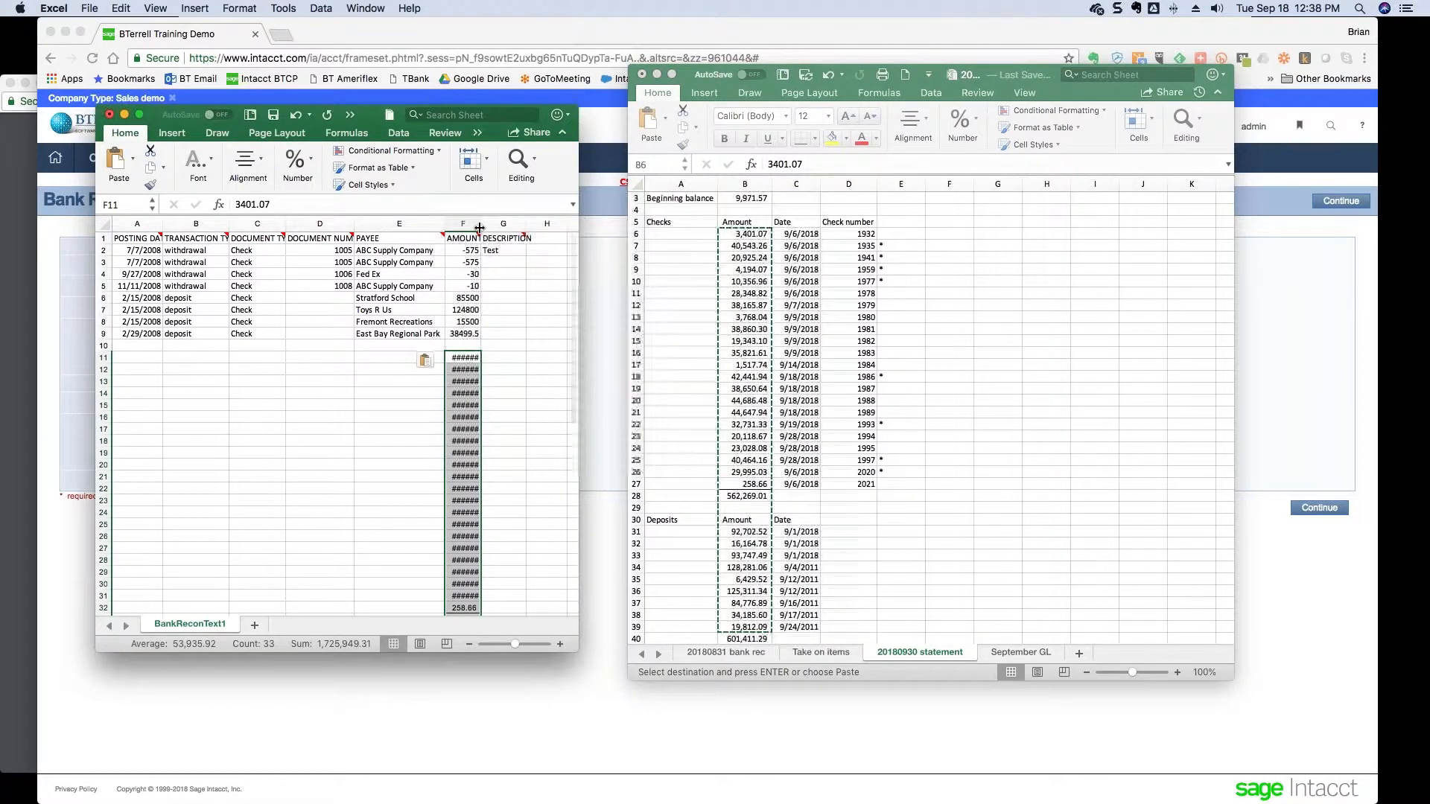
{"action": "left_click_drag", "start_coordinate": [481, 223], "coordinate": [496, 224]}
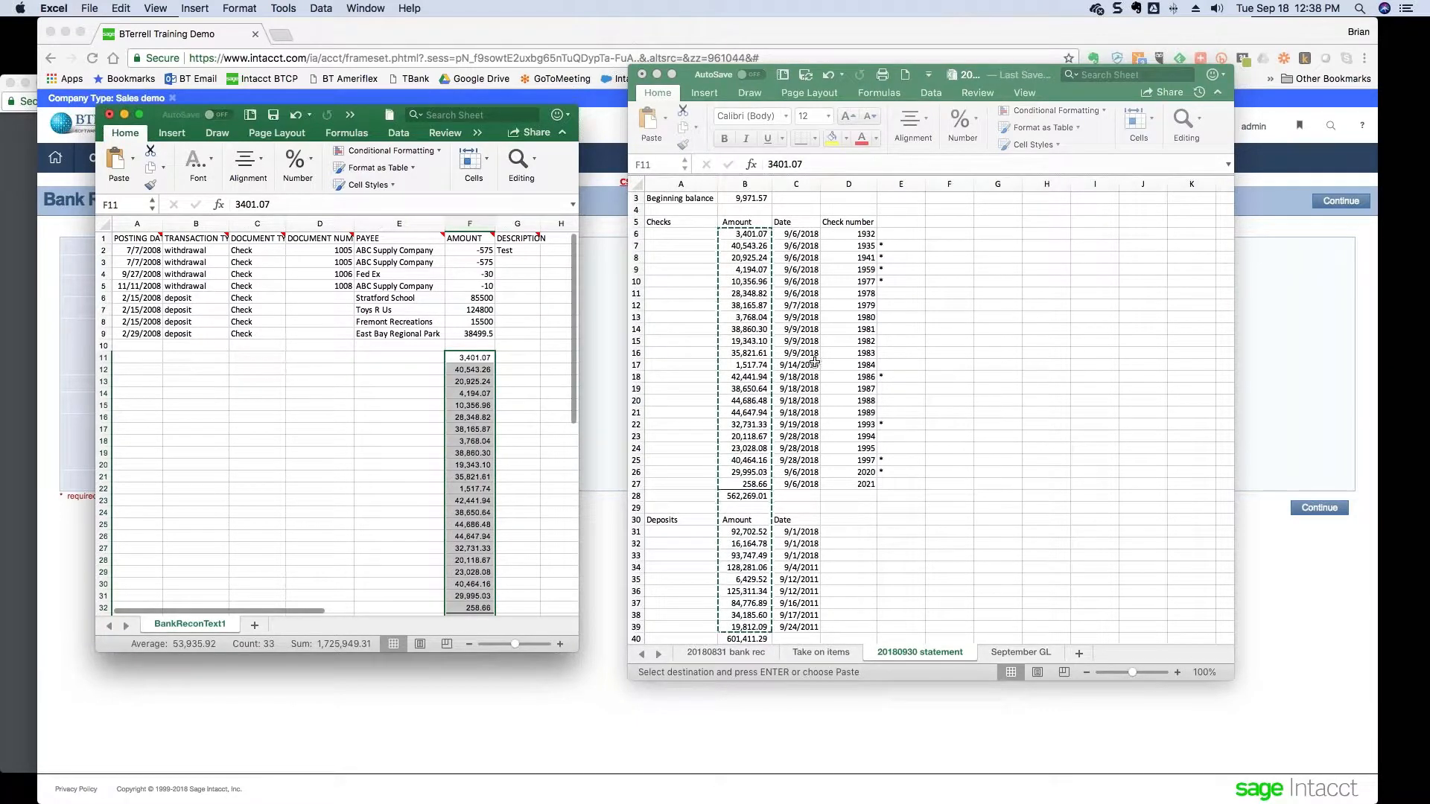
- Paste the statement dates C6:C39 into the Posting Date column from A11
{"action": "left_click", "coordinate": [795, 234]}
{"action": "left_click", "coordinate": [796, 234]}
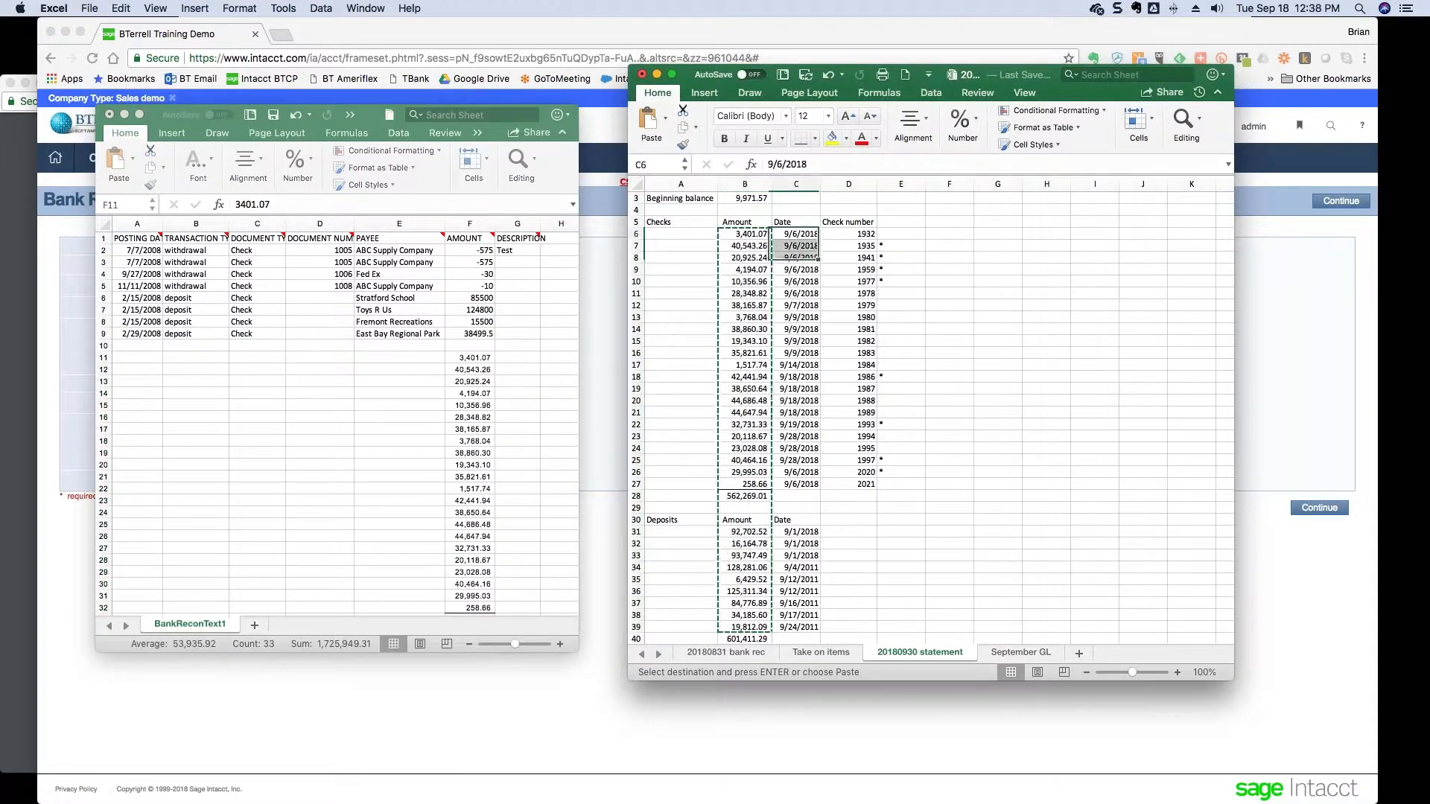
{"action": "left_click_drag", "start_coordinate": [795, 234], "coordinate": [795, 627]}
{"action": "key", "text": "super+c"}
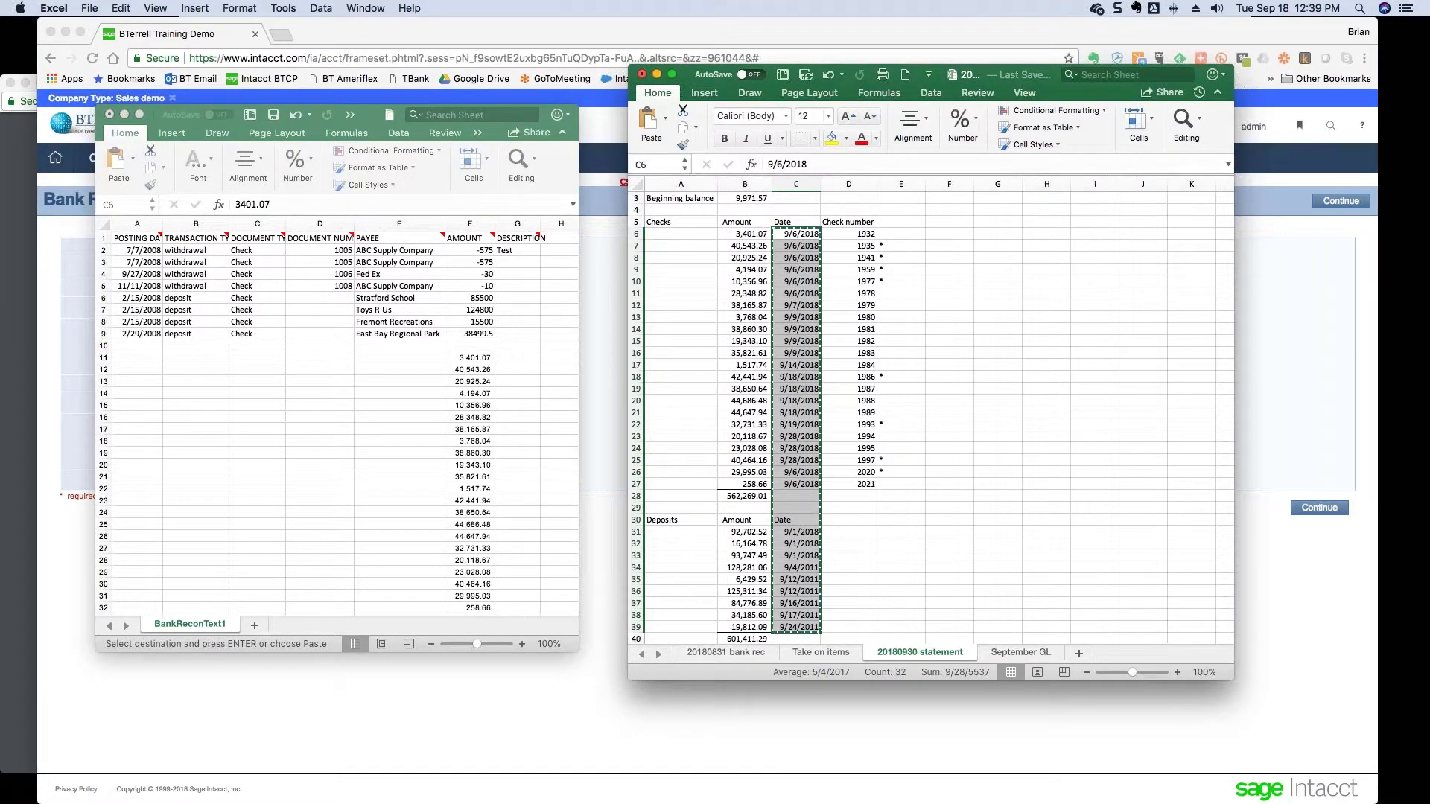
{"action": "left_click", "coordinate": [137, 358]}
{"action": "left_click", "coordinate": [137, 358]}
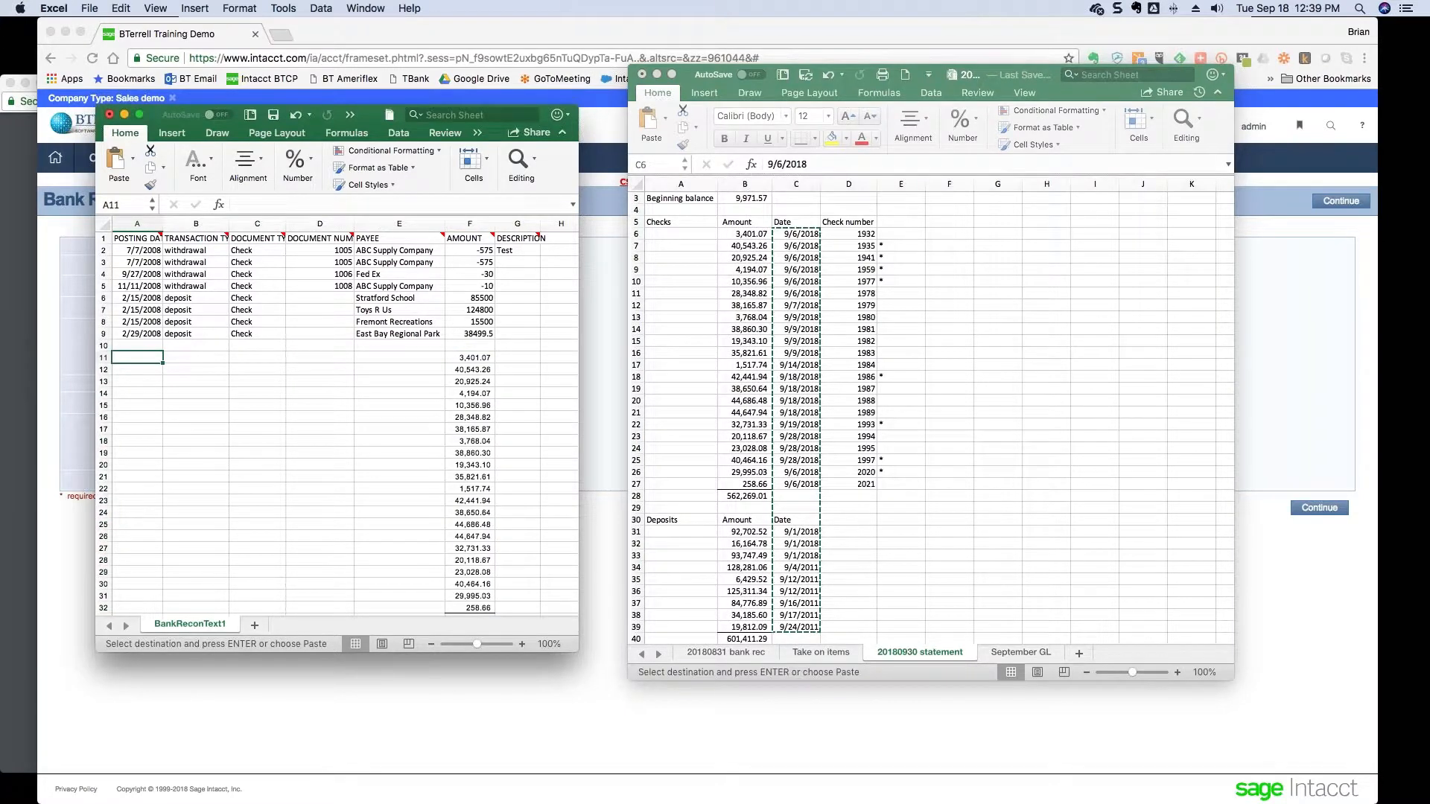
{"action": "key", "text": "super+v"}
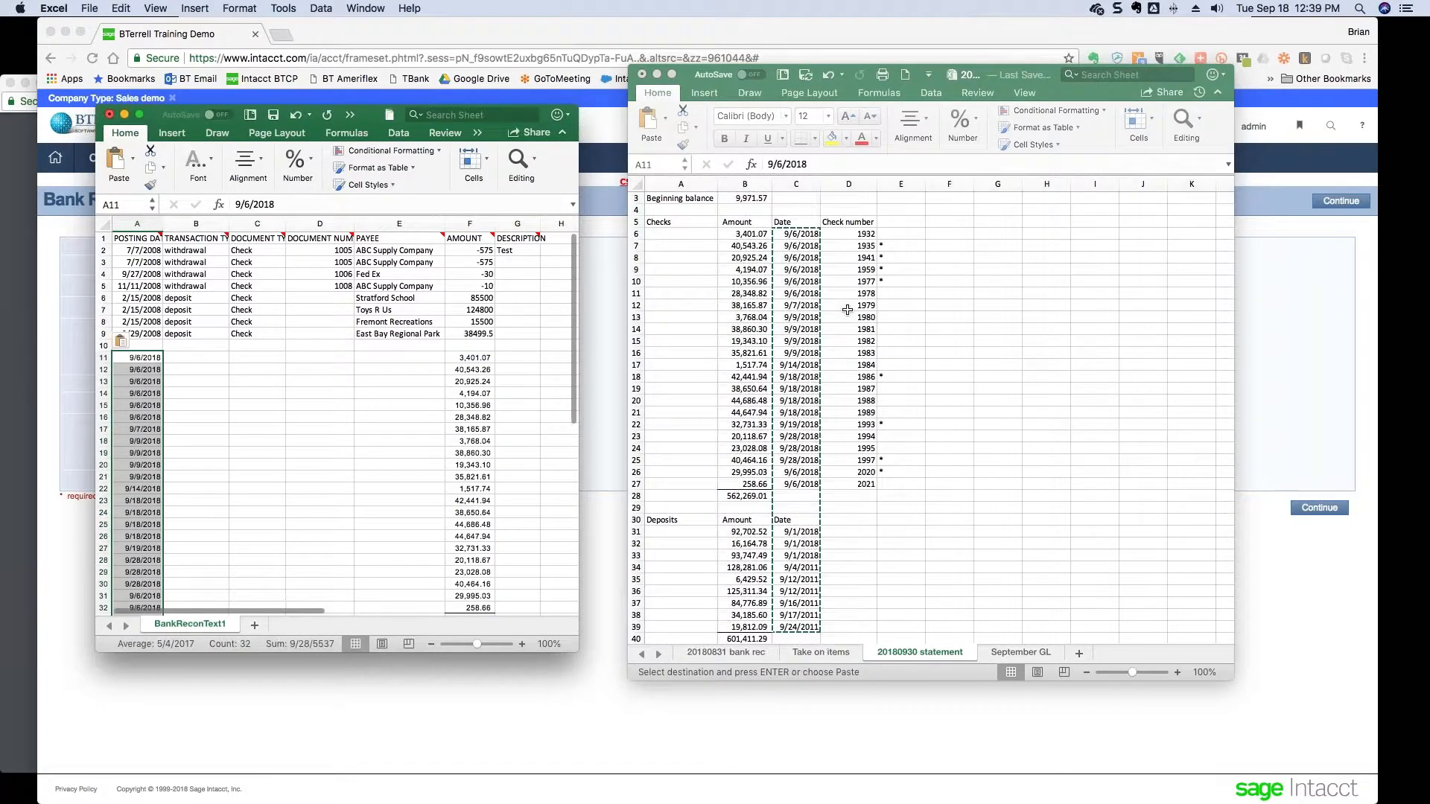
- Paste check numbers 1932–2021 into D11:D32
{"action": "left_click", "coordinate": [849, 234]}
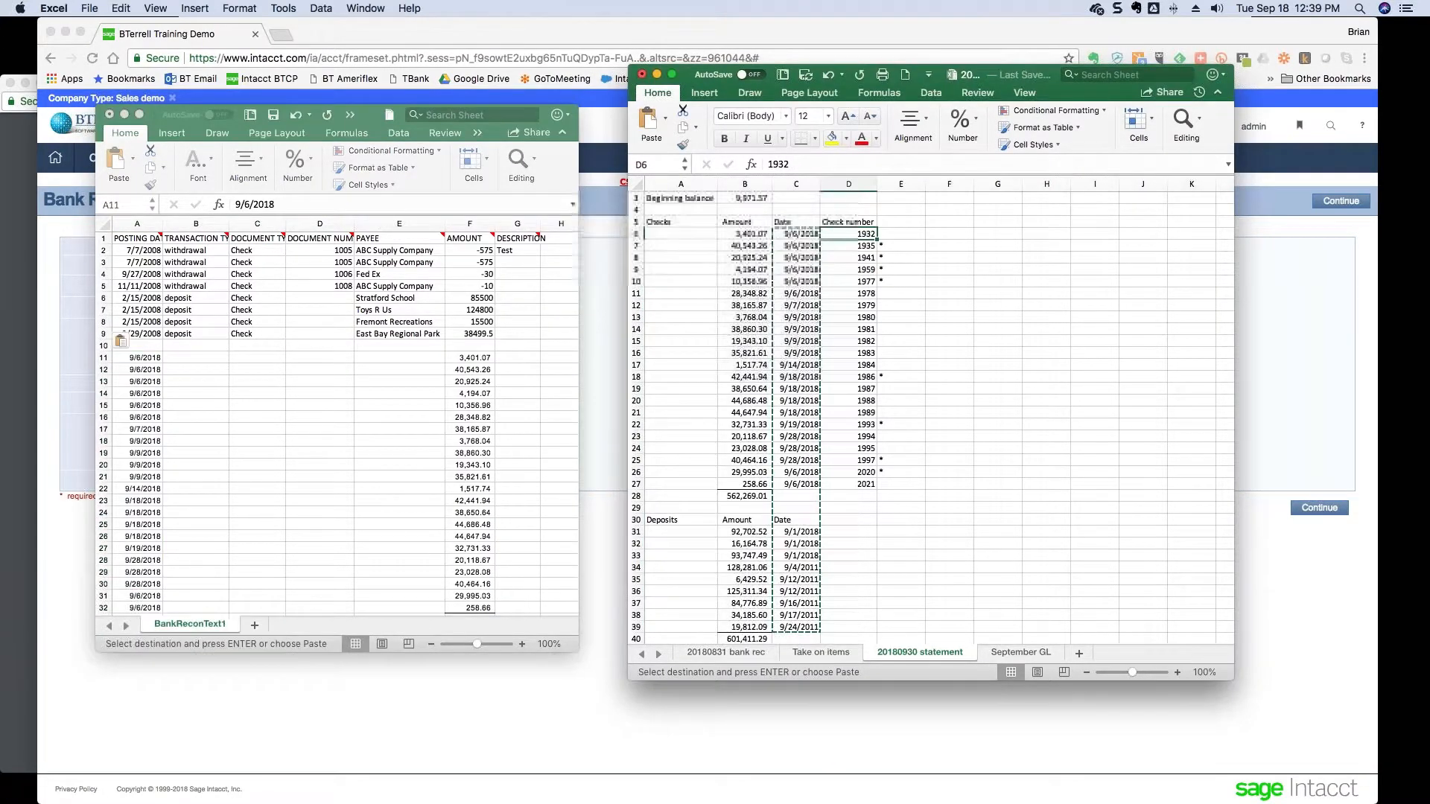
{"action": "key", "text": "super+shift+Down"}
{"action": "key", "text": "super+c"}
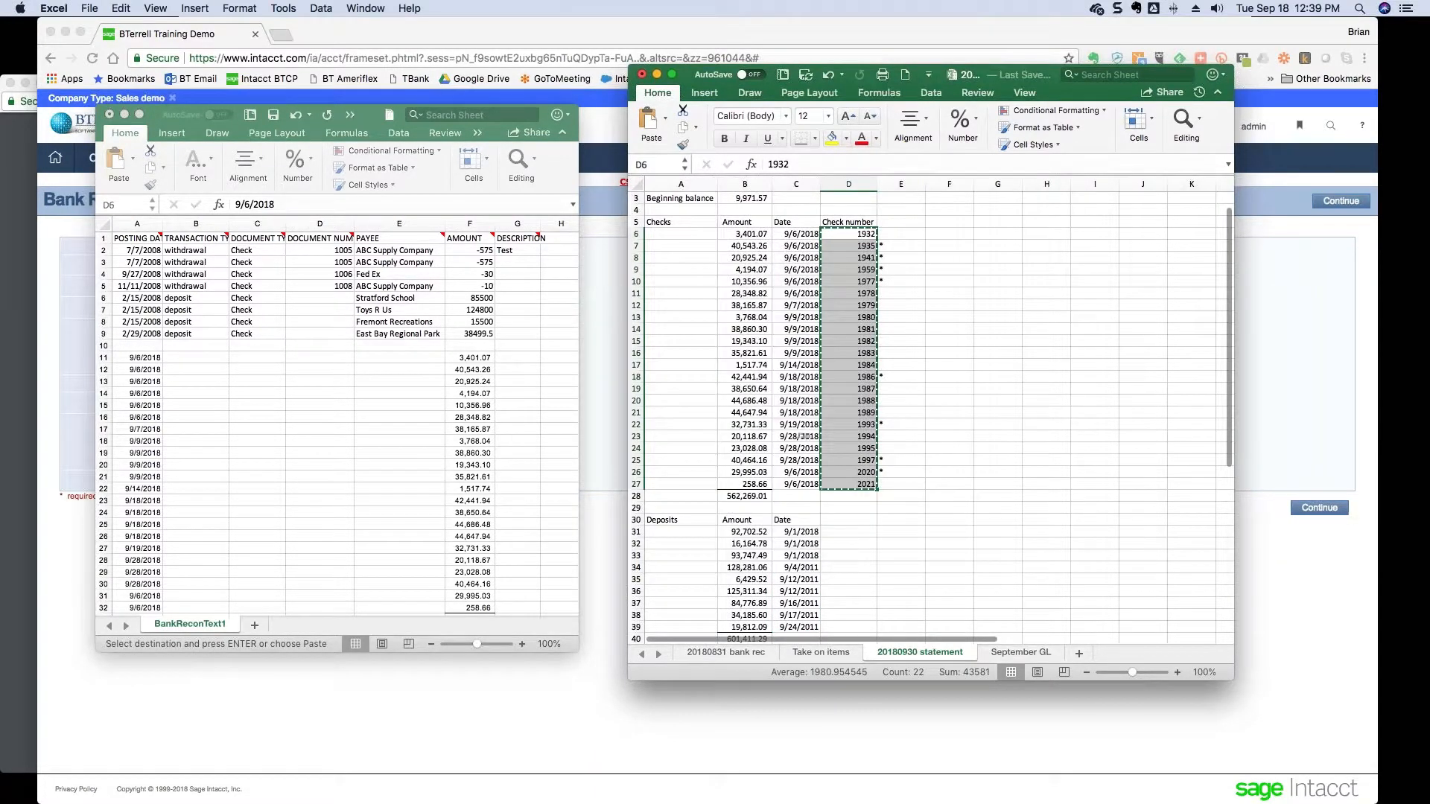
{"action": "left_click", "coordinate": [315, 358]}
{"action": "left_click", "coordinate": [315, 358]}
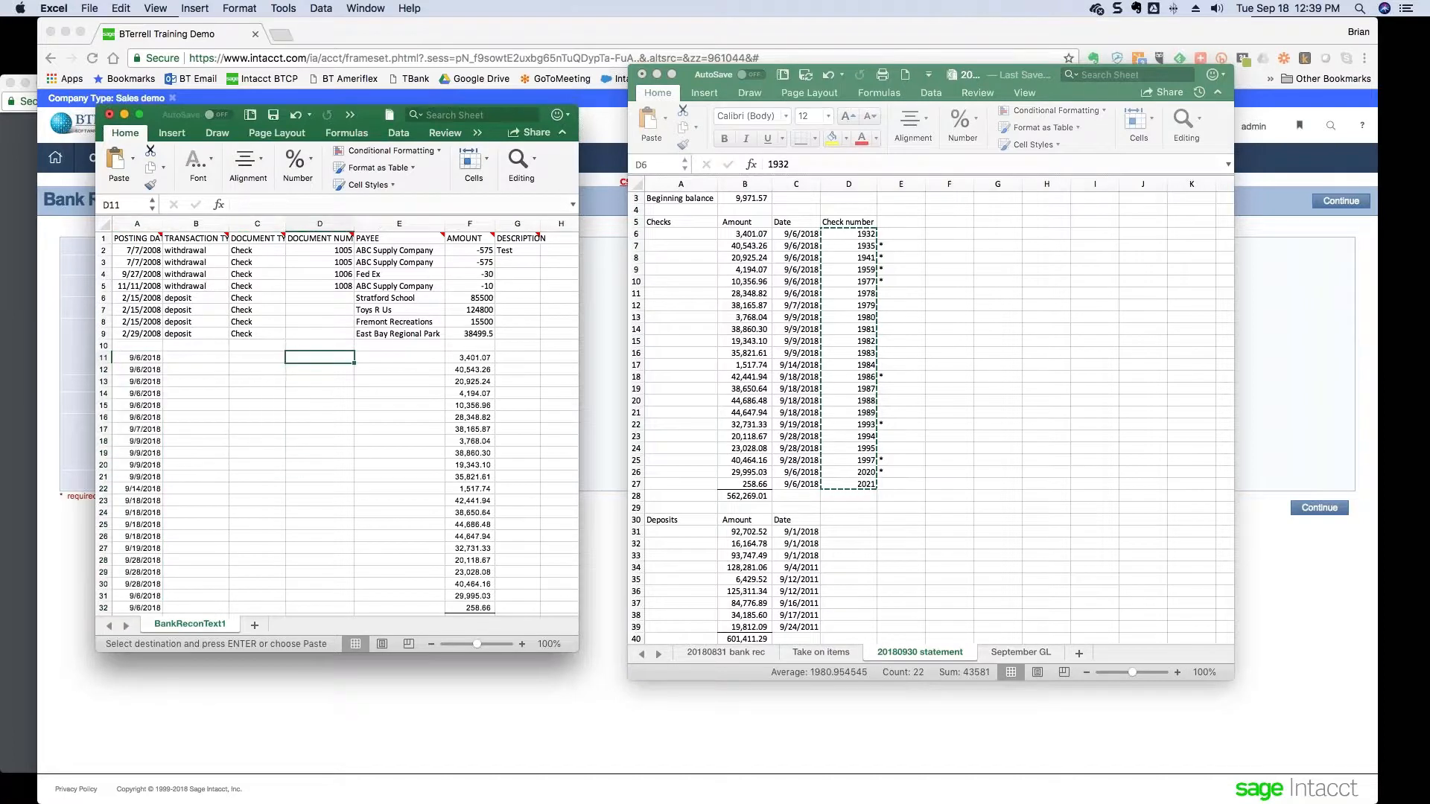
{"action": "key", "text": "super+v"}
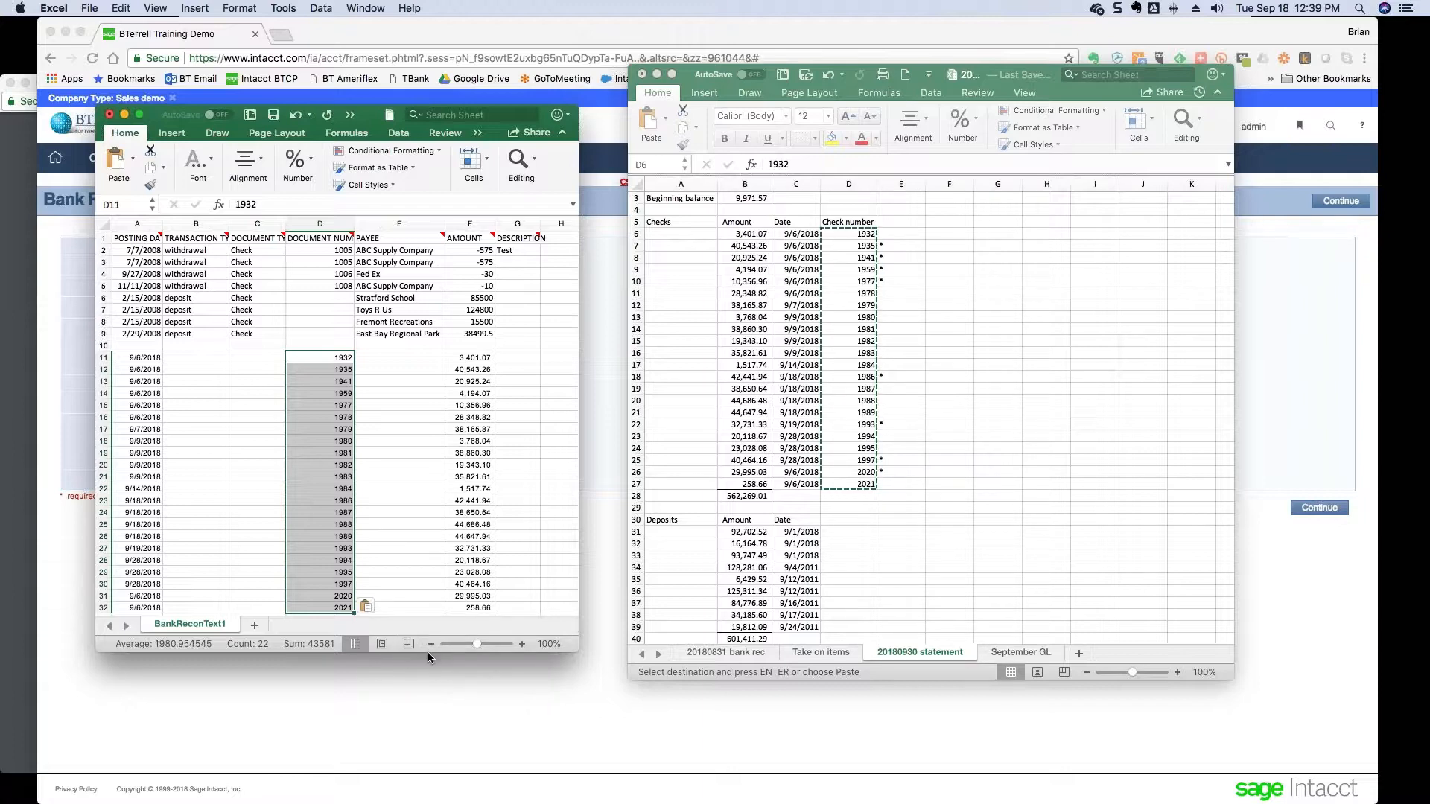
- Look over the deposits and the 285 bank fee in B42, then enlarge the Bank_Reconciliation window
{"action": "left_click", "coordinate": [856, 615]}
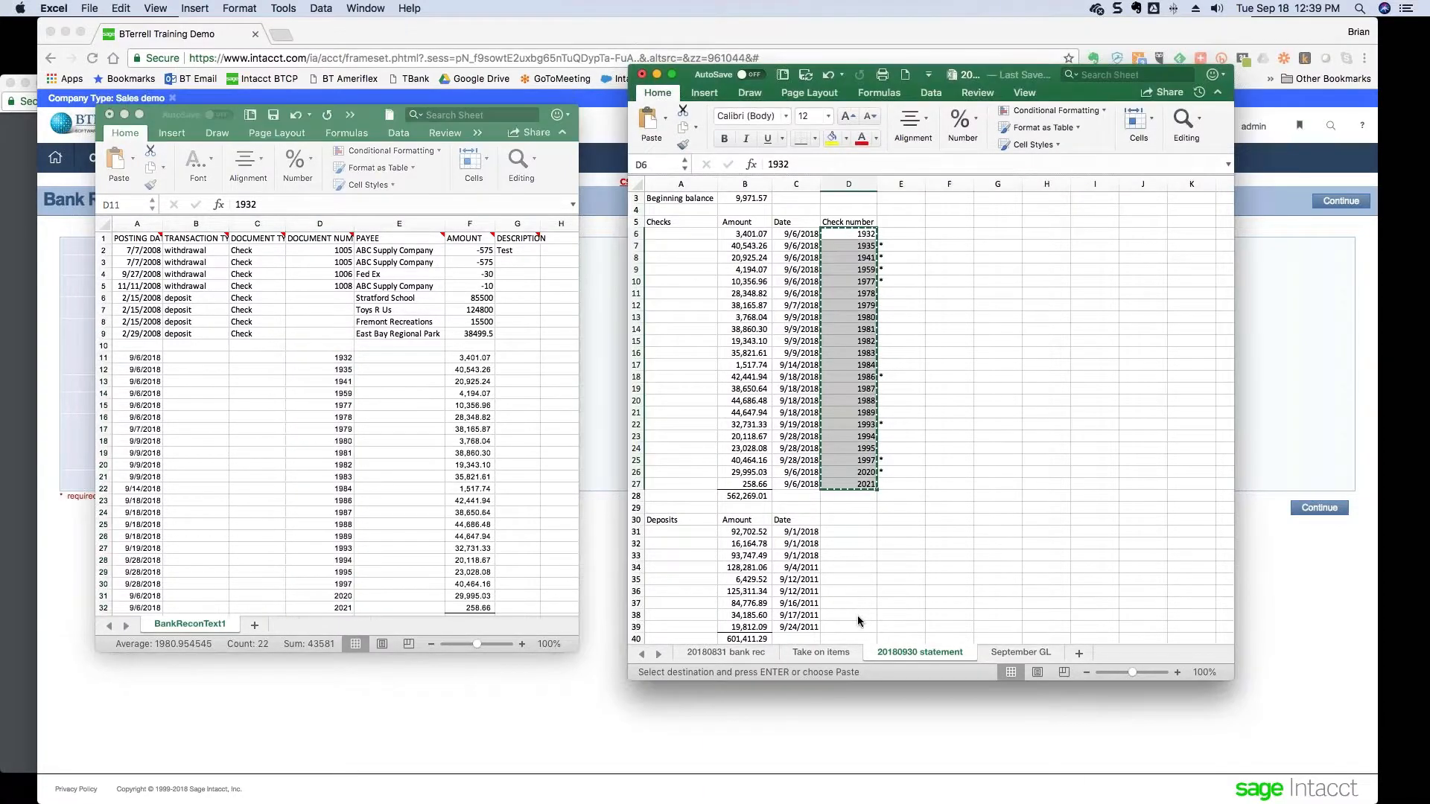
{"action": "left_click_drag", "start_coordinate": [836, 529], "coordinate": [846, 617]}
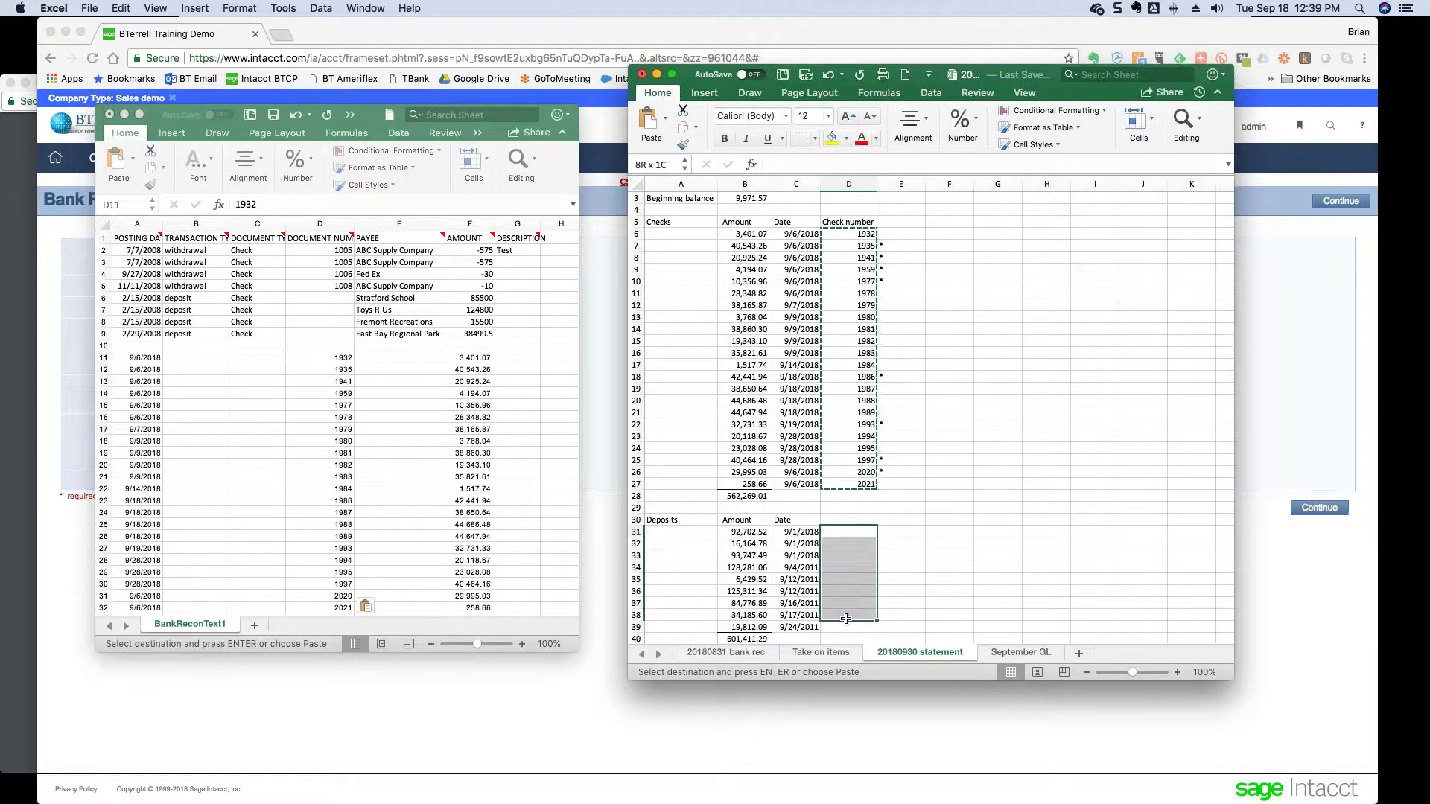
{"action": "scroll", "coordinate": [846, 617], "scroll_direction": "down", "scroll_amount": 5}
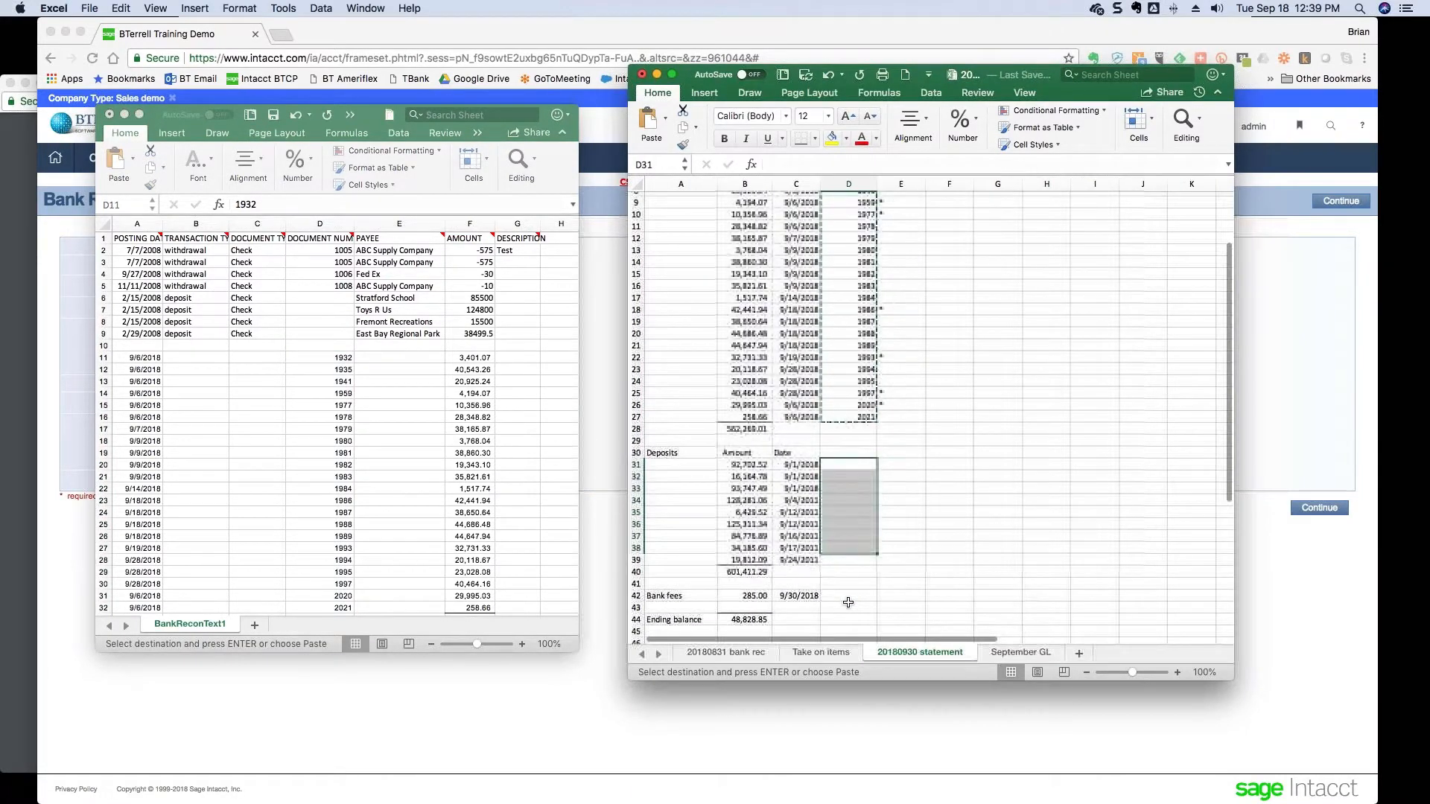
{"action": "scroll", "coordinate": [849, 602], "scroll_direction": "up", "scroll_amount": 3}
{"action": "scroll", "coordinate": [849, 602], "scroll_direction": "down", "scroll_amount": 4}
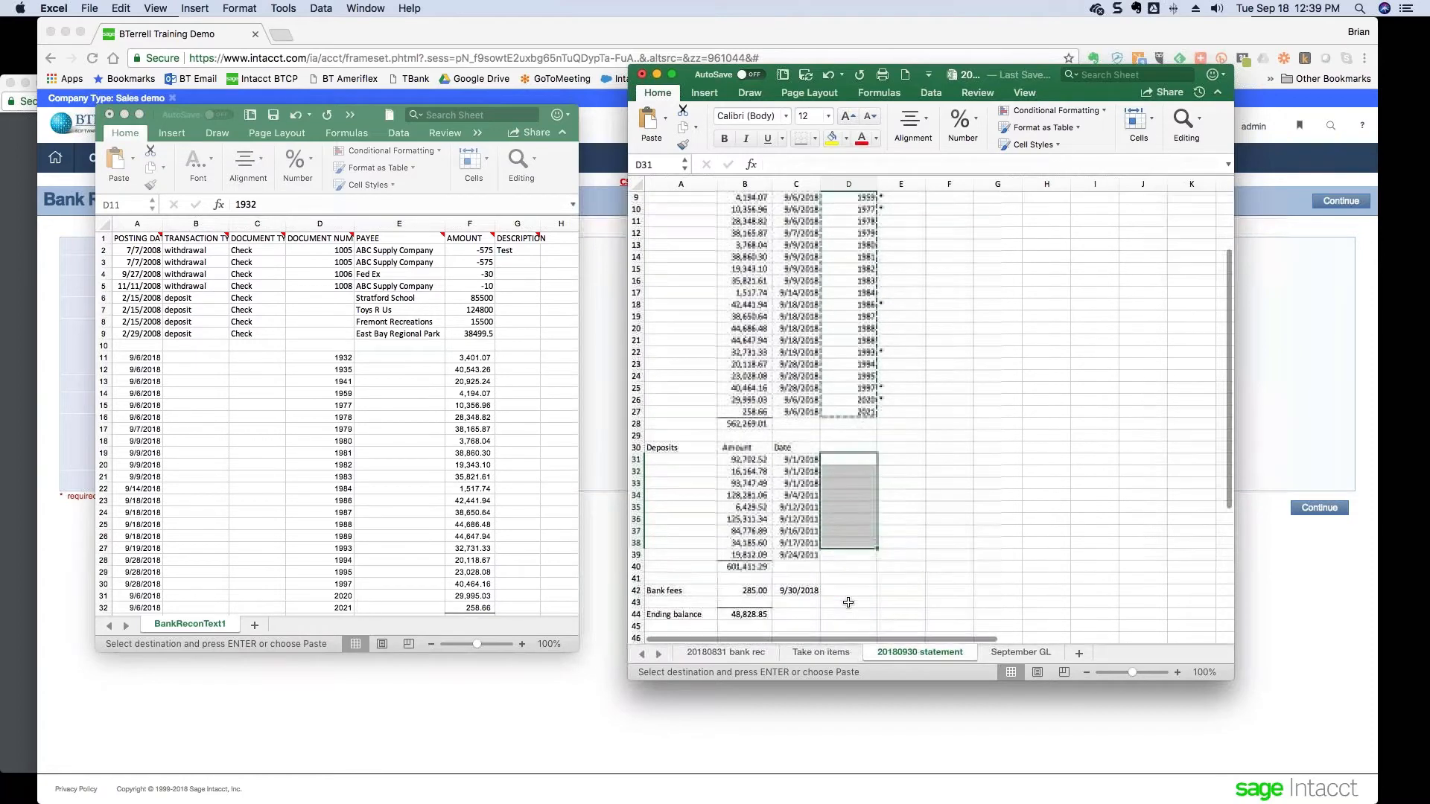
{"action": "left_click", "coordinate": [745, 588]}
{"action": "scroll", "coordinate": [880, 572], "scroll_direction": "up", "scroll_amount": 8}
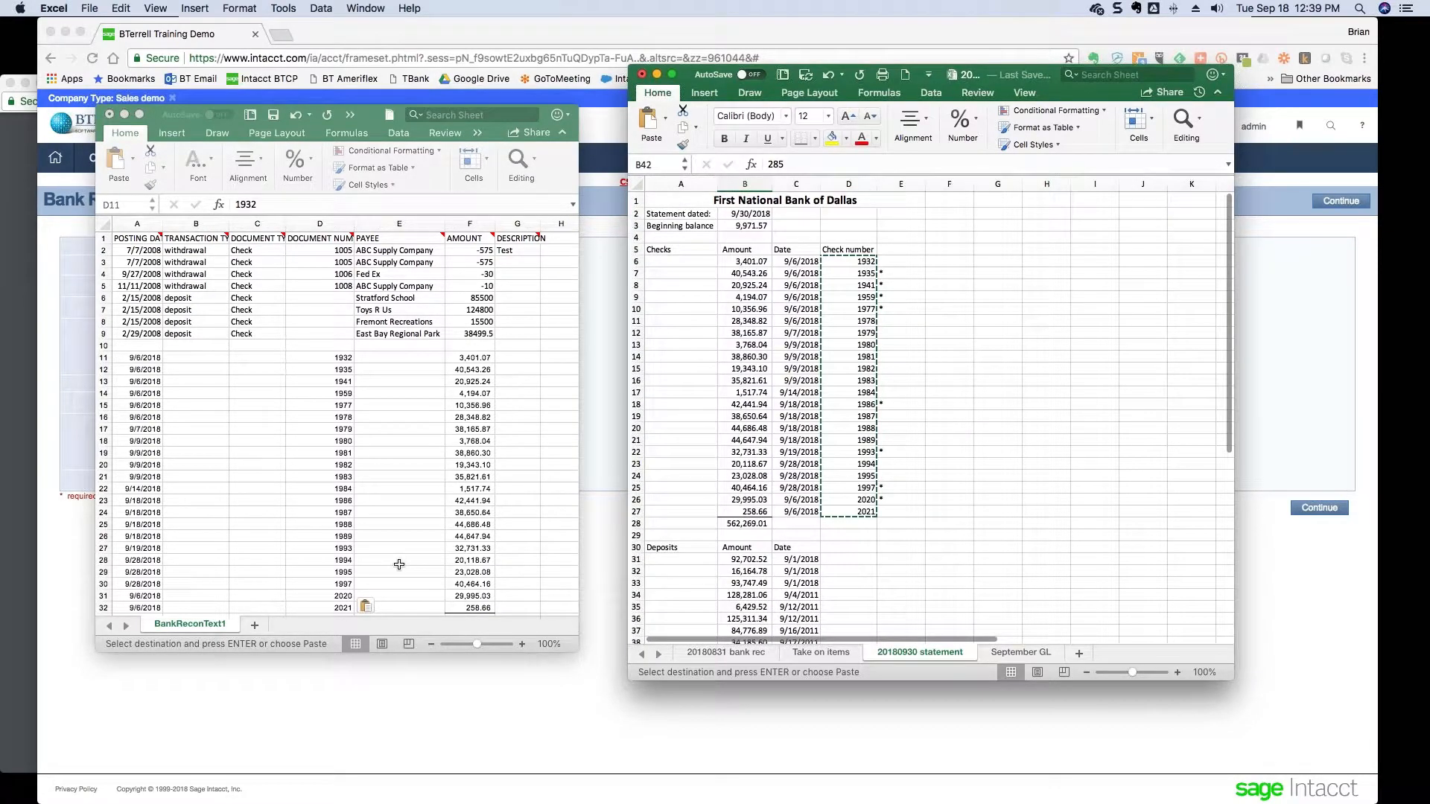
{"action": "left_click", "coordinate": [569, 642]}
{"action": "left_click_drag", "start_coordinate": [813, 711], "coordinate": [820, 720]}
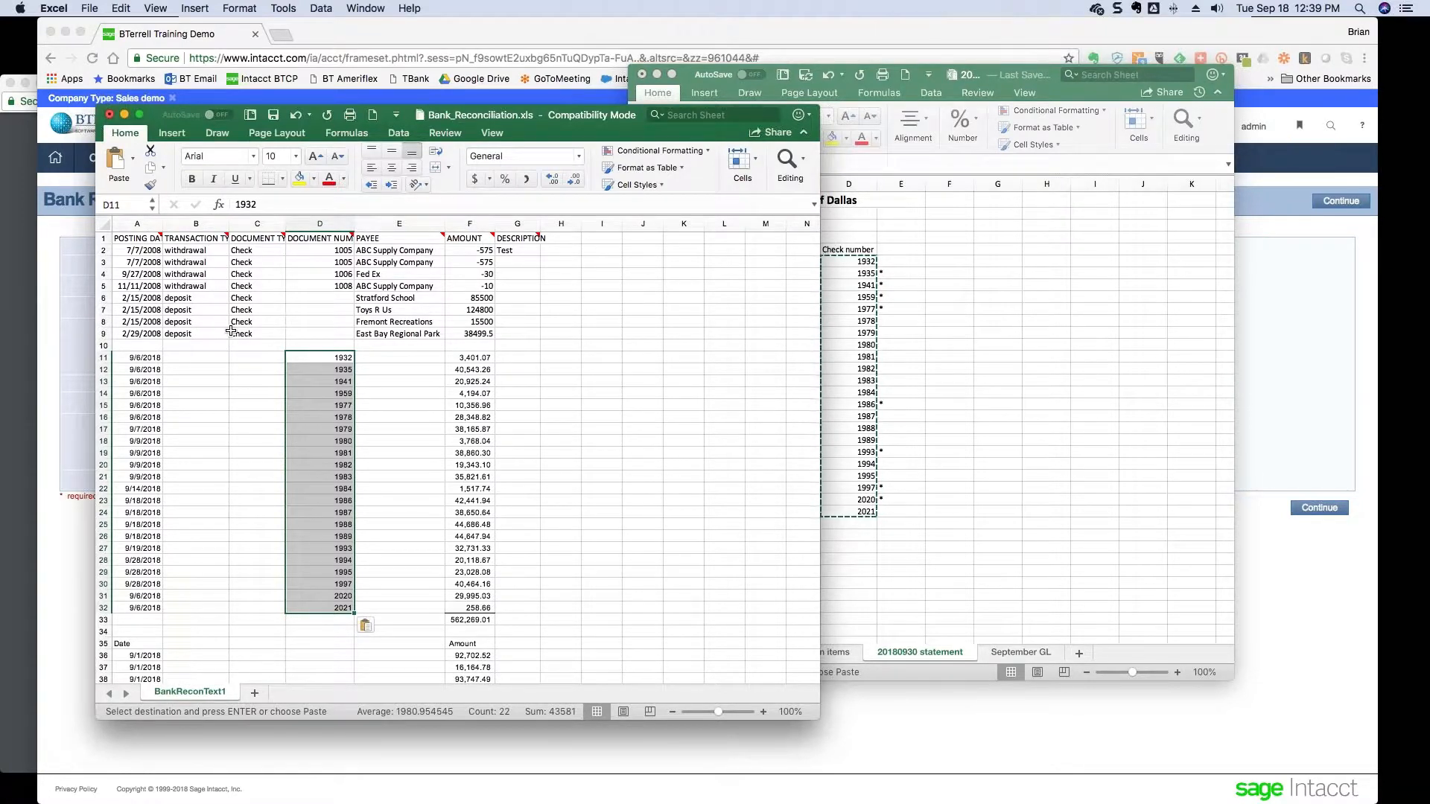
- Label check rows 11–32 as withdrawal / Check by copying B2:C2 and filling down
{"action": "left_click", "coordinate": [195, 251]}
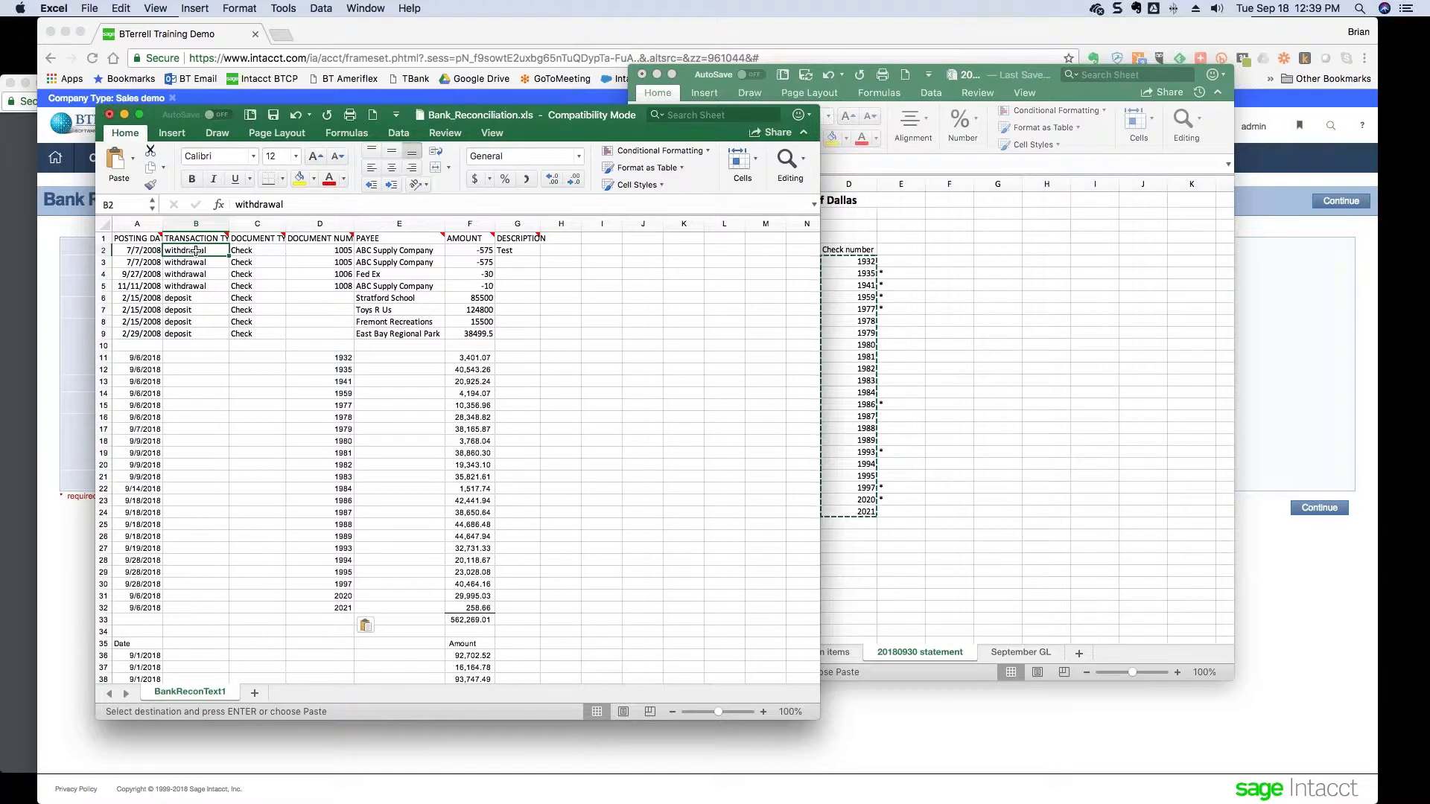
{"action": "key", "text": "shift+Right"}
{"action": "key", "text": "super+c"}
{"action": "key", "text": "Down"}
{"action": "key", "text": "Down"}
{"action": "key", "text": "Down"}
{"action": "key", "text": "Down"}
{"action": "key", "text": "Down"}
{"action": "key", "text": "Down"}
{"action": "key", "text": "Down"}
{"action": "key", "text": "Down"}
{"action": "key", "text": "Down"}
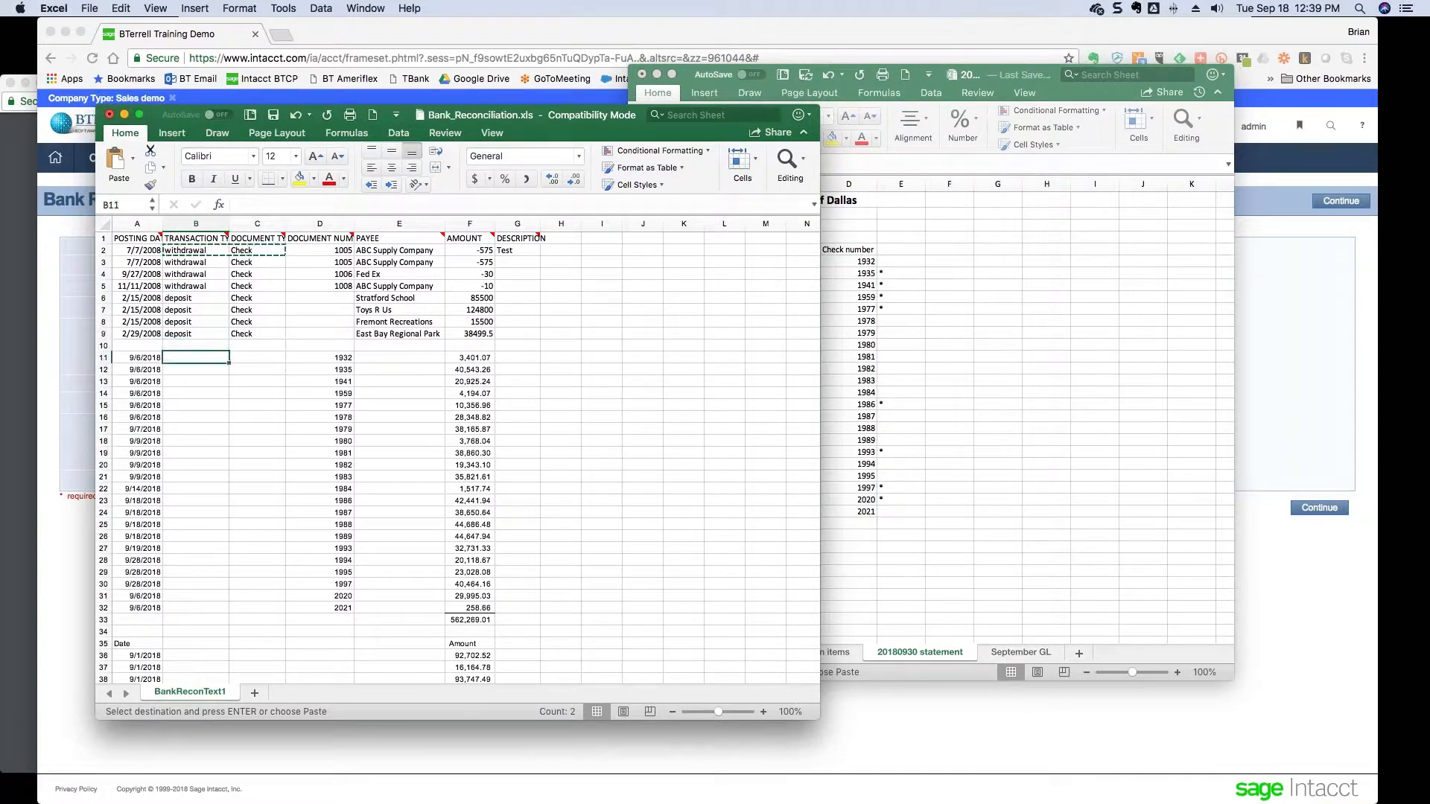
{"action": "key", "text": "super+v"}
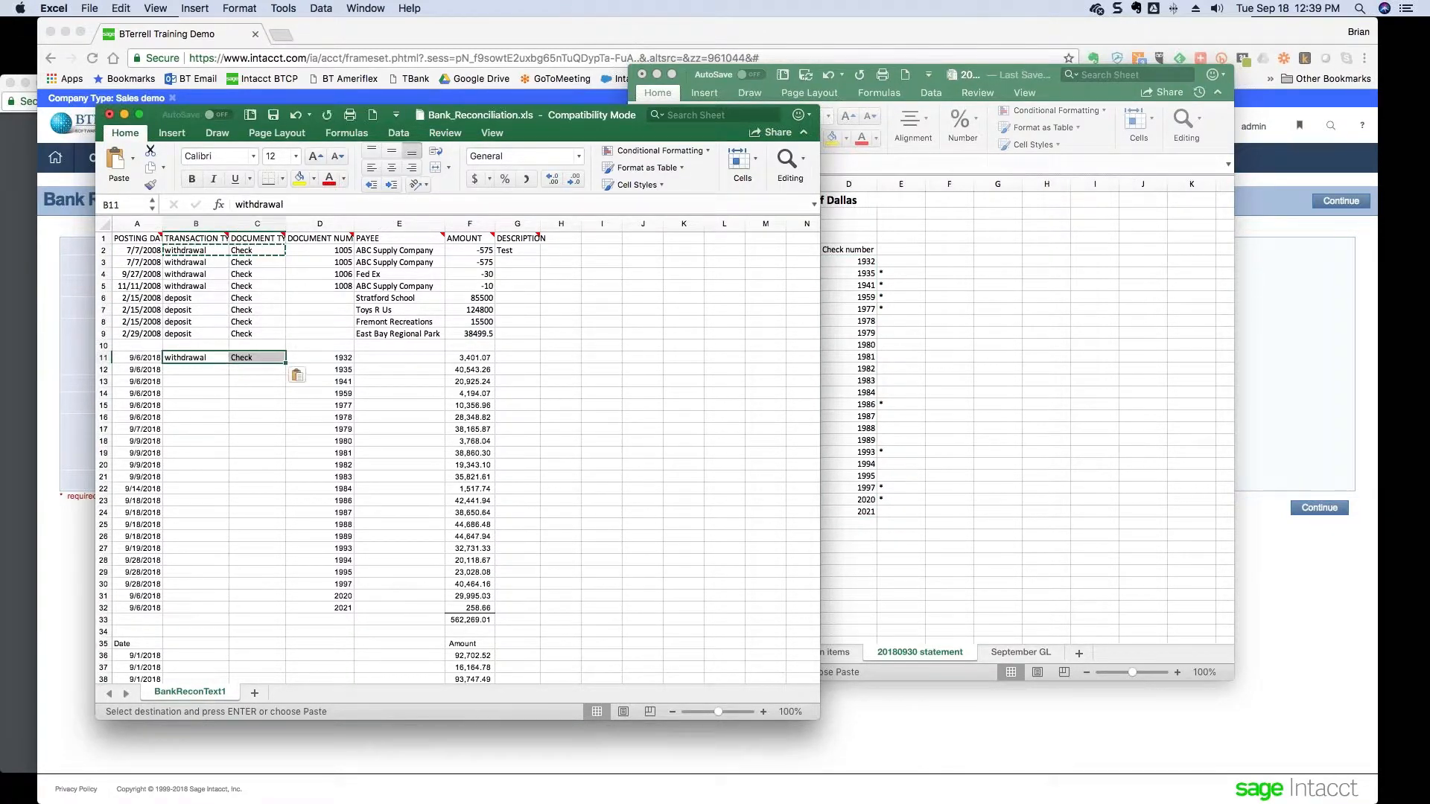
{"action": "double_click", "coordinate": [285, 364]}
- Label deposit rows 36–44 as deposit / Check by copying B9:C9 and filling down
{"action": "left_click", "coordinate": [192, 335]}
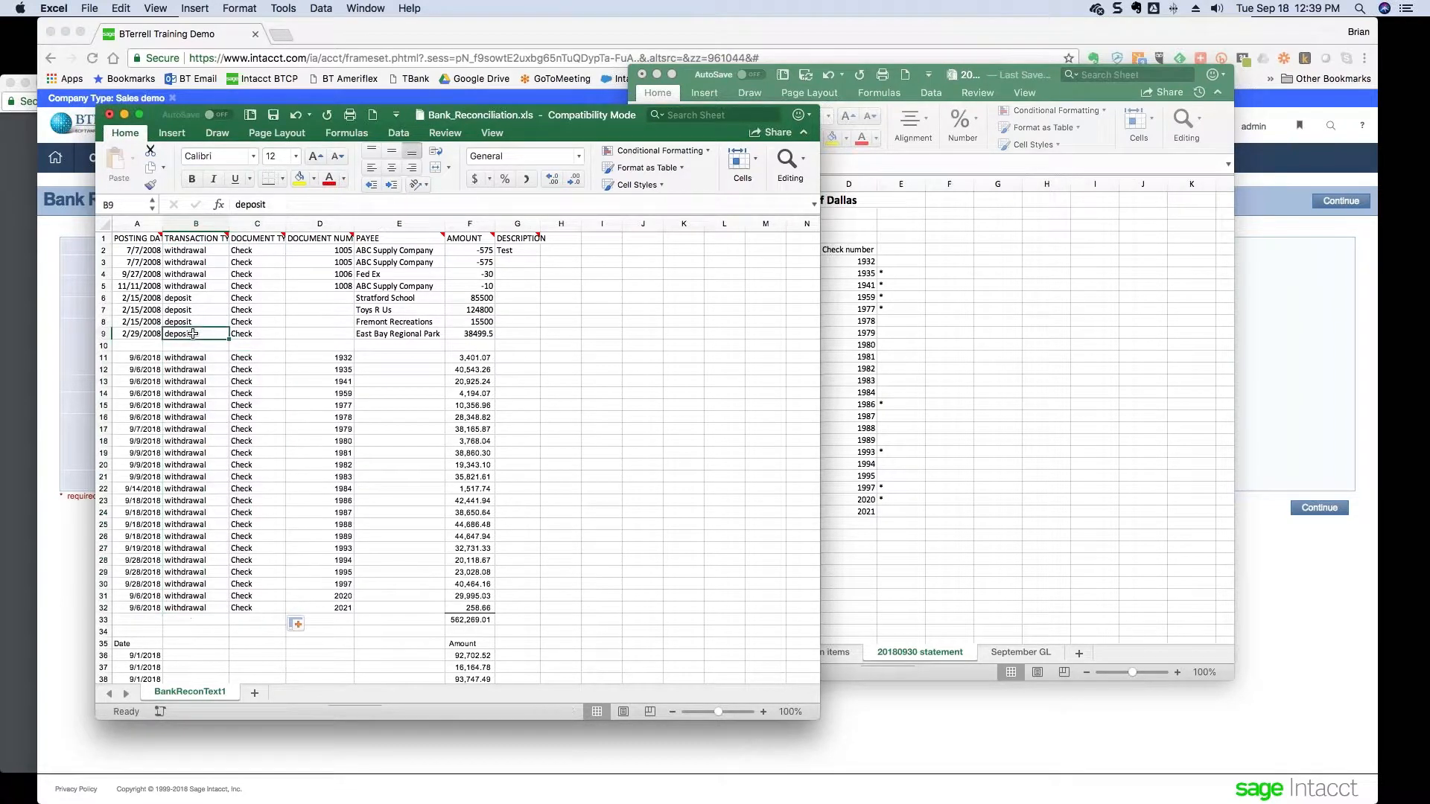
{"action": "left_click_drag", "start_coordinate": [193, 335], "coordinate": [257, 334]}
{"action": "key", "text": "super+c"}
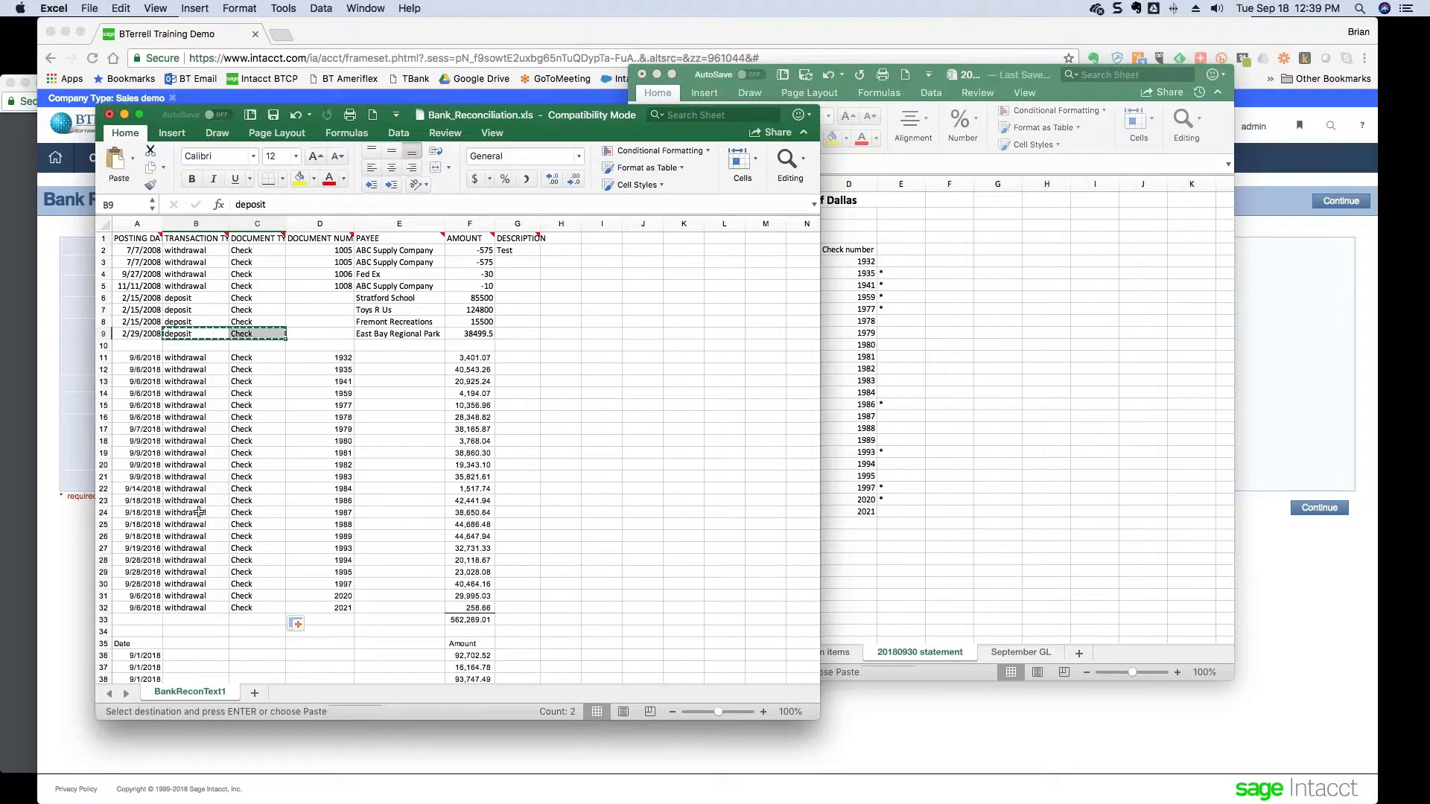
{"action": "left_click", "coordinate": [196, 656]}
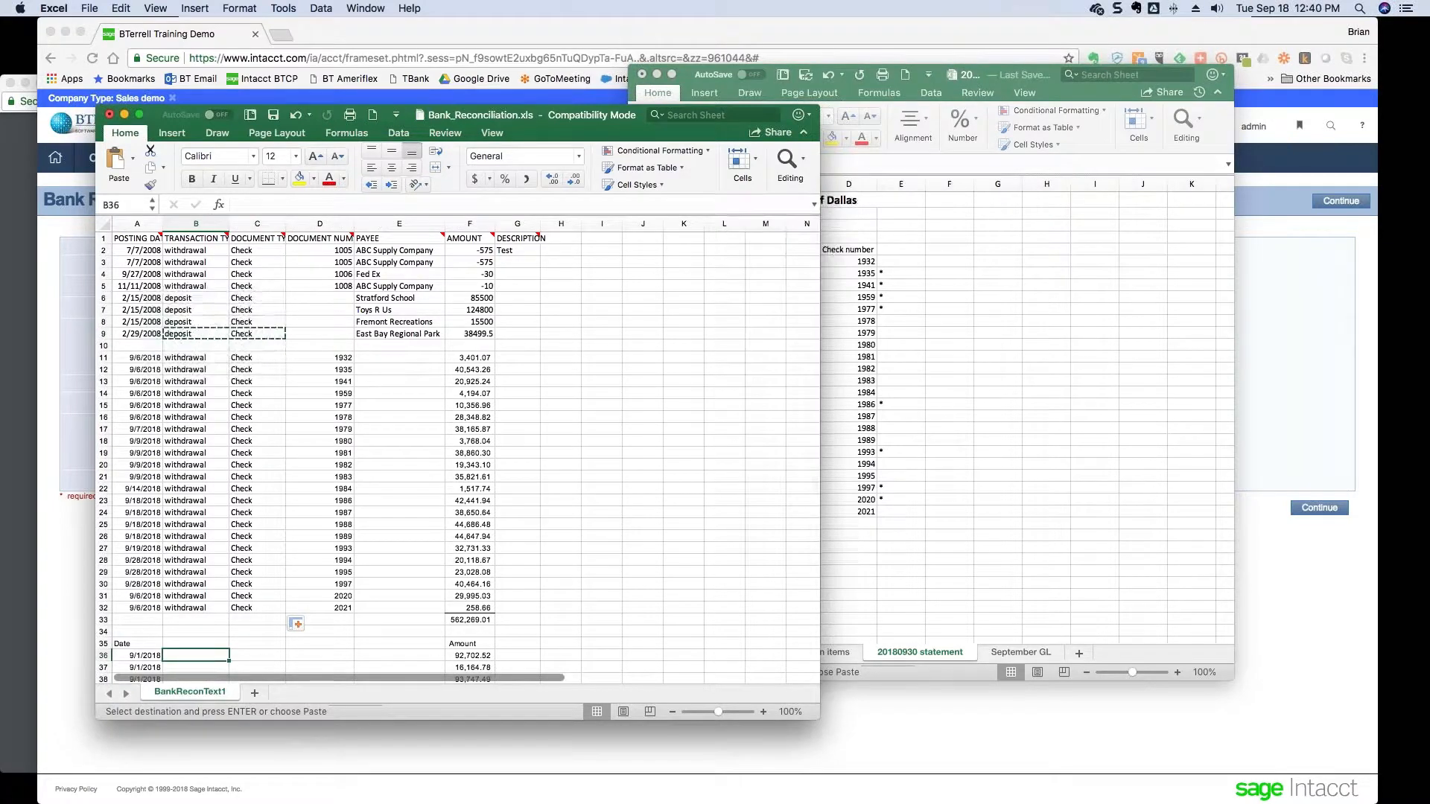
{"action": "key", "text": "super+v"}
{"action": "scroll", "coordinate": [223, 597], "scroll_direction": "down", "scroll_amount": 4}
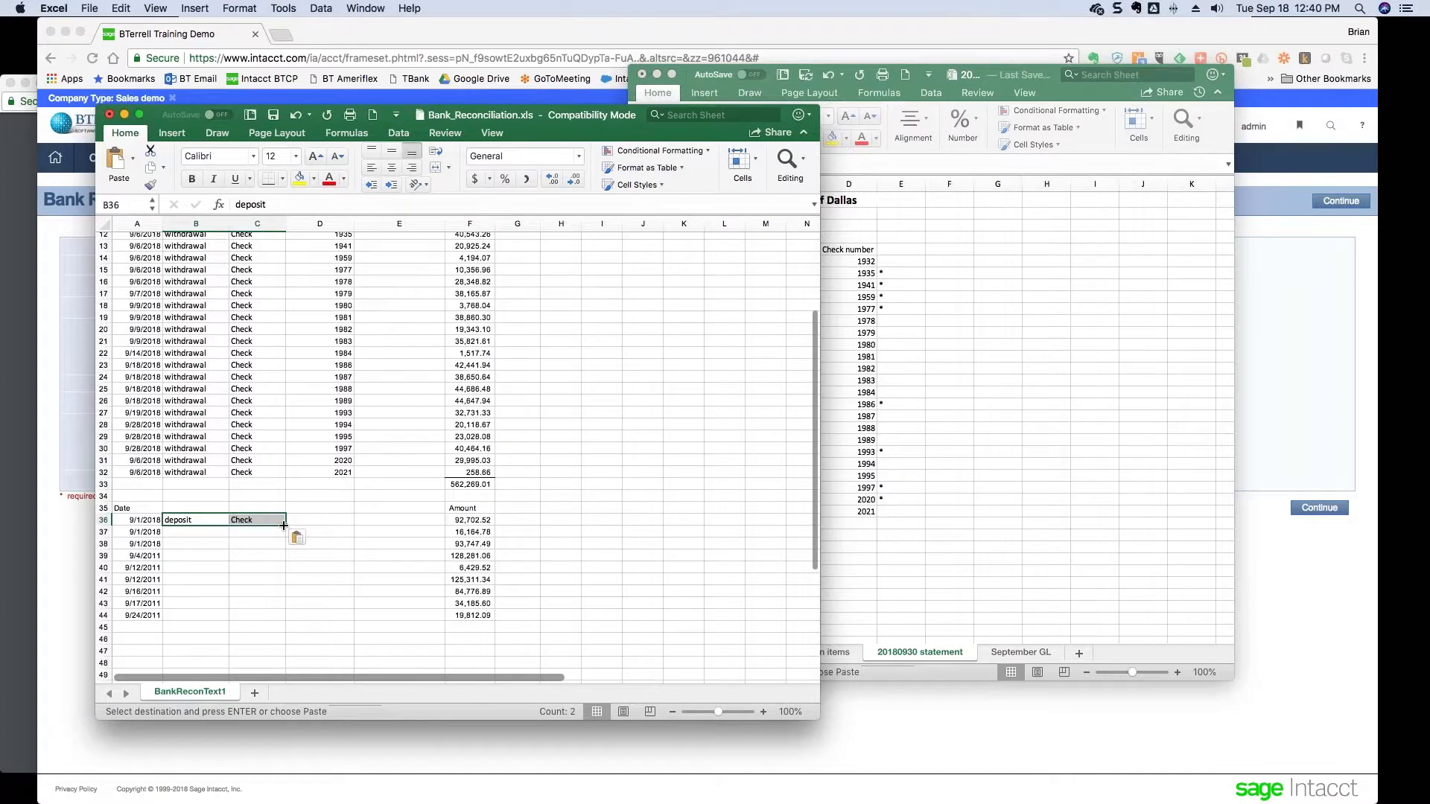
{"action": "key", "text": "Escape"}
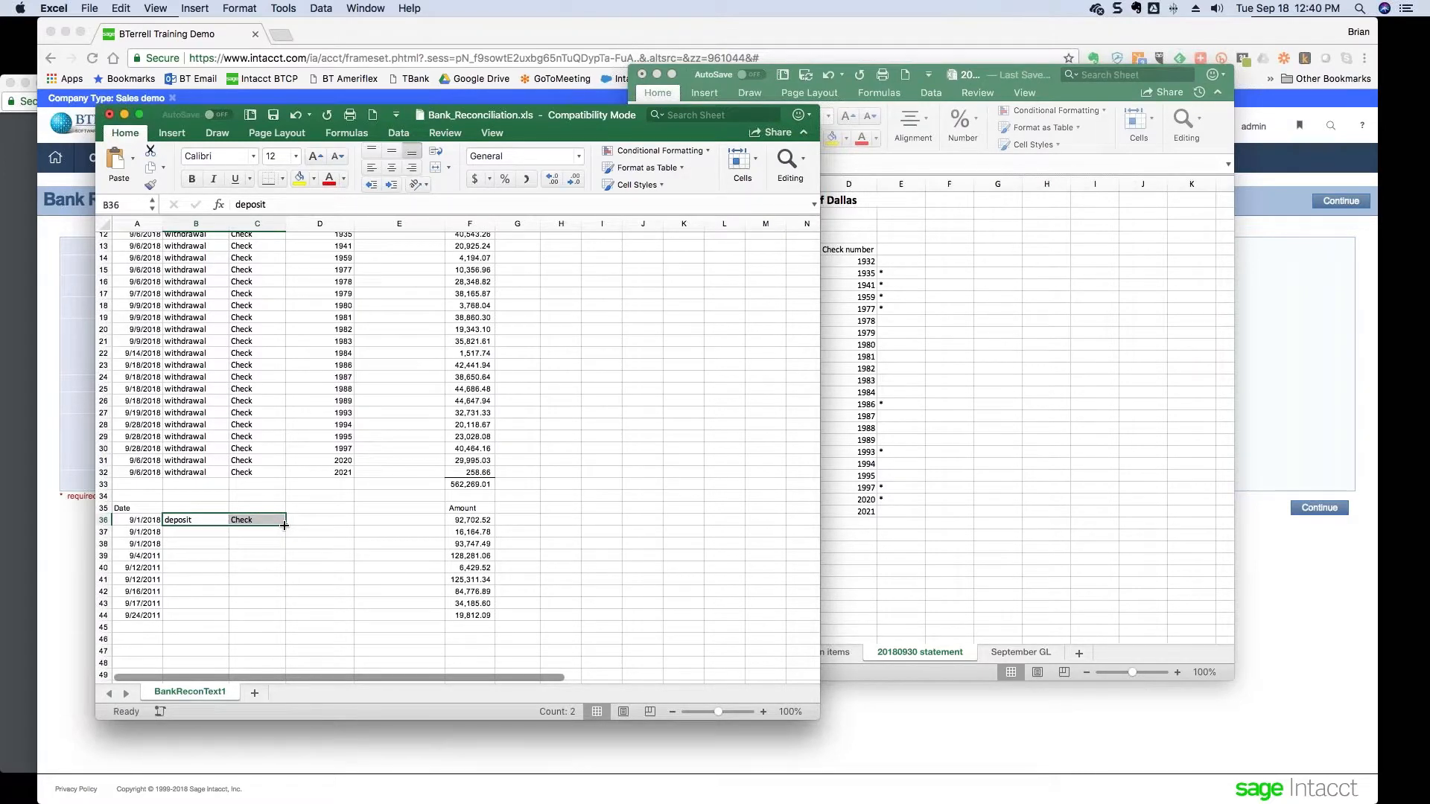
{"action": "left_click_drag", "start_coordinate": [284, 525], "coordinate": [285, 617]}
{"action": "scroll", "coordinate": [274, 421], "scroll_direction": "up", "scroll_amount": 4}
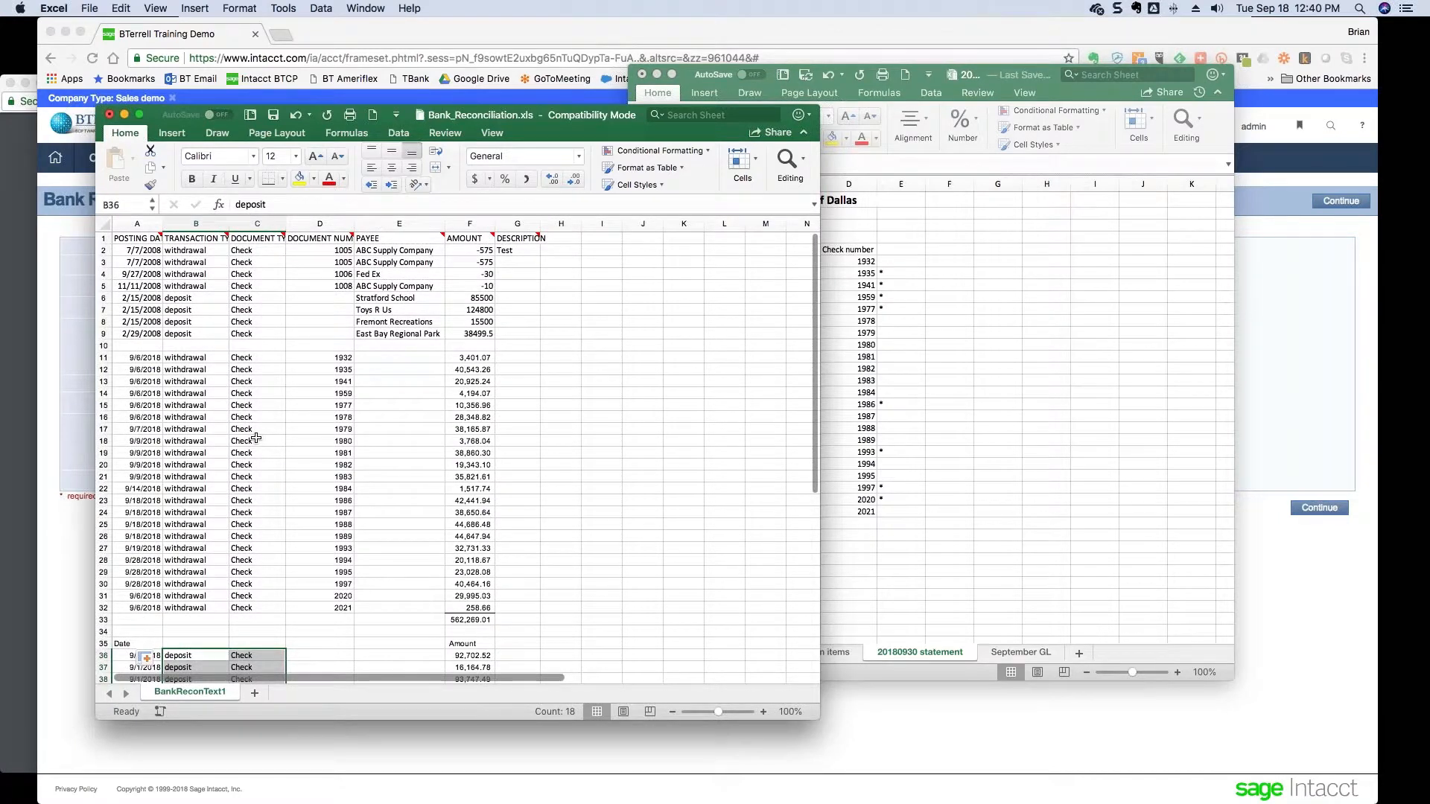
- Select the check rows' empty payee cells, then the blank cell beside the first check amount
{"action": "left_click", "coordinate": [398, 358]}
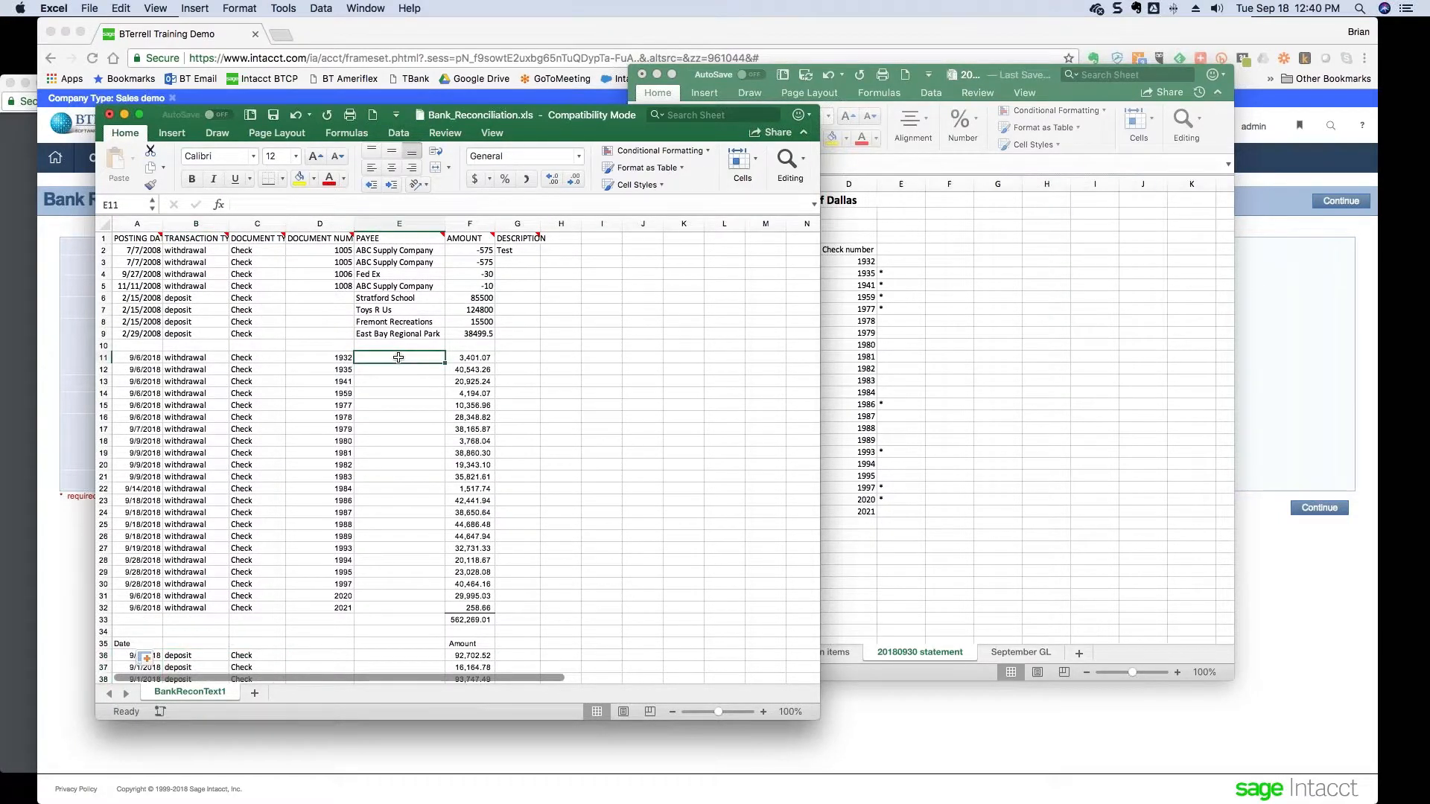
{"action": "left_click_drag", "start_coordinate": [399, 358], "coordinate": [399, 607]}
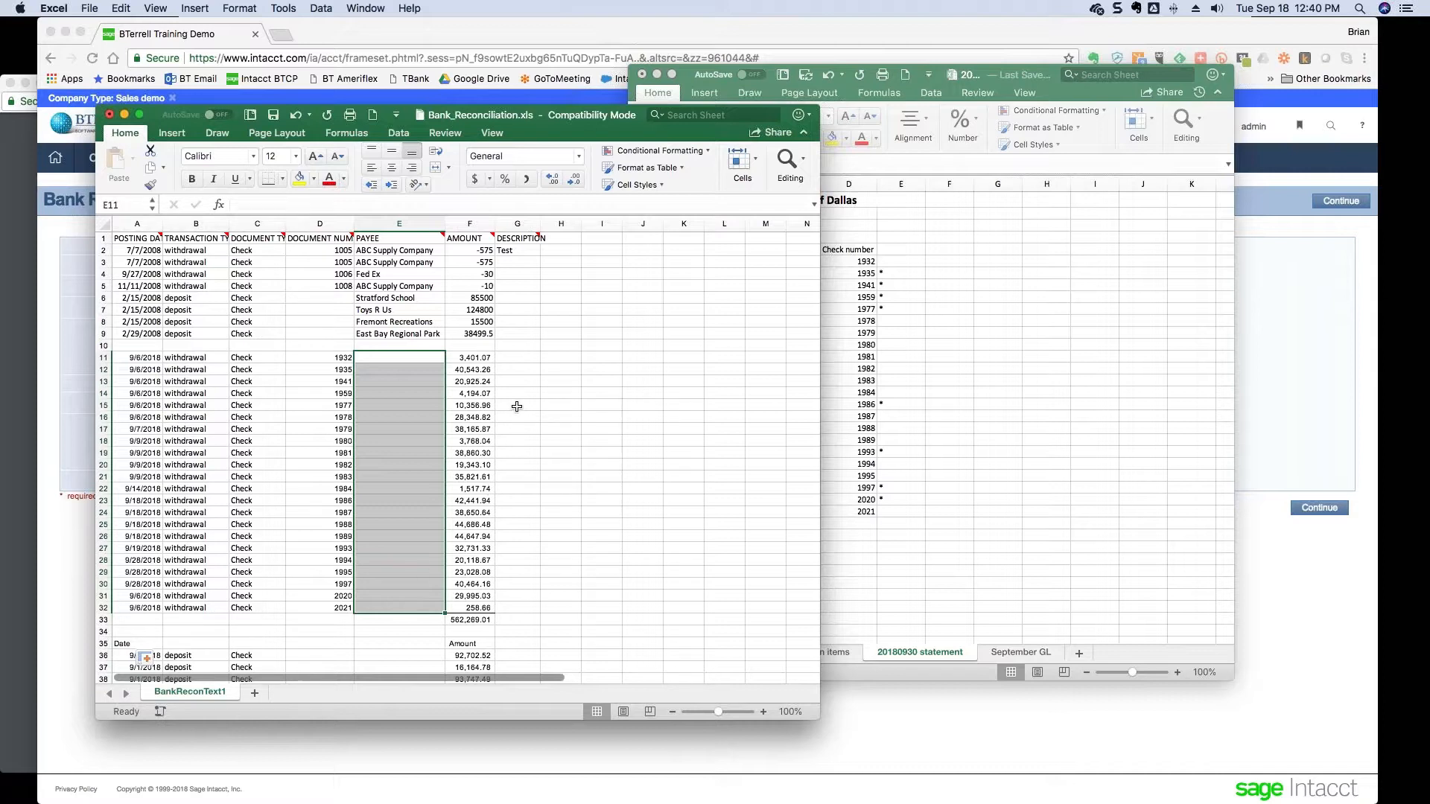
{"action": "left_click", "coordinate": [518, 358]}
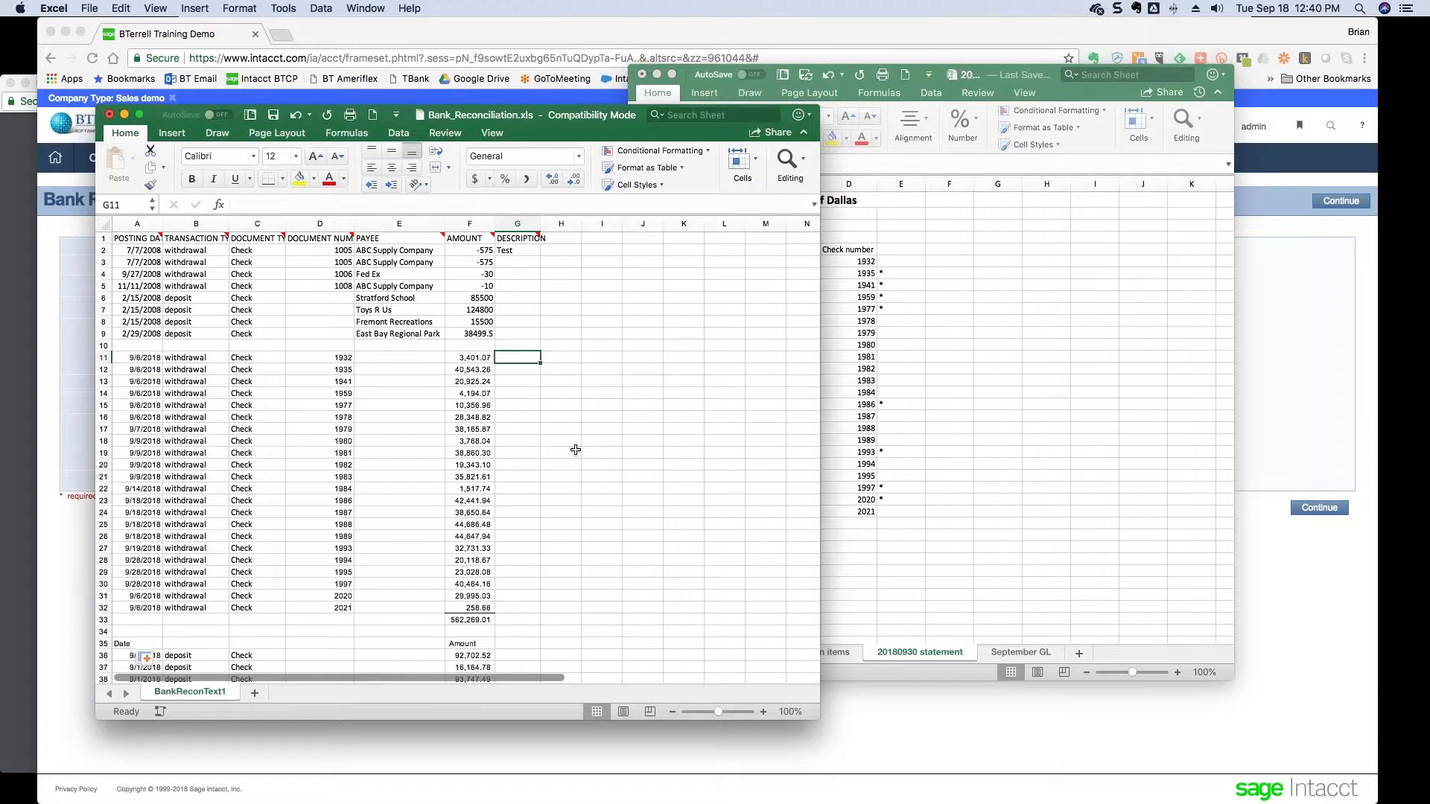
- Compare the sample amounts' signs, then enter =-F11 in G11 and fill it down to row 32
{"action": "key", "text": "Left"}
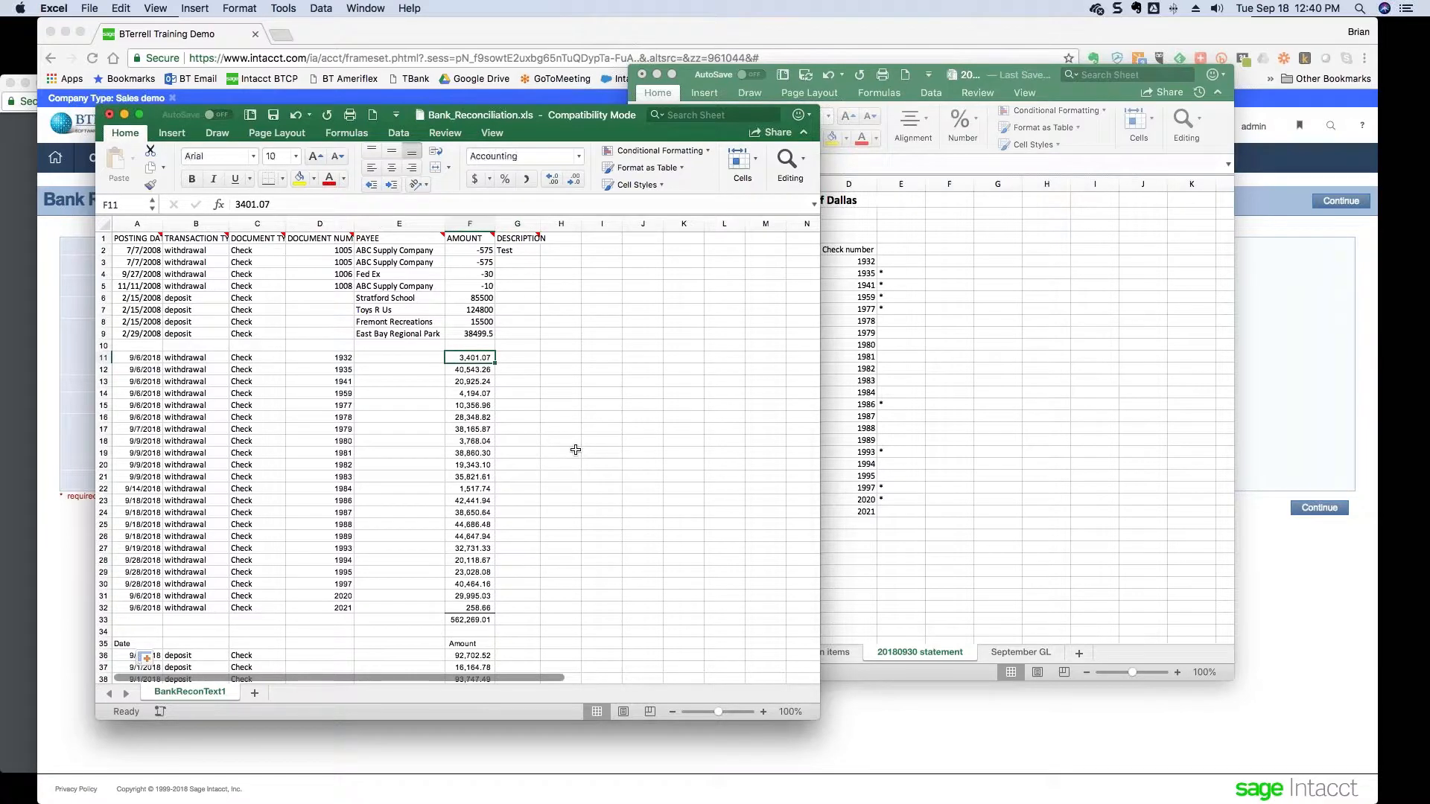
{"action": "left_click", "coordinate": [462, 251]}
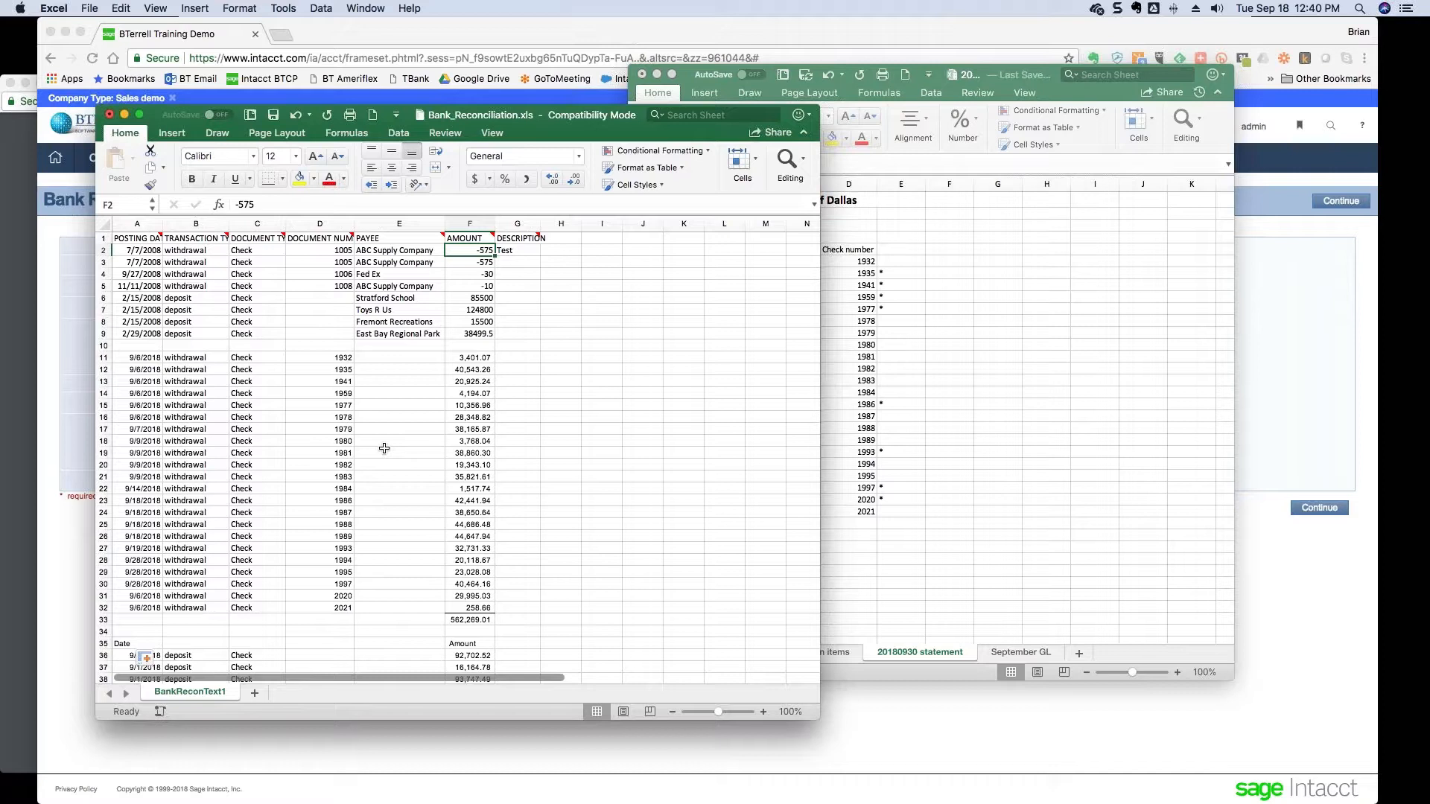
{"action": "left_click", "coordinate": [473, 299]}
{"action": "left_click", "coordinate": [519, 357]}
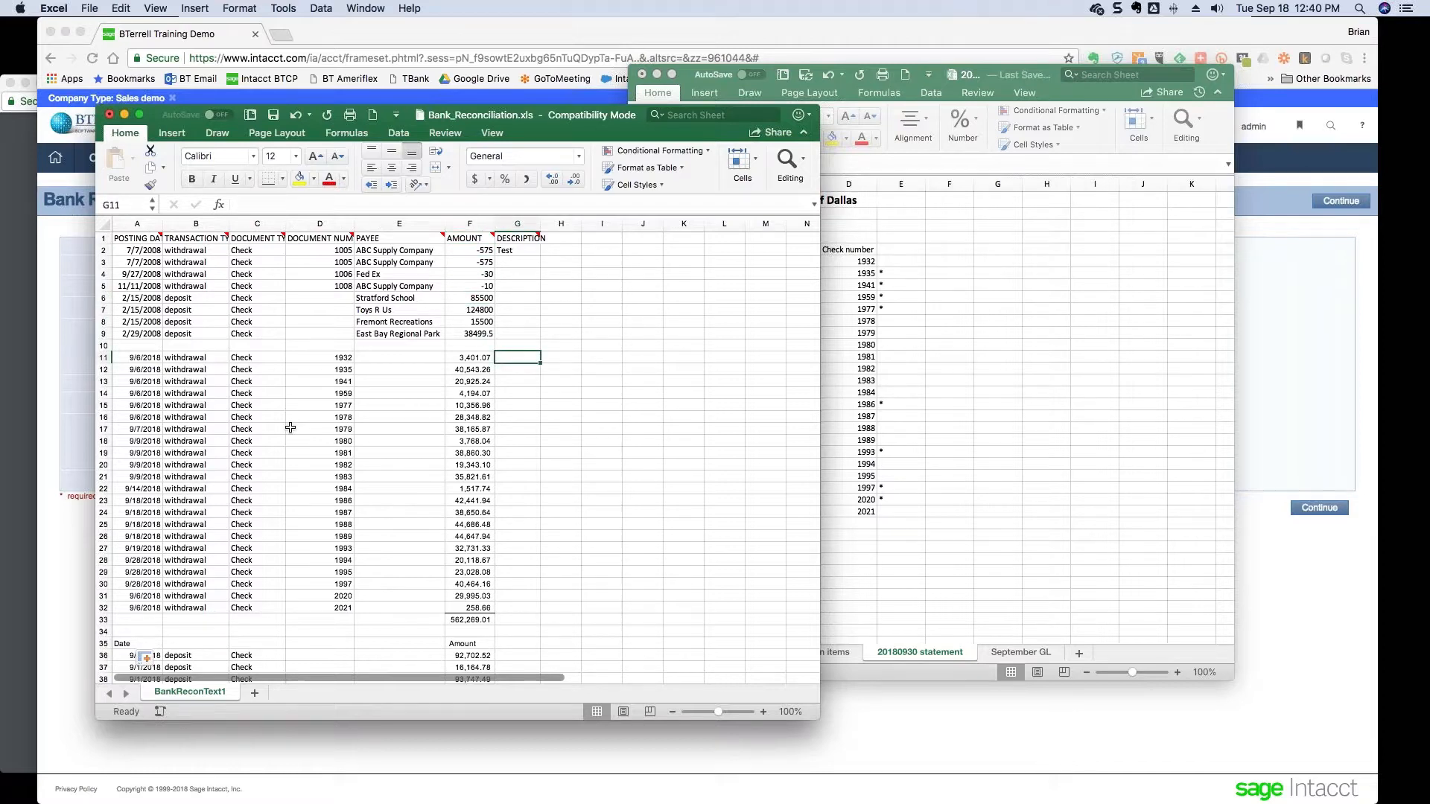
{"action": "type", "text": "=-F11"}
{"action": "key", "text": "Return"}
{"action": "key", "text": "Up"}
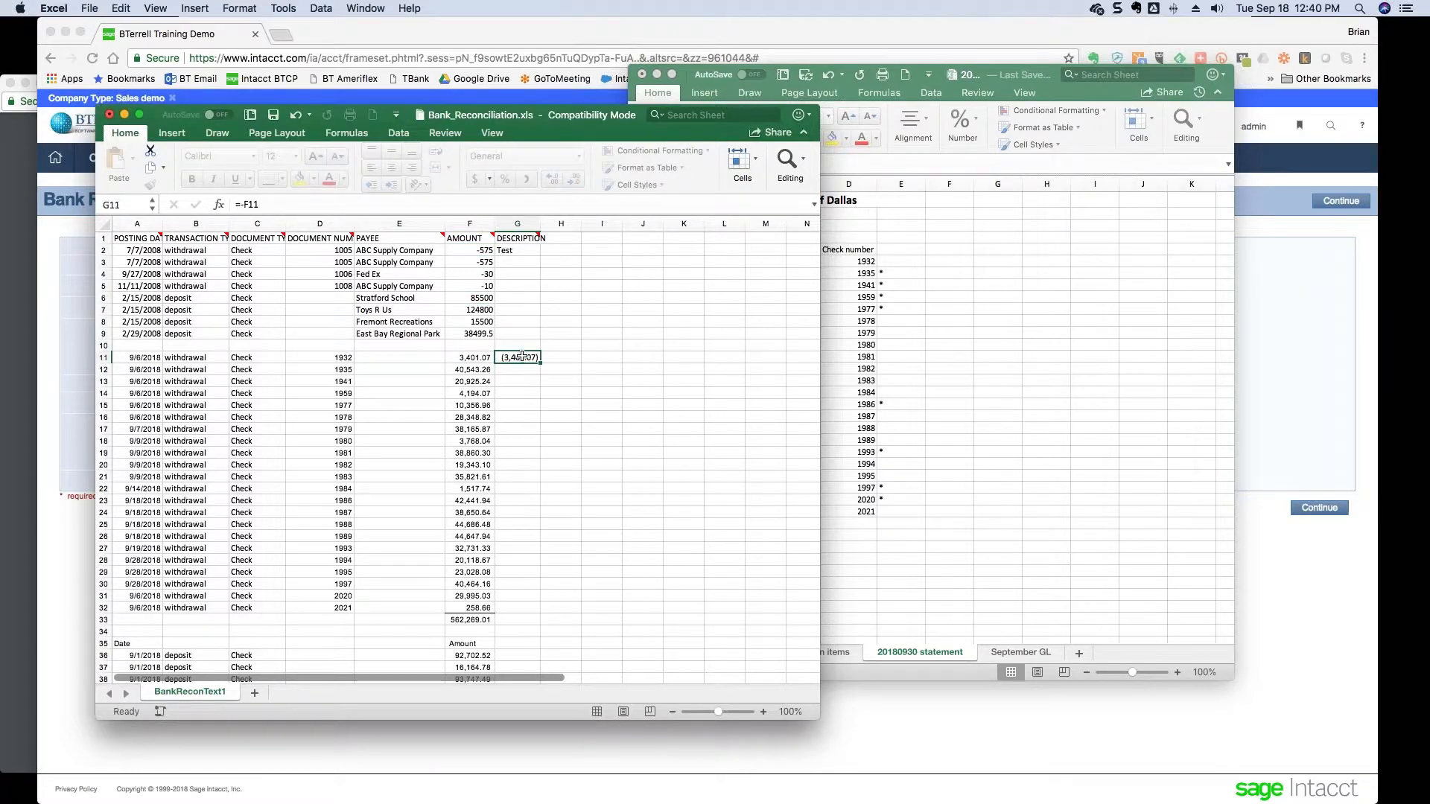
{"action": "double_click", "coordinate": [542, 361]}
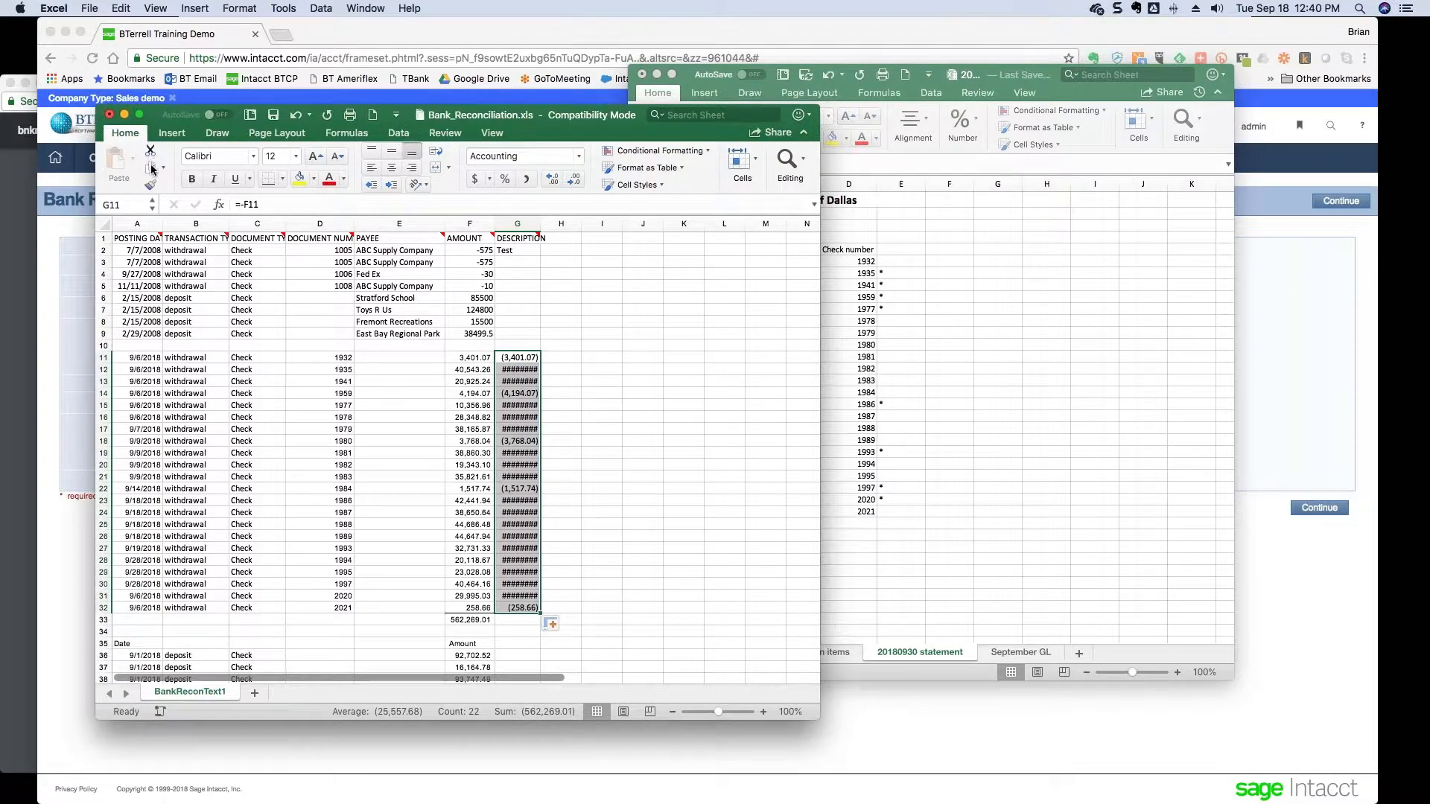
- Paste the negated values over F11:F32 and clear the helper cells in columns G and H
{"action": "left_click", "coordinate": [151, 167]}
{"action": "key", "text": "Left"}
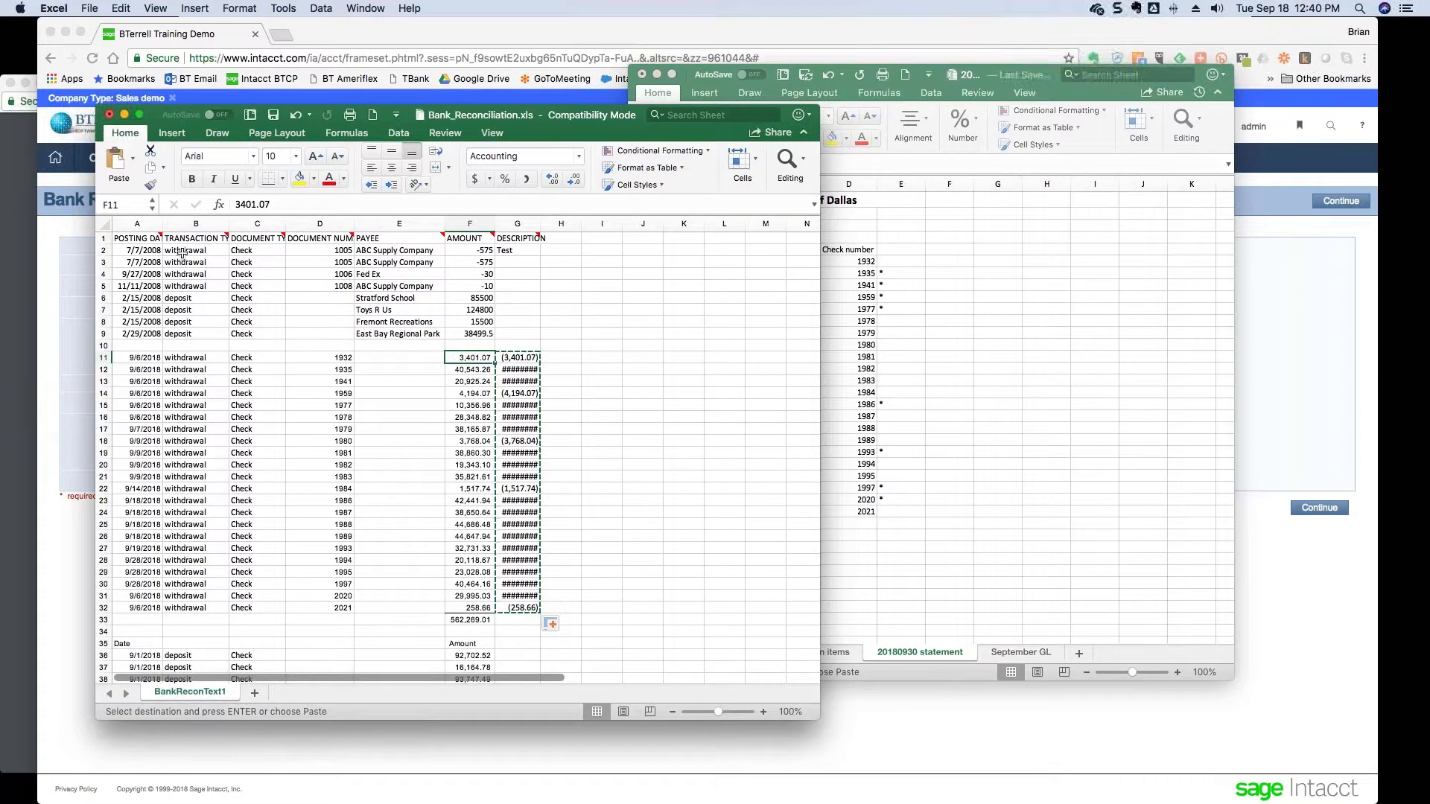
{"action": "left_click", "coordinate": [132, 158]}
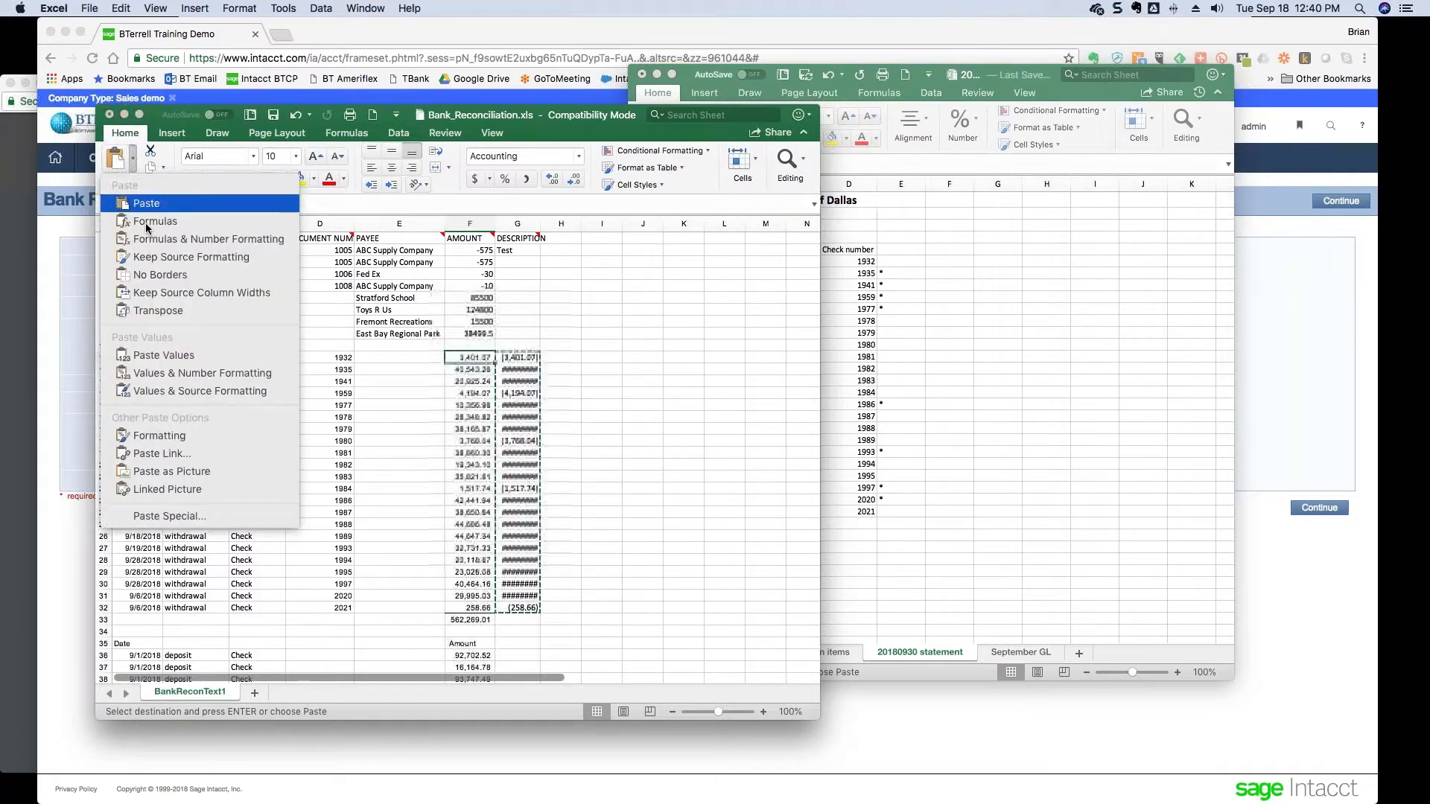
{"action": "left_click", "coordinate": [156, 357]}
{"action": "left_click_drag", "start_coordinate": [519, 357], "coordinate": [550, 604]}
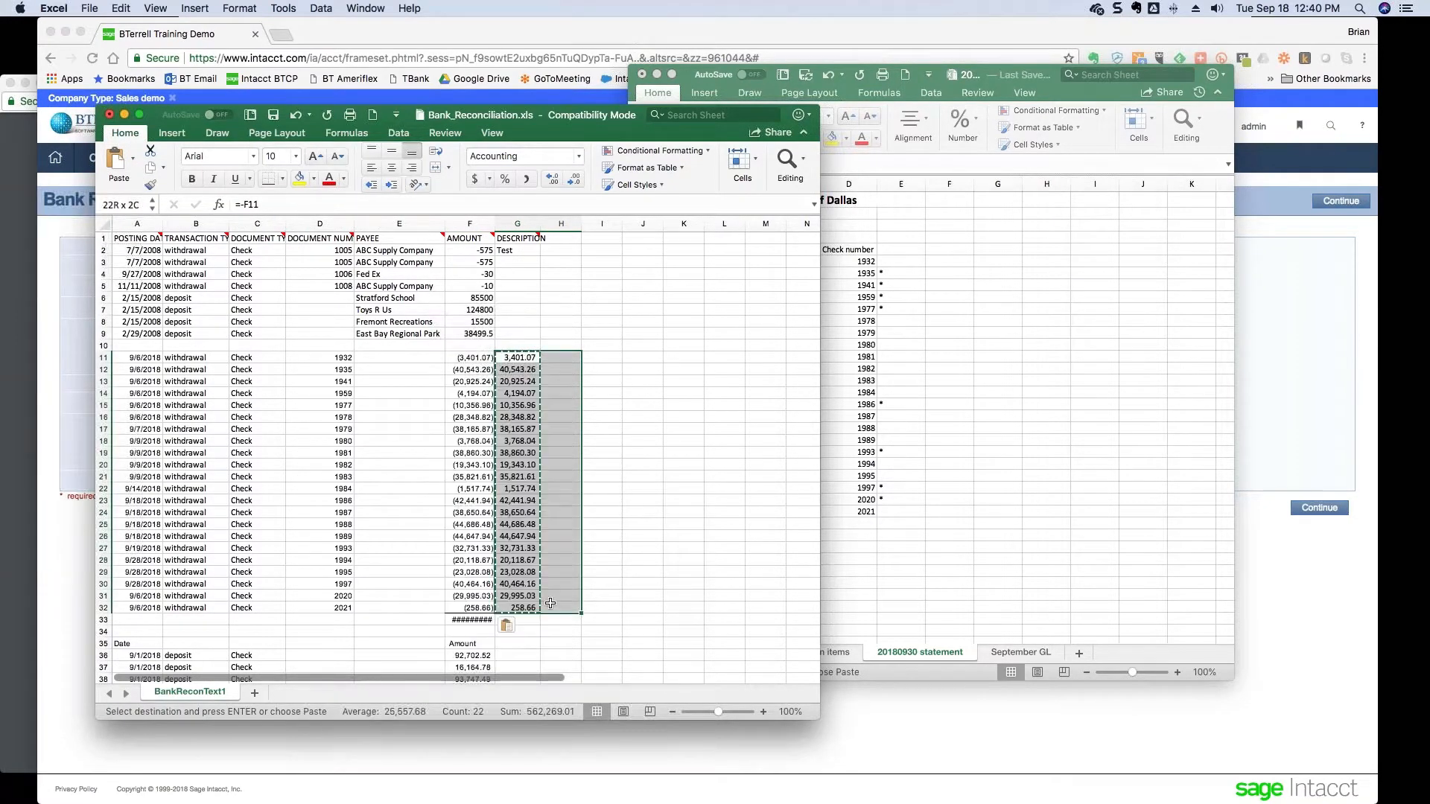
{"action": "key", "text": "Delete"}
{"action": "left_click", "coordinate": [396, 370]}
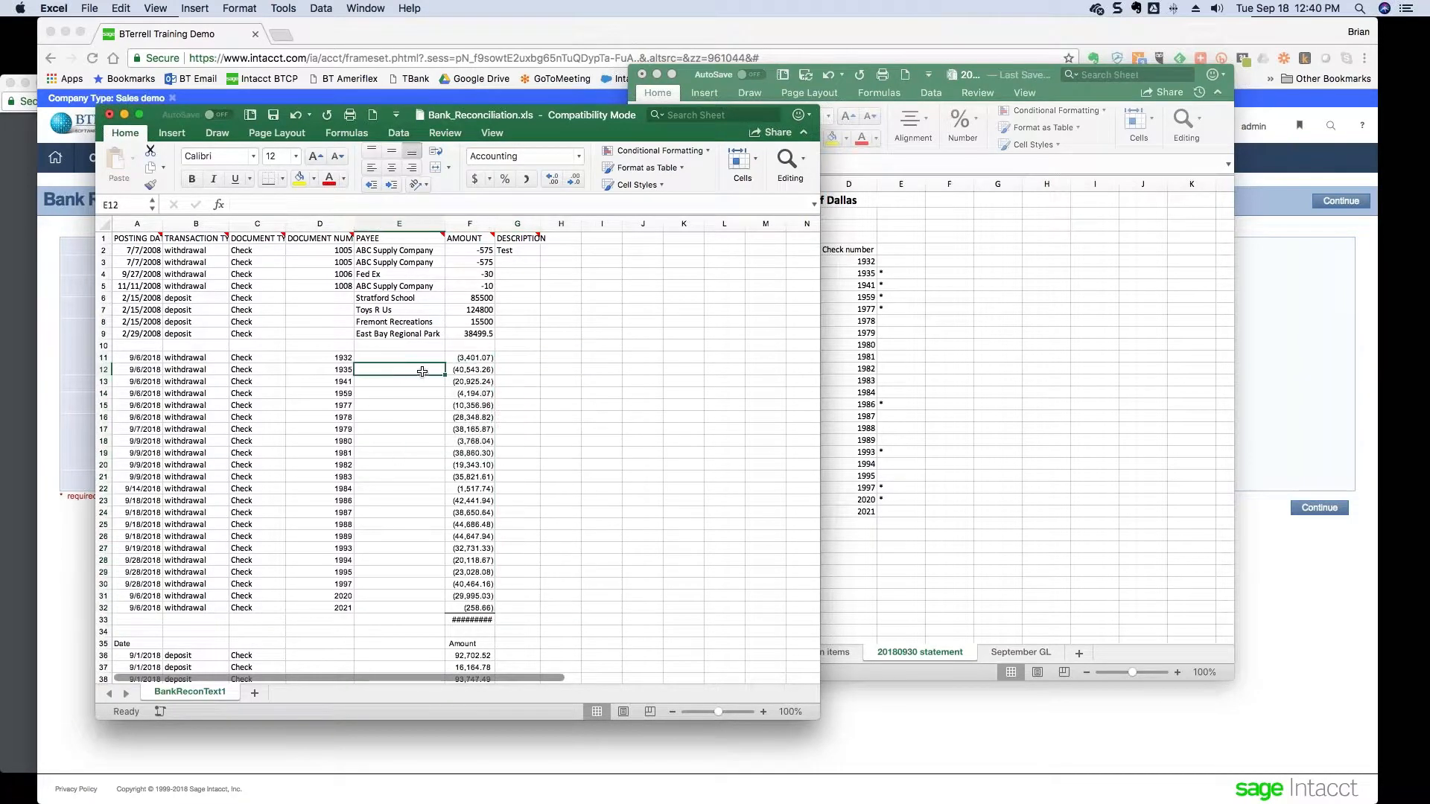
{"action": "left_click", "coordinate": [518, 359]}
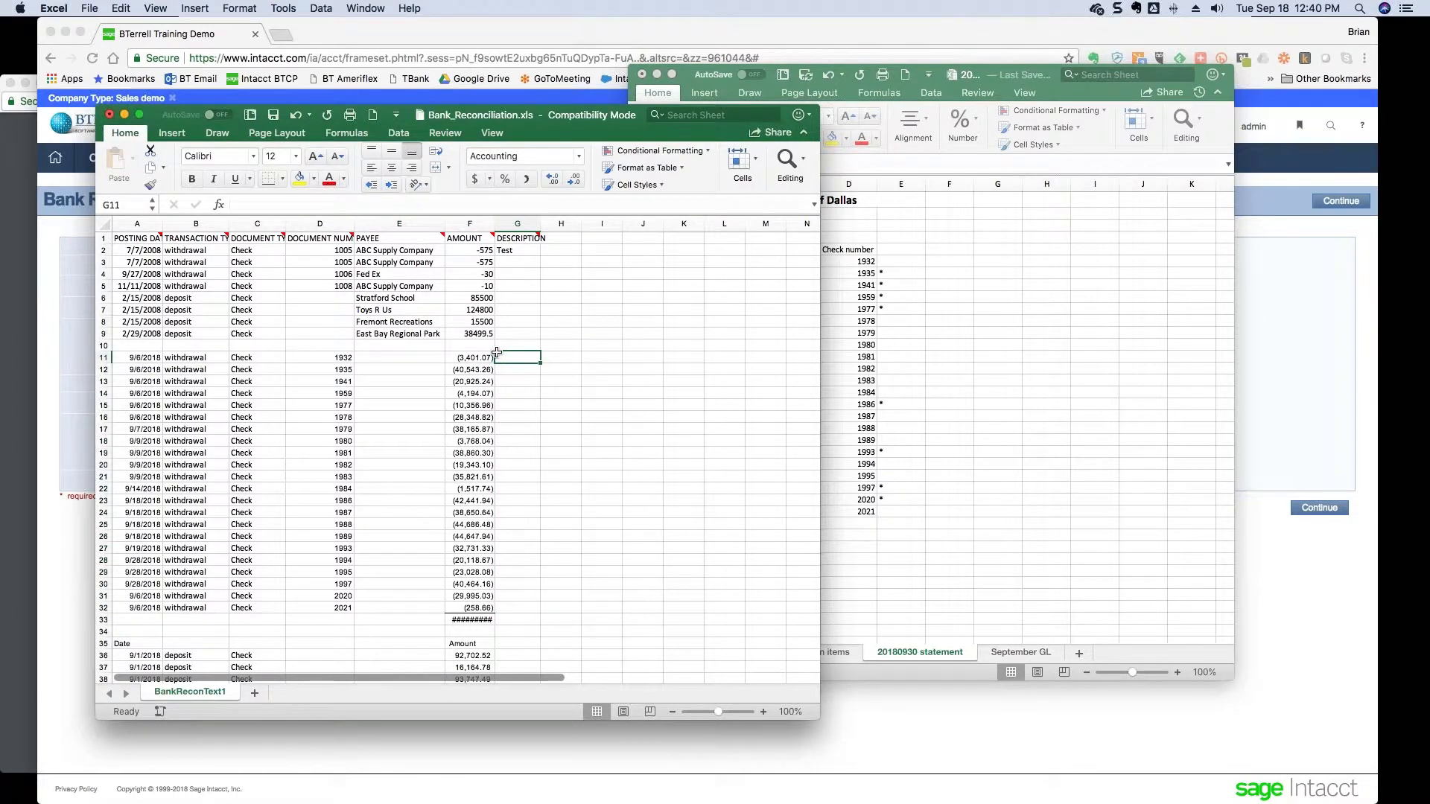
- Set the Amount column to General number format, then select rows 33–35
{"action": "left_click", "coordinate": [459, 224]}
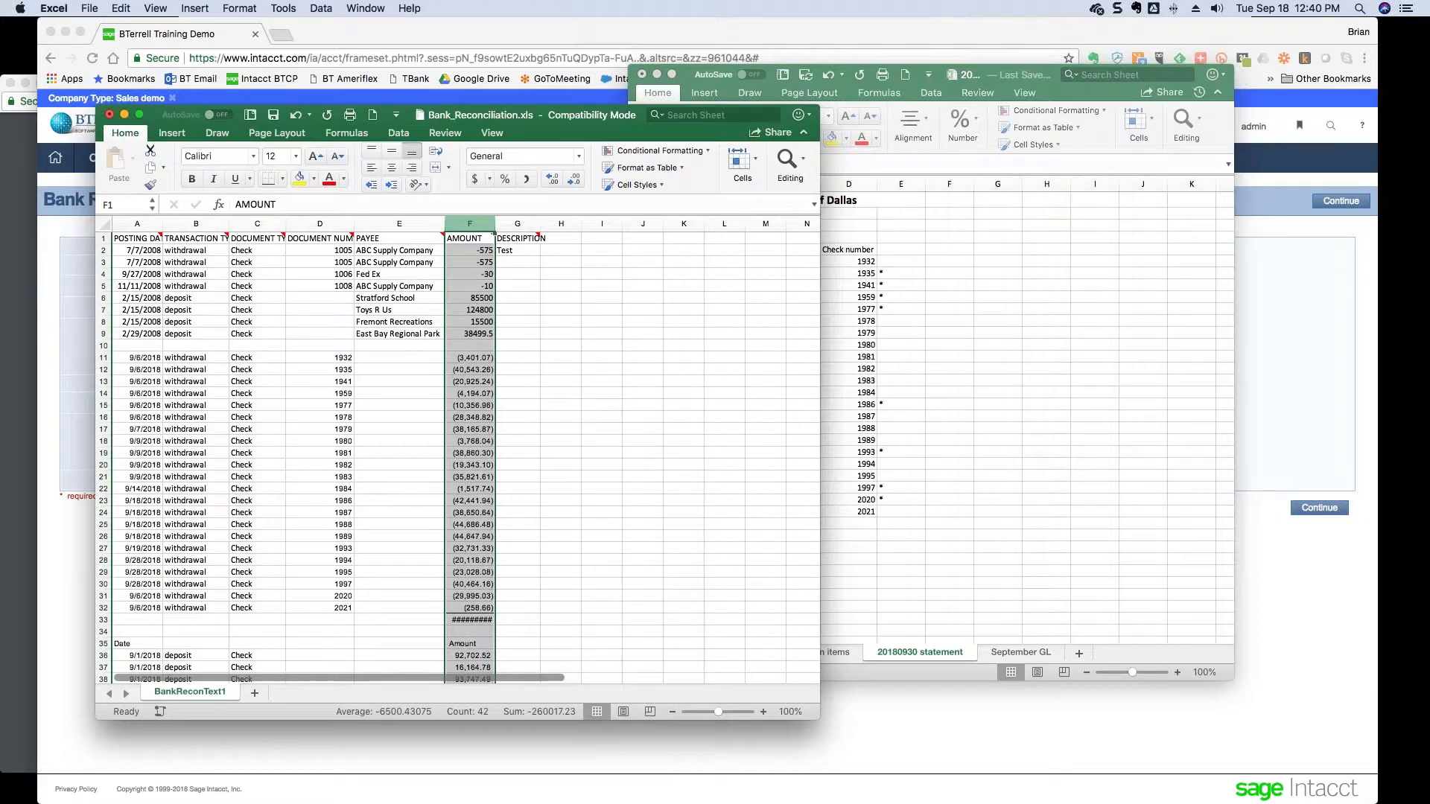
{"action": "left_click", "coordinate": [578, 158]}
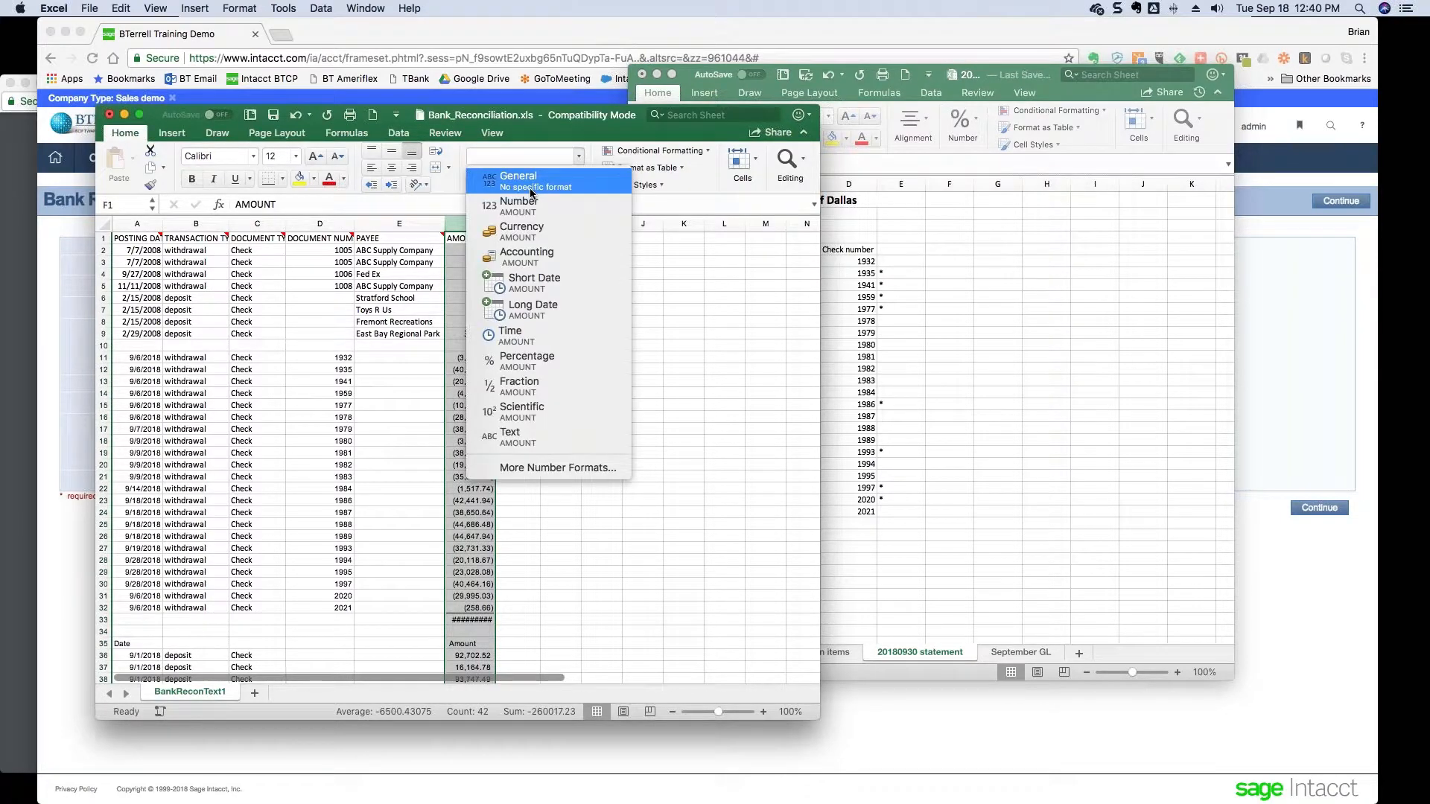
{"action": "left_click", "coordinate": [532, 192]}
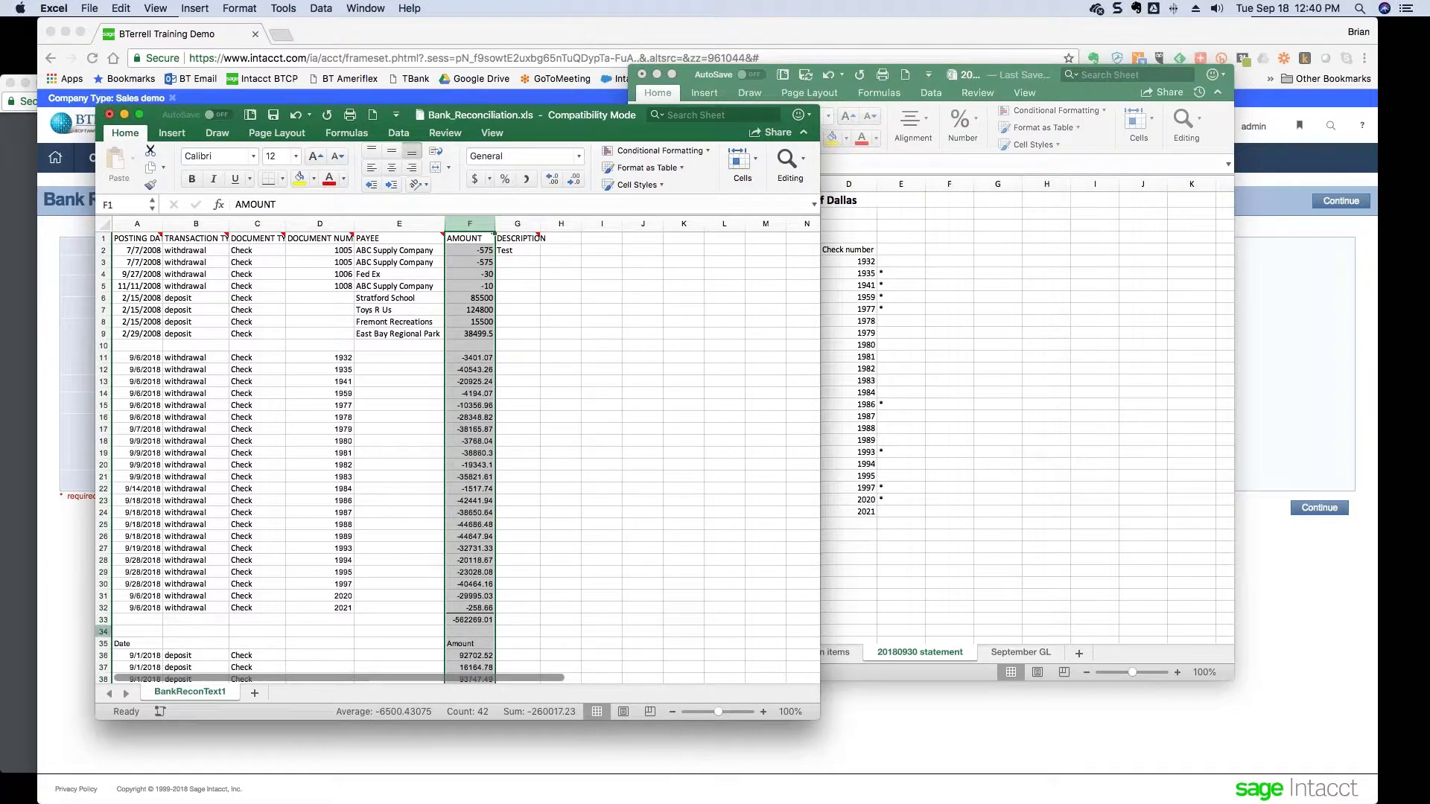
{"action": "left_click", "coordinate": [104, 624]}
{"action": "left_click_drag", "start_coordinate": [104, 626], "coordinate": [104, 645]}
- Delete rows 33–35 (total, blank and Date header) and review the September transaction block
{"action": "right_click", "coordinate": [103, 645]}
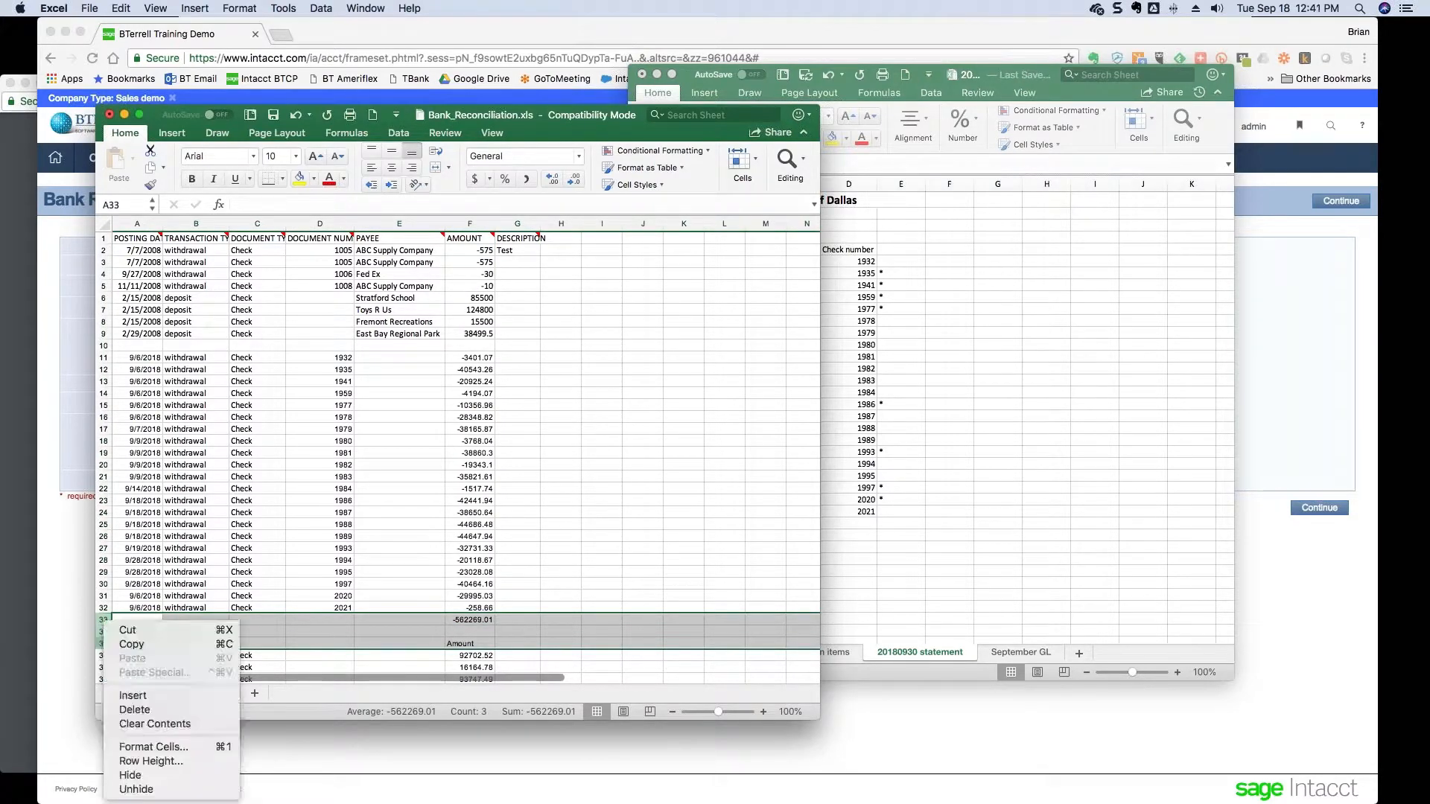
{"action": "left_click", "coordinate": [136, 710]}
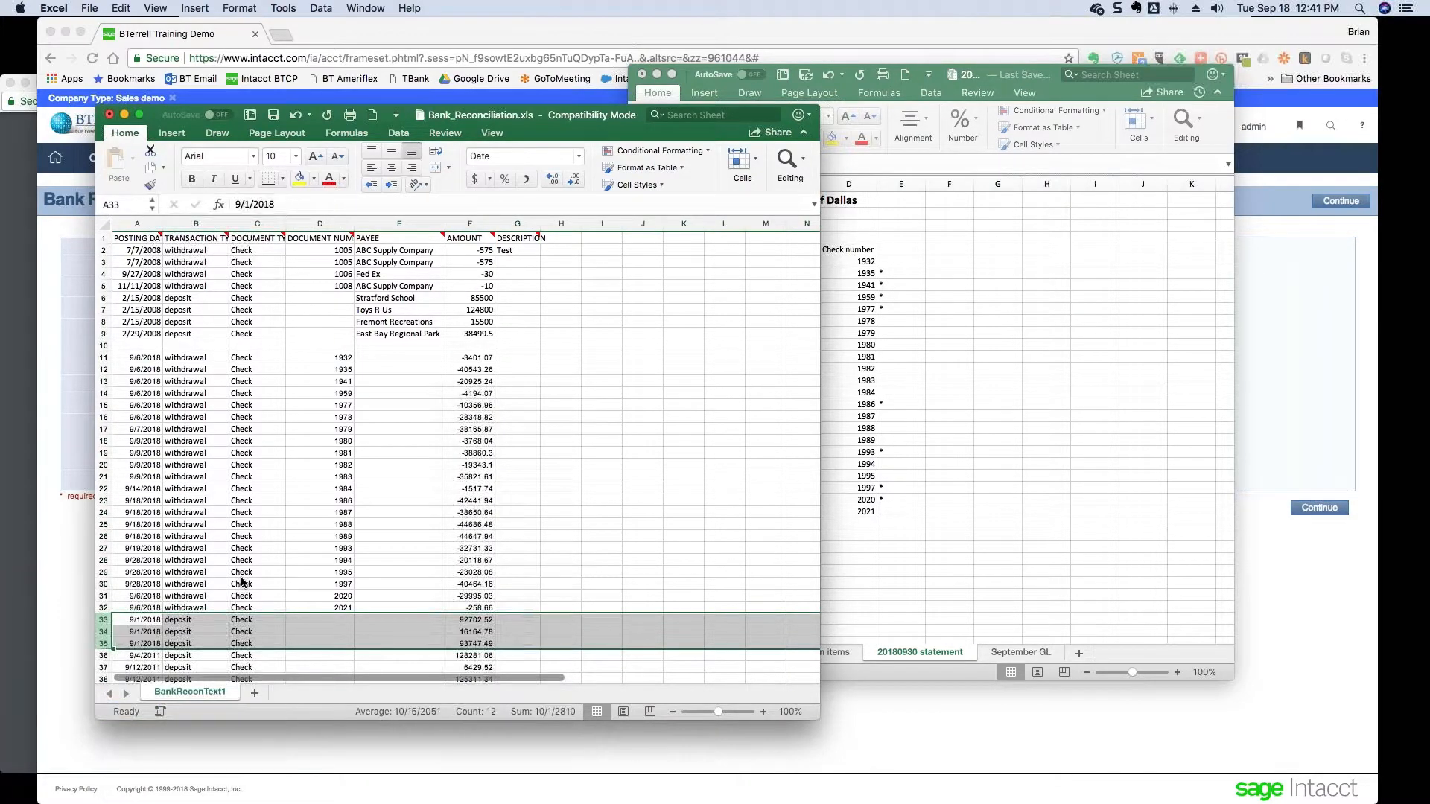
{"action": "scroll", "coordinate": [242, 583], "scroll_direction": "down", "scroll_amount": 3}
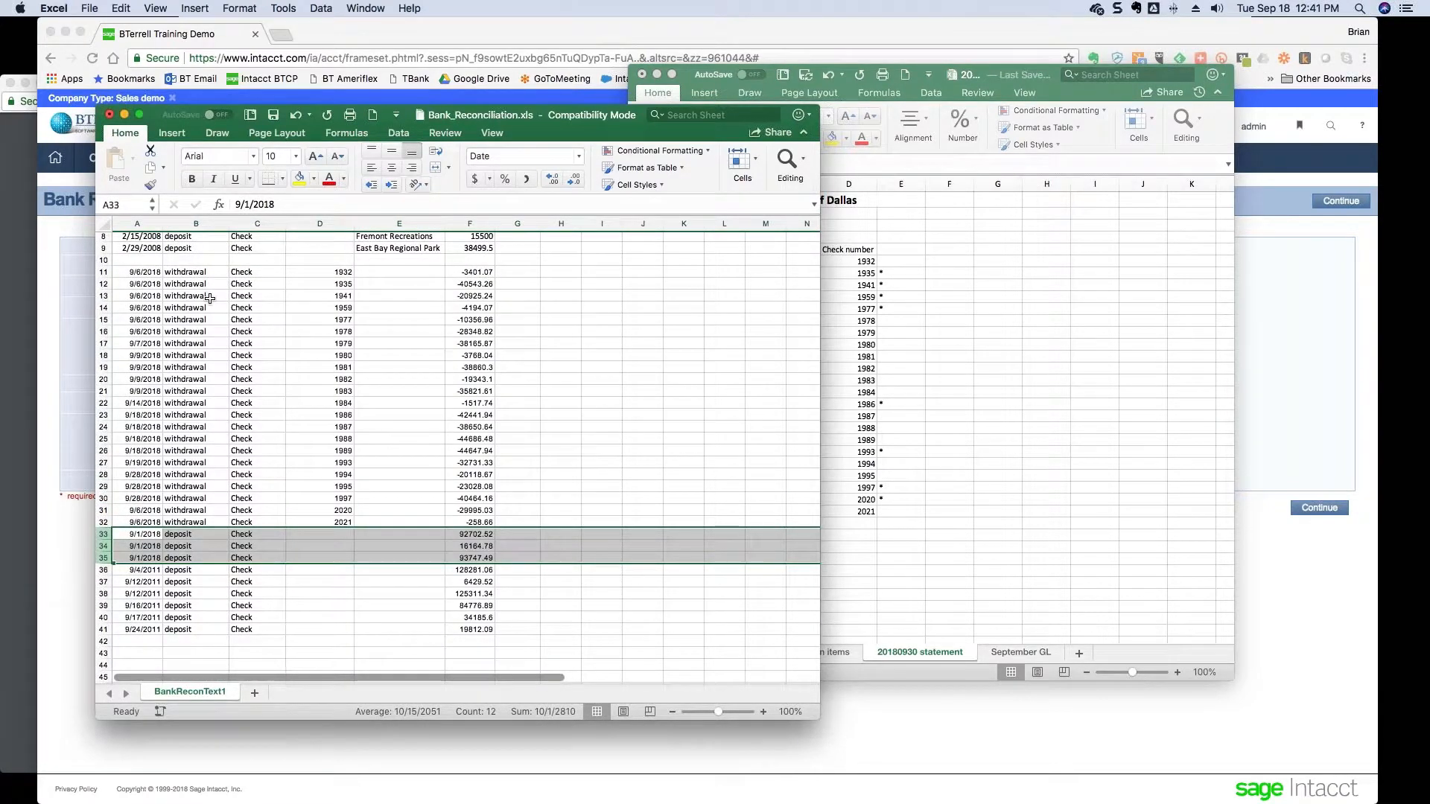
{"action": "left_click_drag", "start_coordinate": [138, 271], "coordinate": [467, 626]}
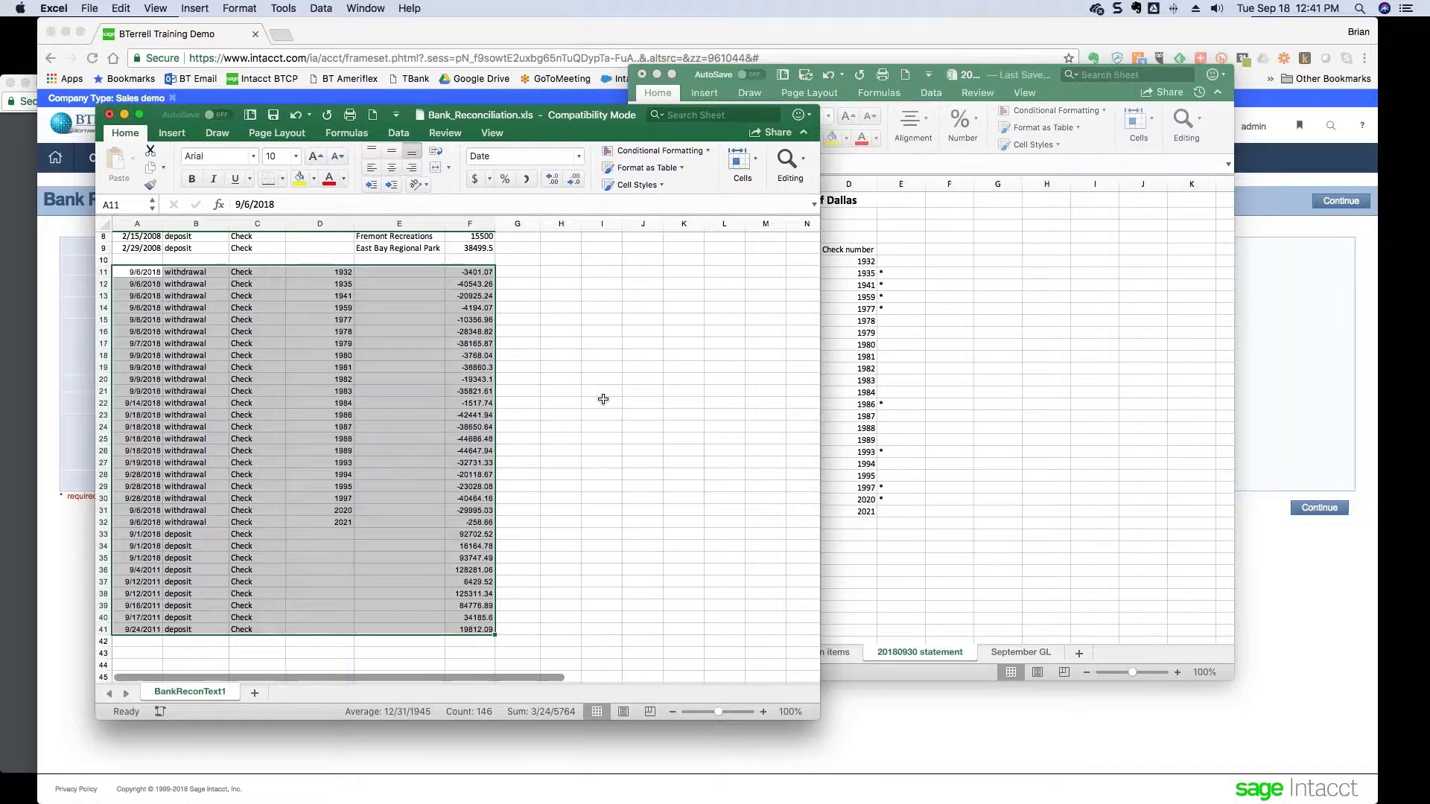
{"action": "scroll", "coordinate": [604, 399], "scroll_direction": "up", "scroll_amount": 3}
- Delete the old sample rows 2–10 and return to cell A1
{"action": "left_click_drag", "start_coordinate": [104, 251], "coordinate": [102, 345]}
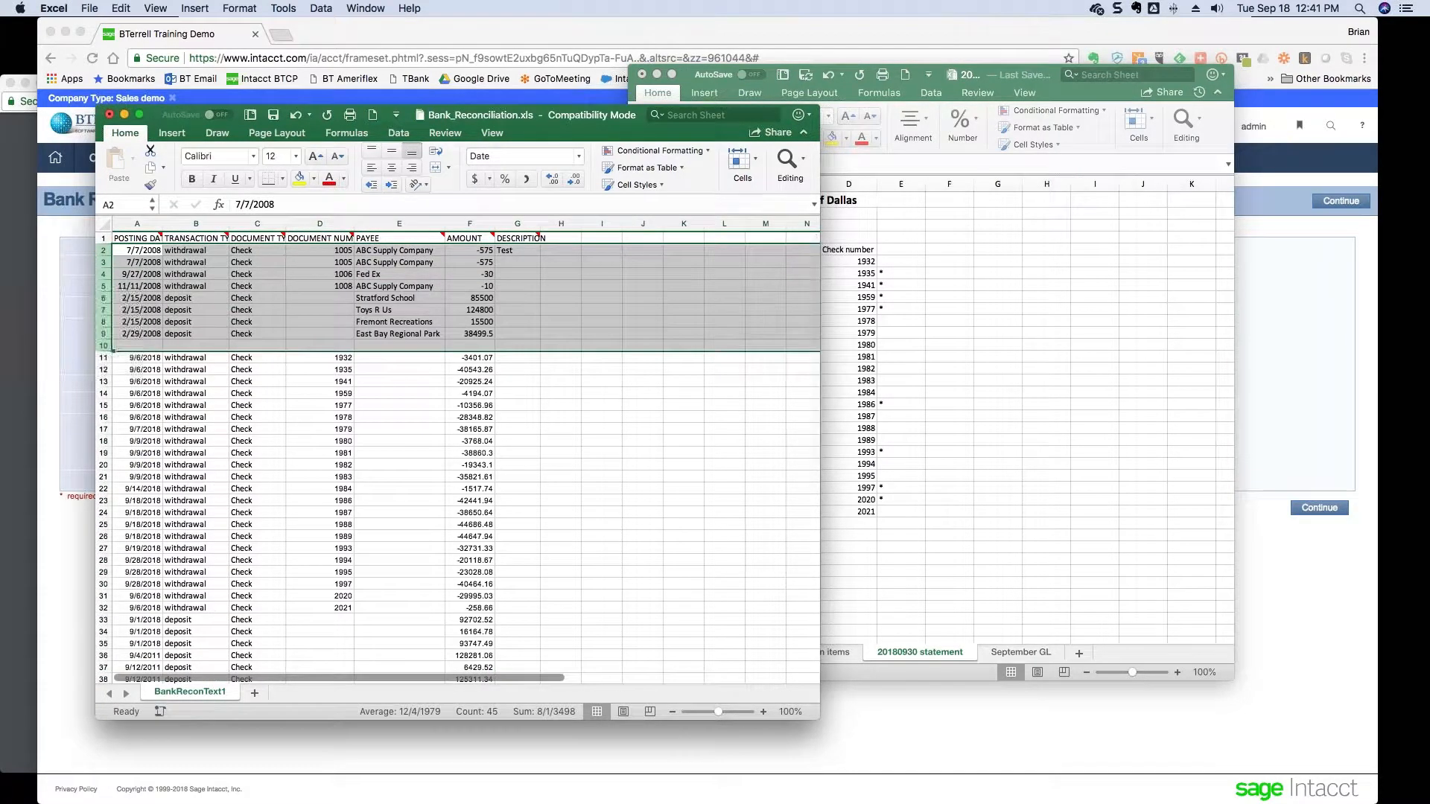
{"action": "right_click", "coordinate": [102, 344]}
{"action": "left_click", "coordinate": [135, 433]}
{"action": "left_click", "coordinate": [126, 239]}
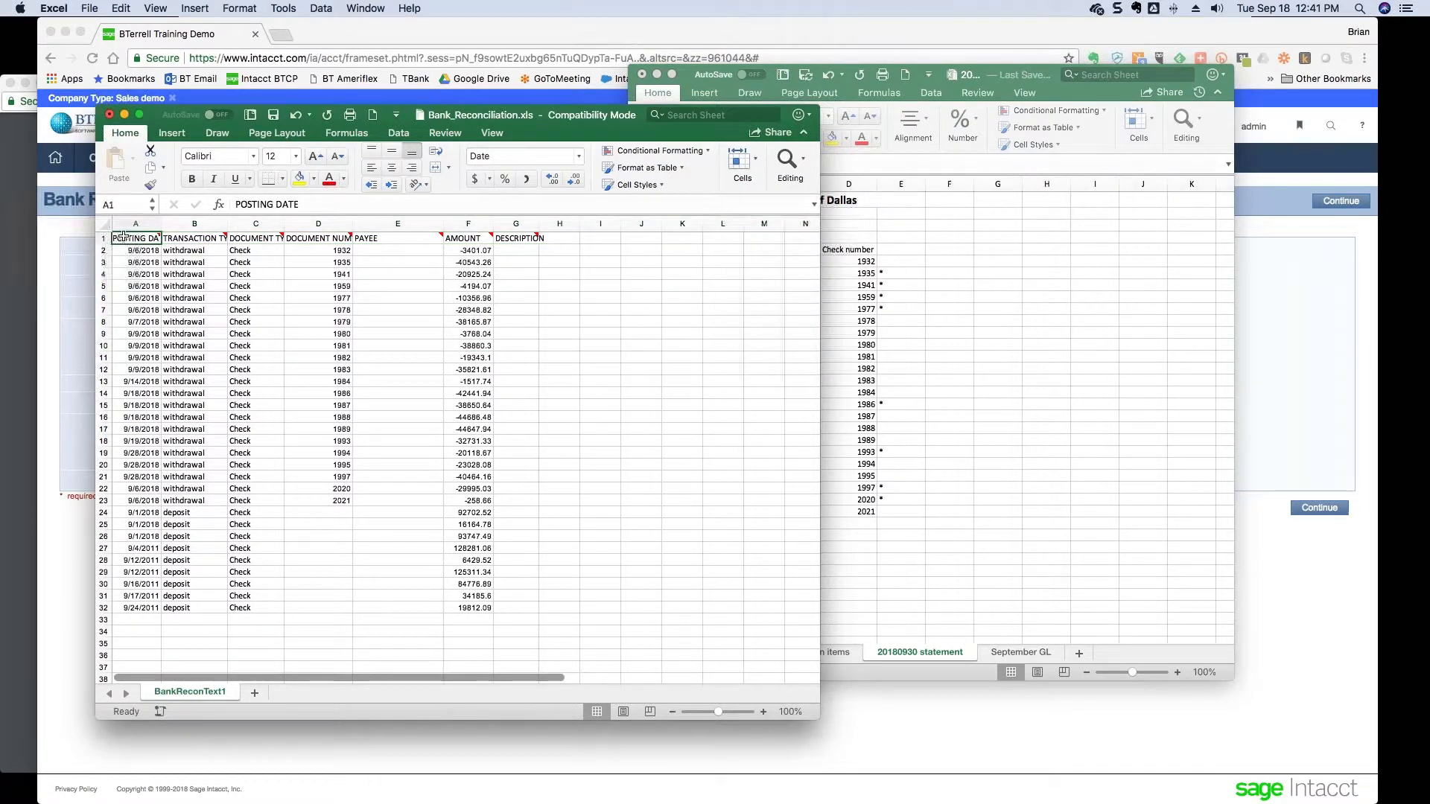
{"action": "scroll", "coordinate": [295, 297], "scroll_direction": "down", "scroll_amount": 1}
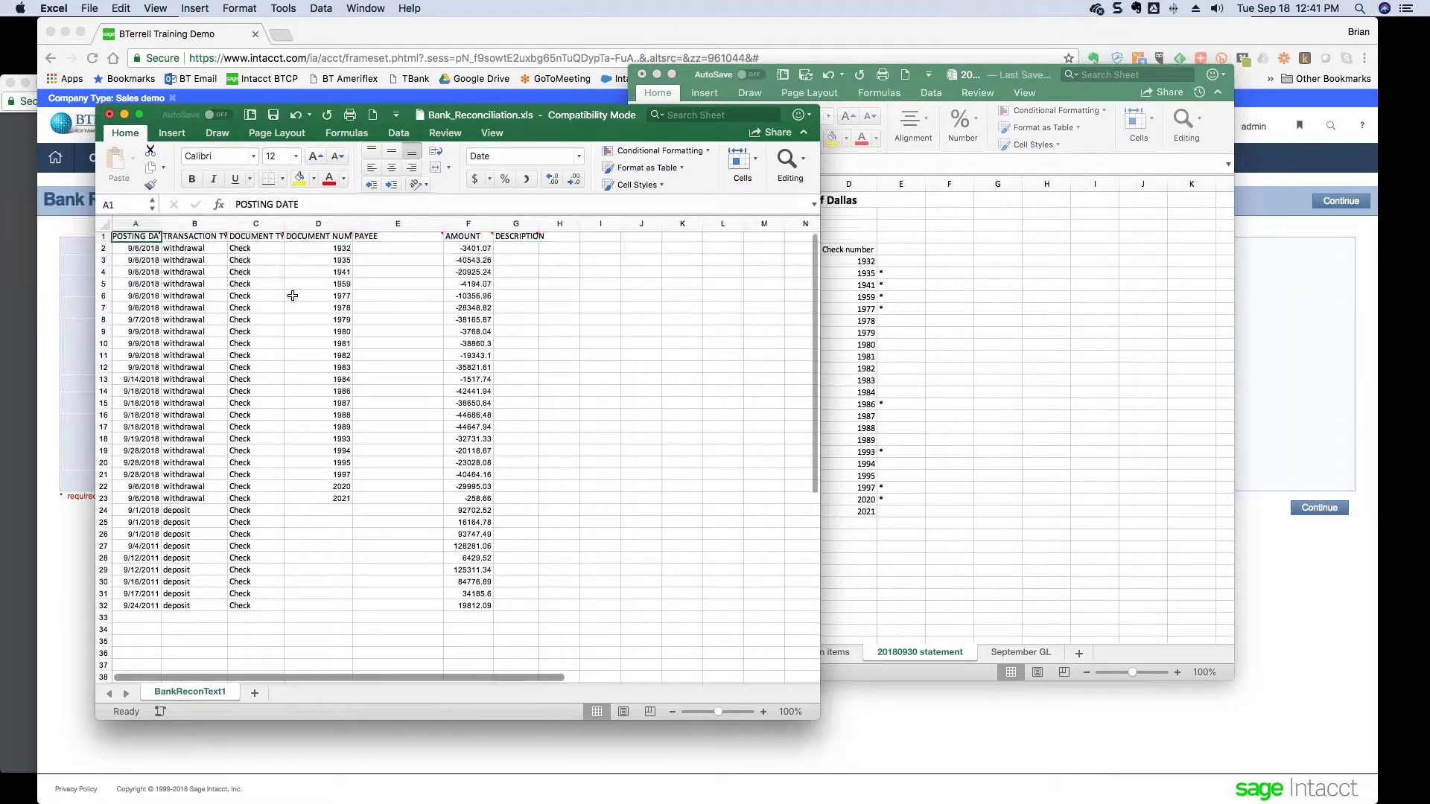
- Save the workbook in Desktop > reconciliation as '20180930 bank statement' in CSV UTF-8 (Comma delimited) format
{"action": "left_click", "coordinate": [88, 9]}
{"action": "left_click", "coordinate": [102, 122]}
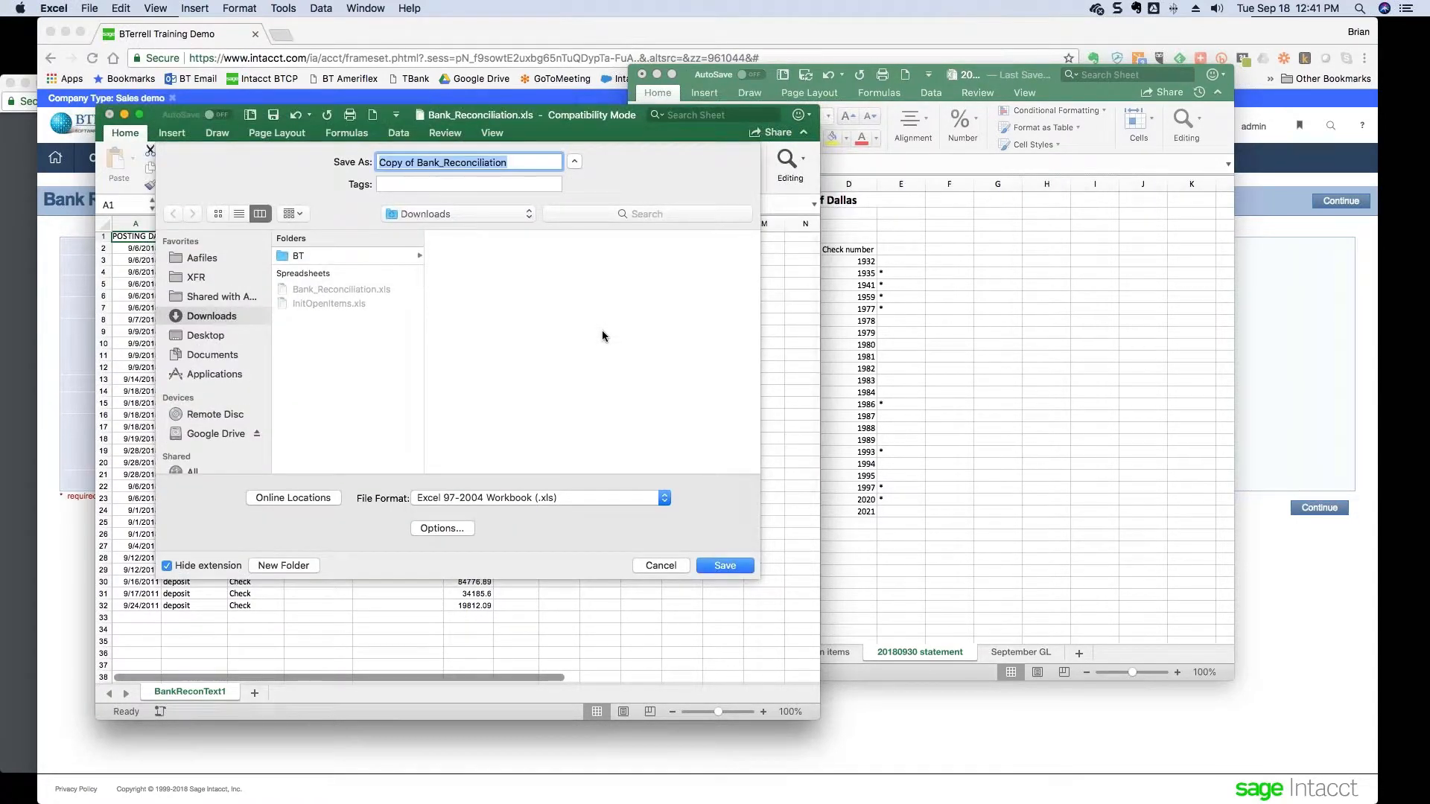
{"action": "left_click", "coordinate": [212, 337]}
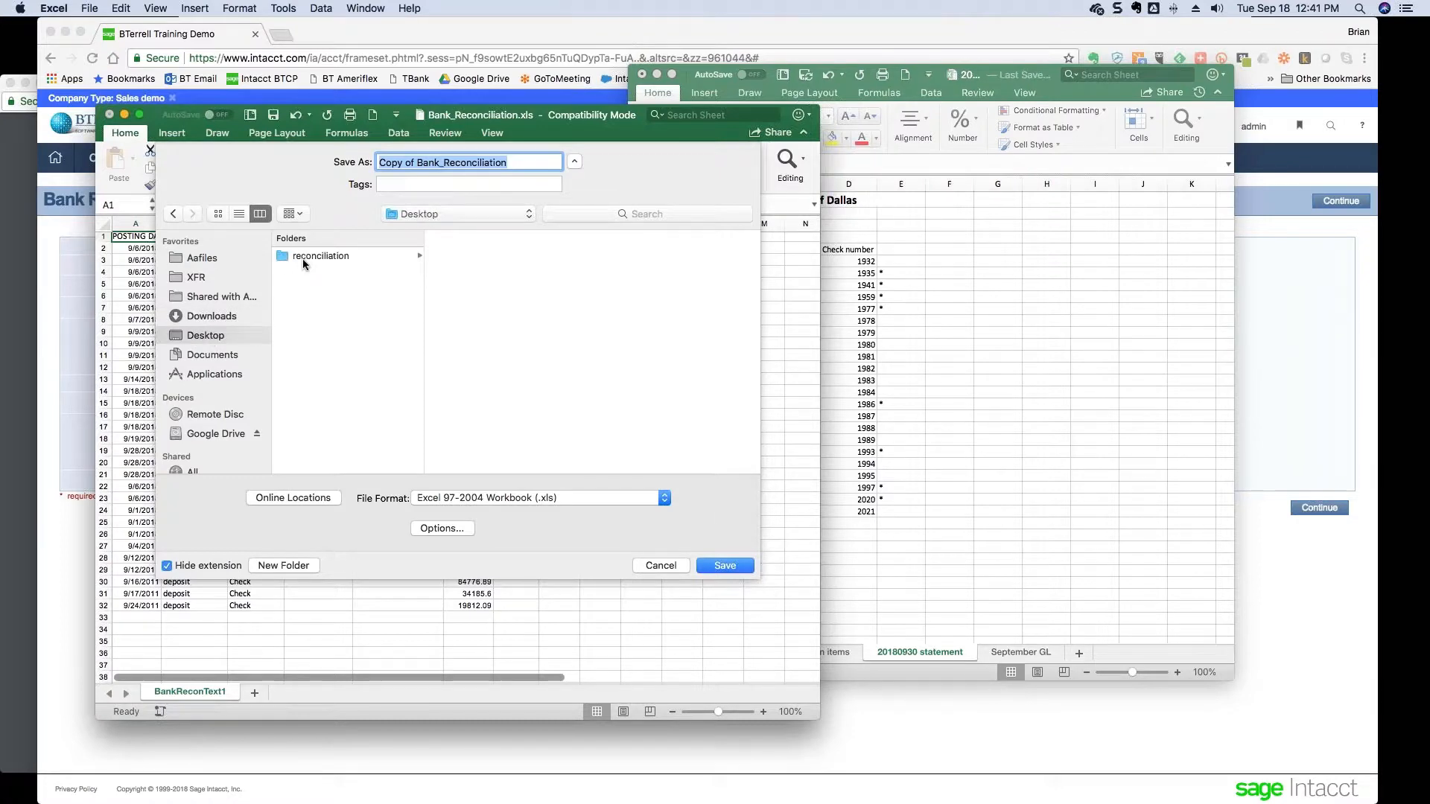
{"action": "left_click", "coordinate": [304, 259]}
{"action": "left_click", "coordinate": [379, 161]}
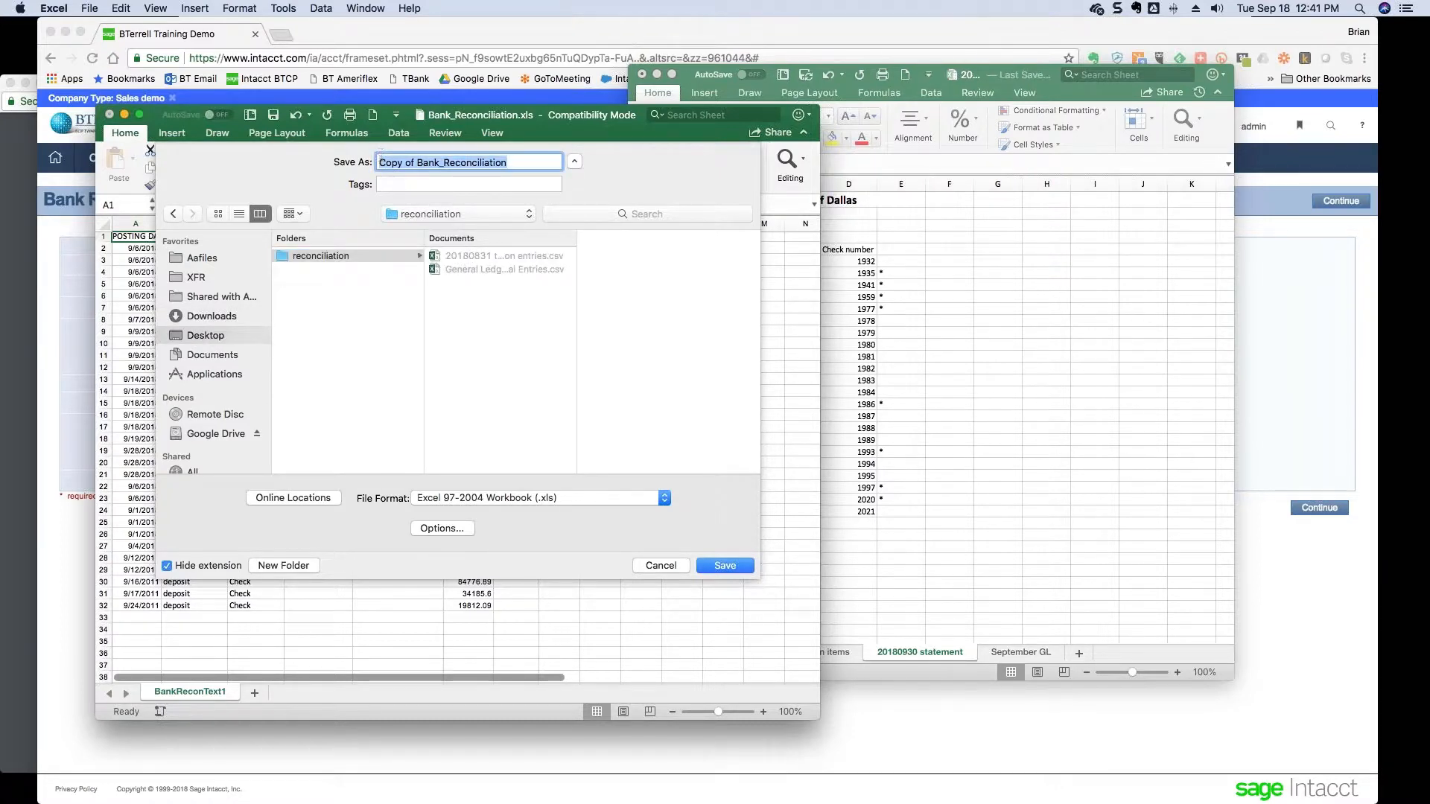
{"action": "type", "text": "208"}
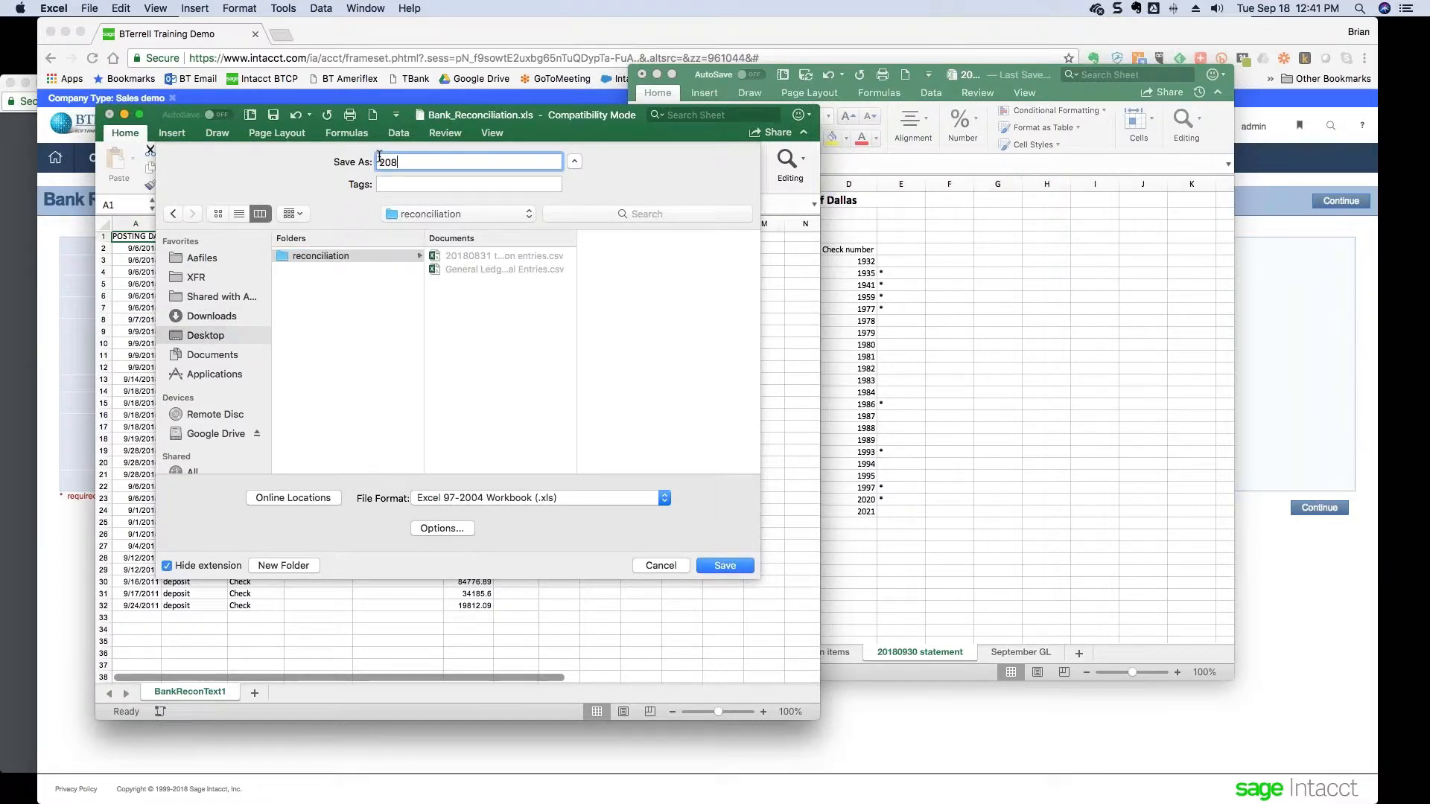
{"action": "key", "text": "BackSpace"}
{"action": "type", "text": "180930bank"}
{"action": "key", "text": "BackSpace"}
{"action": "key", "text": "BackSpace"}
{"action": "key", "text": "BackSpace"}
{"action": "key", "text": "BackSpace"}
{"action": "key", "text": "BackSpace"}
{"action": "type", "text": "bank statement"}
{"action": "left_click", "coordinate": [514, 504]}
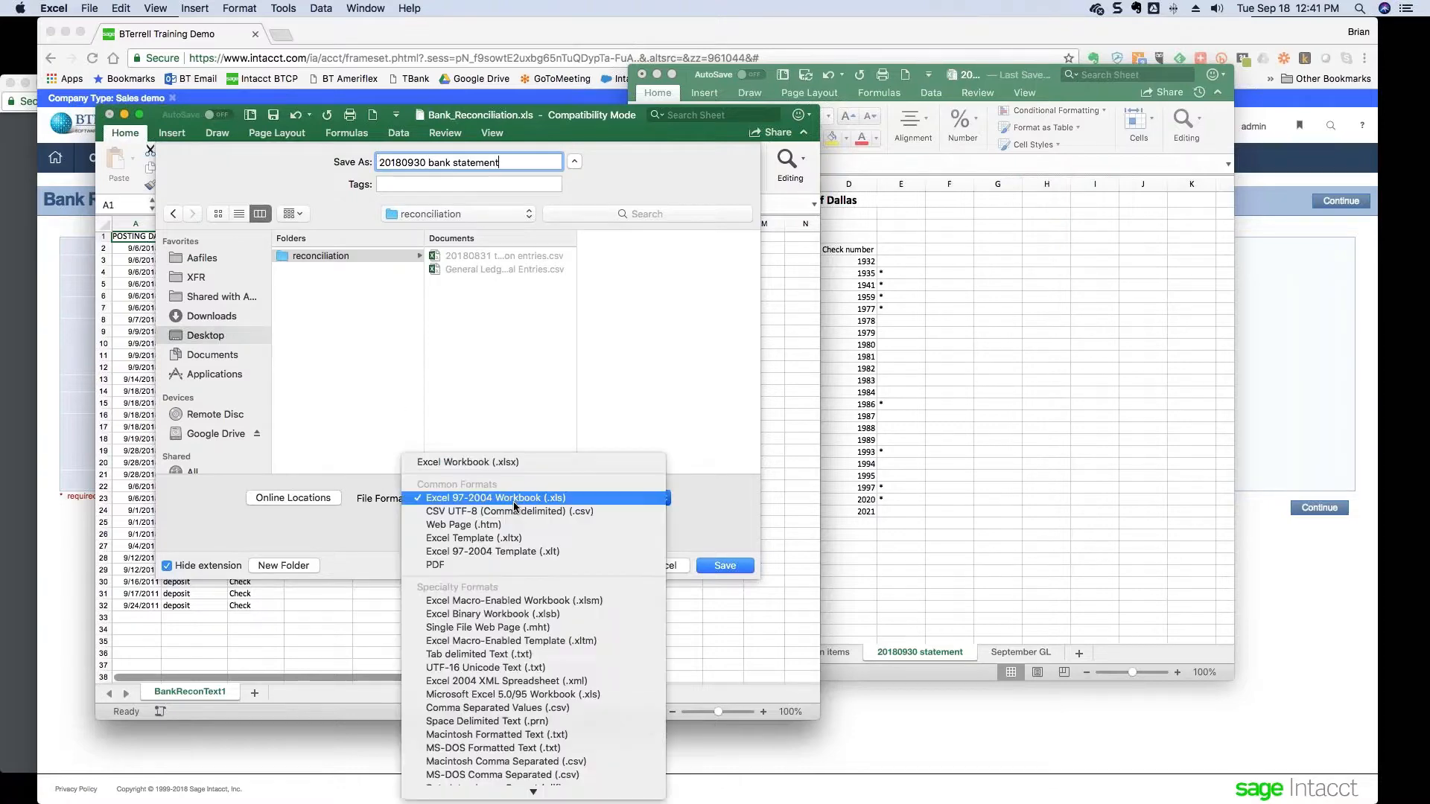
{"action": "left_click", "coordinate": [514, 512]}
{"action": "left_click", "coordinate": [735, 569]}
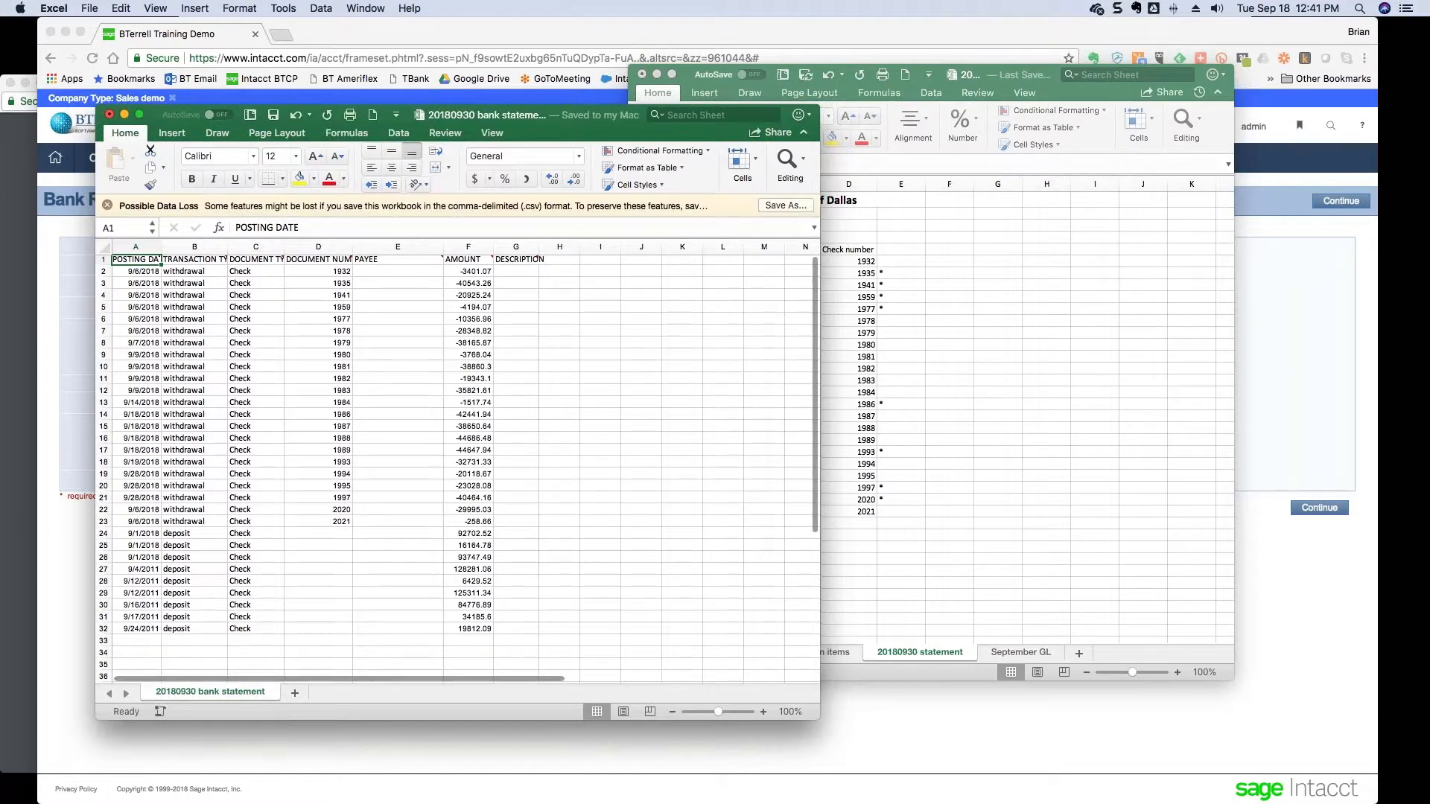
- Attach the 20180930 bank statement file and keep Automatch with review as the mode
{"action": "left_click", "coordinate": [84, 571]}
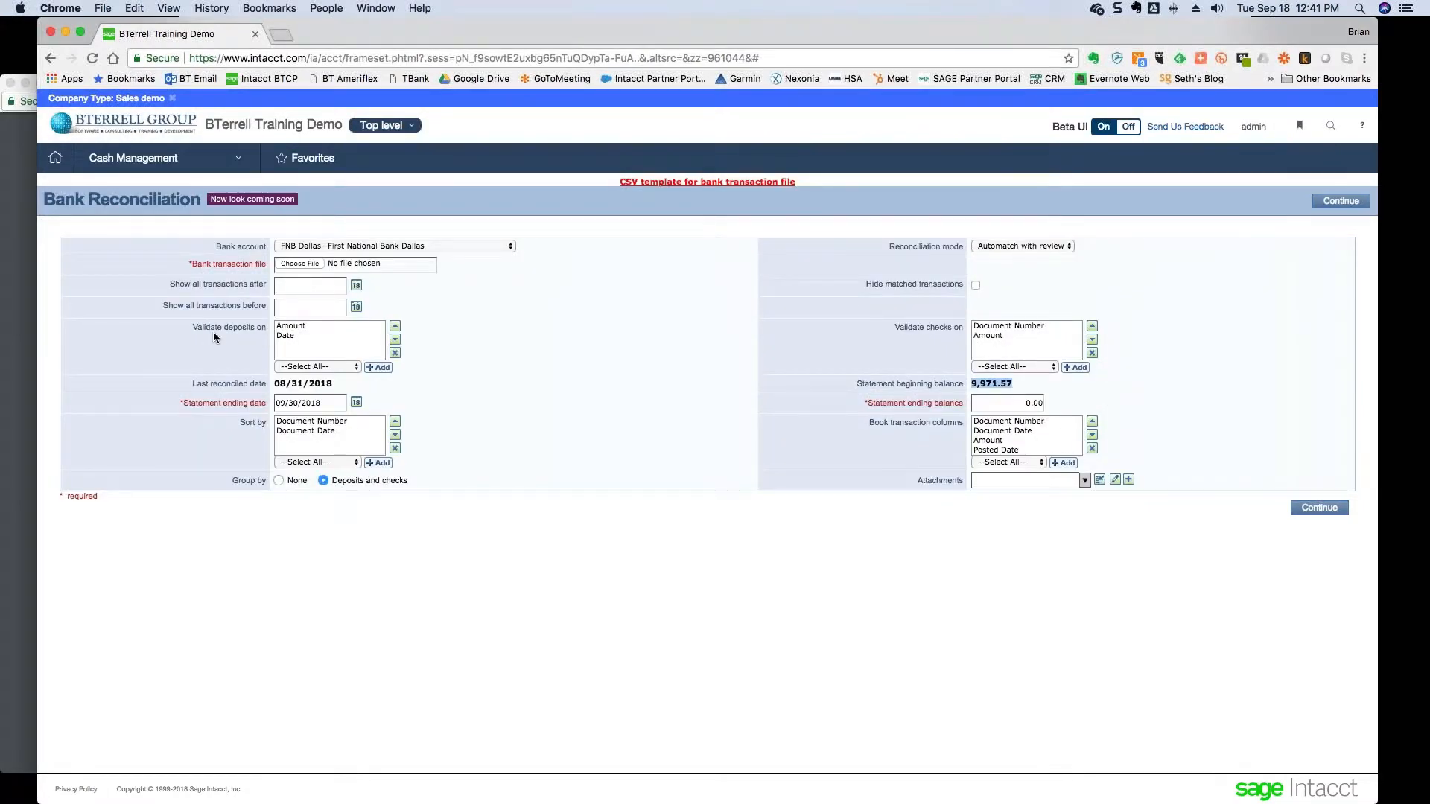
{"action": "left_click", "coordinate": [293, 266]}
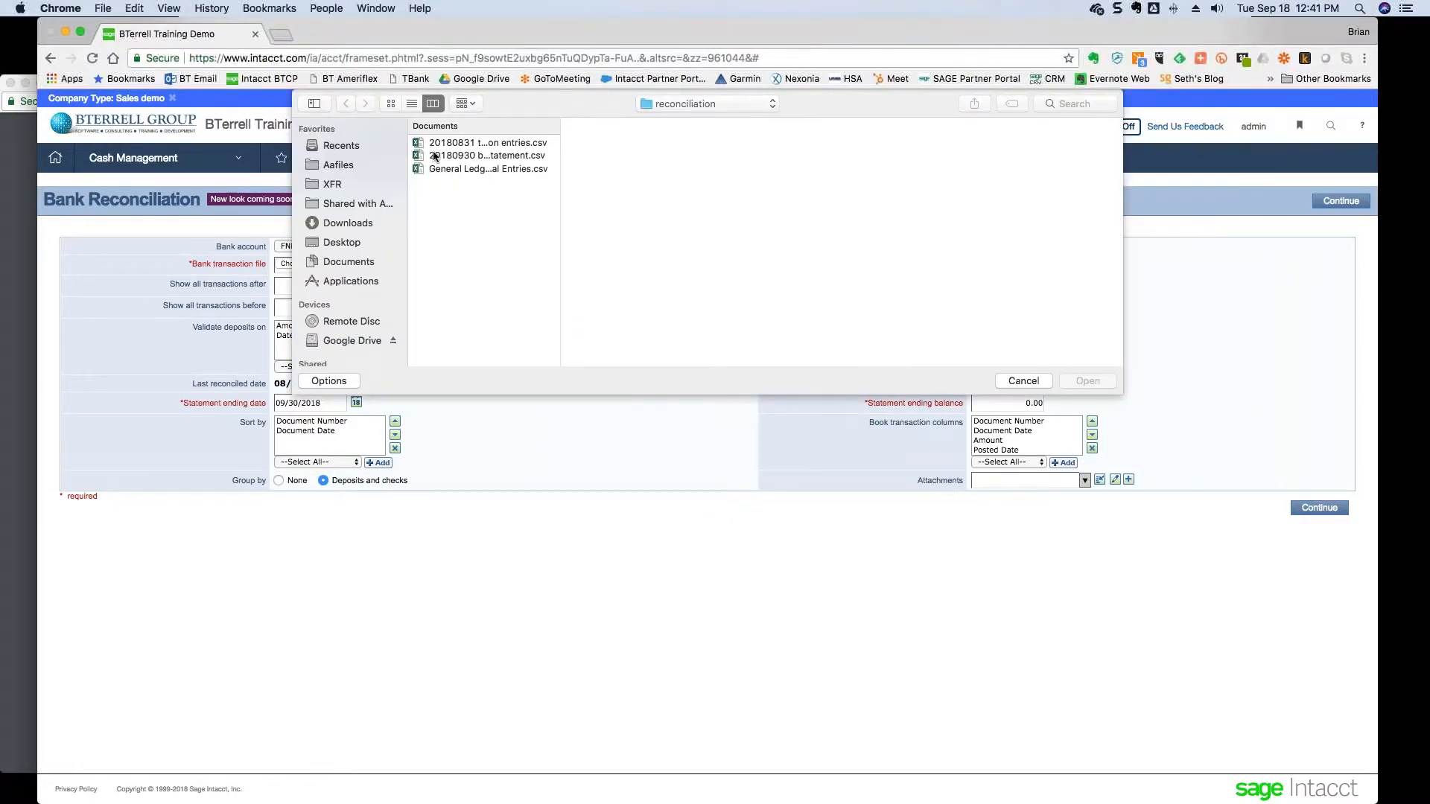
{"action": "left_click", "coordinate": [435, 156]}
{"action": "left_click", "coordinate": [1087, 381]}
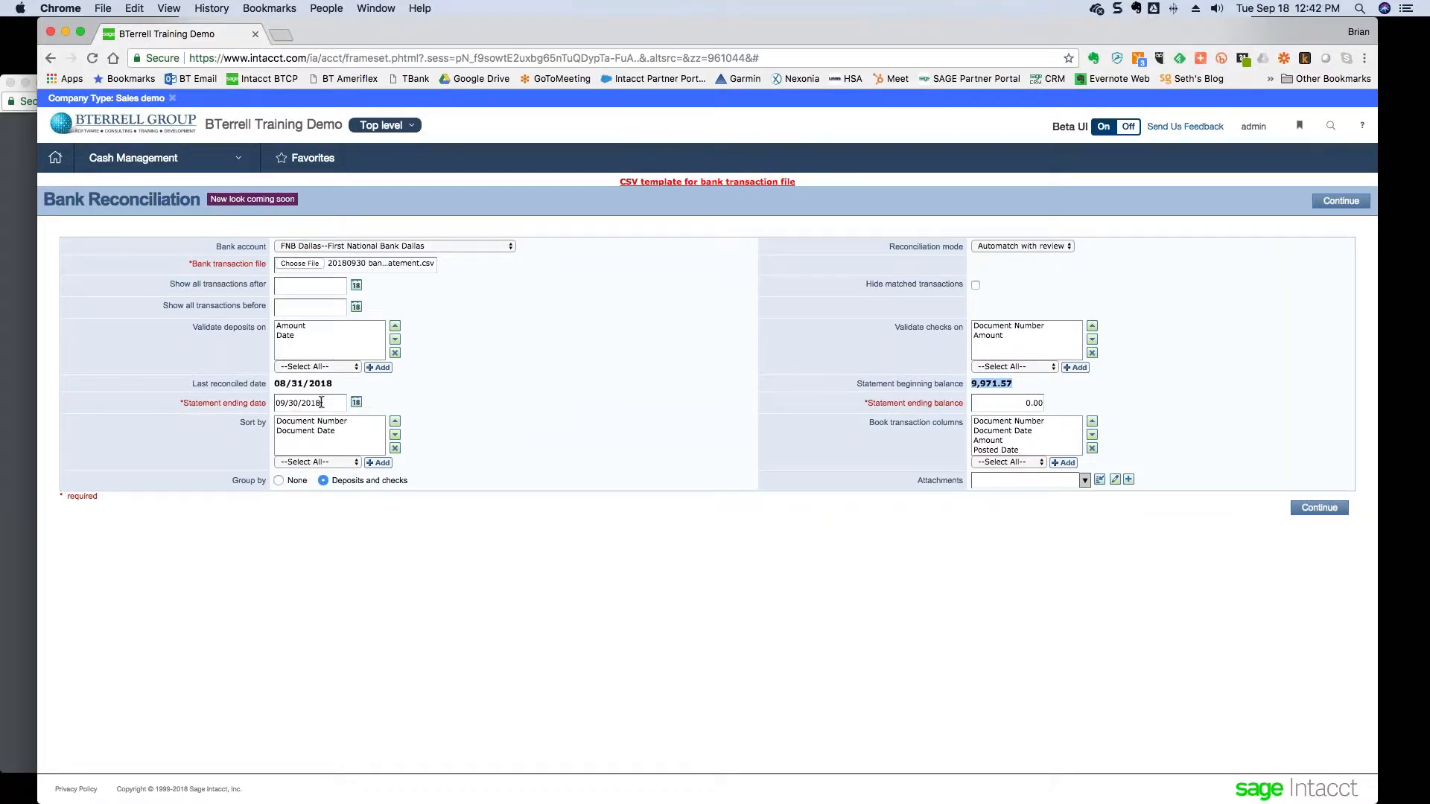
{"action": "left_click_drag", "start_coordinate": [326, 403], "coordinate": [276, 403]}
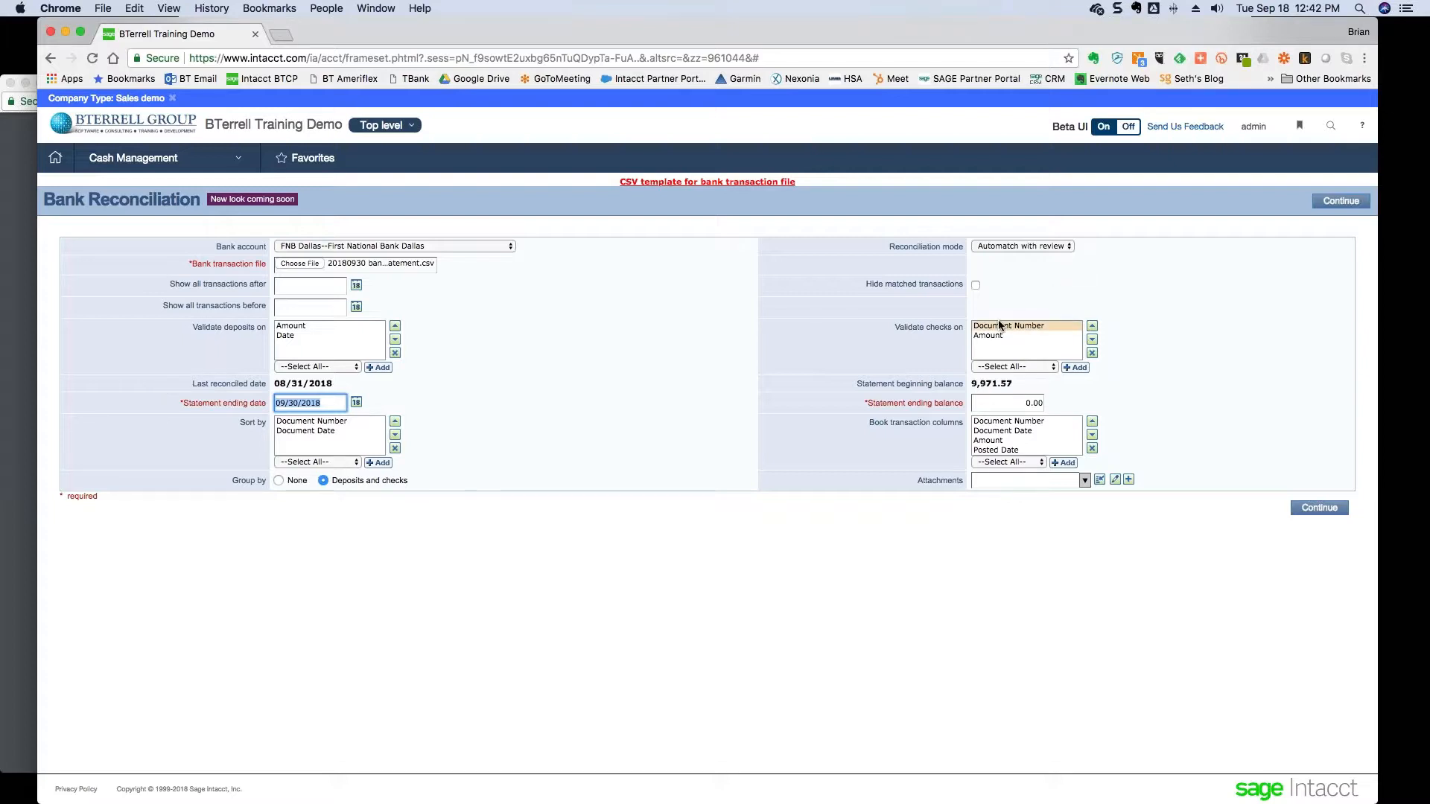
{"action": "left_click", "coordinate": [1030, 248]}
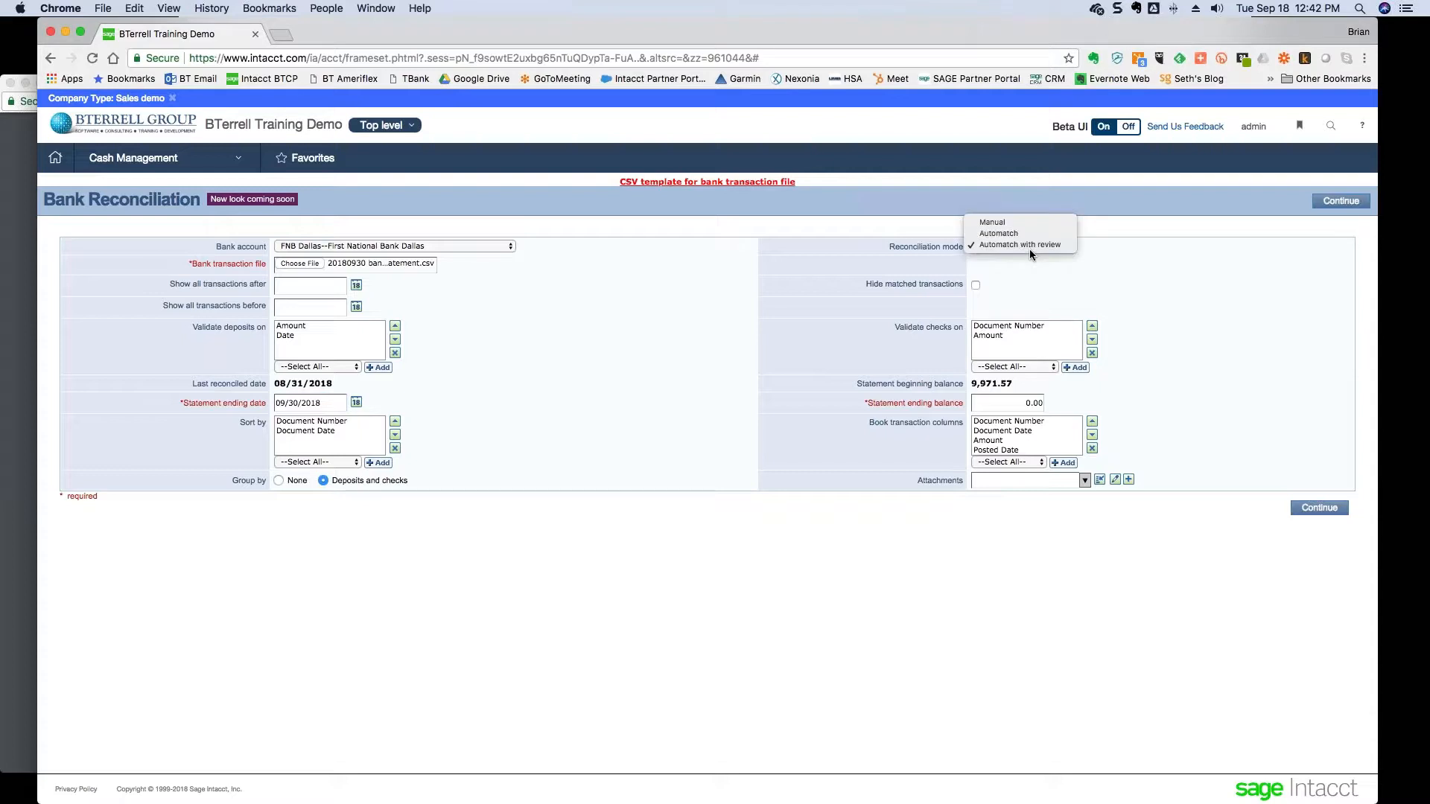
{"action": "left_click", "coordinate": [1029, 248]}
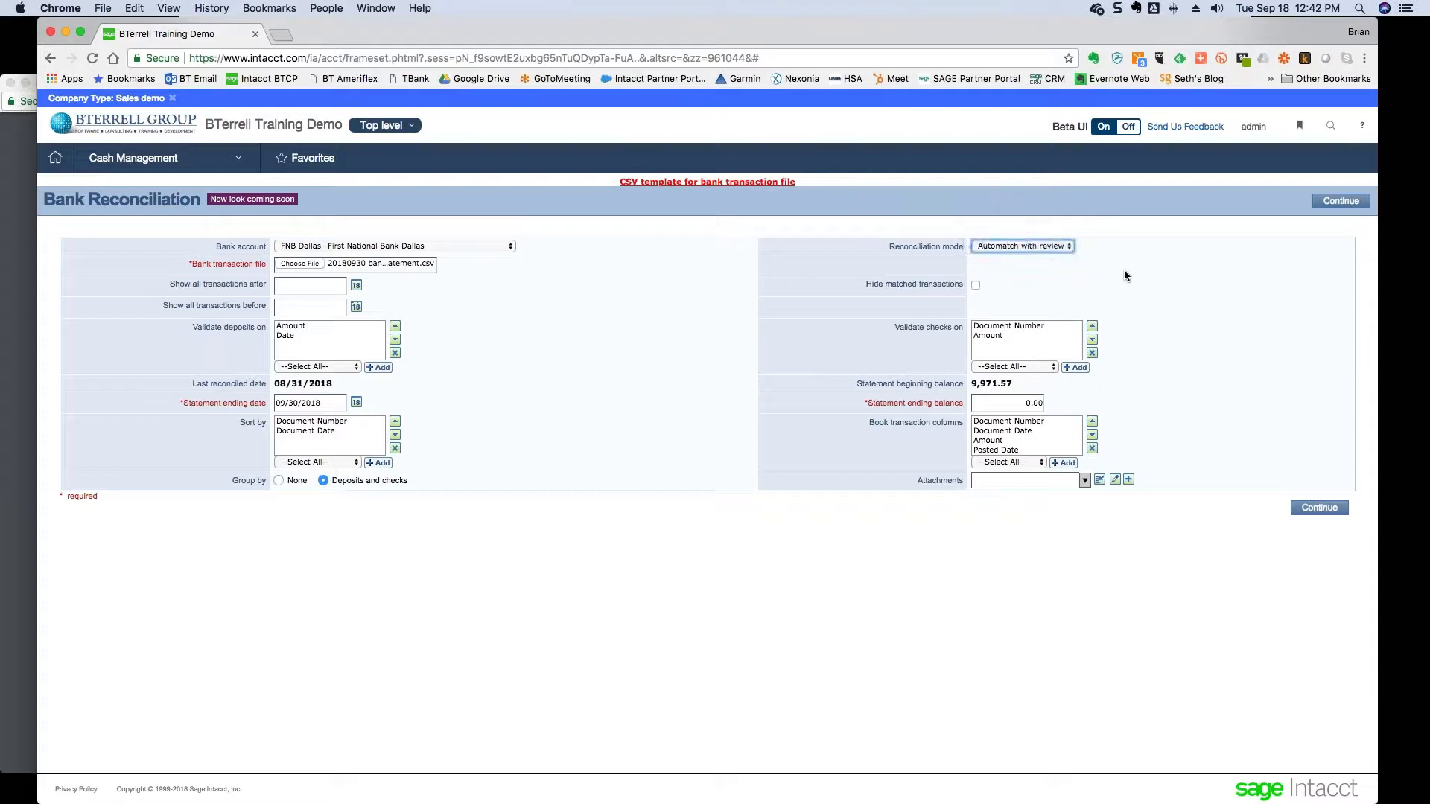
- Enter 48,828.85 as the statement ending balance, checked against Excel cell B44, and continue
{"action": "left_click", "coordinate": [1010, 405]}
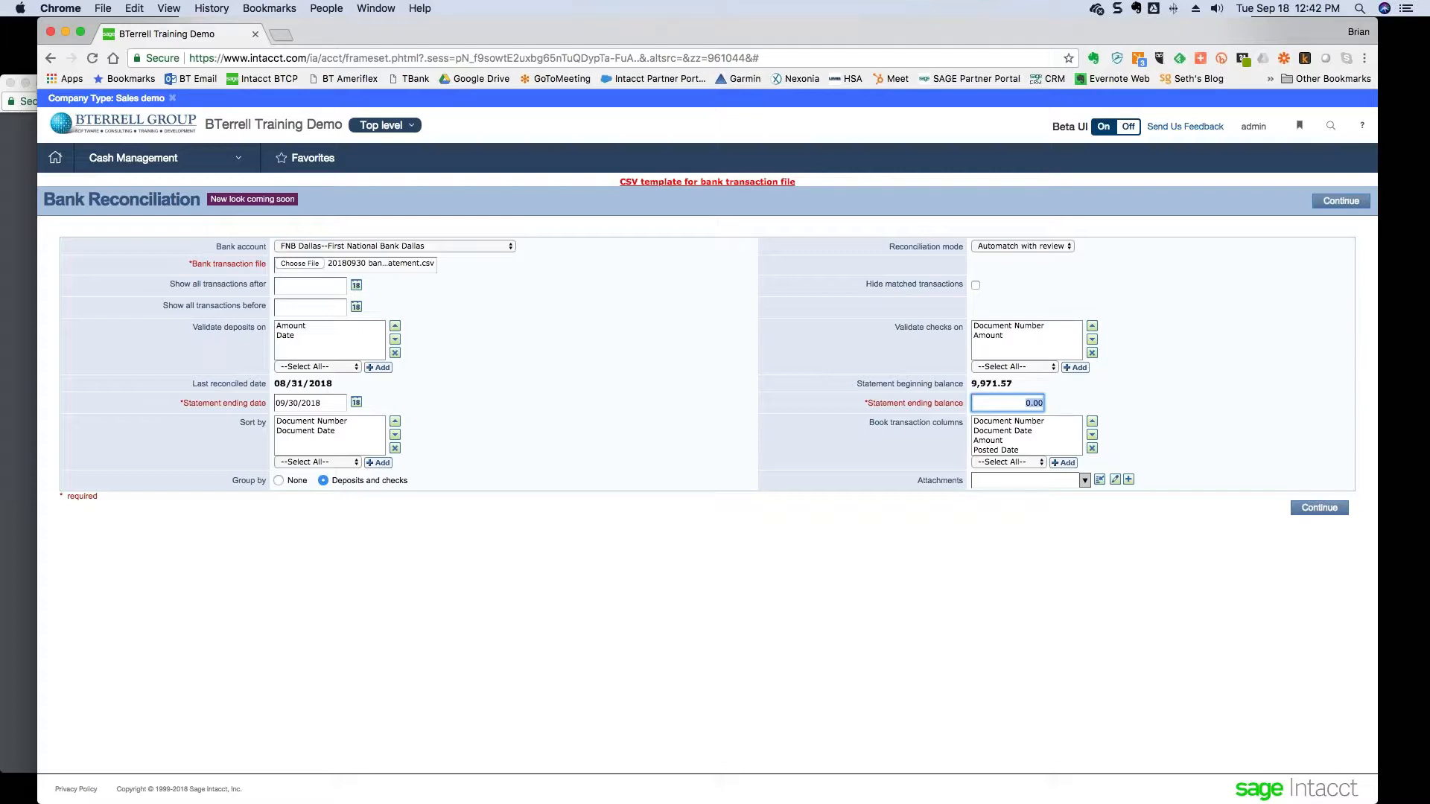
{"action": "key", "text": "super+Tab"}
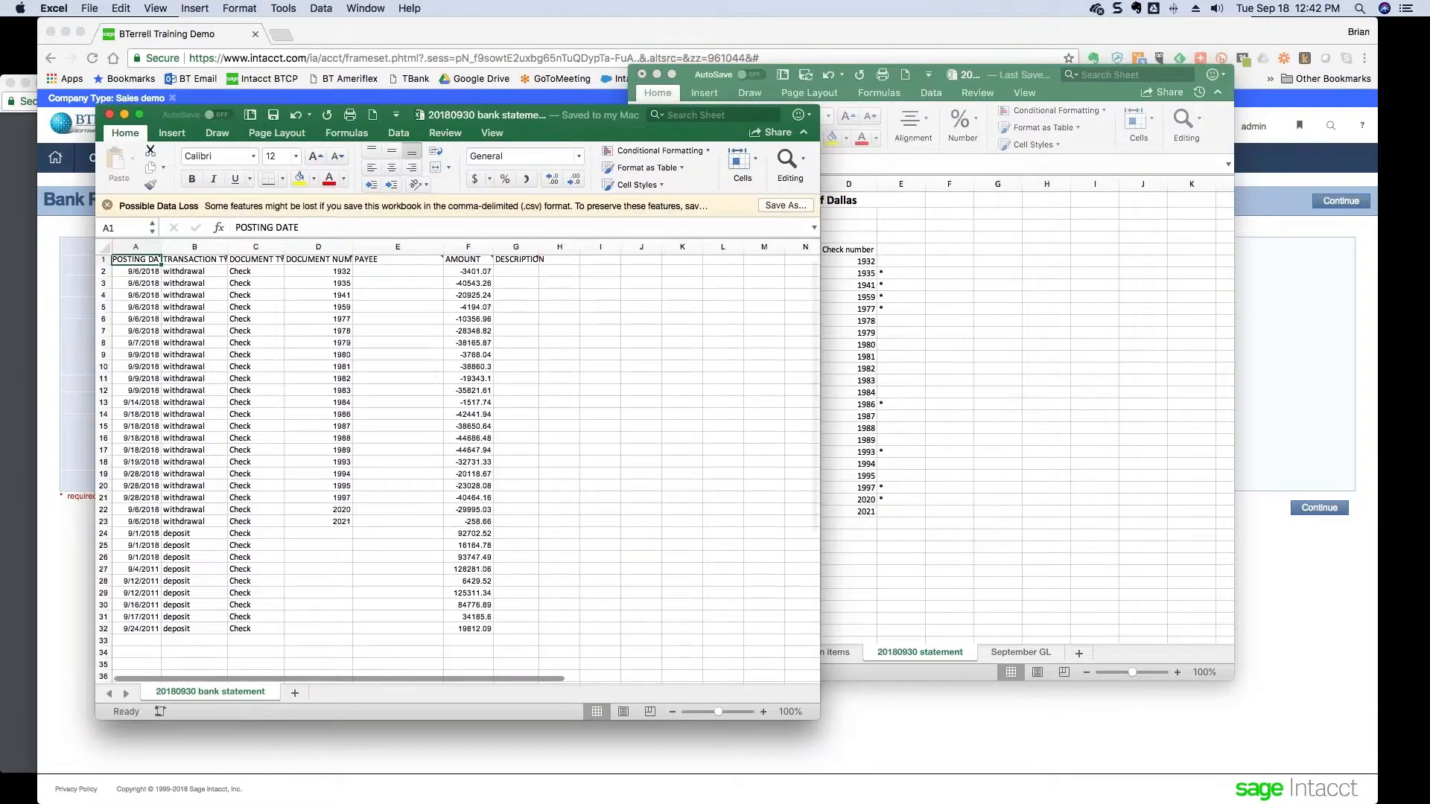
{"action": "left_click", "coordinate": [762, 525]}
{"action": "scroll", "coordinate": [742, 585], "scroll_direction": "down", "scroll_amount": 4}
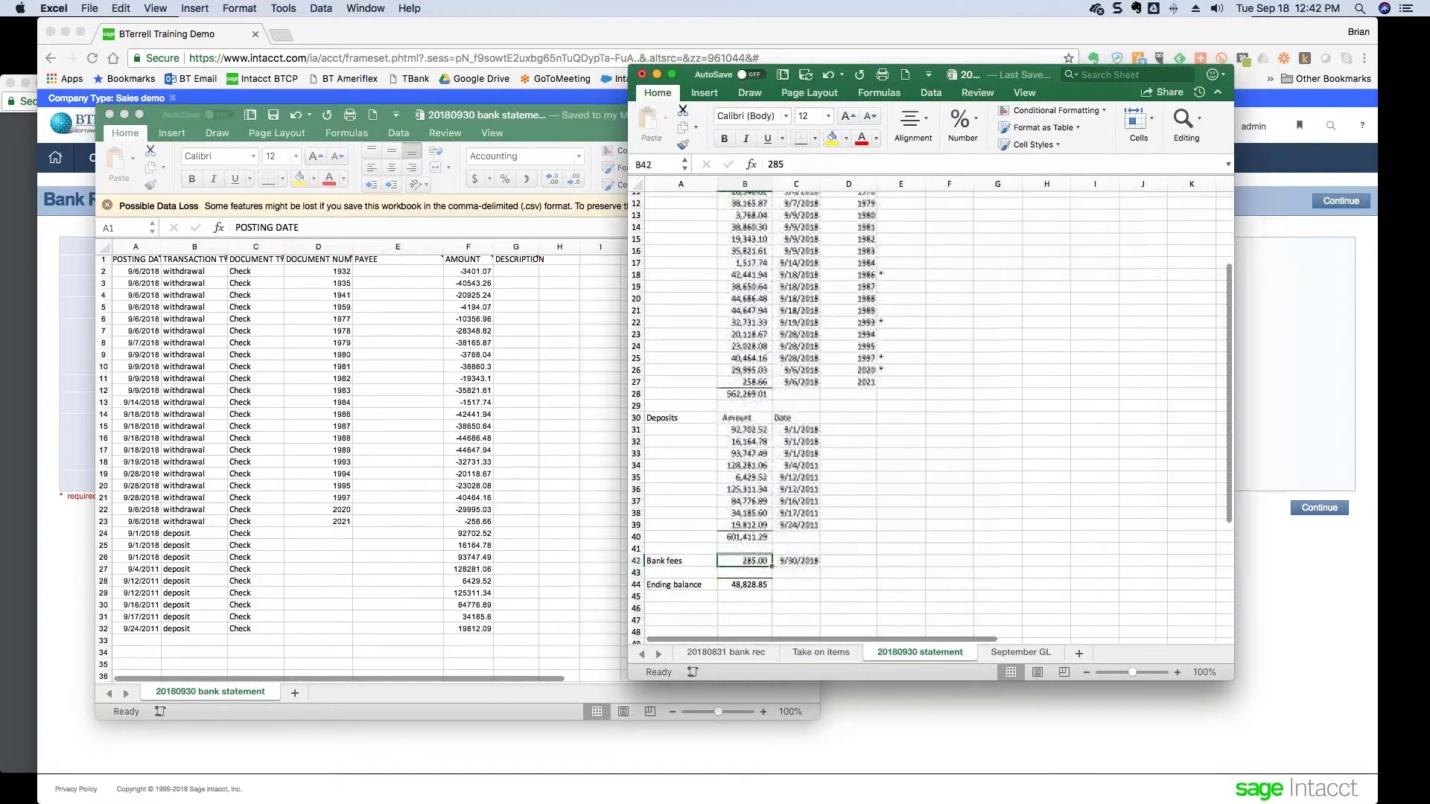
{"action": "left_click", "coordinate": [741, 584]}
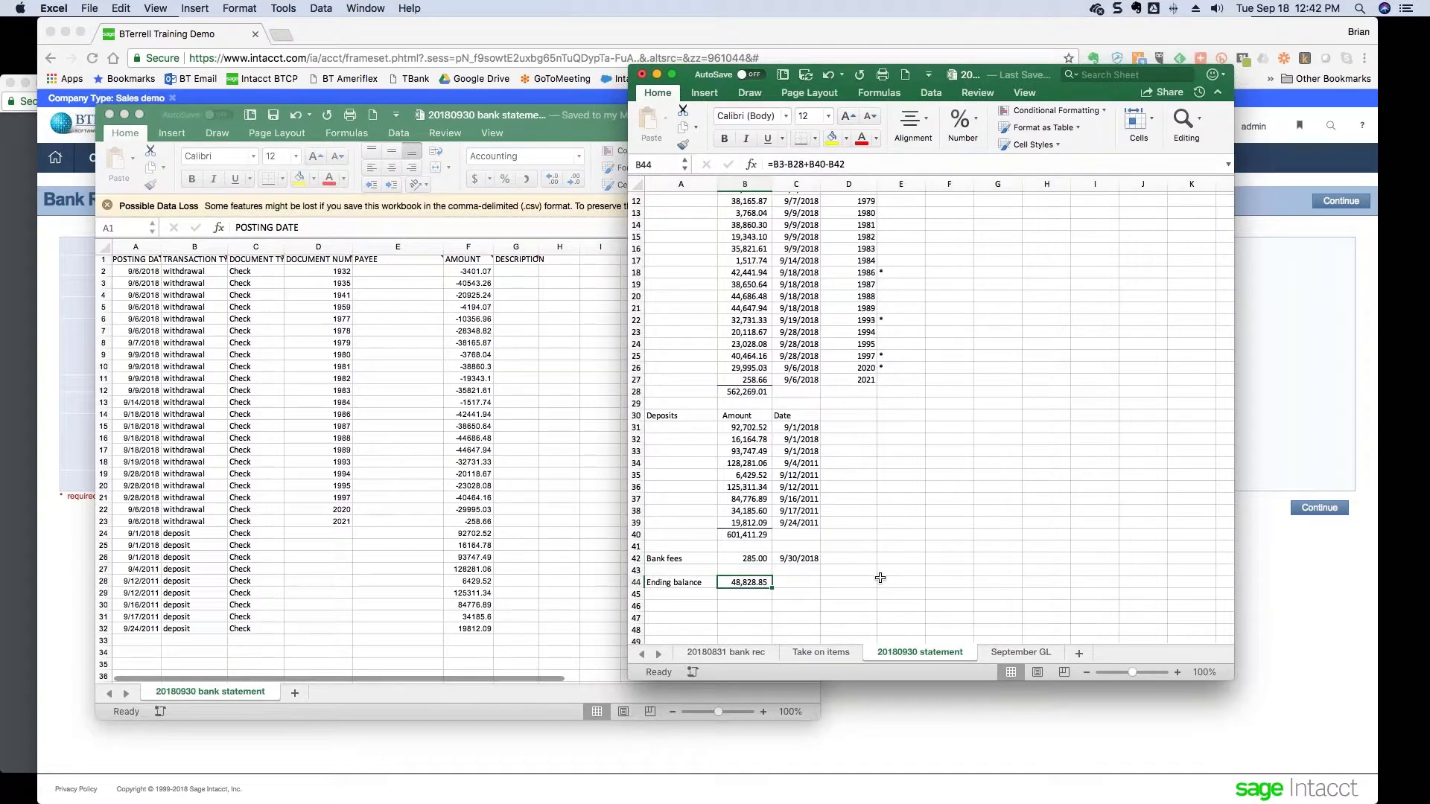
{"action": "key", "text": "super+Tab"}
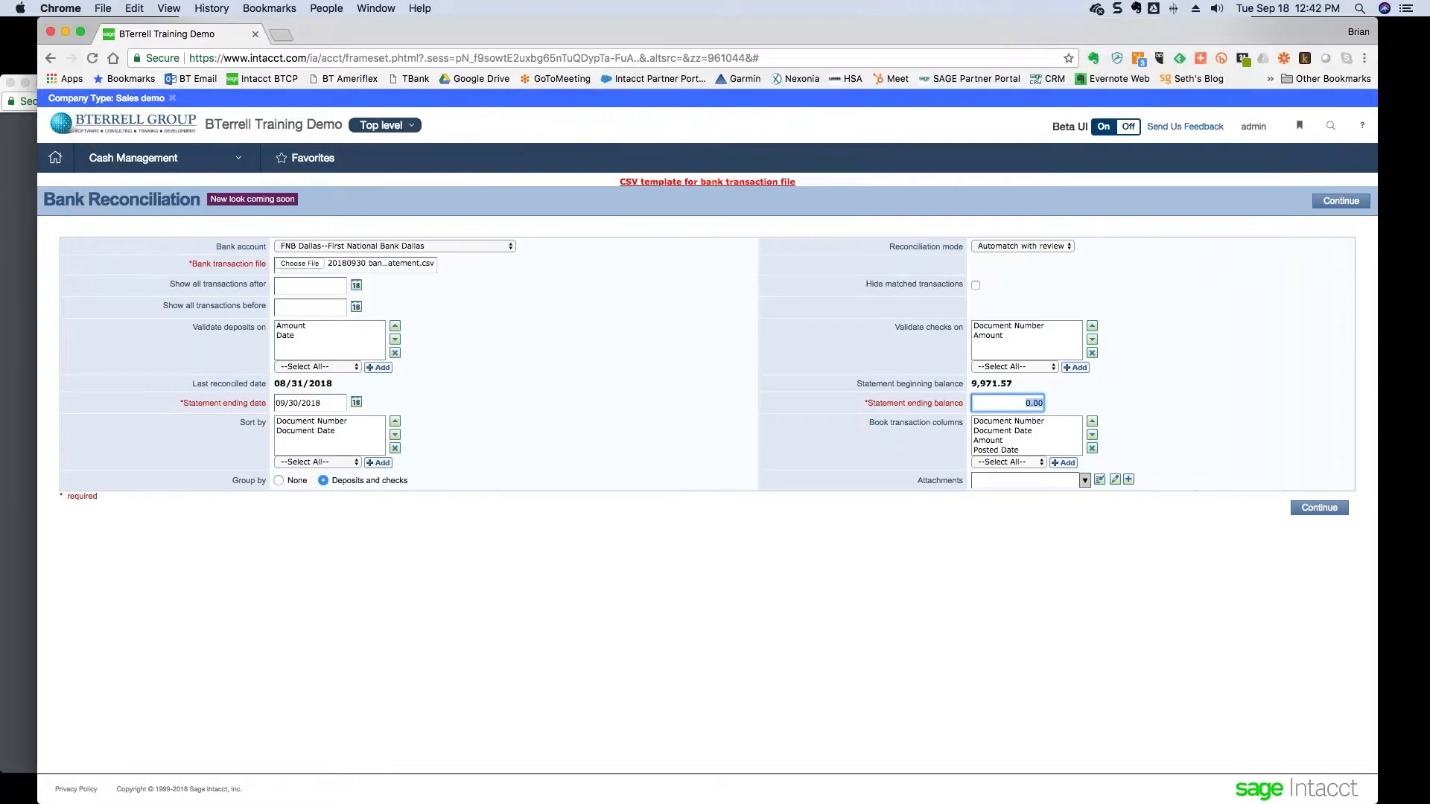
{"action": "type", "text": "48,828.85"}
{"action": "left_click", "coordinate": [726, 588]}
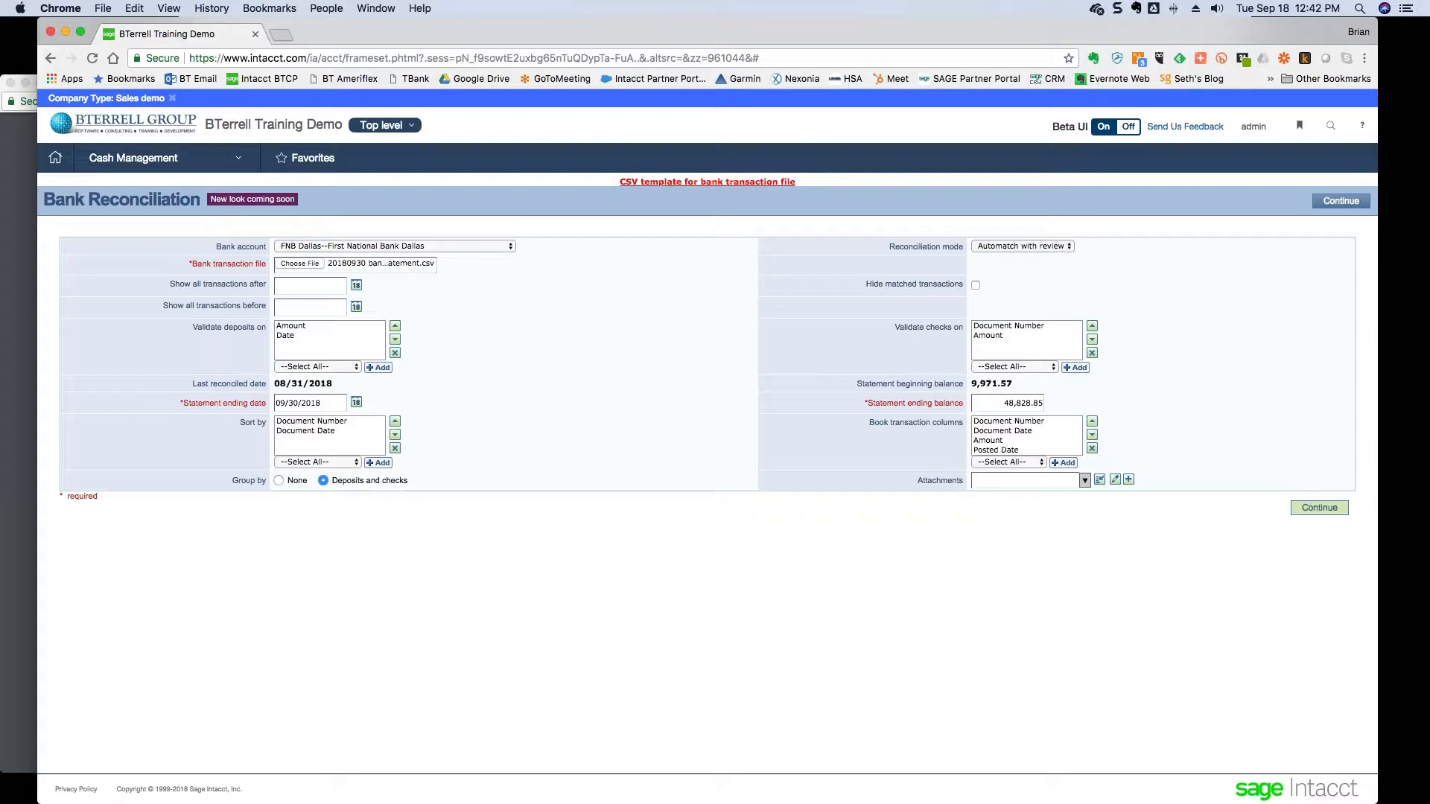
{"action": "left_click", "coordinate": [1333, 509]}
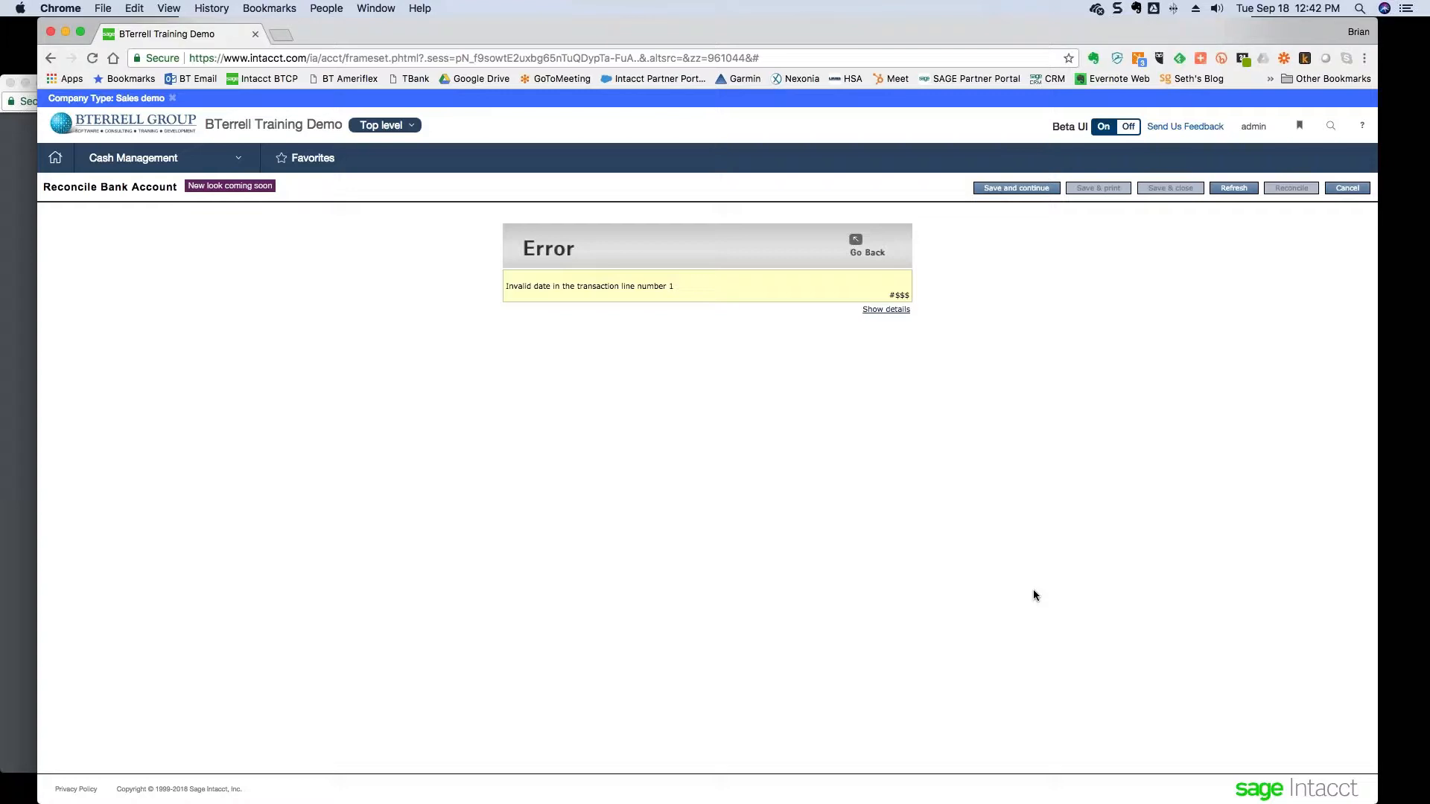
- Go back from the invalid transaction date error to the Bank Reconciliation form
{"action": "left_click", "coordinate": [857, 242]}
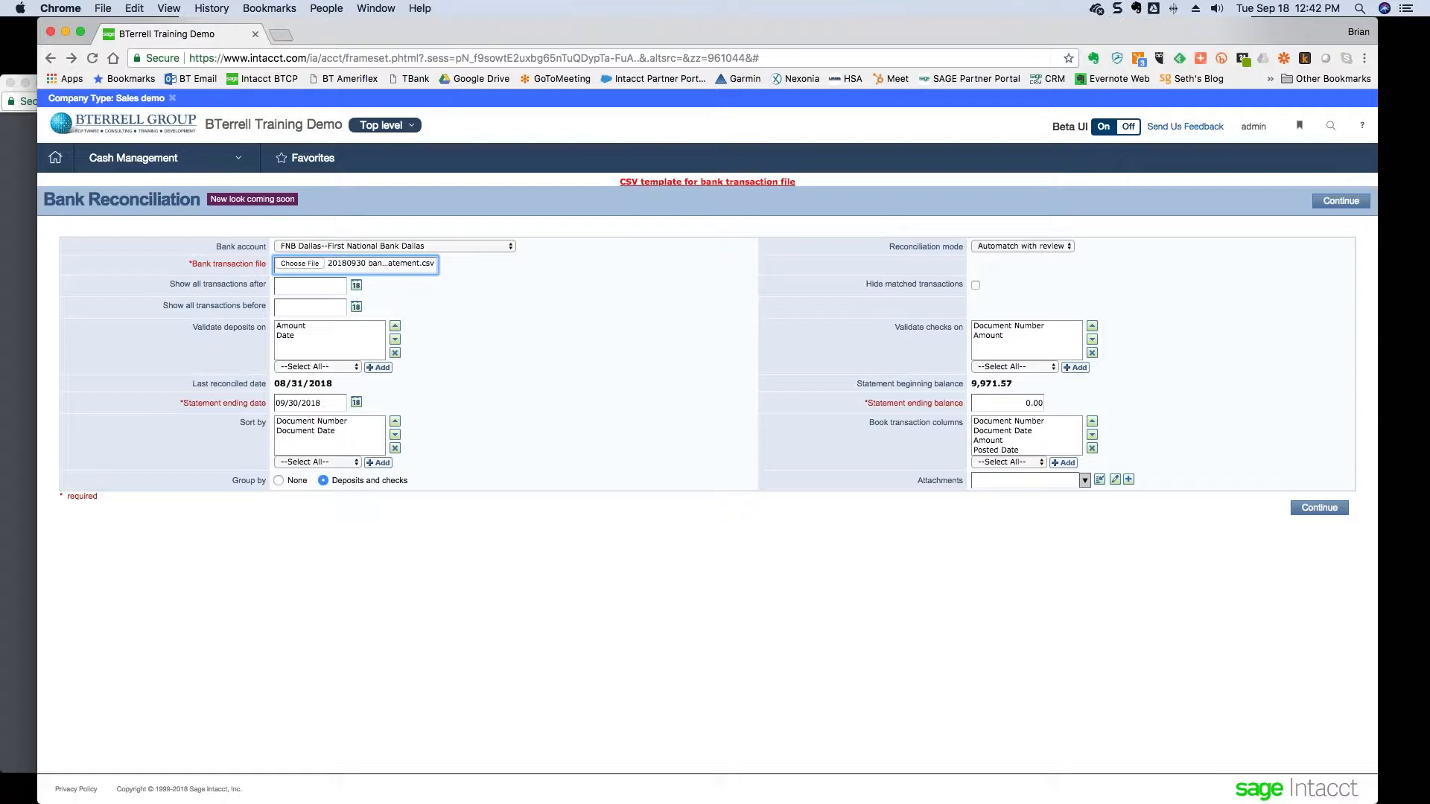
{"action": "key", "text": "super+Tab"}
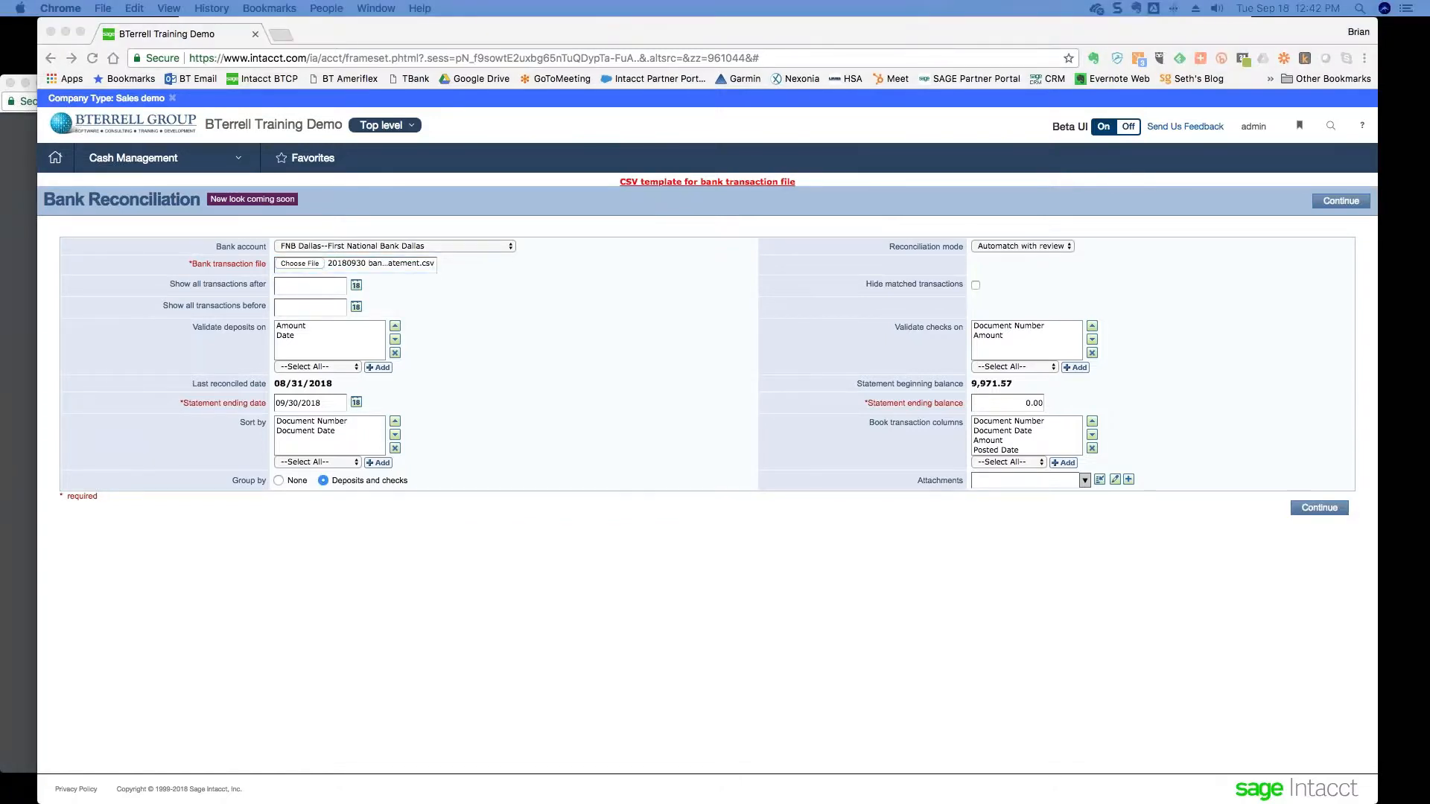
- Open the 20180930 bank statement CSV from the reconciliation folder in TextEdit
{"action": "left_click_drag", "start_coordinate": [0, 338], "coordinate": [381, 271]}
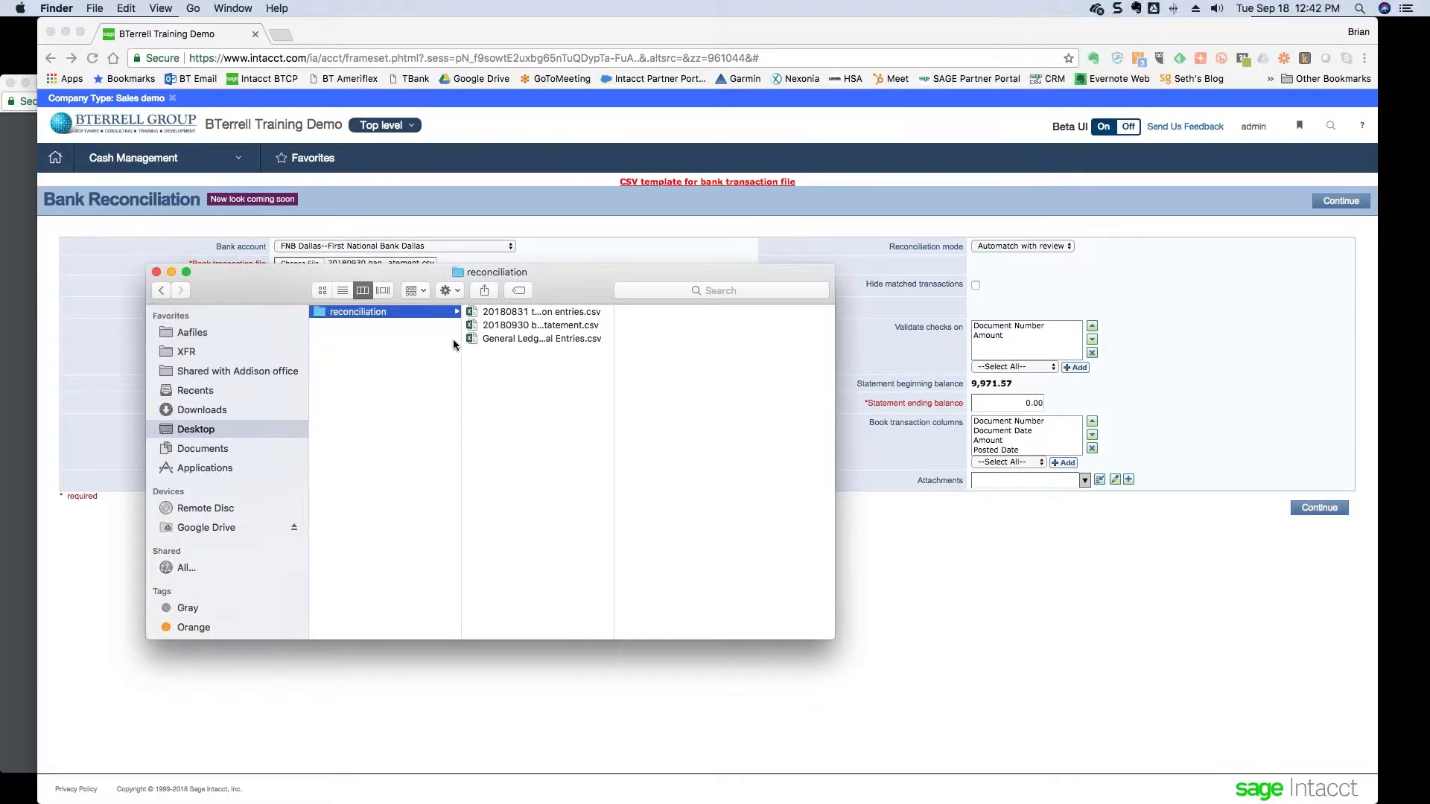
{"action": "left_click", "coordinate": [502, 328]}
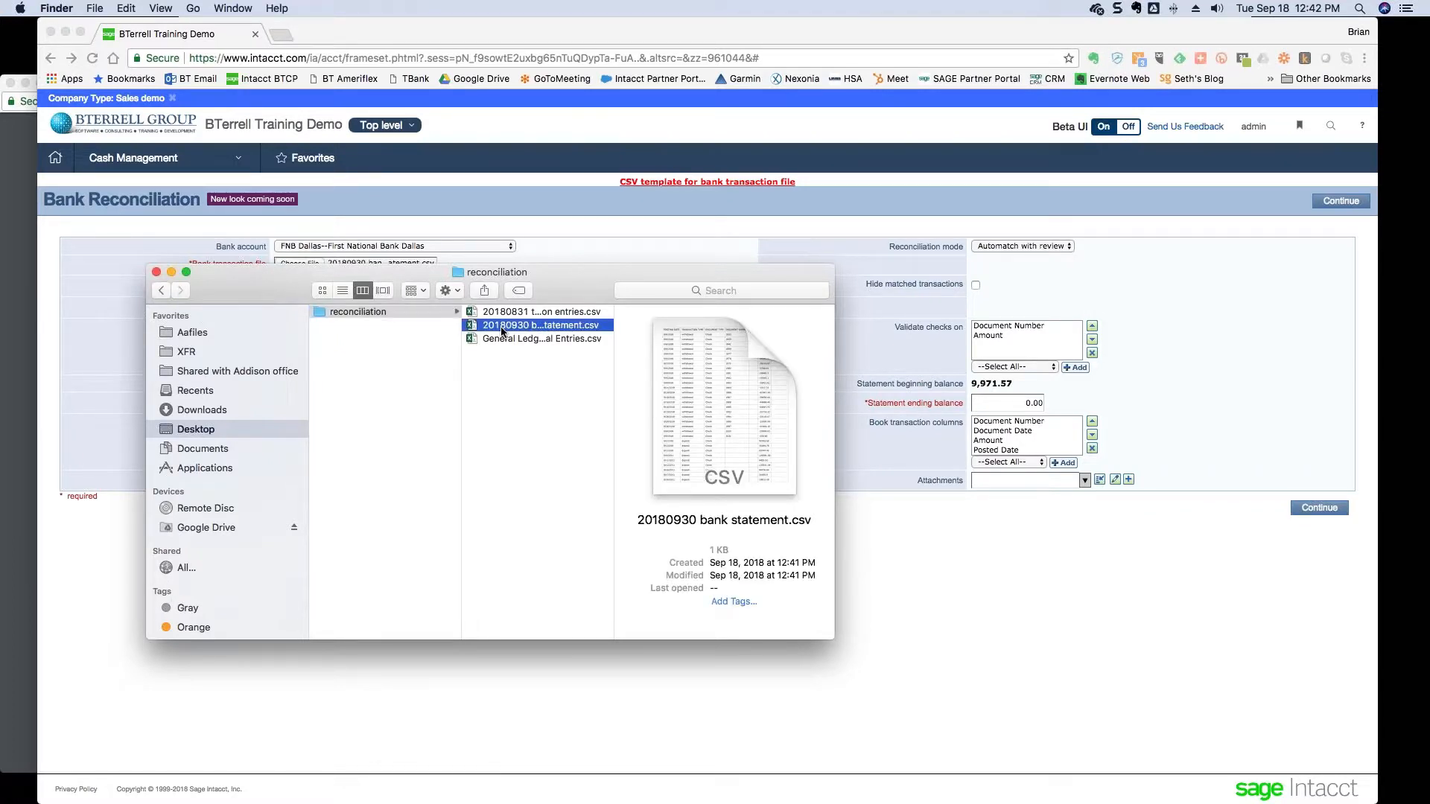
{"action": "right_click", "coordinate": [501, 330]}
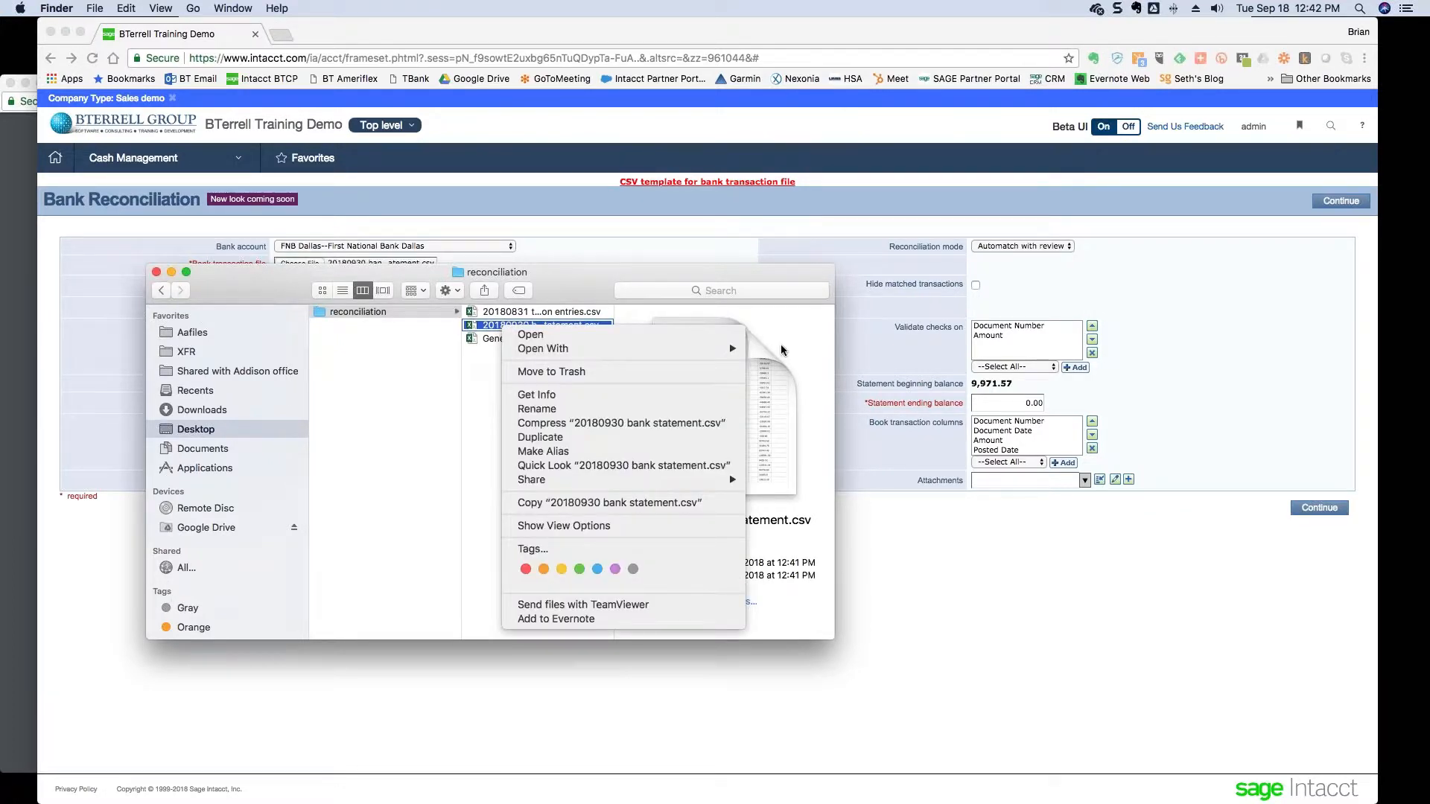
{"action": "mouse_move", "coordinate": [566, 349]}
{"action": "left_click", "coordinate": [803, 408]}
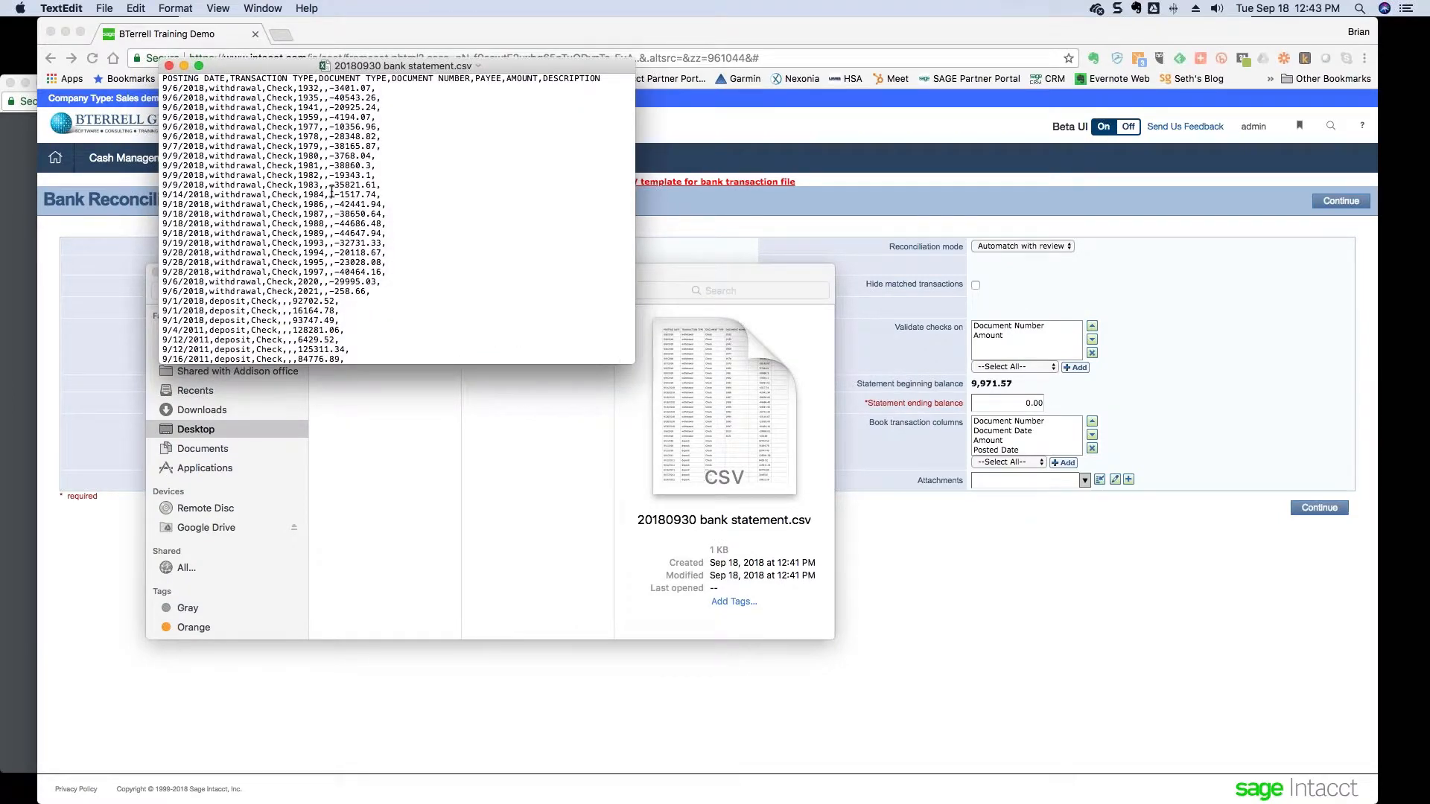
- Retype the first character of the first data row as 9, save the CSV, and close it
{"action": "left_click", "coordinate": [179, 88]}
{"action": "key", "text": "Delete"}
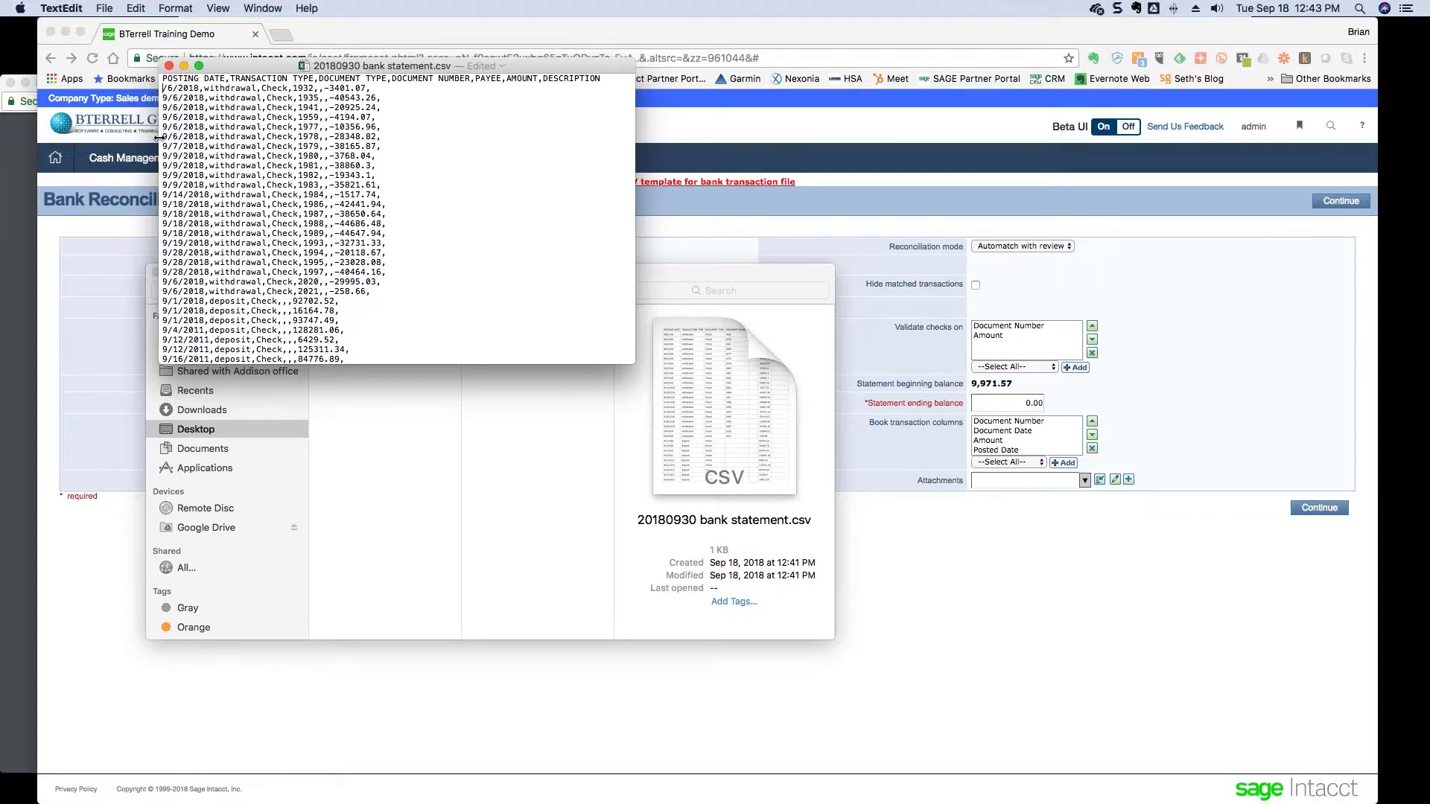
{"action": "type", "text": "9"}
{"action": "left_click", "coordinate": [105, 9]}
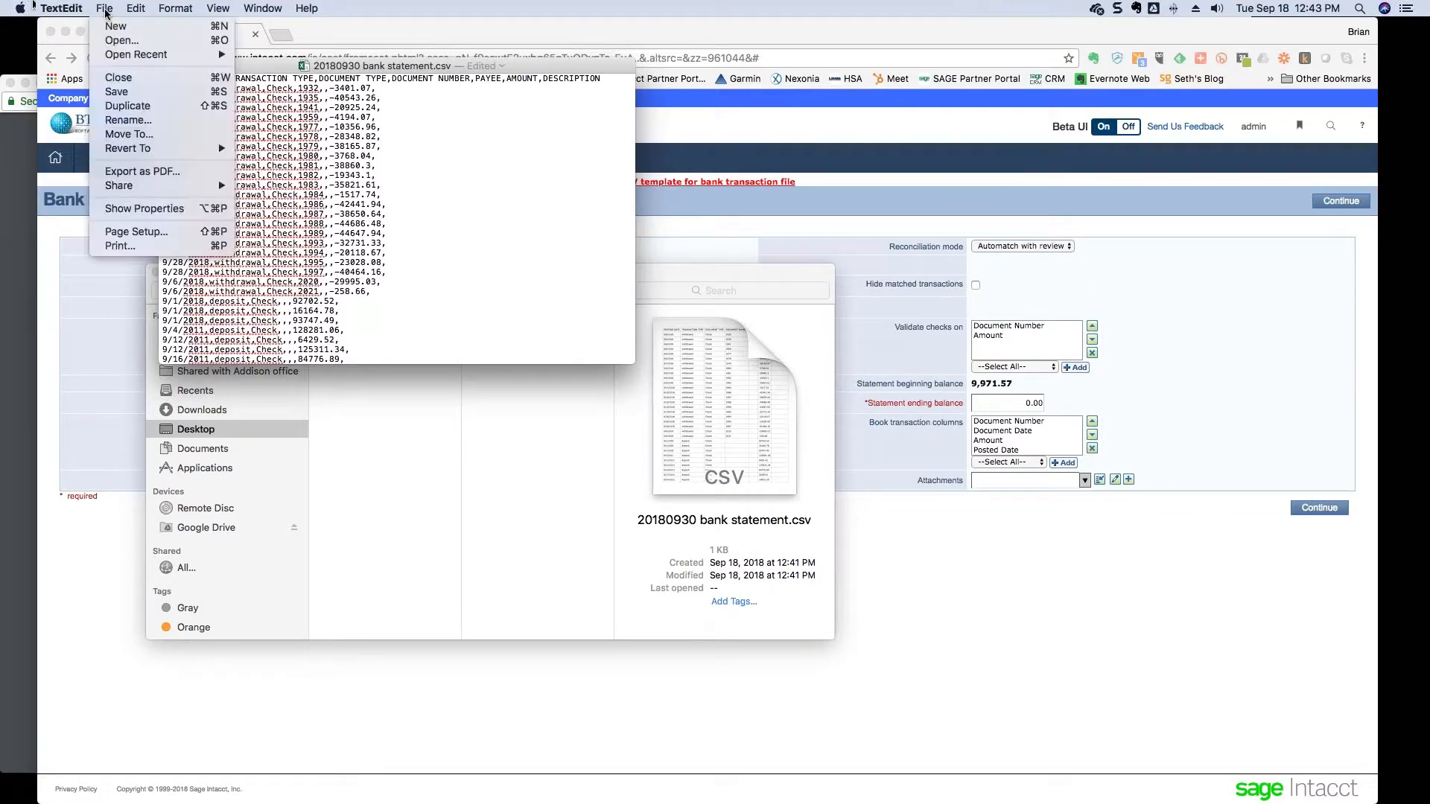
{"action": "left_click", "coordinate": [117, 91]}
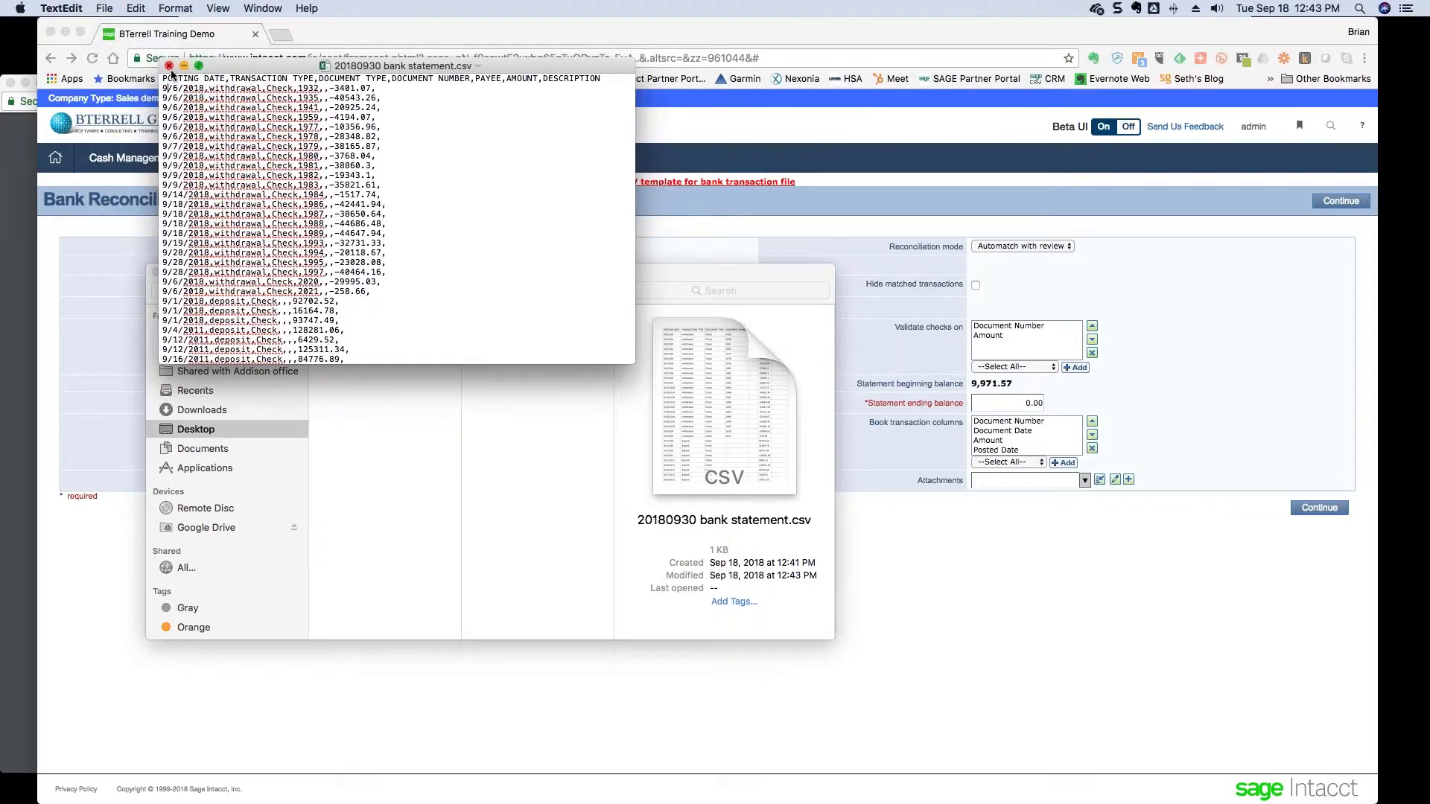
{"action": "key", "text": "super+w"}
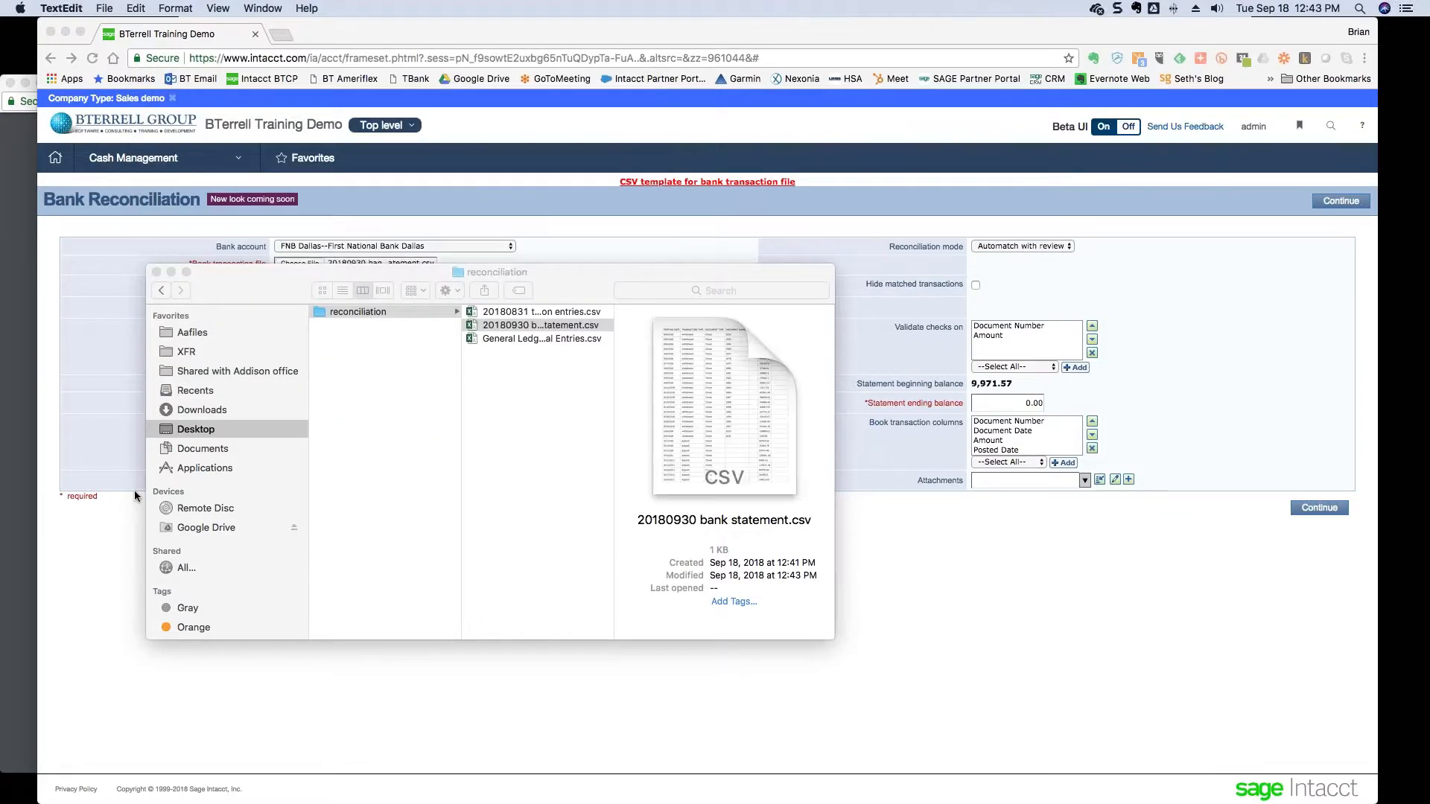
{"action": "left_click", "coordinate": [97, 556]}
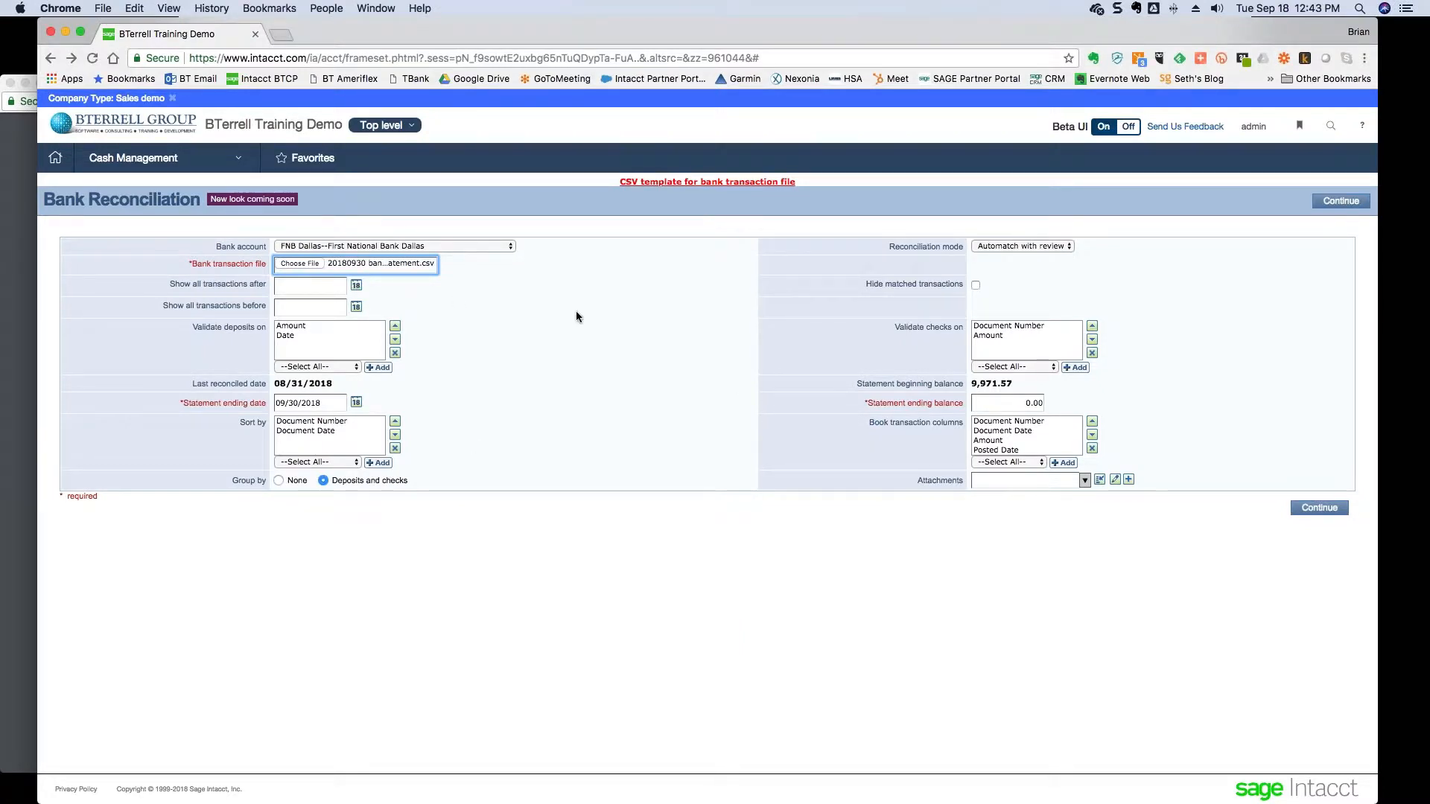
- Re-enter 48,828.85 as the statement ending balance, verified in Excel, and continue to reconciling
{"action": "double_click", "coordinate": [1034, 403]}
{"action": "type", "text": "4882"}
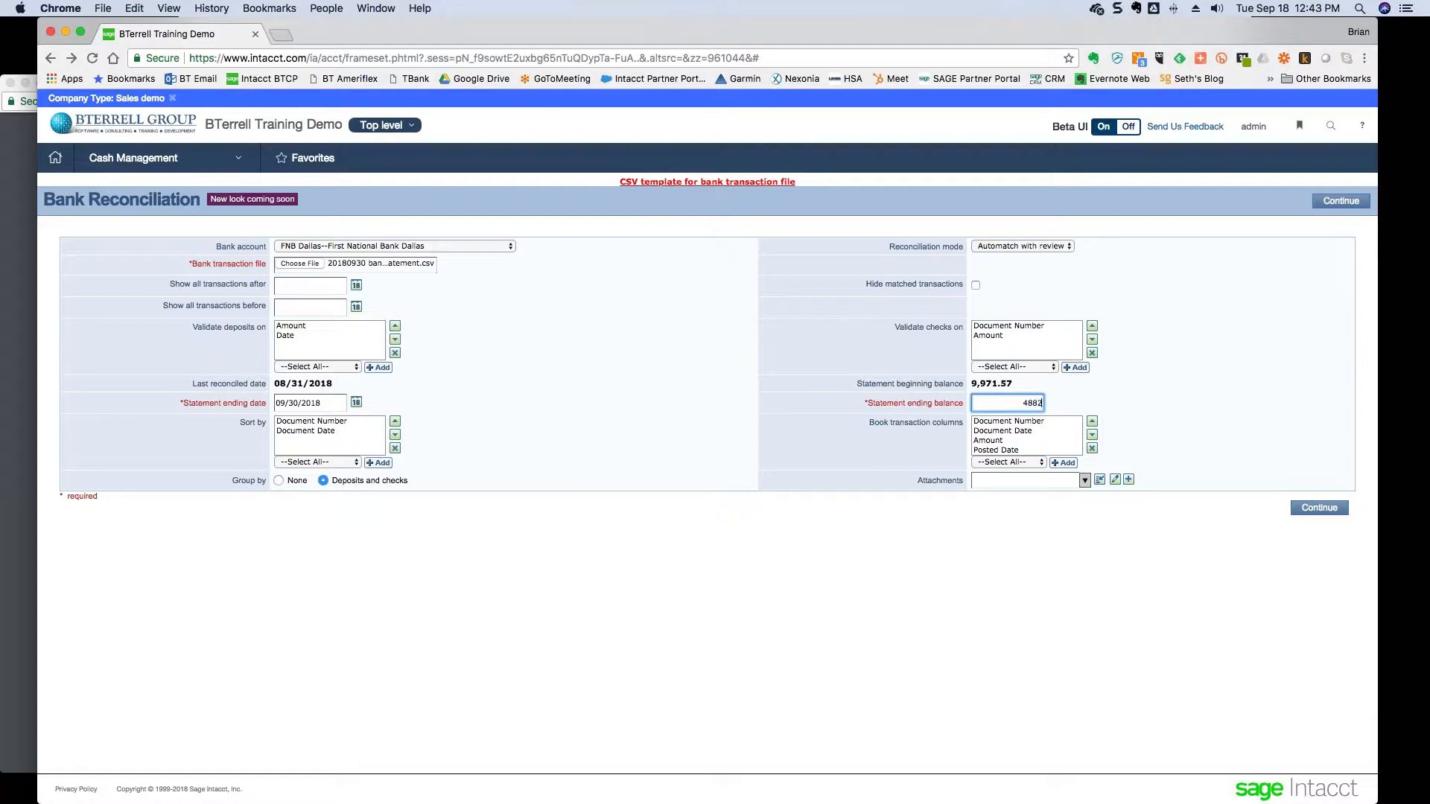
{"action": "type", "text": "5."}
{"action": "key", "text": "super+Tab"}
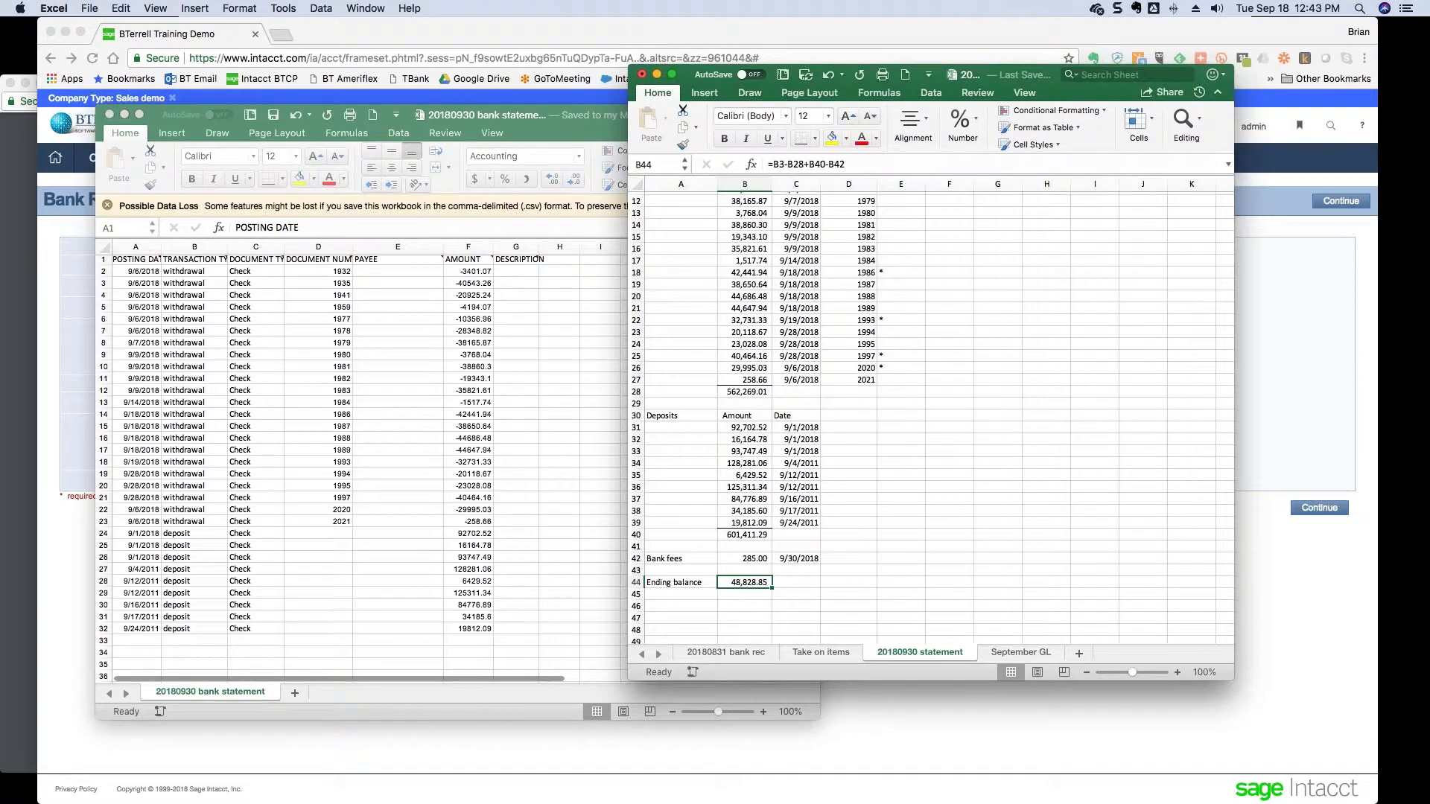
{"action": "key", "text": "super+Tab"}
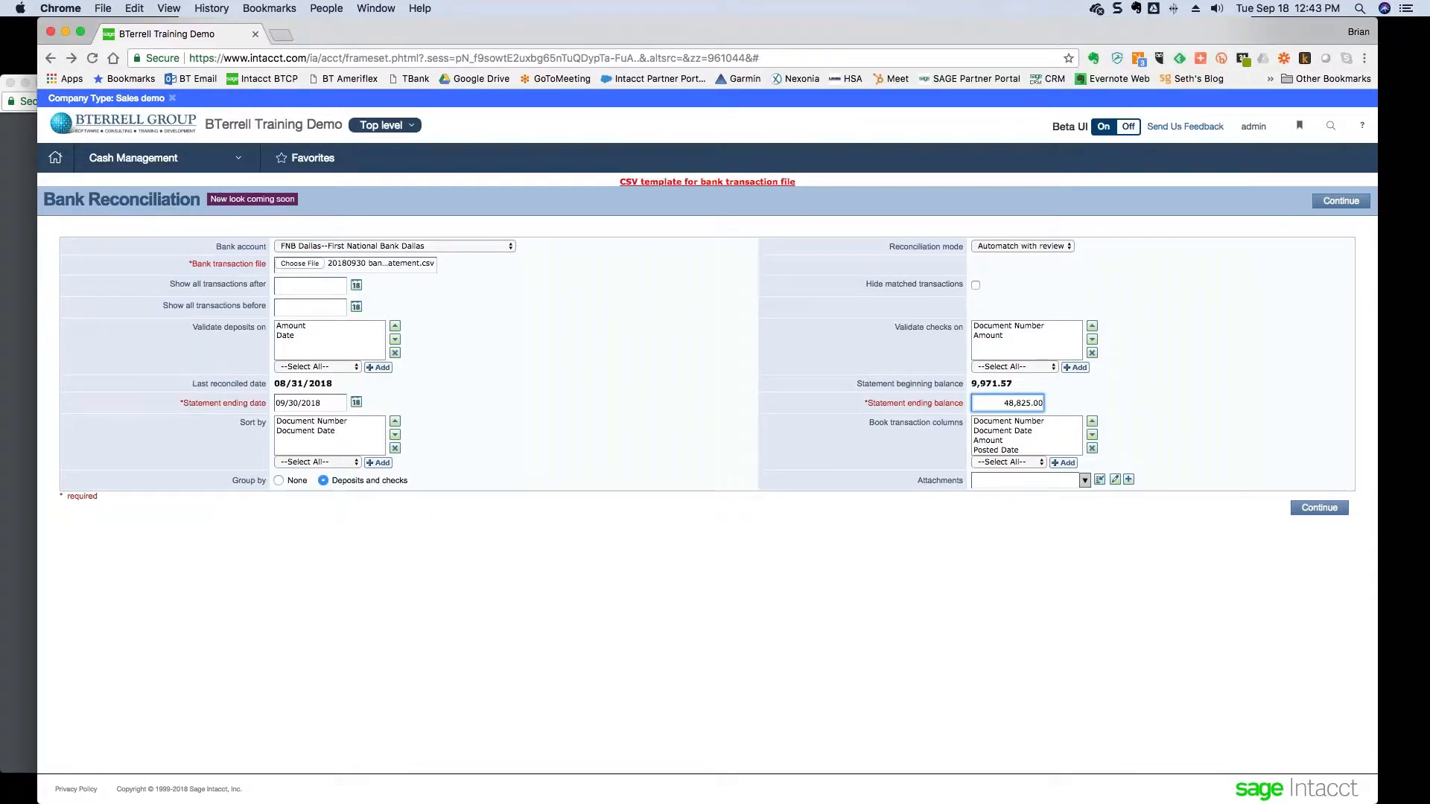
{"action": "key", "text": "BackSpace"}
{"action": "key", "text": "BackSpace"}
{"action": "key", "text": "BackSpace"}
{"action": "key", "text": "BackSpace"}
{"action": "type", "text": "8.85"}
{"action": "left_click", "coordinate": [756, 479]}
{"action": "left_click", "coordinate": [1338, 513]}
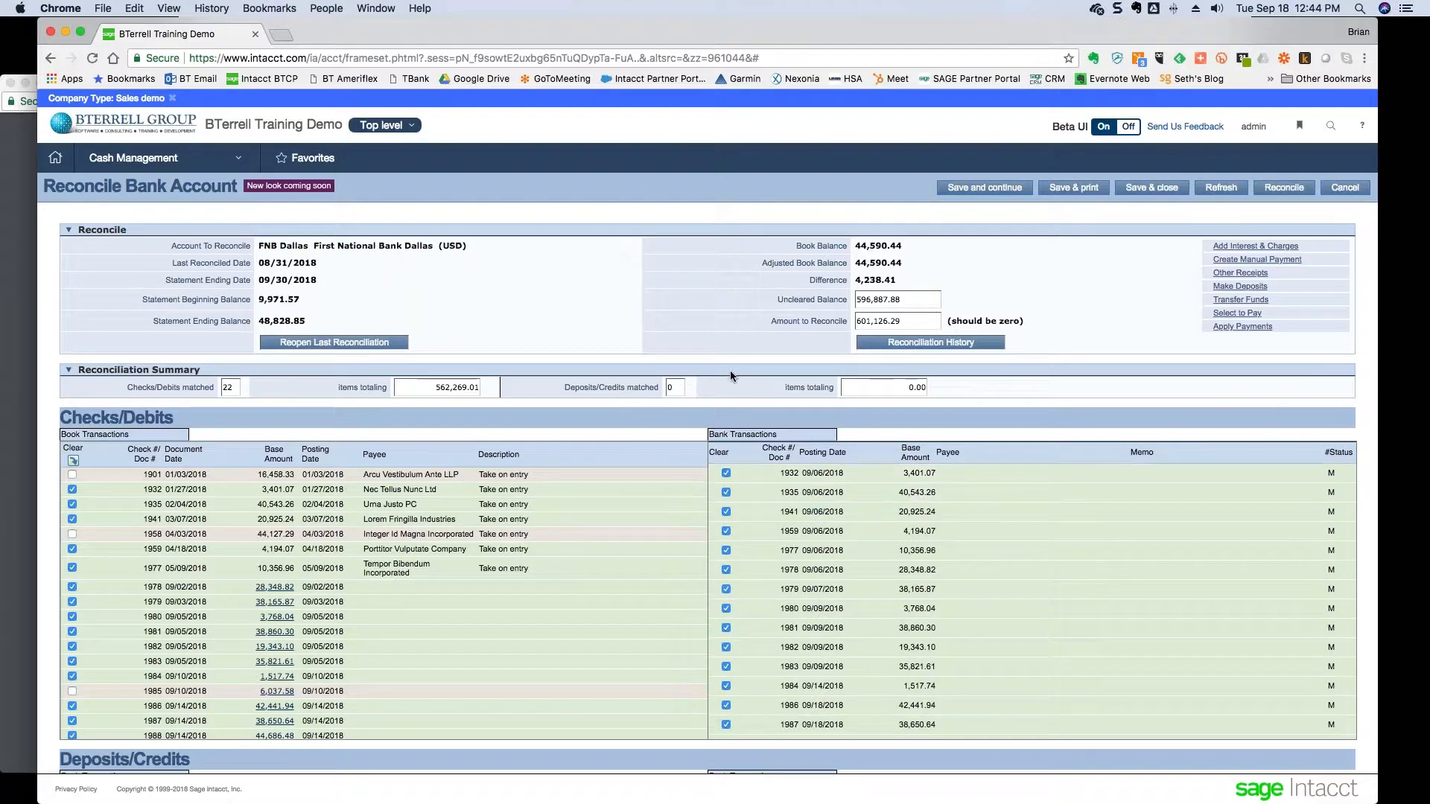
{"action": "scroll", "coordinate": [721, 383], "scroll_direction": "down", "scroll_amount": 1}
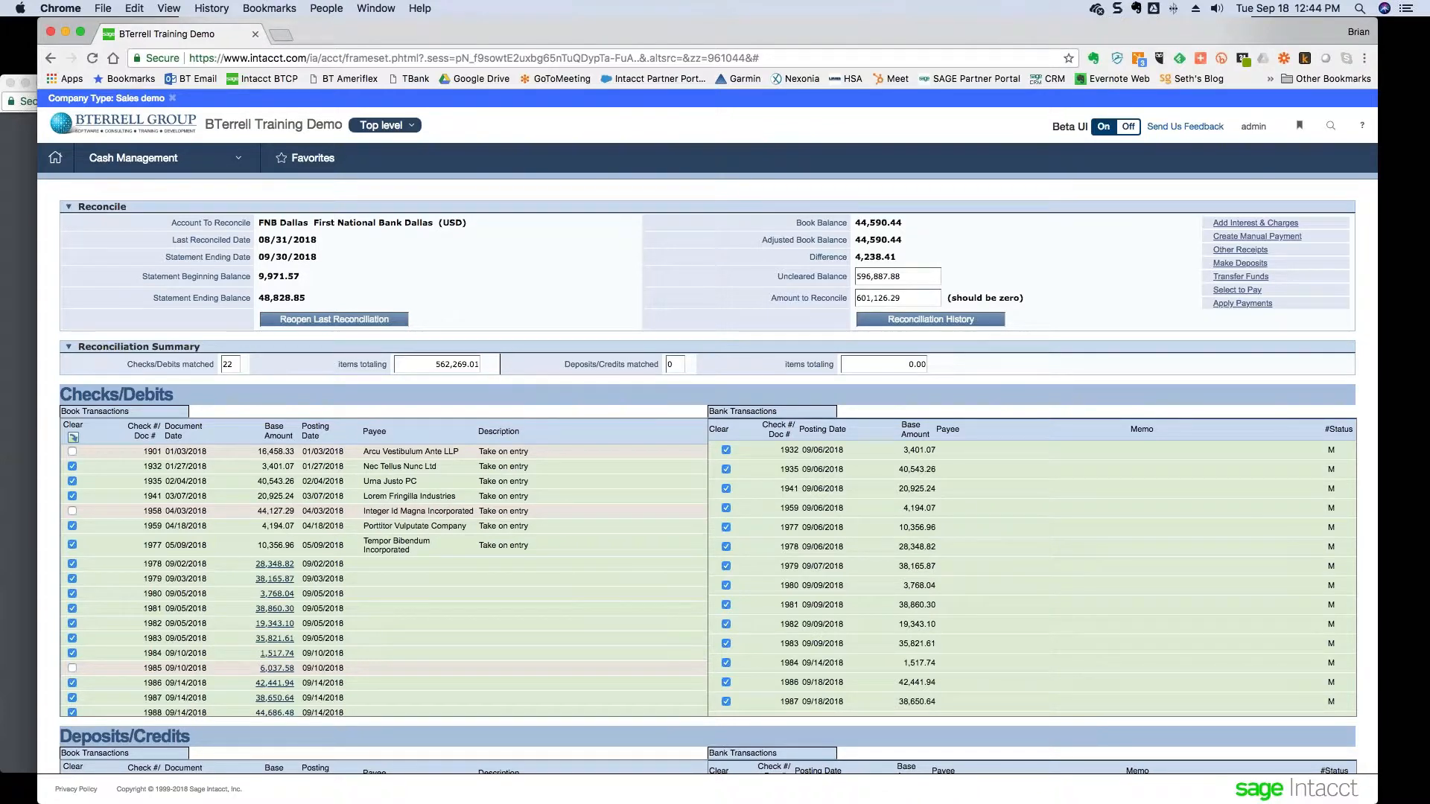
- Compare the checks total in cell B28 and the summed check amounts in Excel
{"action": "key", "text": "super+Tab"}
{"action": "left_click", "coordinate": [756, 393]}
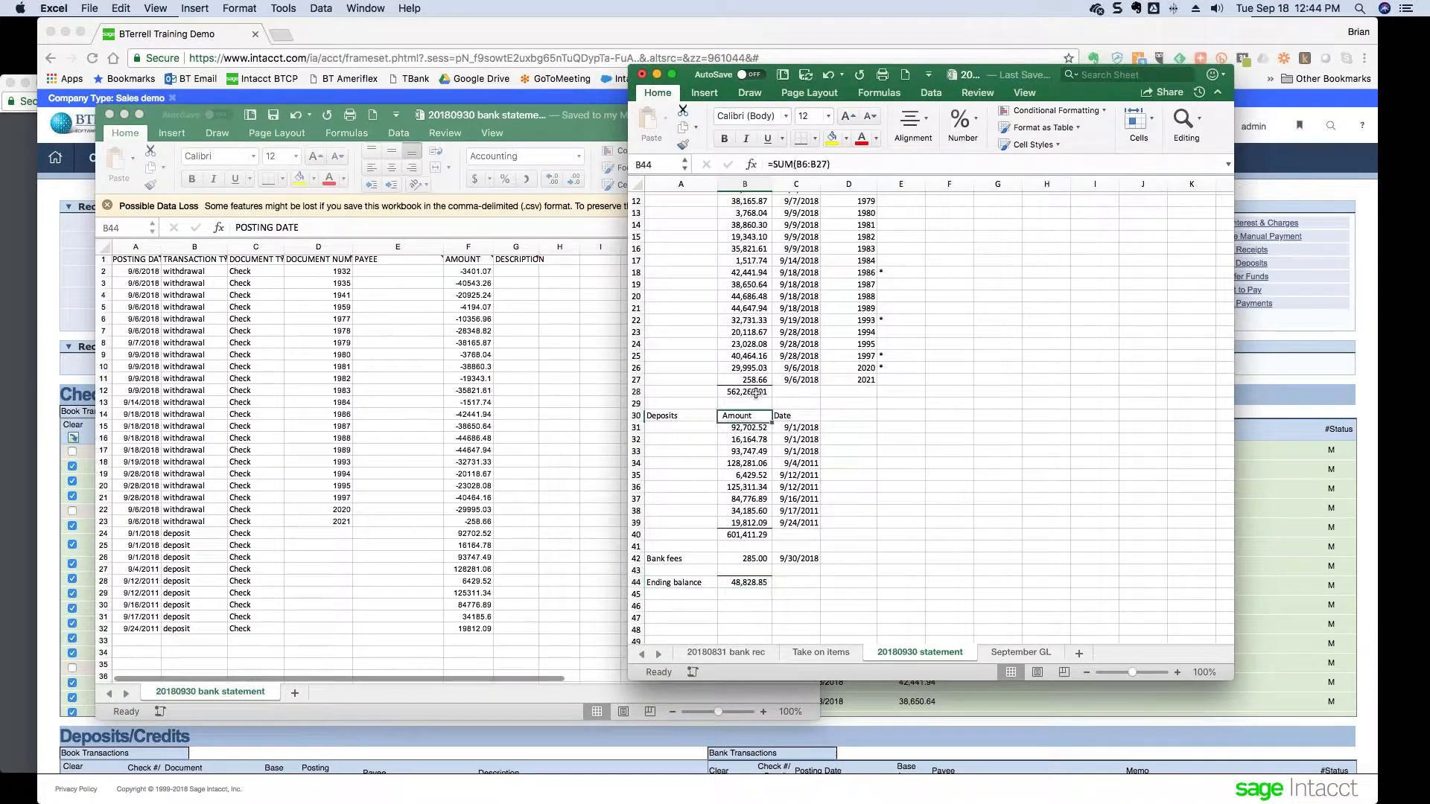
{"action": "scroll", "coordinate": [756, 393], "scroll_direction": "up", "scroll_amount": 4}
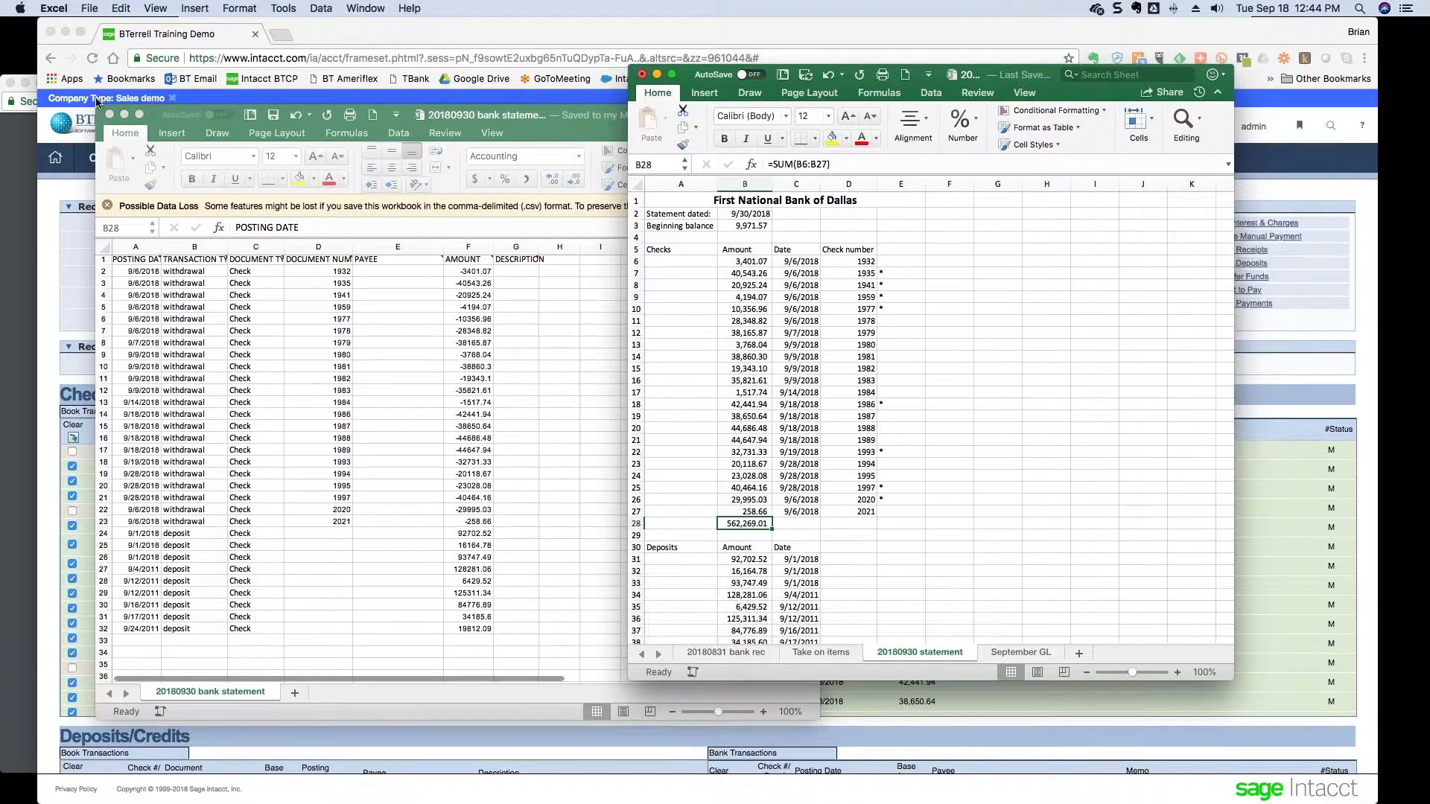
{"action": "left_click", "coordinate": [126, 116]}
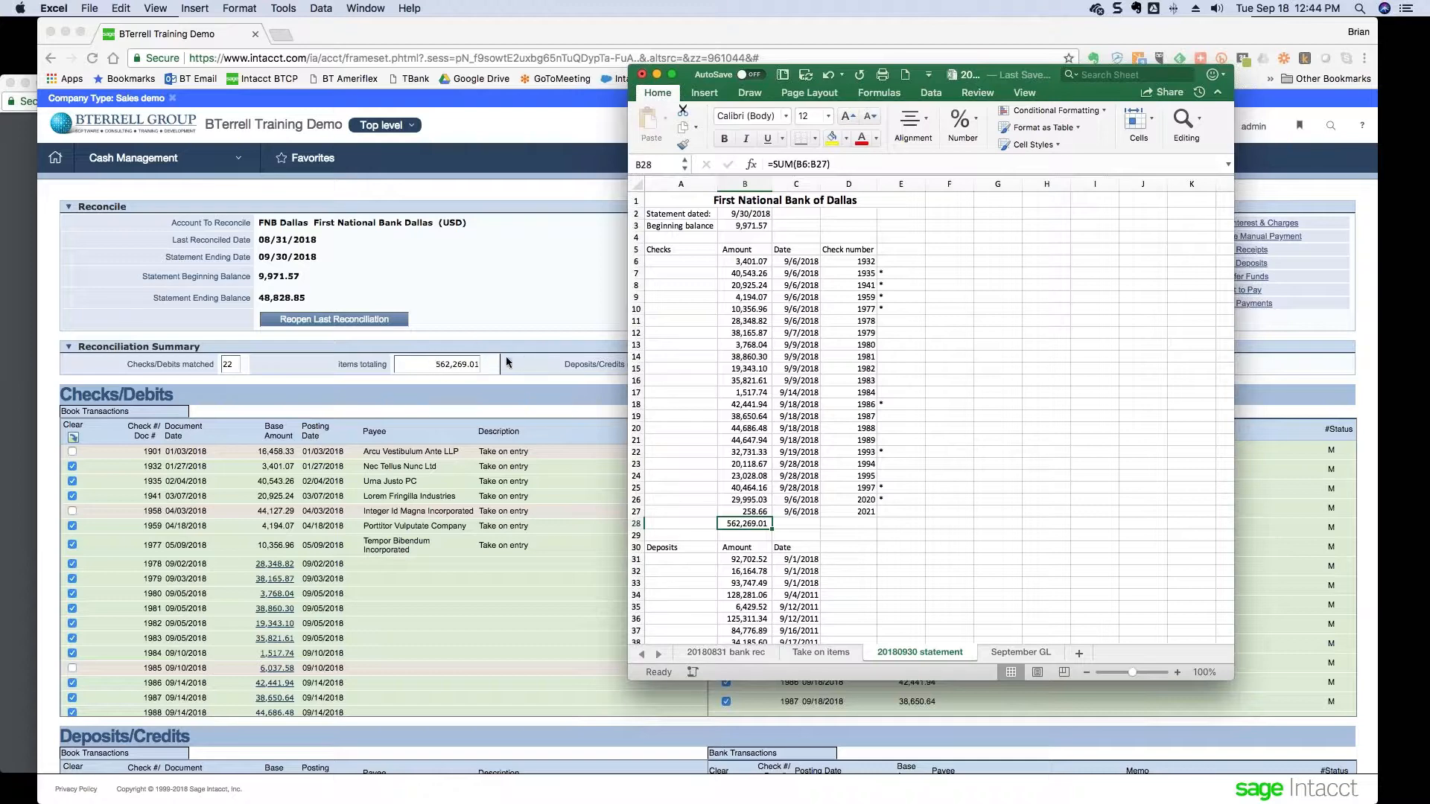
{"action": "left_click", "coordinate": [736, 262]}
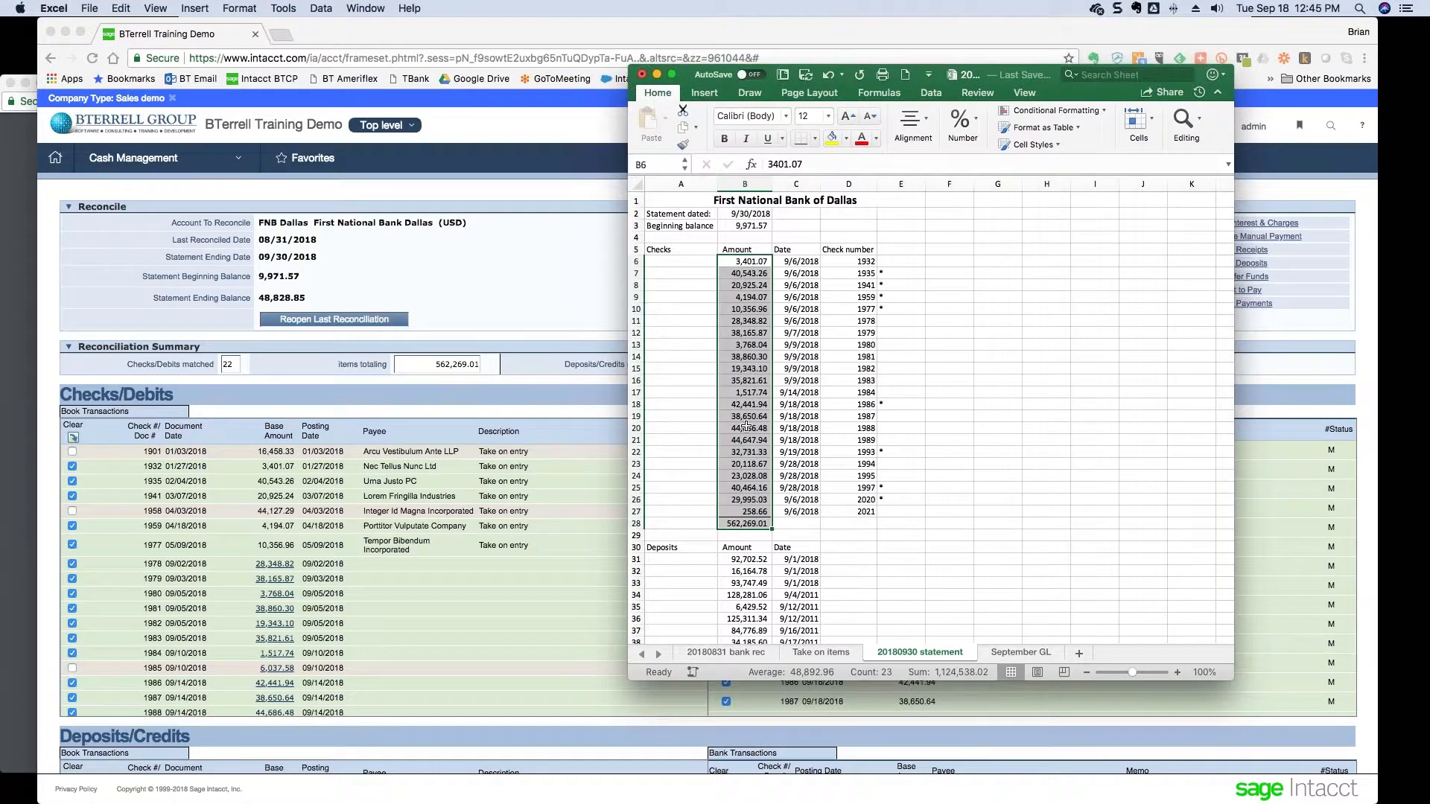
- Review the deposits on the Reconcile Bank Account page, then cancel the reconciliation
{"action": "left_click", "coordinate": [523, 372]}
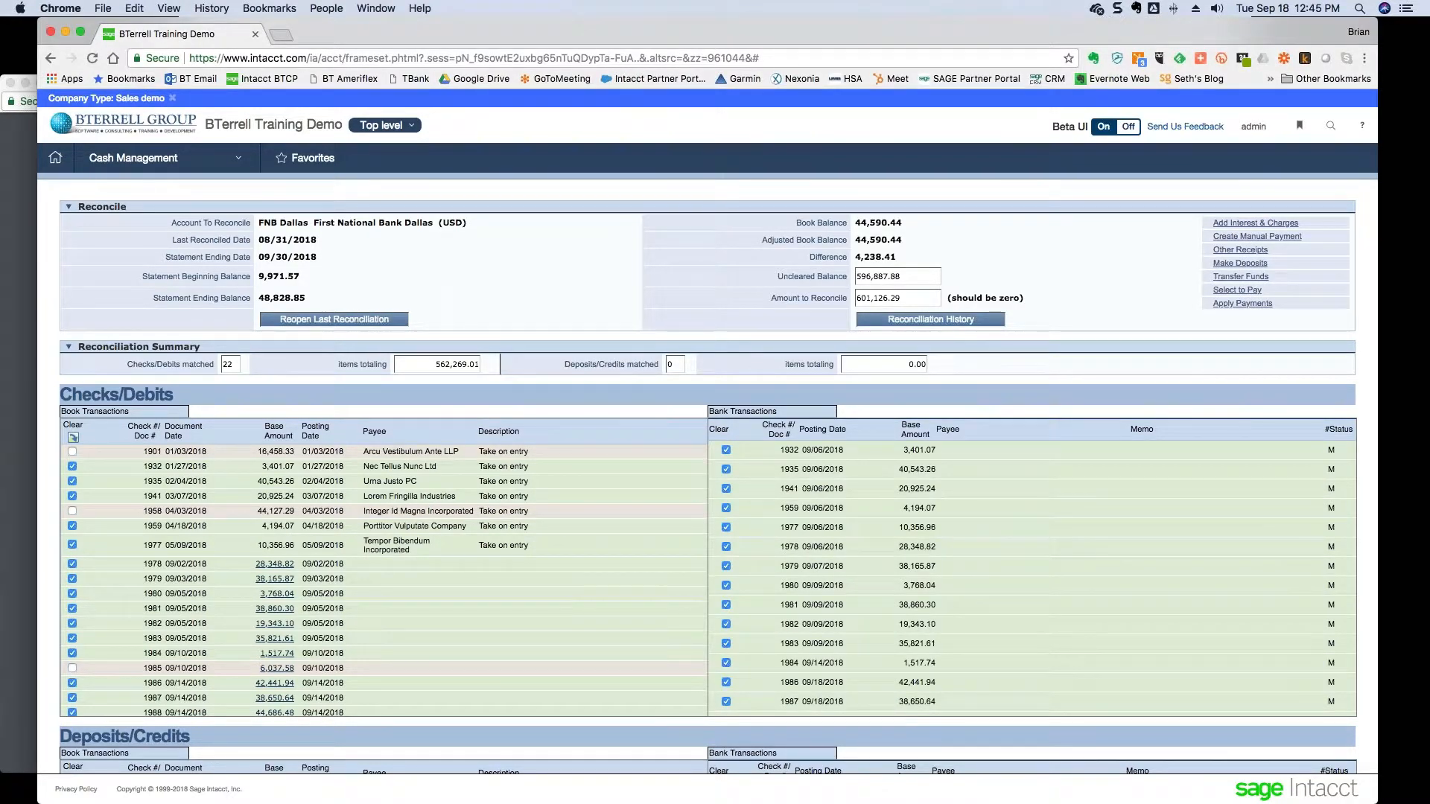
{"action": "scroll", "coordinate": [934, 639], "scroll_direction": "down", "scroll_amount": 5}
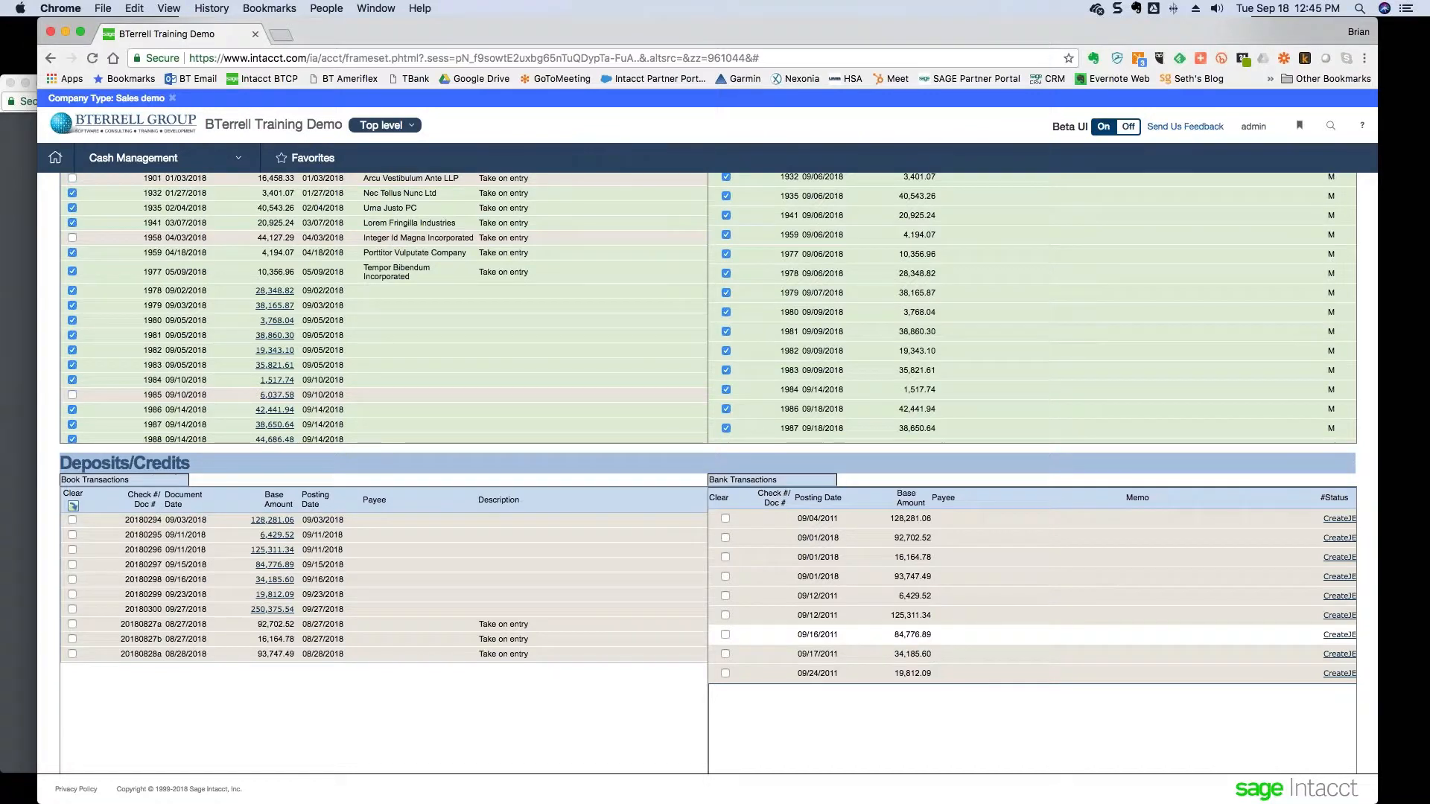
{"action": "scroll", "coordinate": [940, 617], "scroll_direction": "down", "scroll_amount": 1}
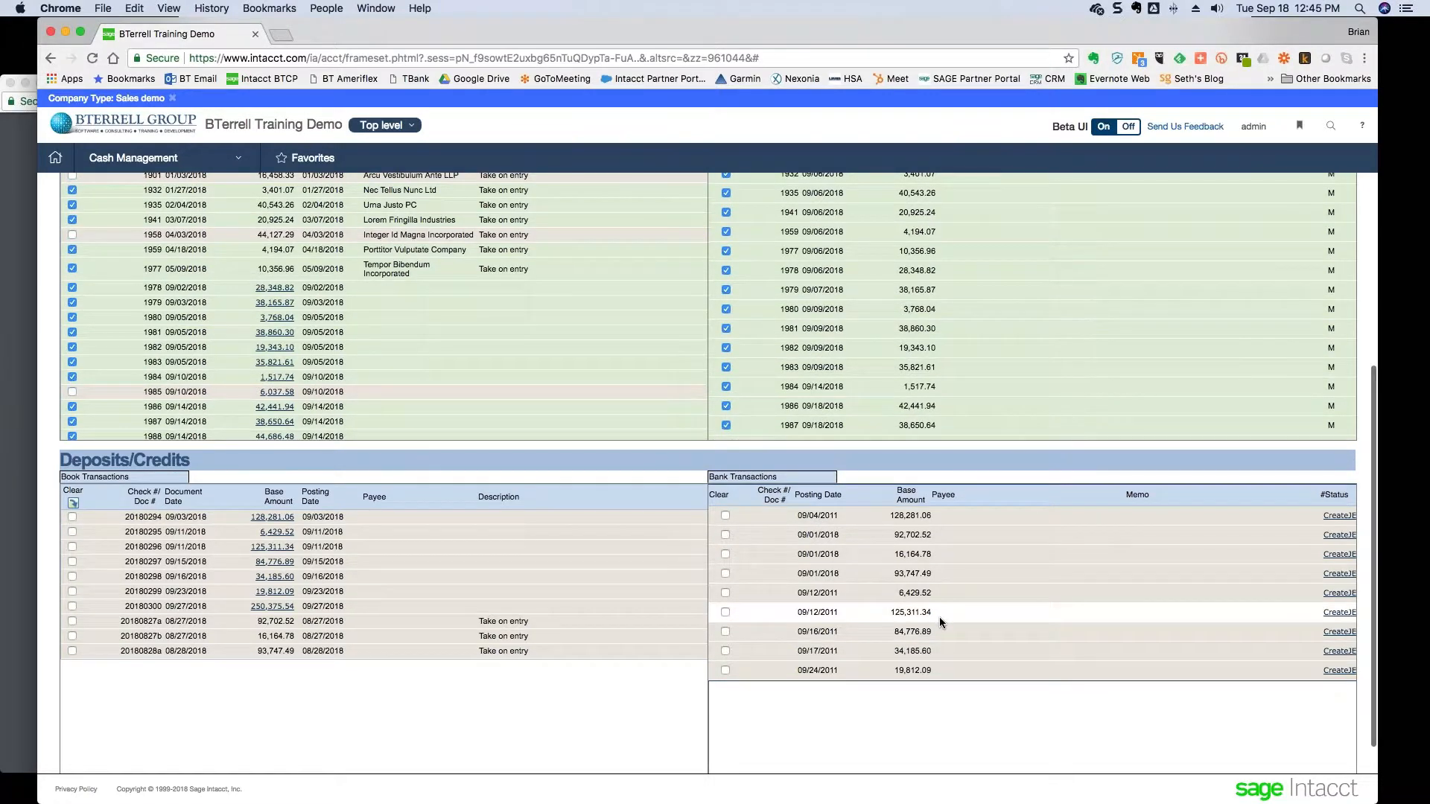
{"action": "scroll", "coordinate": [940, 617], "scroll_direction": "up", "scroll_amount": 5}
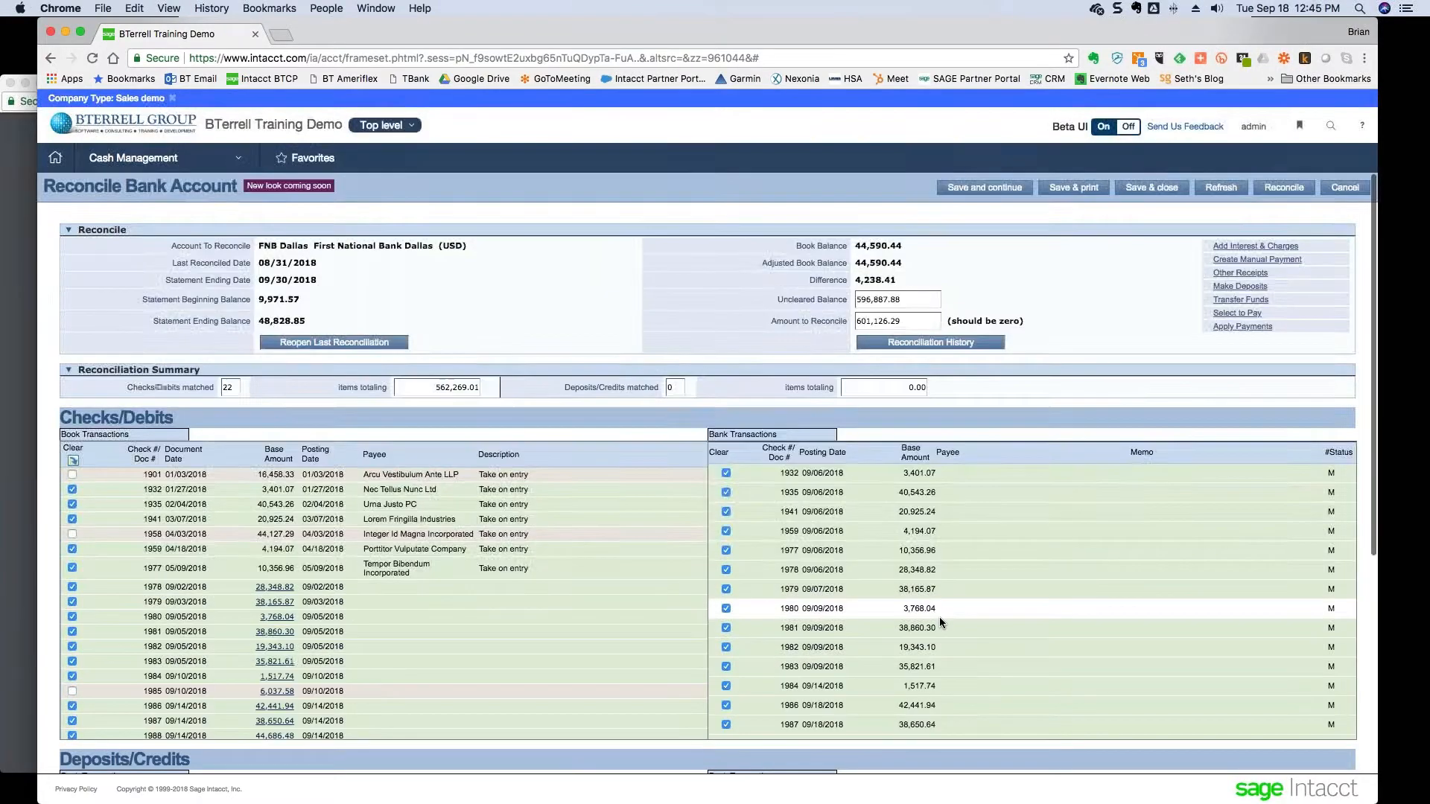
{"action": "left_click", "coordinate": [1357, 190]}
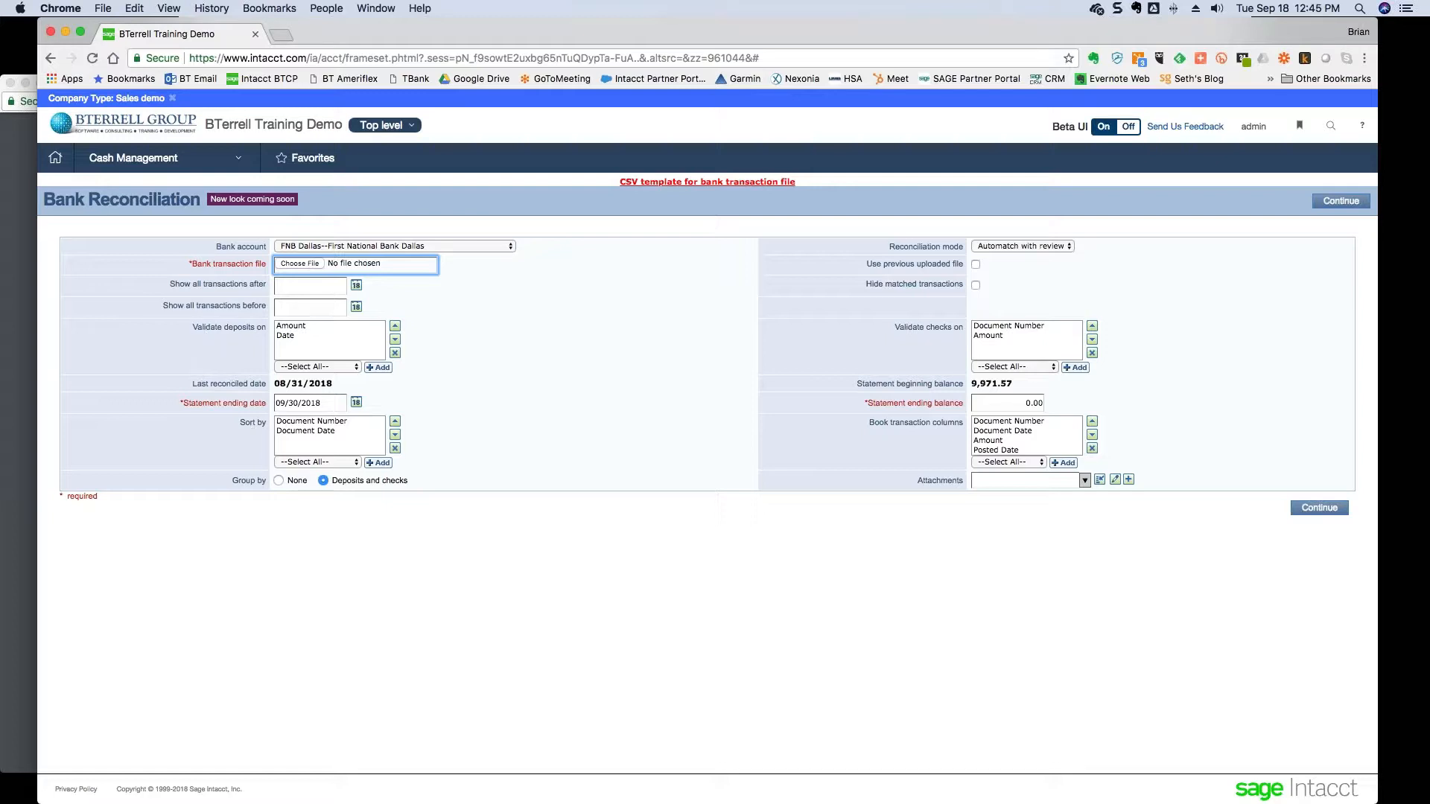
- Remove Date from the Validate deposits on criteria, leaving amount only
{"action": "left_click_drag", "start_coordinate": [194, 328], "coordinate": [262, 330]}
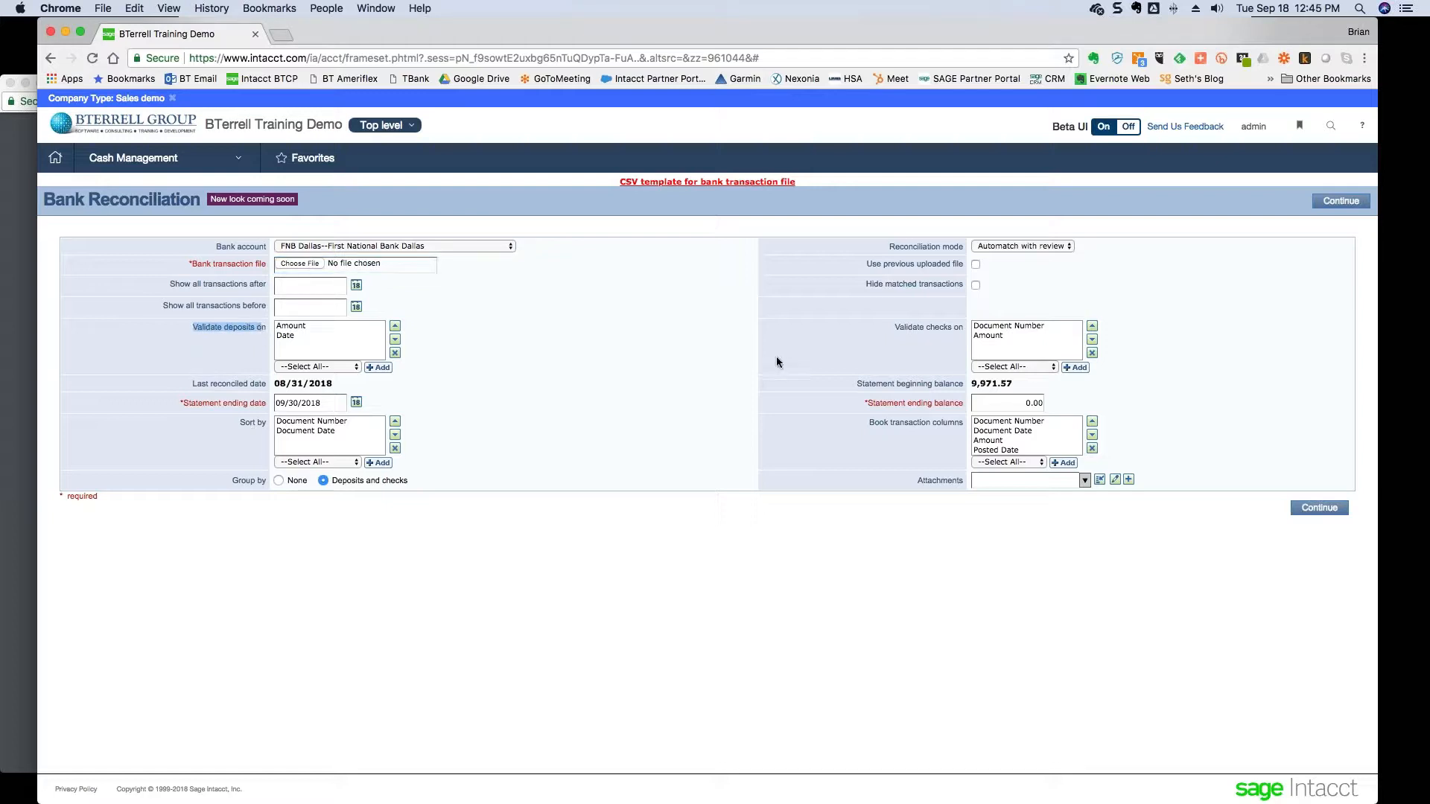
{"action": "left_click", "coordinate": [292, 336]}
{"action": "left_click", "coordinate": [350, 336]}
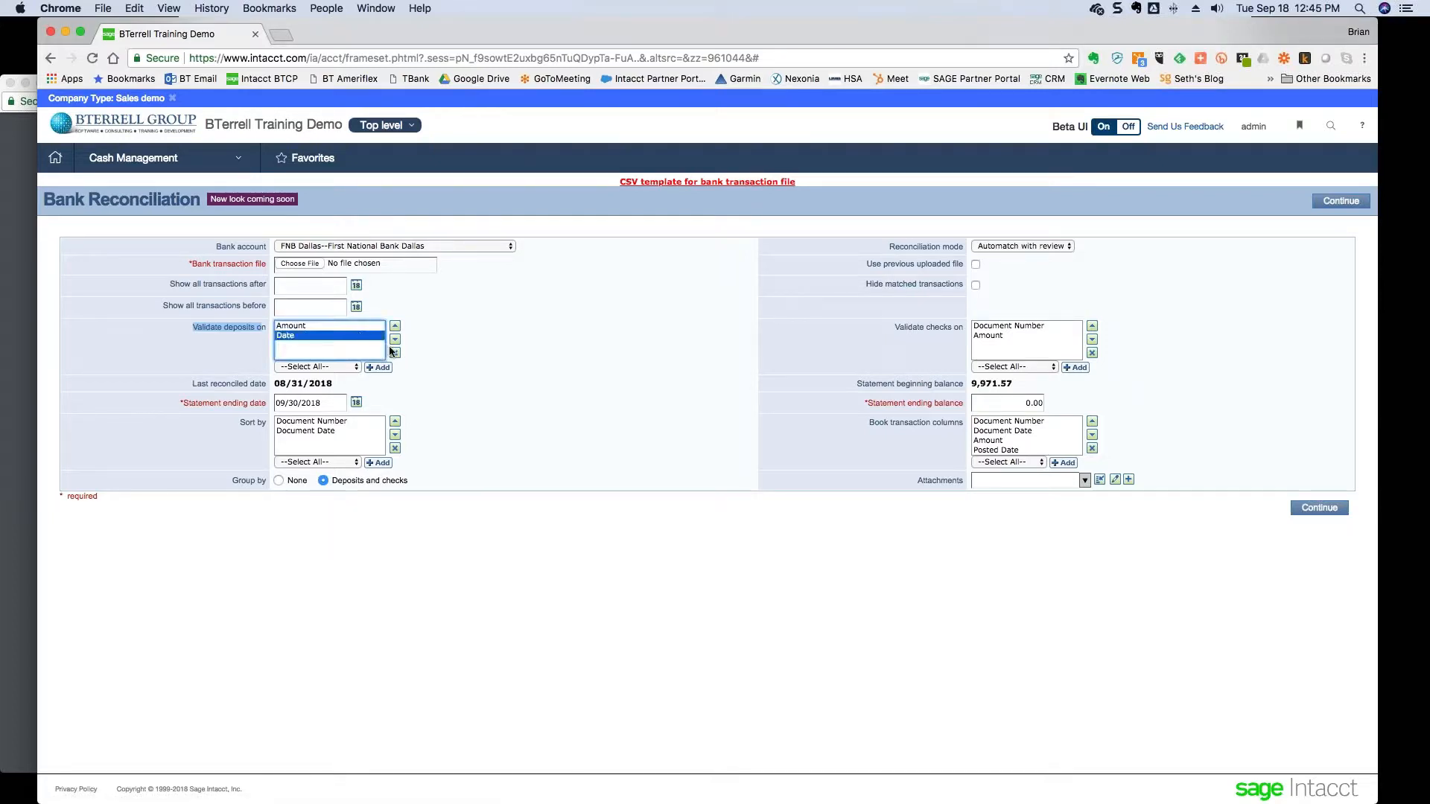
{"action": "left_click", "coordinate": [393, 353]}
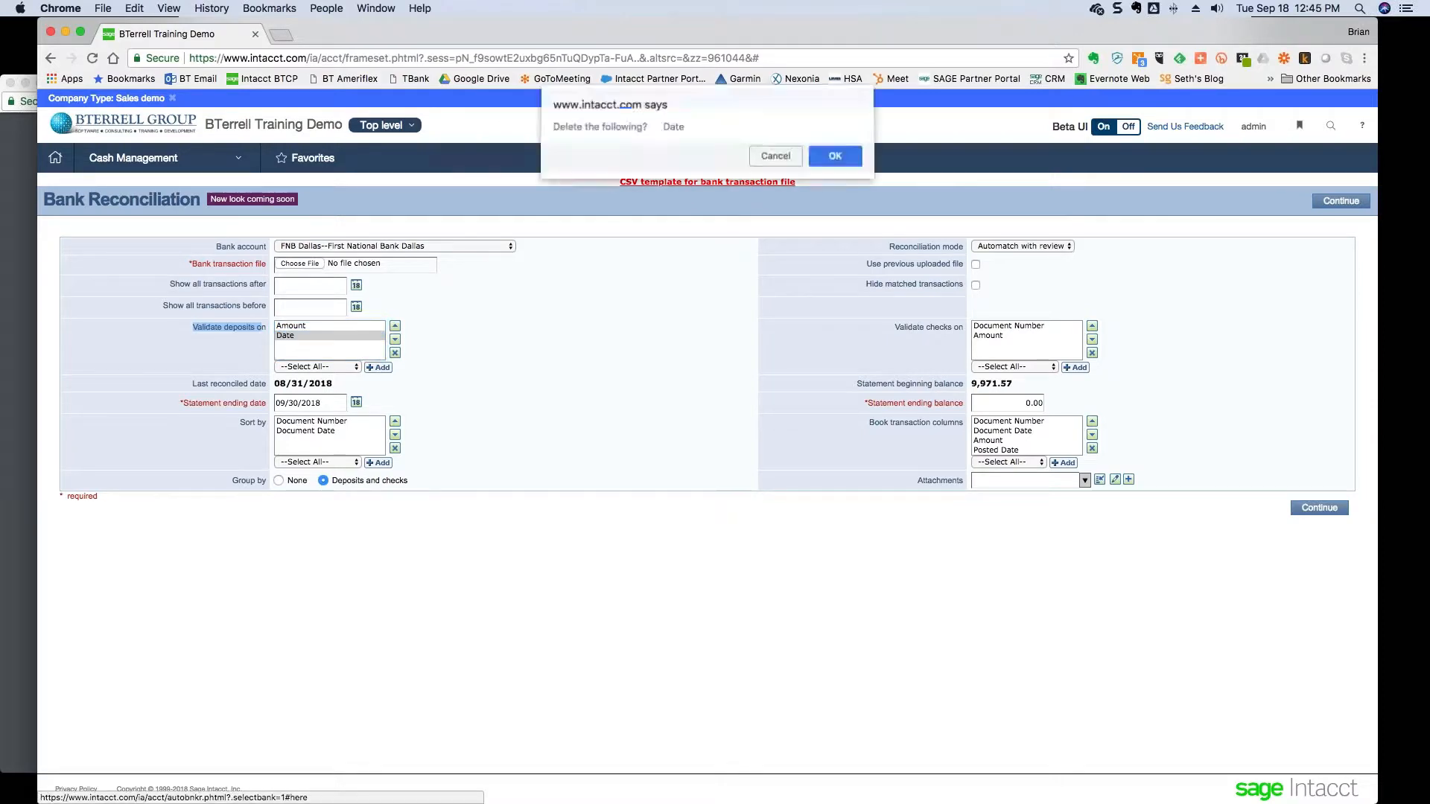
{"action": "left_click", "coordinate": [835, 159]}
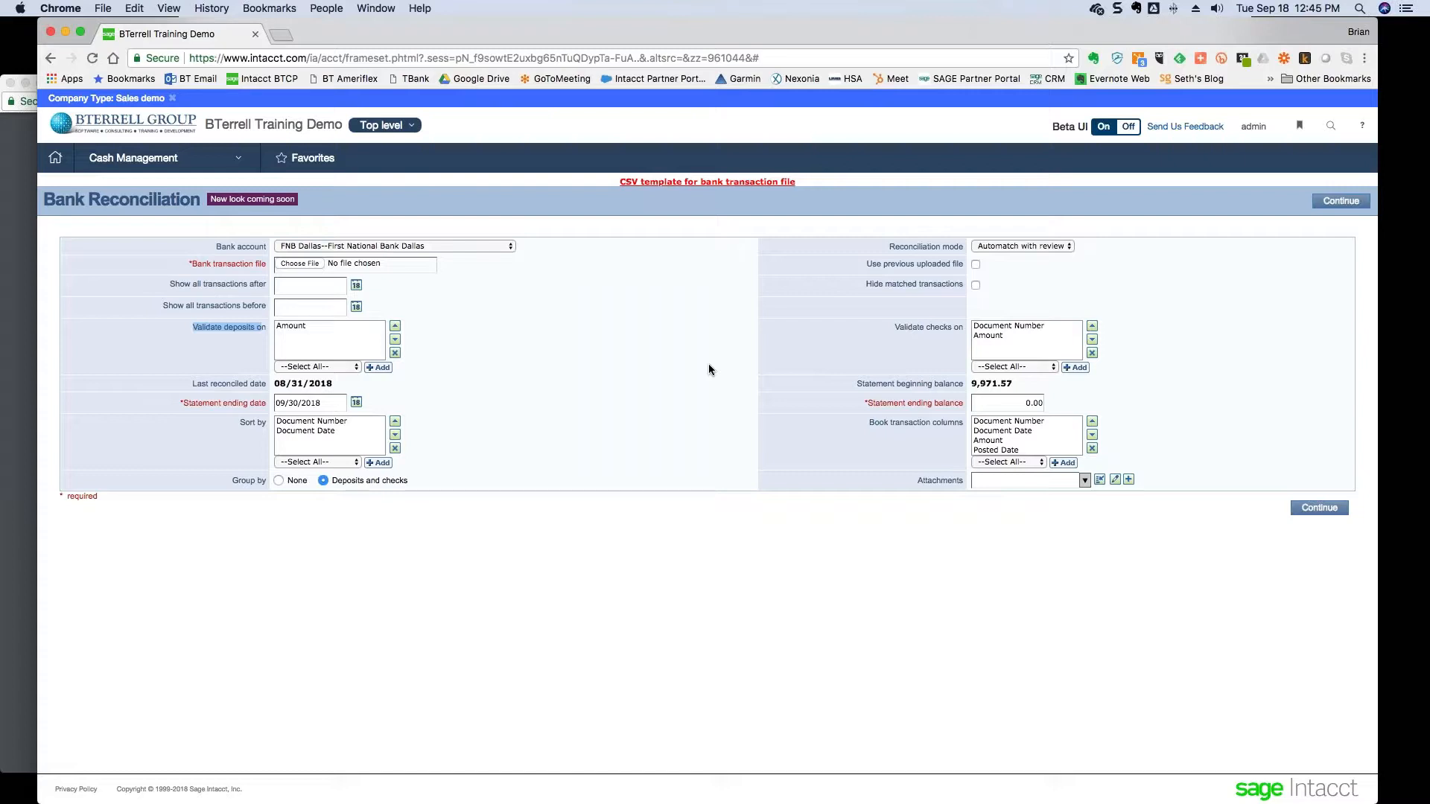
- Attach the 20180930 bank statement CSV, enter 48828.85 as the ending balance, and continue
{"action": "left_click", "coordinate": [290, 265]}
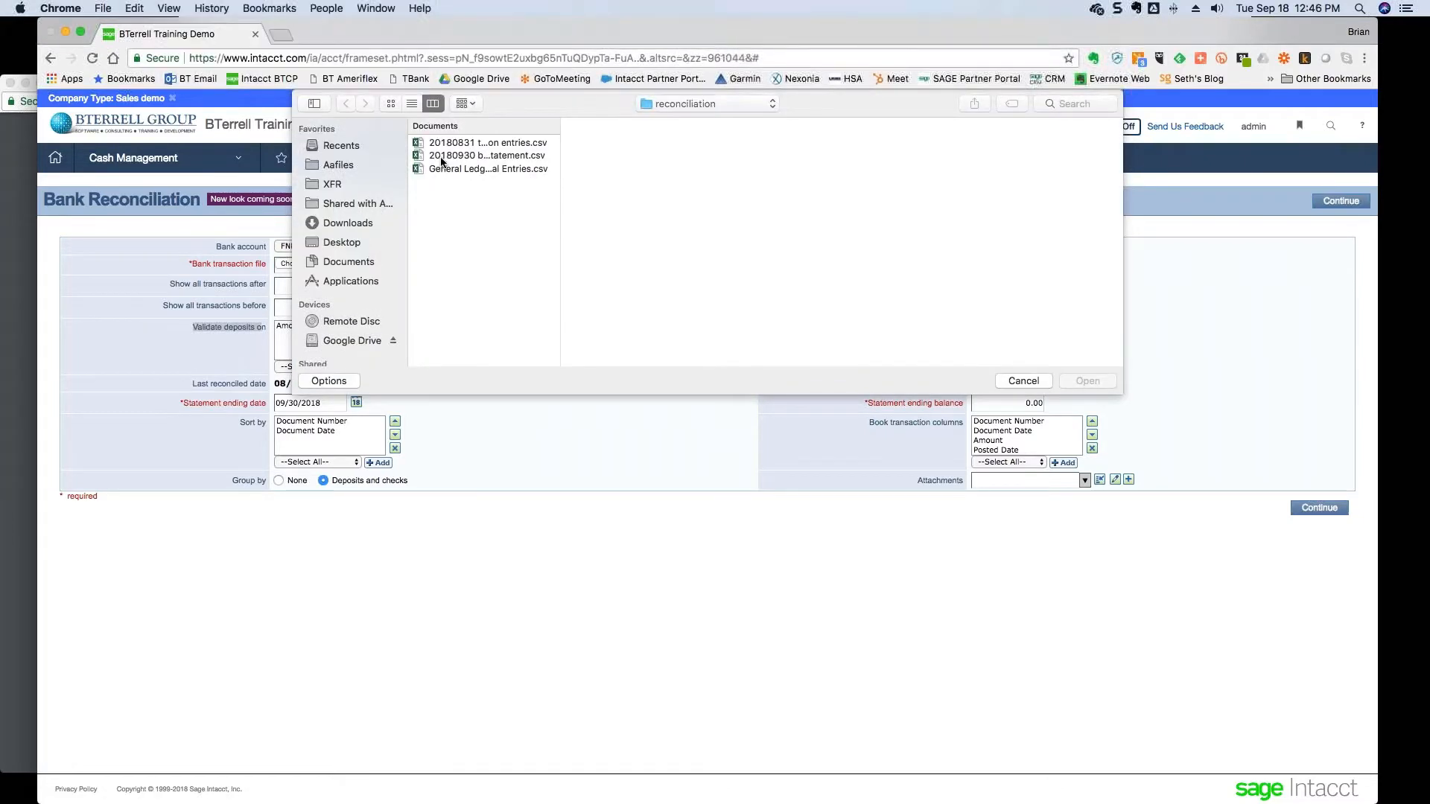
{"action": "left_click", "coordinate": [442, 156]}
{"action": "left_click", "coordinate": [1087, 381]}
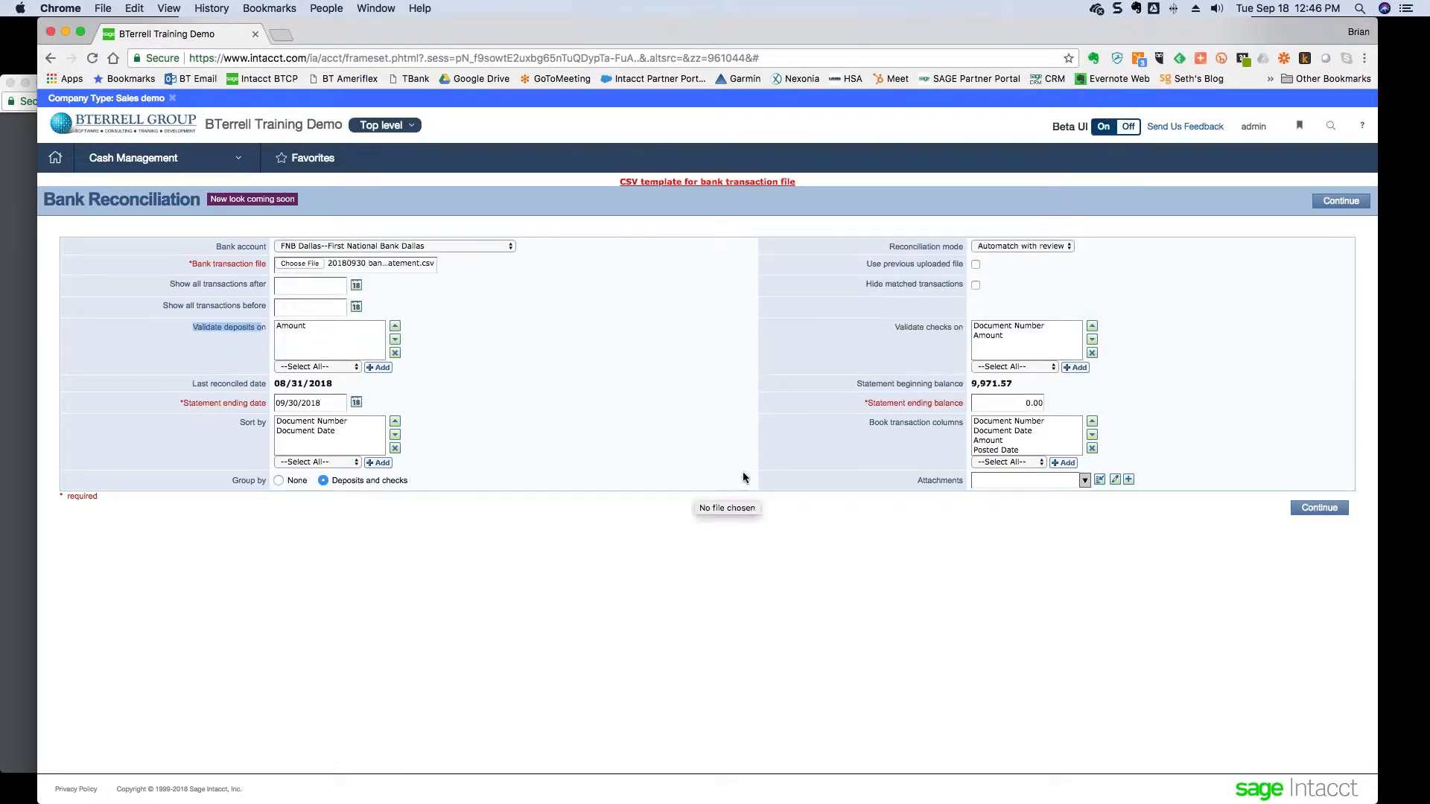
{"action": "left_click", "coordinate": [1001, 403]}
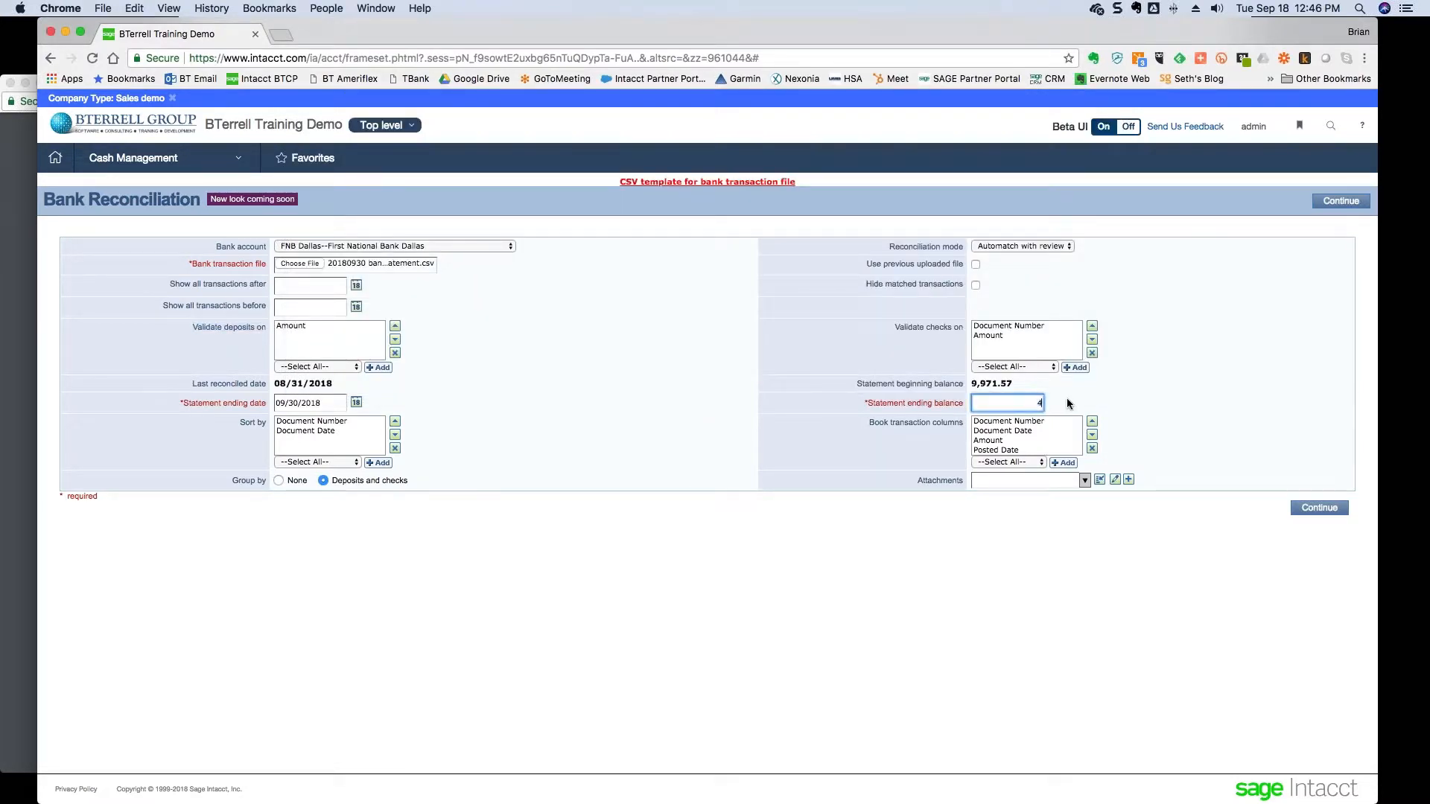
{"action": "type", "text": "48828.85"}
{"action": "key", "text": "super+Tab"}
{"action": "scroll", "coordinate": [931, 413], "scroll_direction": "down", "scroll_amount": 5}
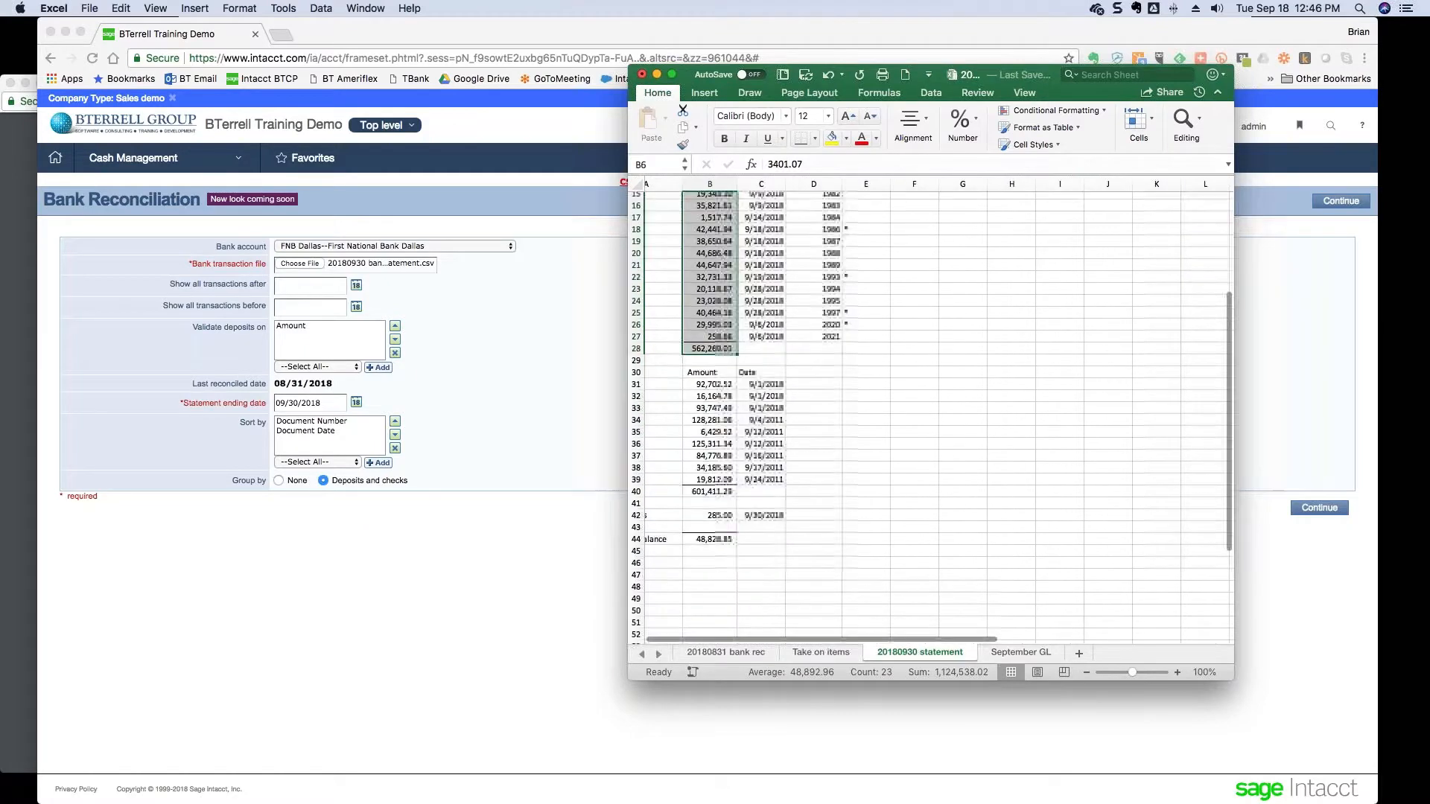
{"action": "scroll", "coordinate": [932, 414], "scroll_direction": "up", "scroll_amount": 5}
{"action": "key", "text": "super+Tab"}
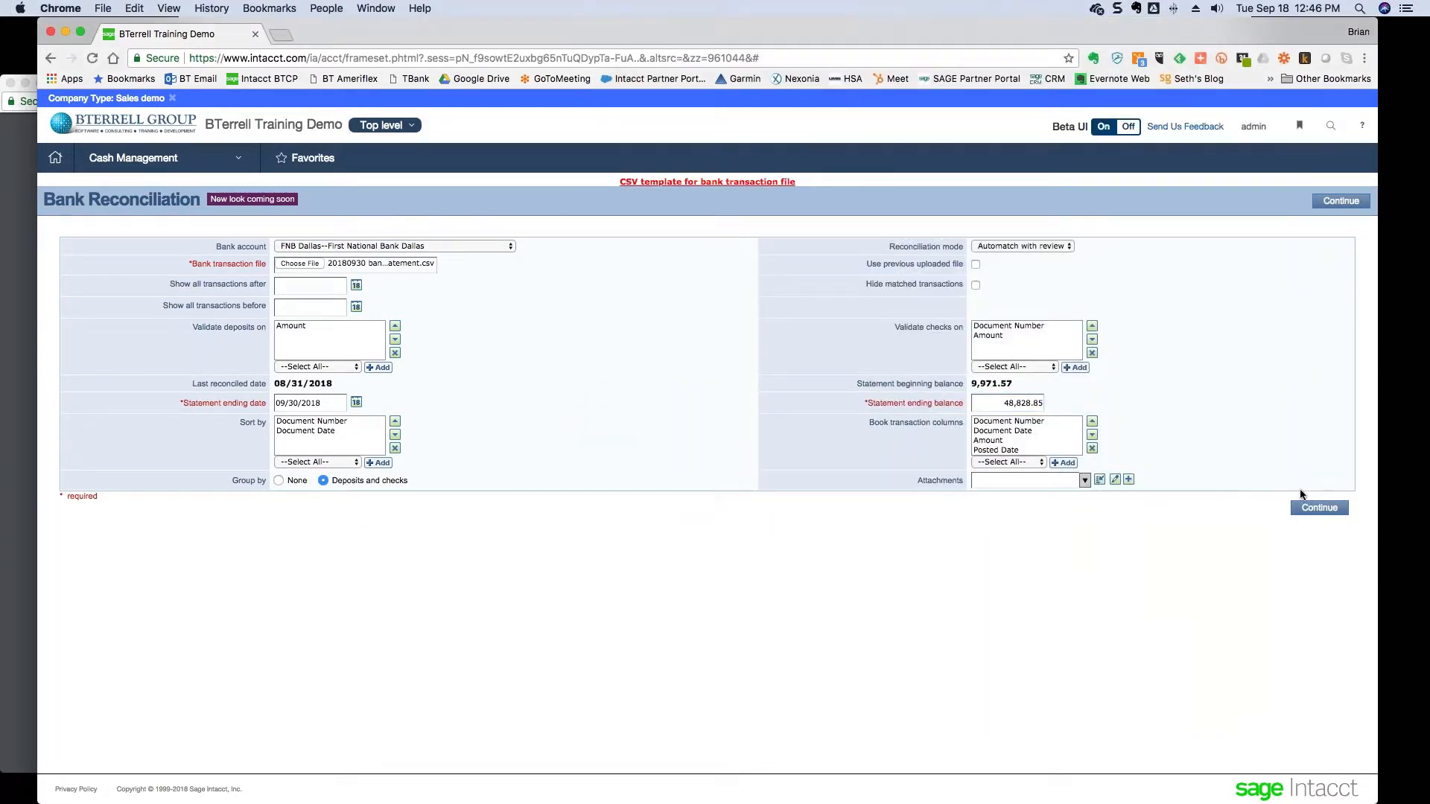
{"action": "left_click", "coordinate": [1307, 510]}
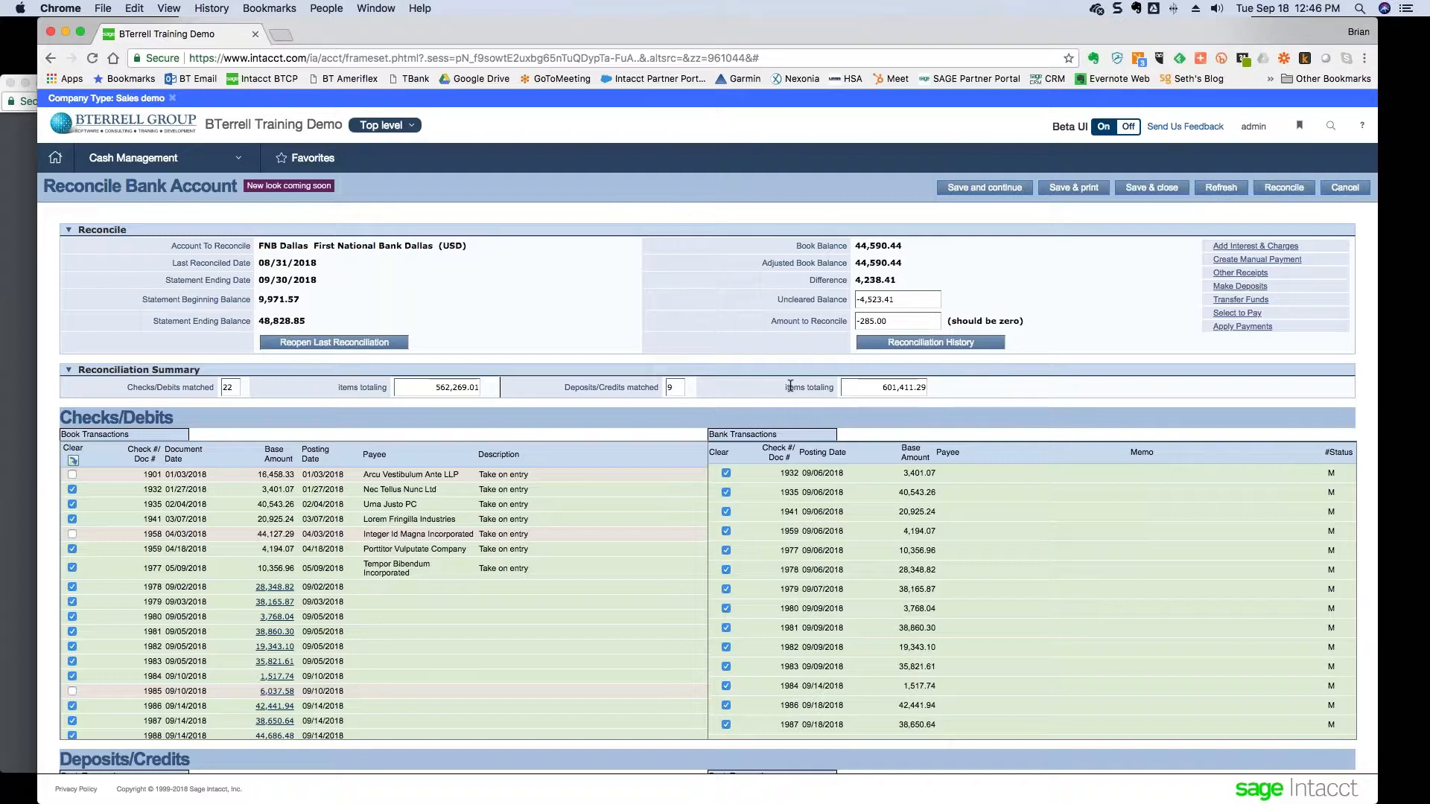
- Compare the 601,411.29 deposits total in Excel with the Intacct reconciliation
{"action": "key", "text": "super+Tab"}
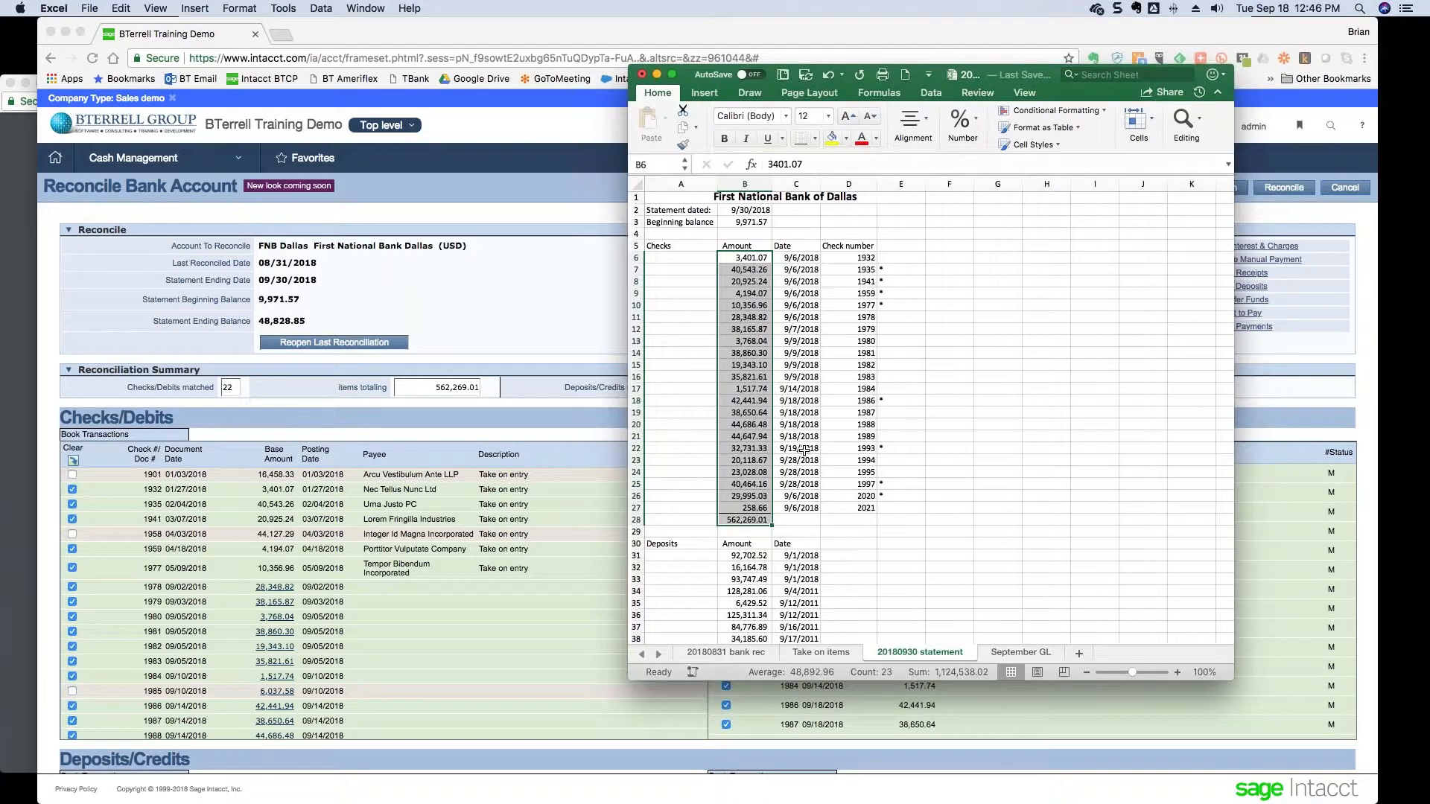
{"action": "scroll", "coordinate": [805, 452], "scroll_direction": "down", "scroll_amount": 2}
{"action": "left_click", "coordinate": [746, 606]}
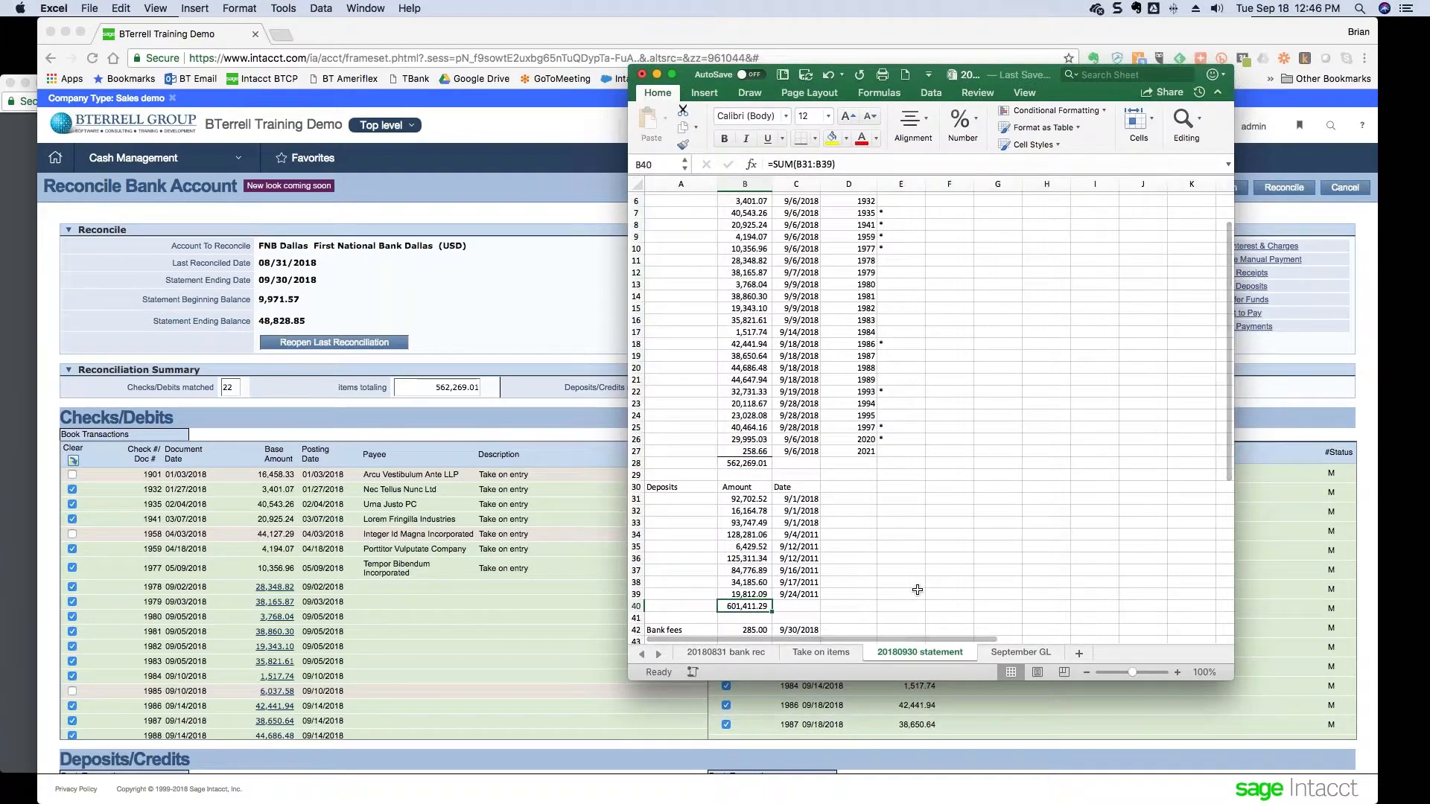
{"action": "key", "text": "super+Tab"}
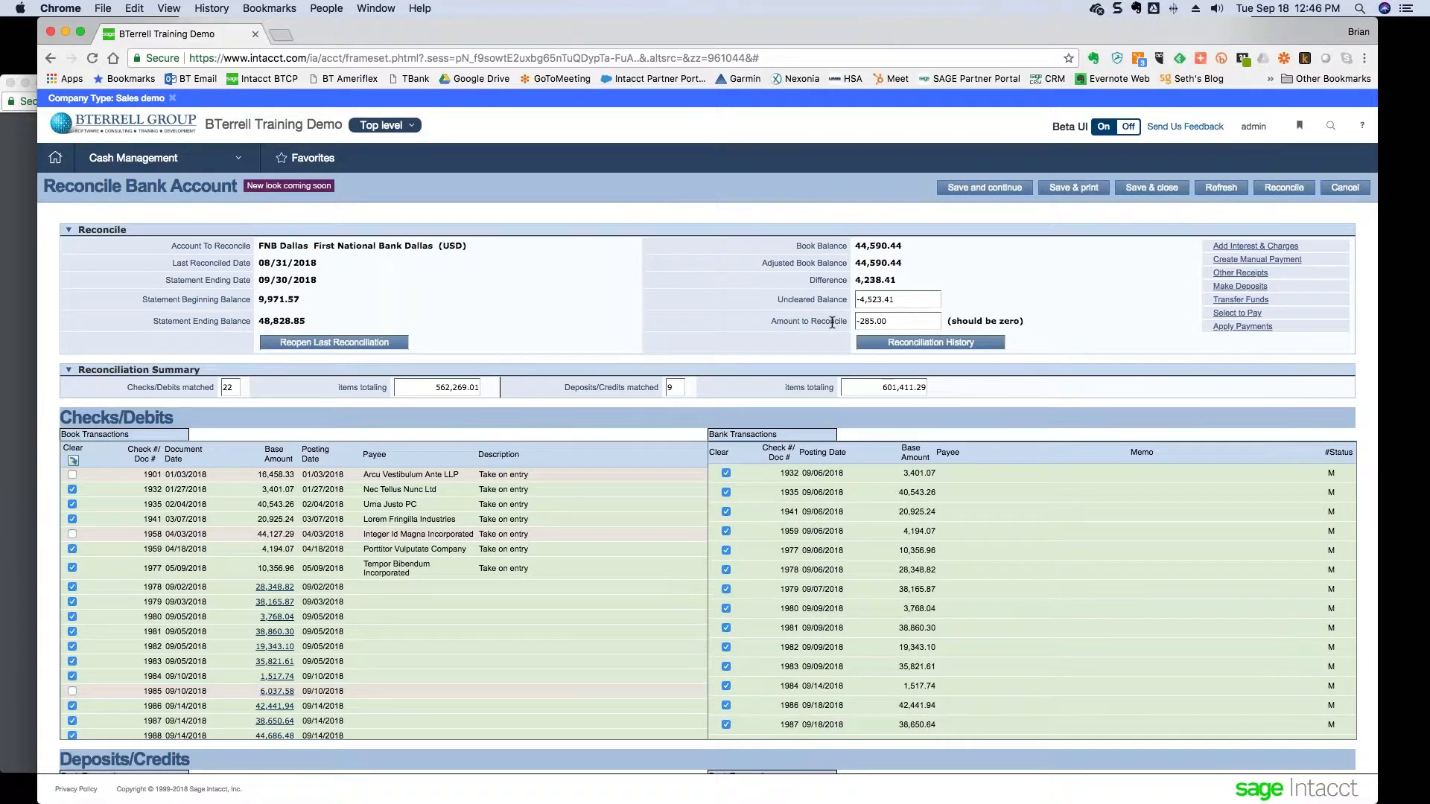
- Check the 285.00 Bank fees amount in Excel and review the reconciliation action links
{"action": "key", "text": "super+Tab"}
{"action": "scroll", "coordinate": [838, 360], "scroll_direction": "down", "scroll_amount": 3}
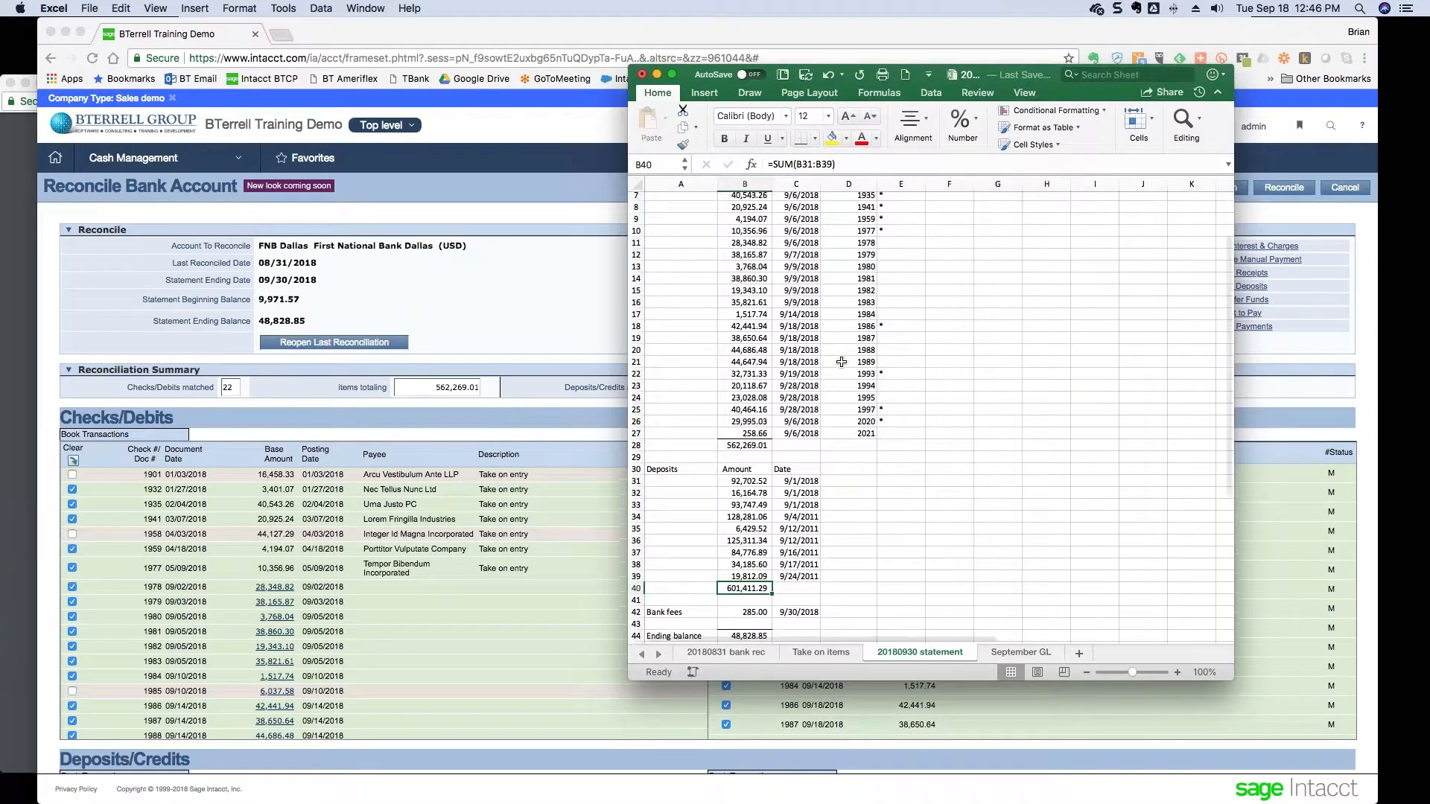
{"action": "left_click", "coordinate": [747, 610]}
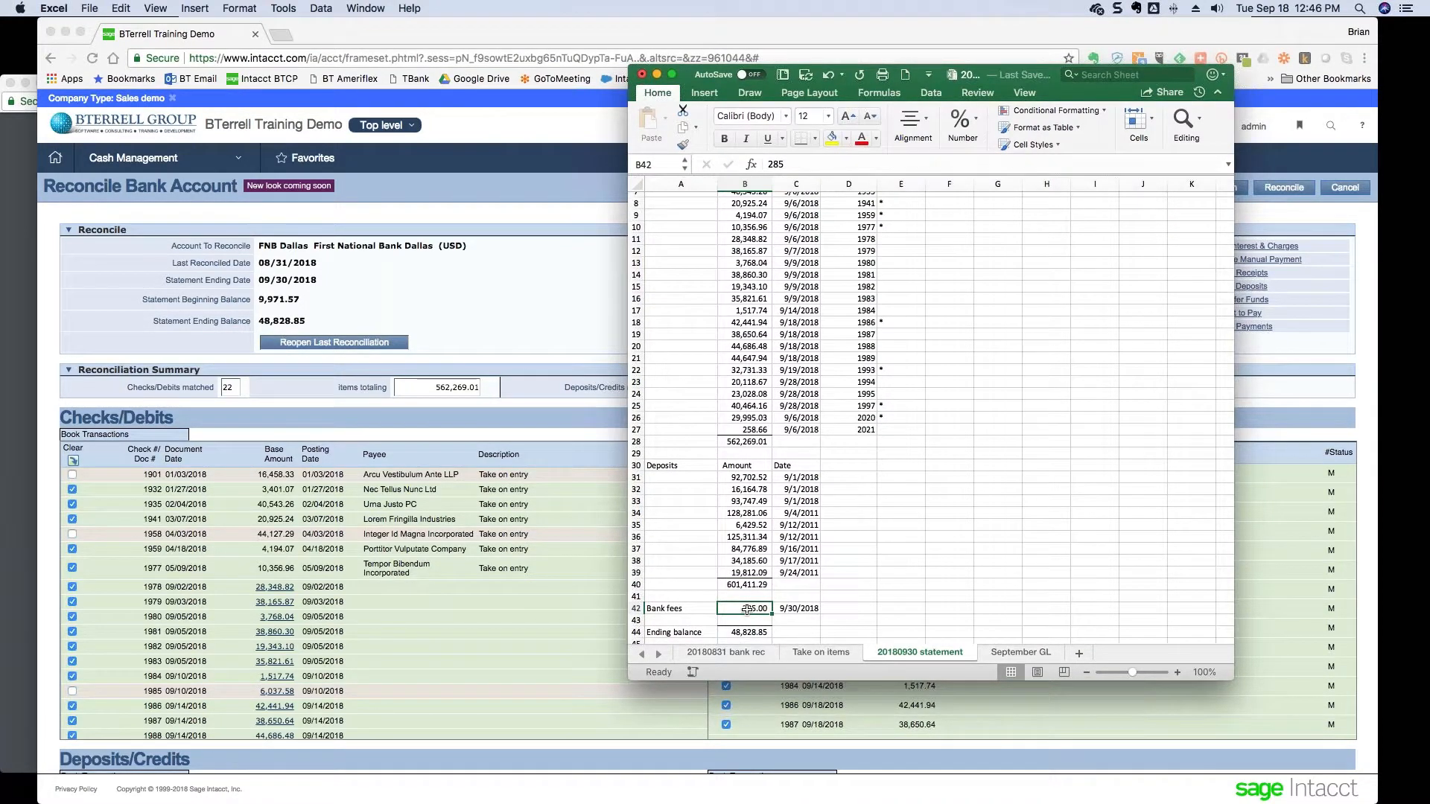
{"action": "key", "text": "super+Tab"}
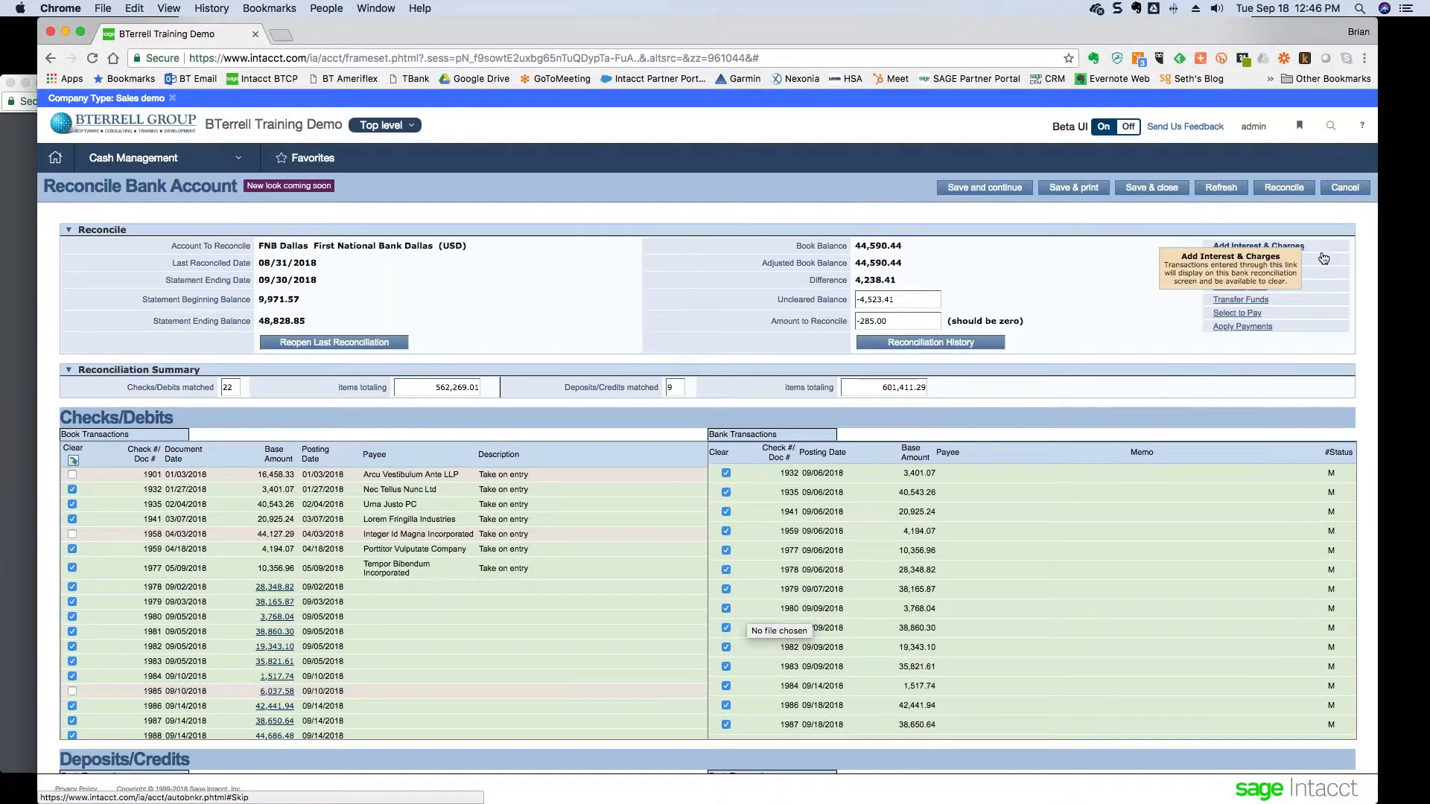
{"action": "mouse_move", "coordinate": [1325, 273]}
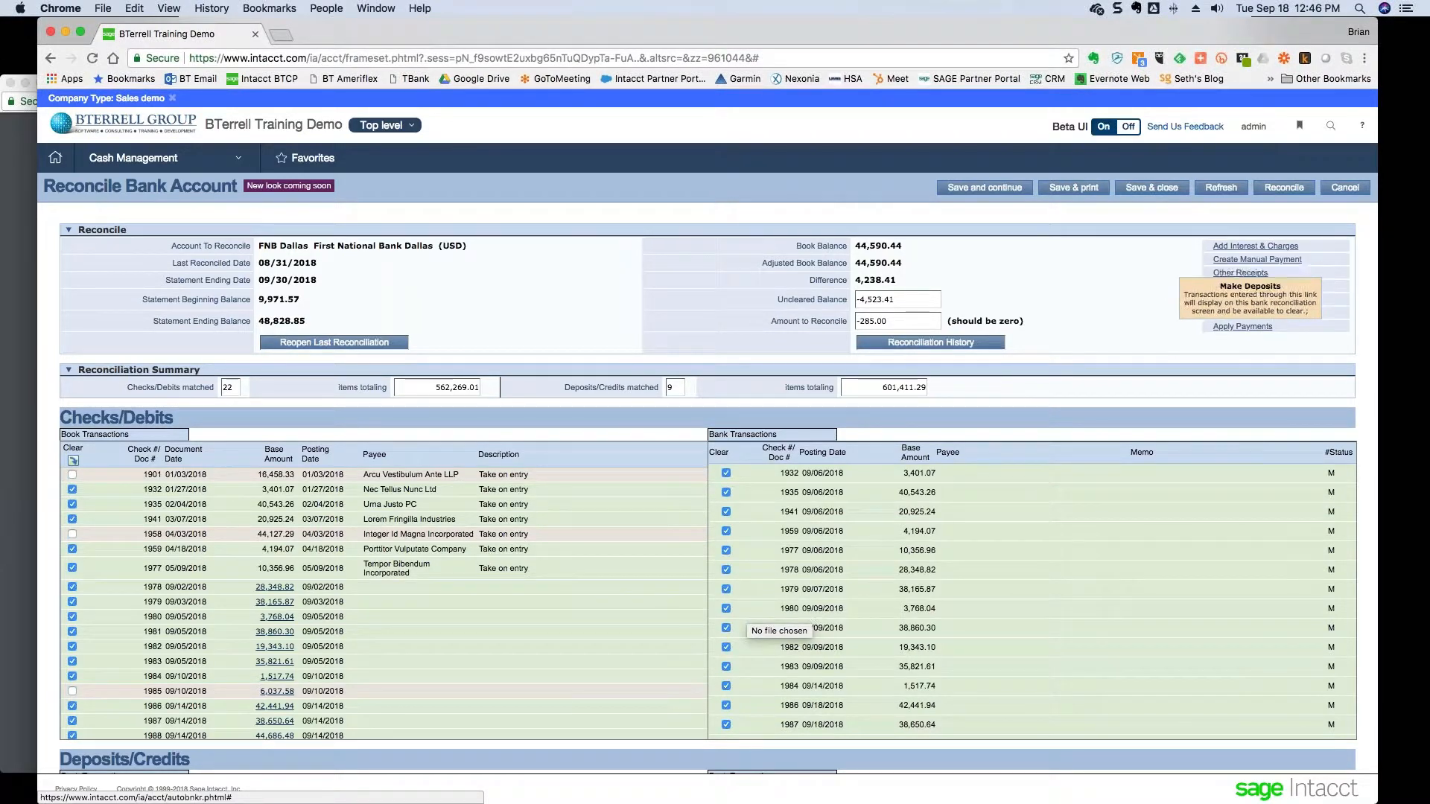
{"action": "mouse_move", "coordinate": [1329, 300]}
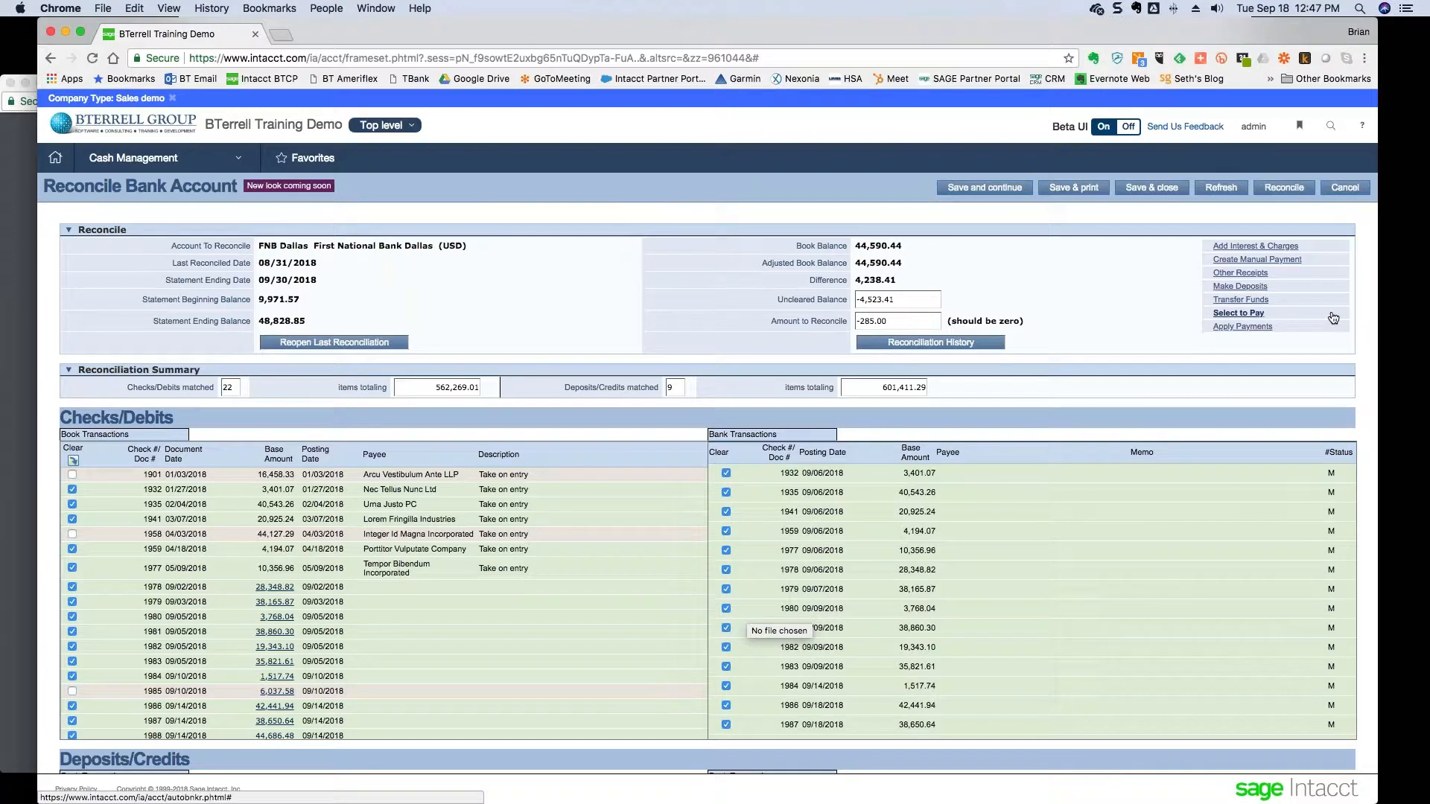
{"action": "mouse_move", "coordinate": [1245, 250]}
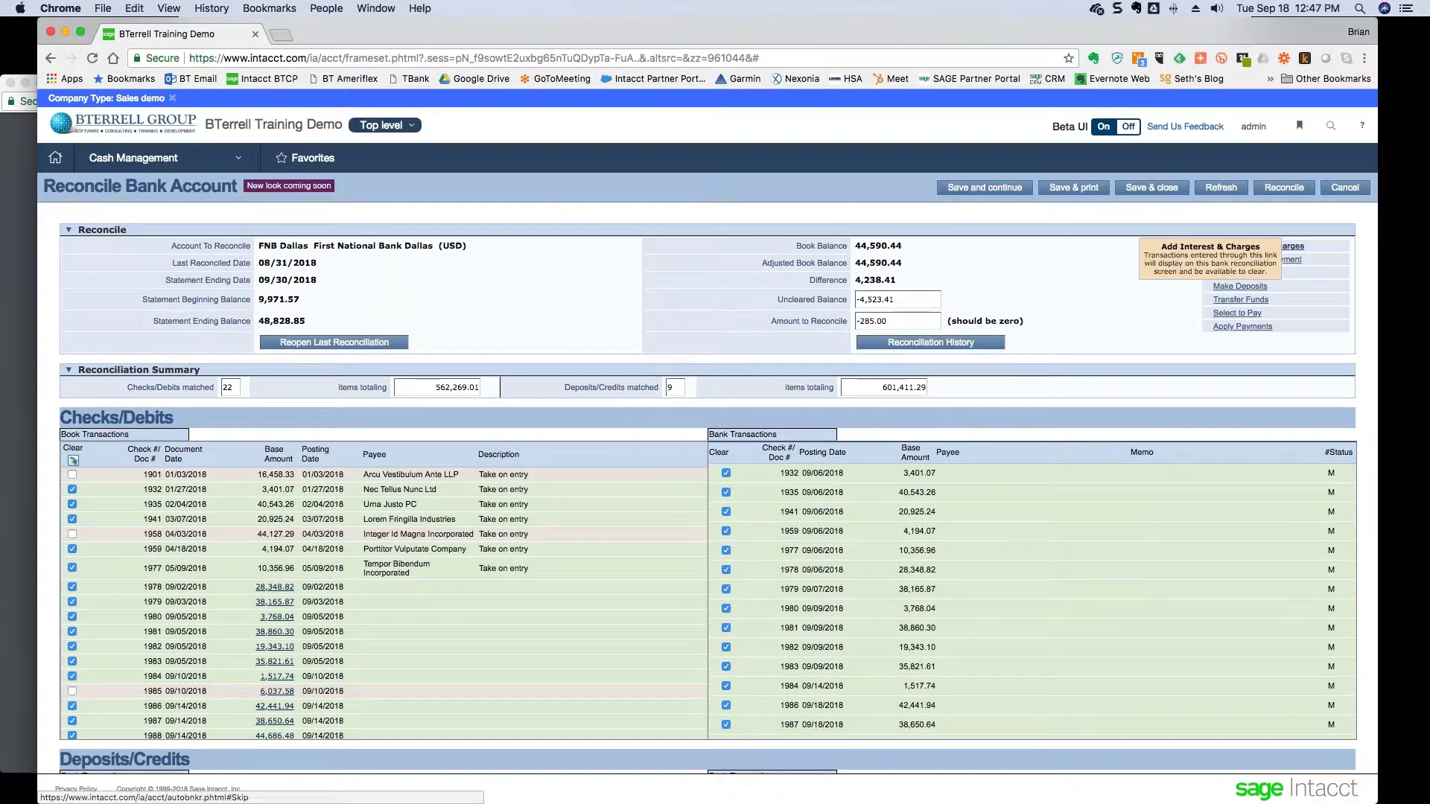
- Add and save a 285 Service charge dated 09/30/2018 on line 1 in Bank Interest and Charges
{"action": "left_click", "coordinate": [1291, 247]}
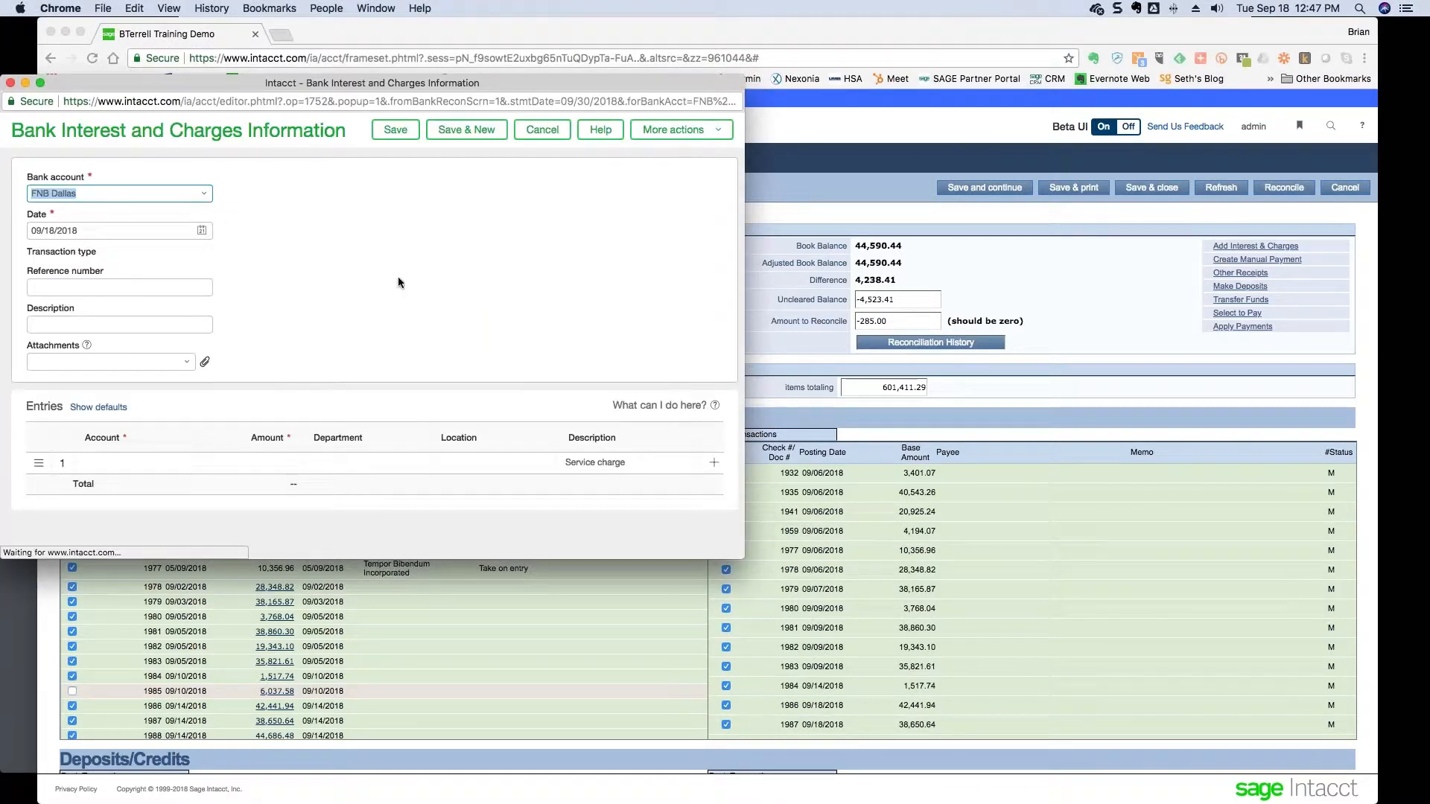
{"action": "key", "text": "Tab"}
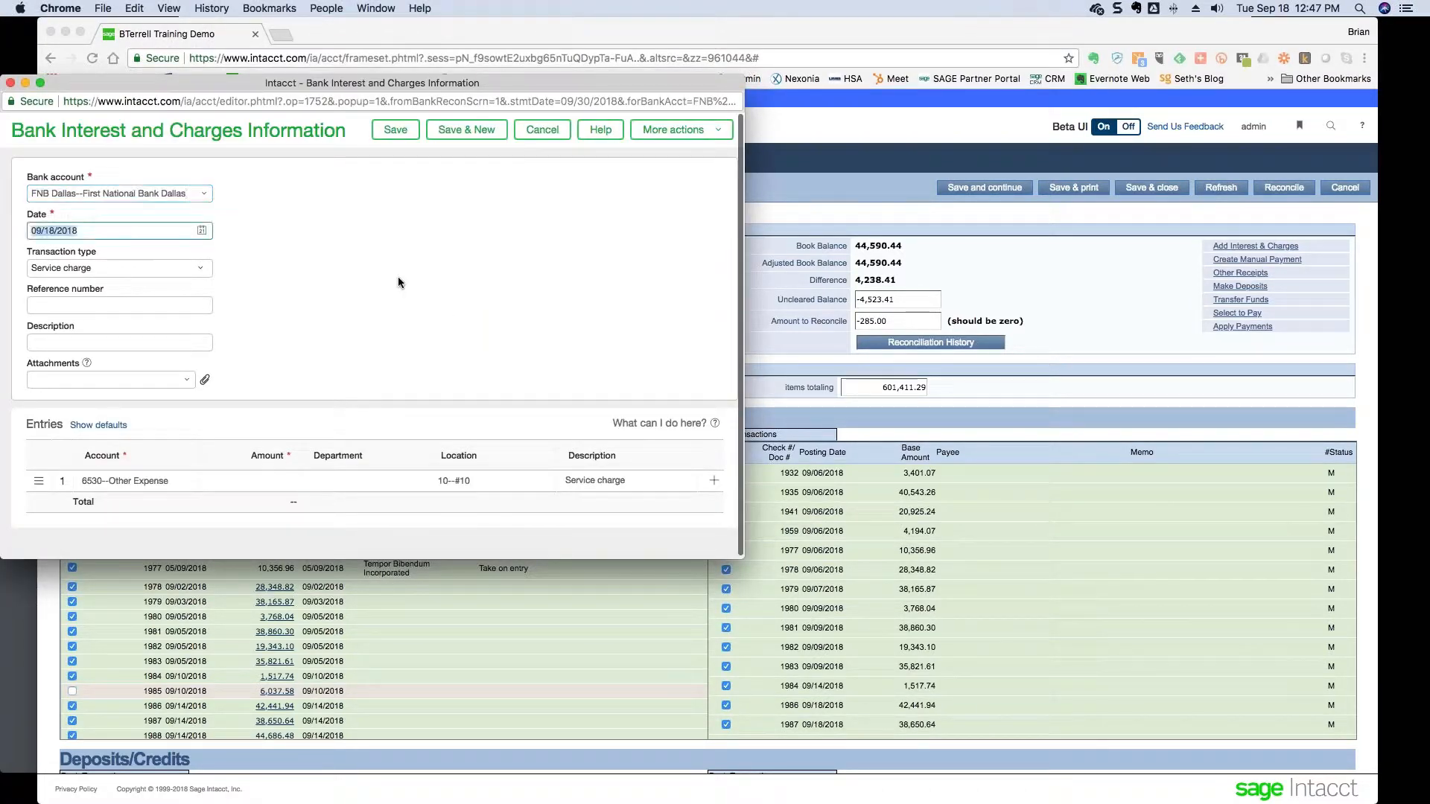
{"action": "type", "text": "09/30/2018"}
{"action": "key", "text": "Tab"}
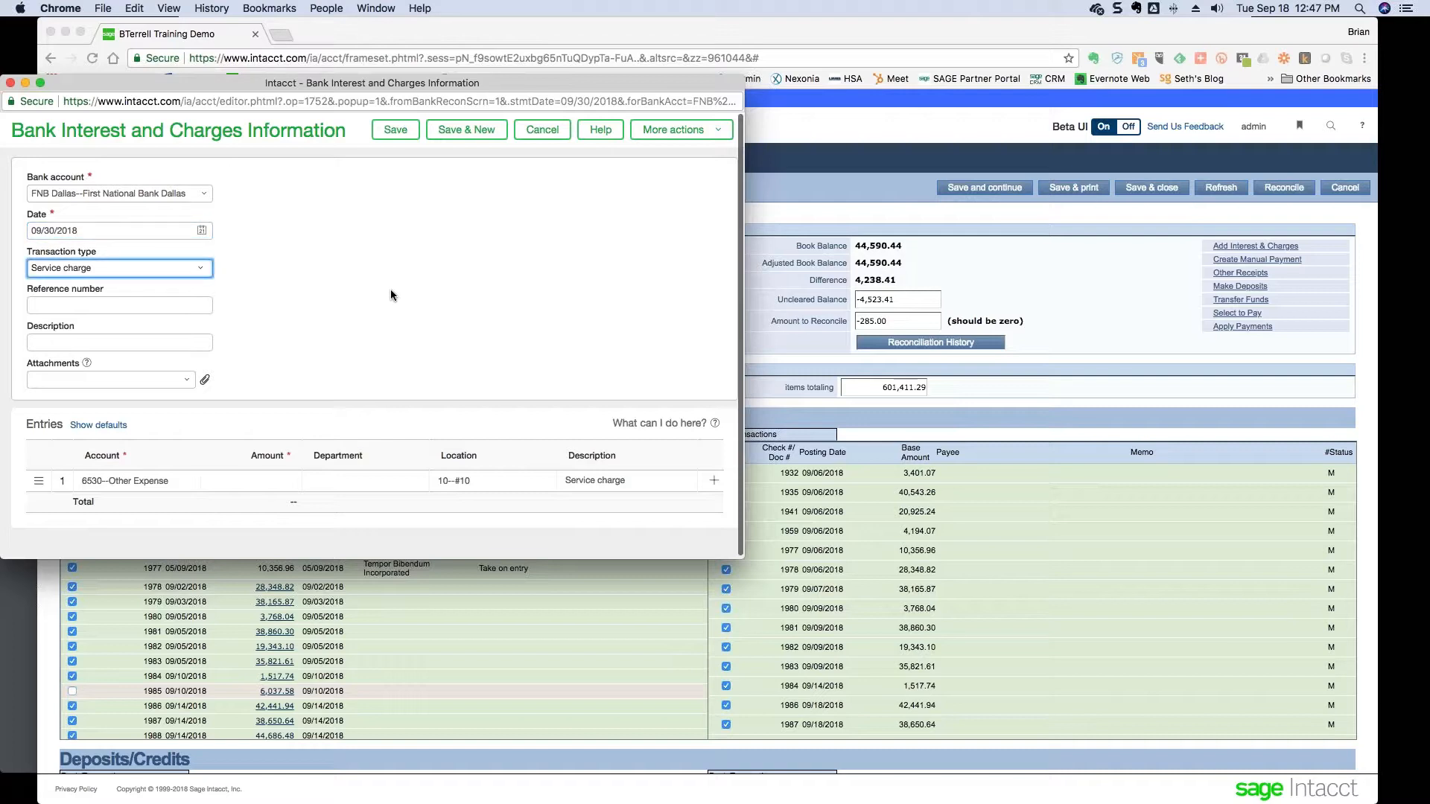
{"action": "left_click", "coordinate": [209, 270]}
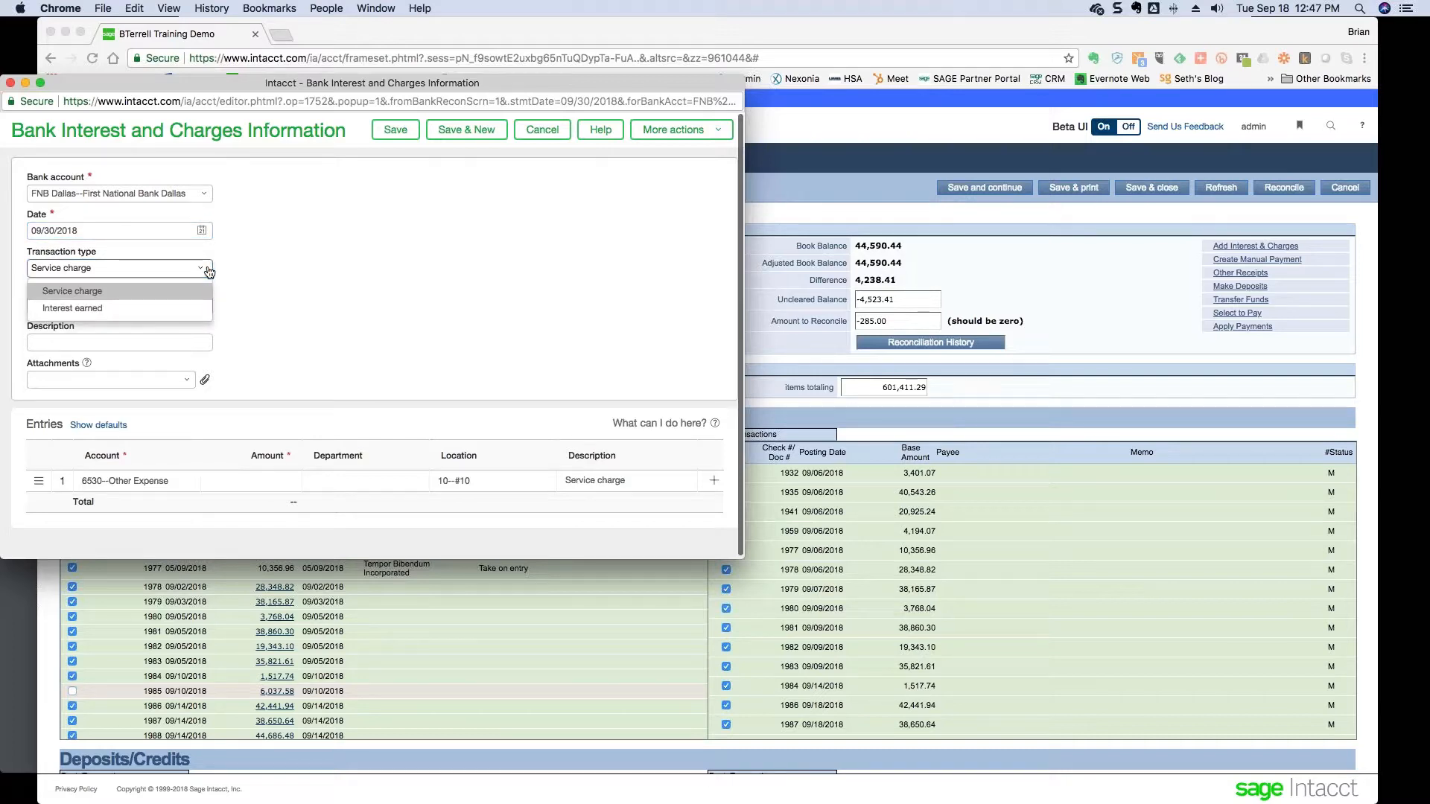
{"action": "left_click", "coordinate": [280, 265]}
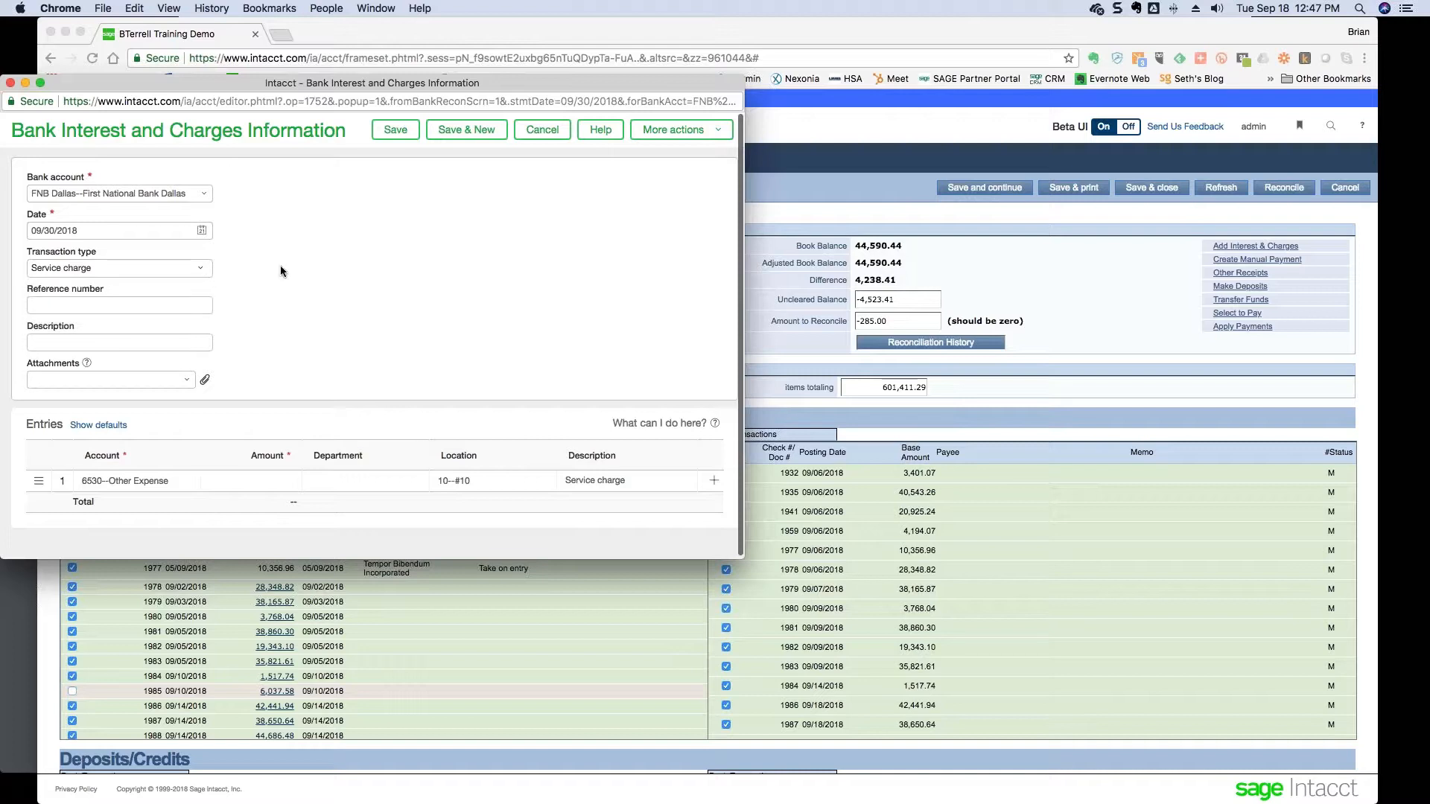
{"action": "key", "text": "Tab"}
{"action": "left_click", "coordinate": [283, 481]}
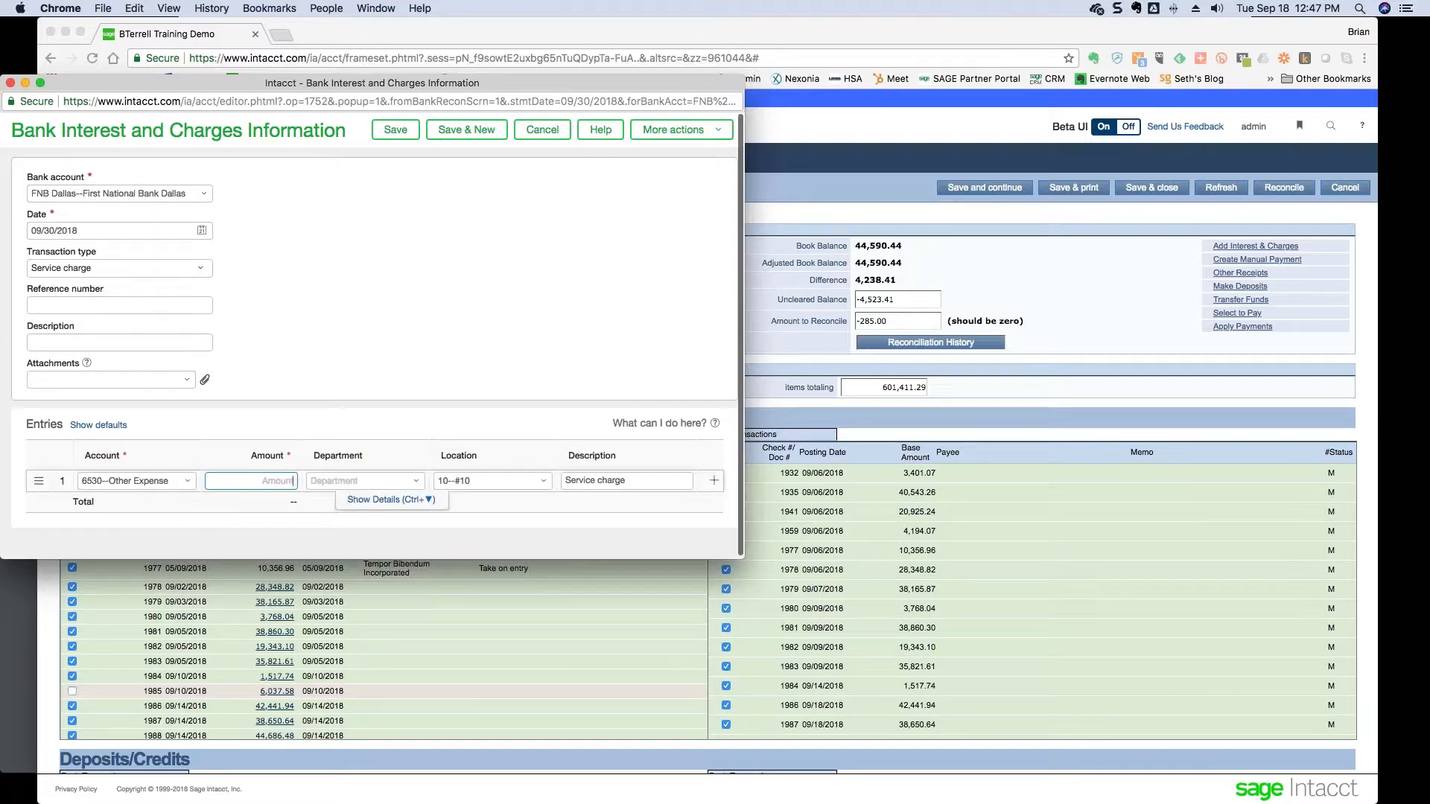
{"action": "type", "text": "285"}
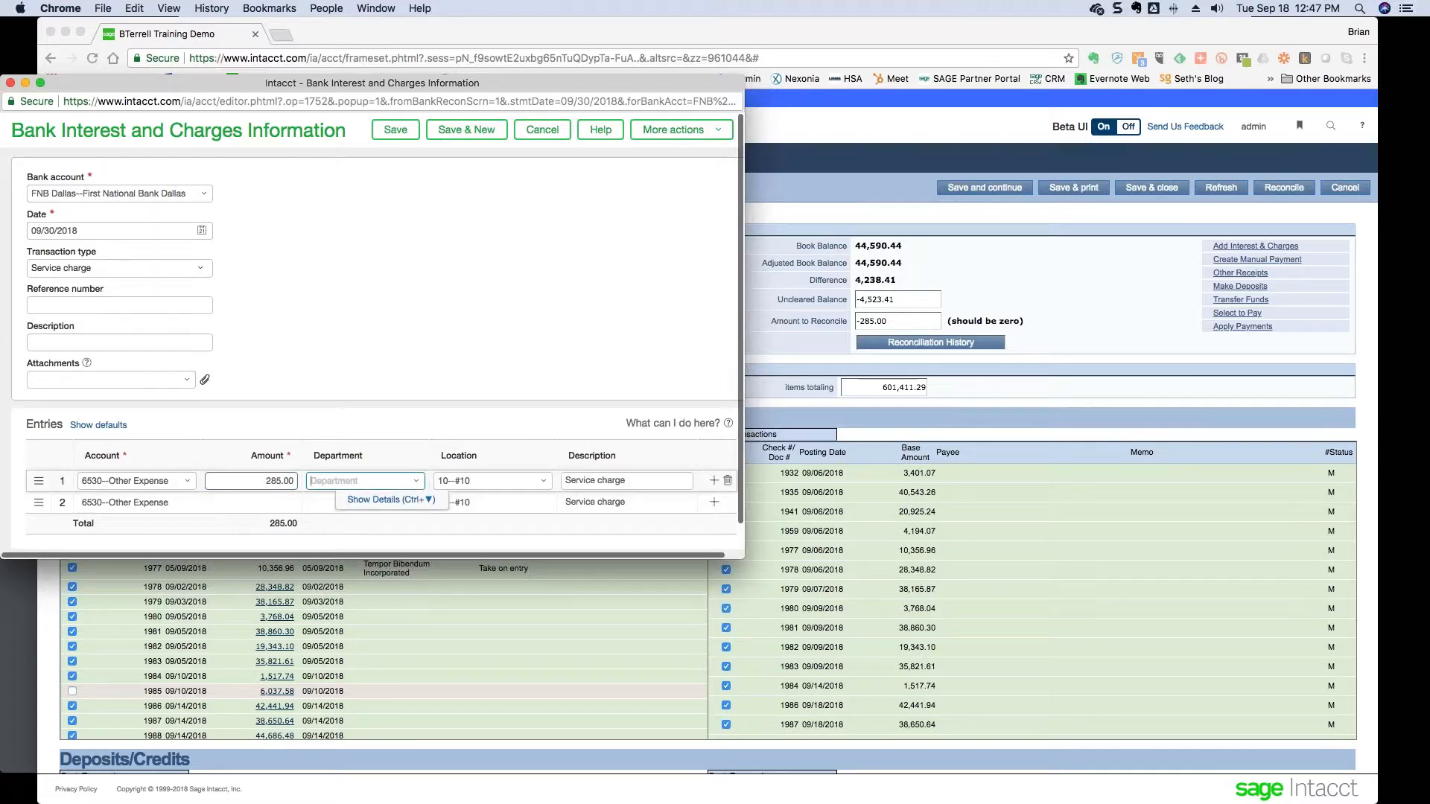
{"action": "left_click", "coordinate": [395, 130]}
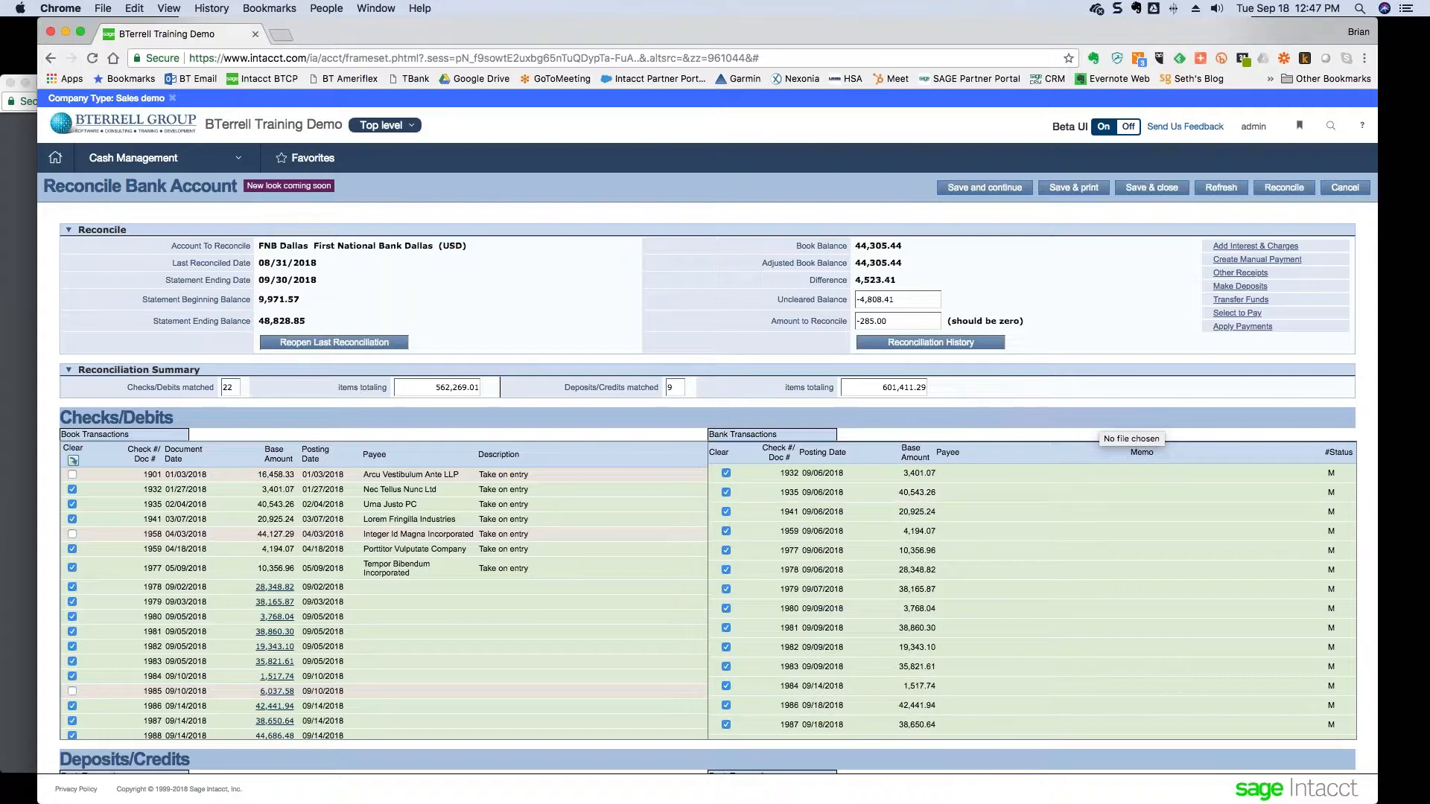
- Clear a 285.00 fee line, unclear the 09/17/2018 (285.00) line and clear its 285.00 counterpart
{"action": "scroll", "coordinate": [478, 611], "scroll_direction": "down", "scroll_amount": 8}
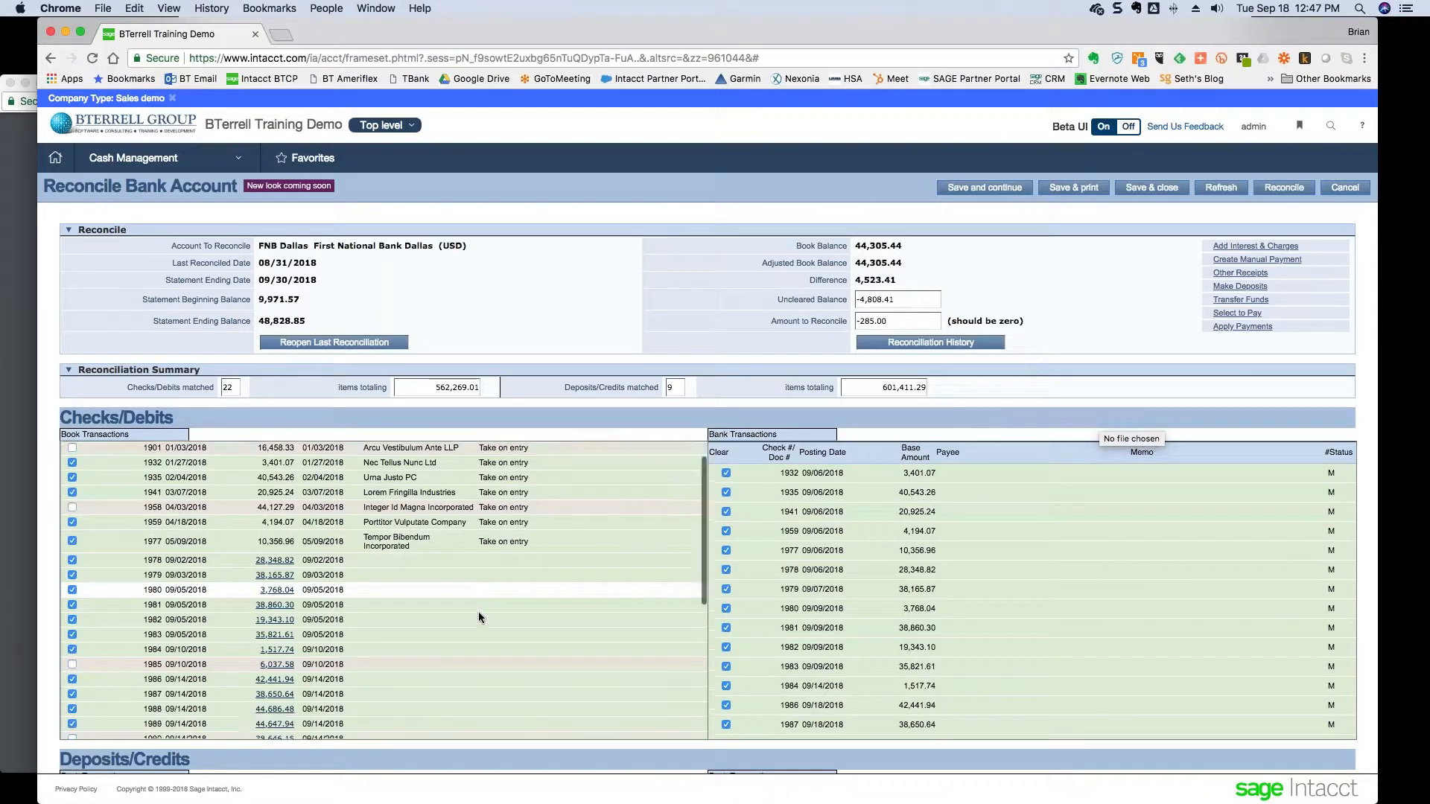
{"action": "scroll", "coordinate": [481, 616], "scroll_direction": "down", "scroll_amount": 3}
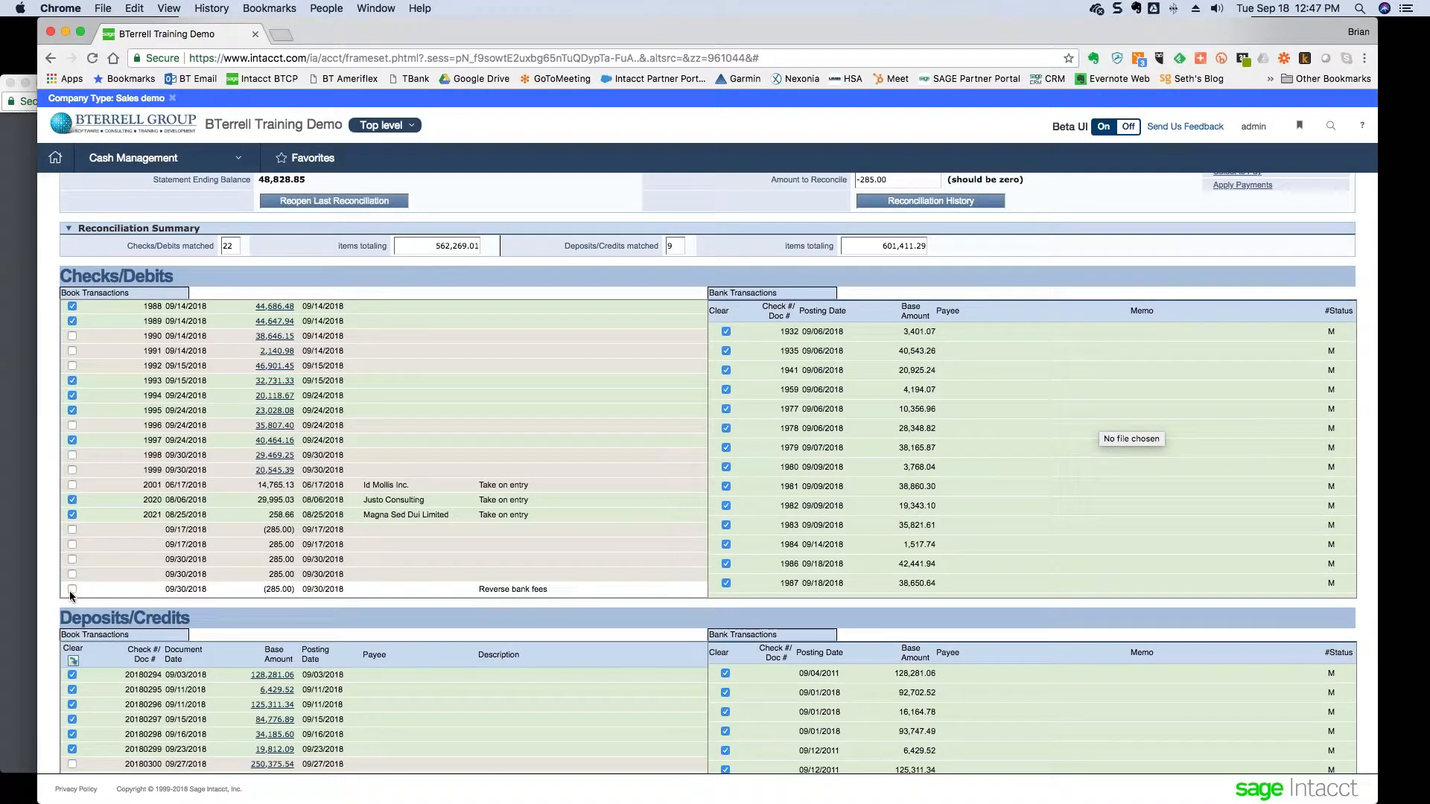
{"action": "scroll", "coordinate": [70, 589], "scroll_direction": "down", "scroll_amount": 1}
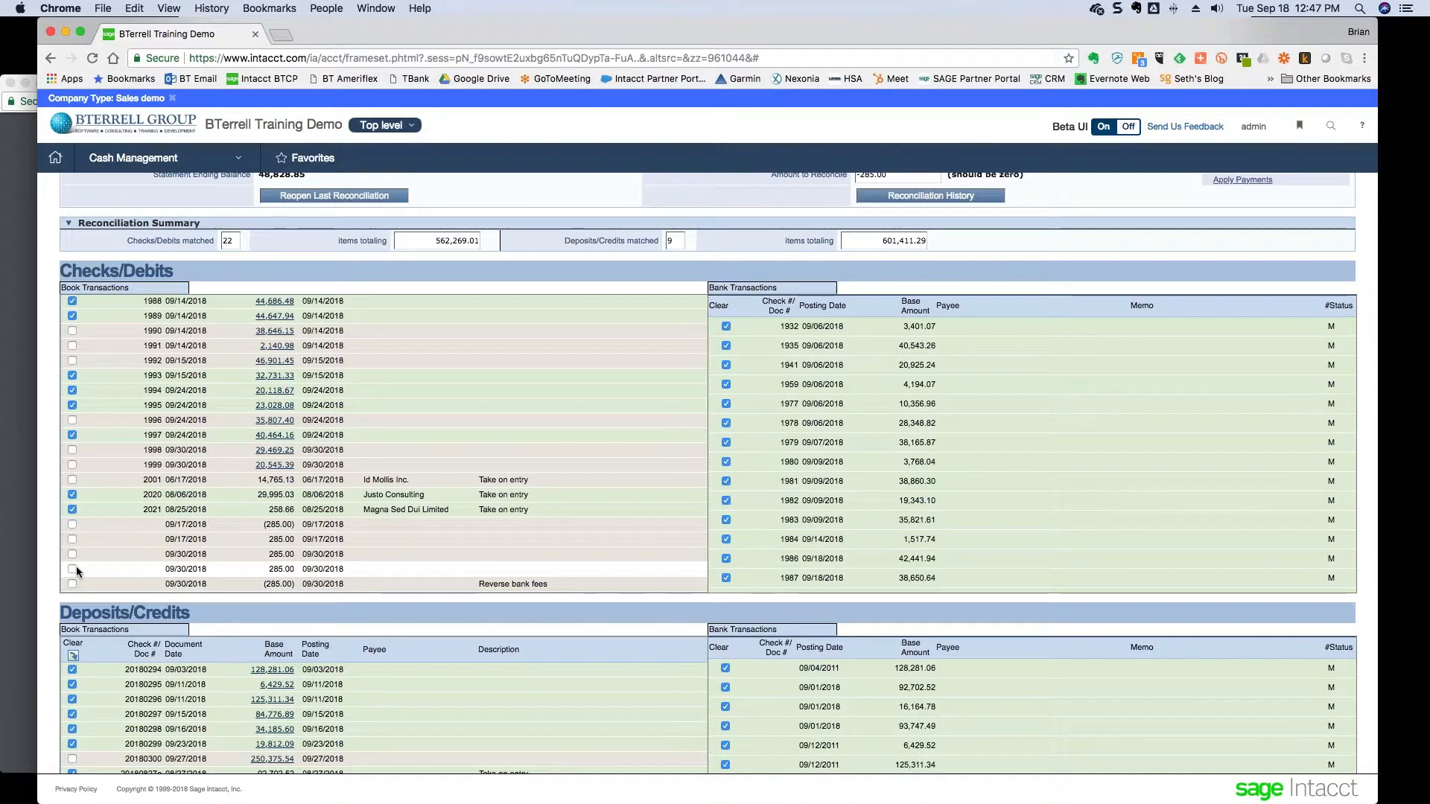
{"action": "left_click", "coordinate": [72, 569]}
{"action": "scroll", "coordinate": [164, 551], "scroll_direction": "up", "scroll_amount": 3}
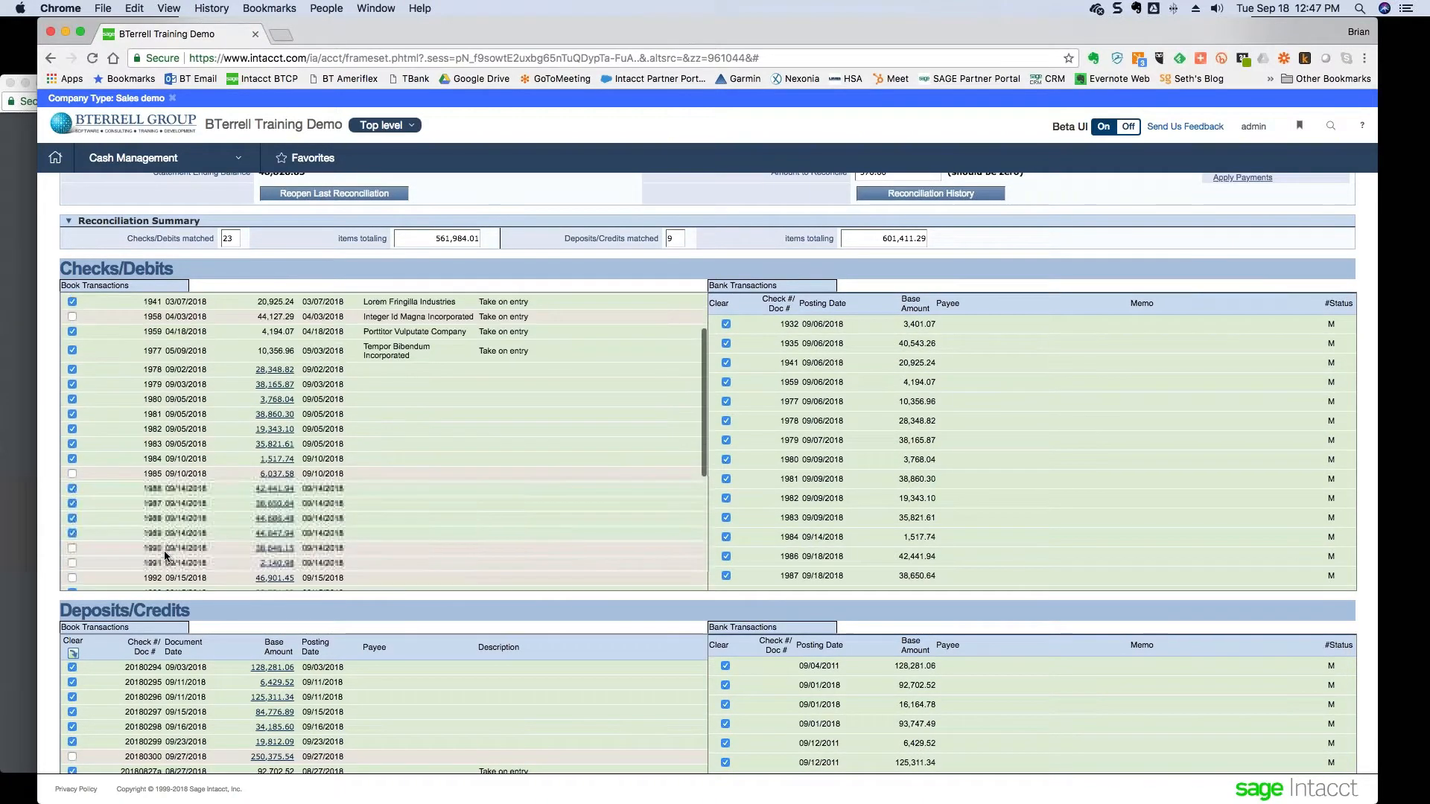
{"action": "scroll", "coordinate": [164, 551], "scroll_direction": "up", "scroll_amount": 2}
{"action": "scroll", "coordinate": [796, 190], "scroll_direction": "up", "scroll_amount": 4}
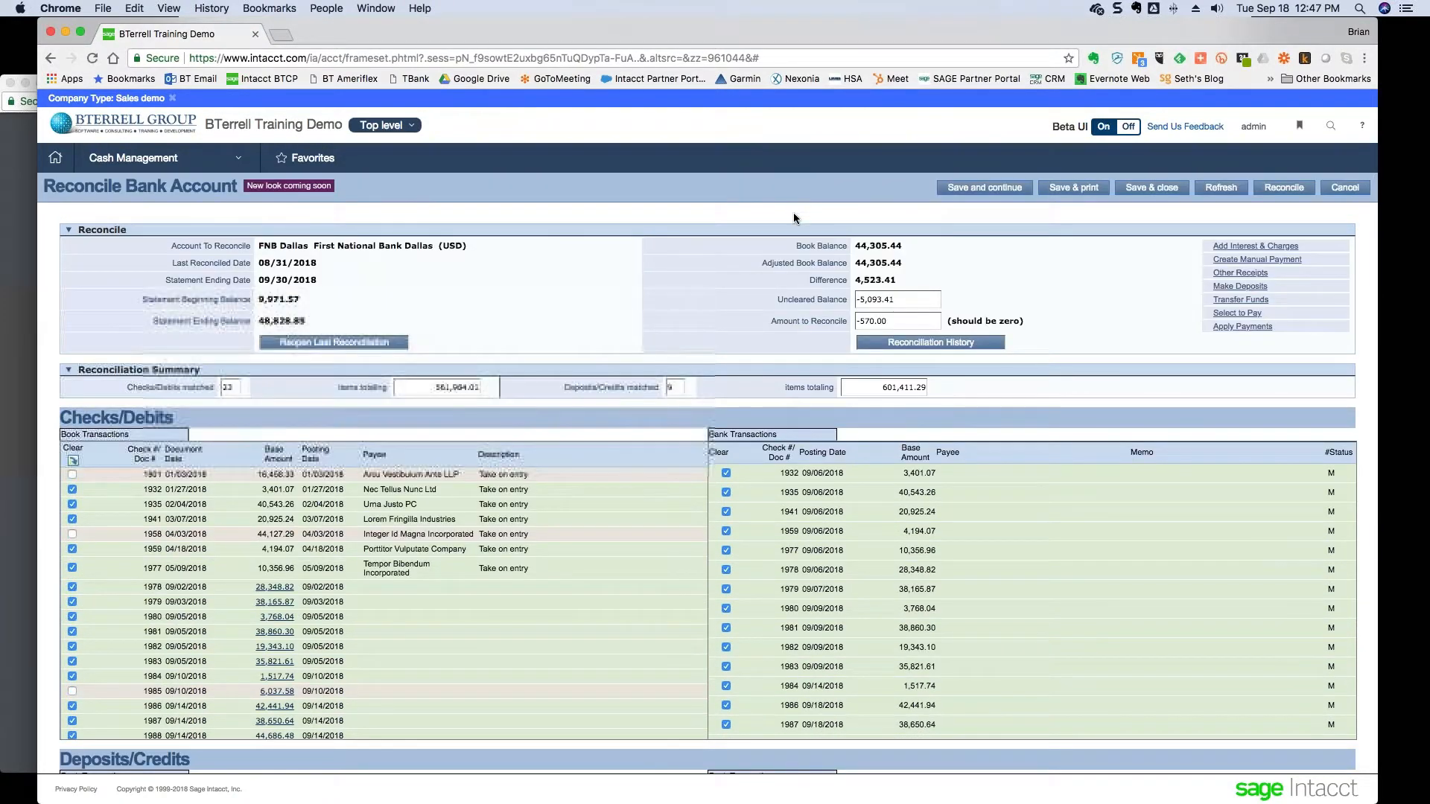
{"action": "scroll", "coordinate": [246, 685], "scroll_direction": "down", "scroll_amount": 3}
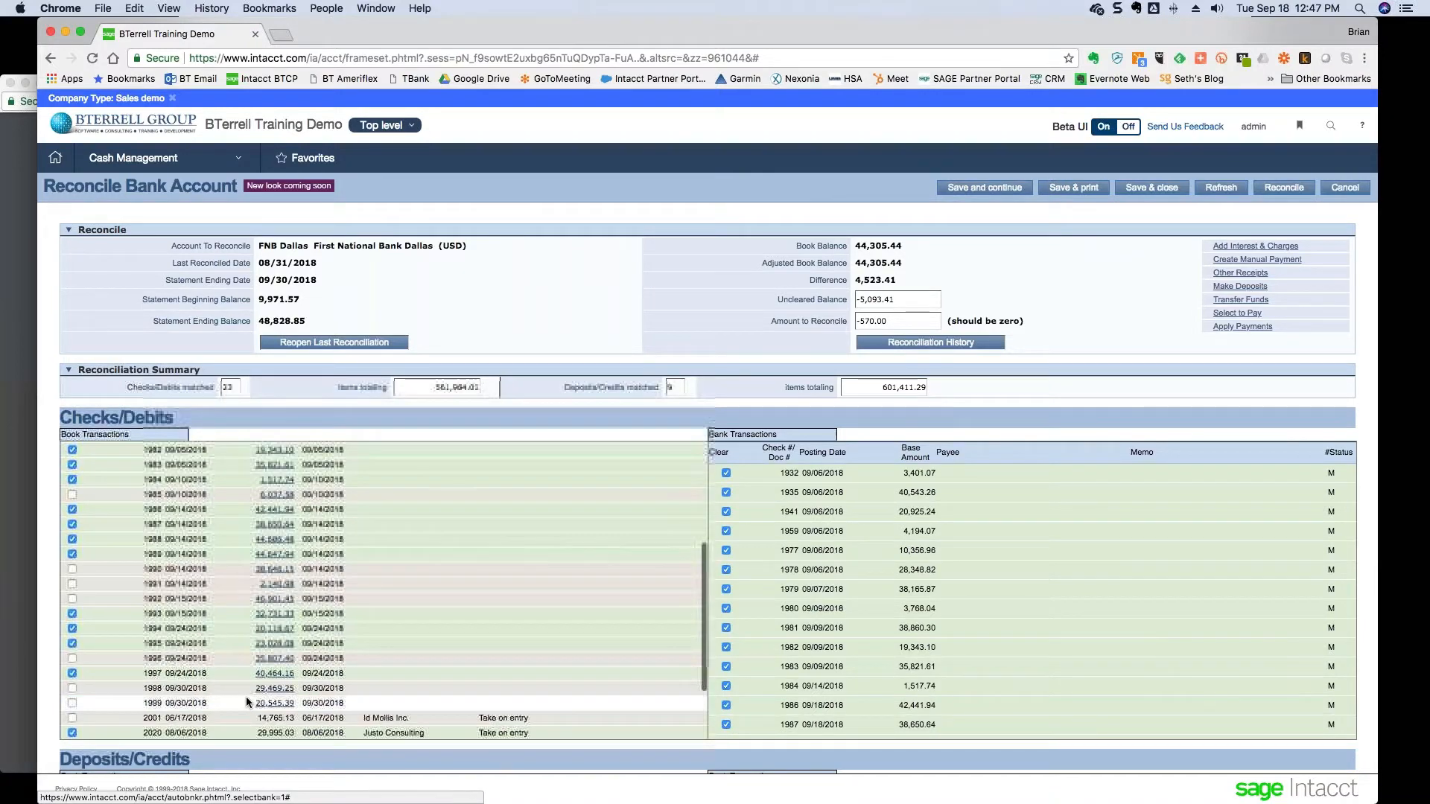
{"action": "scroll", "coordinate": [246, 696], "scroll_direction": "down", "scroll_amount": 3}
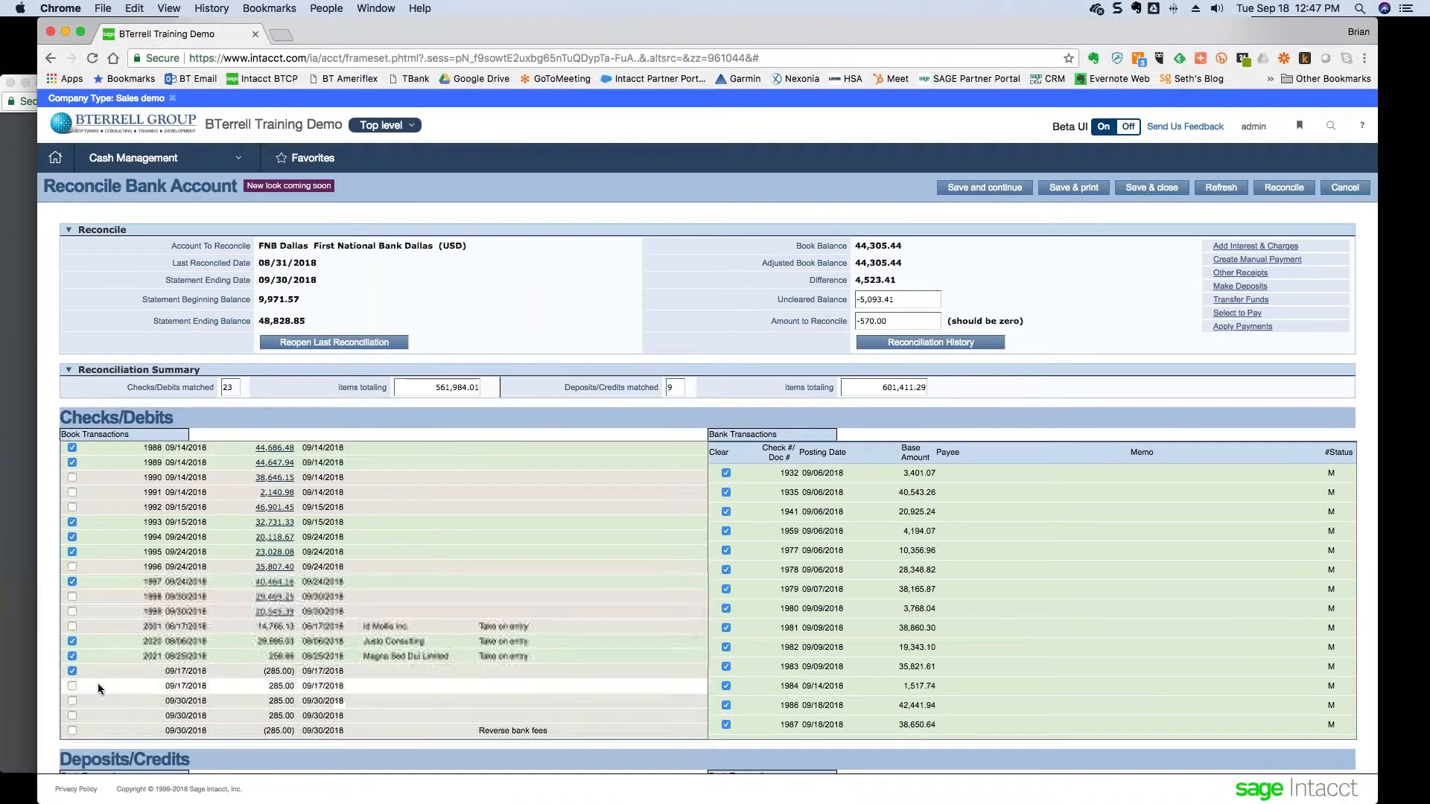
{"action": "left_click", "coordinate": [73, 671]}
{"action": "left_click", "coordinate": [72, 686]}
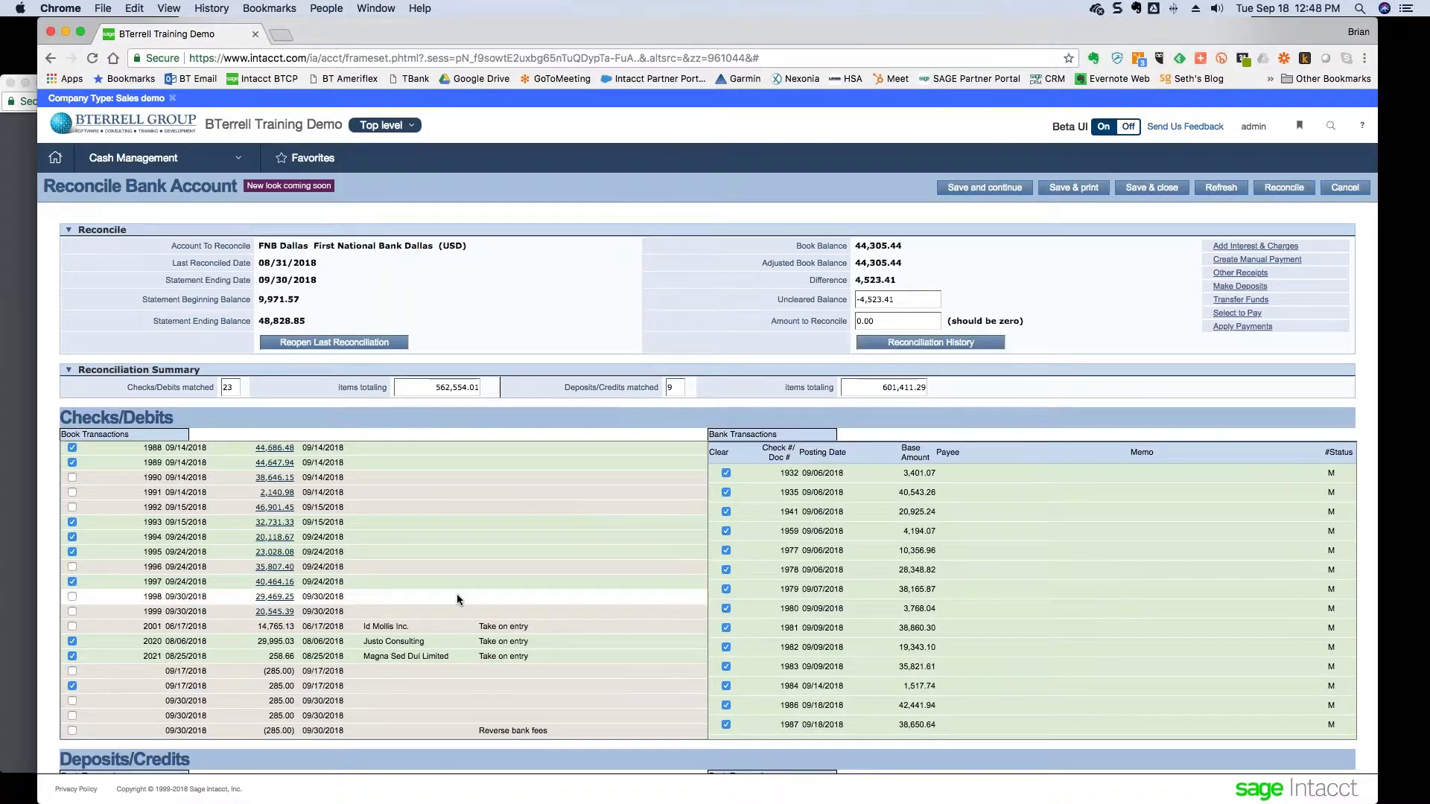
- Clear the 09/17/2018 (285.00), both 09/30/2018 285.00 and Reverse bank fees lines, reaching 0.00
{"action": "scroll", "coordinate": [455, 593], "scroll_direction": "down", "scroll_amount": 3}
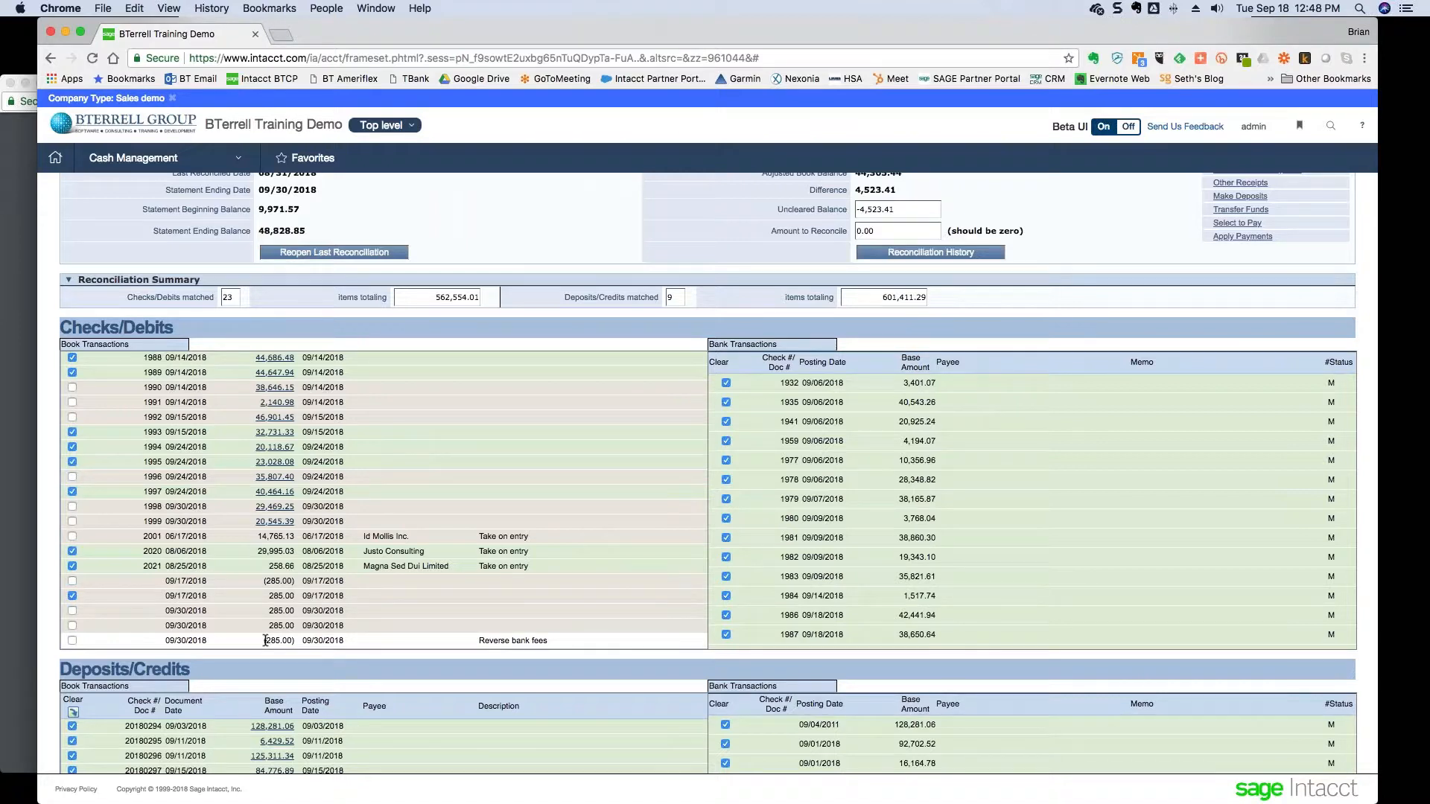
{"action": "left_click", "coordinate": [72, 581]}
{"action": "left_click", "coordinate": [73, 611]}
{"action": "left_click", "coordinate": [73, 625]}
{"action": "left_click", "coordinate": [73, 641]}
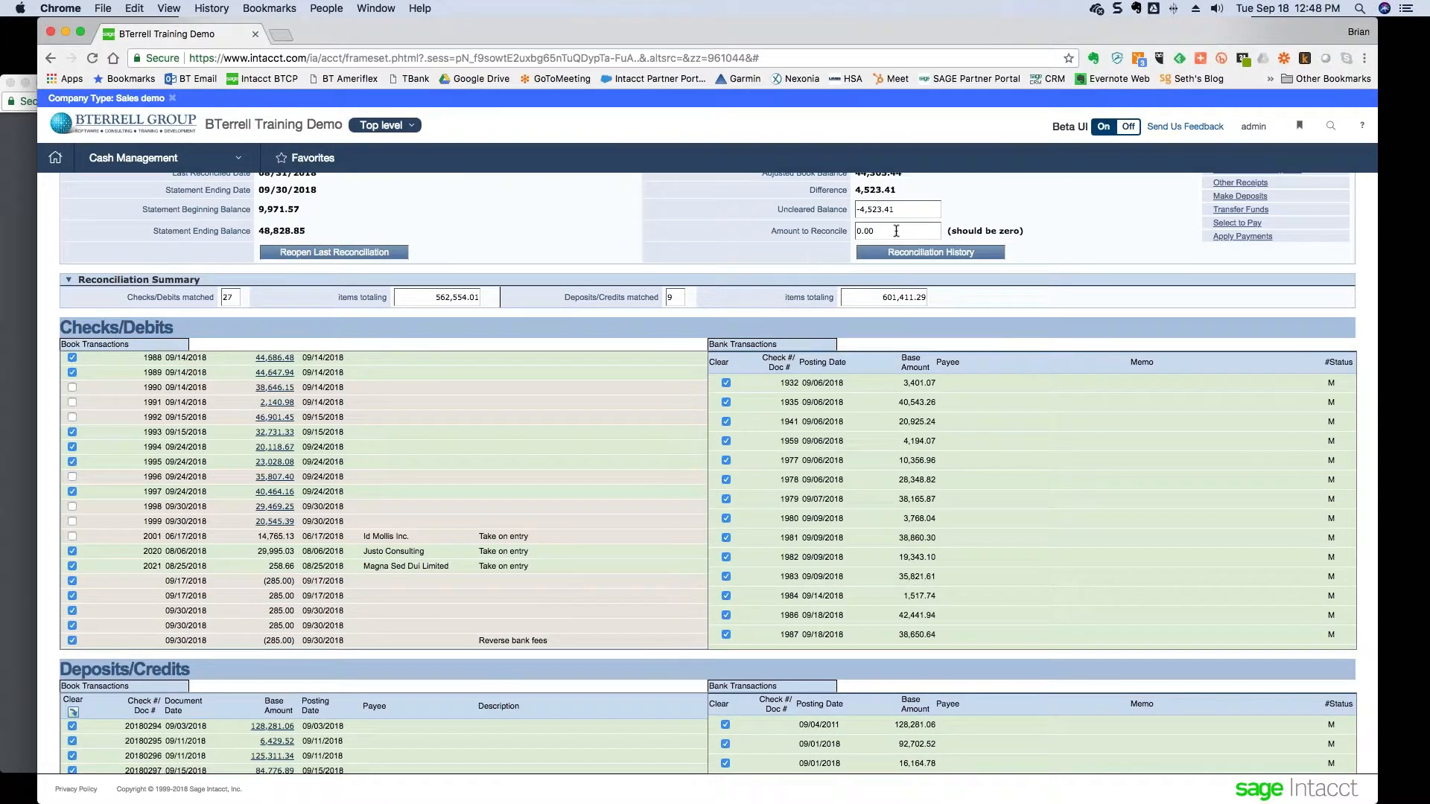
{"action": "scroll", "coordinate": [614, 242], "scroll_direction": "up", "scroll_amount": 3}
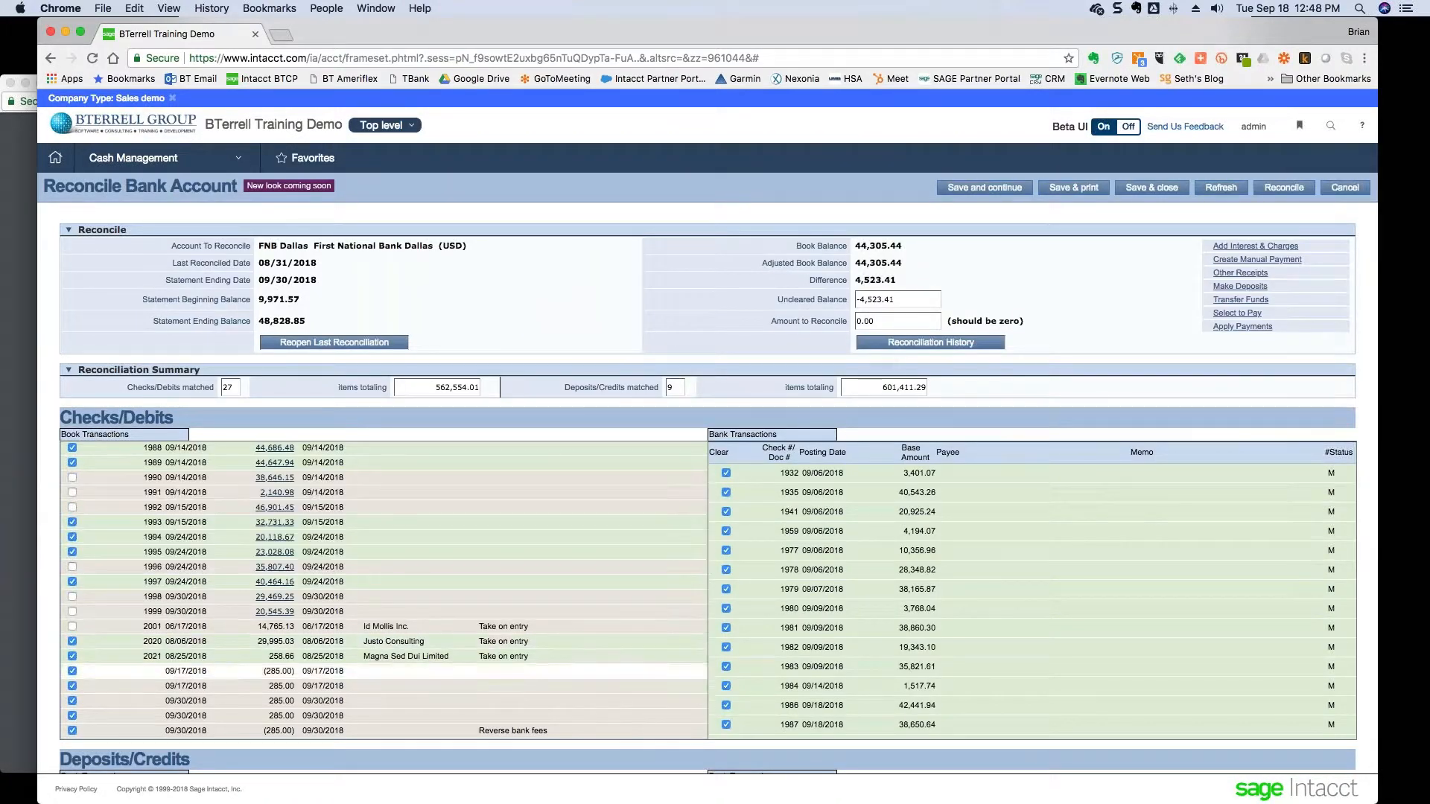
{"action": "left_click", "coordinate": [72, 686]}
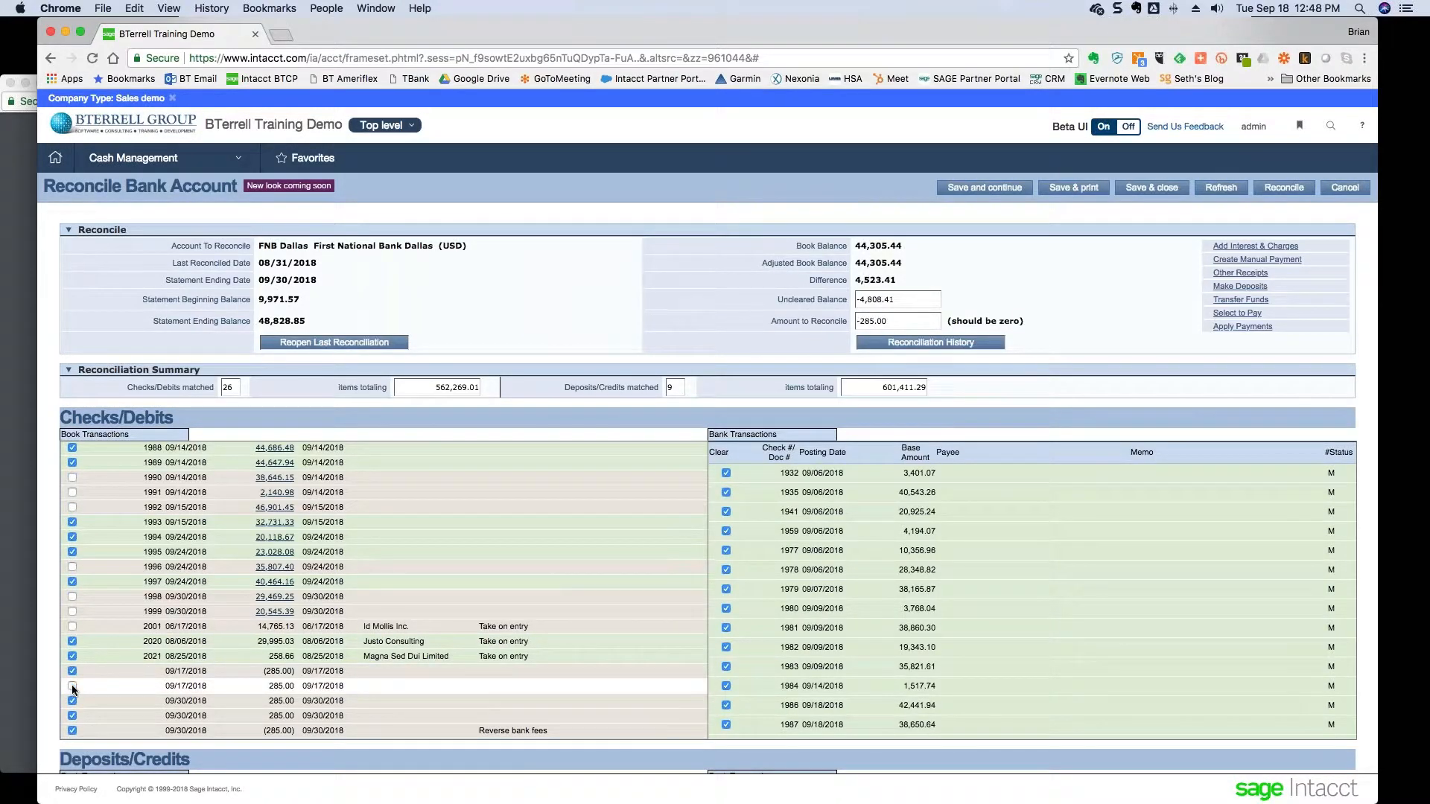
{"action": "left_click", "coordinate": [72, 686]}
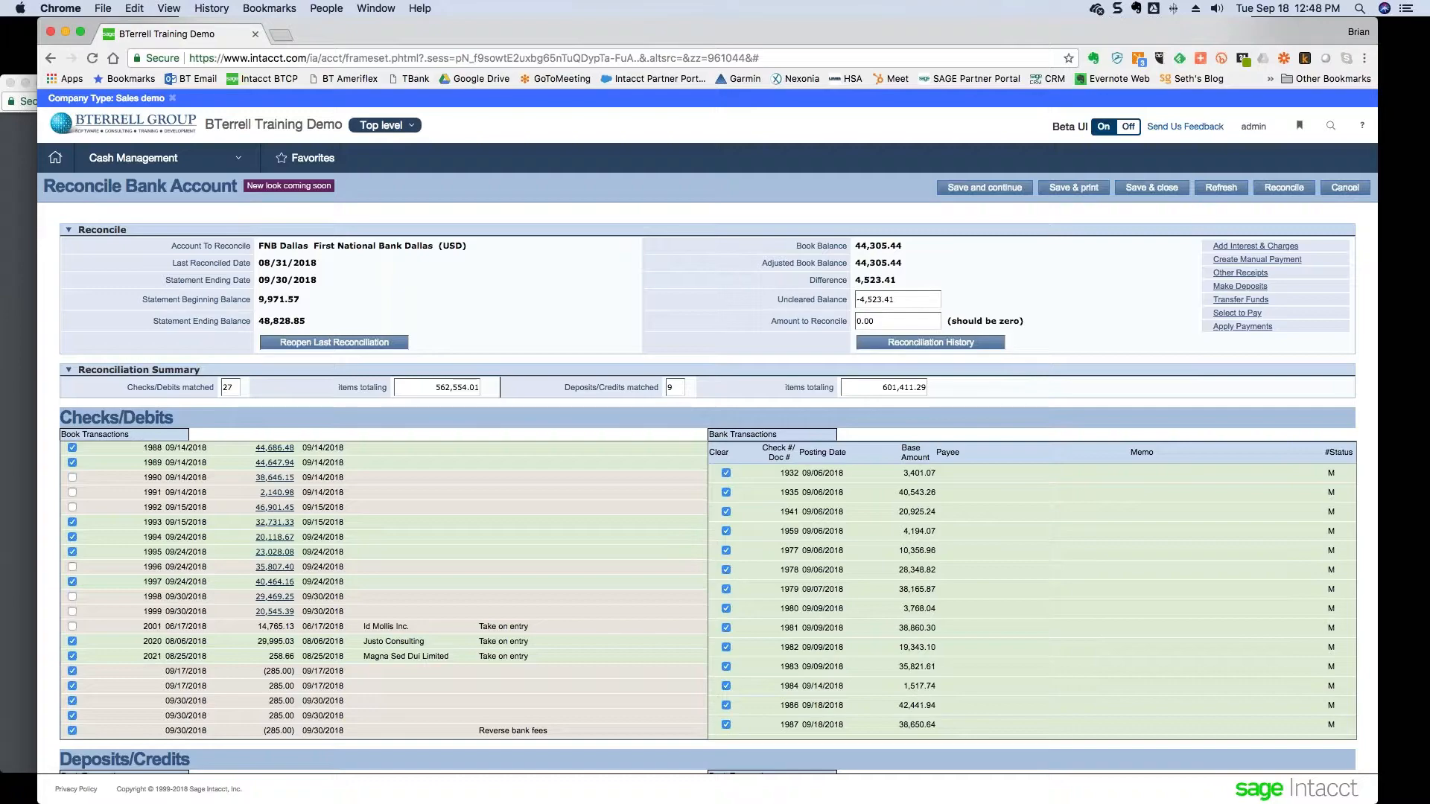
{"action": "scroll", "coordinate": [774, 202], "scroll_direction": "down", "scroll_amount": 3}
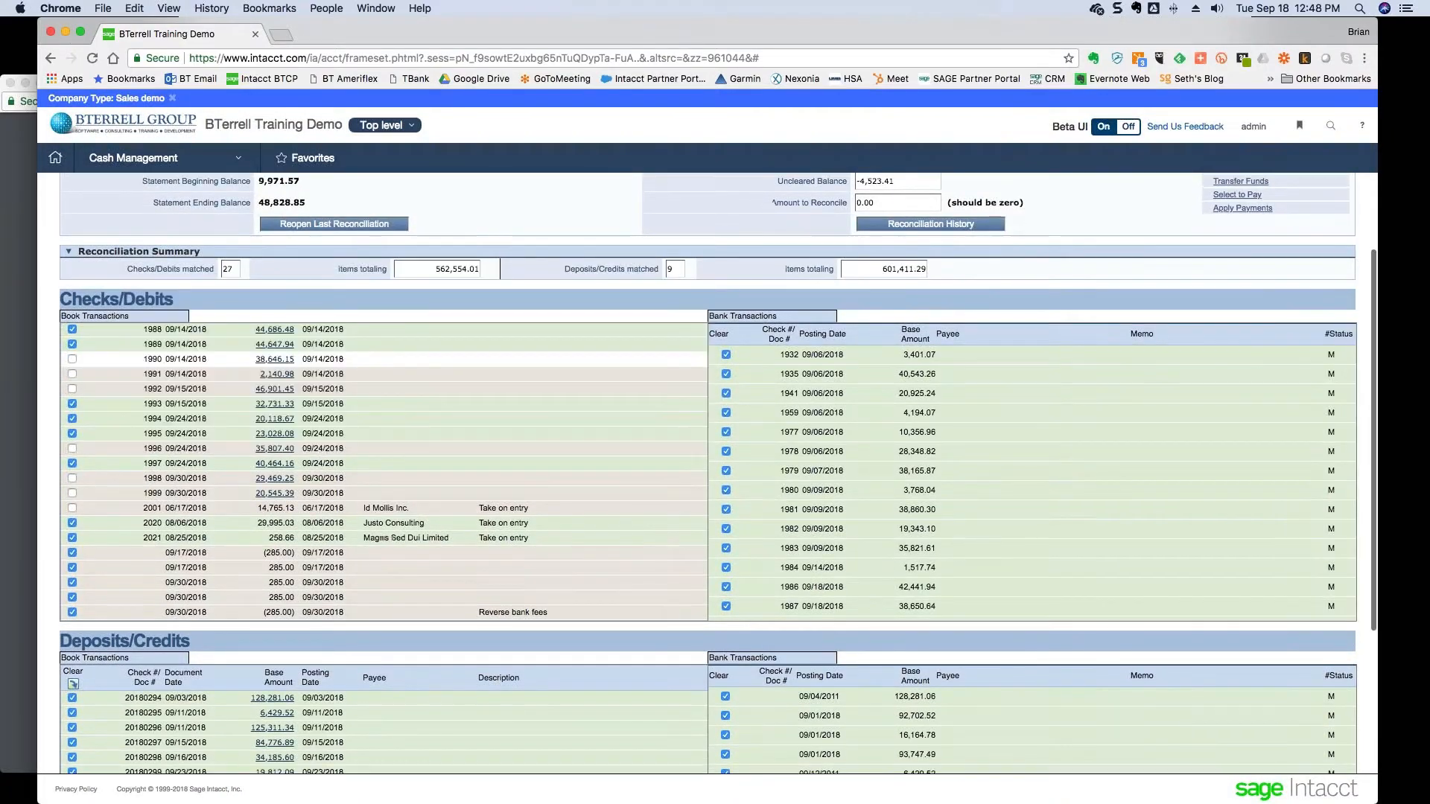
{"action": "scroll", "coordinate": [158, 387], "scroll_direction": "down", "scroll_amount": 2}
{"action": "scroll", "coordinate": [159, 387], "scroll_direction": "up", "scroll_amount": 5}
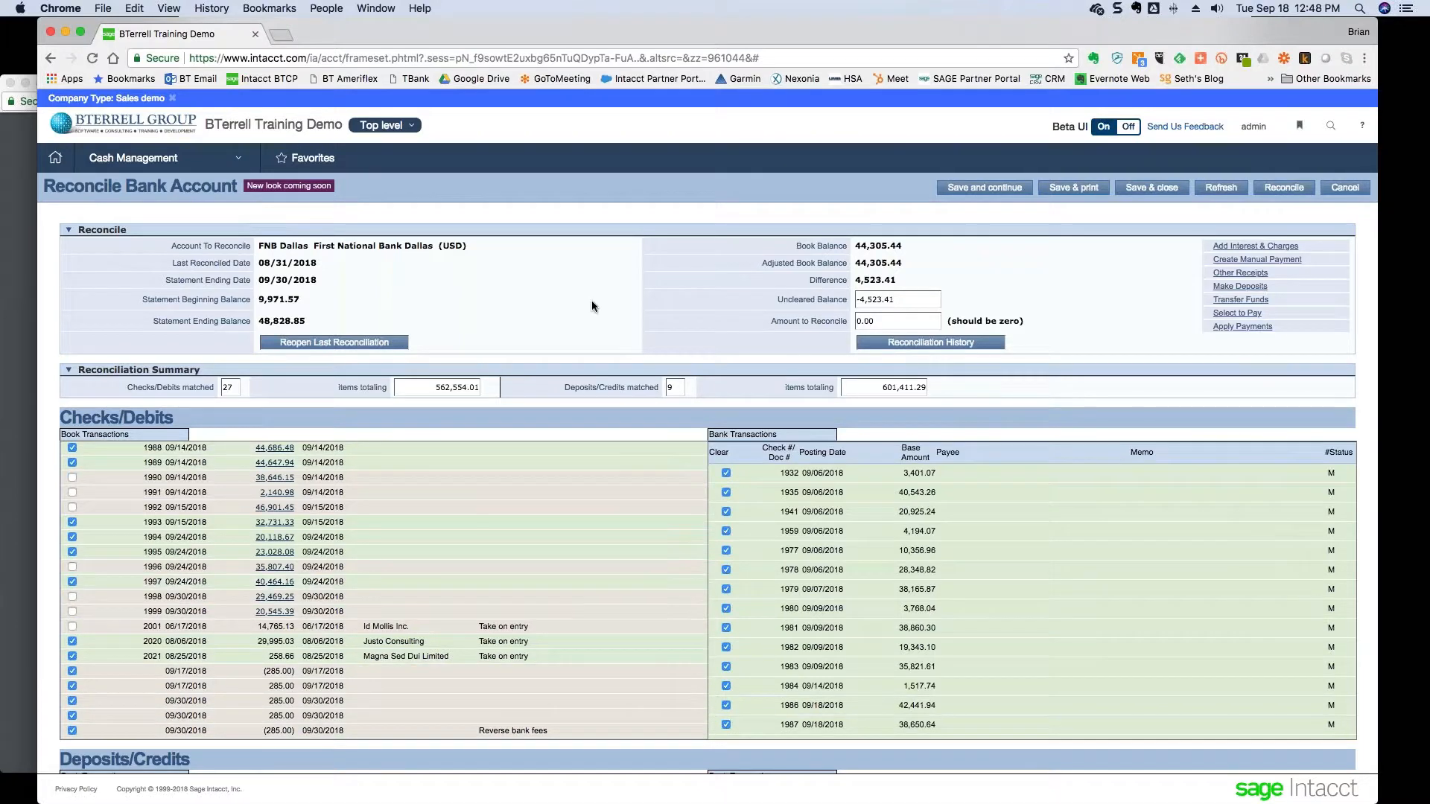
- Complete the FNB Dallas September reconciliation and go to the reconciliation histories list
{"action": "left_click", "coordinate": [1278, 193]}
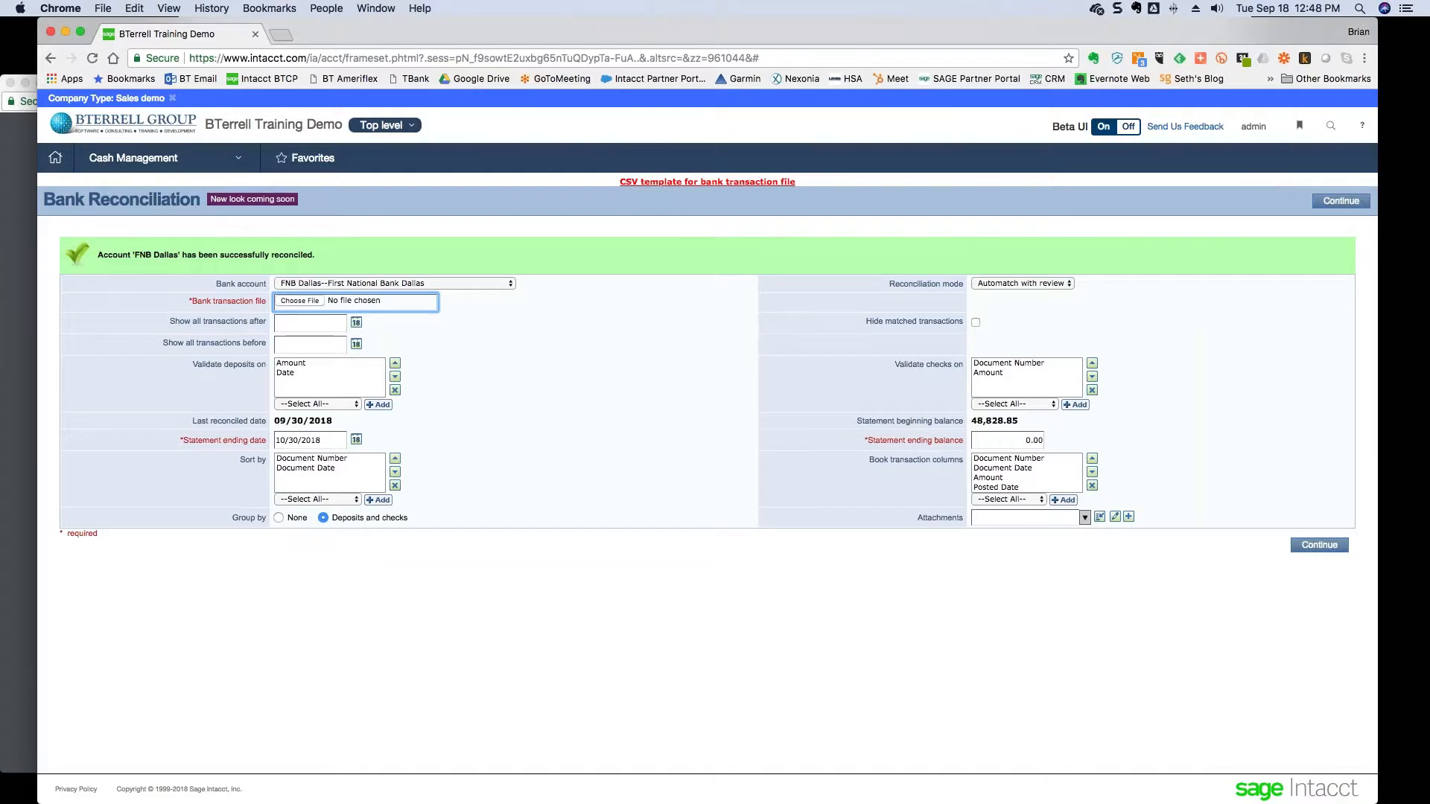
{"action": "left_click", "coordinate": [206, 159]}
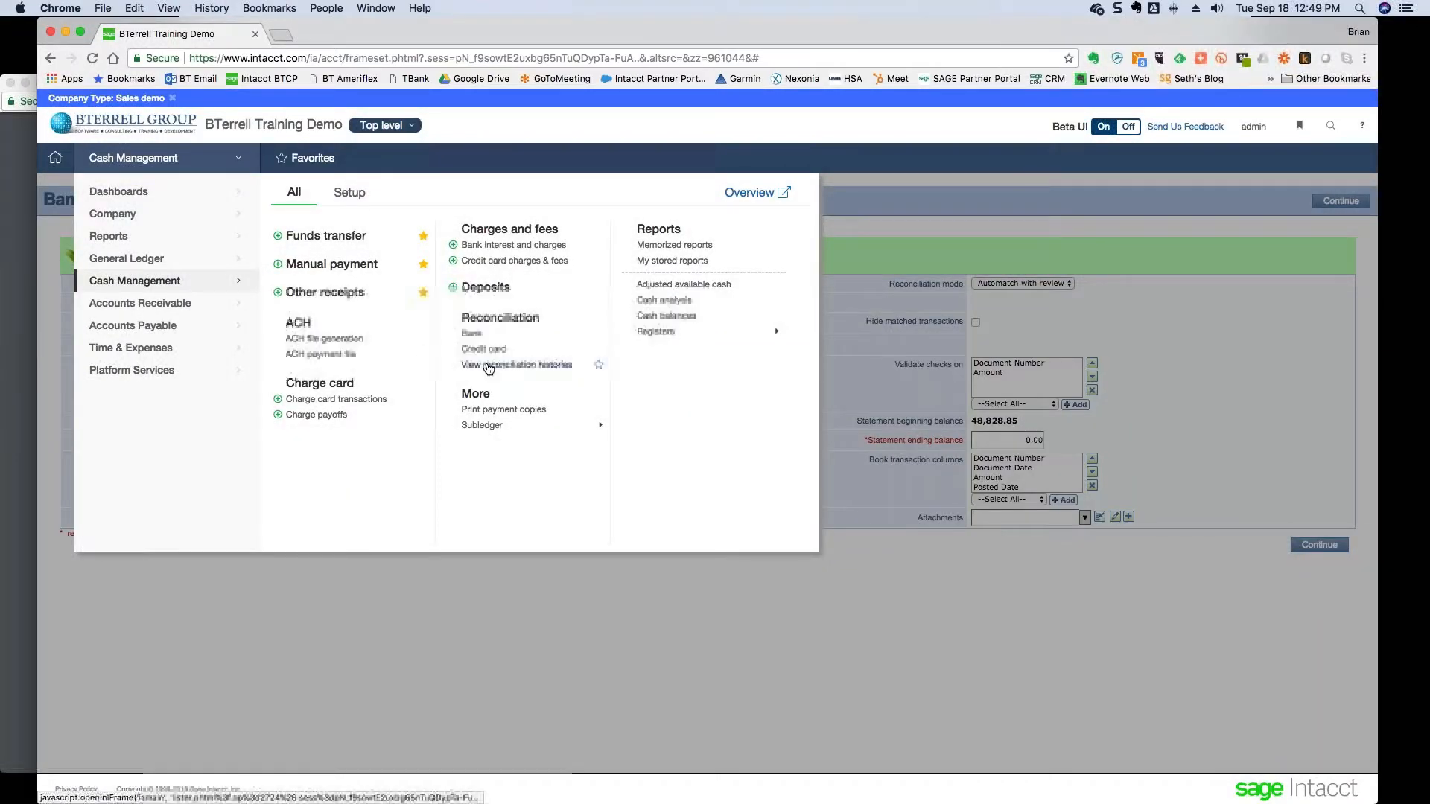
{"action": "left_click", "coordinate": [487, 365]}
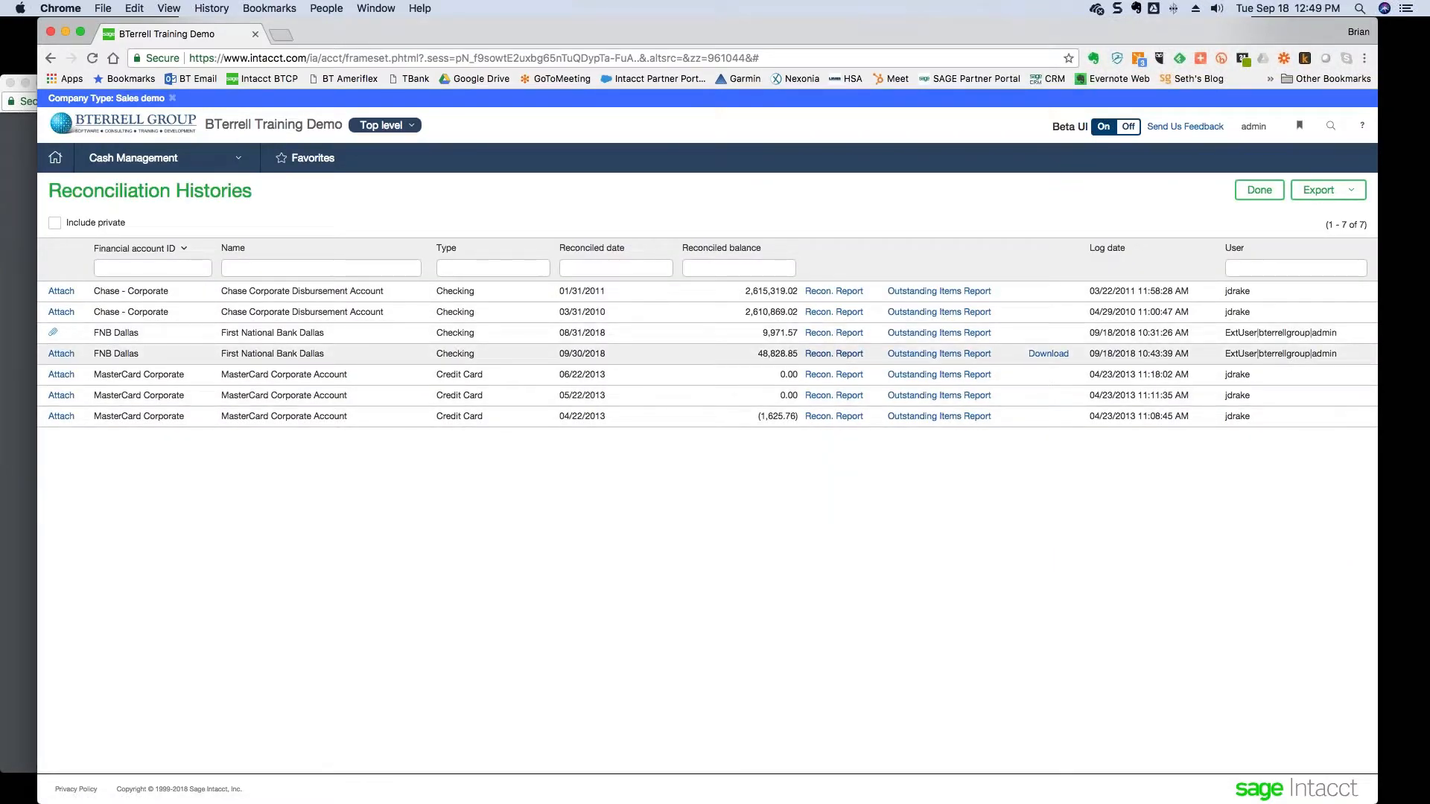
- Review the FNB Dallas 09/30/2018 reconciliation report PDF, balancing at 44,305.44, then close it
{"action": "mouse_move", "coordinate": [835, 359]}
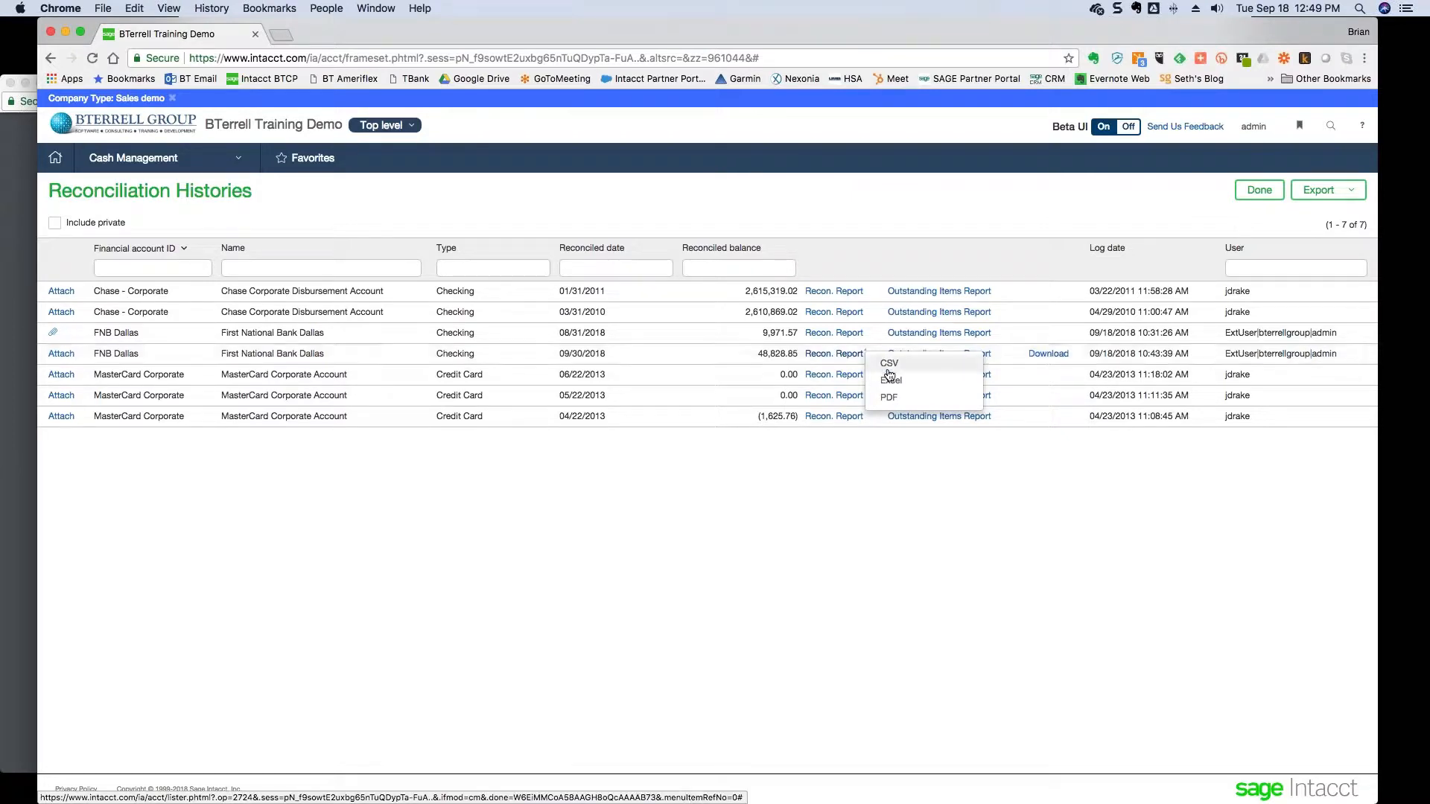
{"action": "left_click", "coordinate": [898, 399]}
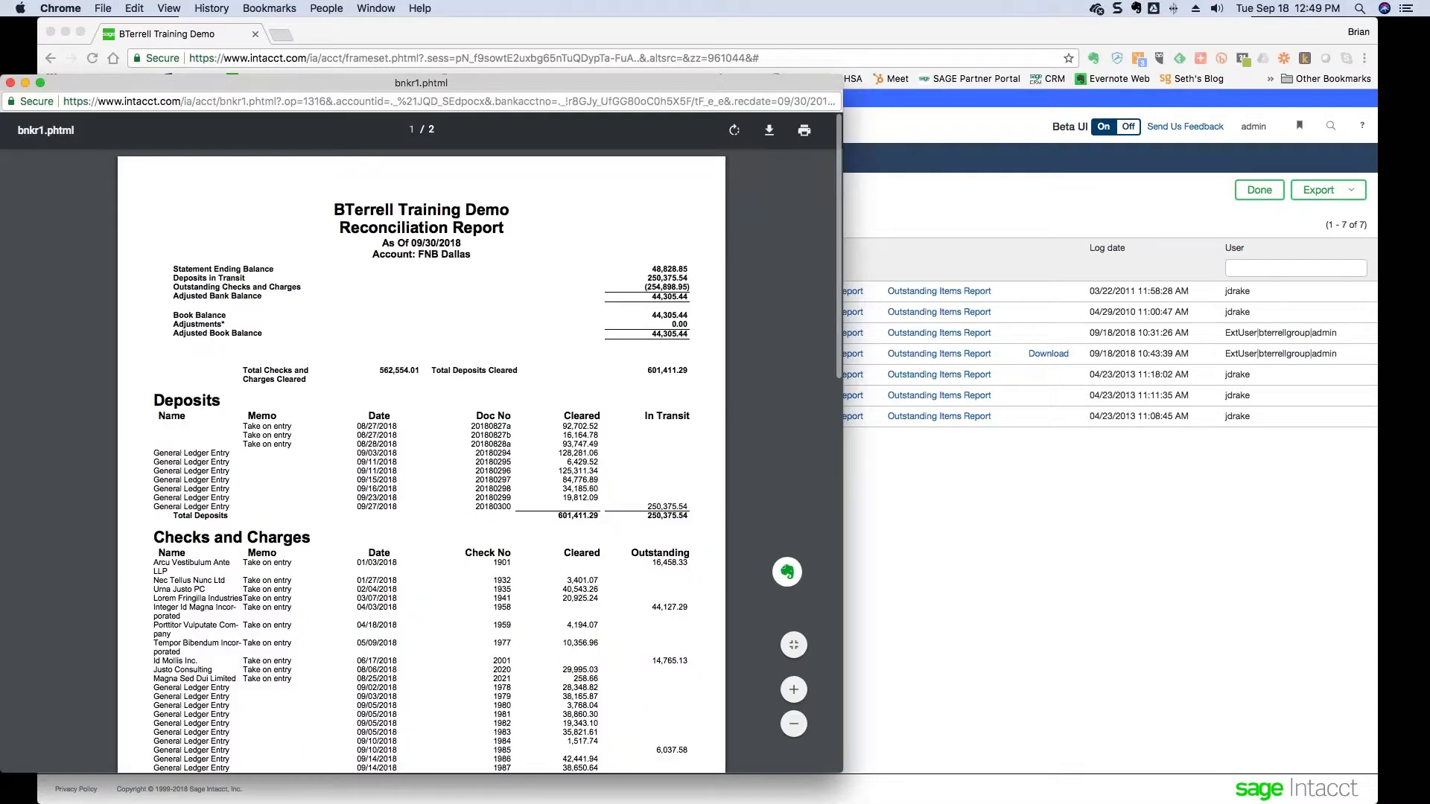
{"action": "scroll", "coordinate": [421, 447], "scroll_direction": "down", "scroll_amount": 5}
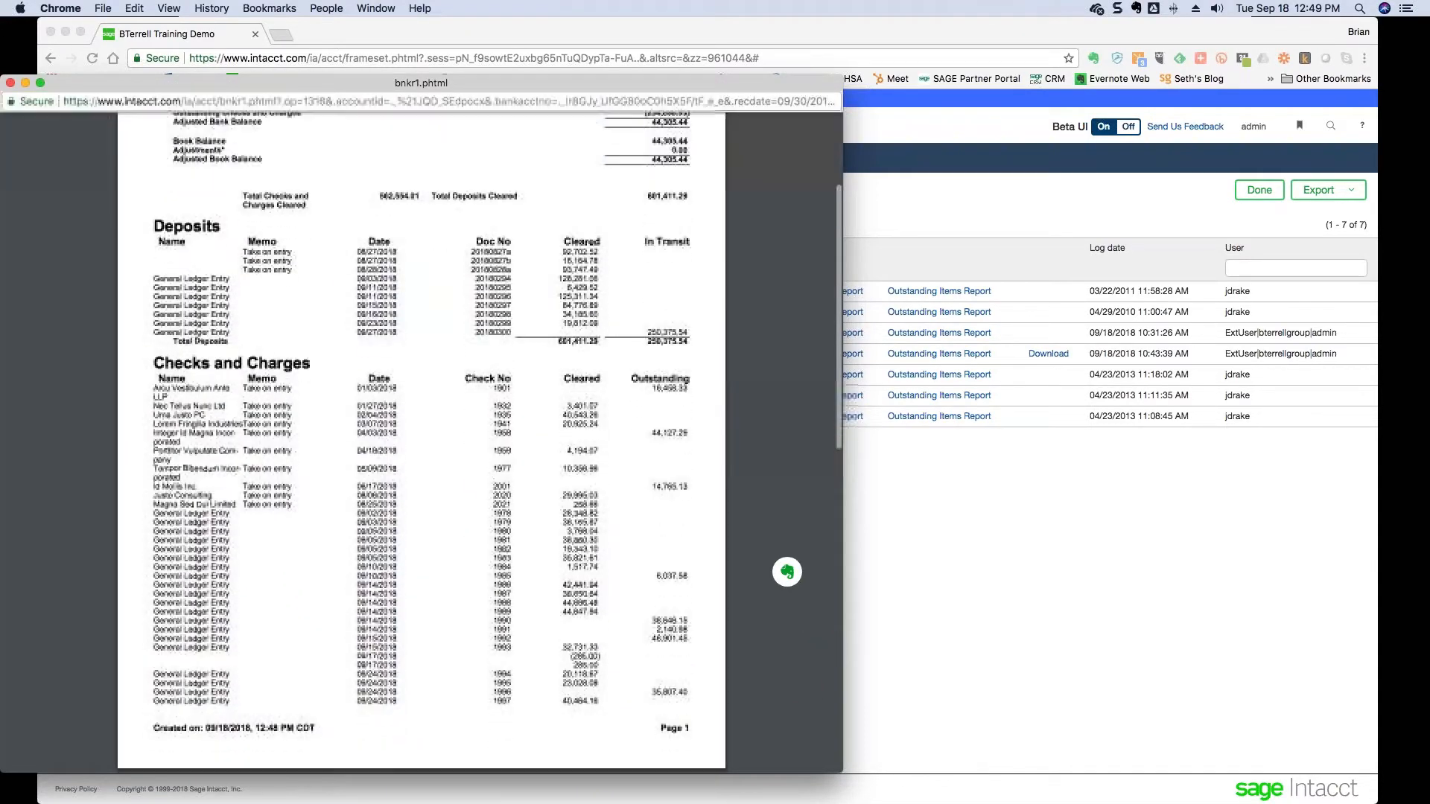
{"action": "scroll", "coordinate": [421, 447], "scroll_direction": "up", "scroll_amount": 5}
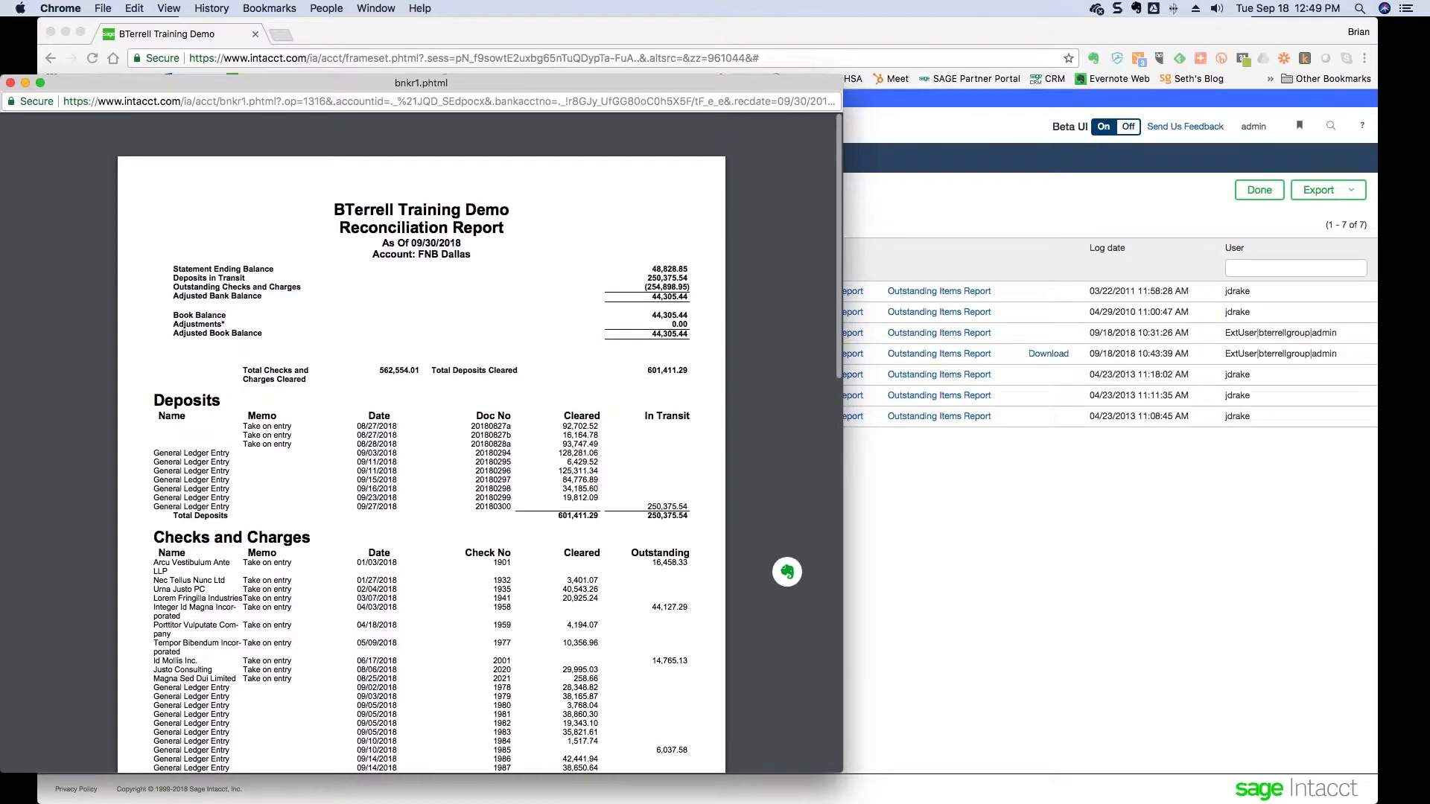
{"action": "left_click", "coordinate": [10, 82]}
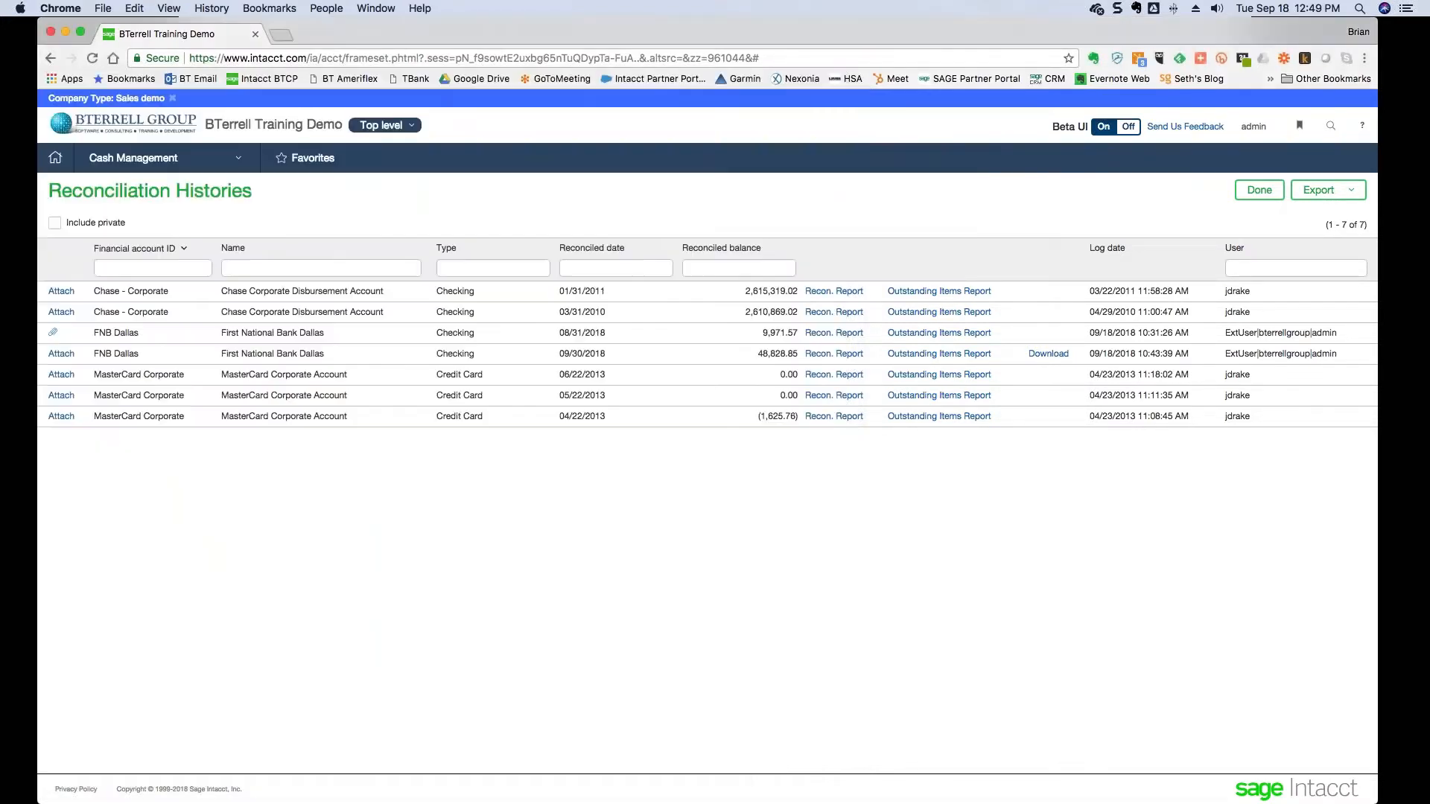